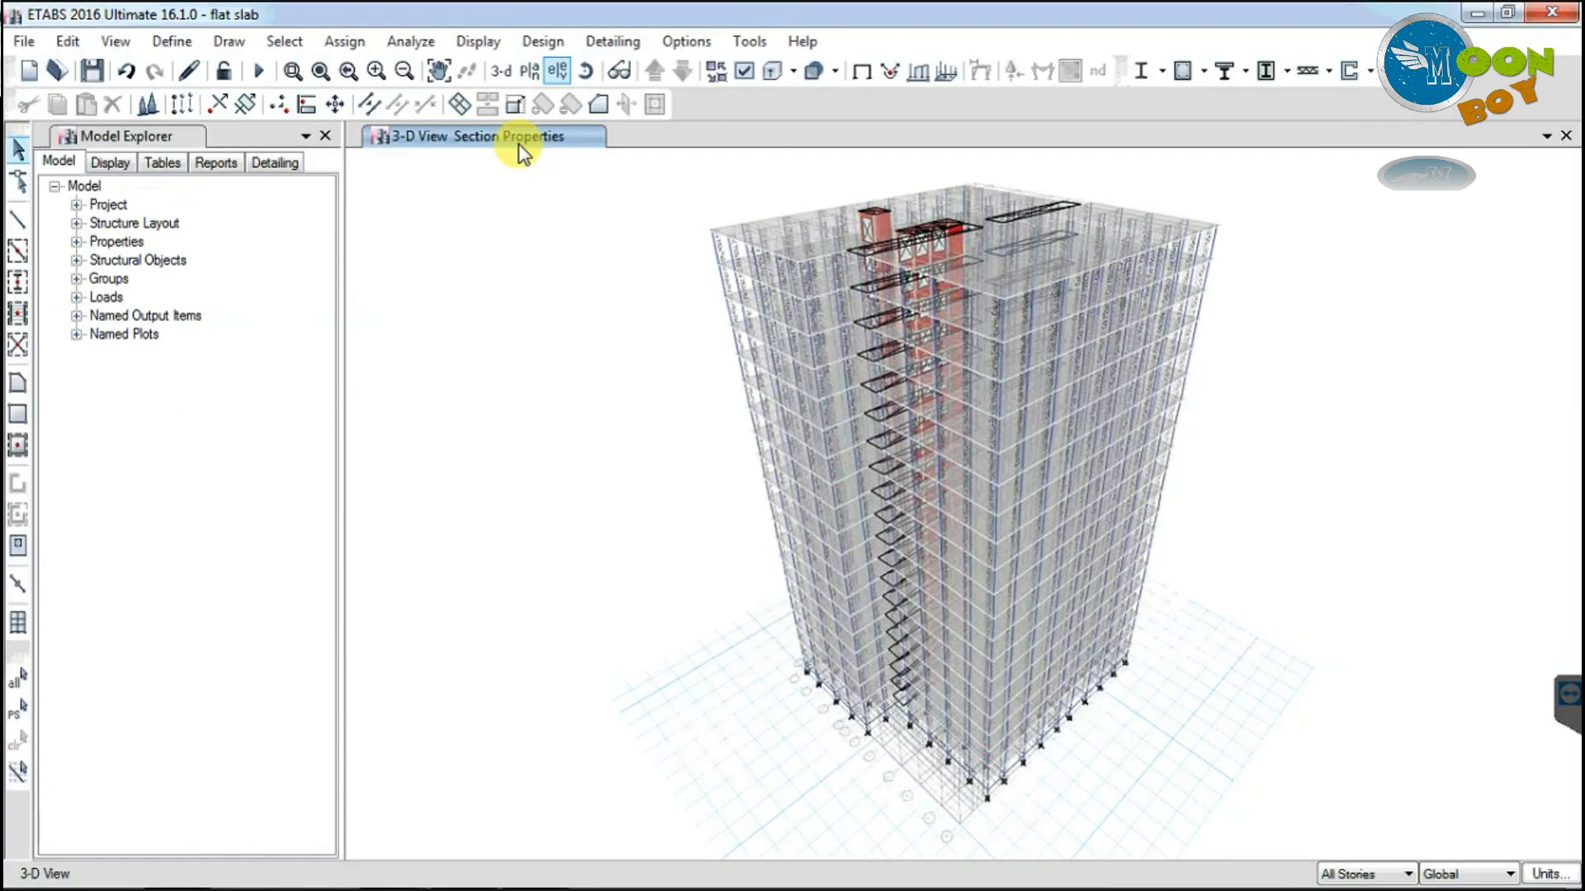
Step: Switch to the plan view at Z = 59.5 m and open the Drop1 slab property for modification
{"action": "left_click", "coordinate": [529, 71]}
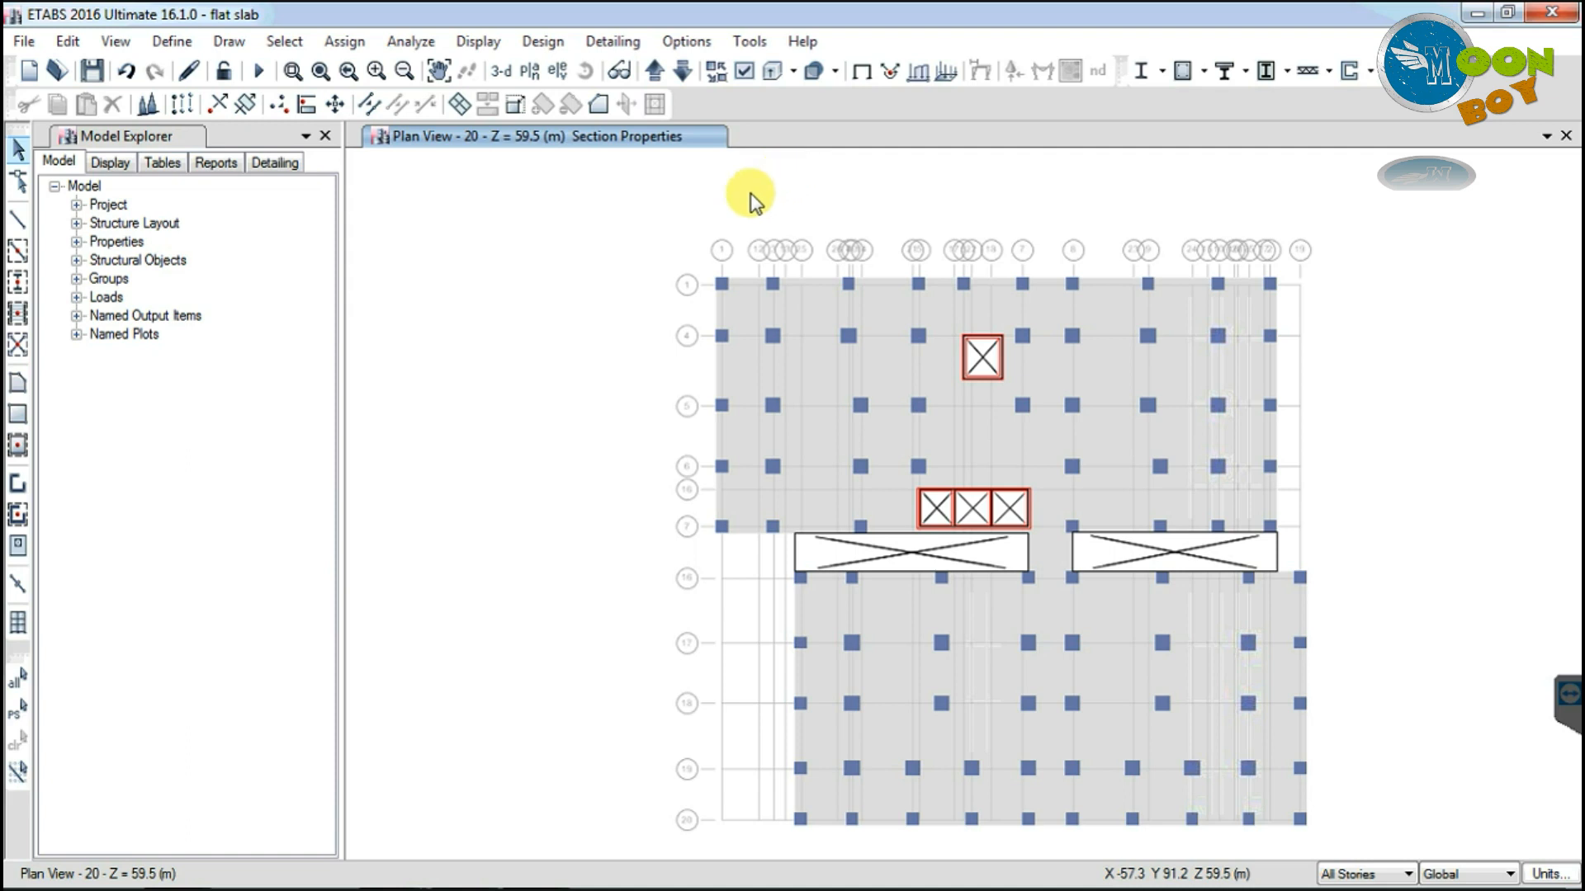
{"action": "left_click", "coordinate": [174, 41]}
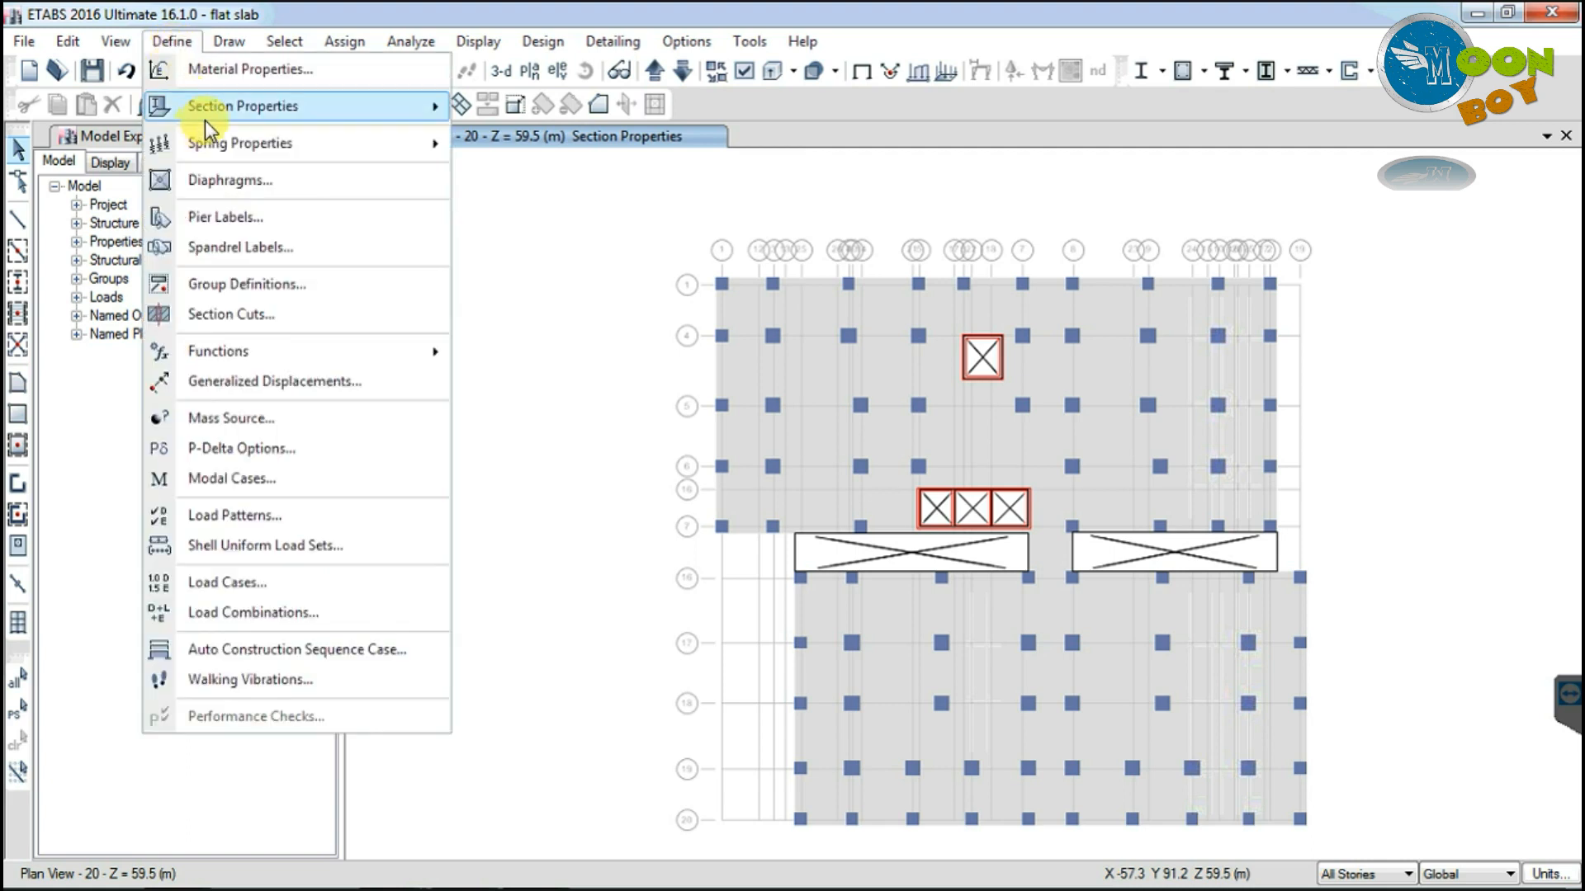
{"action": "mouse_move", "coordinate": [279, 105]}
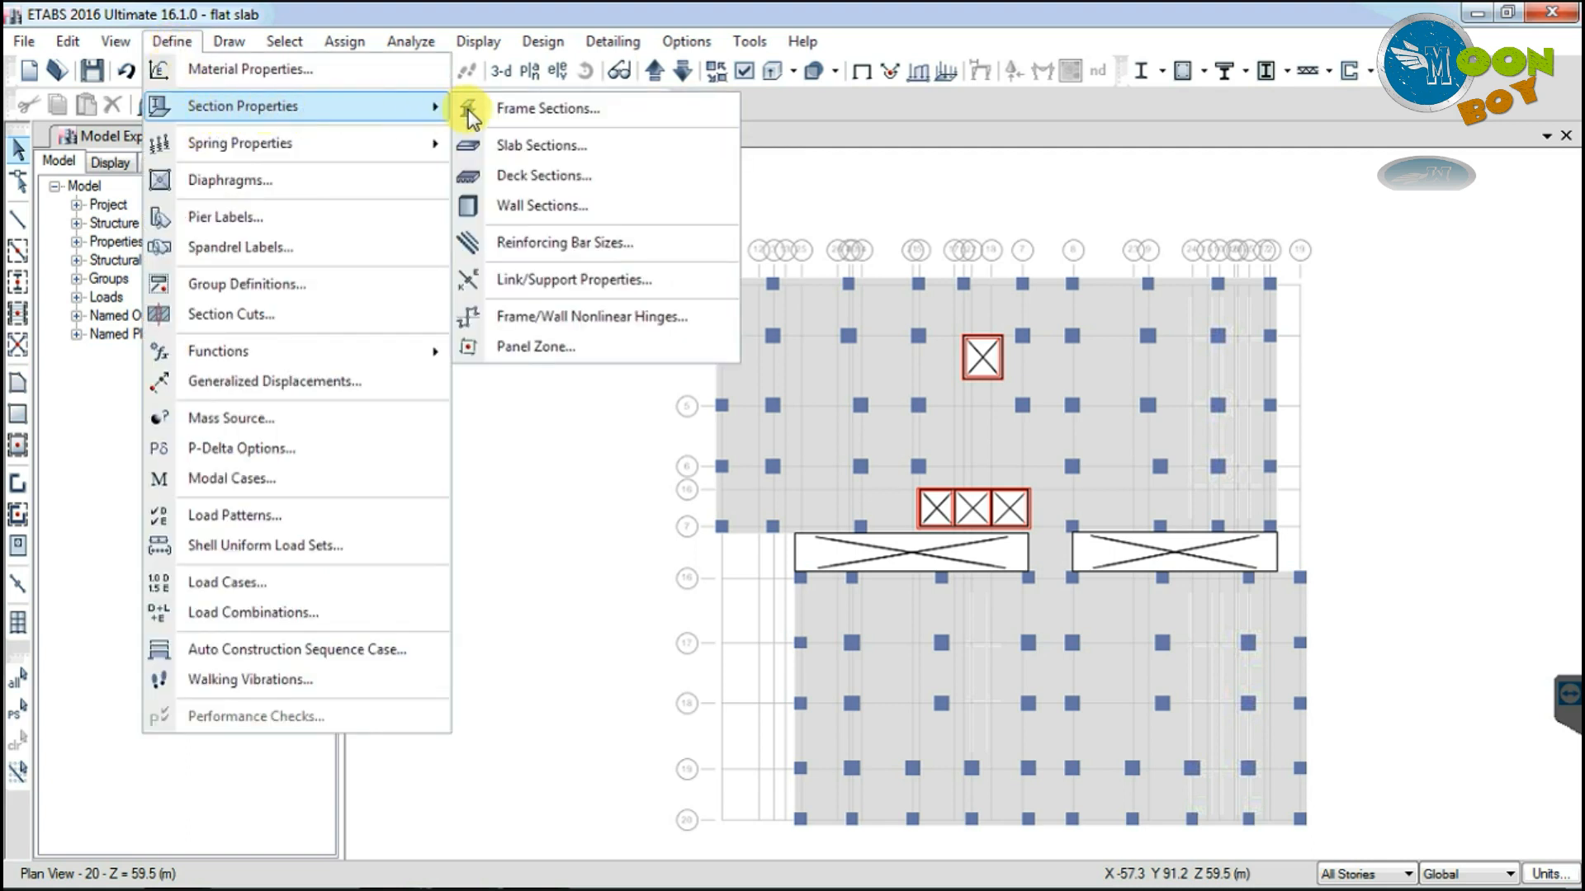
{"action": "left_click", "coordinate": [528, 150]}
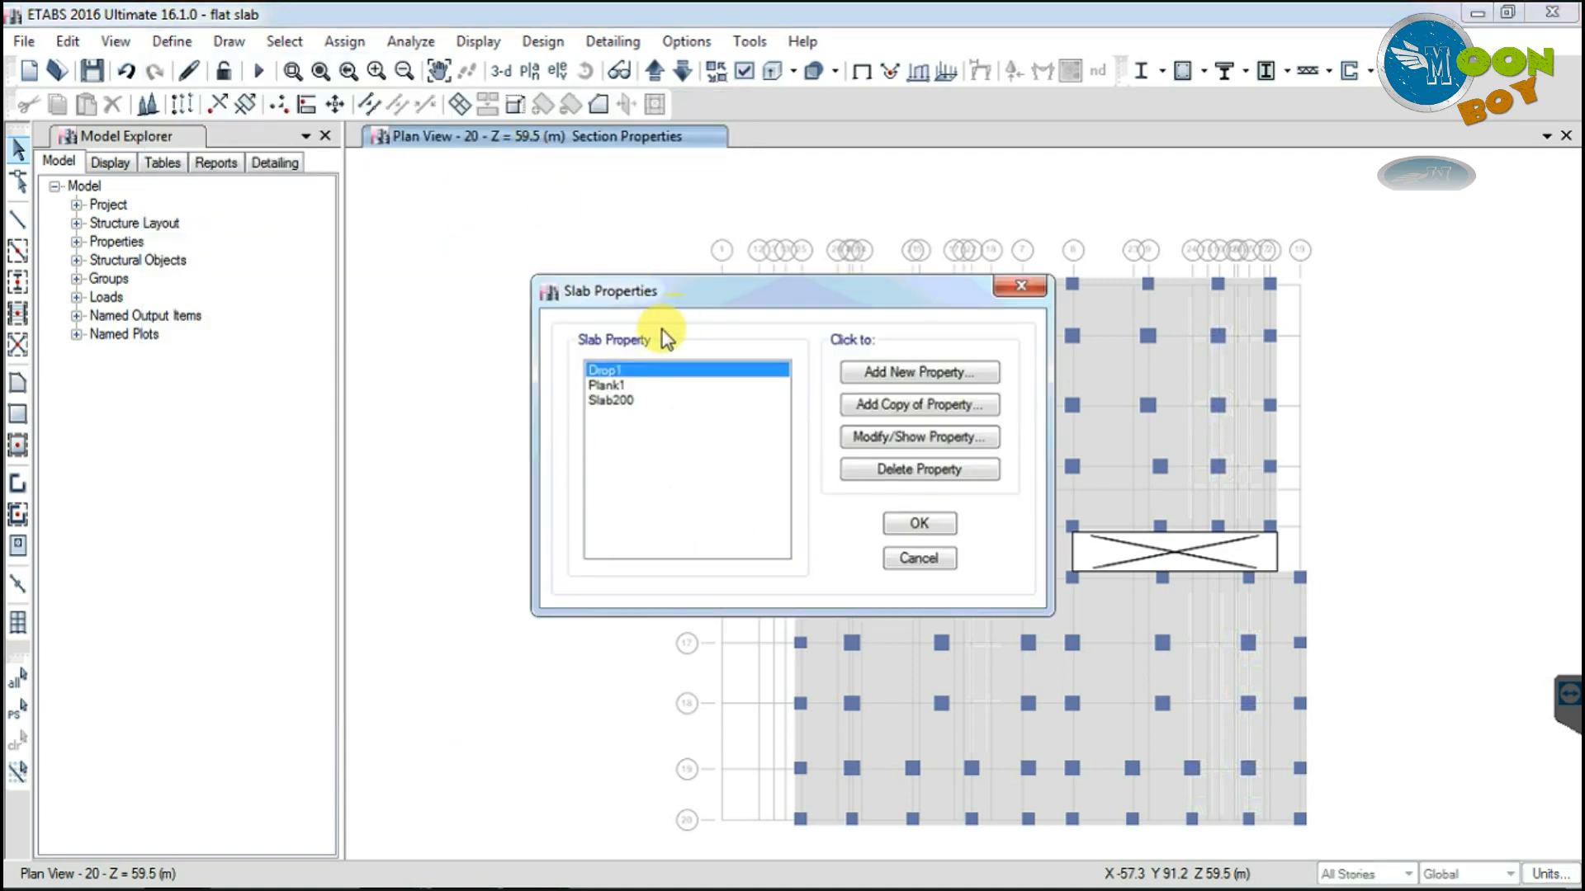
{"action": "left_click_drag", "start_coordinate": [657, 293], "coordinate": [607, 281]}
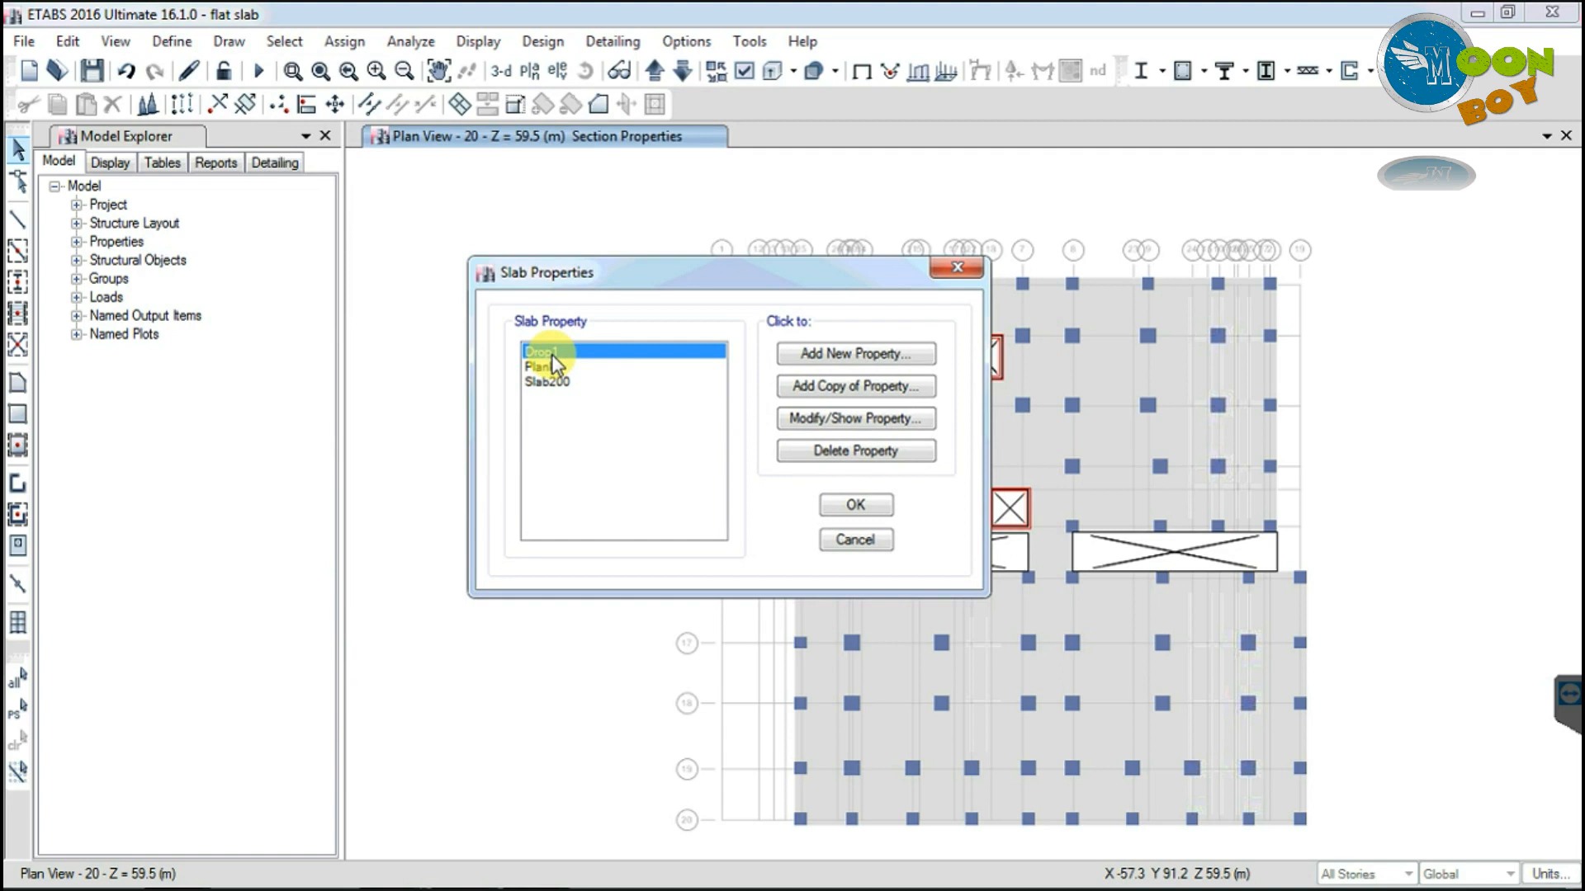
{"action": "left_click", "coordinate": [811, 421]}
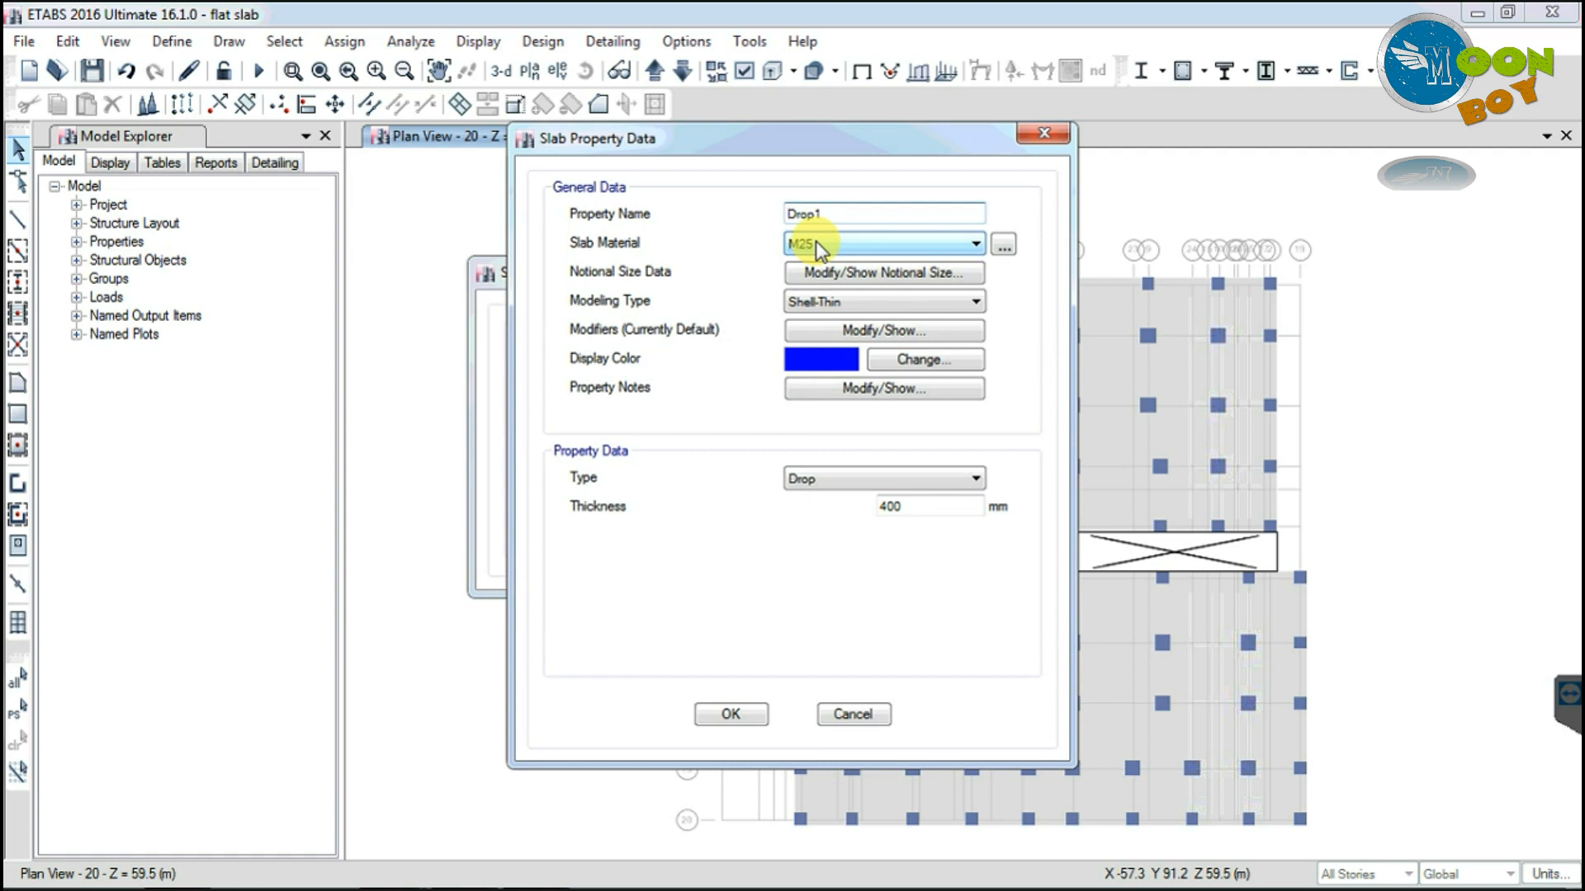
Step: Set Drop1's bending stiffness modifiers m11, m22 and m12 to 0.25
{"action": "left_click", "coordinate": [845, 331]}
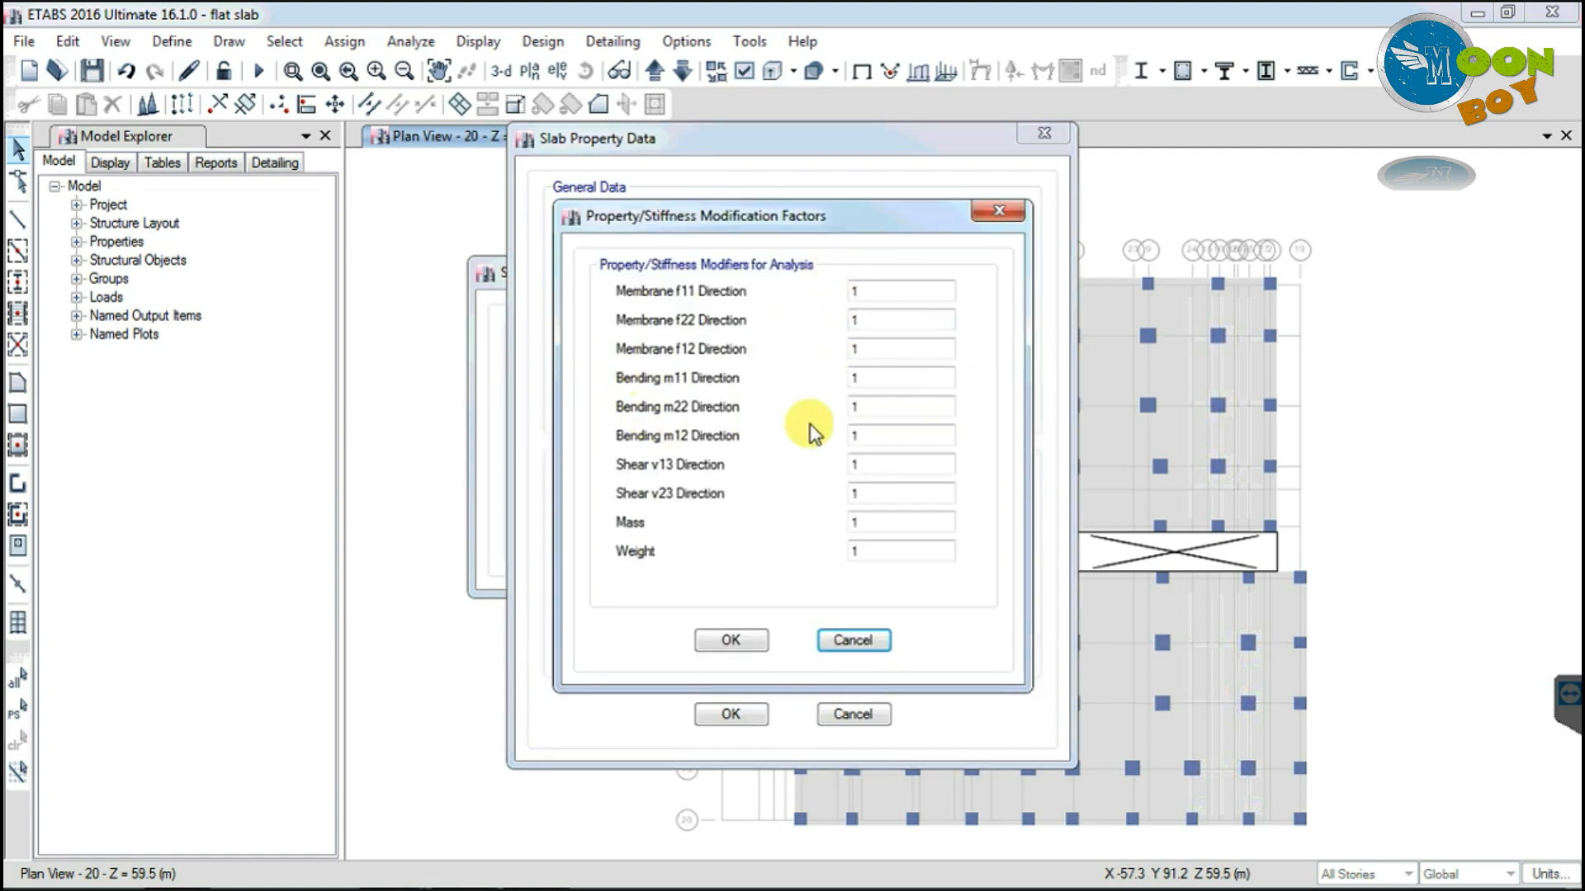
{"action": "left_click", "coordinate": [867, 377]}
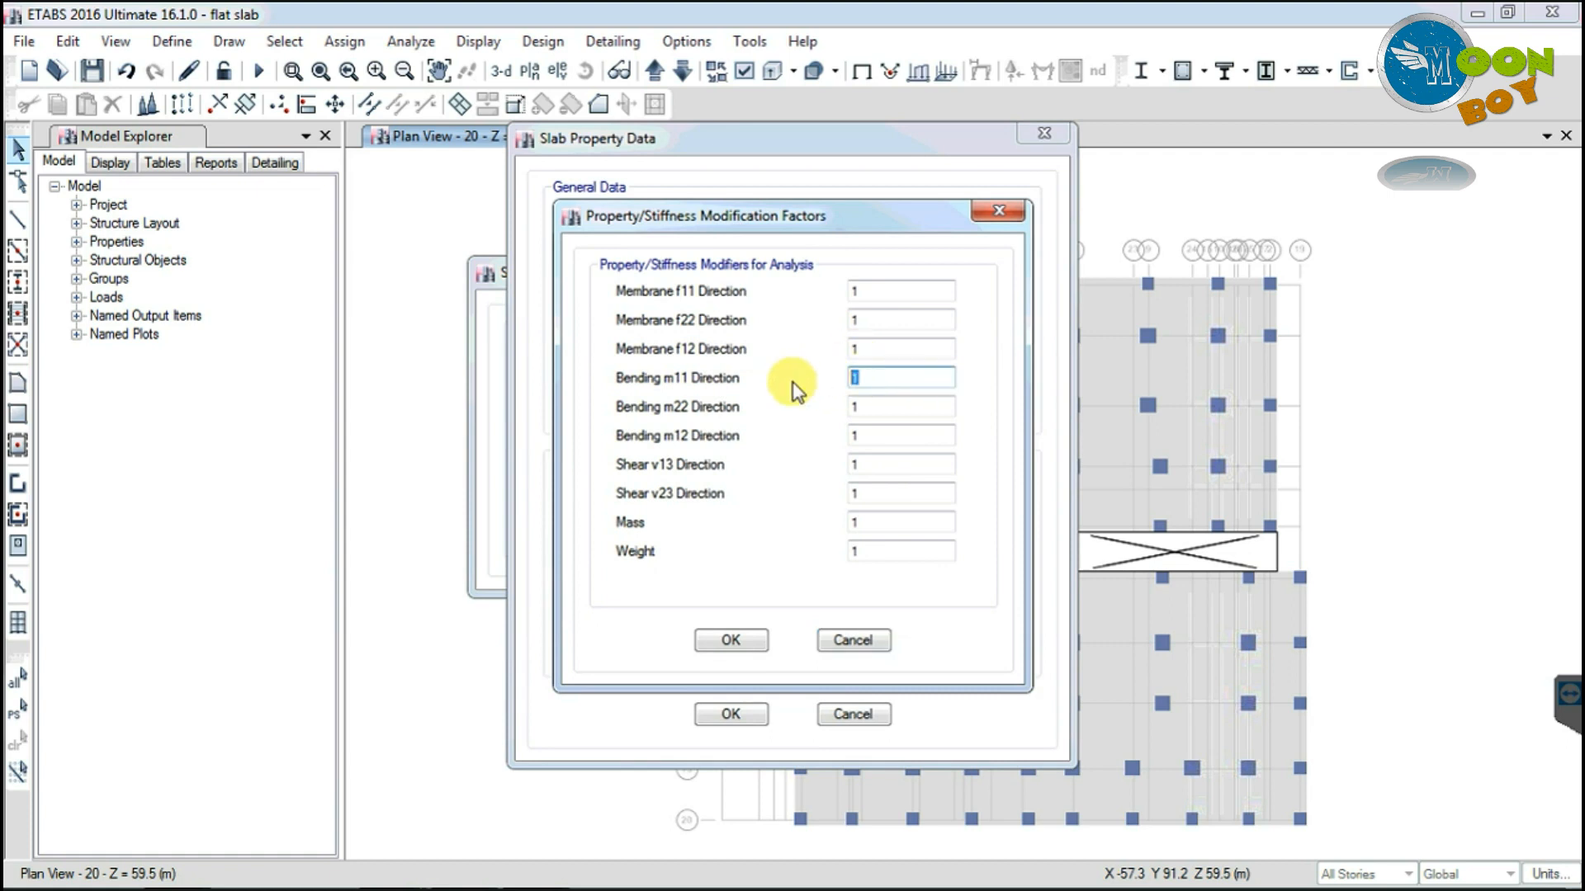
{"action": "type", "text": "0.25"}
{"action": "left_click", "coordinate": [871, 406]}
{"action": "key", "text": "BackSpace"}
{"action": "type", "text": "0.25"}
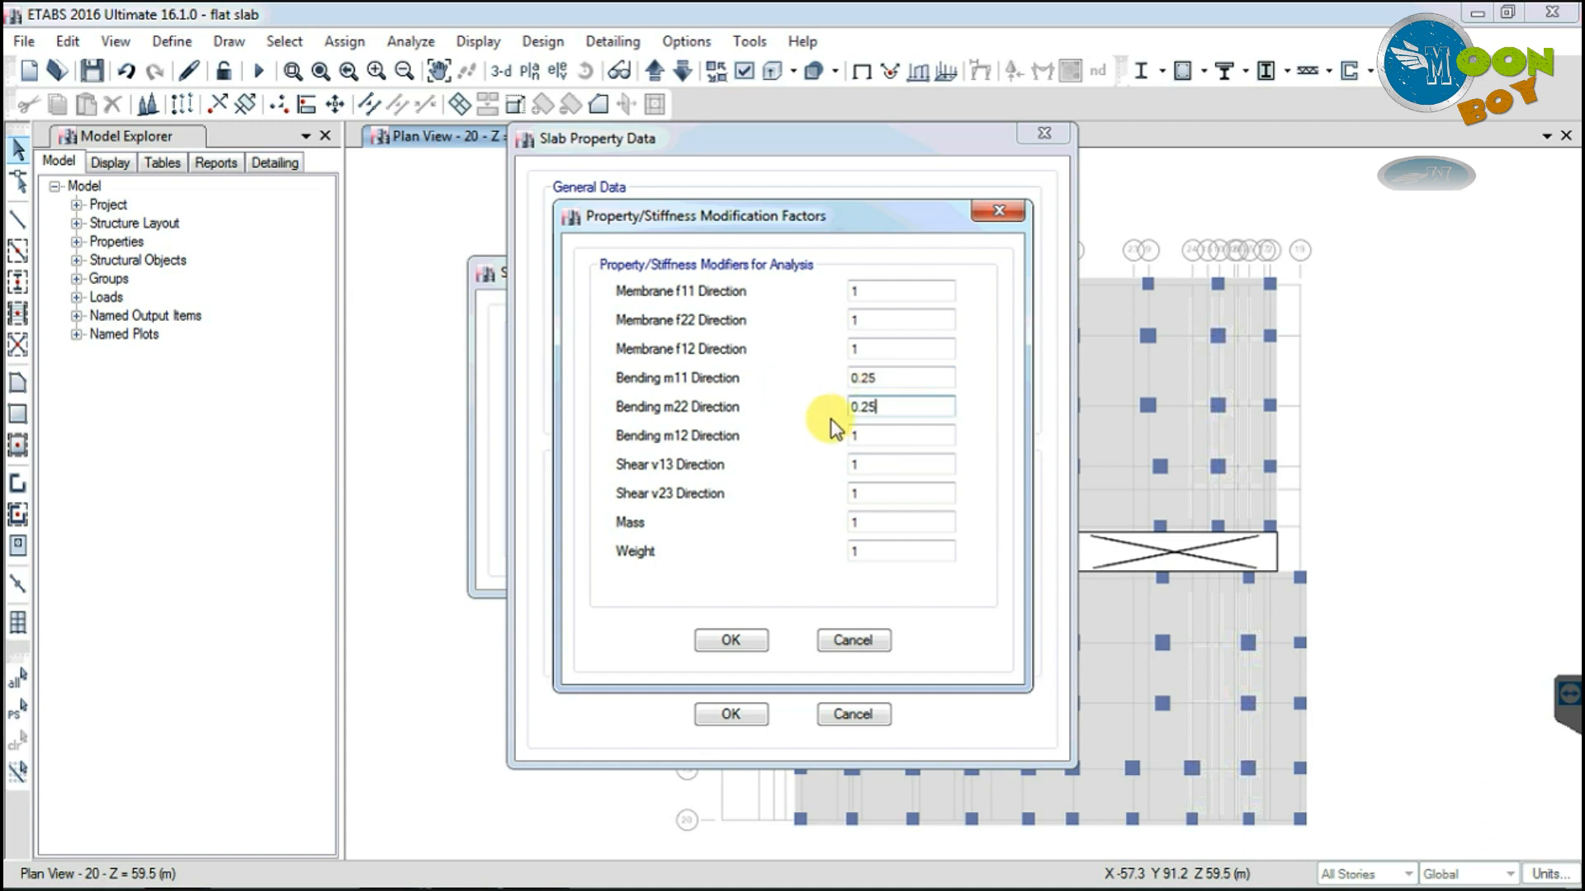
{"action": "key", "text": "Tab"}
{"action": "type", "text": "0.25"}
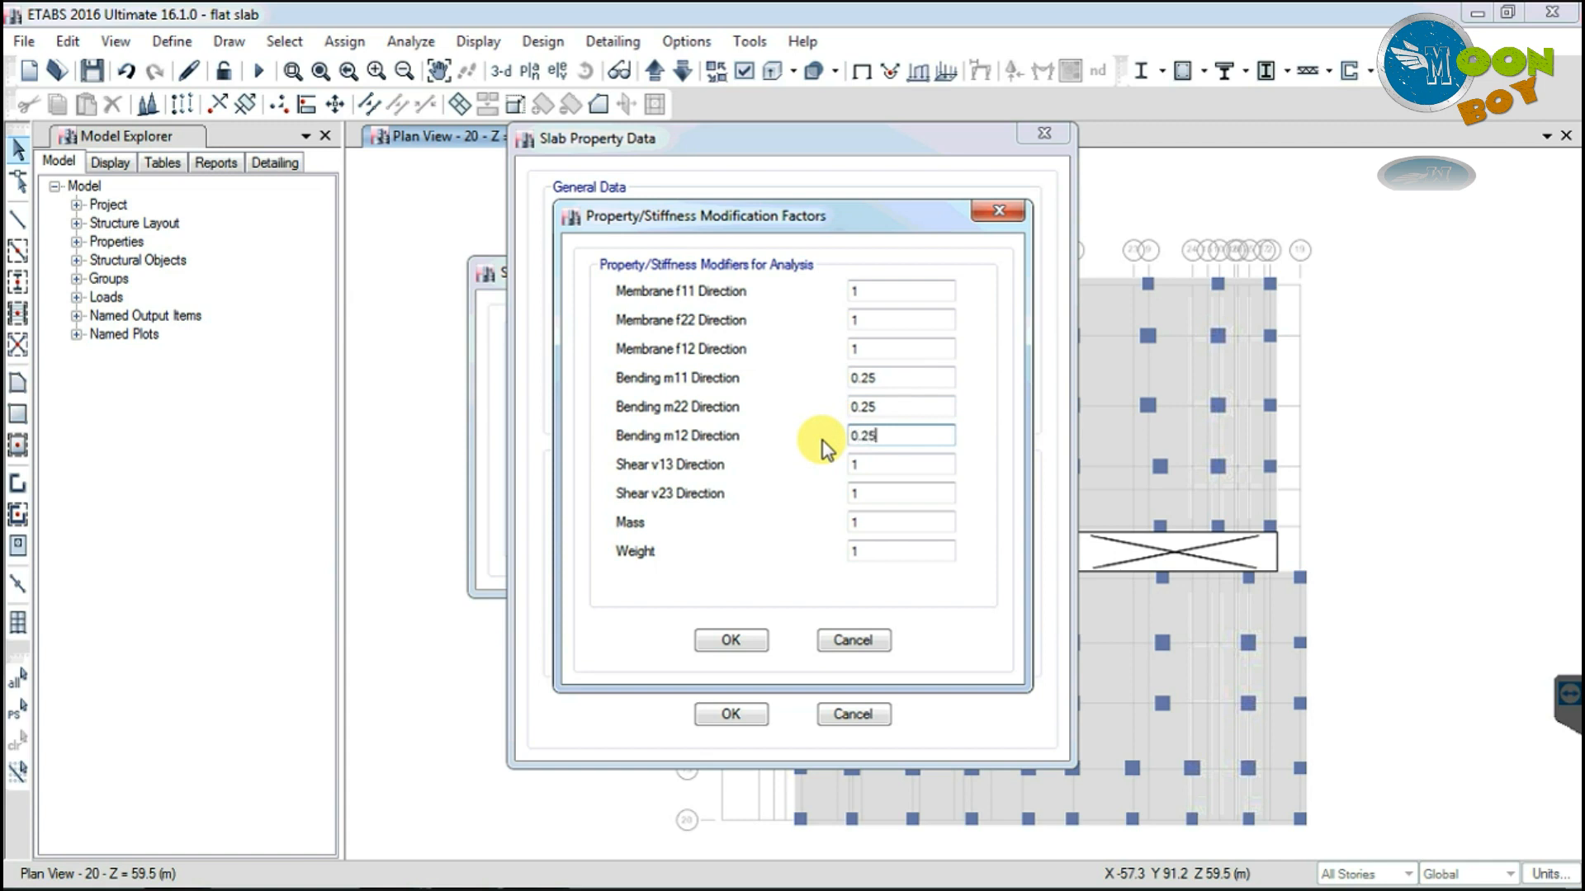
Step: Set Drop1's shear stiffness modifiers v13 and v23 to 0.25 and accept the modification factors
{"action": "key", "text": "Tab"}
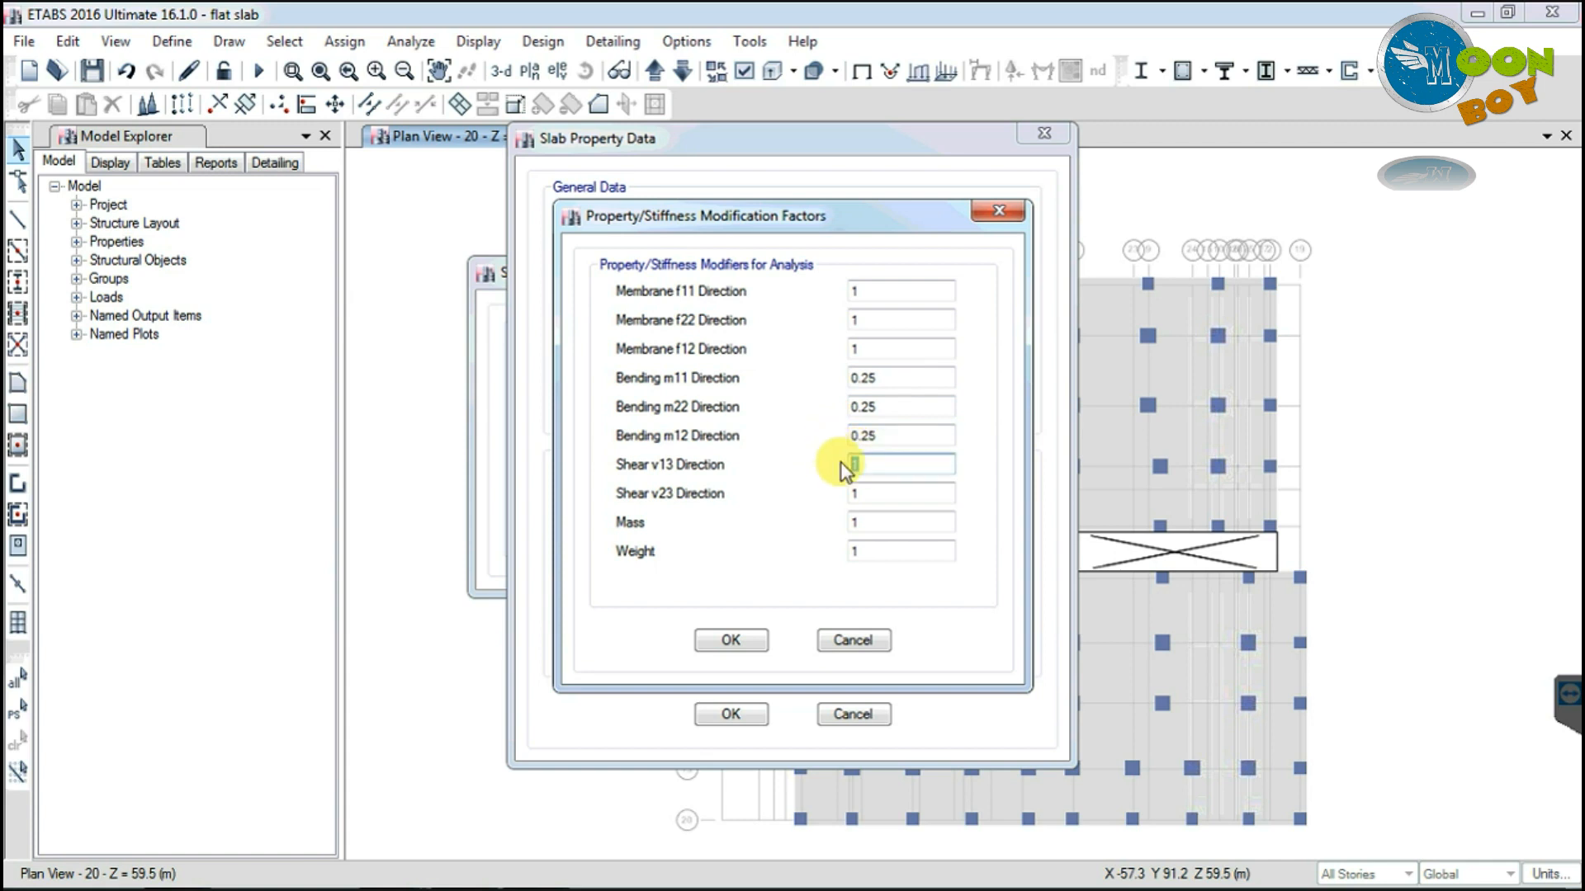
{"action": "type", "text": "0.25"}
{"action": "left_click", "coordinate": [843, 493]}
{"action": "double_click", "coordinate": [842, 494]}
{"action": "type", "text": "0.25"}
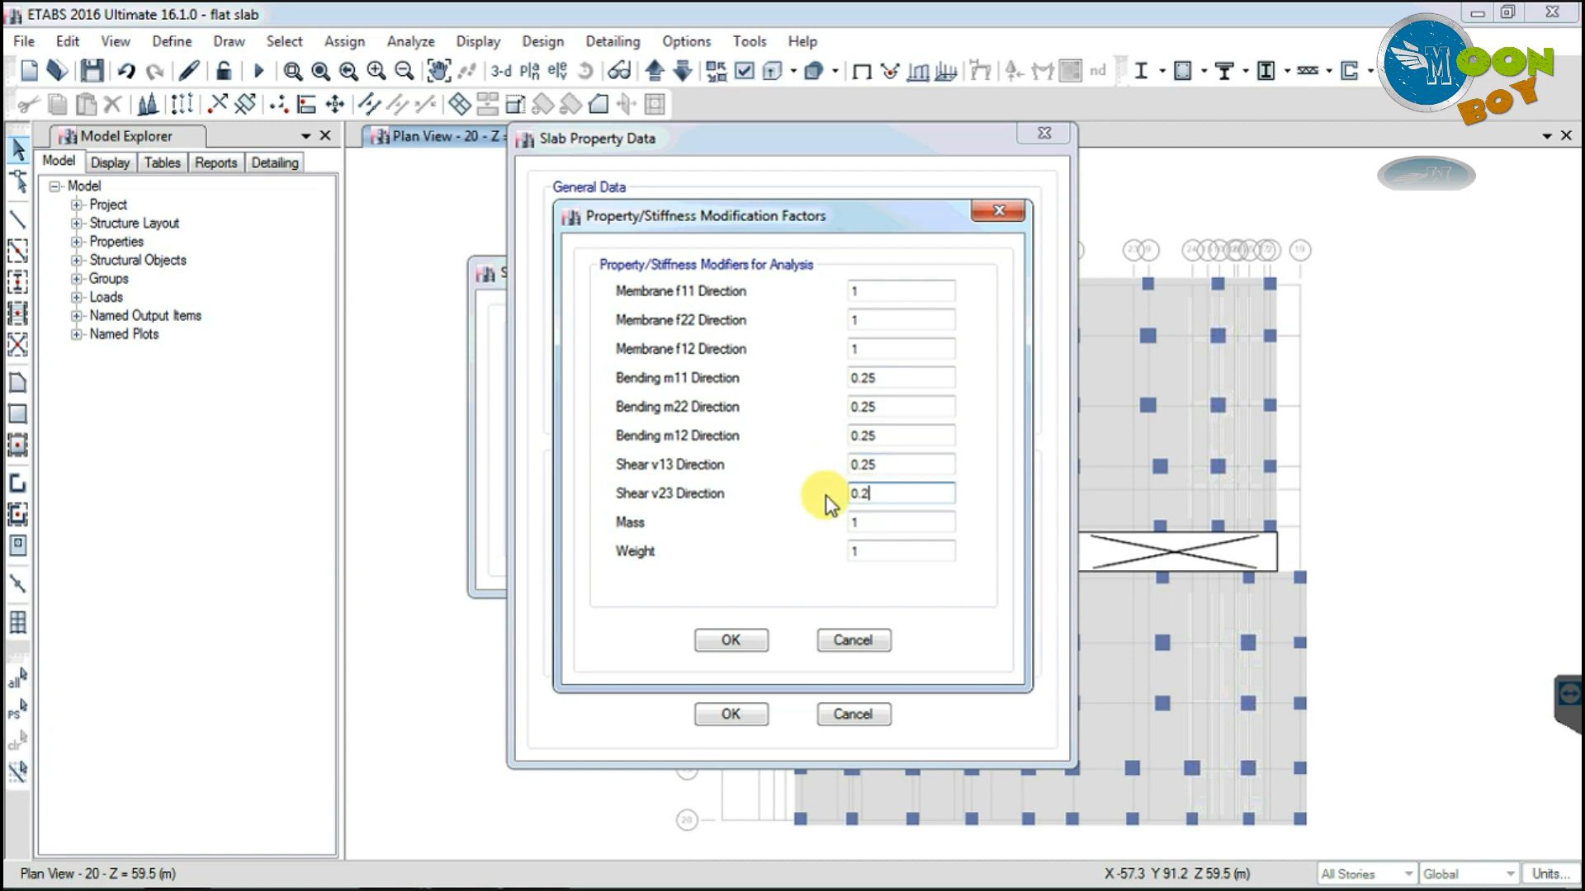
{"action": "left_click", "coordinate": [748, 639]}
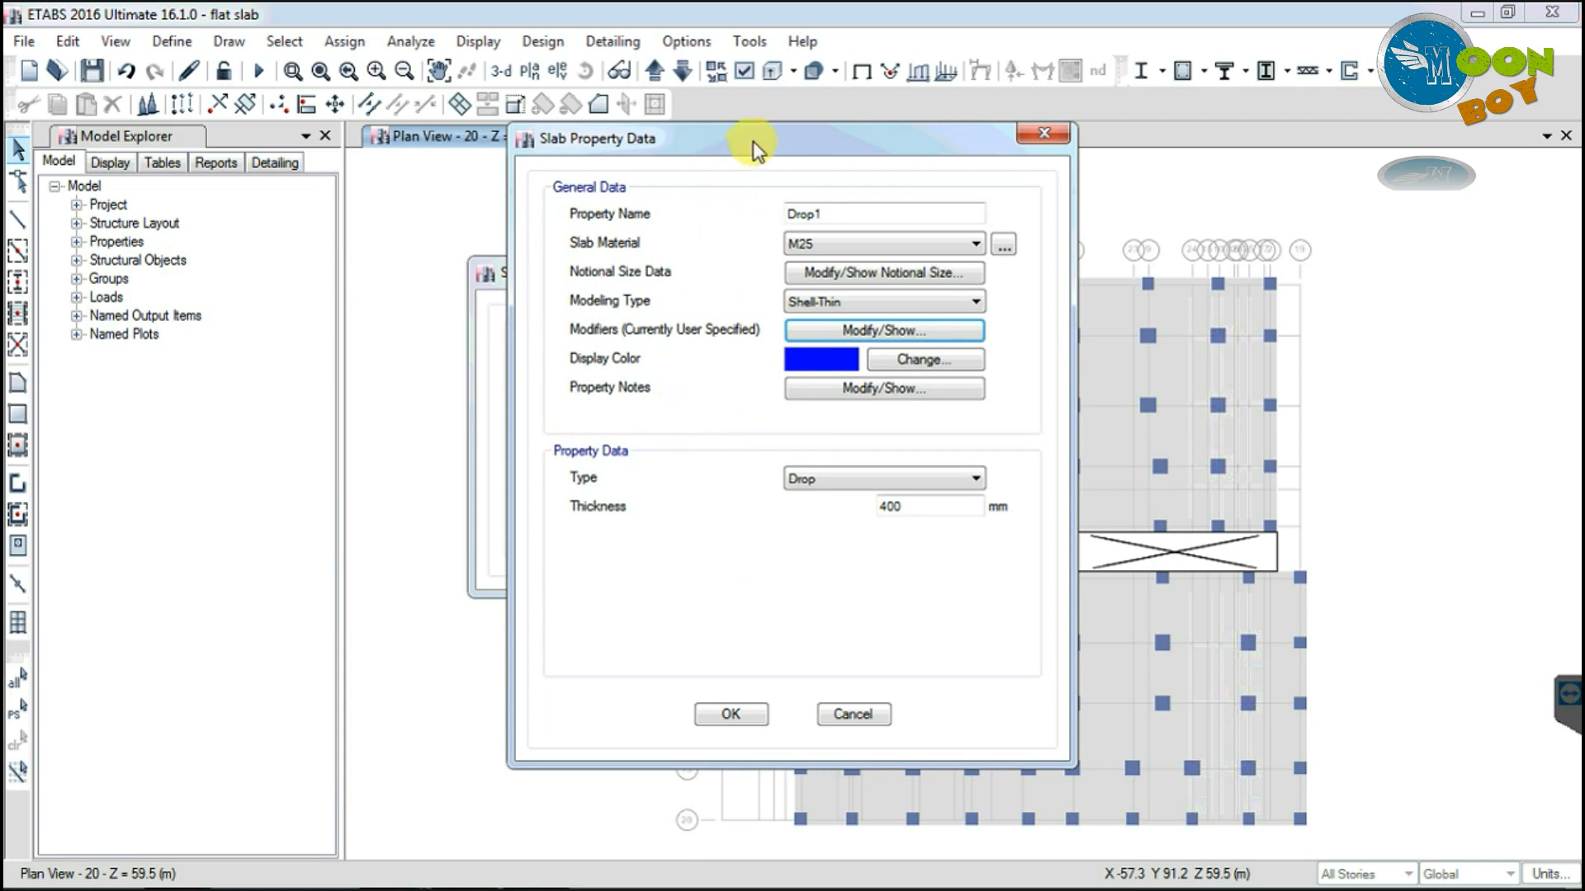
Step: Choose Drop as the type of the Drop1 property and accept the slab property definitions
{"action": "left_click_drag", "start_coordinate": [753, 145], "coordinate": [673, 147]}
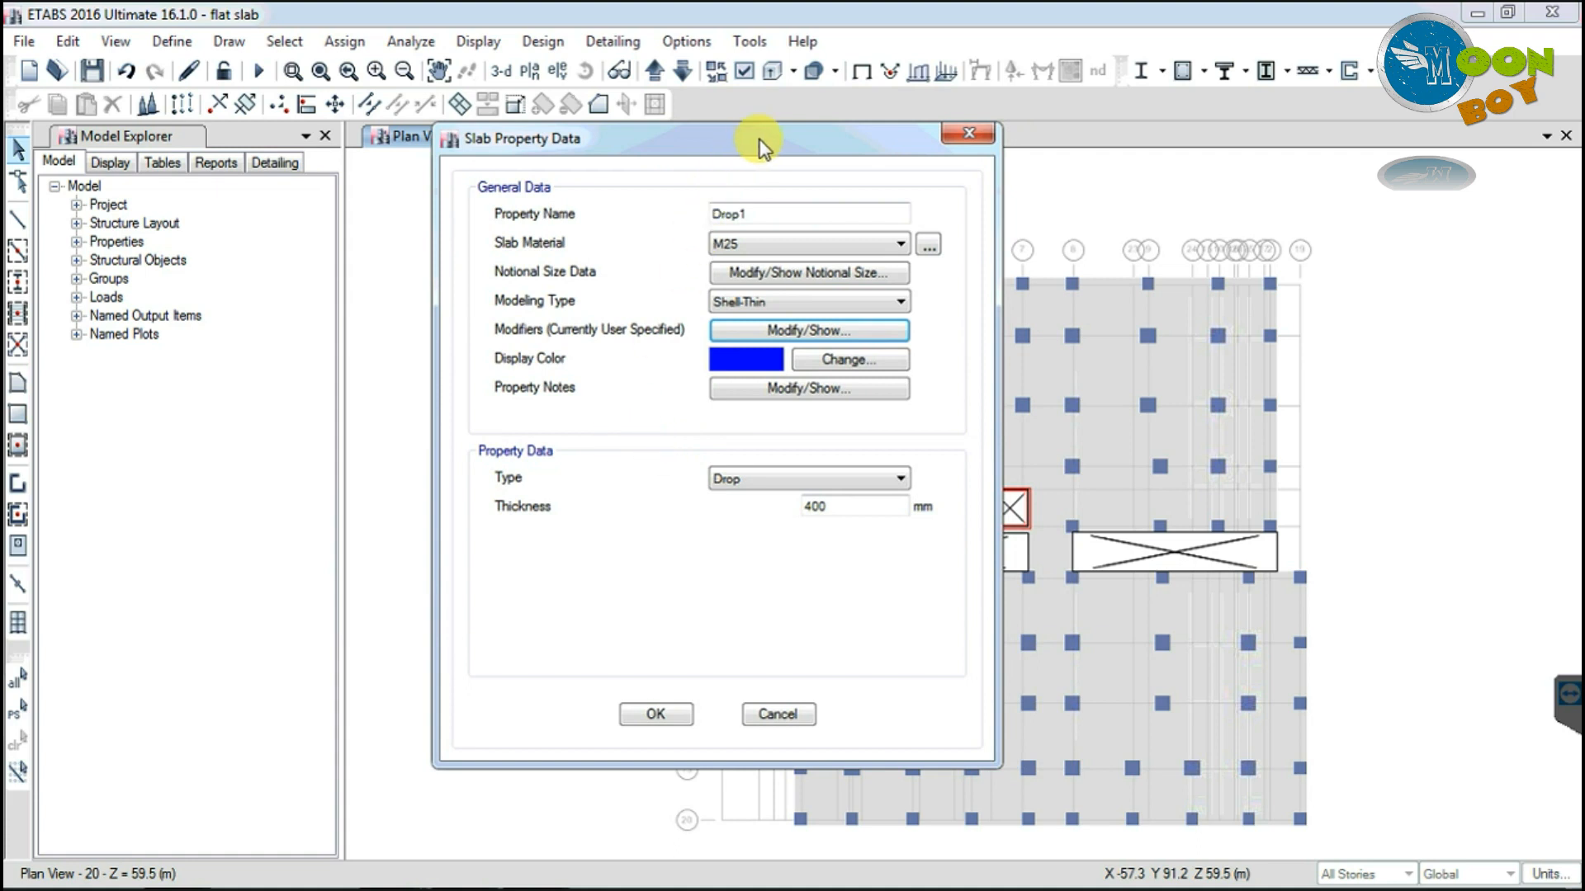
{"action": "left_click_drag", "start_coordinate": [732, 145], "coordinate": [701, 147]}
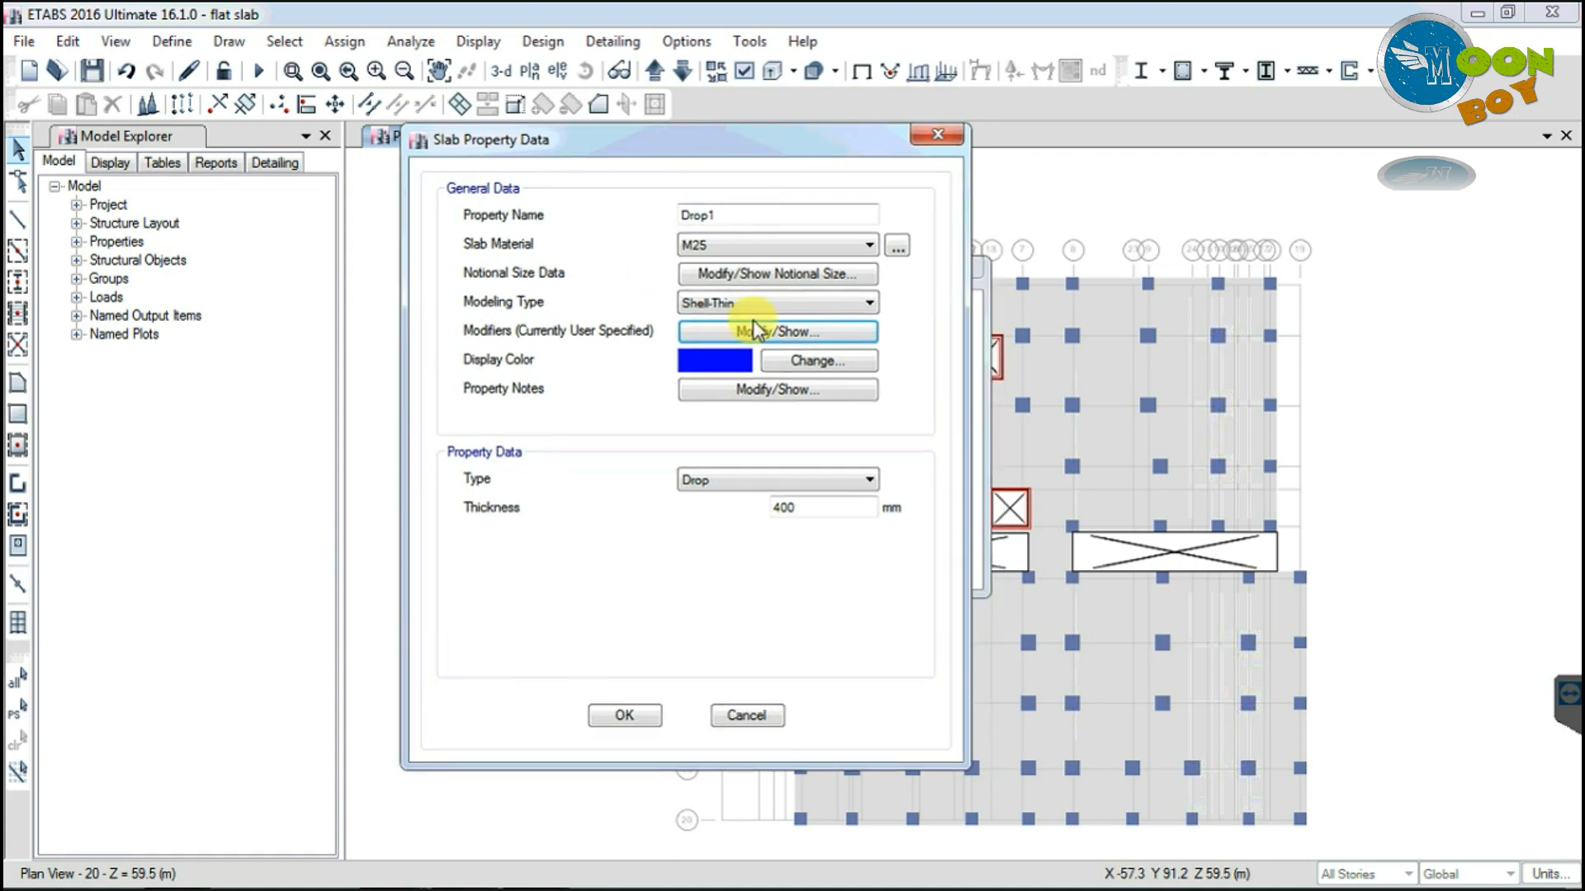
{"action": "left_click", "coordinate": [785, 481]}
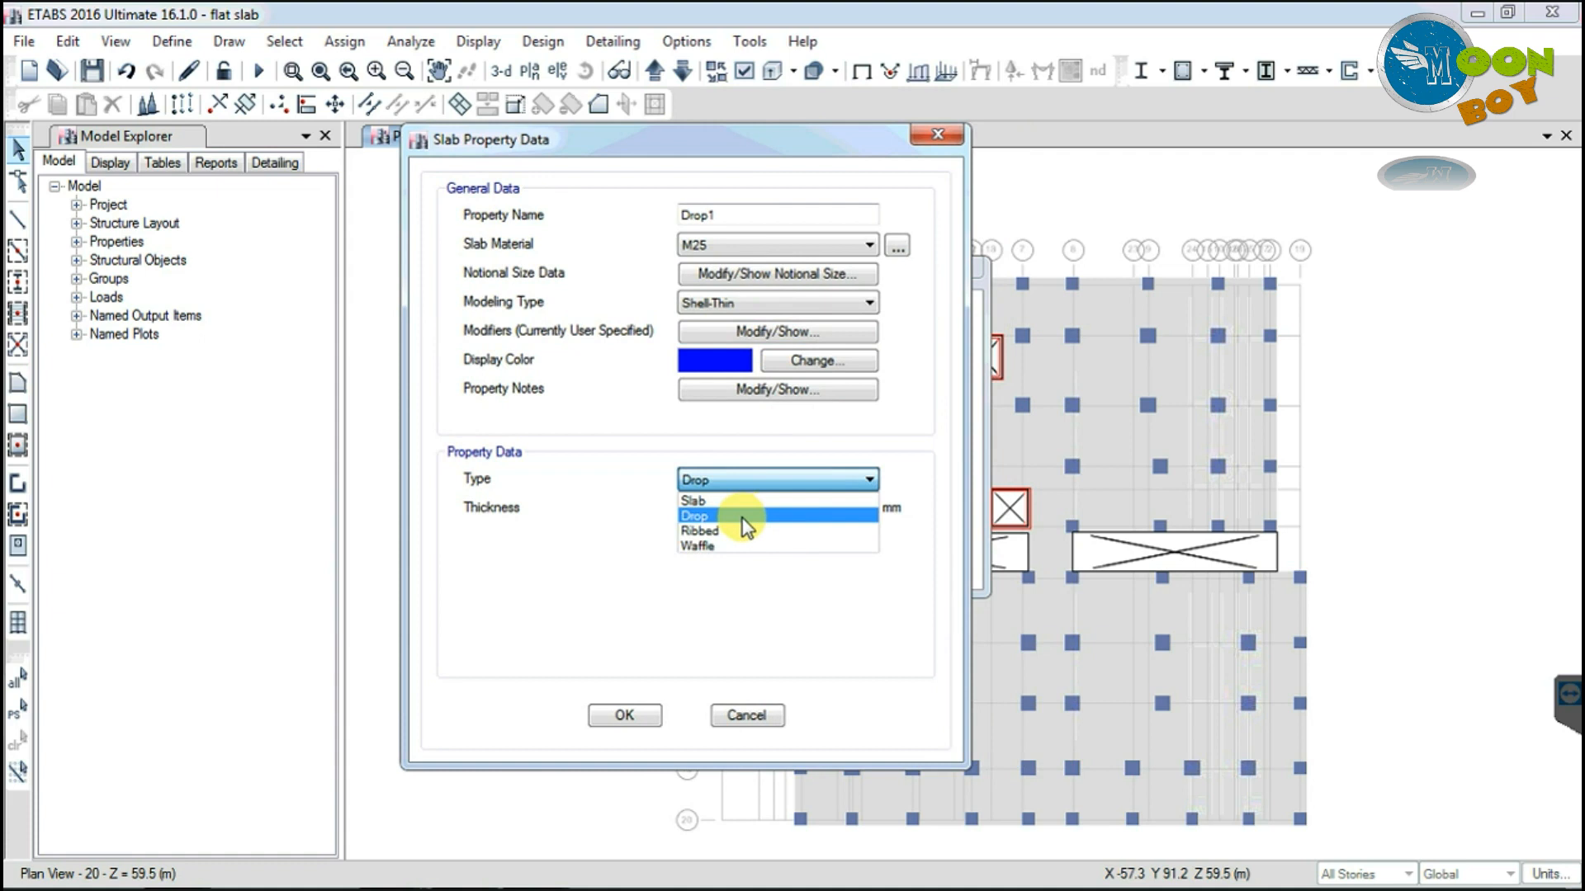
{"action": "left_click", "coordinate": [726, 517]}
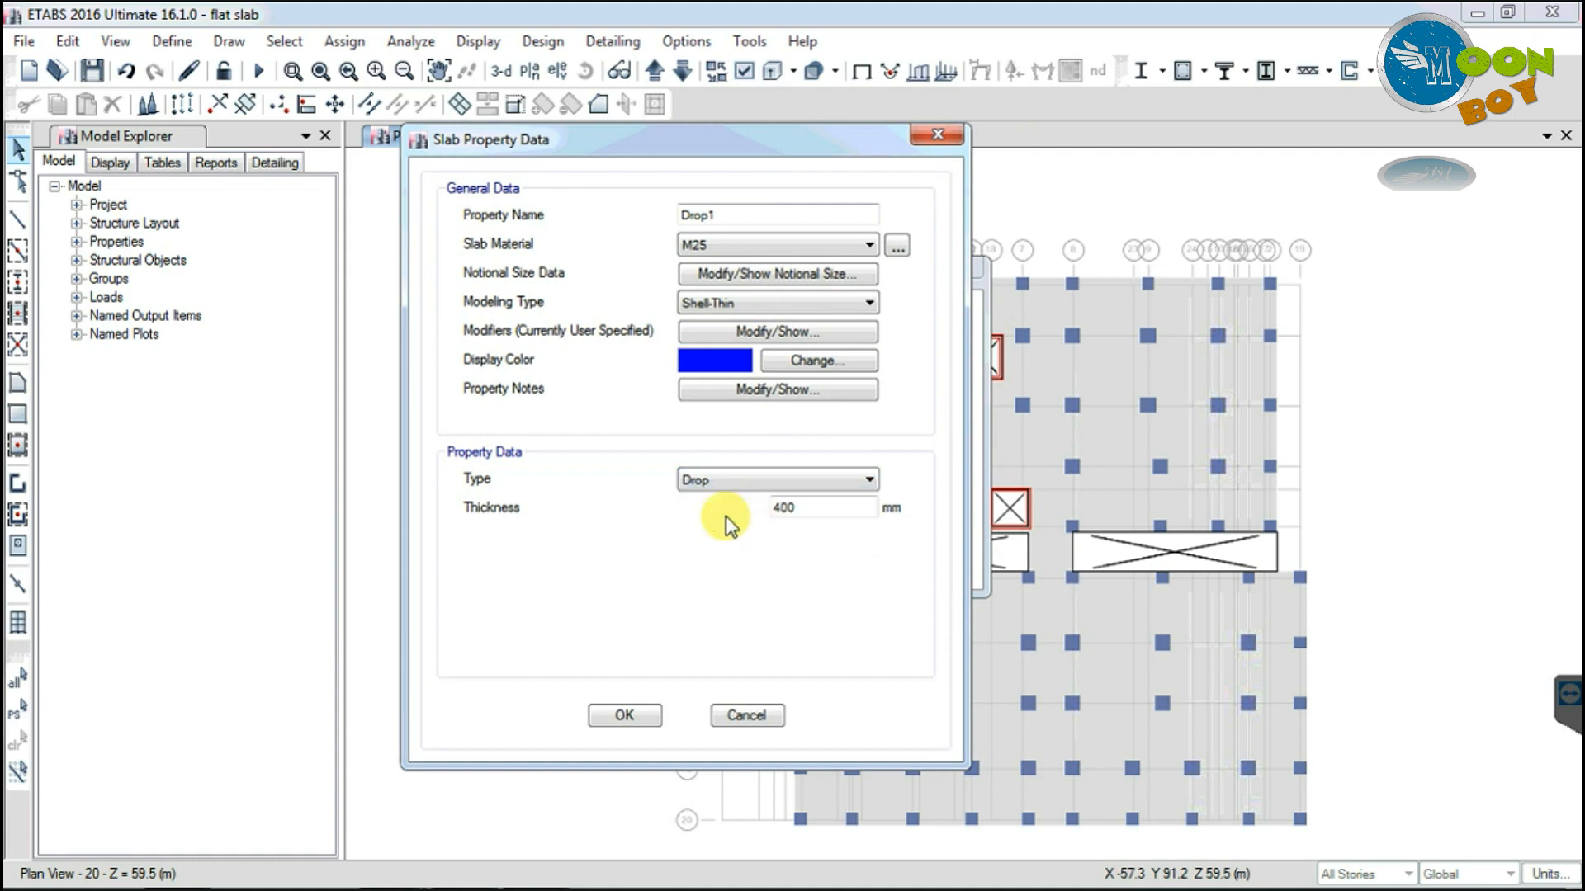
{"action": "left_click", "coordinate": [806, 507]}
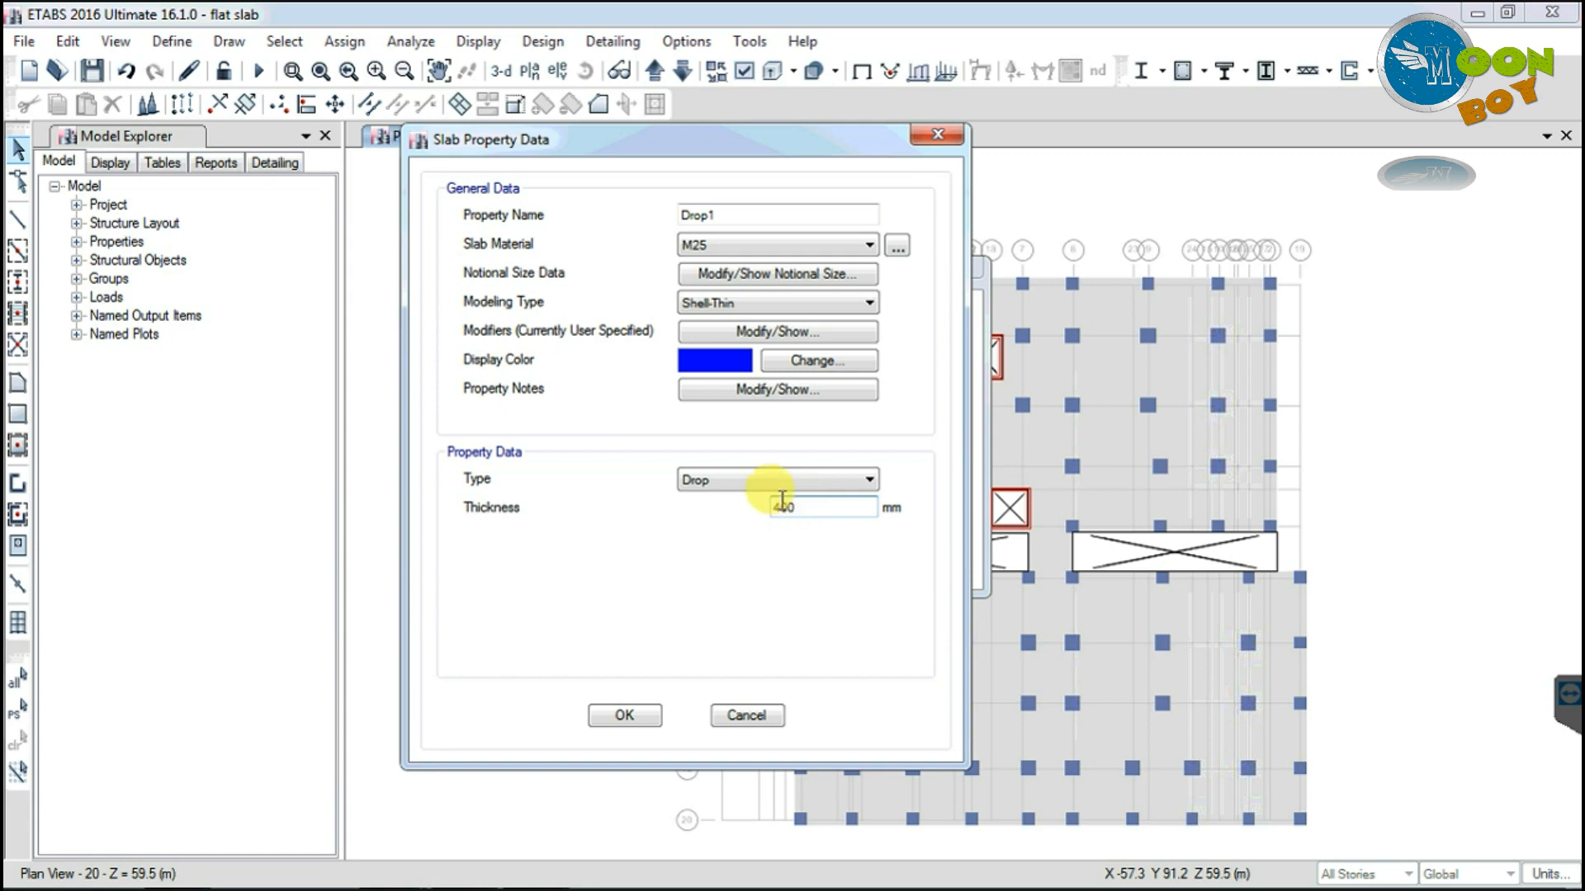
{"action": "left_click", "coordinate": [637, 716]}
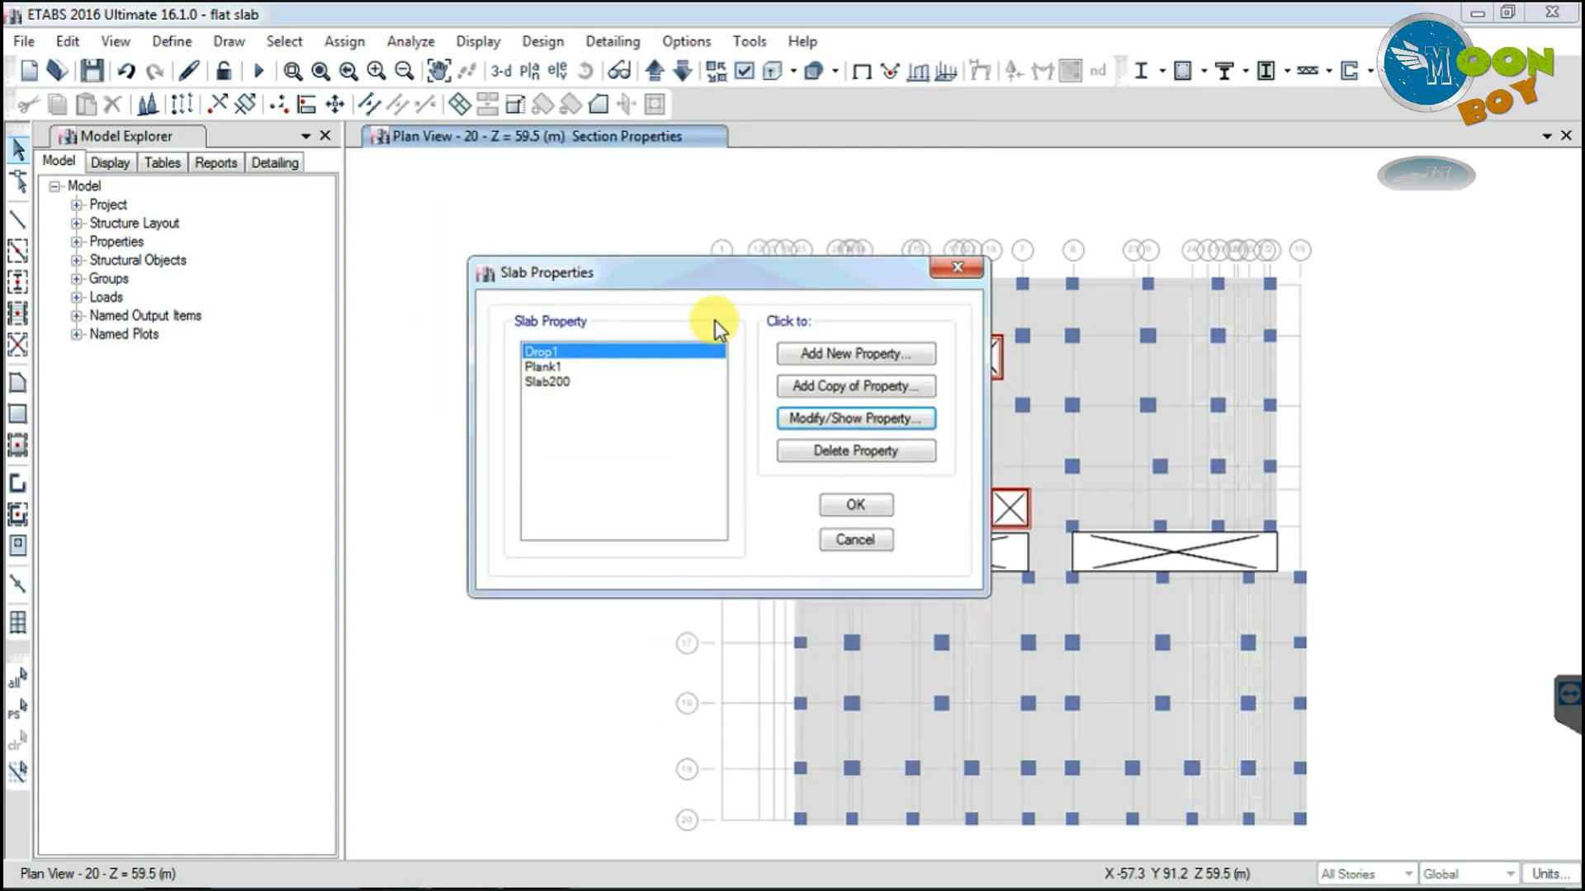
{"action": "left_click_drag", "start_coordinate": [722, 276], "coordinate": [678, 270]}
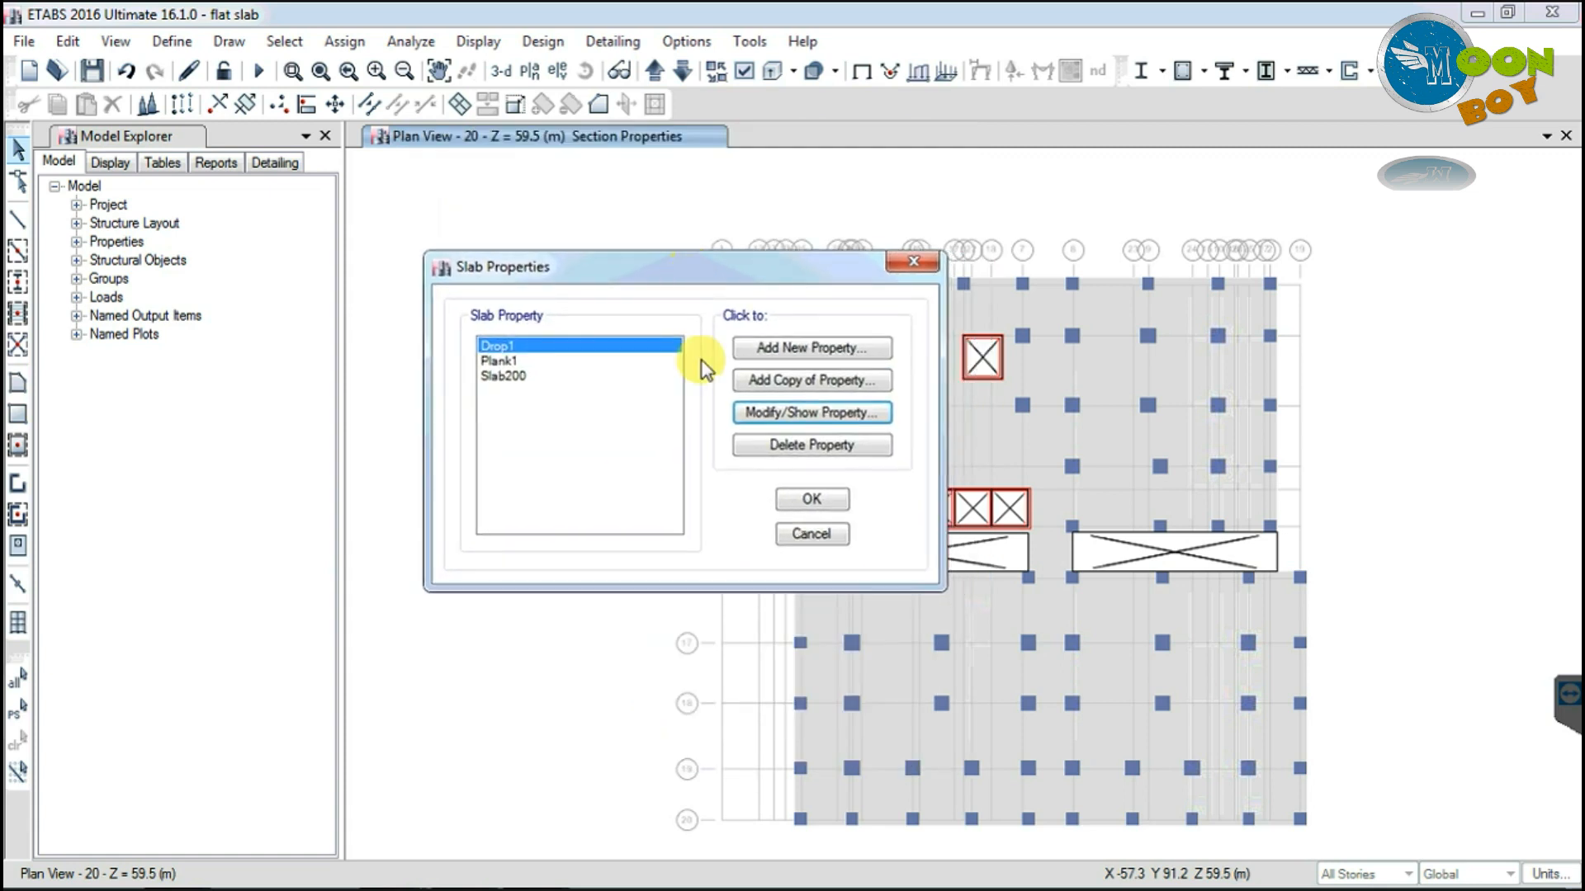
{"action": "left_click", "coordinate": [805, 500]}
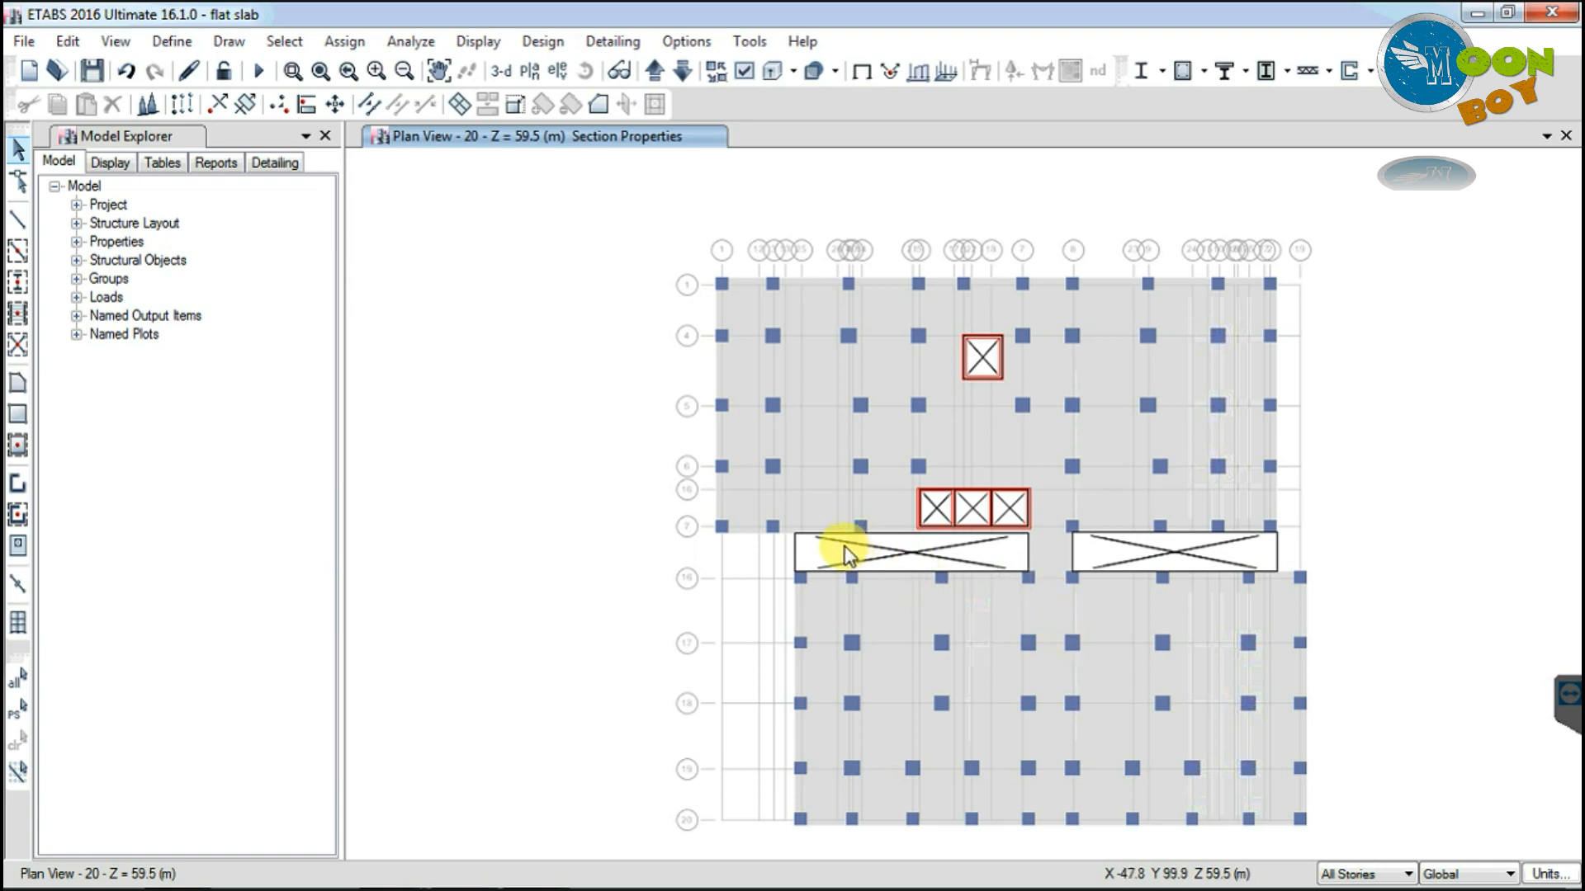
Step: Start drawing rectangular floor objects in plan, applied to Similar Stories
{"action": "left_click", "coordinate": [231, 41]}
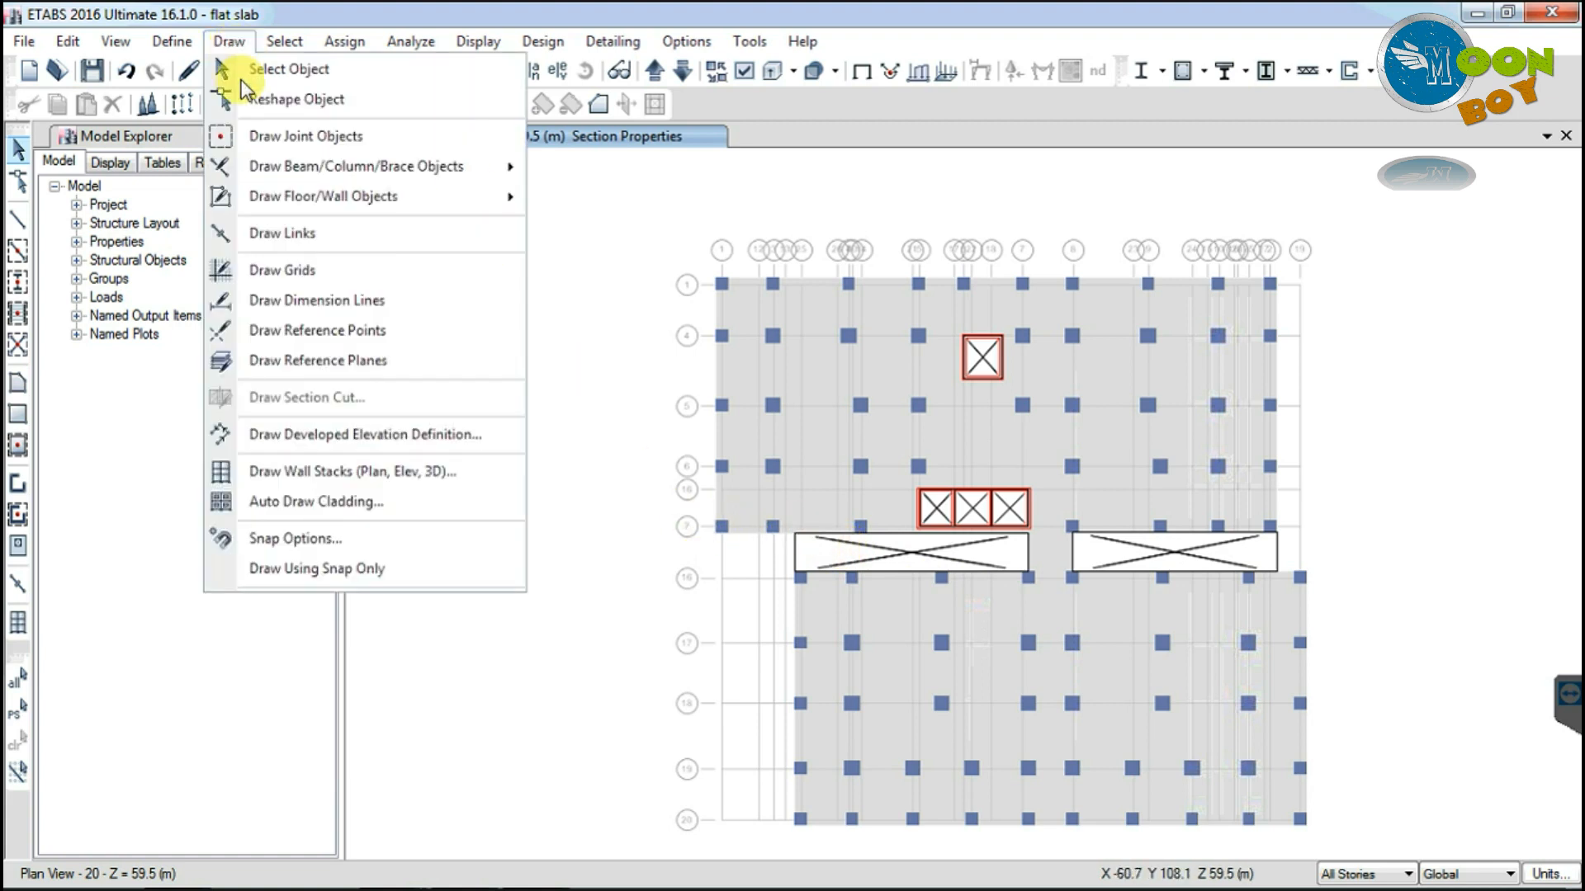
{"action": "mouse_move", "coordinate": [317, 165]}
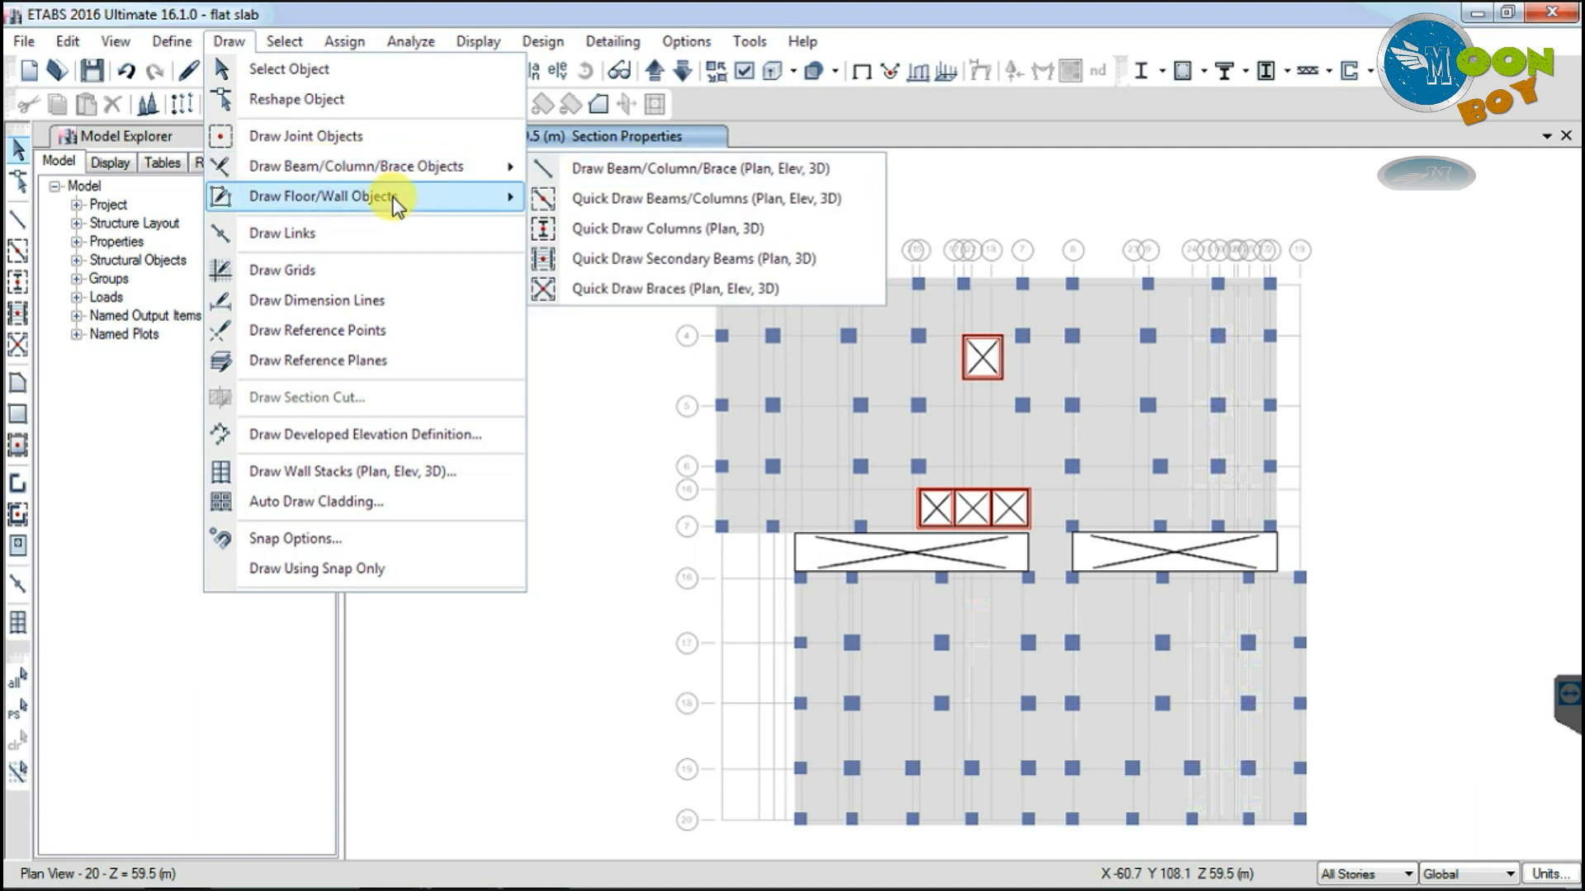
{"action": "mouse_move", "coordinate": [434, 205]}
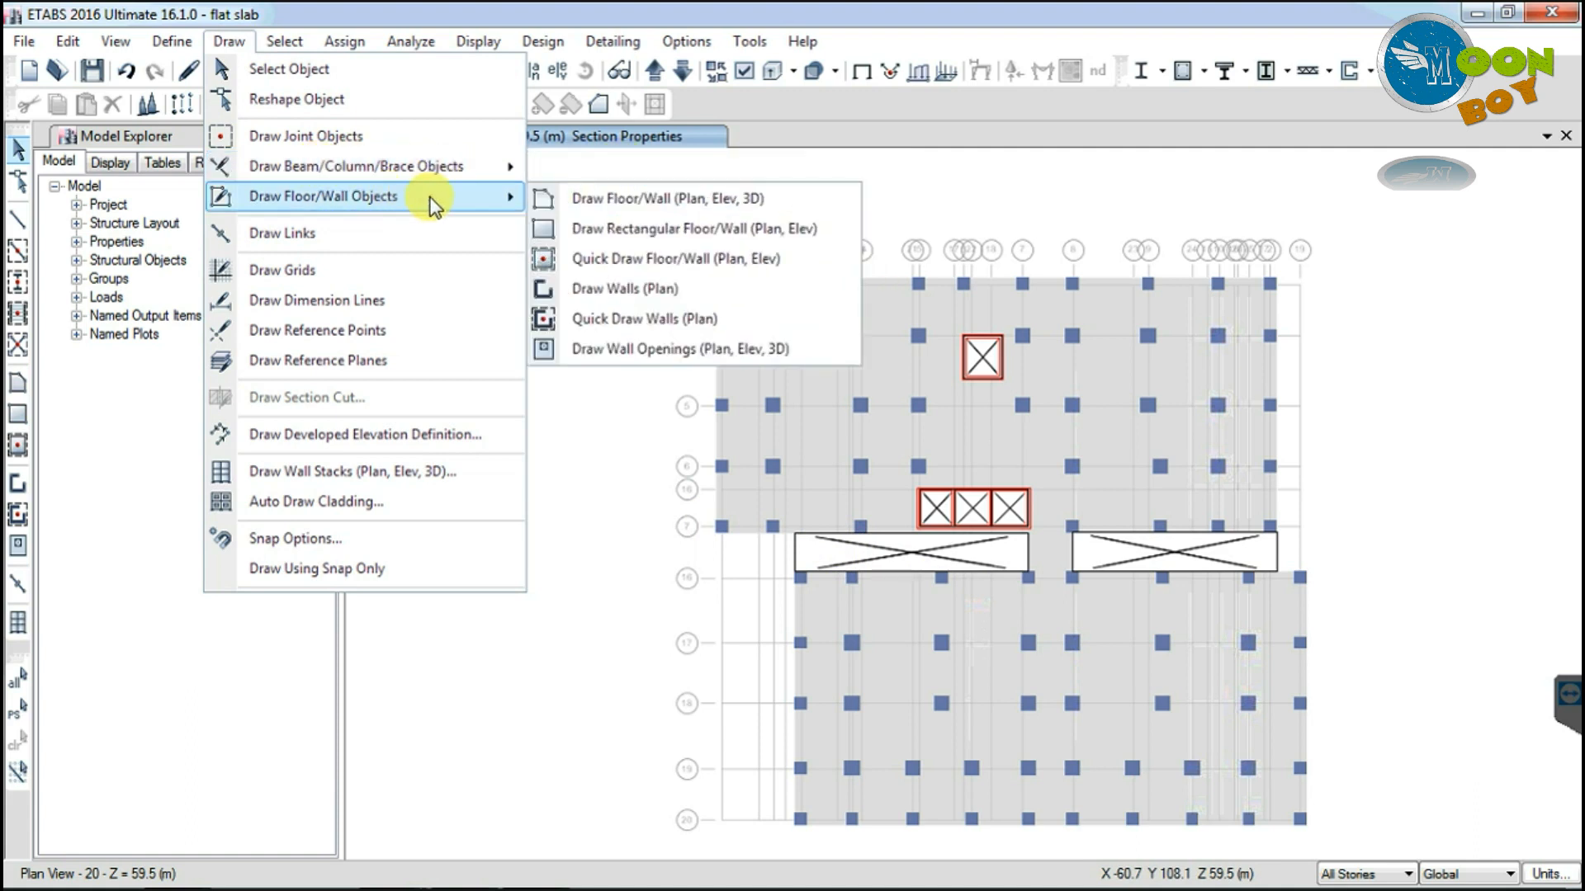
{"action": "left_click", "coordinate": [636, 234]}
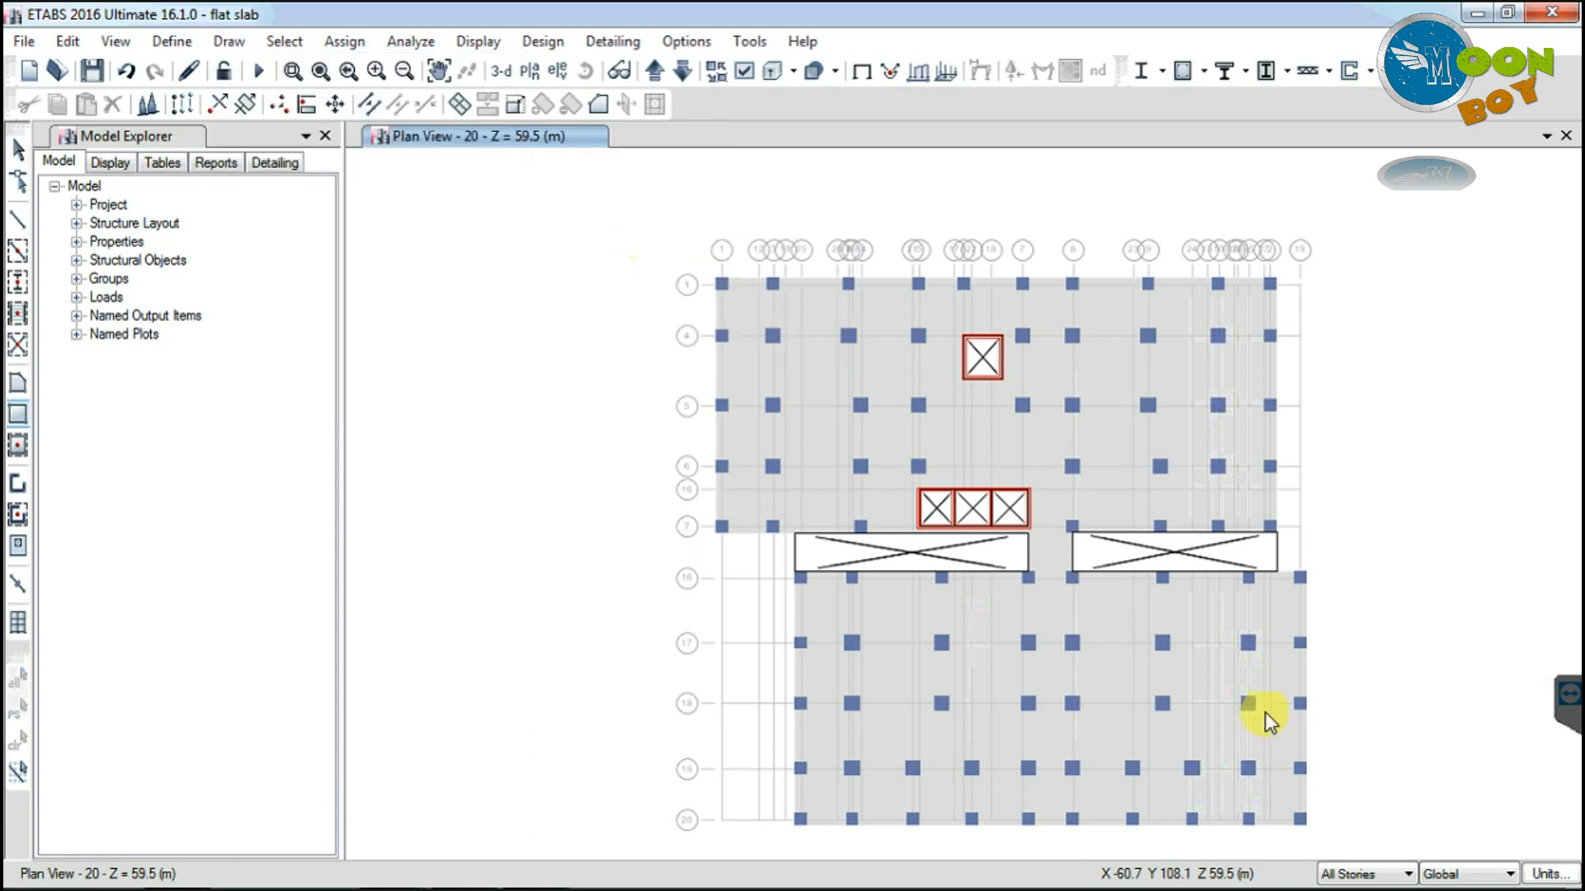
{"action": "left_click", "coordinate": [1387, 876]}
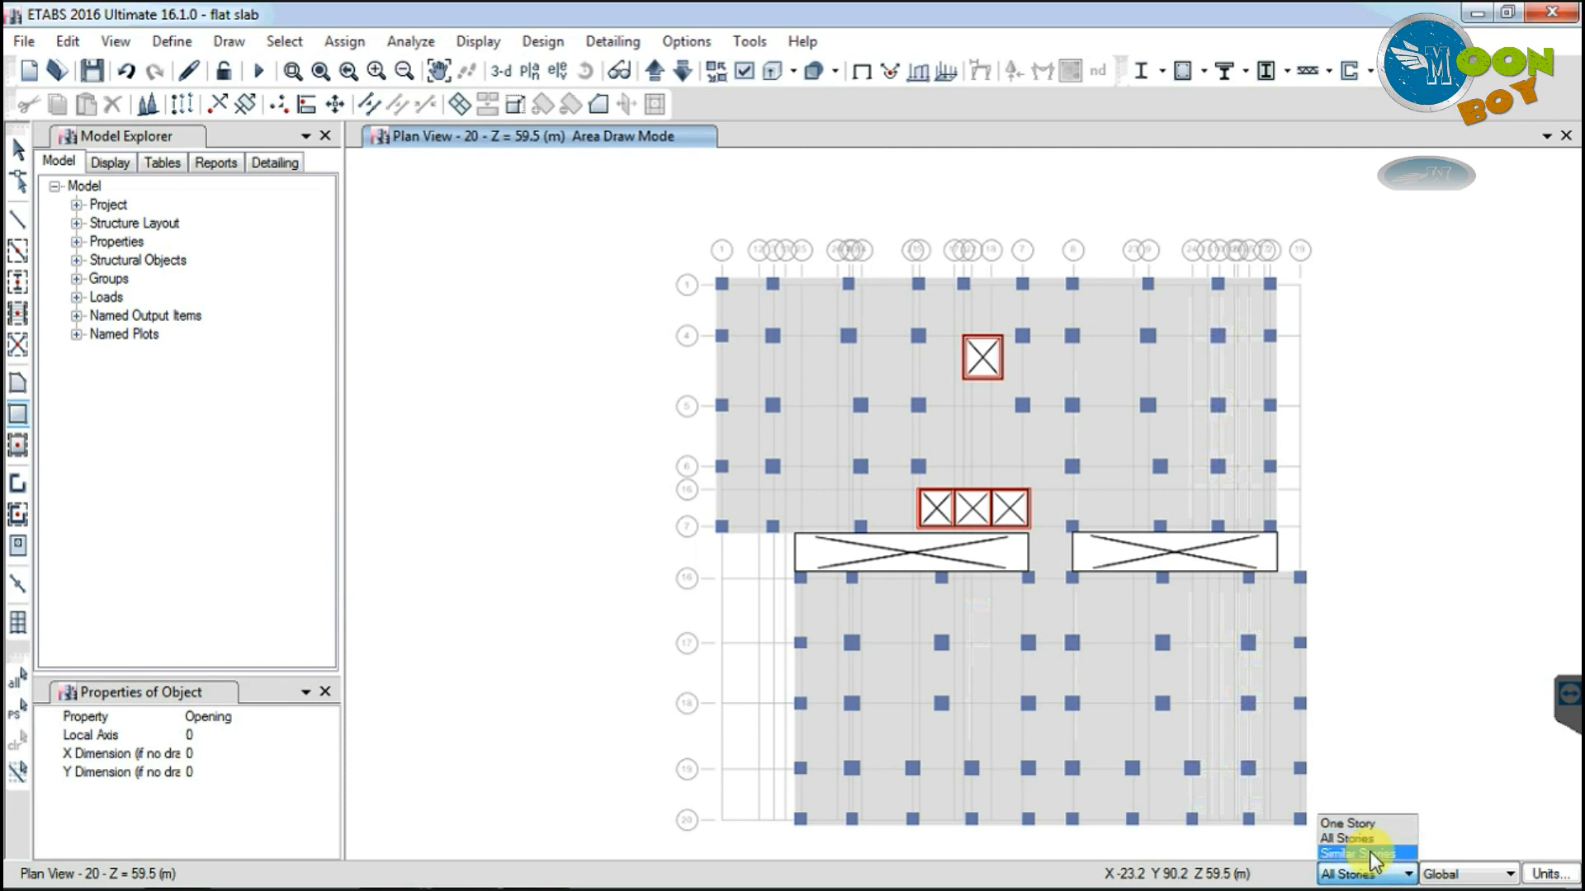
{"action": "left_click", "coordinate": [1374, 854]}
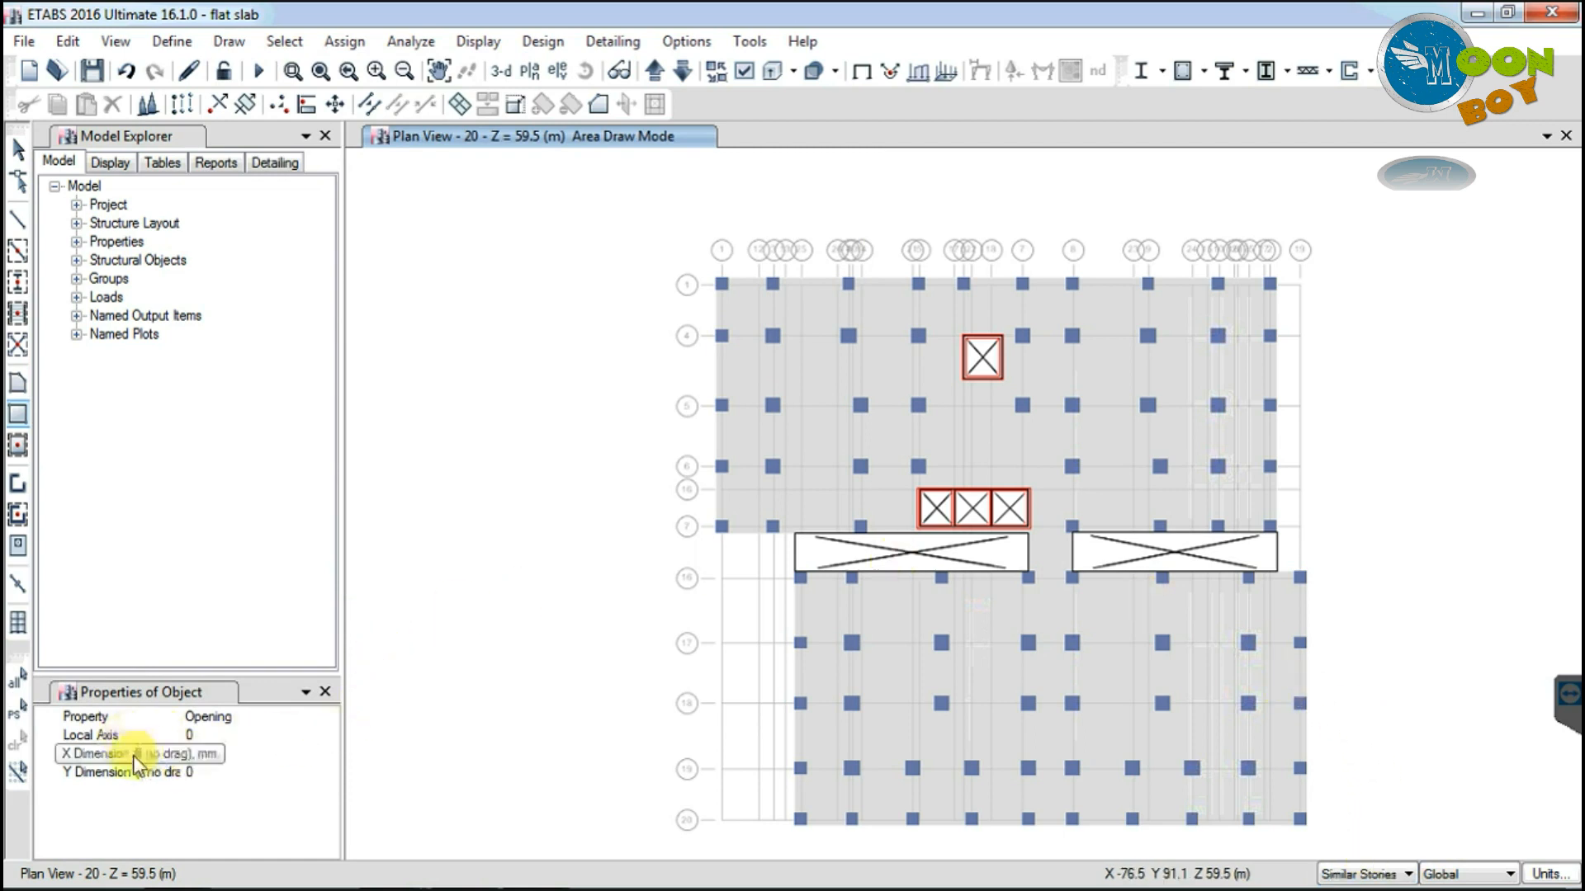
Step: Set both the X and Y dimensions of the rectangular floor object to 2000 mm
{"action": "left_click", "coordinate": [214, 756]}
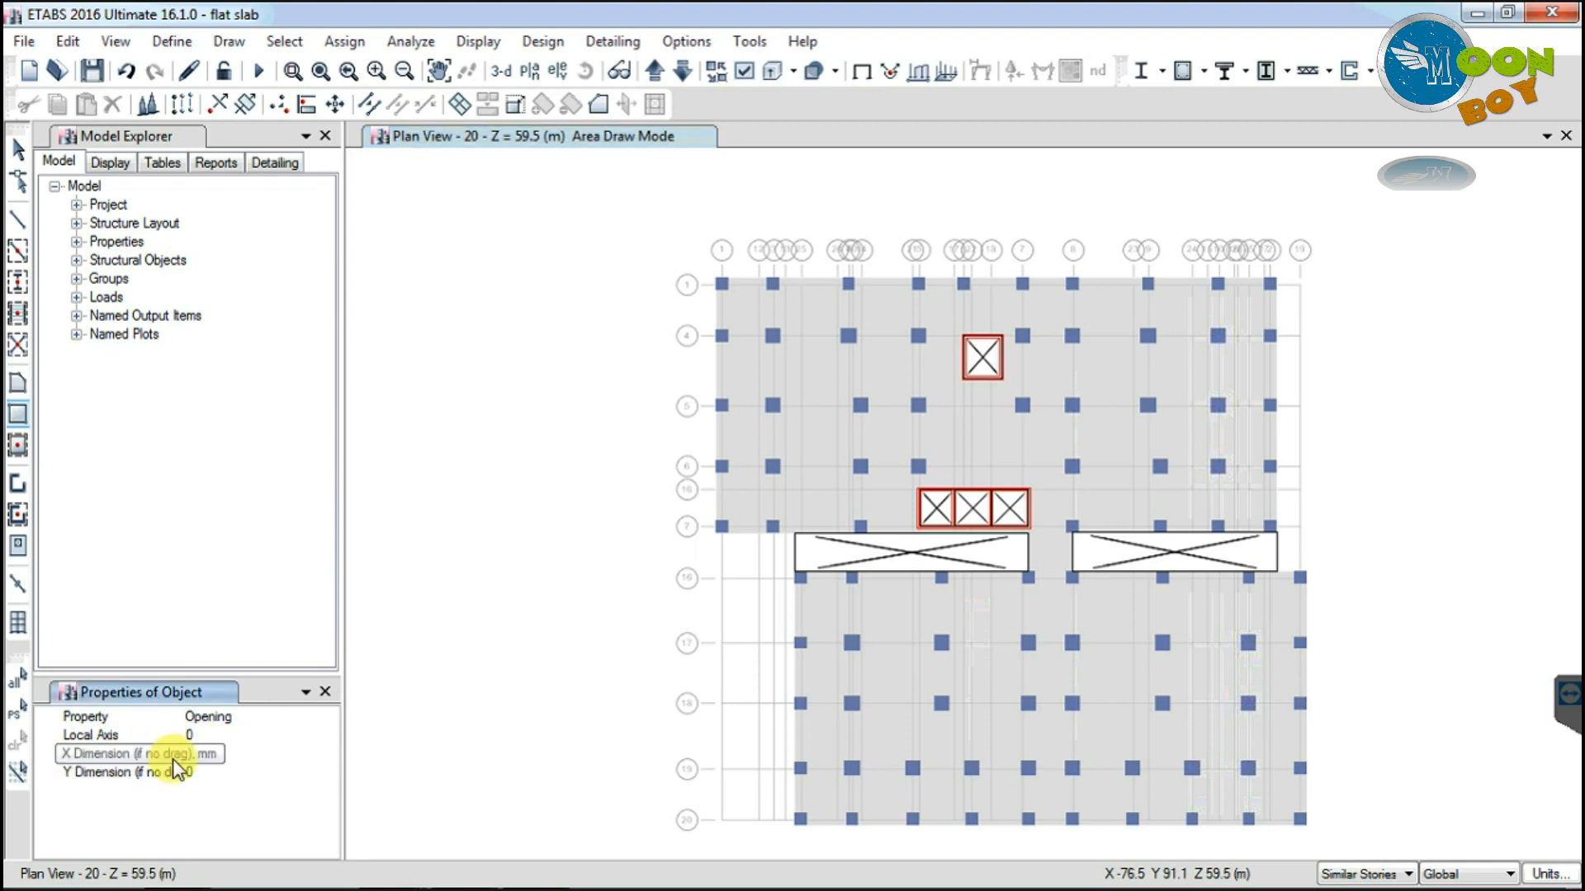
{"action": "type", "text": "2000"}
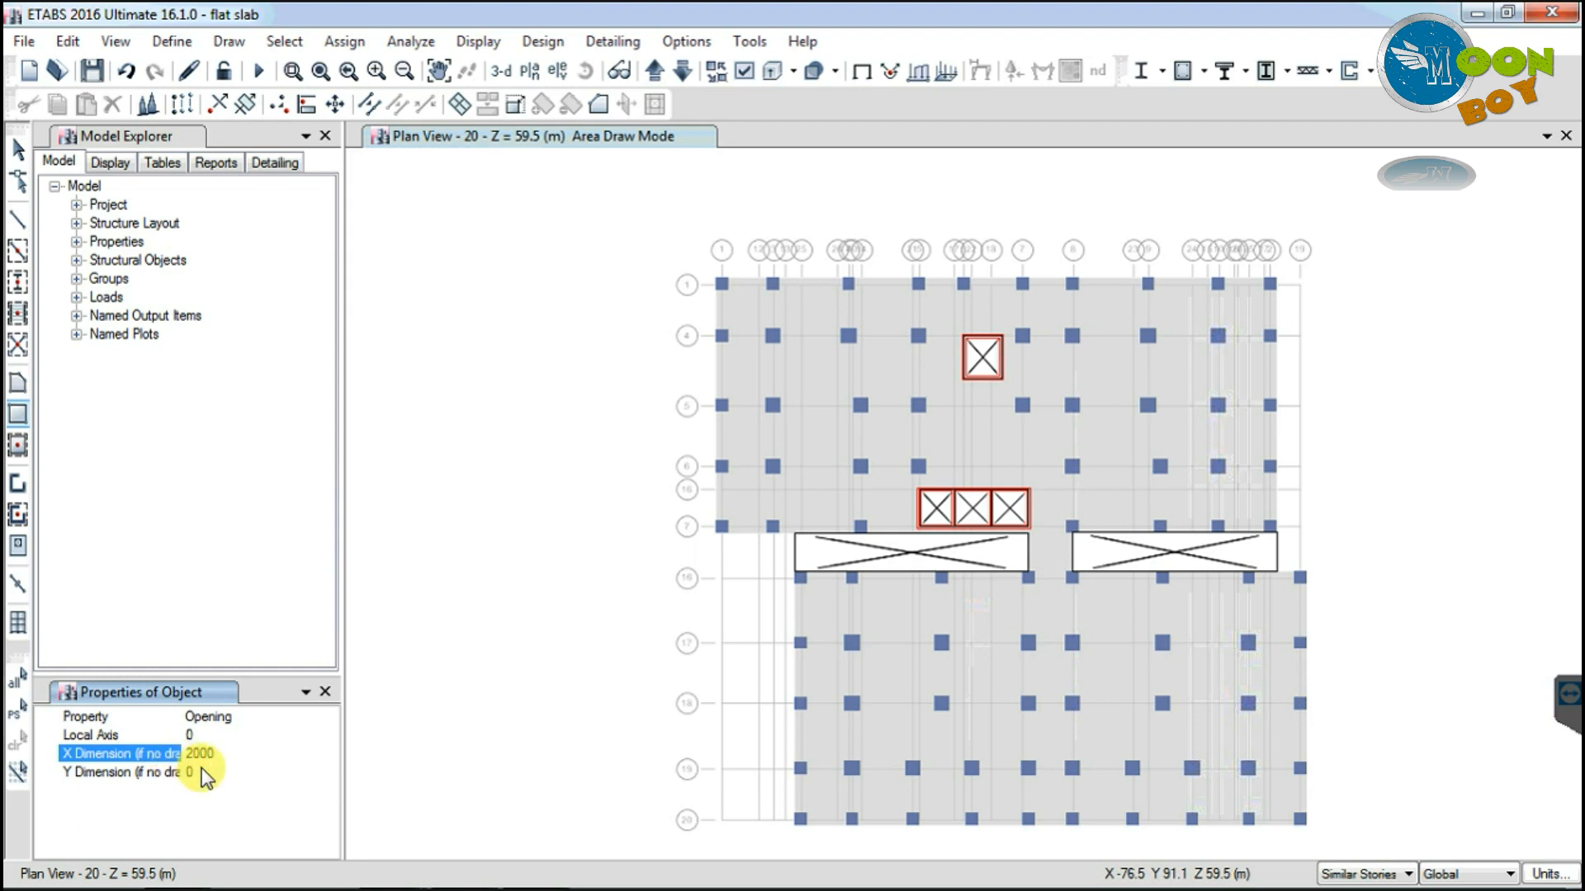
{"action": "left_click", "coordinate": [188, 771]}
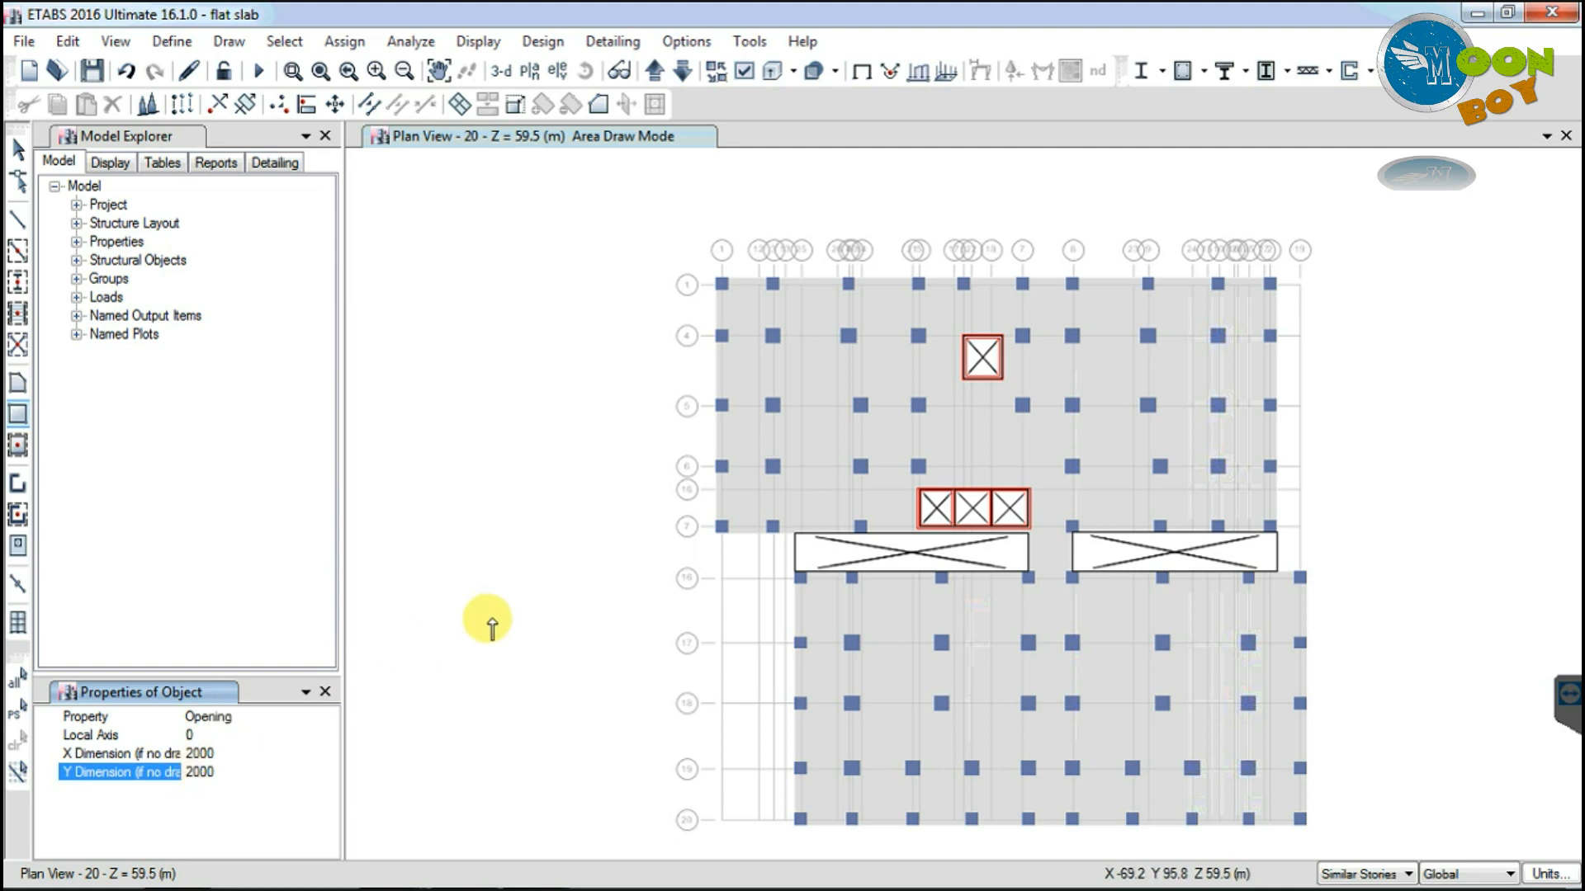
{"action": "left_click", "coordinate": [234, 753]}
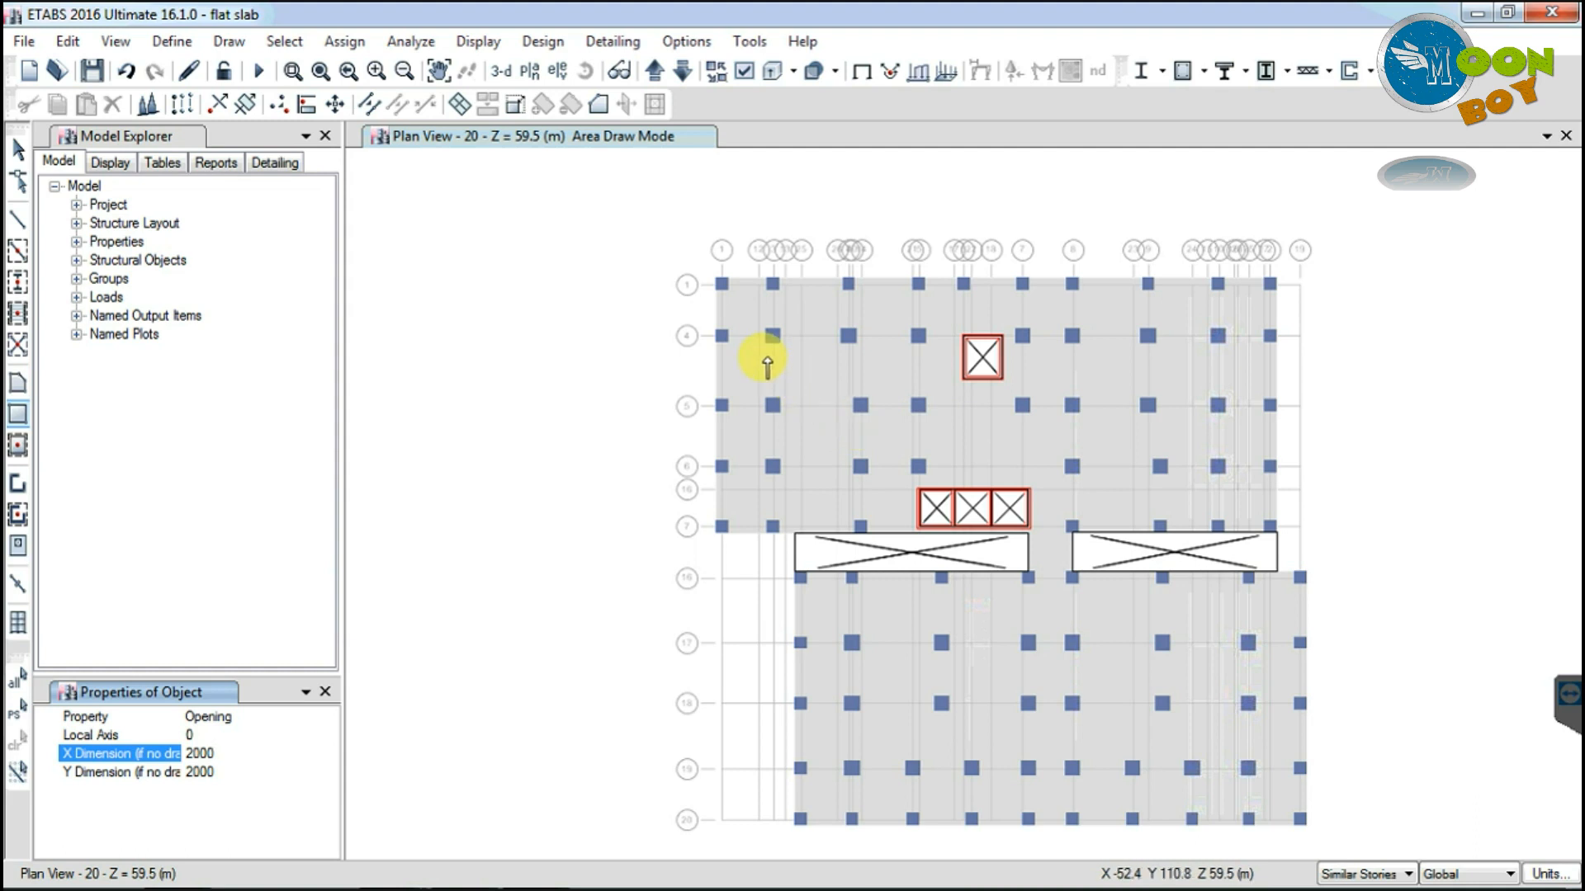
Step: Assign the Drop1 property to the rectangular floor objects about to be drawn
{"action": "scroll", "coordinate": [755, 309], "scroll_direction": "up", "scroll_amount": 2}
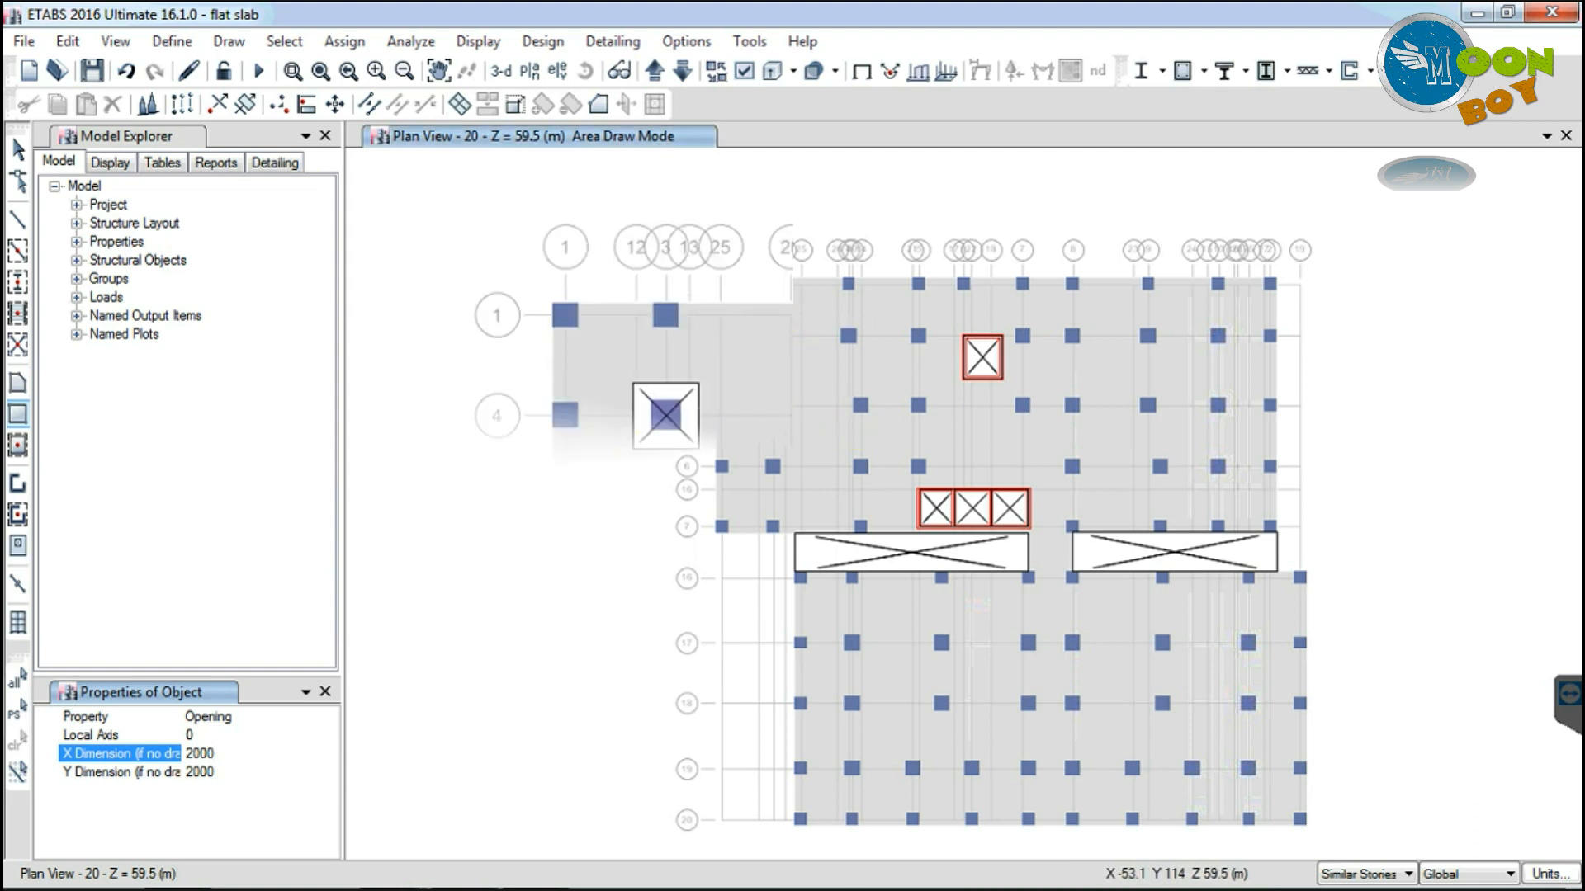
{"action": "left_click", "coordinate": [236, 716]}
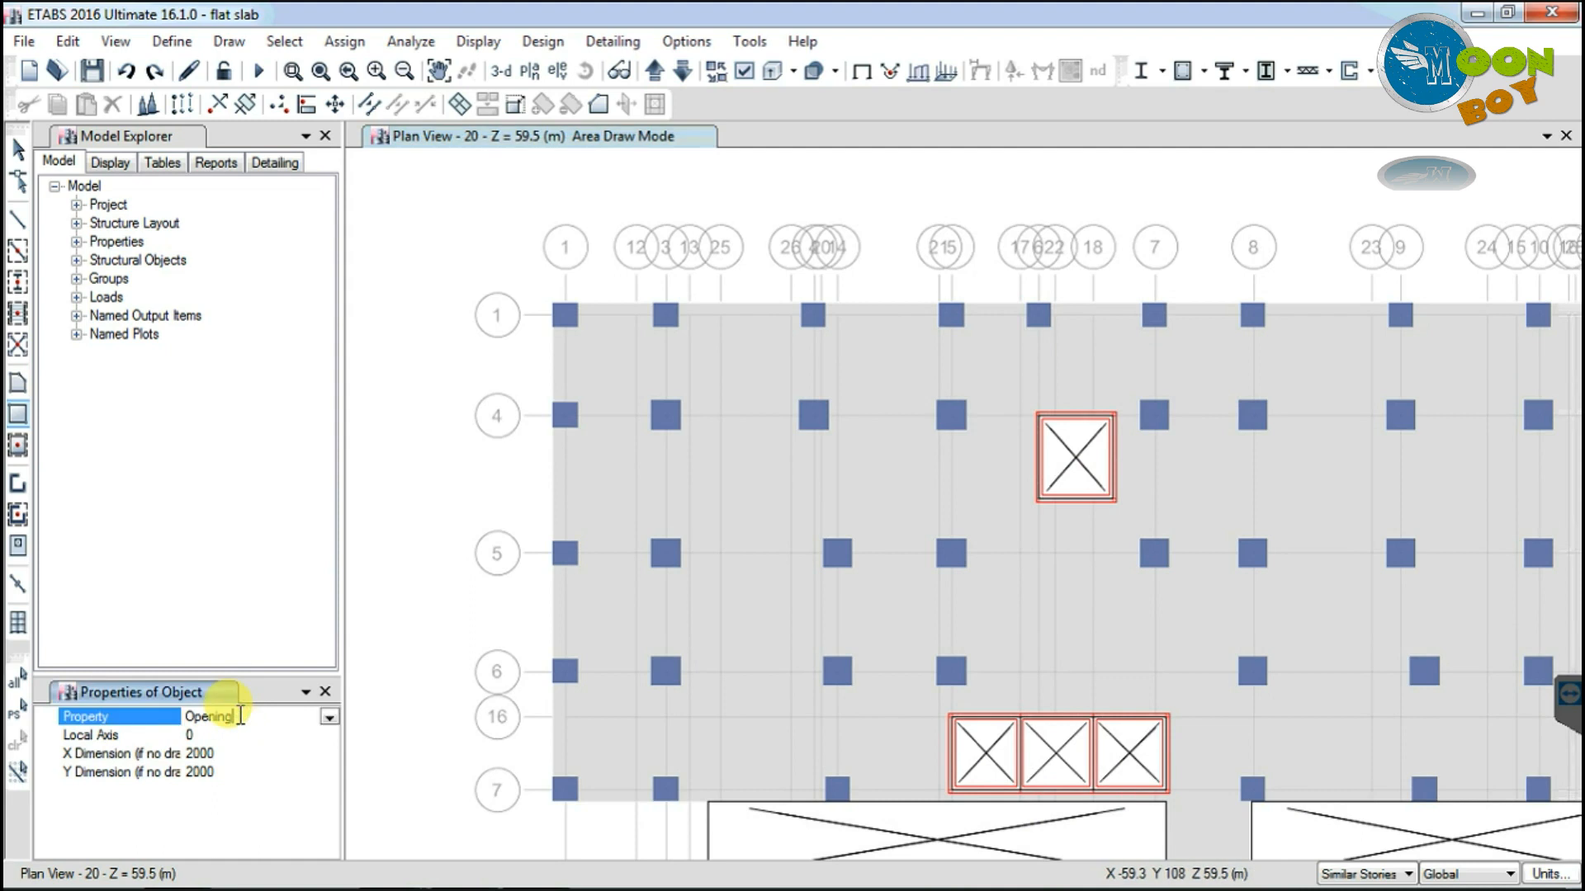
{"action": "left_click", "coordinate": [330, 720]}
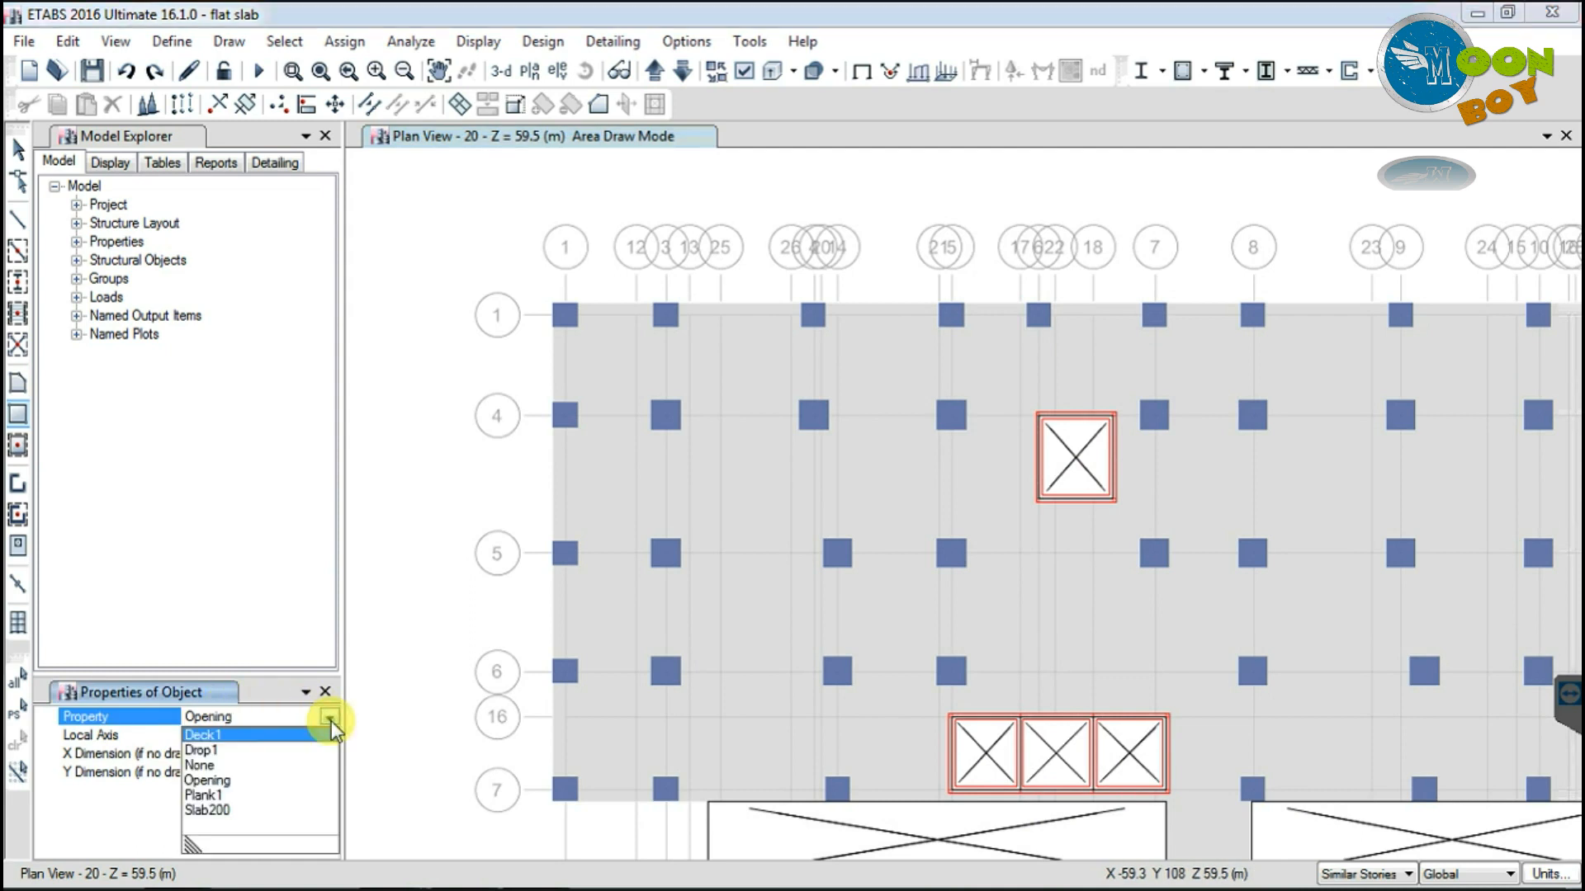
{"action": "left_click", "coordinate": [215, 751]}
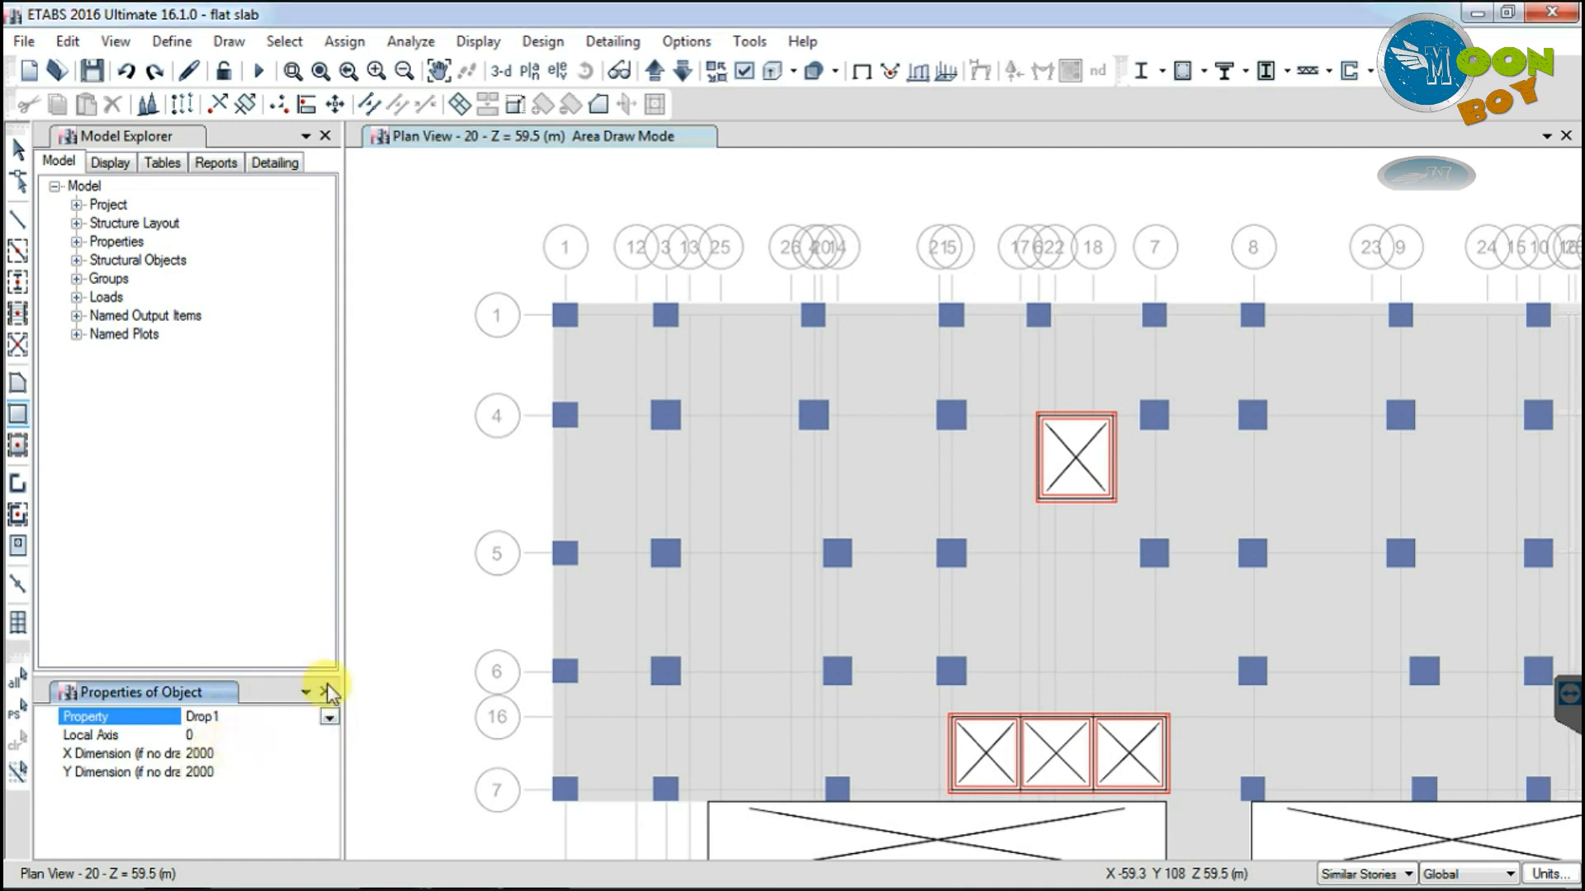
Step: Place Drop1 panels at the interior columns between grids 3 and 5 on horizontal grids 4, 5 and 6 of the upper slab block
{"action": "left_click", "coordinate": [666, 417]}
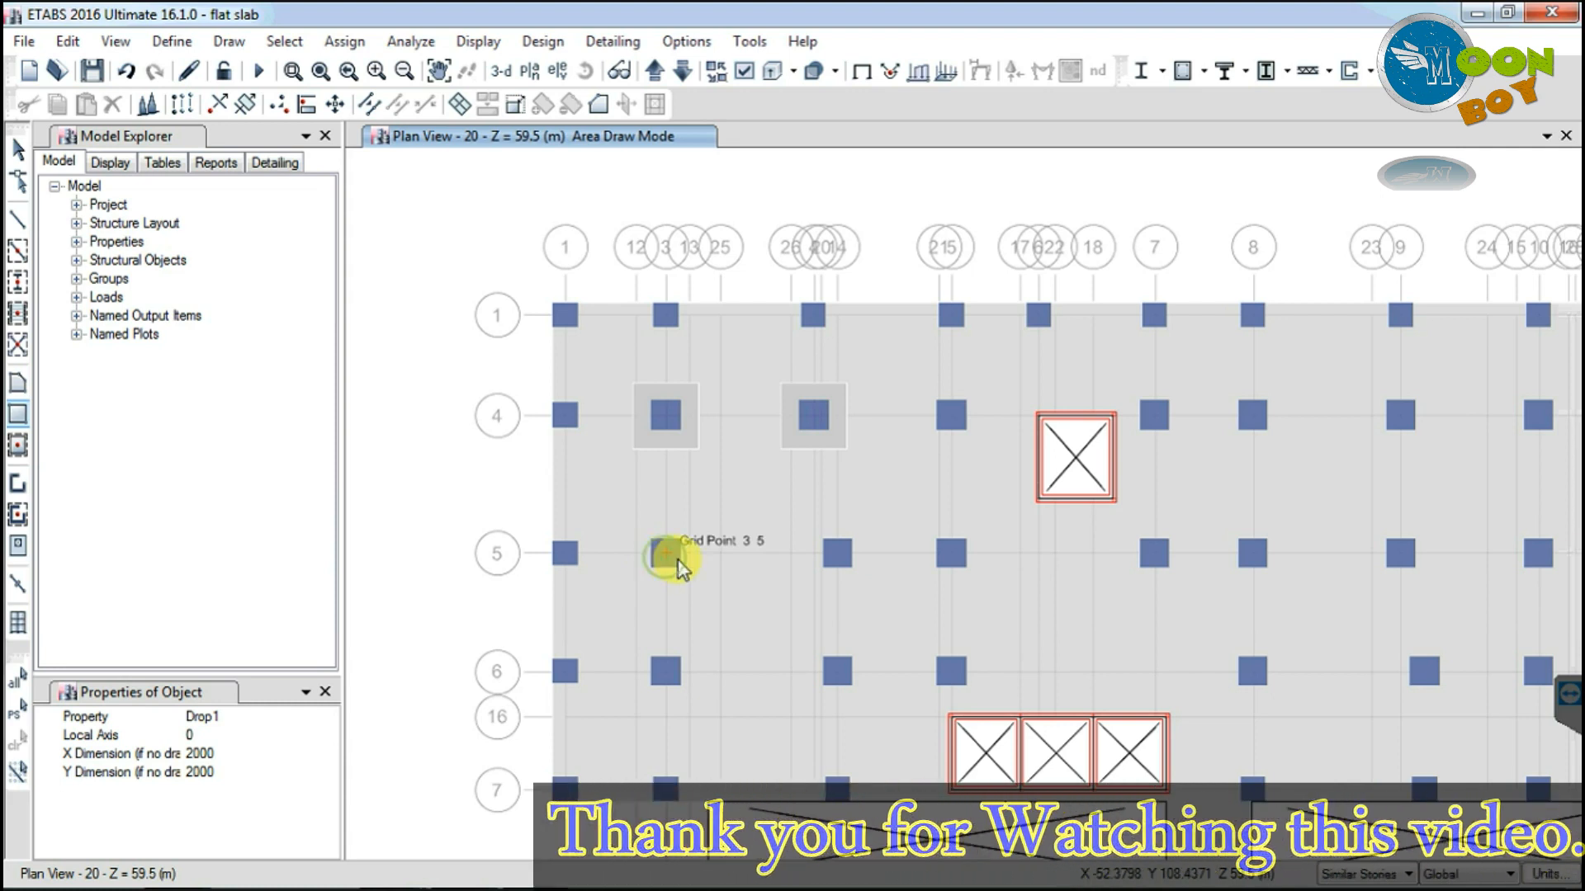
{"action": "left_click", "coordinate": [837, 553]}
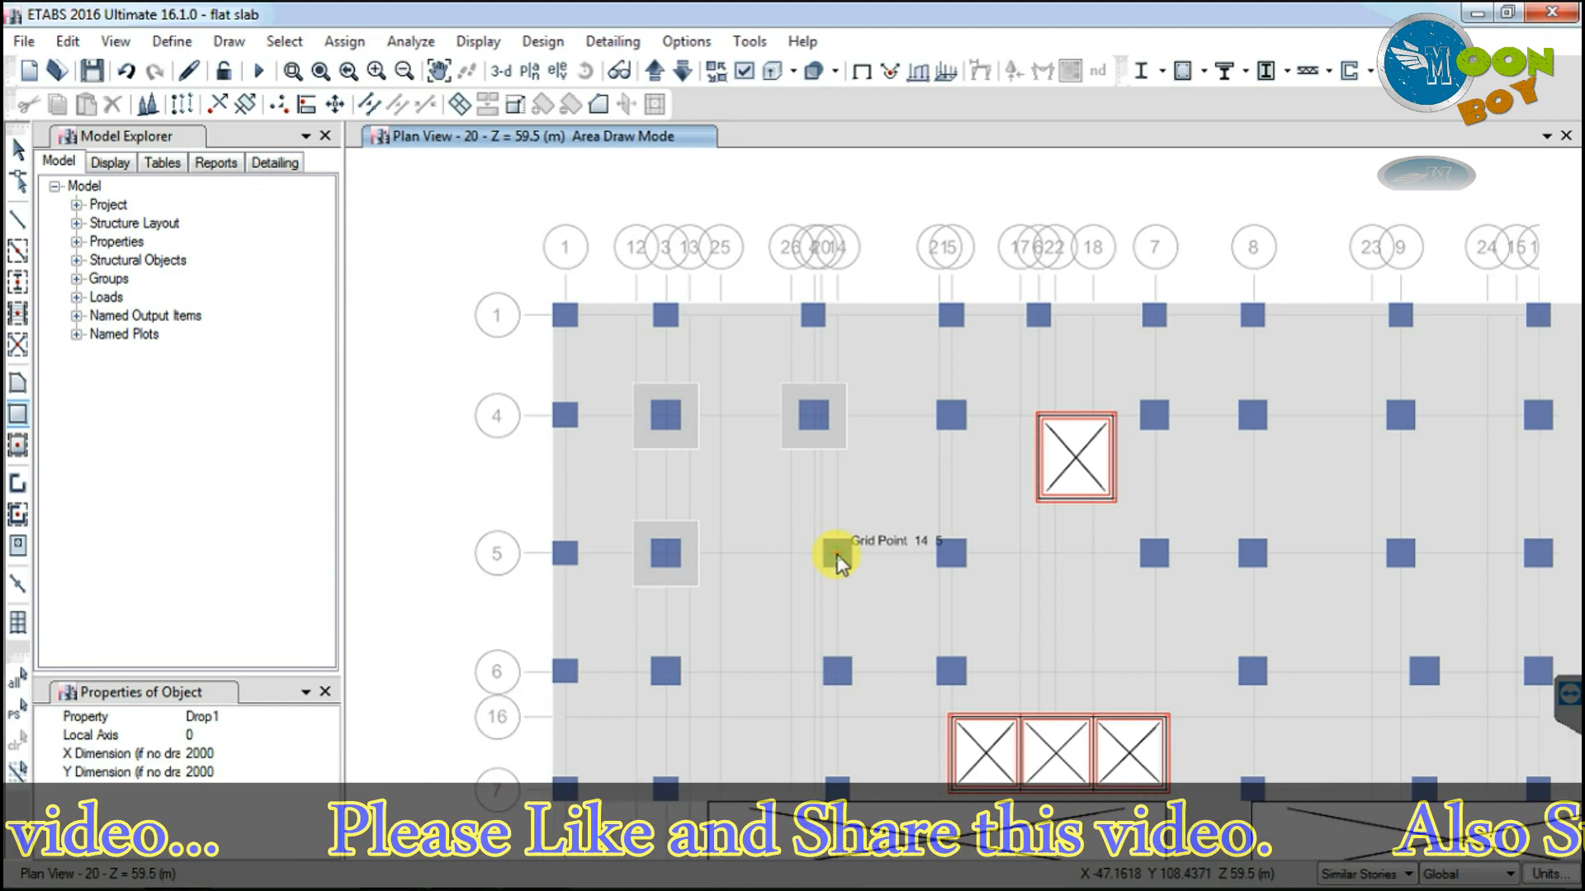
{"action": "left_click", "coordinate": [837, 671]}
{"action": "left_click", "coordinate": [951, 415]}
{"action": "left_click", "coordinate": [951, 553]}
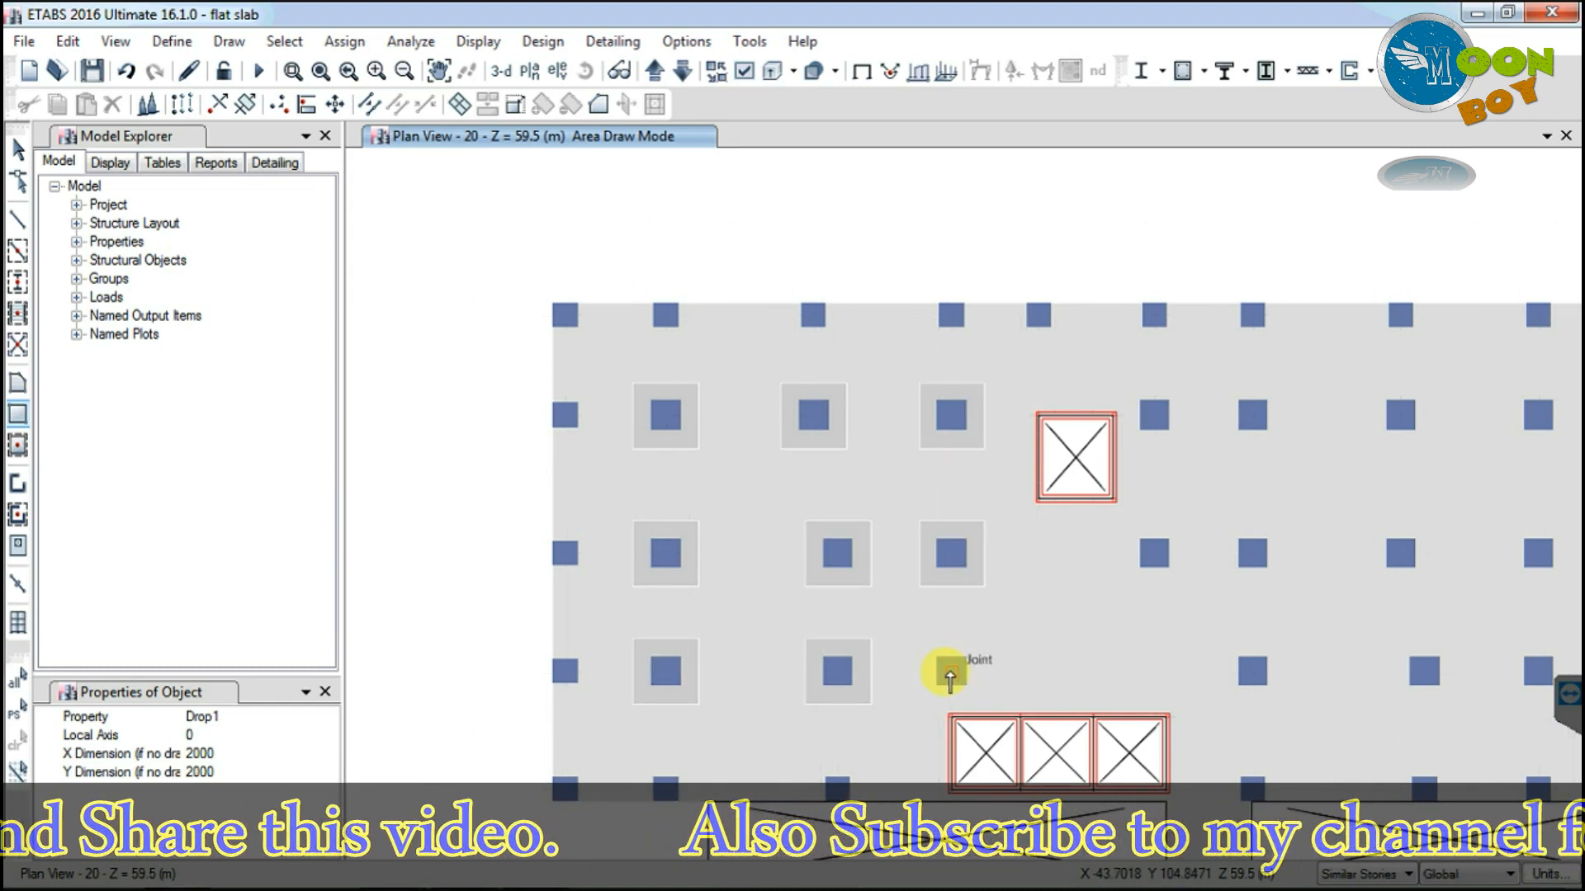
Step: Place Drop1 panels at the four columns where vertical grids 7 and 8 cross horizontal grids 4 and 5
{"action": "left_click", "coordinate": [1154, 553]}
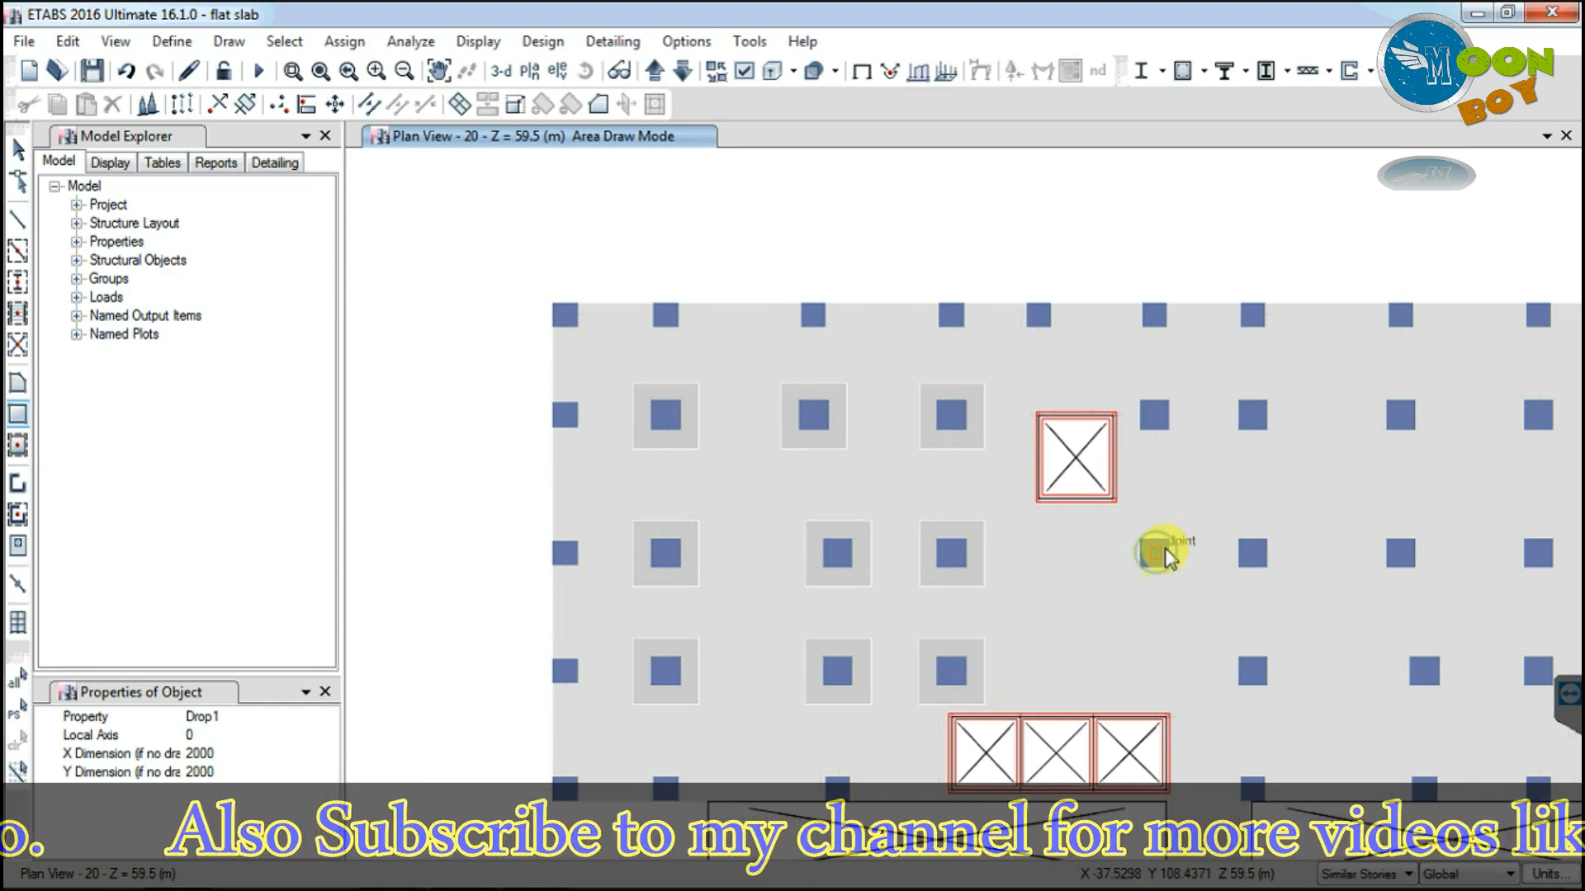
{"action": "left_click", "coordinate": [1156, 415]}
{"action": "left_click", "coordinate": [1251, 414]}
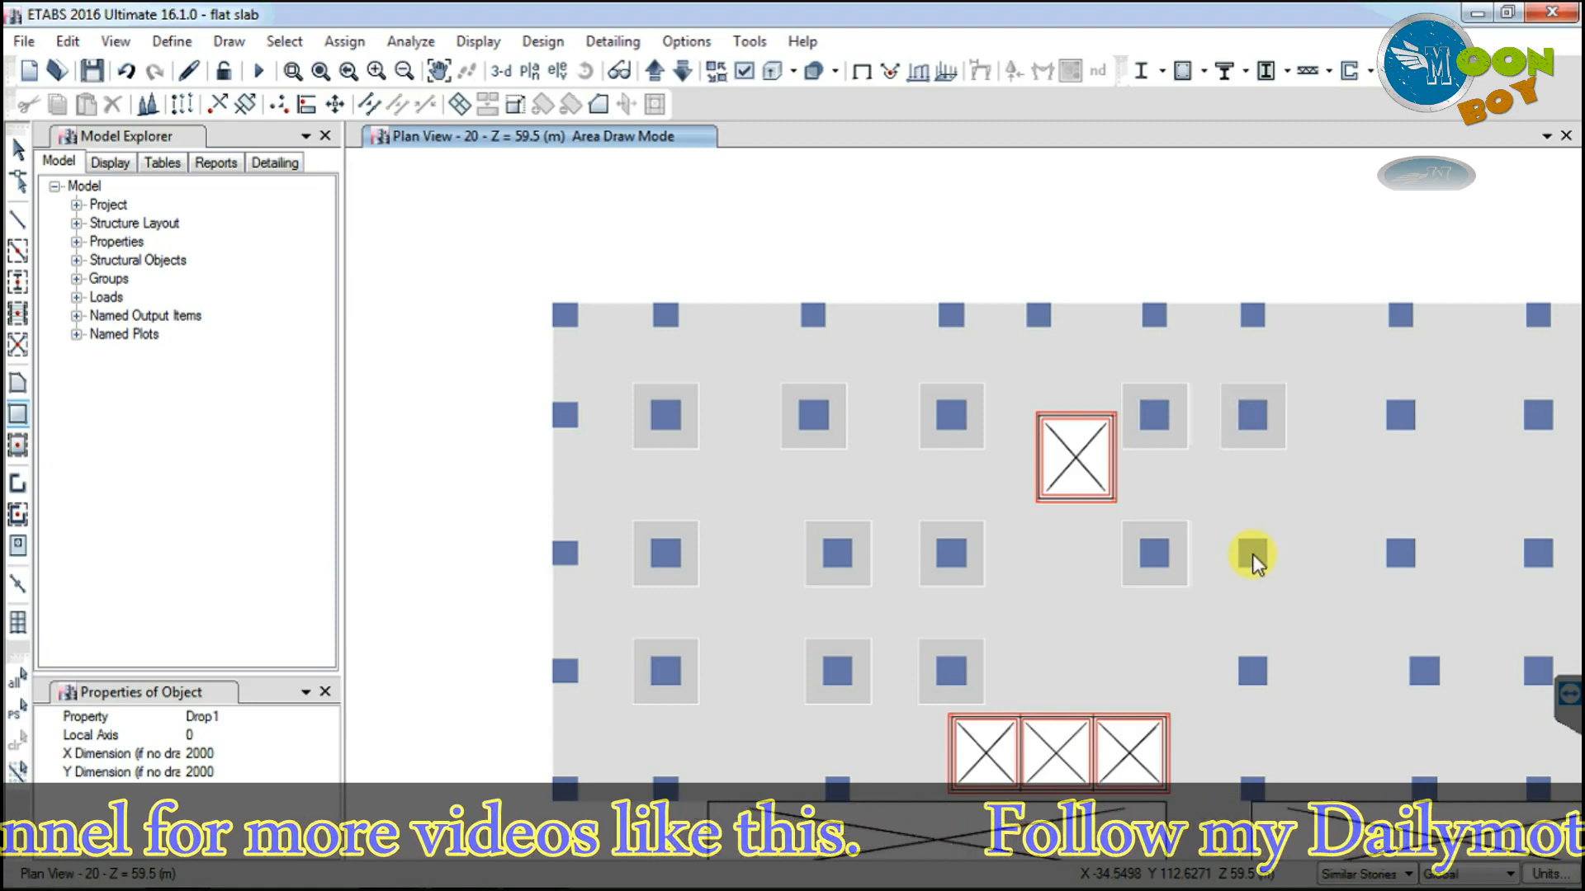
{"action": "left_click", "coordinate": [1253, 556]}
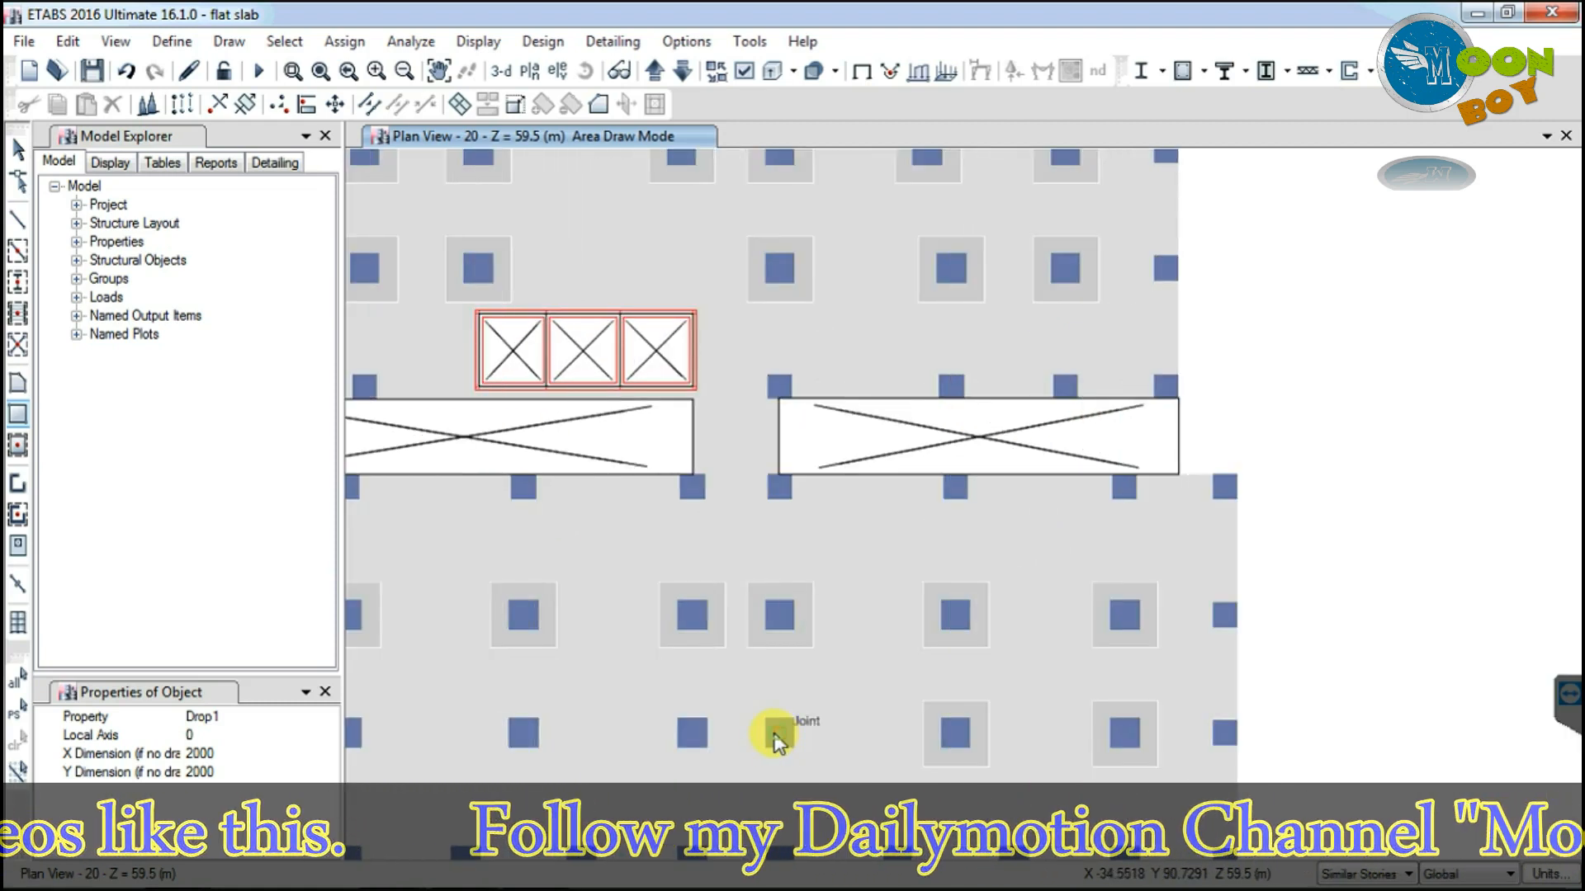
Step: Place Drop1 panels at the remaining interior columns of the lower slab block and leave the area drawing mode
{"action": "left_click", "coordinate": [778, 735]}
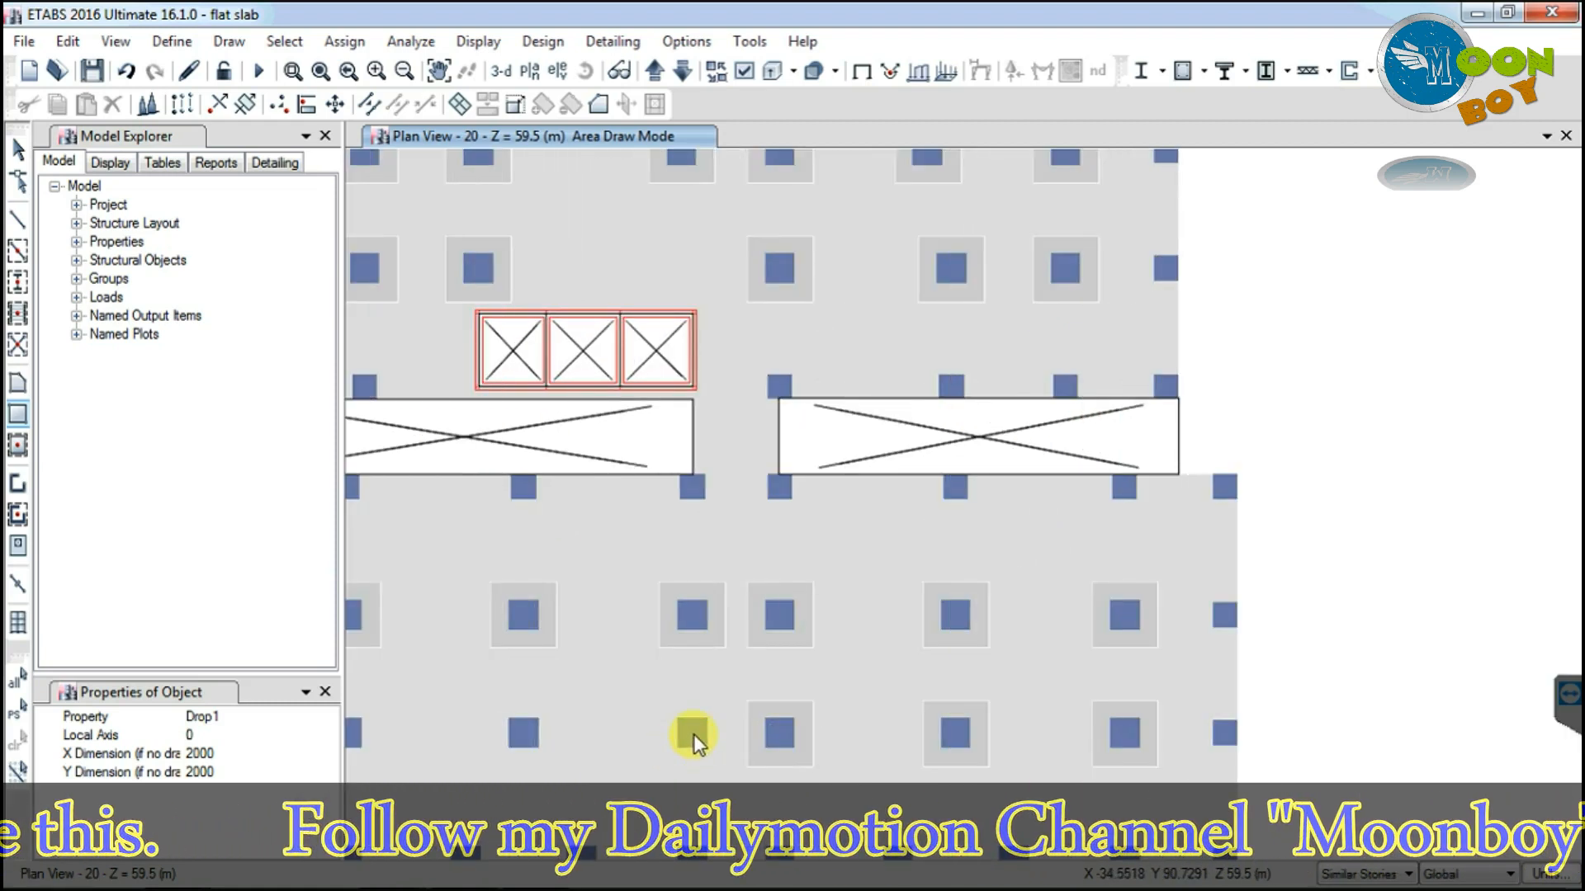
{"action": "left_click", "coordinate": [525, 735]}
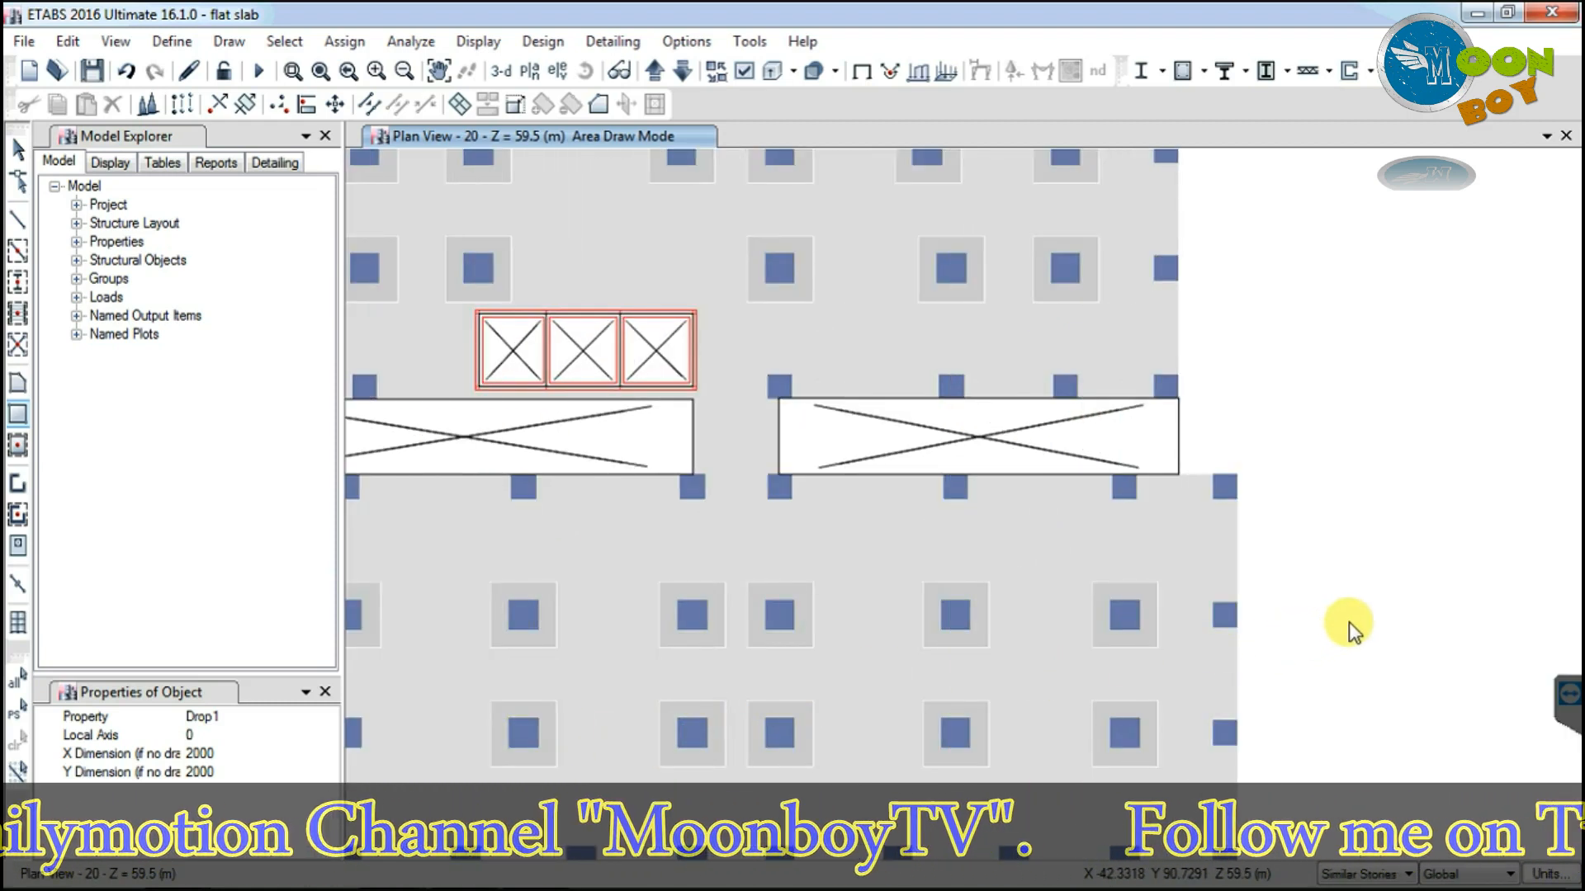
{"action": "scroll", "coordinate": [1349, 622], "scroll_direction": "down", "scroll_amount": 2}
{"action": "scroll", "coordinate": [1235, 757], "scroll_direction": "up", "scroll_amount": 2}
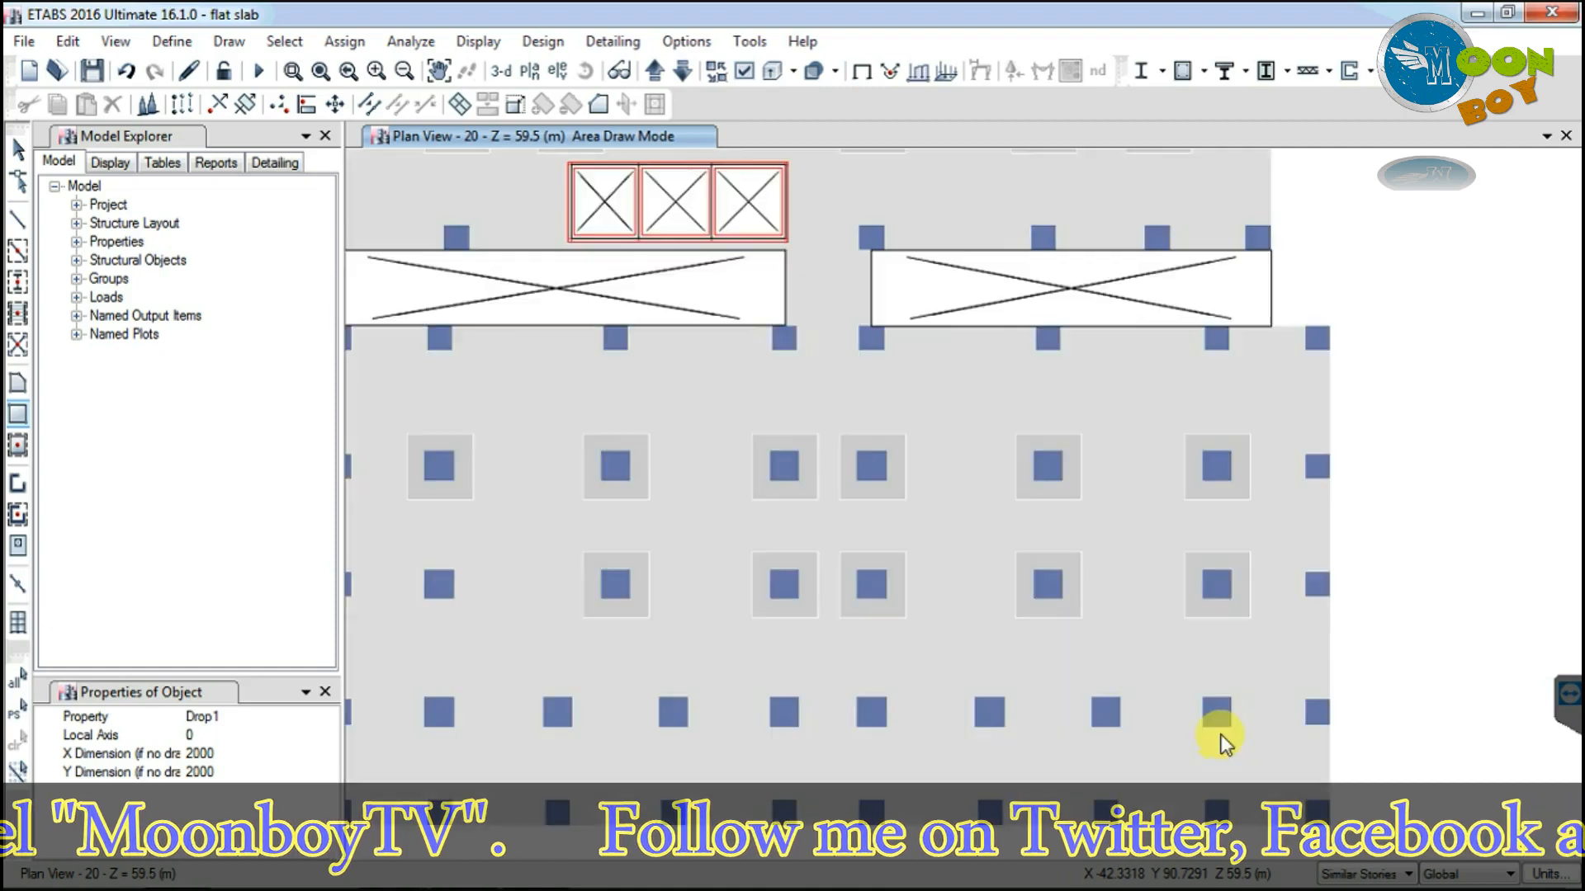
{"action": "left_click", "coordinate": [1106, 715]}
{"action": "left_click", "coordinate": [992, 715]}
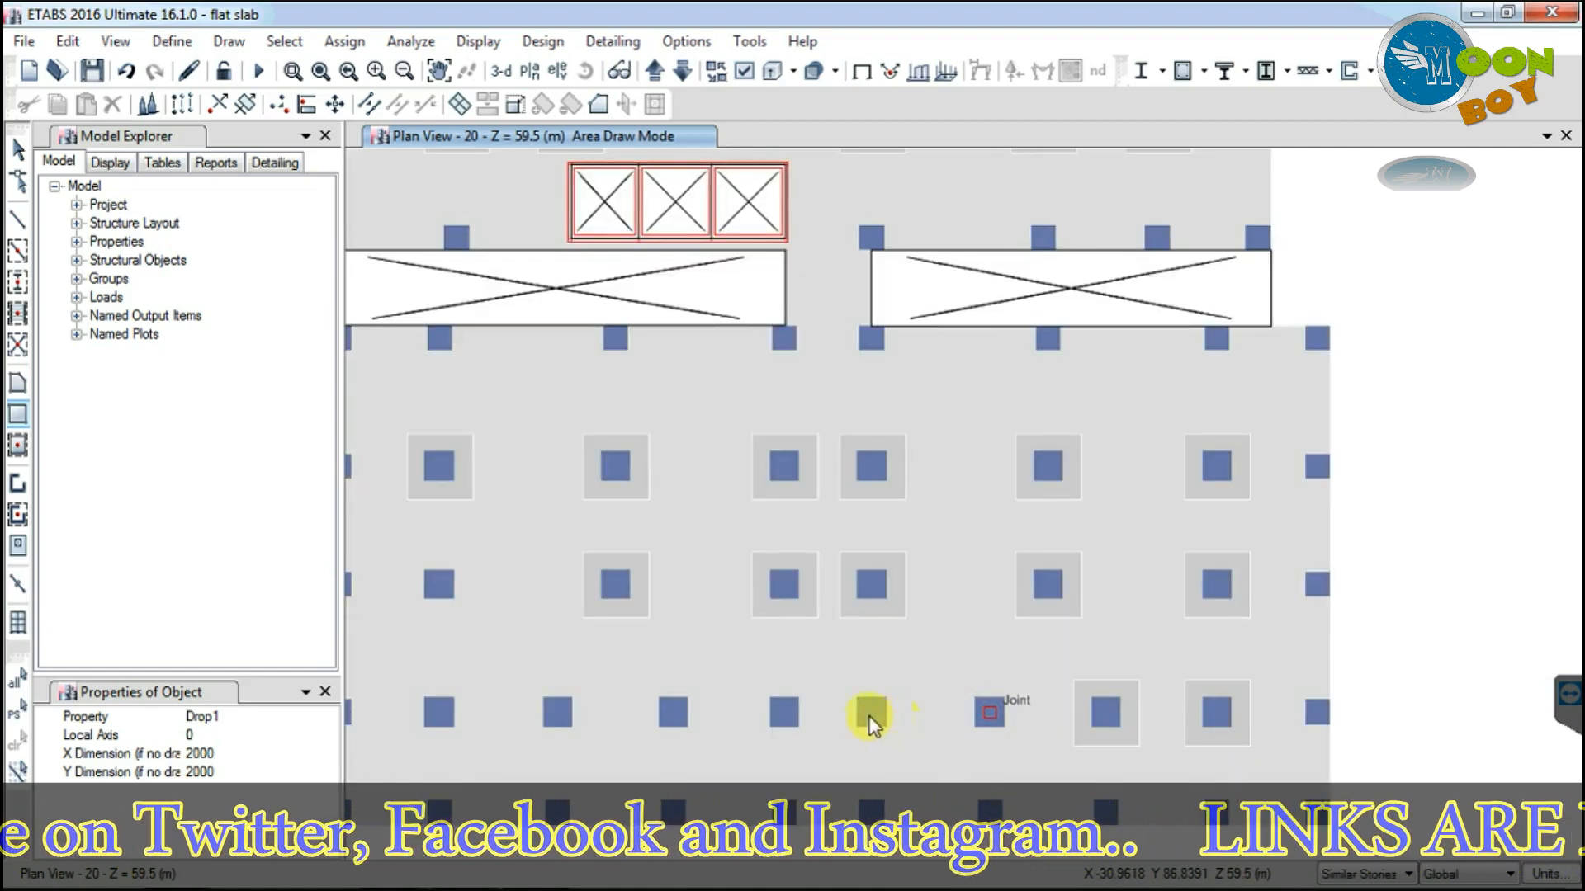
{"action": "left_click", "coordinate": [784, 715]}
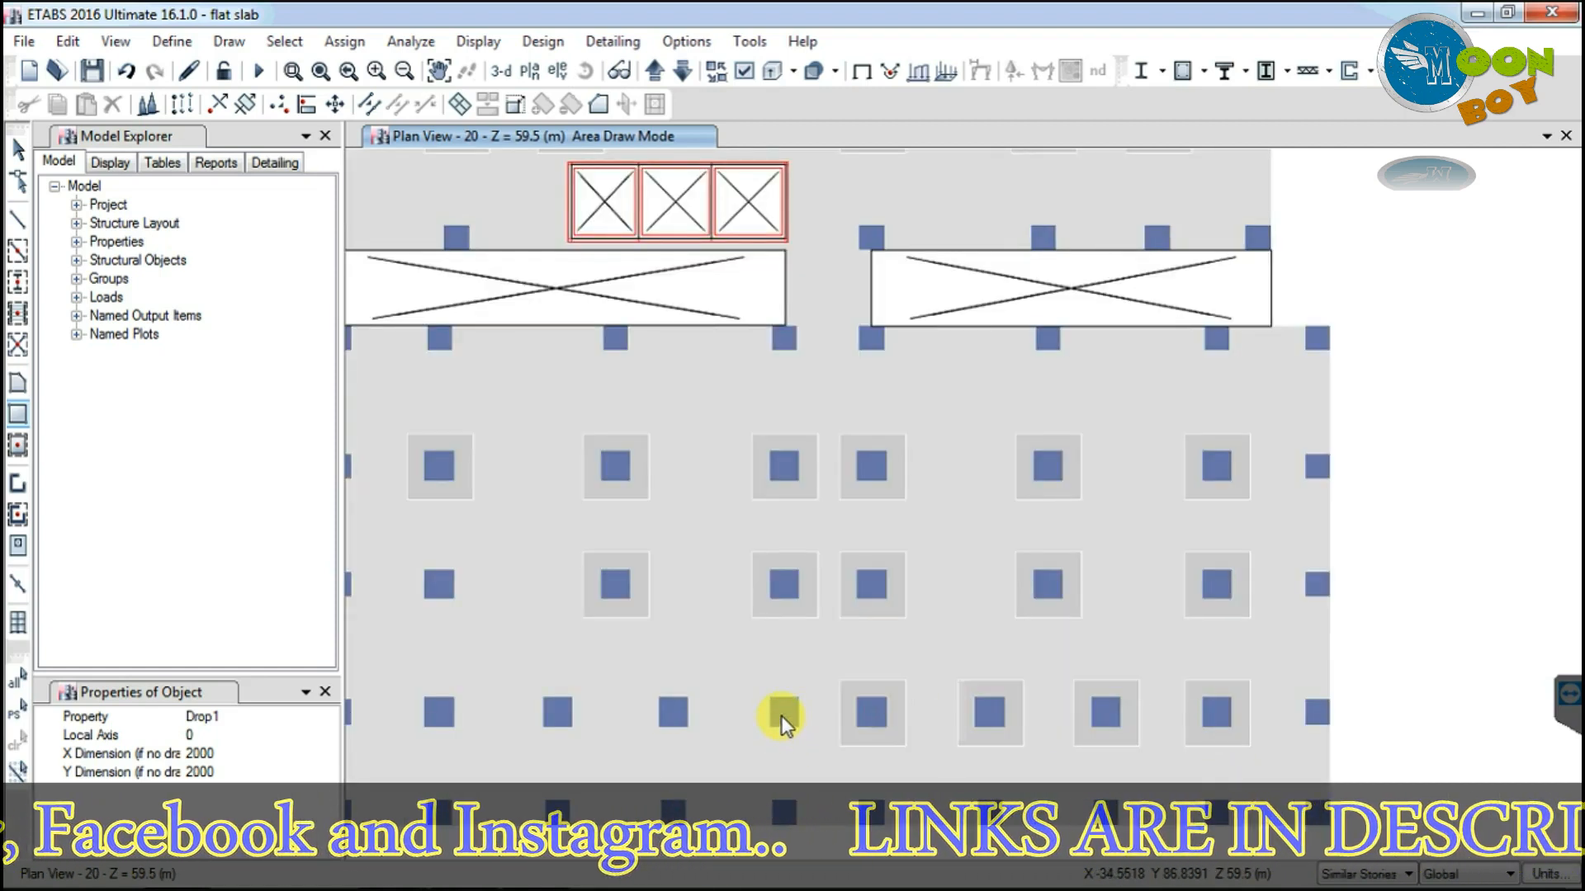
{"action": "left_click", "coordinate": [673, 714]}
{"action": "left_click", "coordinate": [557, 715]}
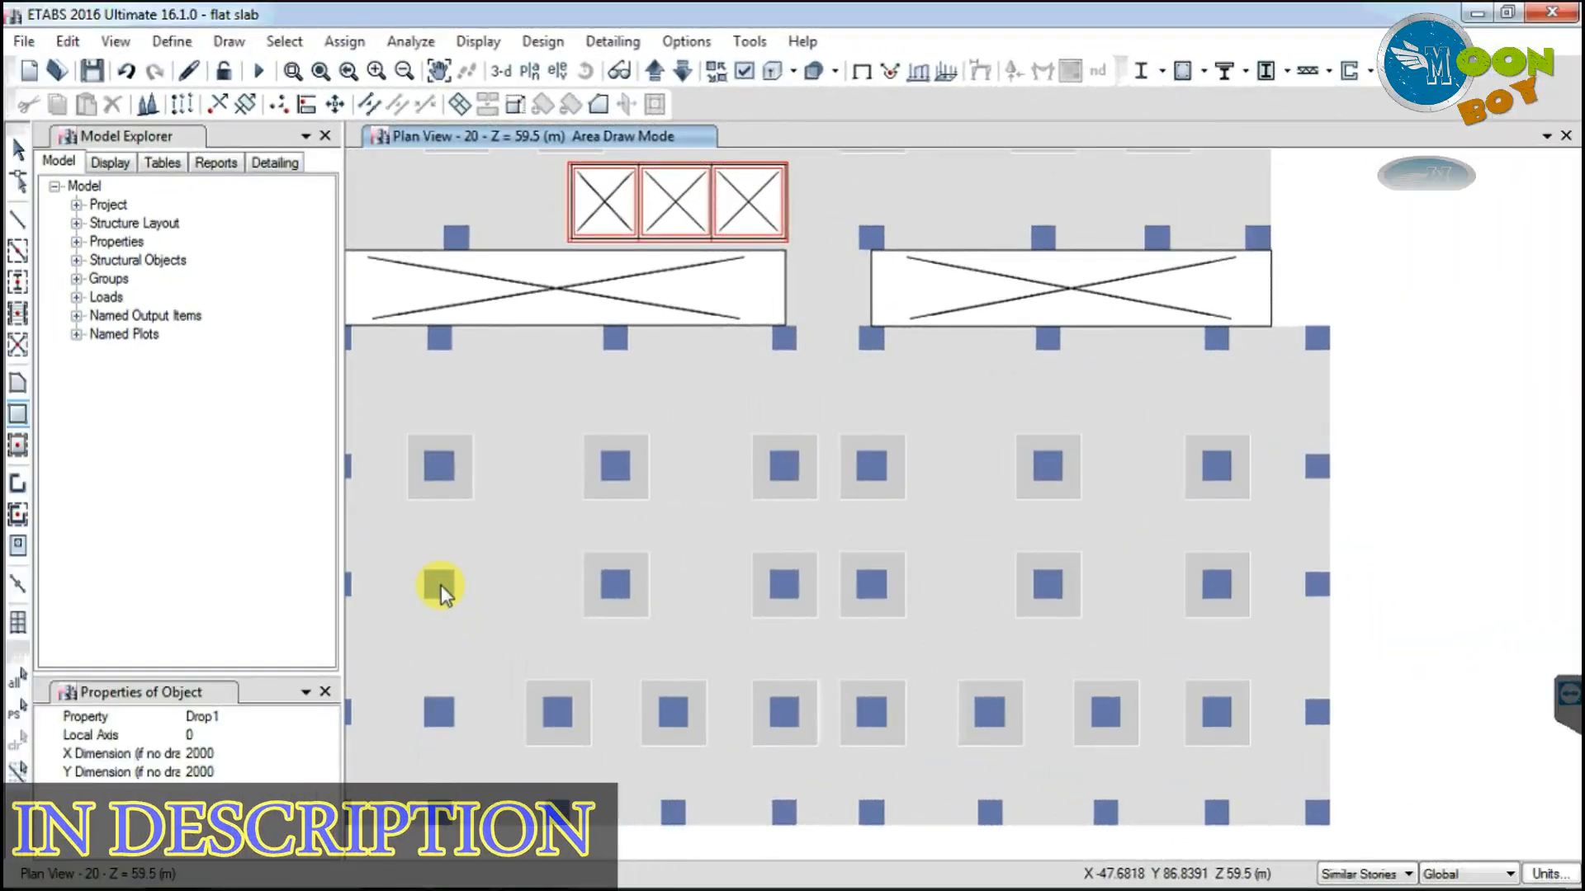
{"action": "left_click", "coordinate": [439, 586]}
{"action": "scroll", "coordinate": [841, 624], "scroll_direction": "down", "scroll_amount": 3}
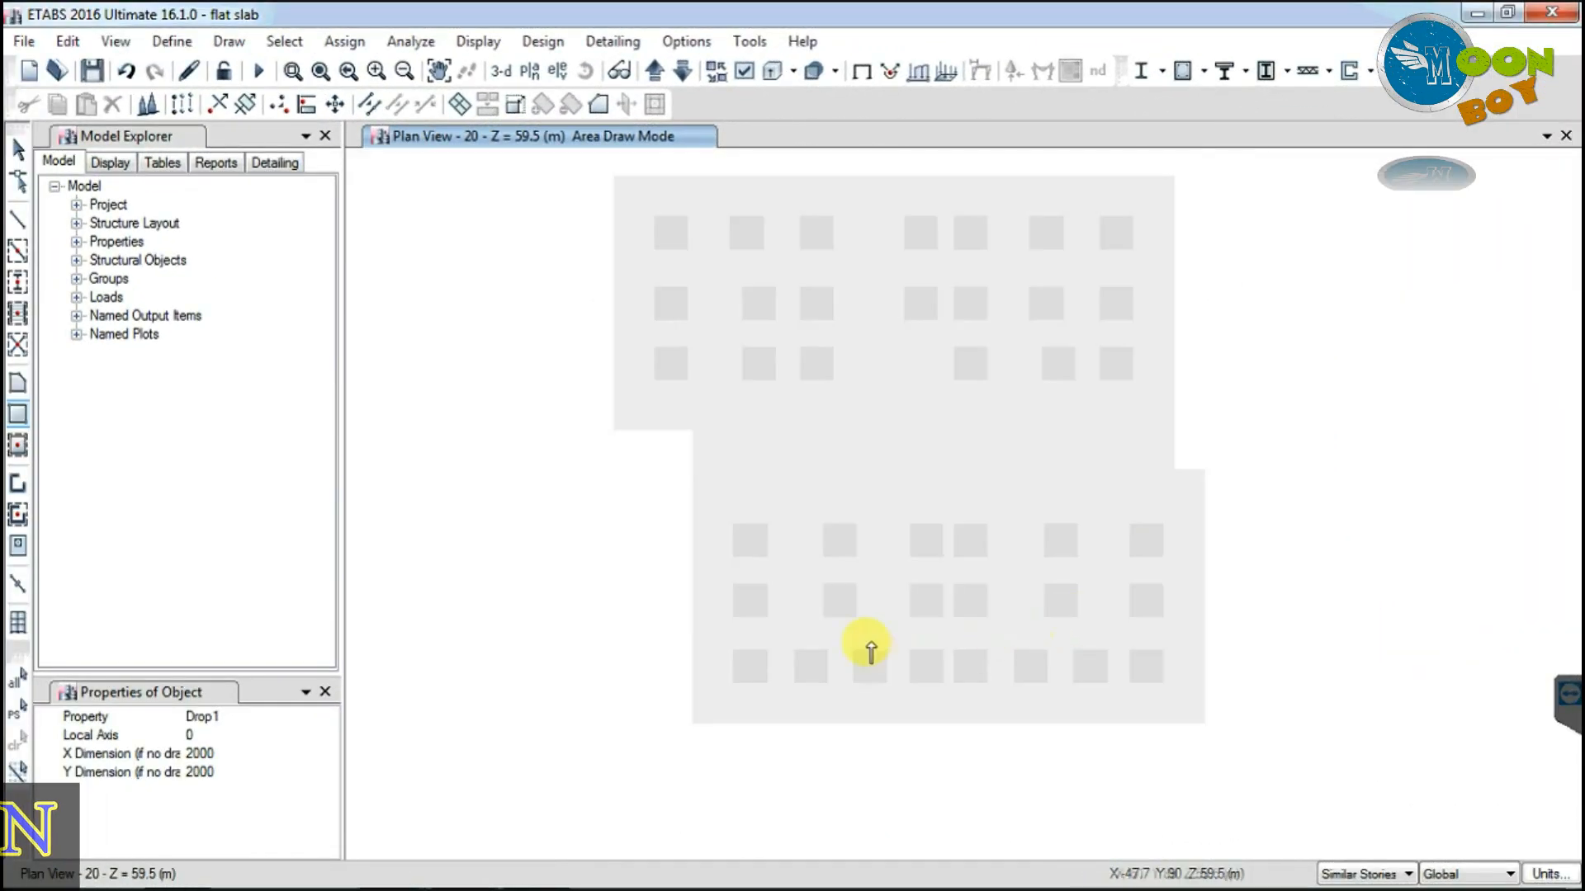
{"action": "left_click", "coordinate": [18, 148]}
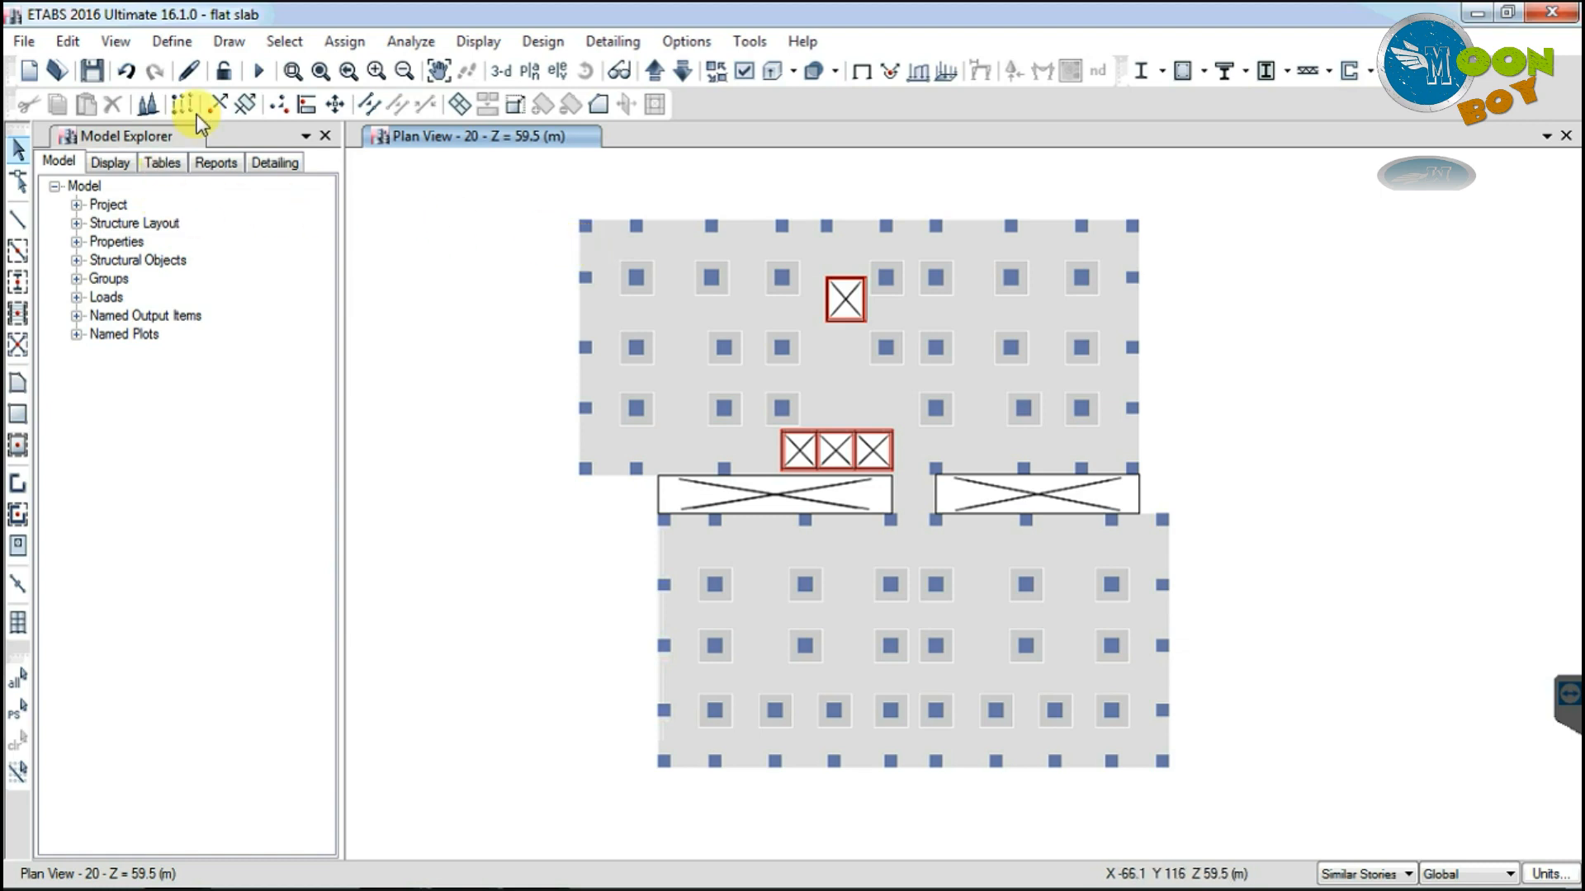
Step: Start drawing reference points with plan offsets of 1000 mm in both X and Y
{"action": "left_click", "coordinate": [228, 41]}
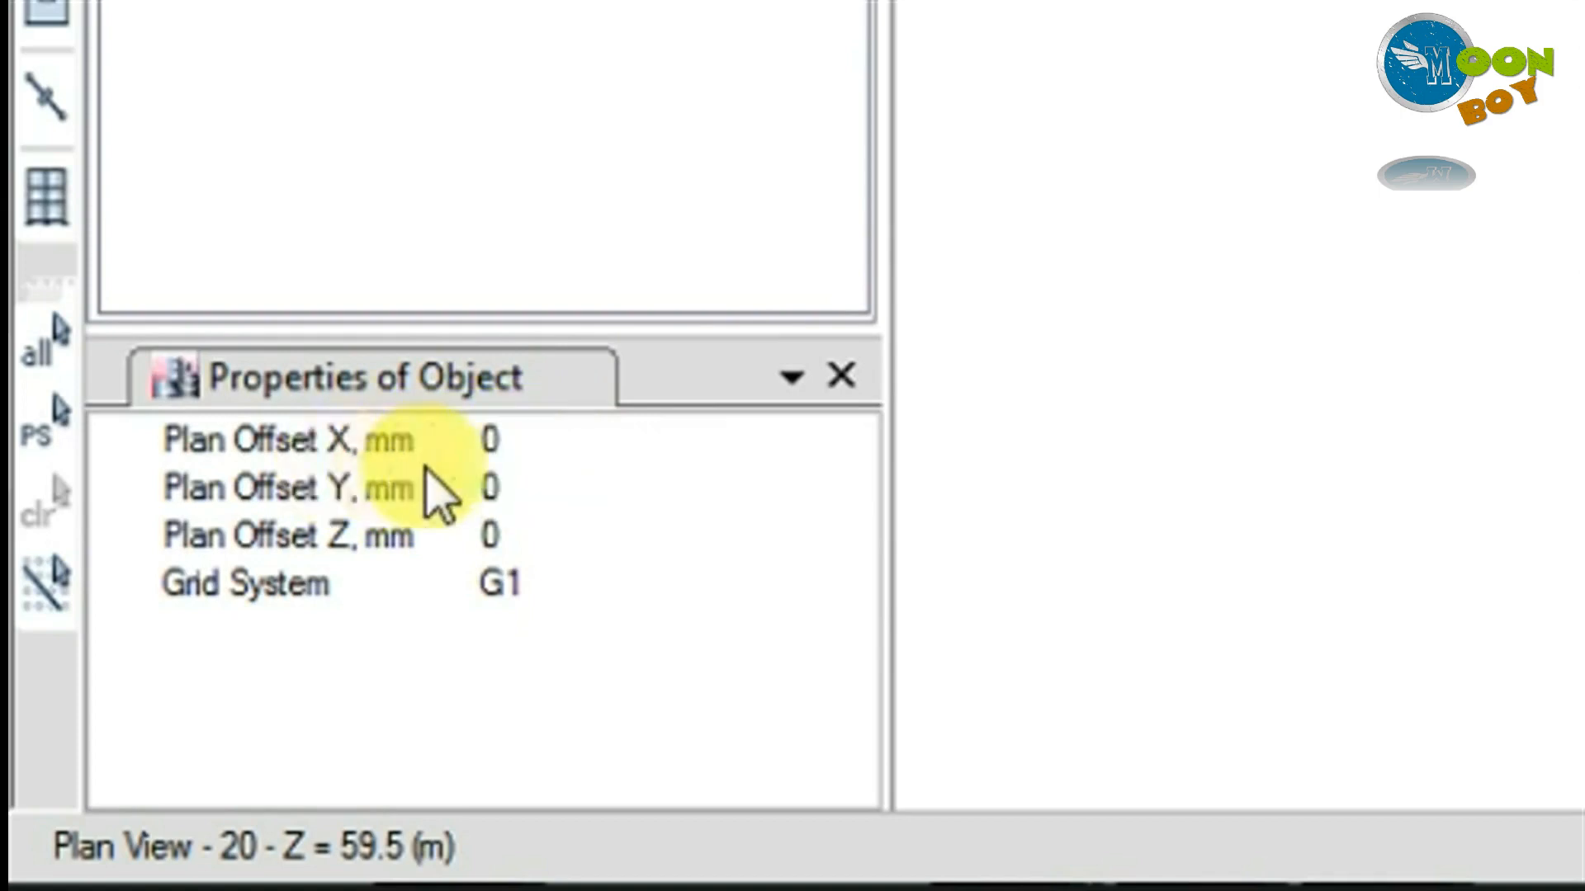
{"action": "left_click", "coordinate": [528, 438]}
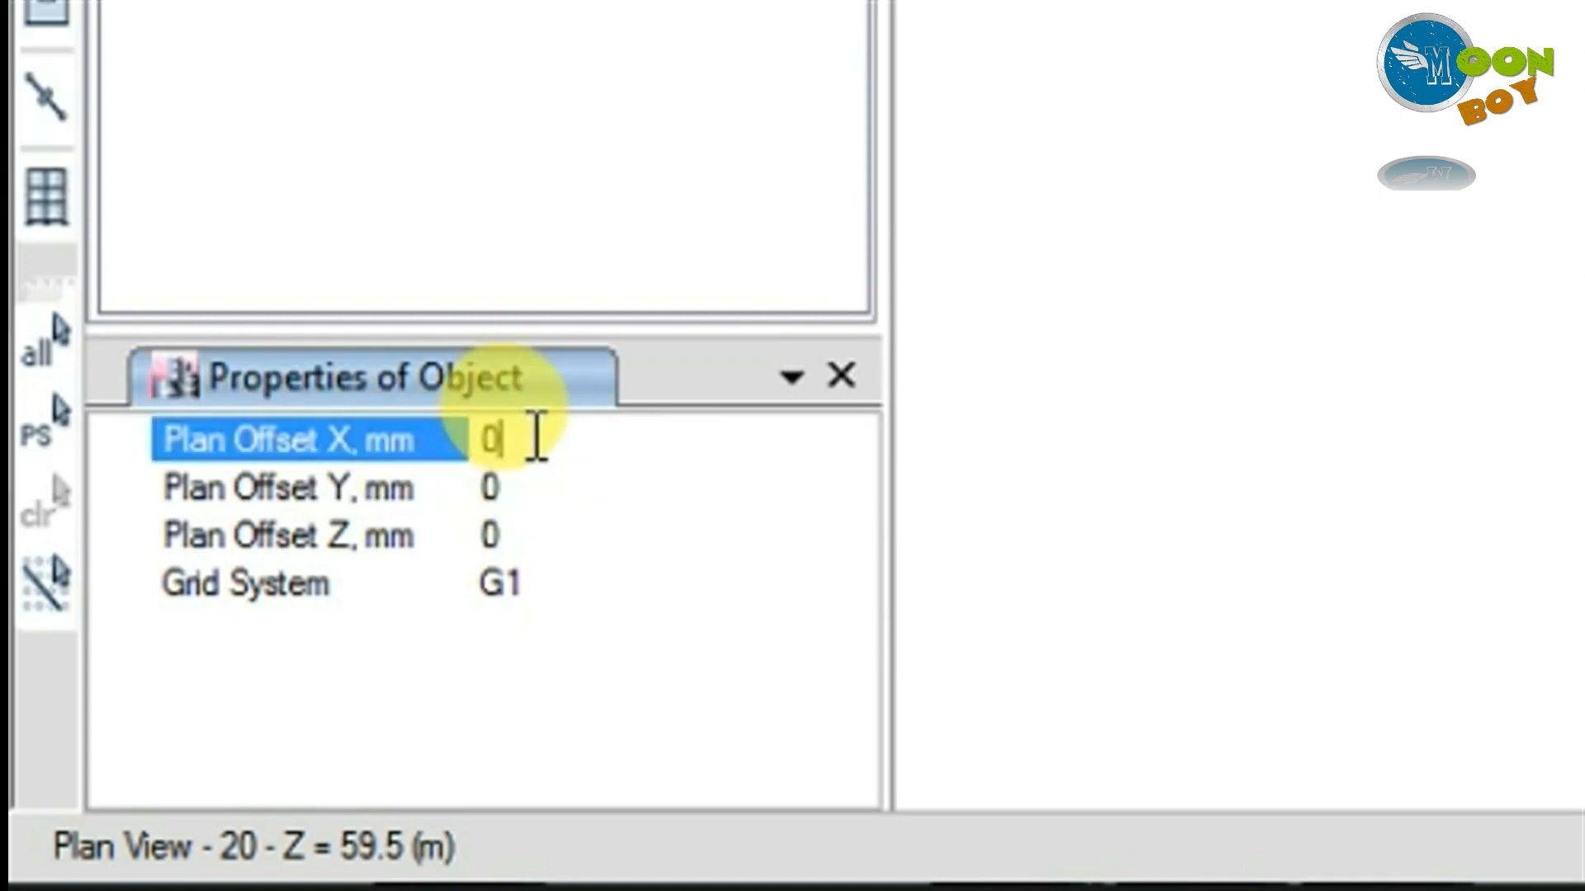
{"action": "type", "text": "1"}
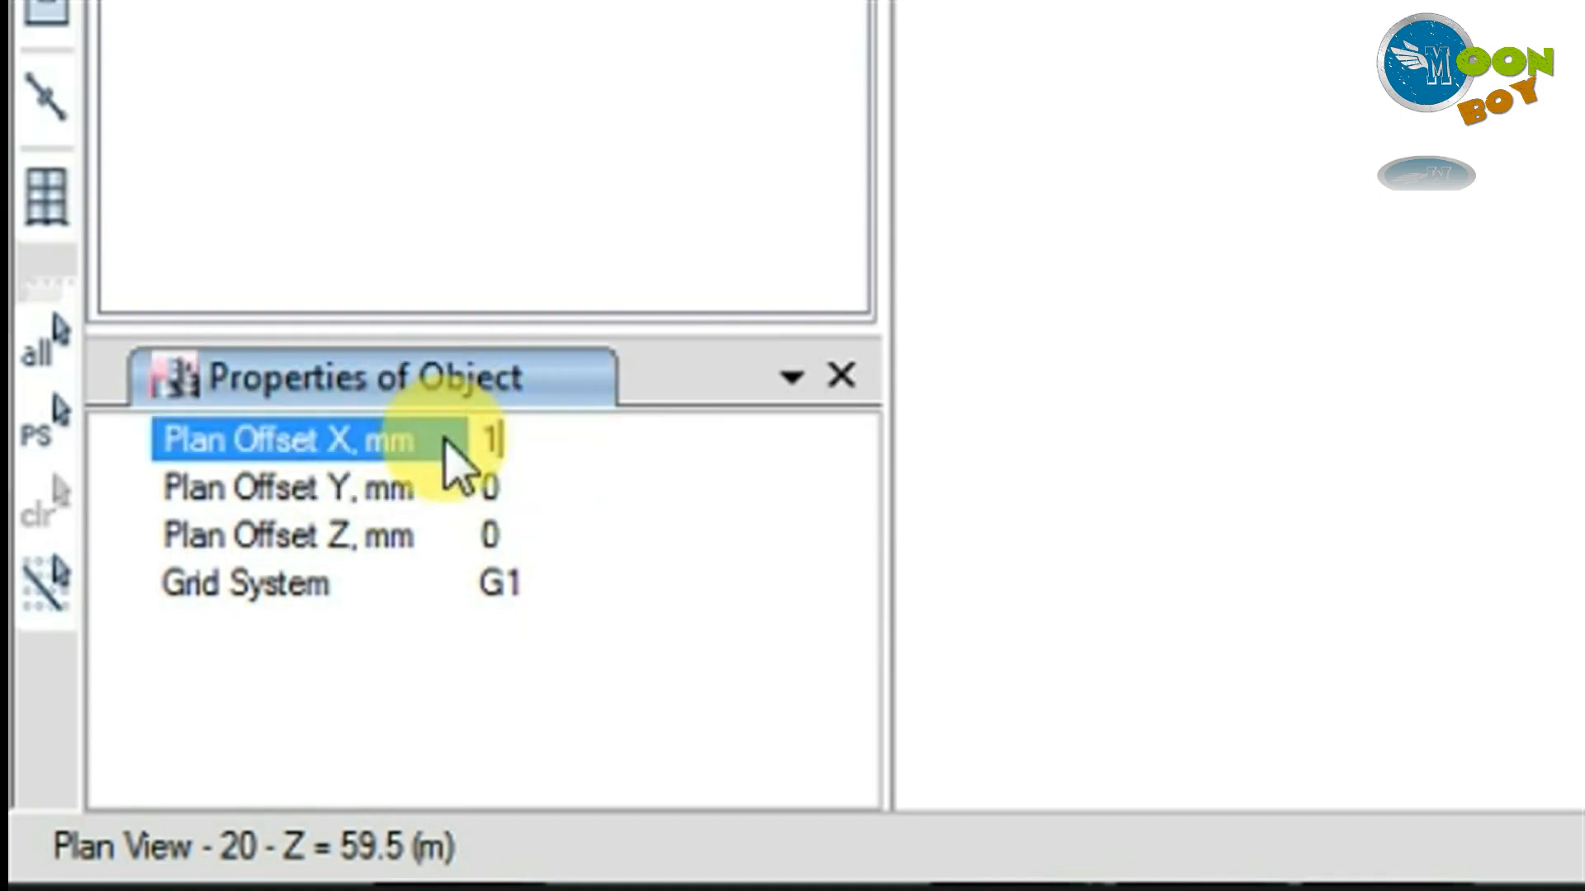
{"action": "type", "text": "000"}
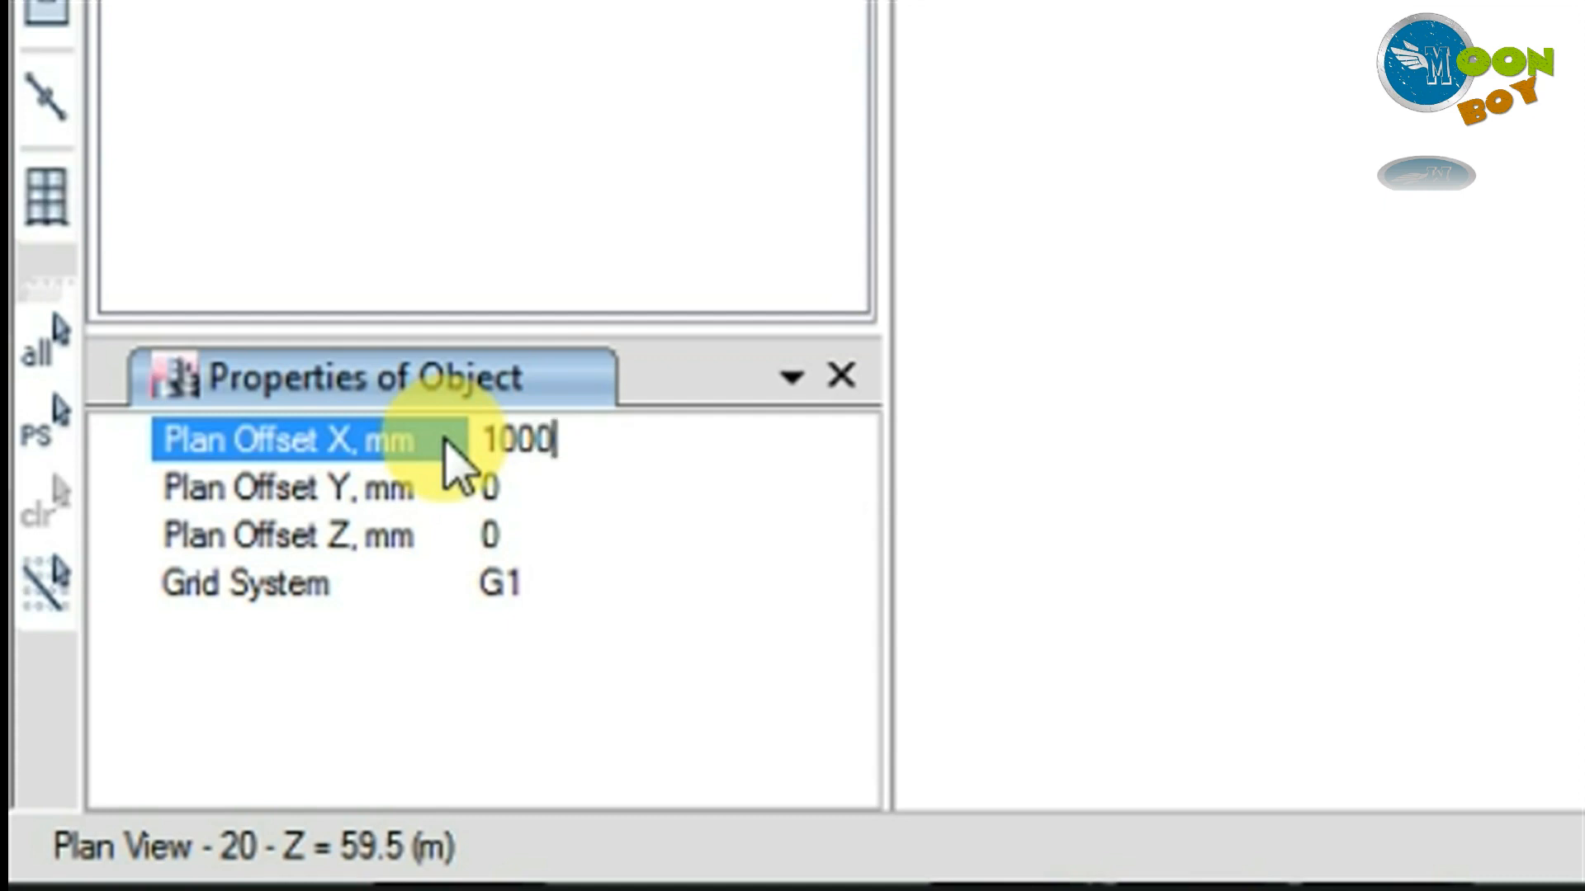
{"action": "left_click", "coordinate": [523, 478]}
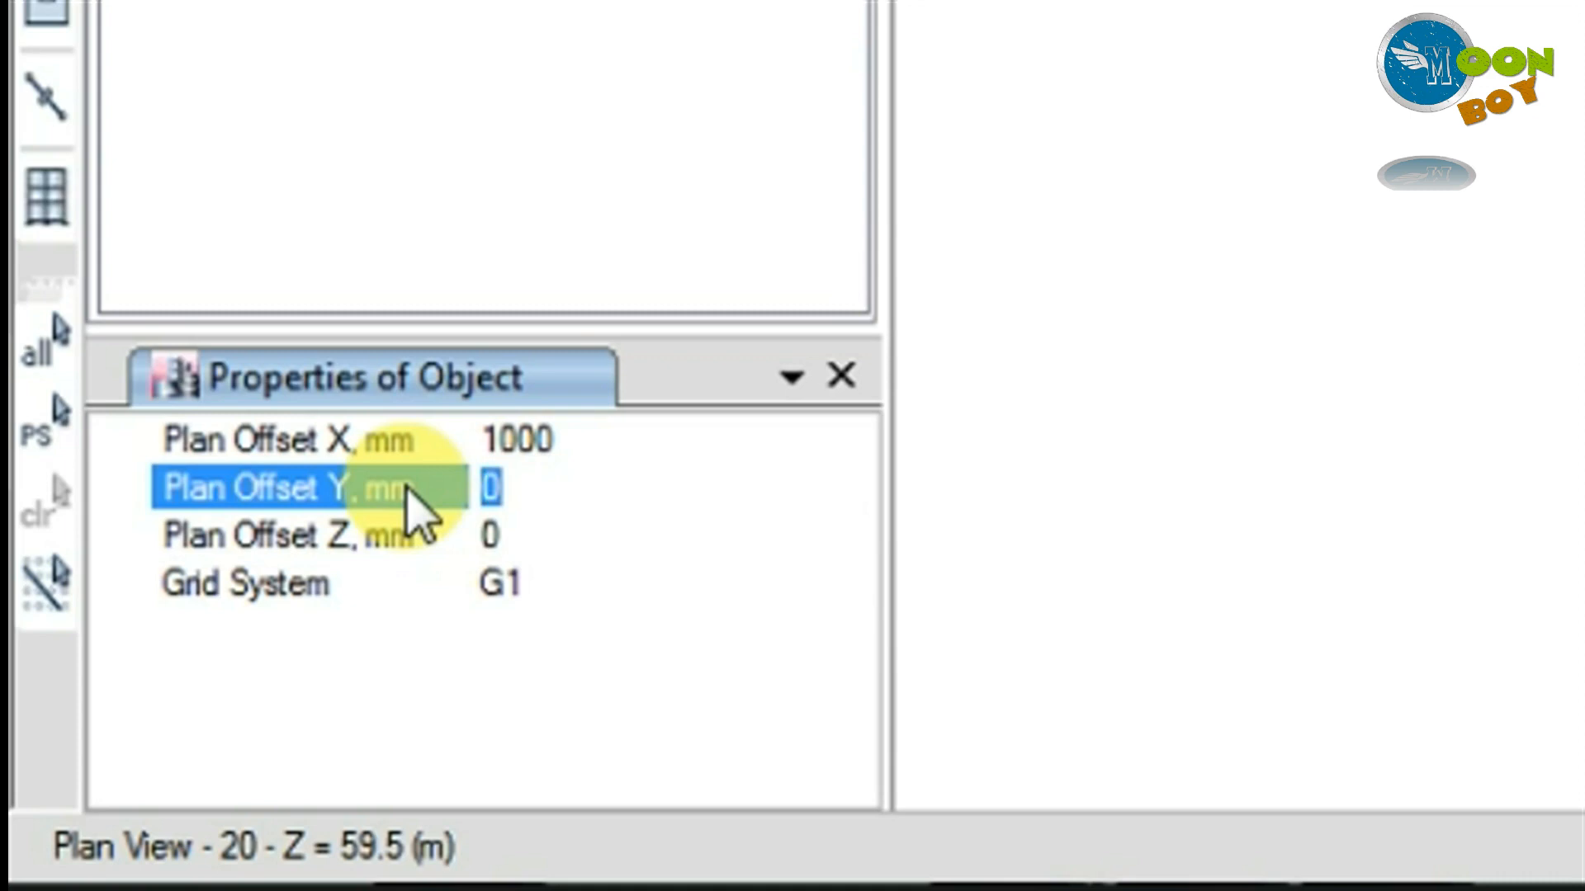
{"action": "type", "text": "1000"}
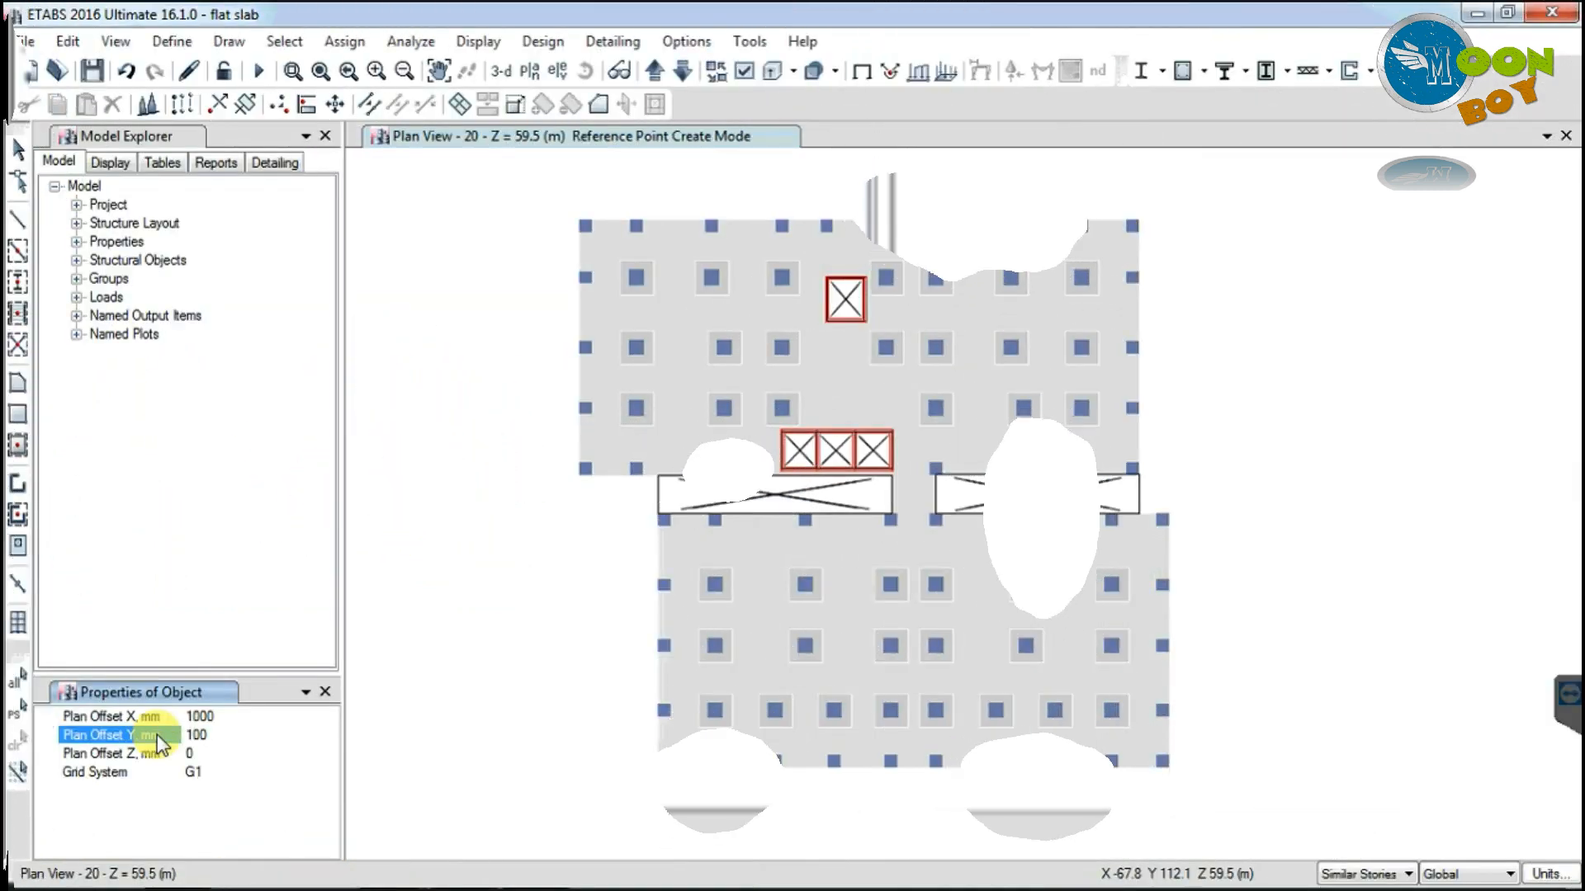
{"action": "left_click", "coordinate": [230, 716]}
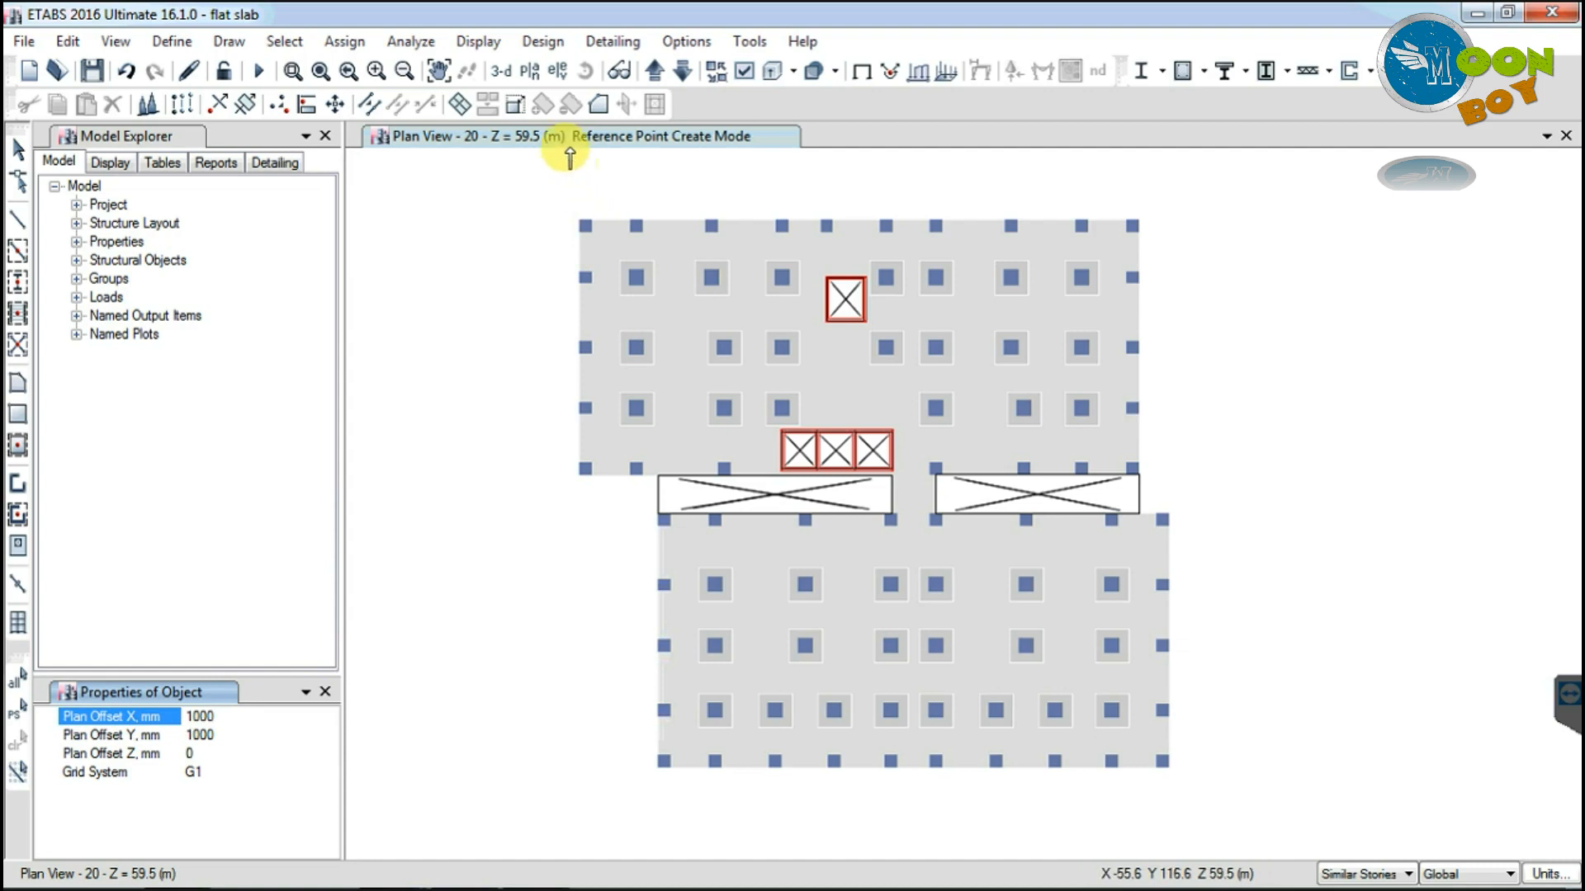
Step: Set the Y plan offset to -1000 mm and place a reference point from the upper-left corner column
{"action": "scroll", "coordinate": [586, 235], "scroll_direction": "up", "scroll_amount": 4}
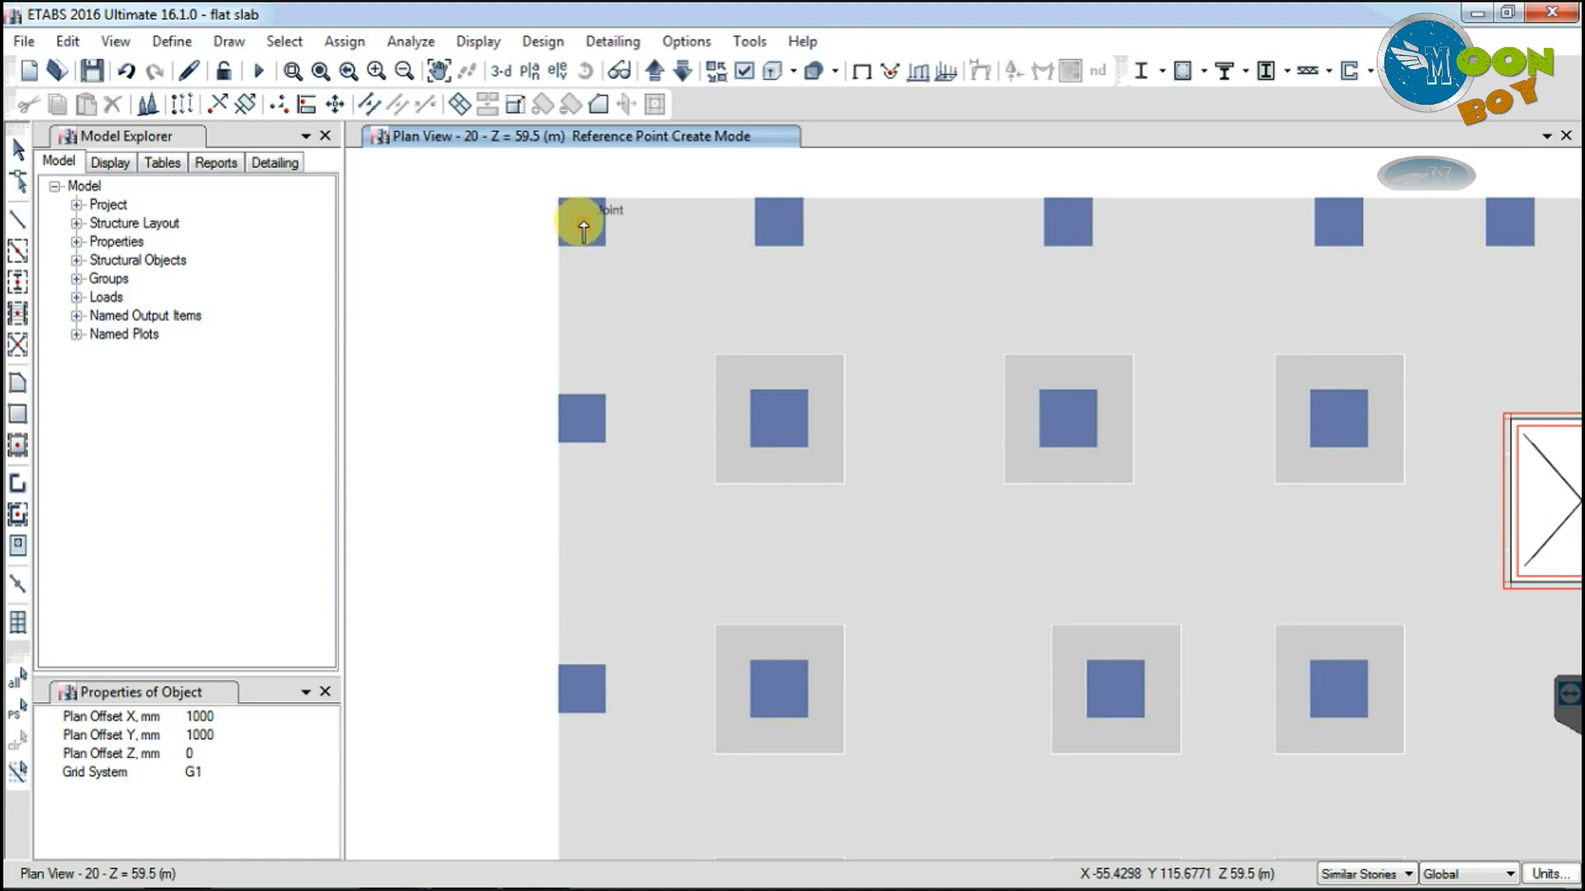
{"action": "left_click", "coordinate": [582, 221]}
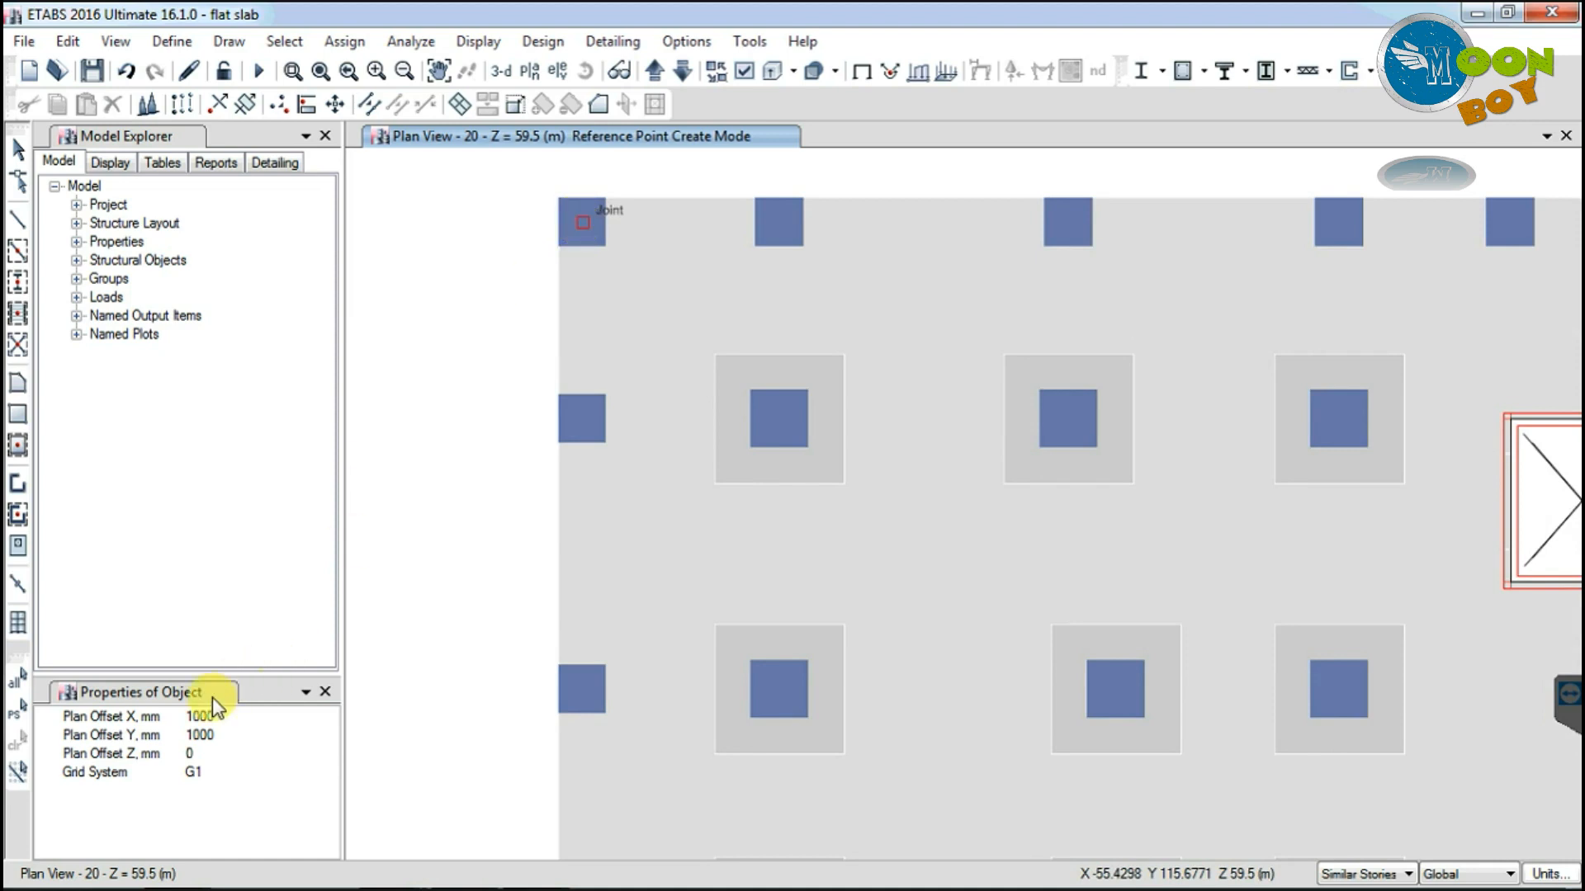
{"action": "left_click", "coordinate": [190, 735]}
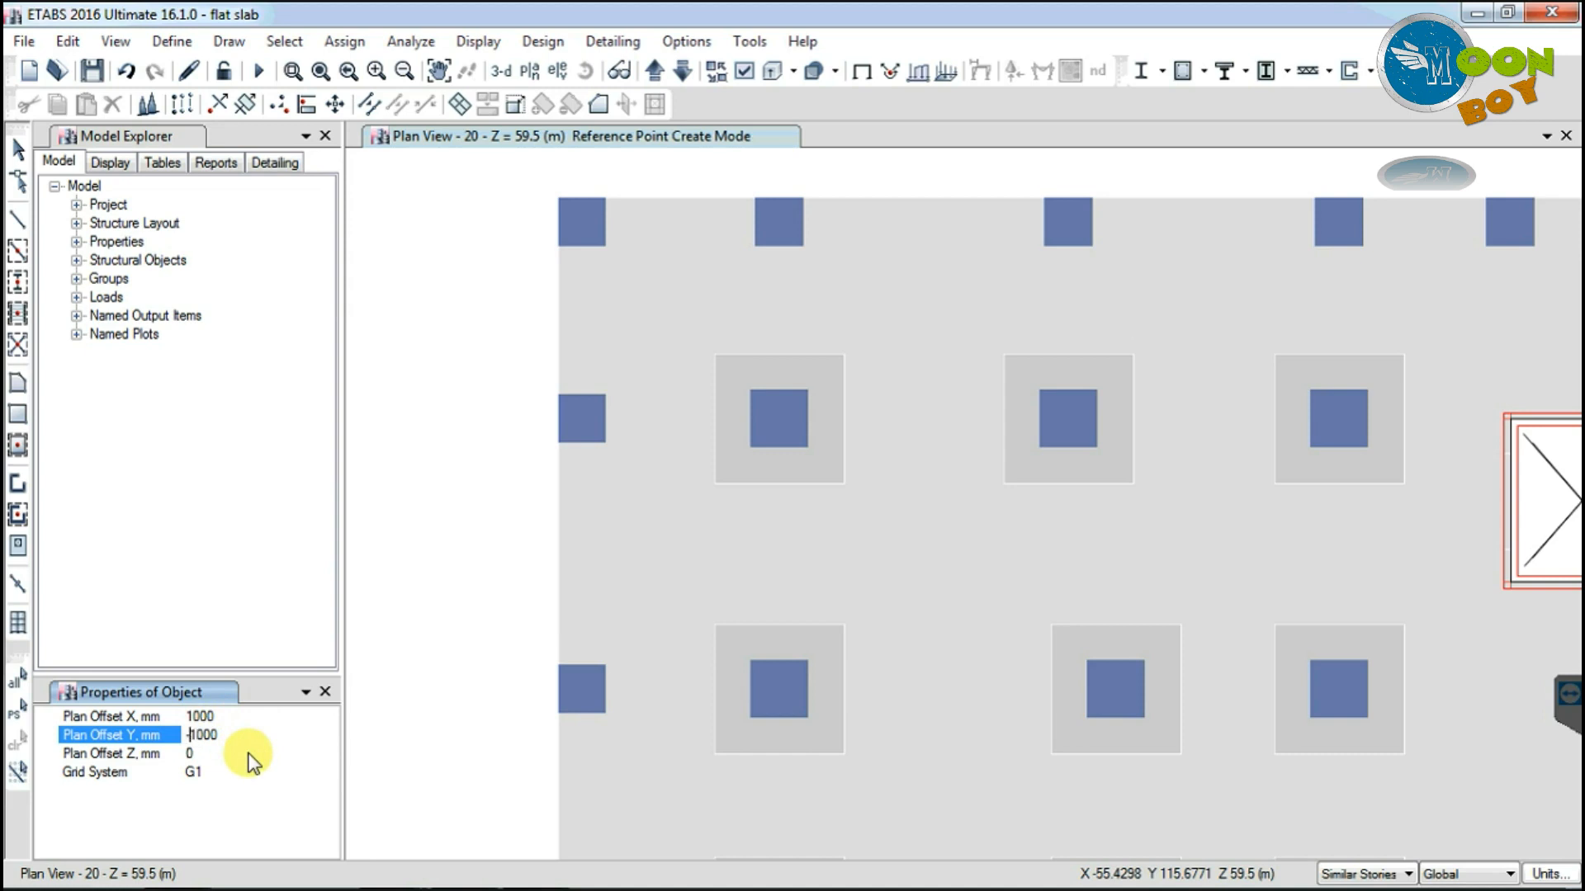
{"action": "type", "text": "-"}
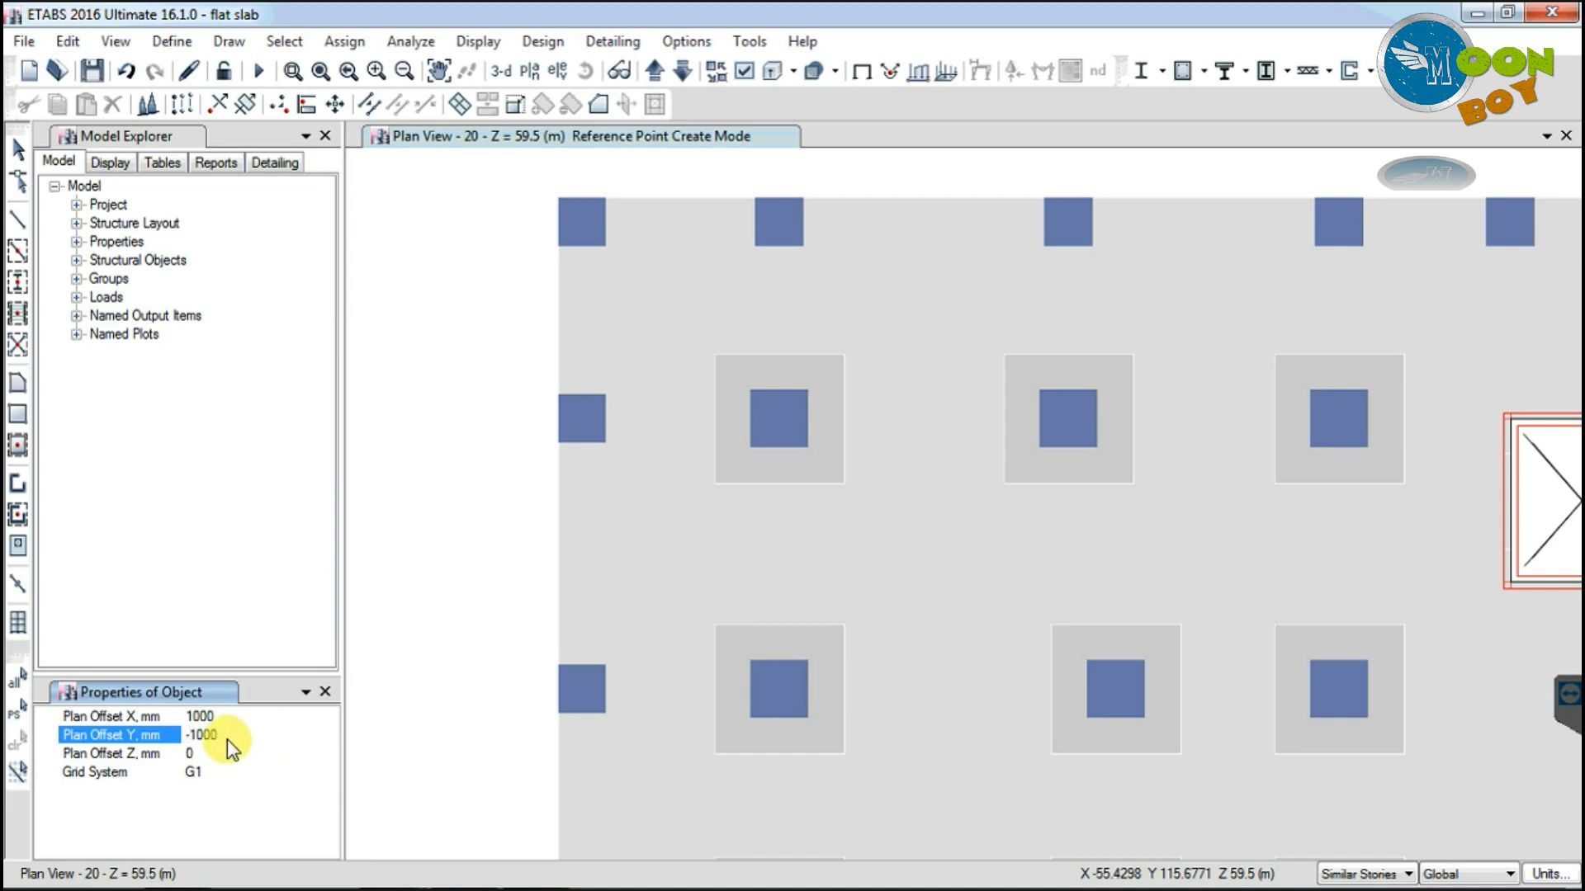
{"action": "left_click", "coordinate": [584, 227]}
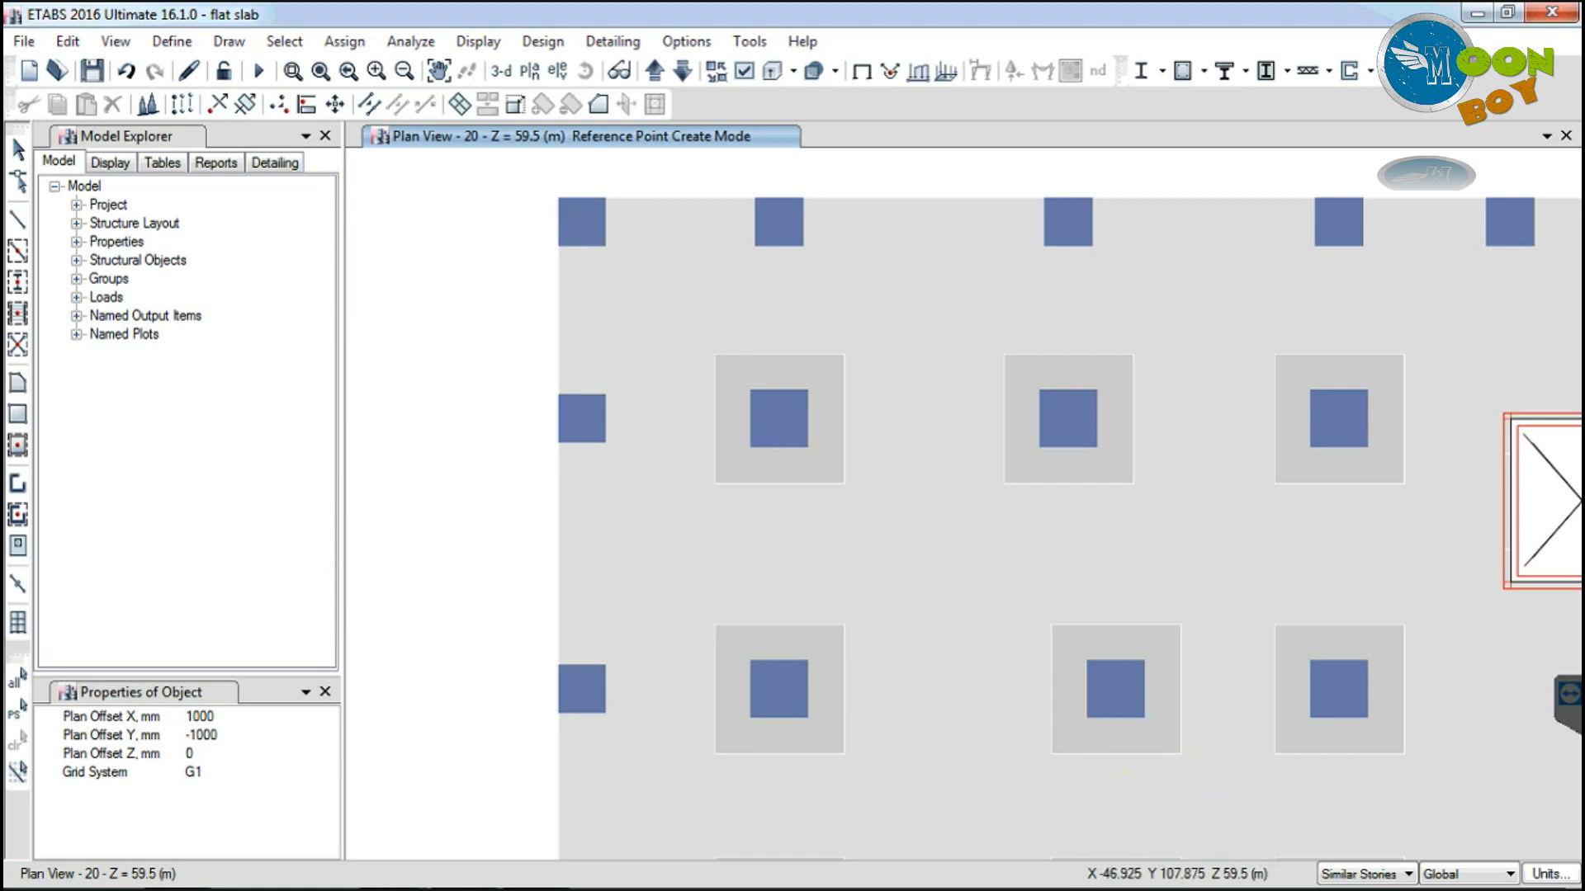
Step: Turn the grid system's visibility back on in the plan view
{"action": "left_click", "coordinate": [116, 42]}
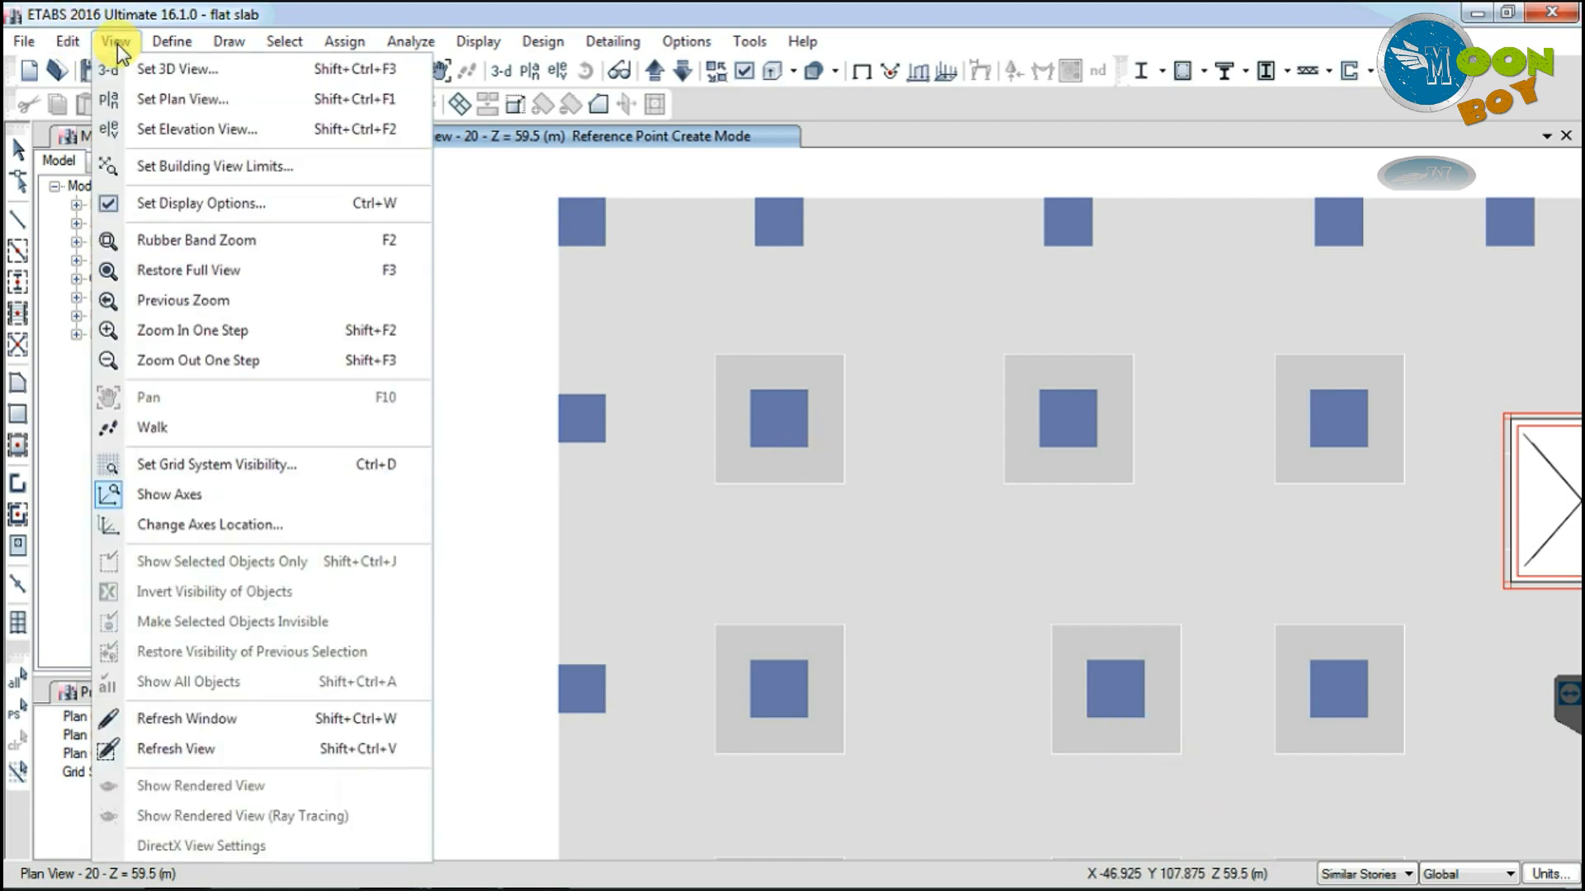
{"action": "left_click", "coordinate": [175, 466]}
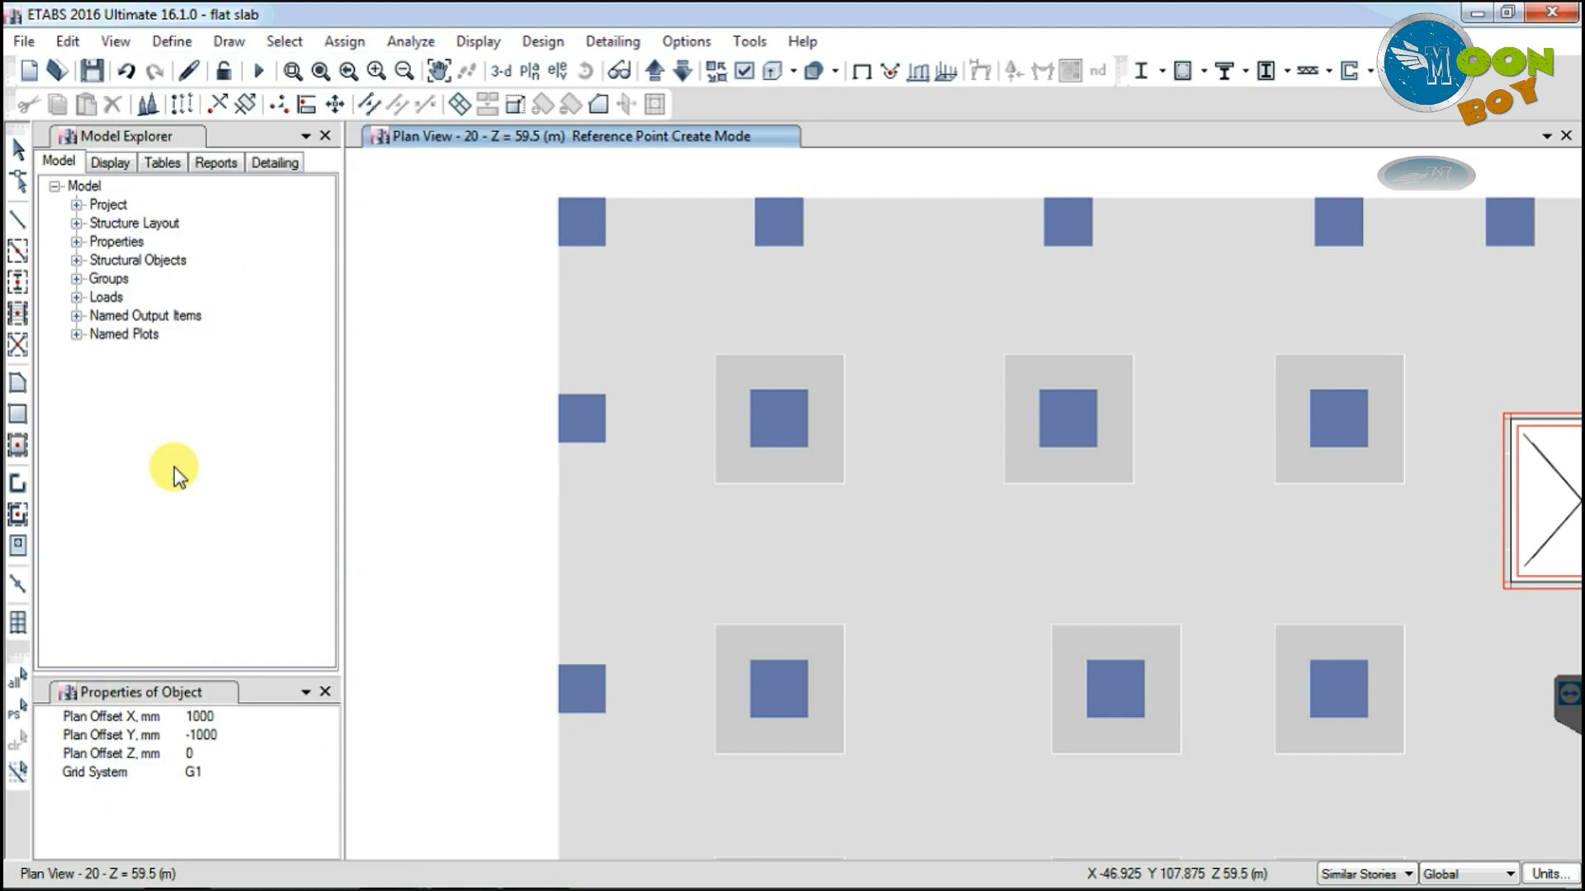
{"action": "left_click", "coordinate": [646, 288]}
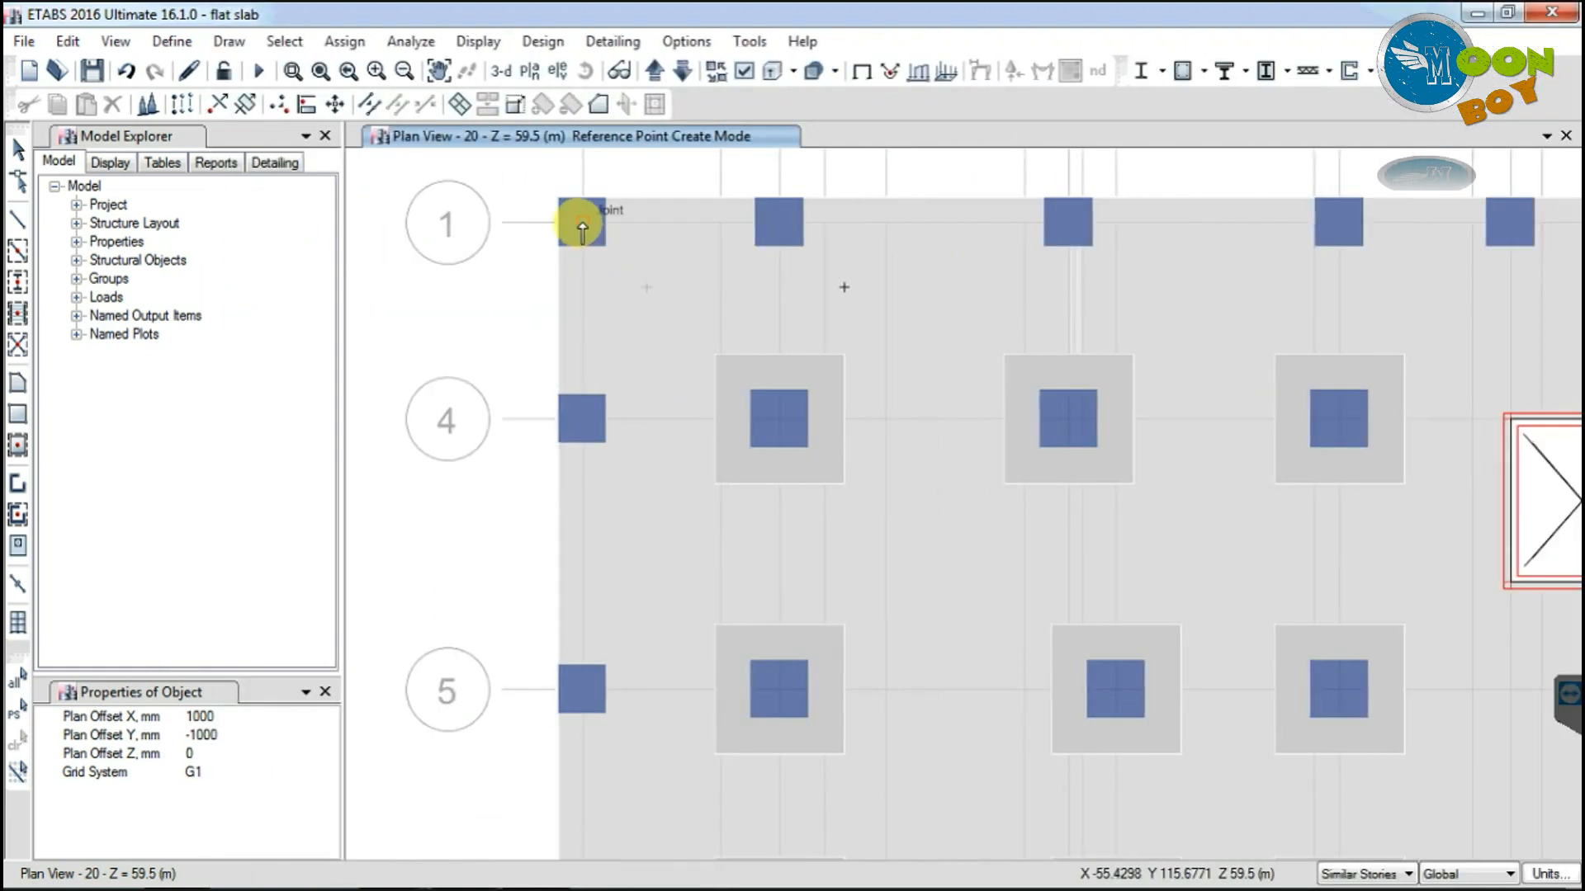
Step: Limit drawing to One Story and place offset reference points from the top-edge columns on vertical grids 4, 5 and 6
{"action": "left_click", "coordinate": [1354, 874]}
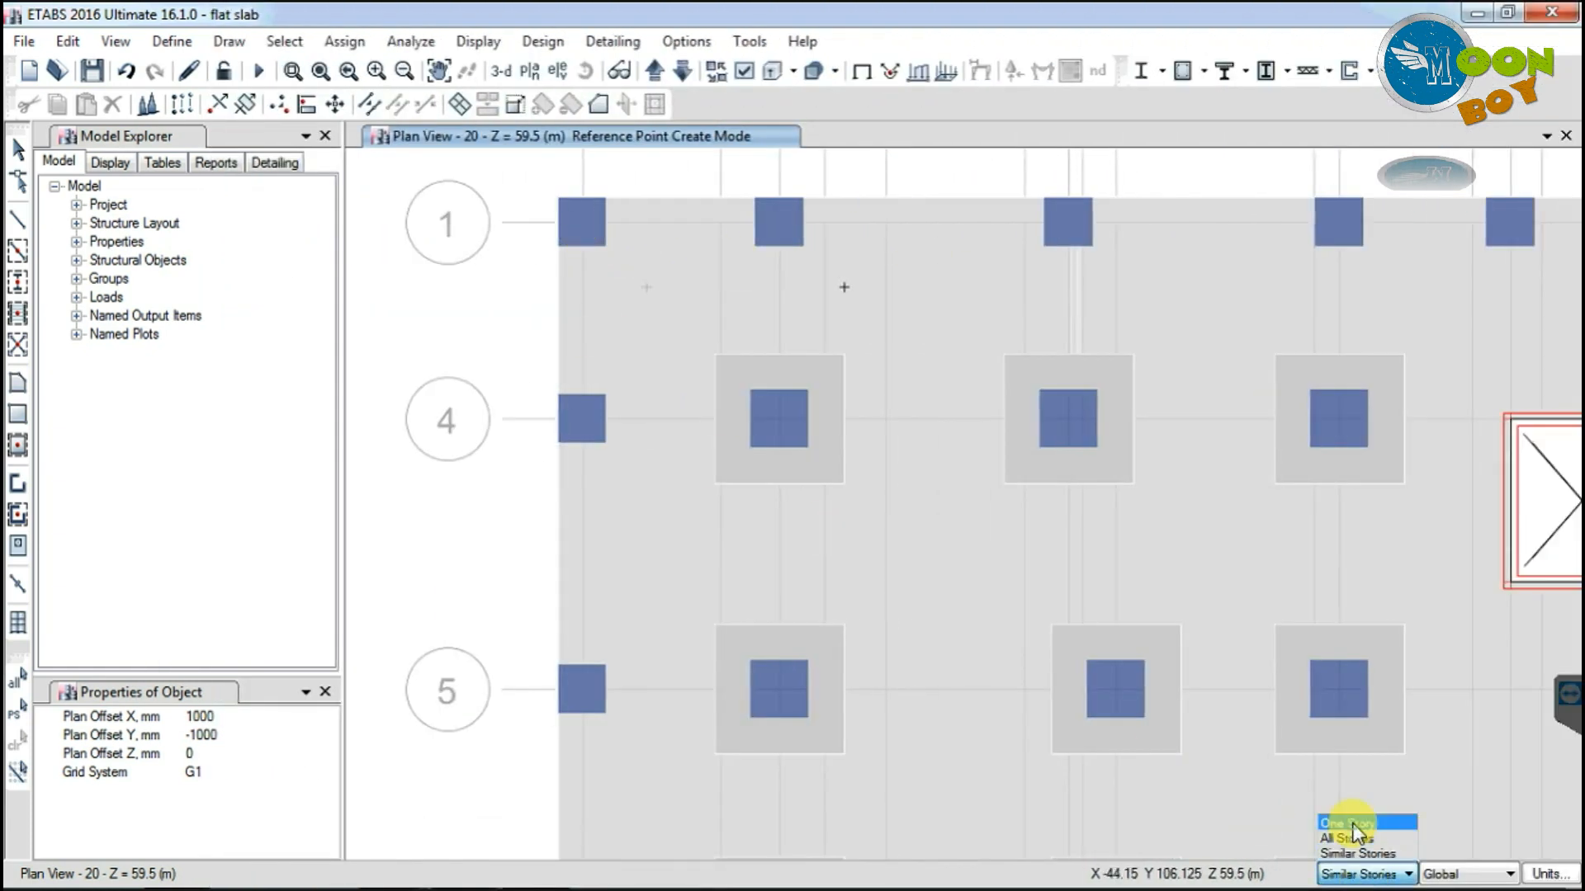
{"action": "left_click", "coordinate": [1354, 824]}
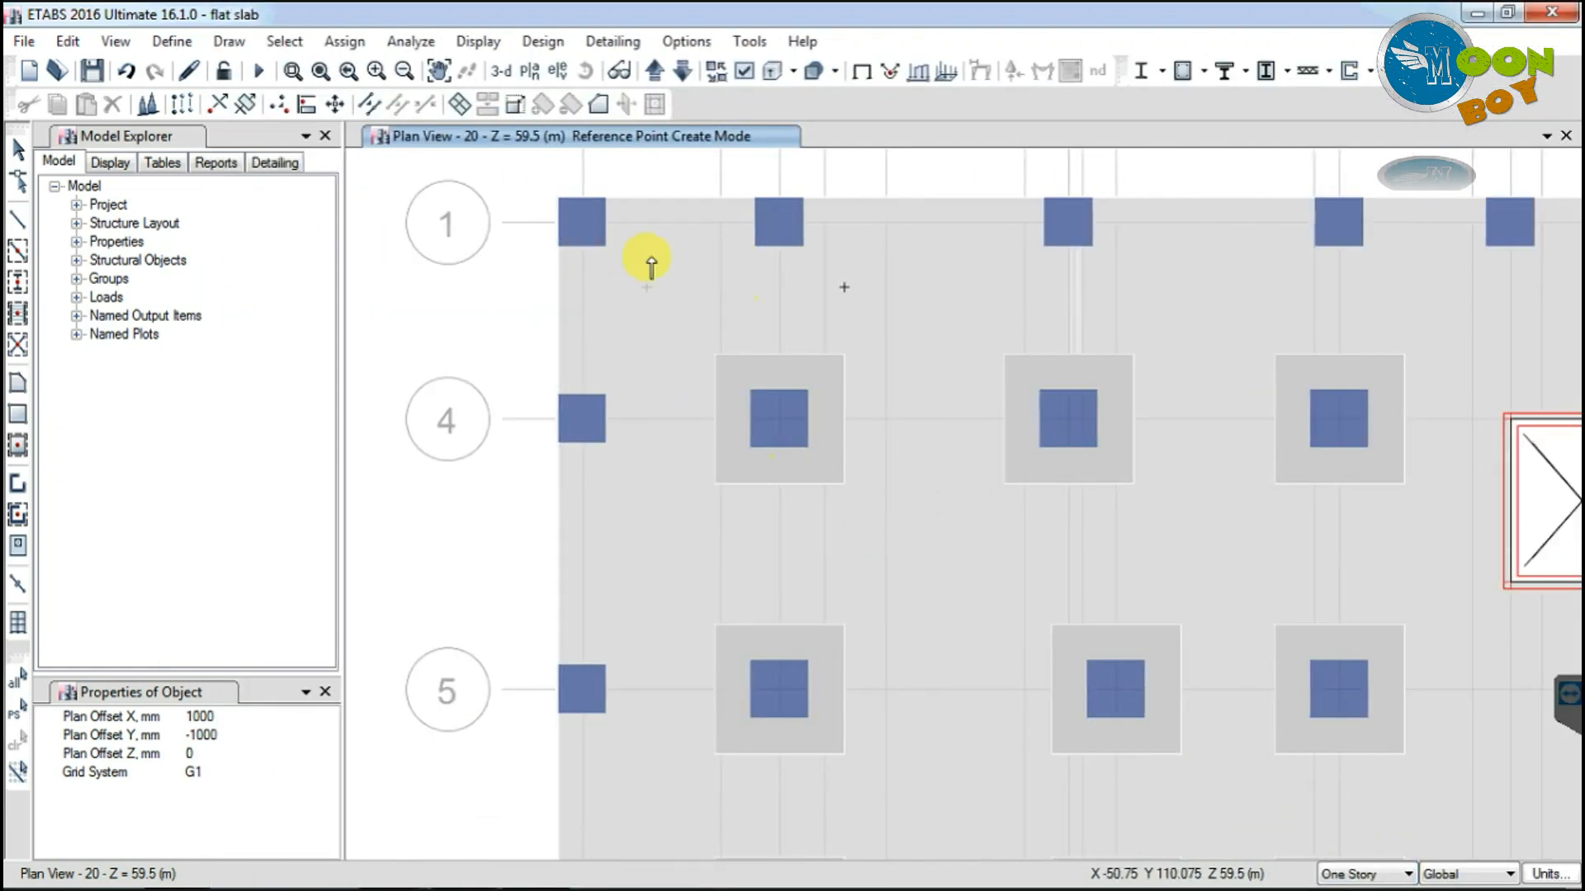
{"action": "left_click", "coordinate": [1068, 228]}
{"action": "left_click", "coordinate": [1338, 221]}
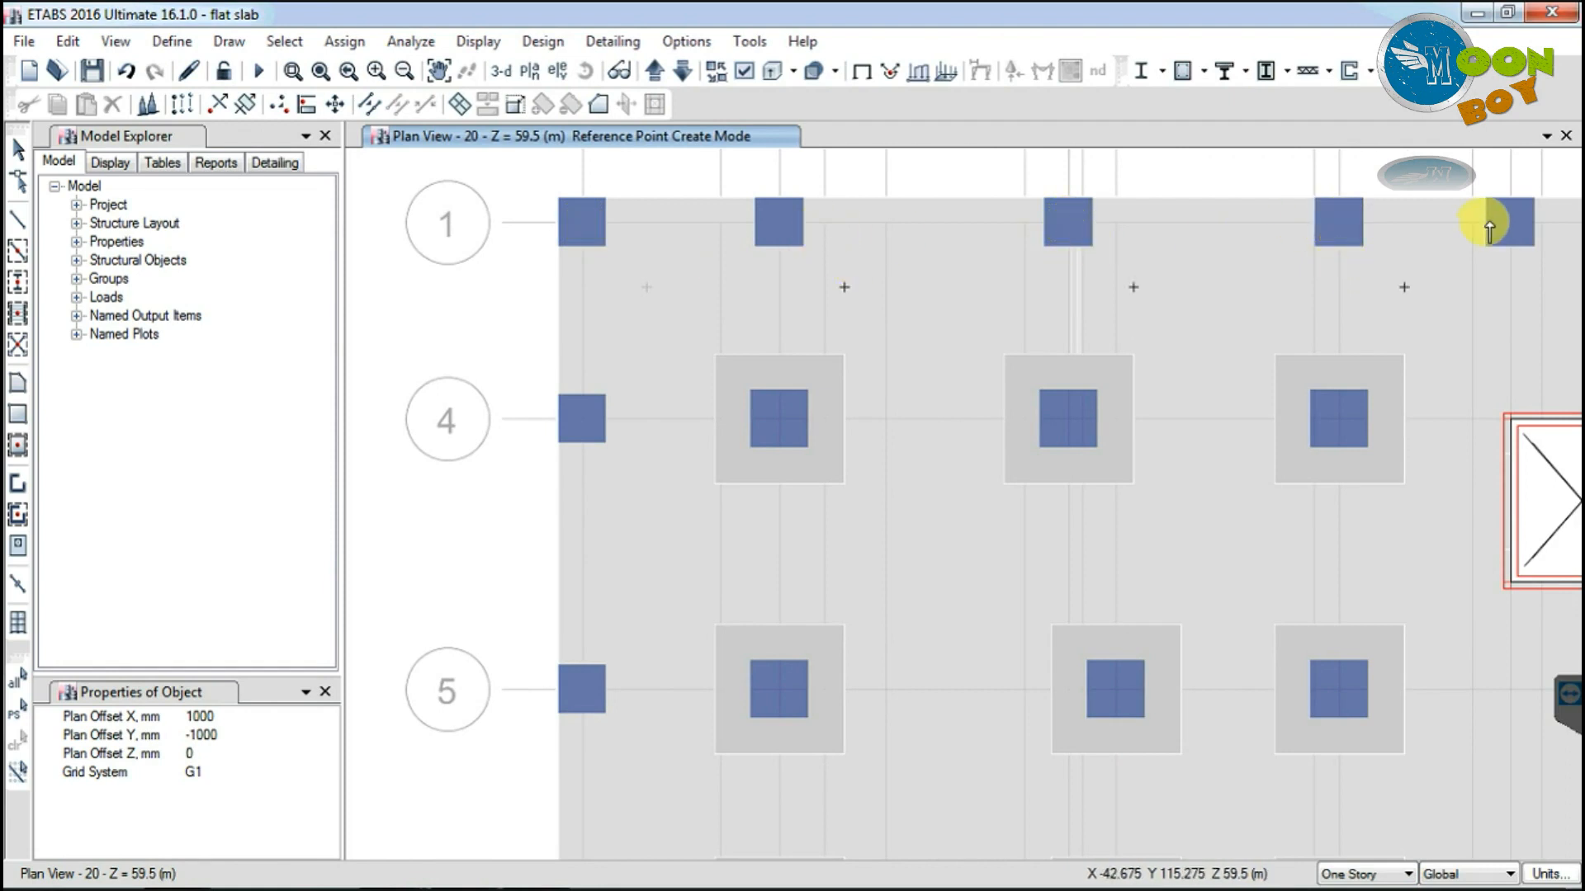
{"action": "left_click", "coordinate": [1510, 223]}
Step: Place offset reference points from the top-edge columns on vertical grids 7, 8, 9 and 10
{"action": "scroll", "coordinate": [1003, 324], "scroll_direction": "down", "scroll_amount": 2}
{"action": "scroll", "coordinate": [1204, 261], "scroll_direction": "up", "scroll_amount": 1}
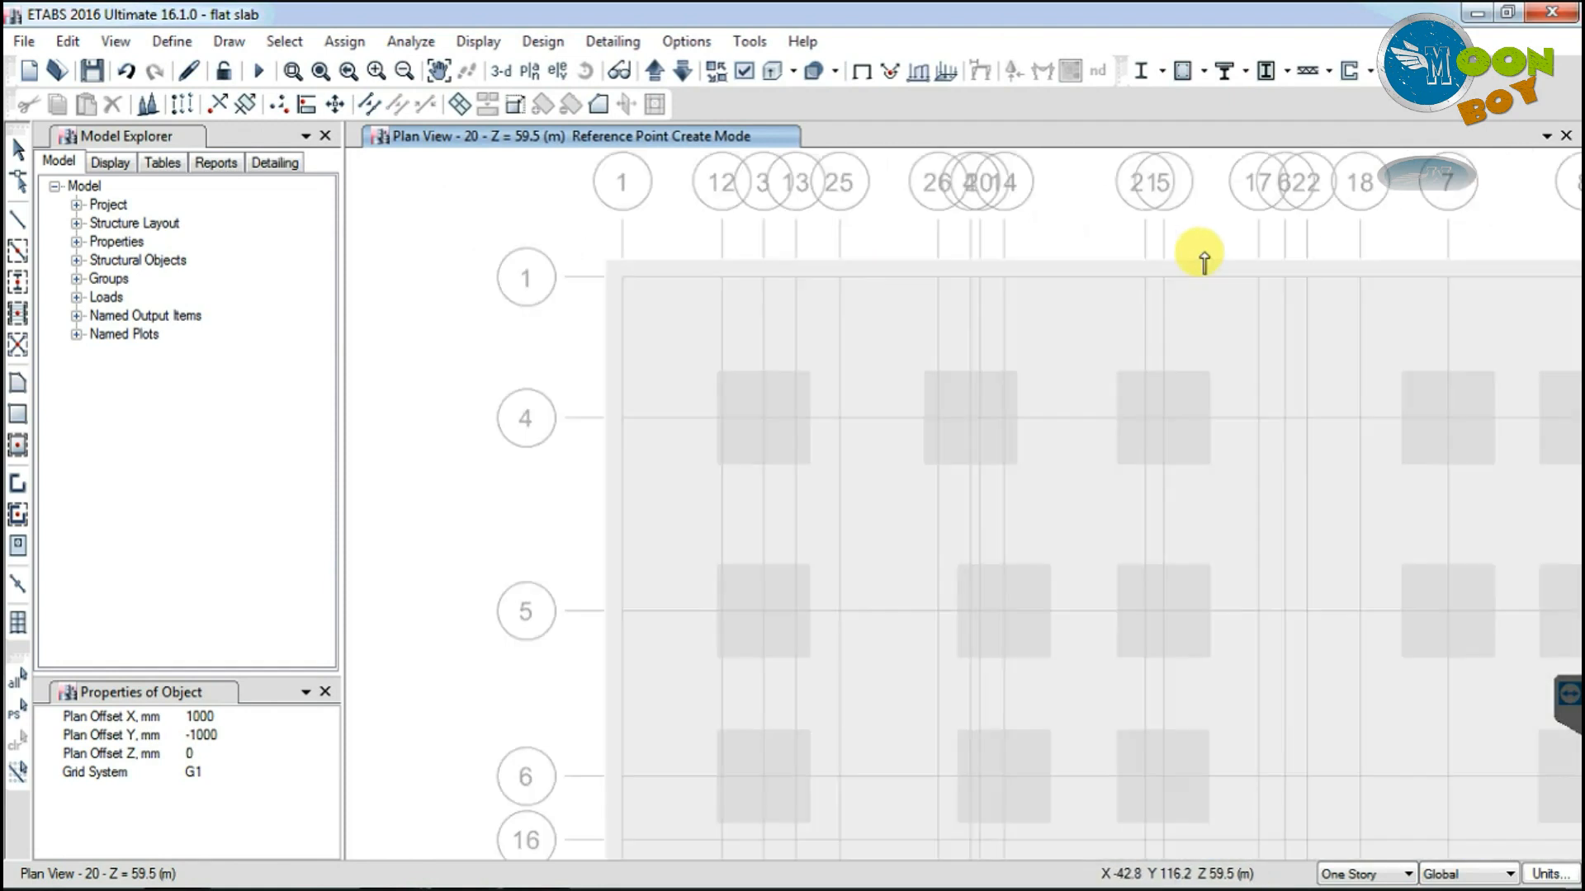
{"action": "scroll", "coordinate": [1001, 329], "scroll_direction": "down", "scroll_amount": 1}
{"action": "left_click", "coordinate": [1276, 307]}
{"action": "left_click", "coordinate": [1374, 307]}
{"action": "left_click", "coordinate": [1522, 306]}
{"action": "scroll", "coordinate": [1033, 354], "scroll_direction": "down", "scroll_amount": 3}
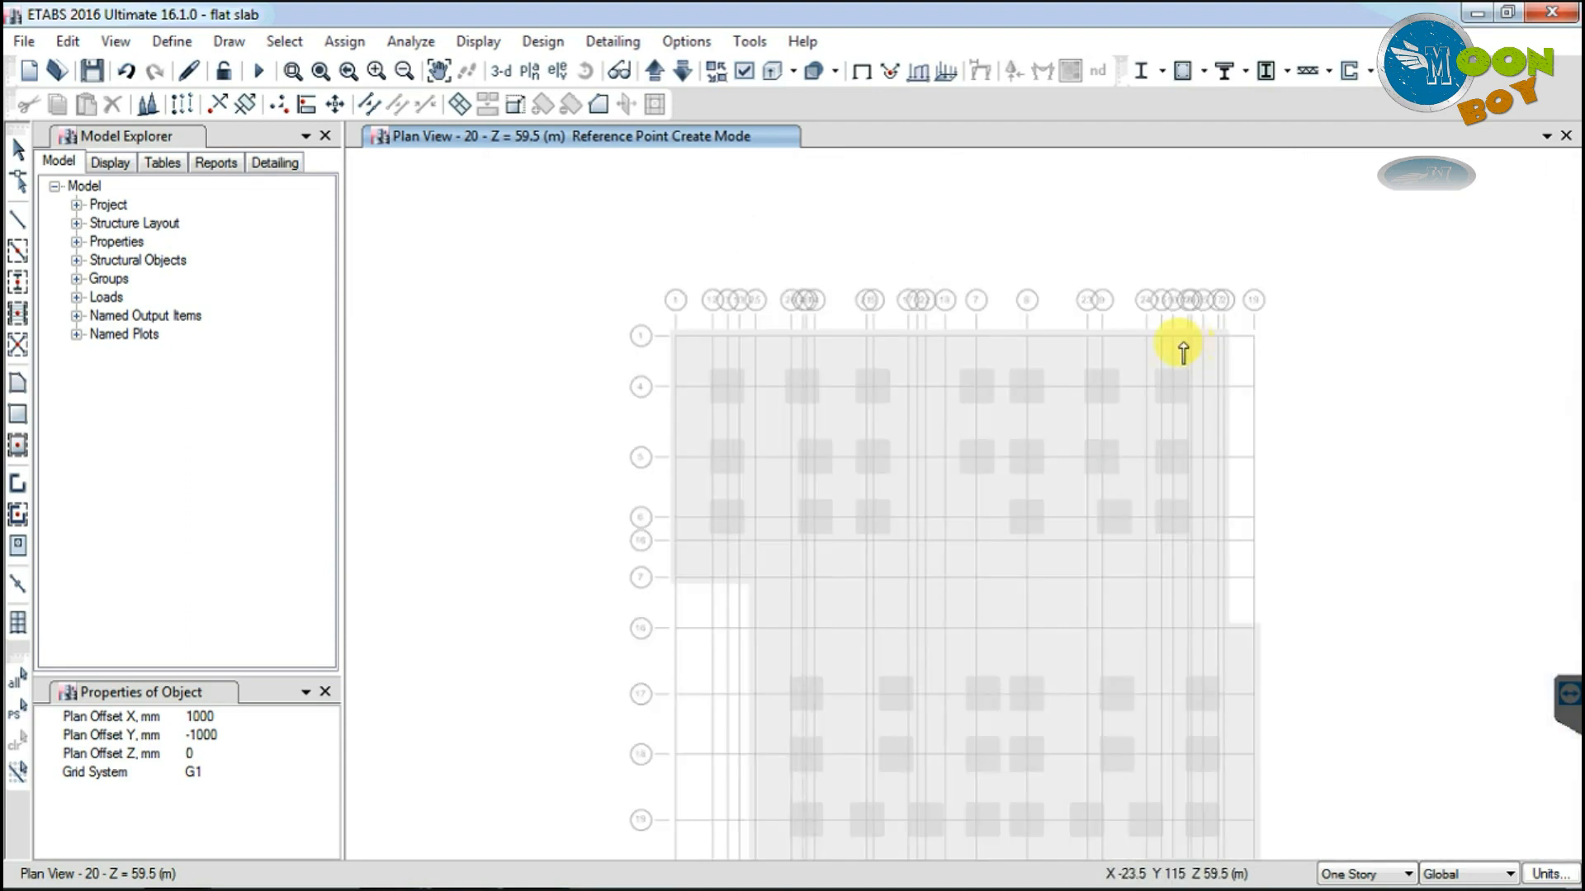
{"action": "scroll", "coordinate": [1182, 351], "scroll_direction": "up", "scroll_amount": 2}
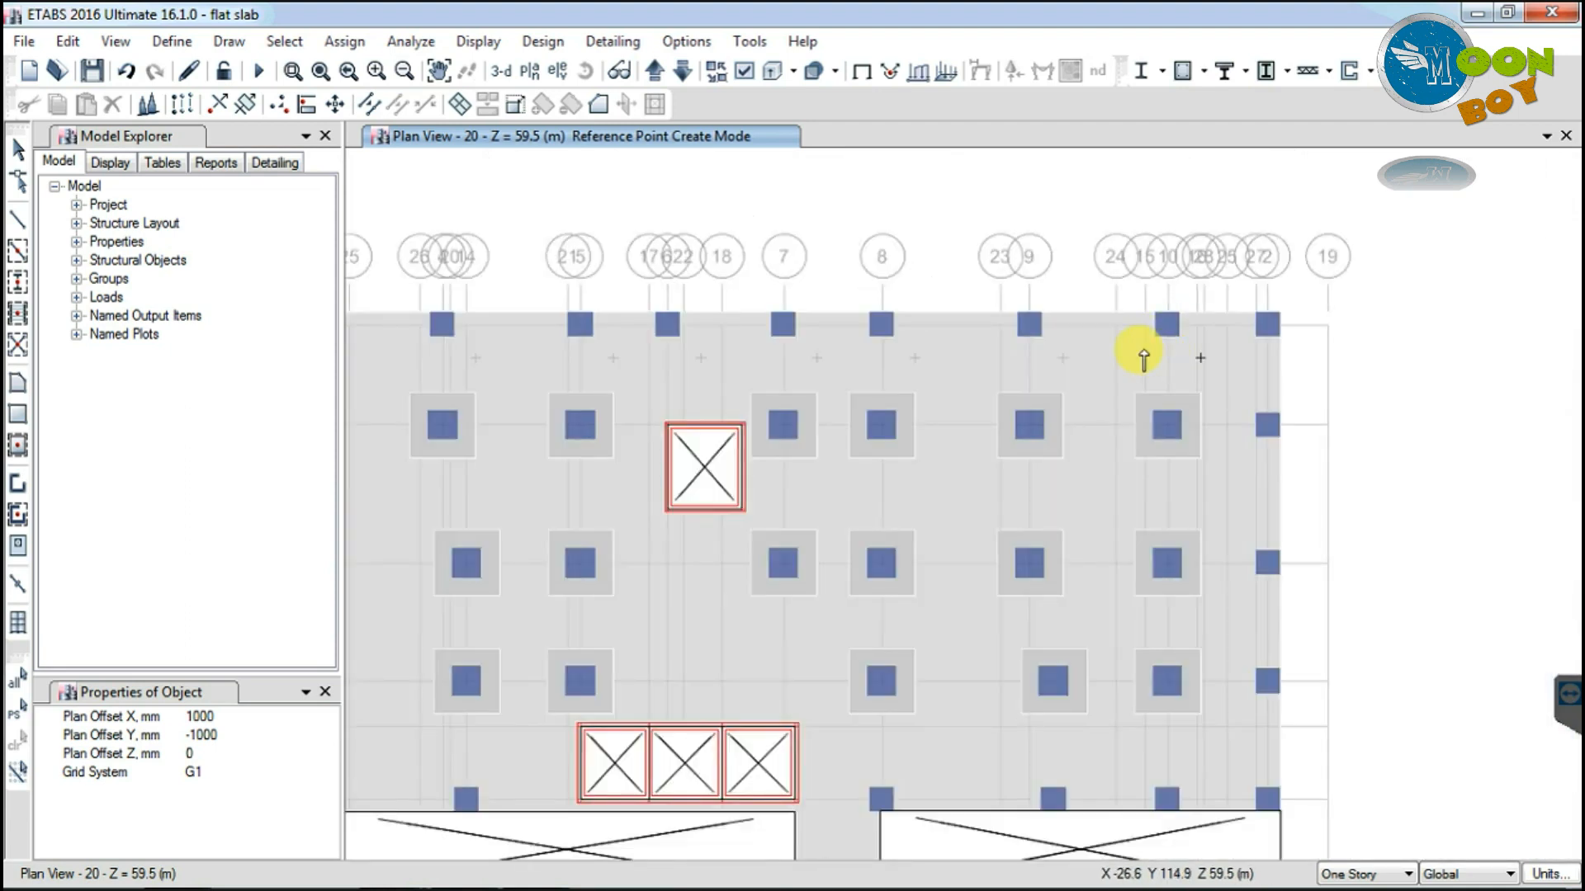
Step: Place offset reference points from the left-edge columns on horizontal grids 4, 5 and 6
{"action": "scroll", "coordinate": [1185, 399], "scroll_direction": "down", "scroll_amount": 2}
{"action": "scroll", "coordinate": [690, 417], "scroll_direction": "up", "scroll_amount": 3}
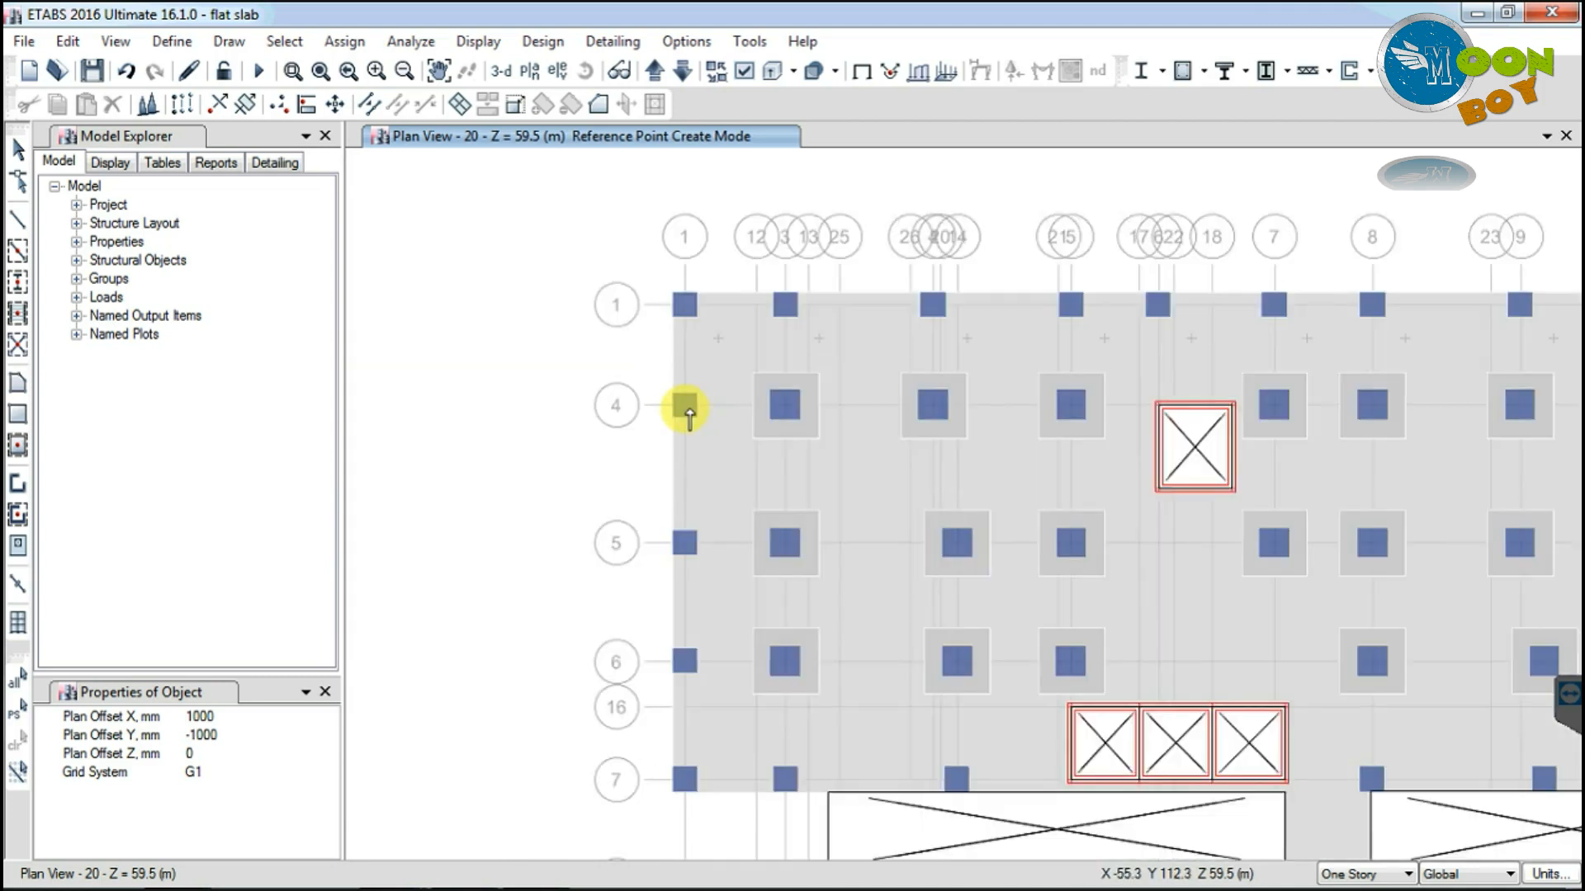
{"action": "scroll", "coordinate": [685, 404], "scroll_direction": "up", "scroll_amount": 2}
{"action": "left_click", "coordinate": [683, 403]}
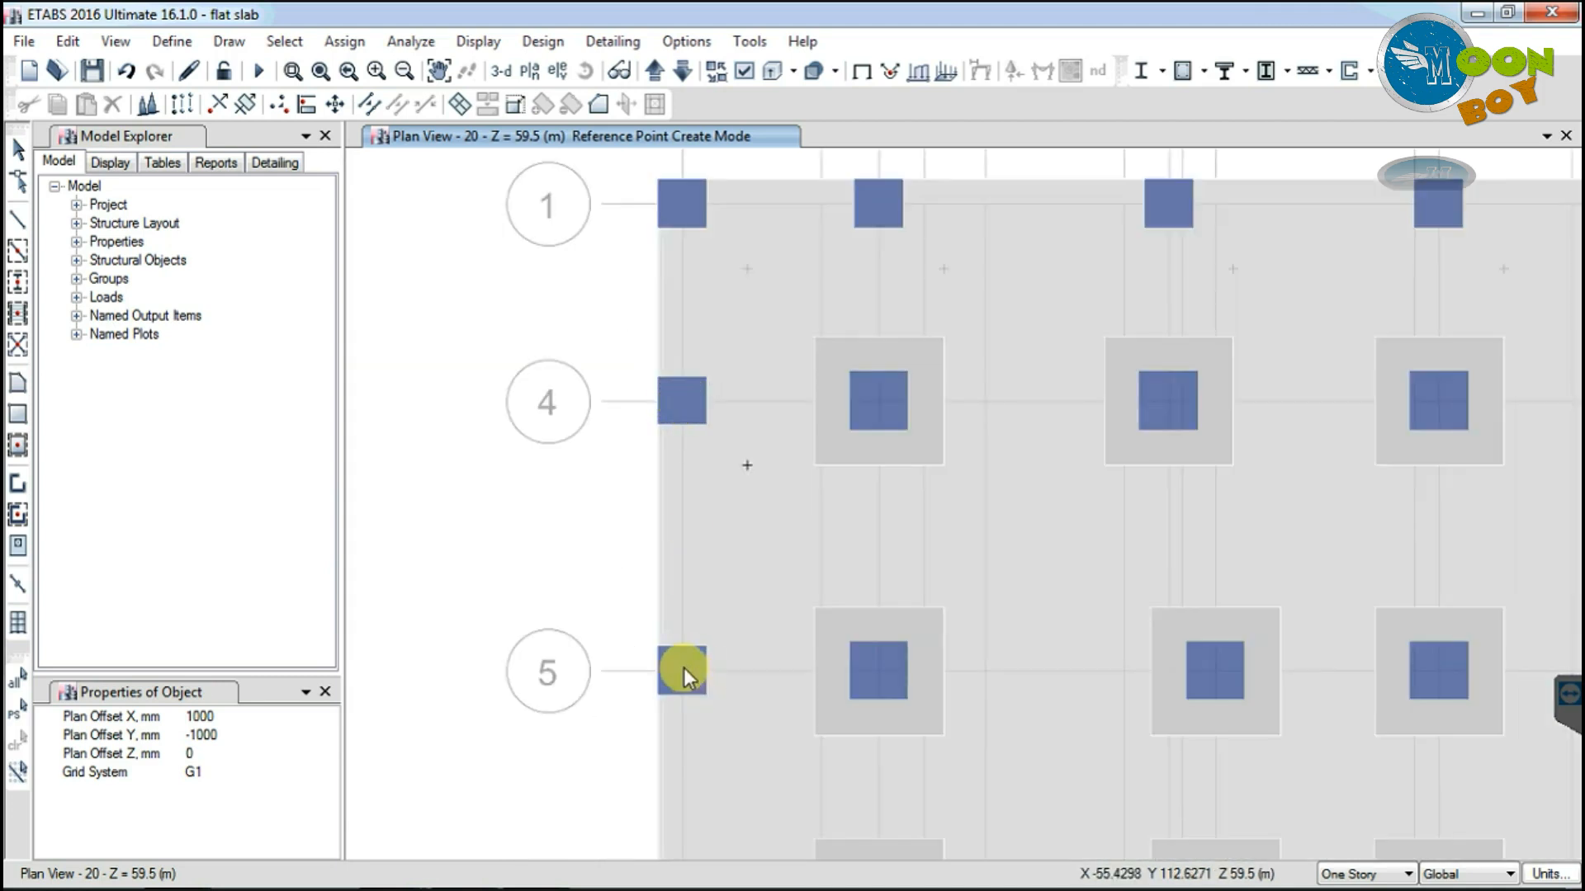
{"action": "scroll", "coordinate": [703, 687], "scroll_direction": "down", "scroll_amount": 1}
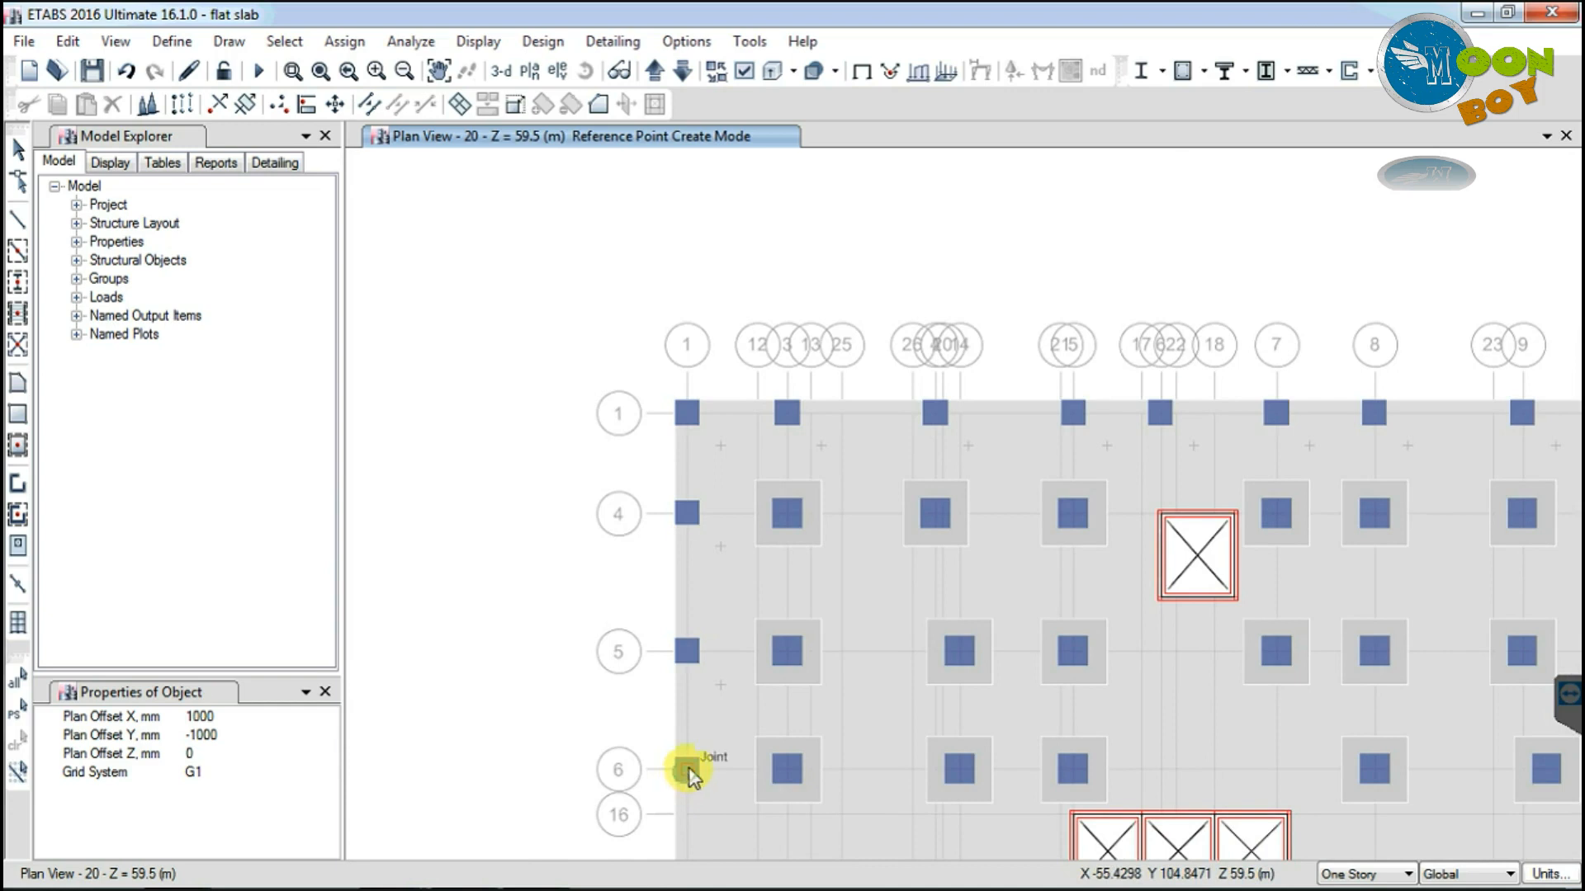
{"action": "scroll", "coordinate": [697, 726], "scroll_direction": "down", "scroll_amount": 2}
{"action": "scroll", "coordinate": [698, 735], "scroll_direction": "up", "scroll_amount": 2}
Step: Place offset reference points from the lower block's upper-edge columns along horizontal grid 16
{"action": "scroll", "coordinate": [774, 771], "scroll_direction": "down", "scroll_amount": 2}
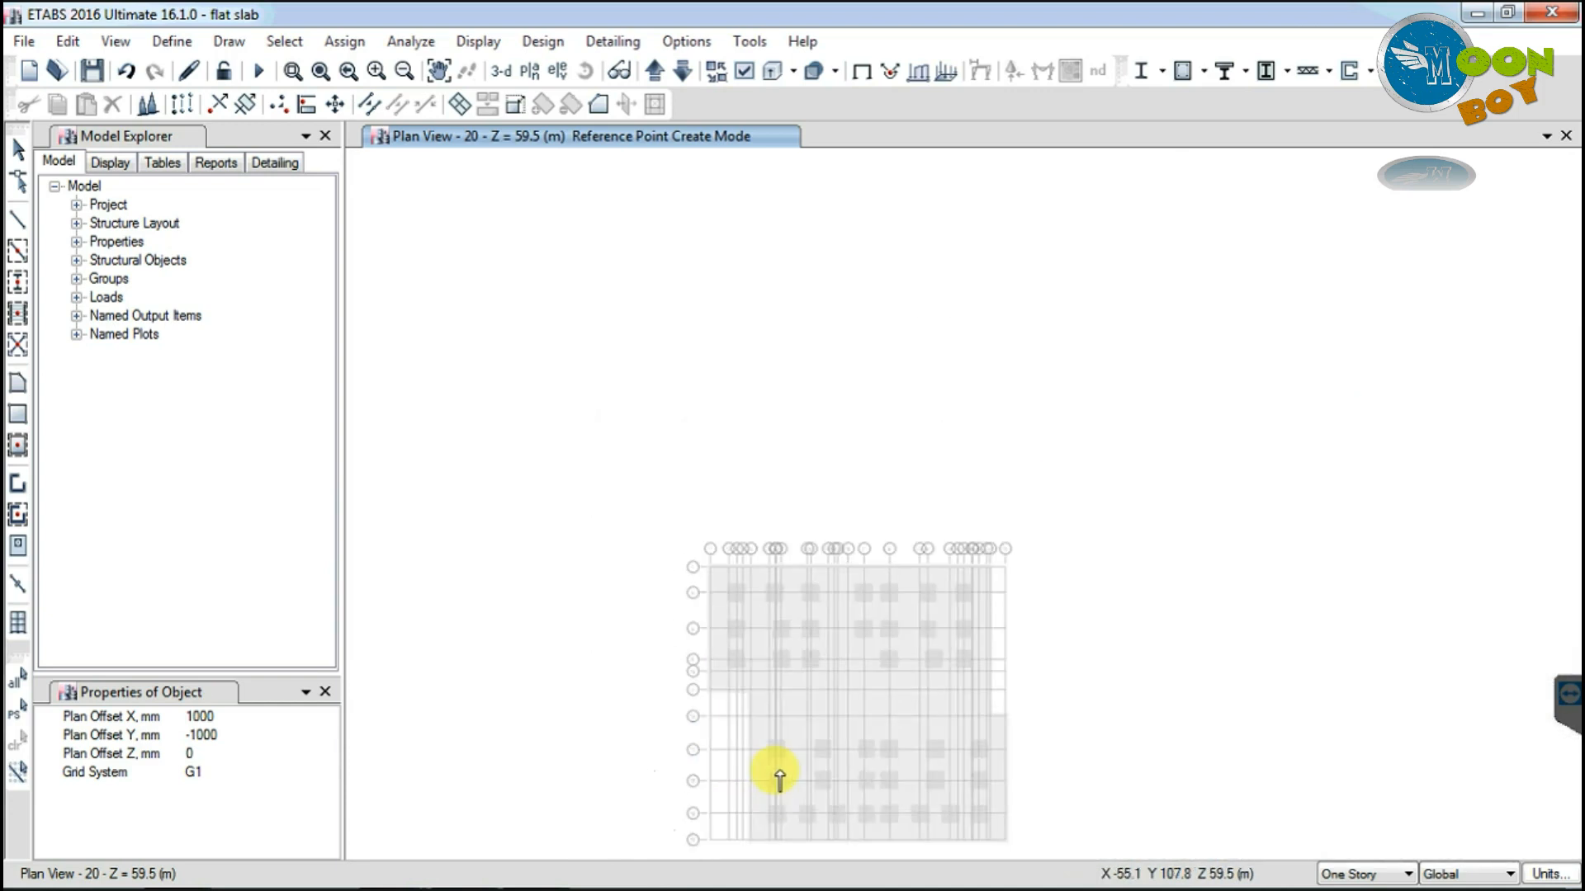
{"action": "scroll", "coordinate": [775, 772], "scroll_direction": "up", "scroll_amount": 2}
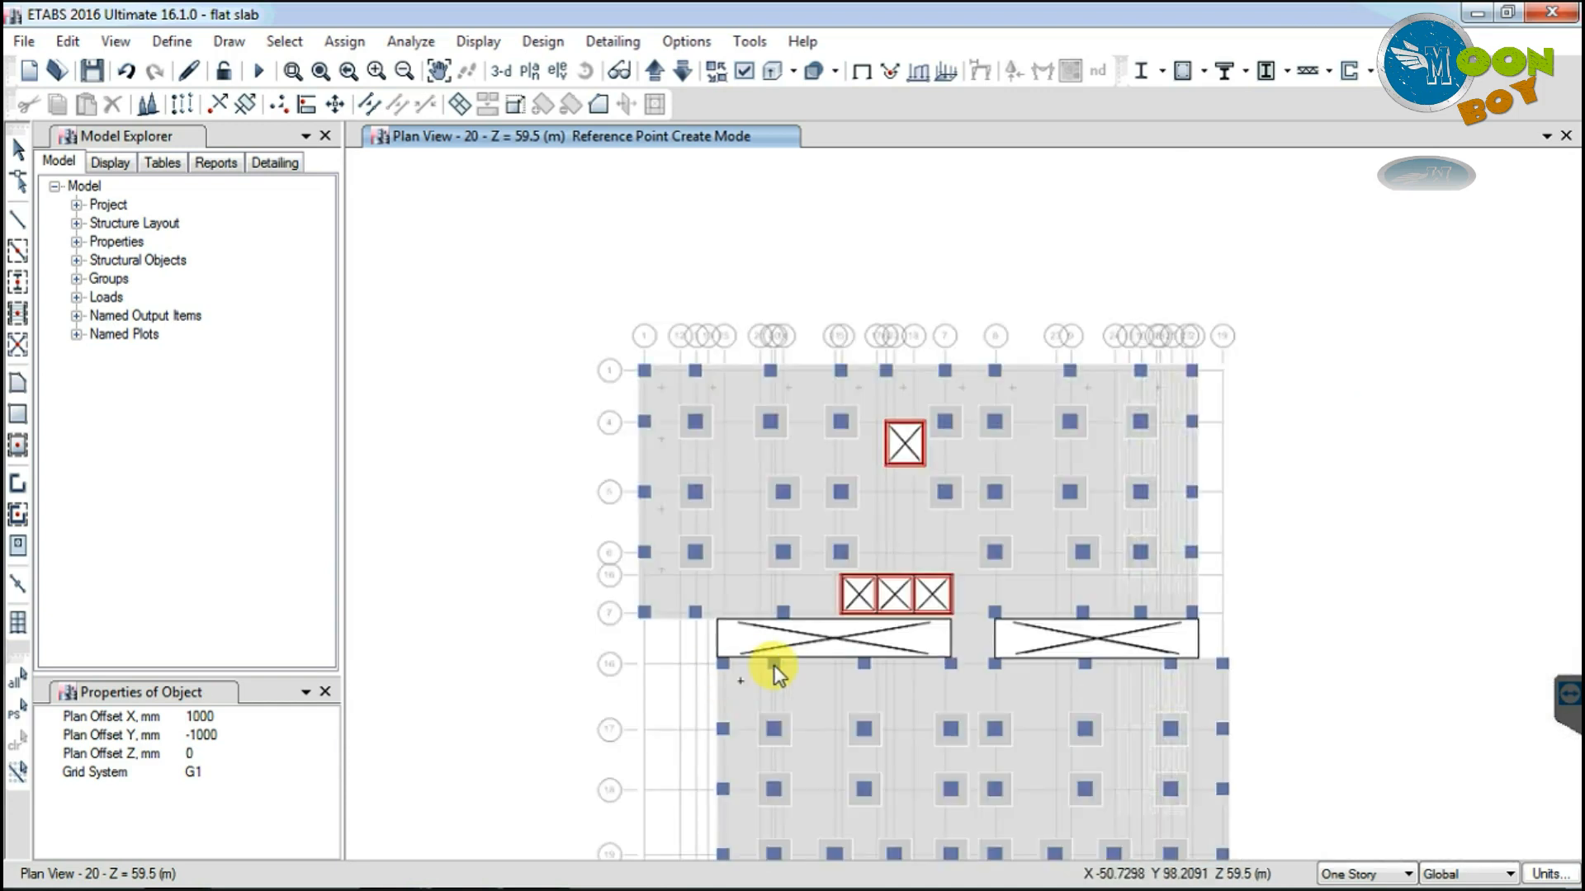
{"action": "left_click", "coordinate": [864, 664]}
{"action": "left_click", "coordinate": [951, 665]}
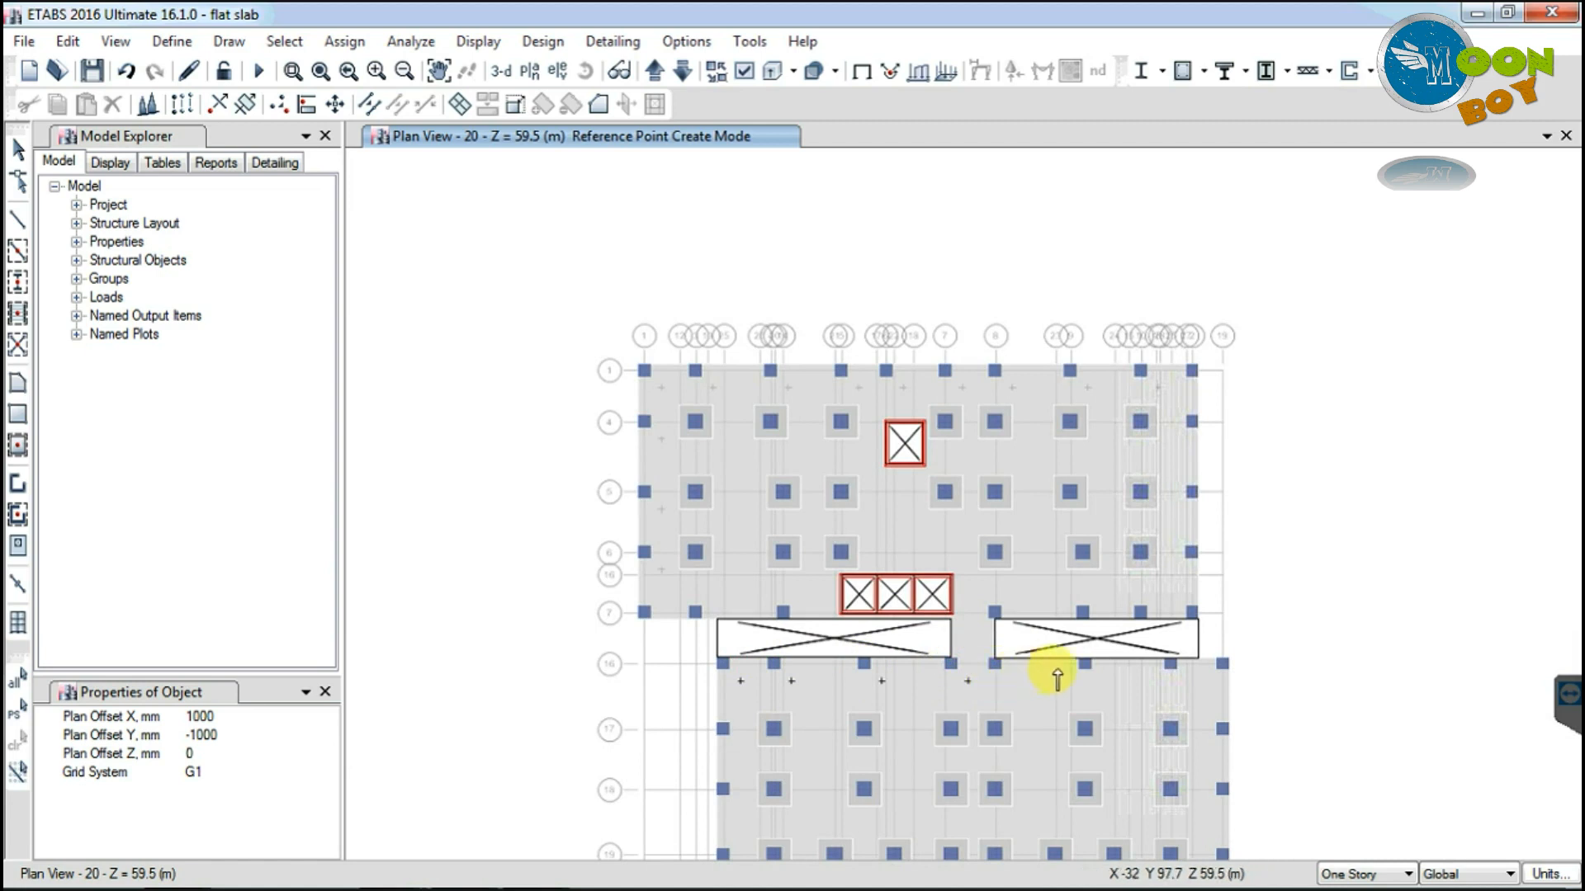
{"action": "left_click", "coordinate": [994, 664]}
{"action": "left_click", "coordinate": [1084, 664]}
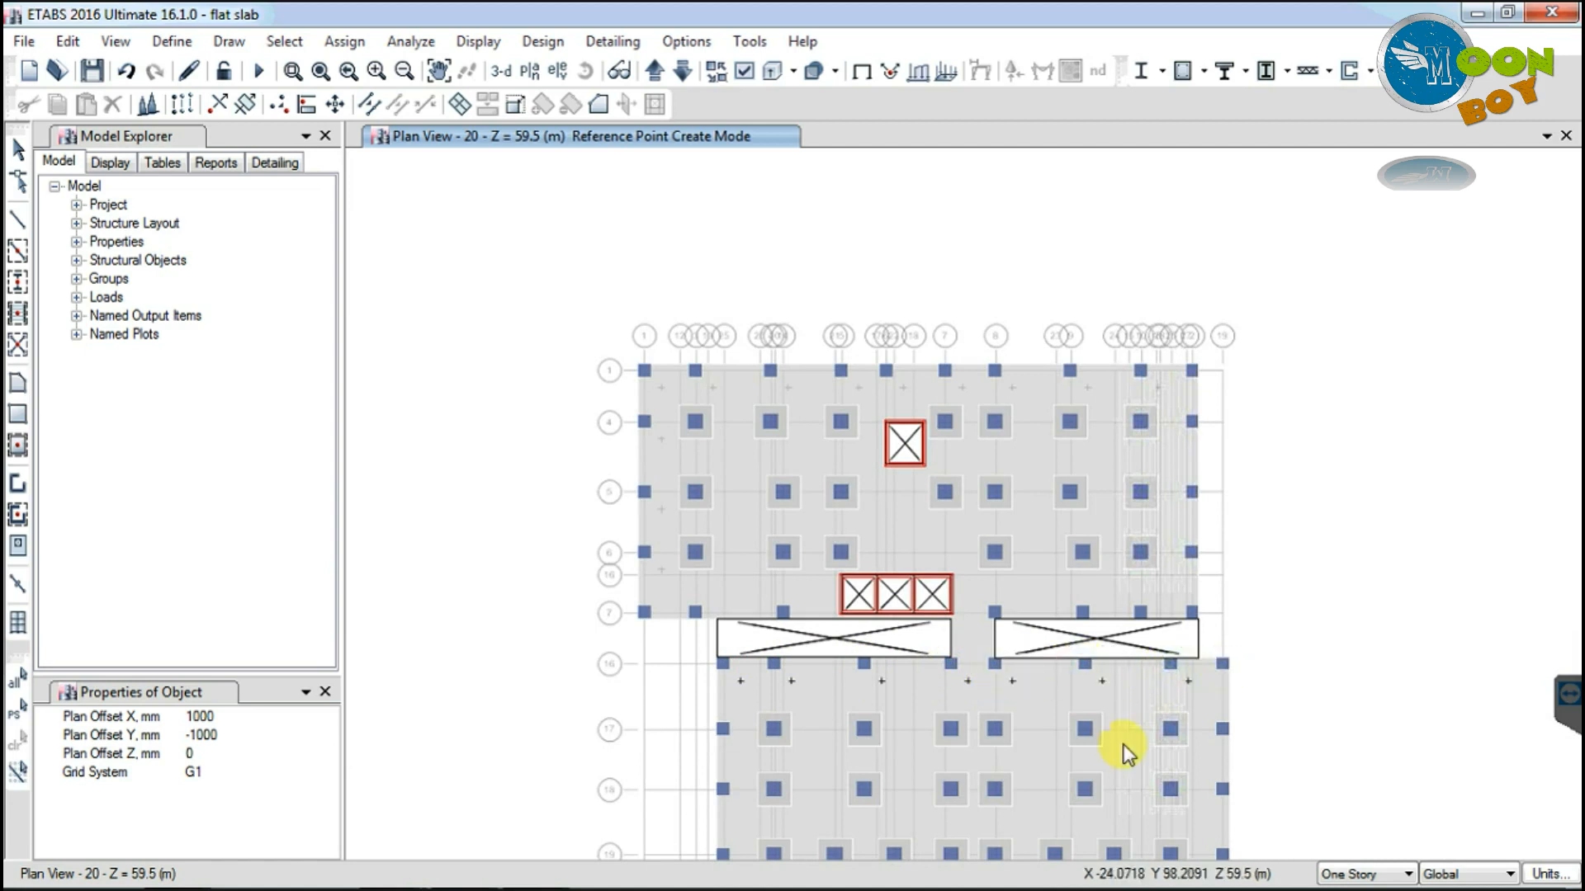
Step: Place offset reference points from the lower block's left-edge columns below horizontal grid 16
{"action": "scroll", "coordinate": [753, 704], "scroll_direction": "down", "scroll_amount": 2}
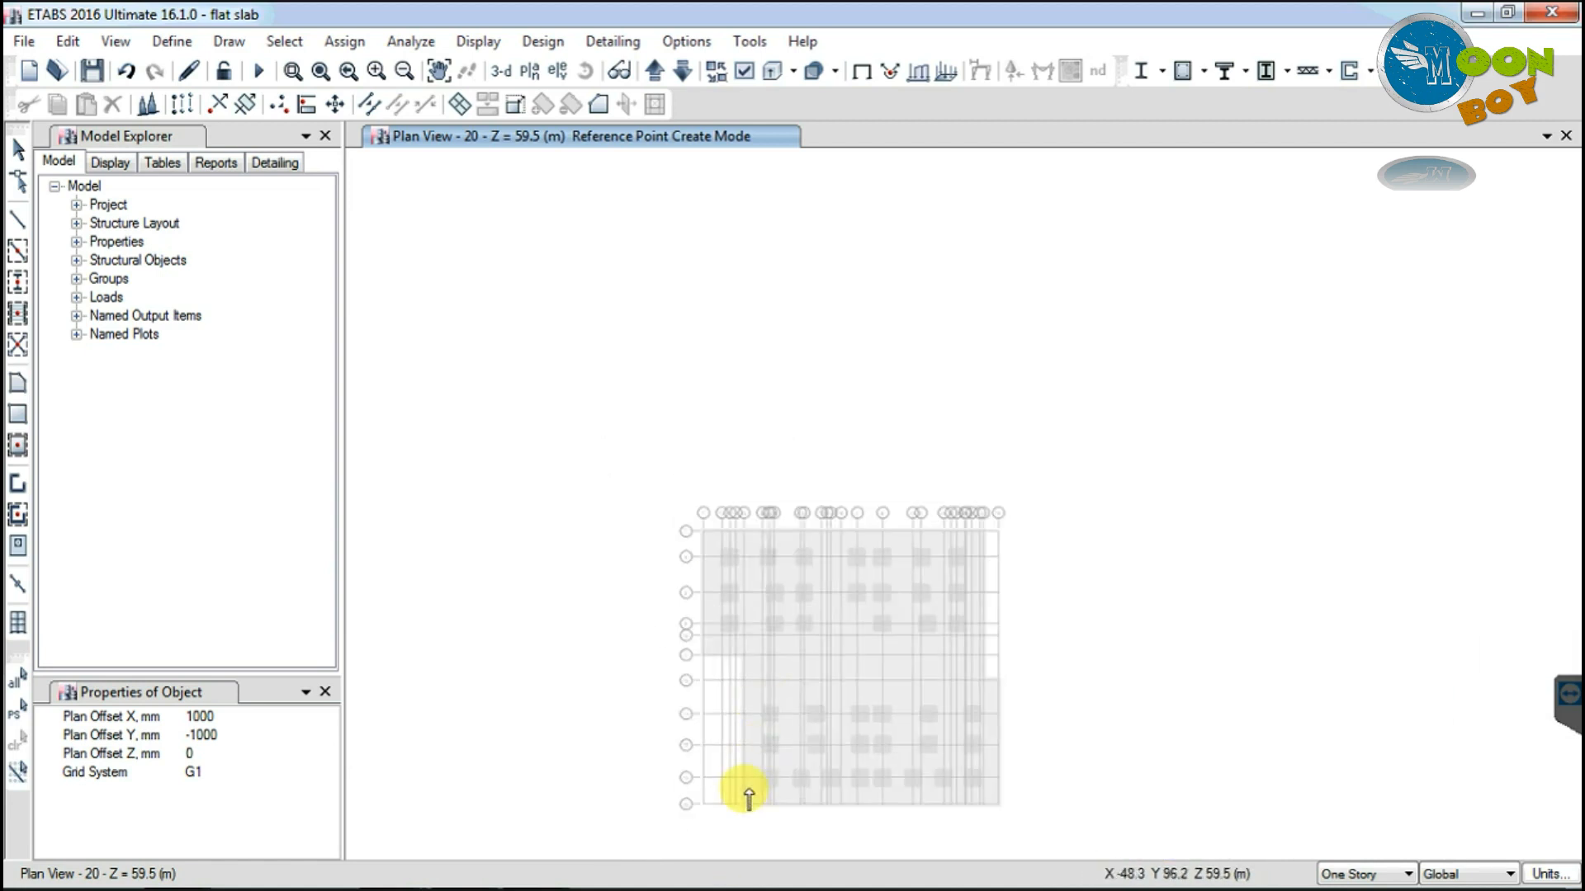
{"action": "scroll", "coordinate": [749, 799], "scroll_direction": "up", "scroll_amount": 2}
{"action": "left_click", "coordinate": [740, 819]}
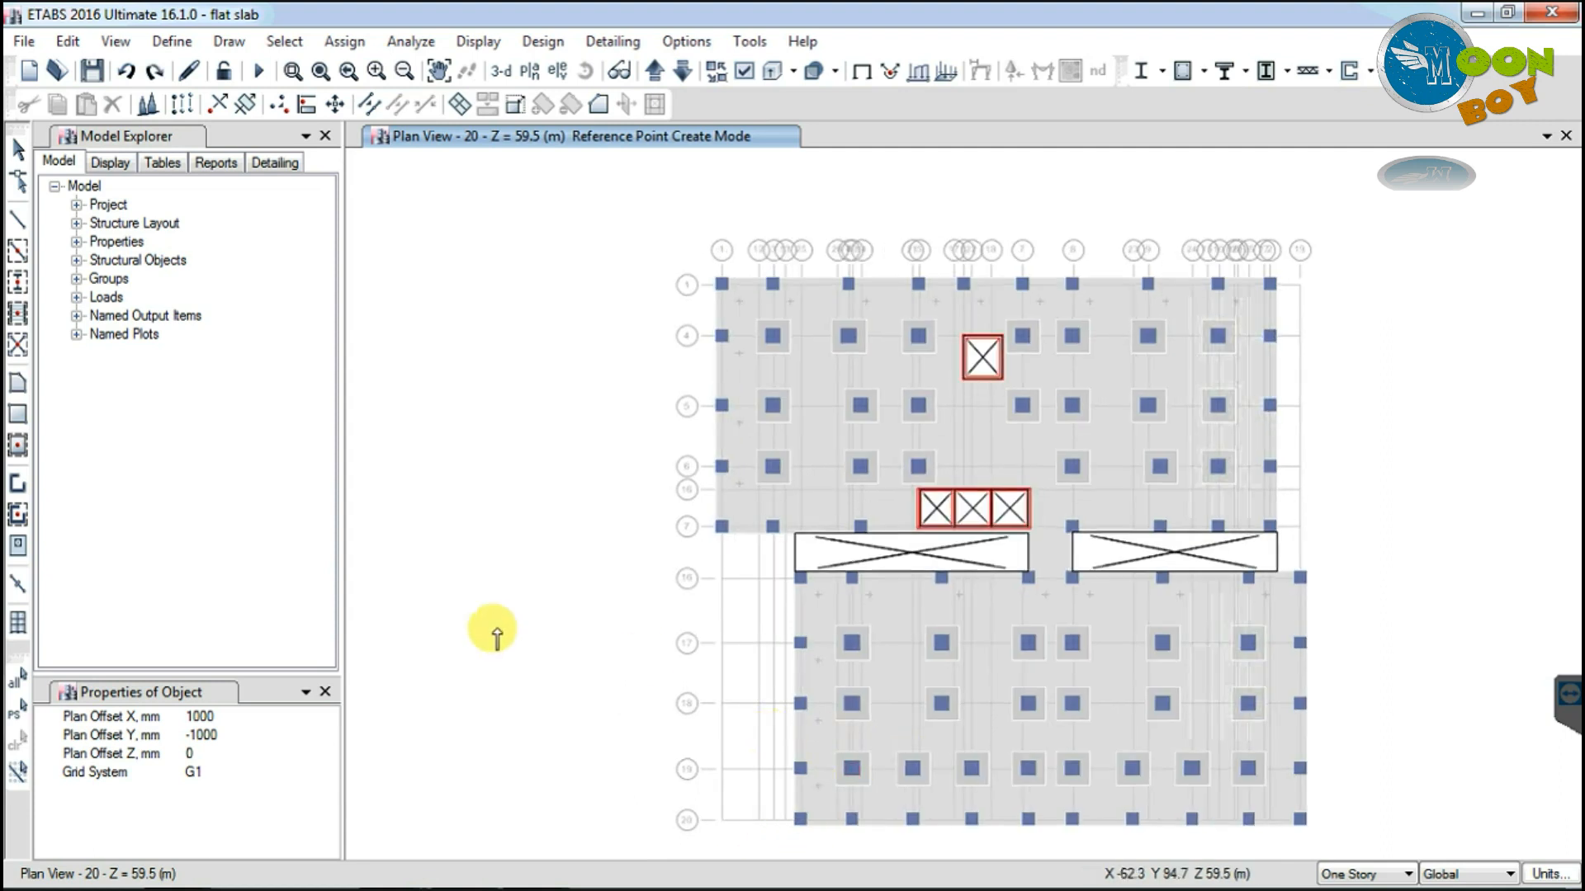
Step: Set the Y plan offset to 1000 mm and place reference points from the bottom-edge columns along horizontal grid 20
{"action": "left_click", "coordinate": [192, 735]}
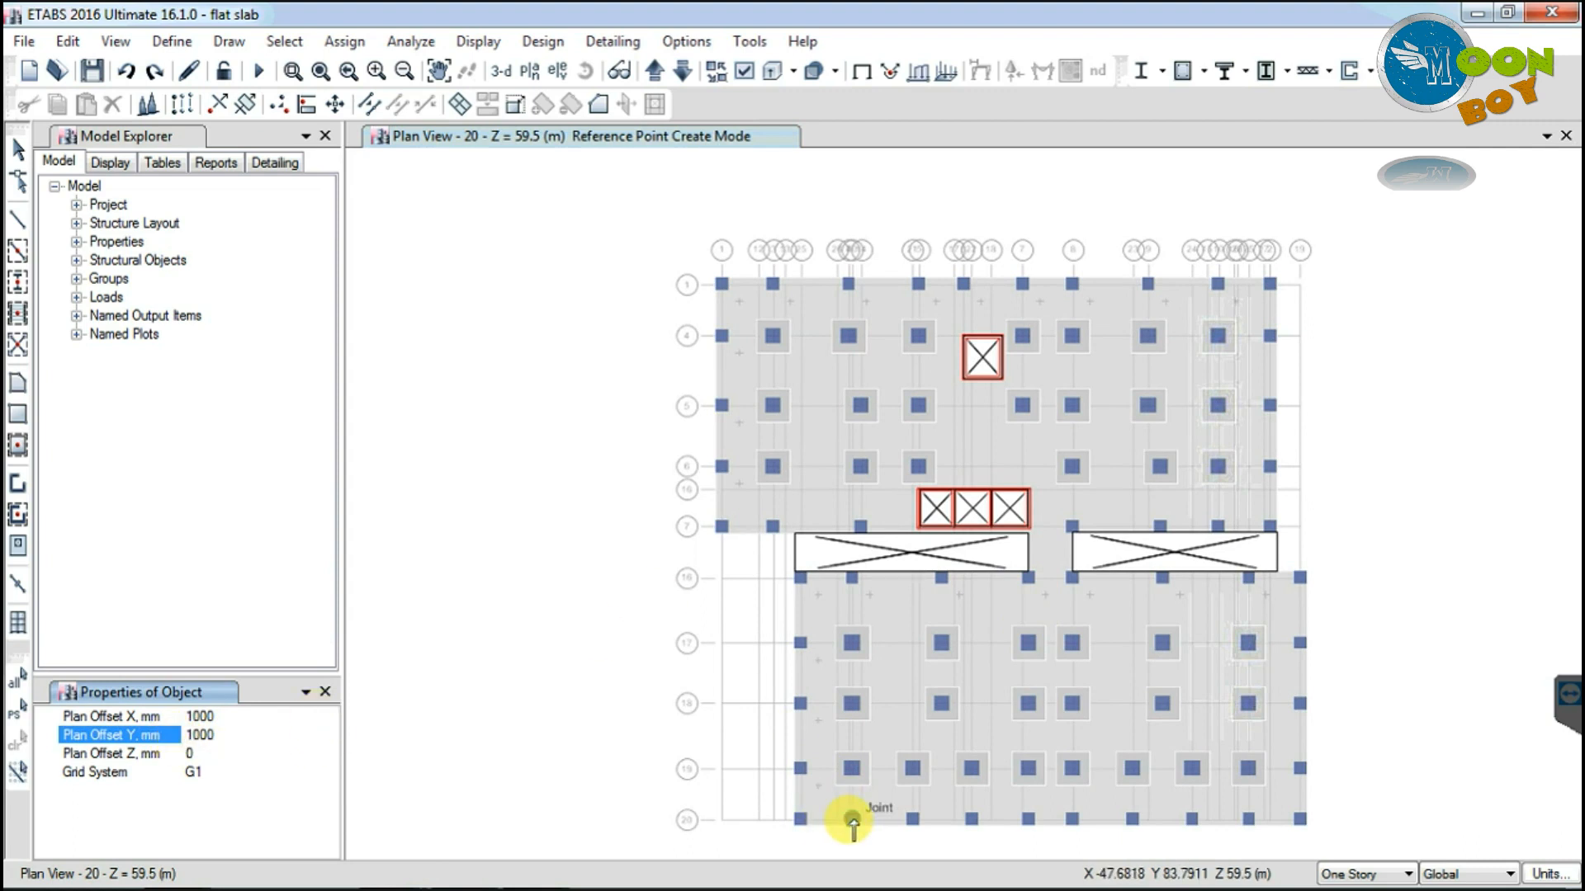
{"action": "left_click", "coordinate": [852, 819]}
{"action": "left_click", "coordinate": [800, 819]}
{"action": "left_click", "coordinate": [912, 818]}
{"action": "left_click", "coordinate": [971, 819]}
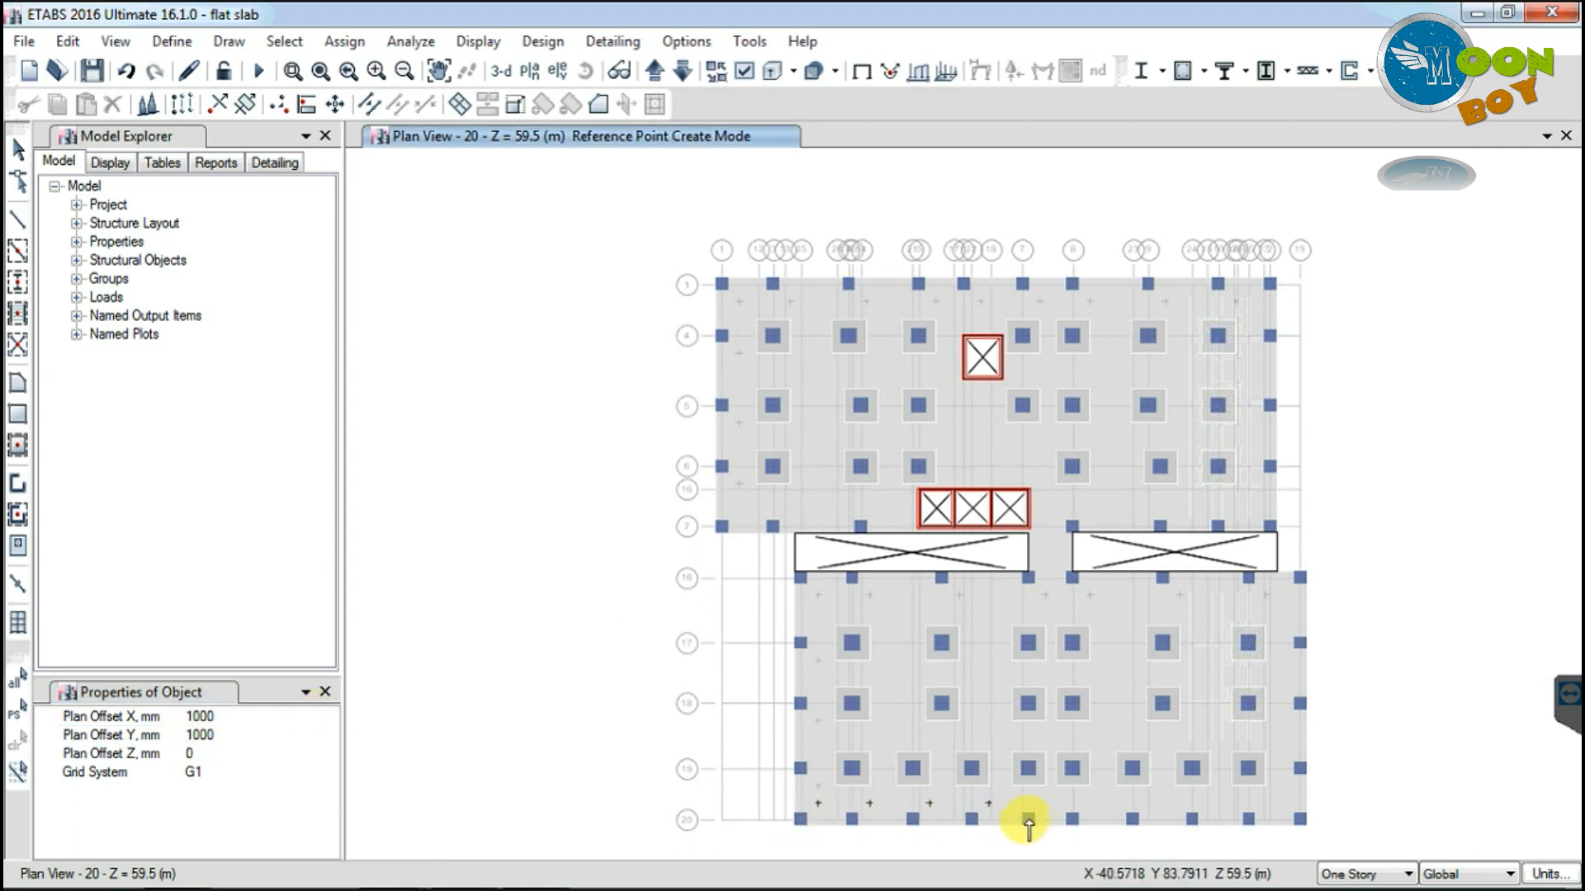
{"action": "left_click", "coordinate": [1071, 819]}
{"action": "left_click", "coordinate": [1132, 819]}
{"action": "left_click", "coordinate": [1191, 819]}
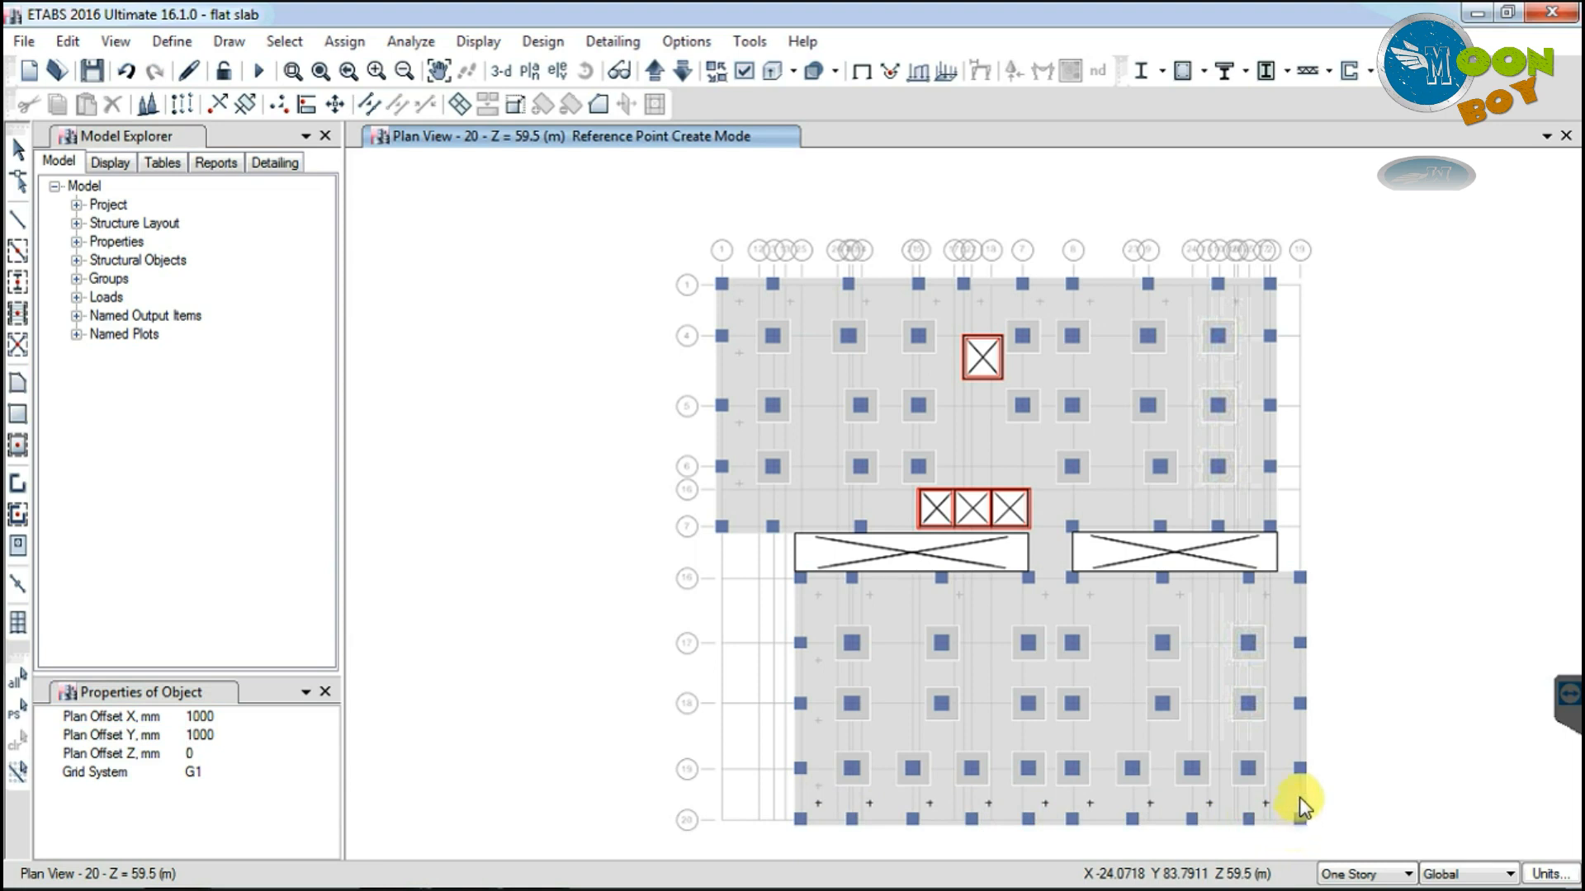
Step: Place reference points at the 1000 mm X and Y offsets from the columns along horizontal grid 7
{"action": "left_click", "coordinate": [861, 526]}
{"action": "left_click", "coordinate": [772, 526]}
{"action": "left_click", "coordinate": [721, 525]}
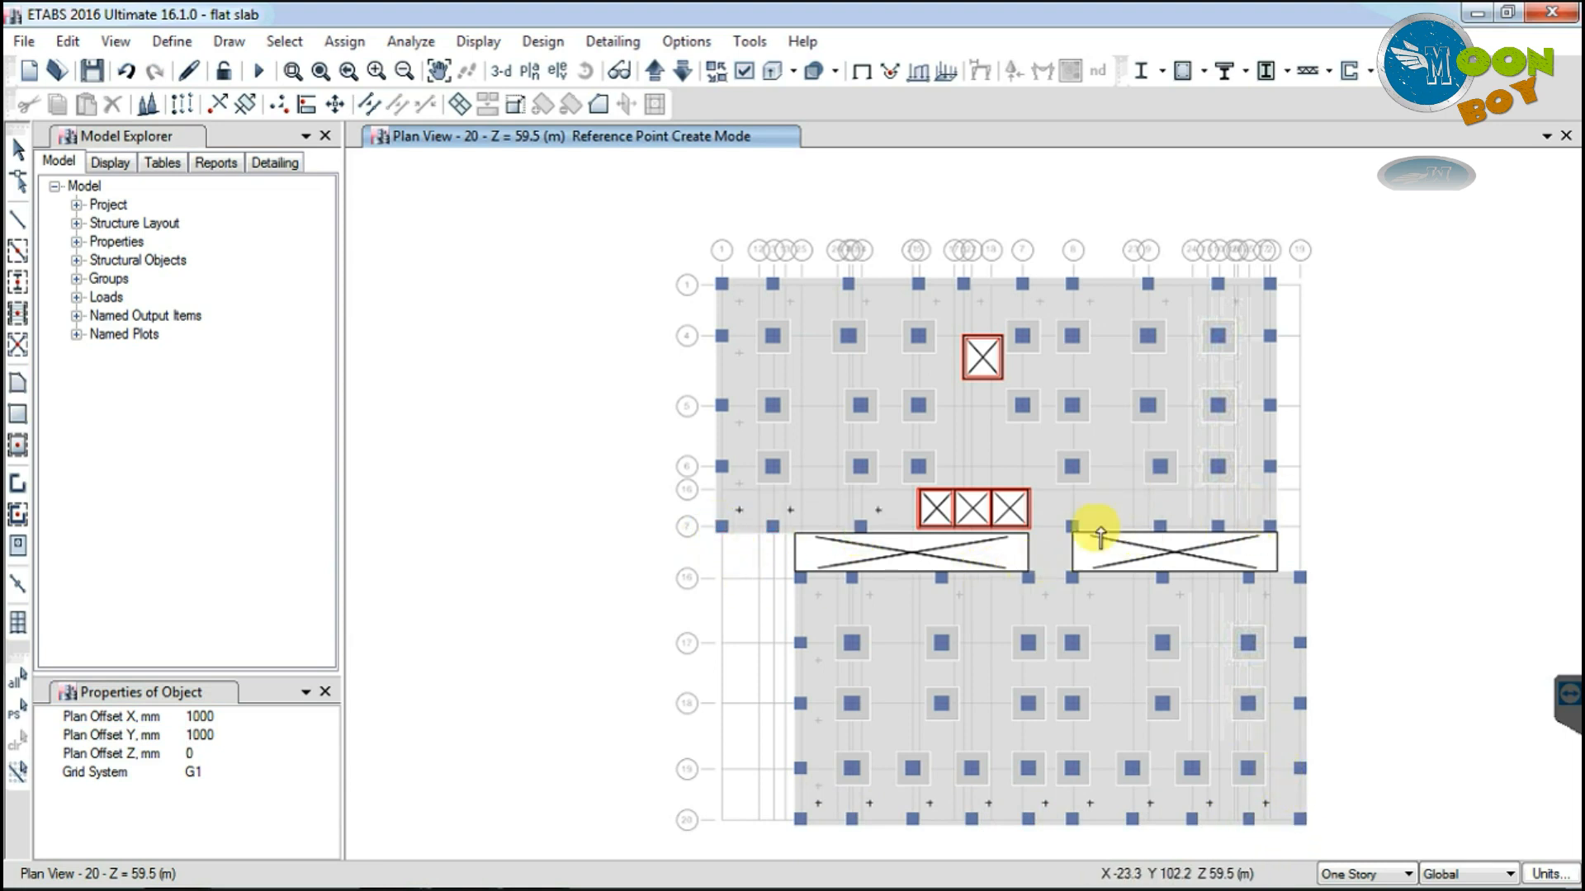
{"action": "left_click", "coordinate": [1217, 523]}
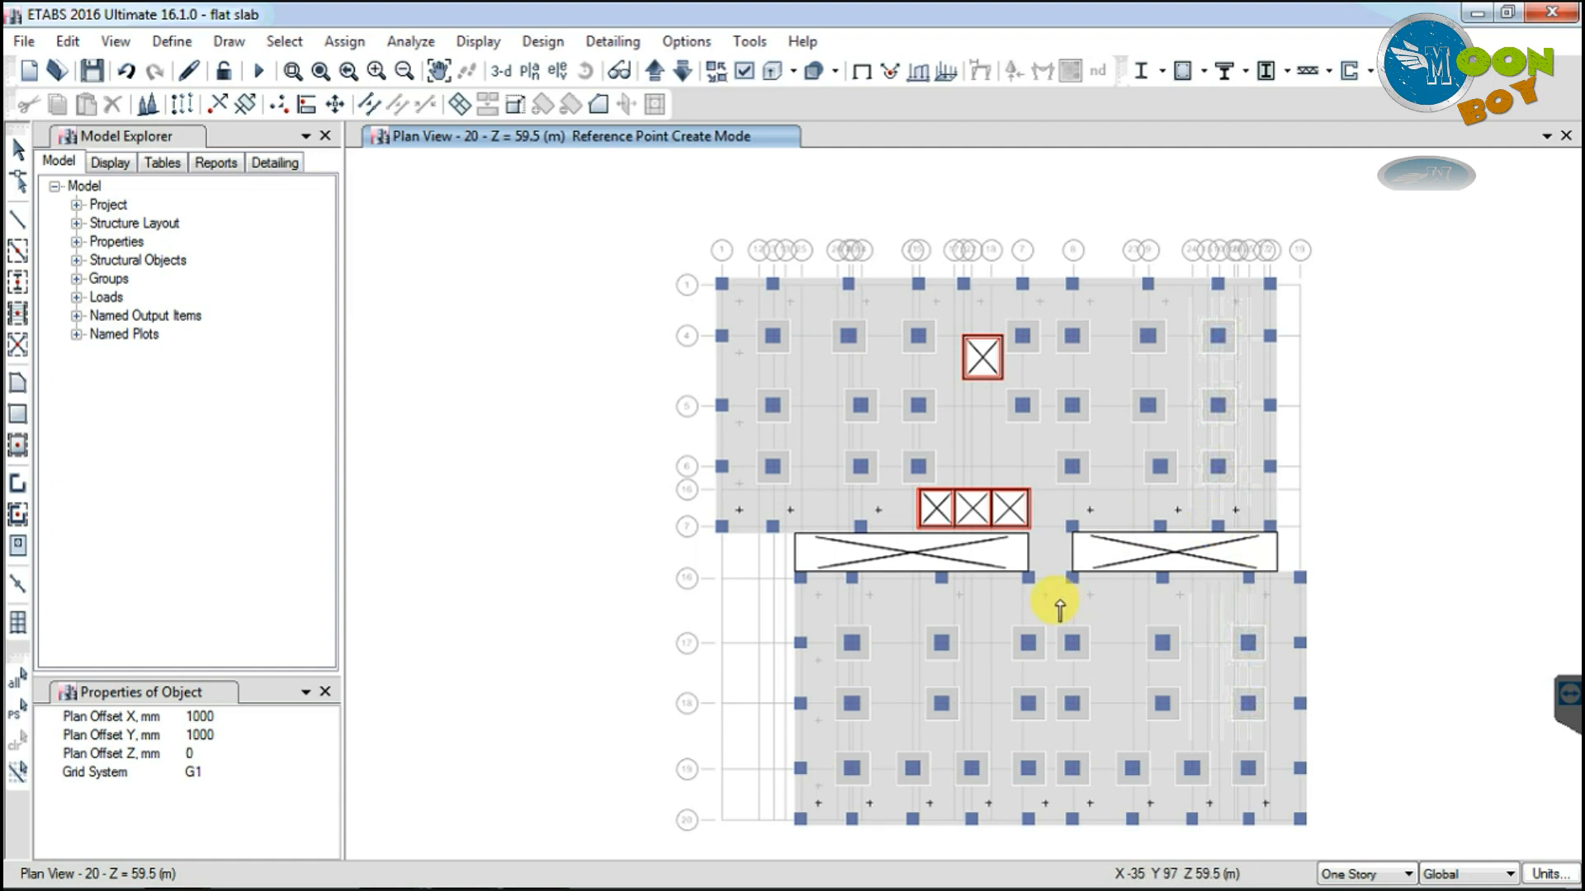
Step: Set the X plan offset to -1000 mm and place reference points from the columns along horizontal grid 7
{"action": "left_click", "coordinate": [192, 717]}
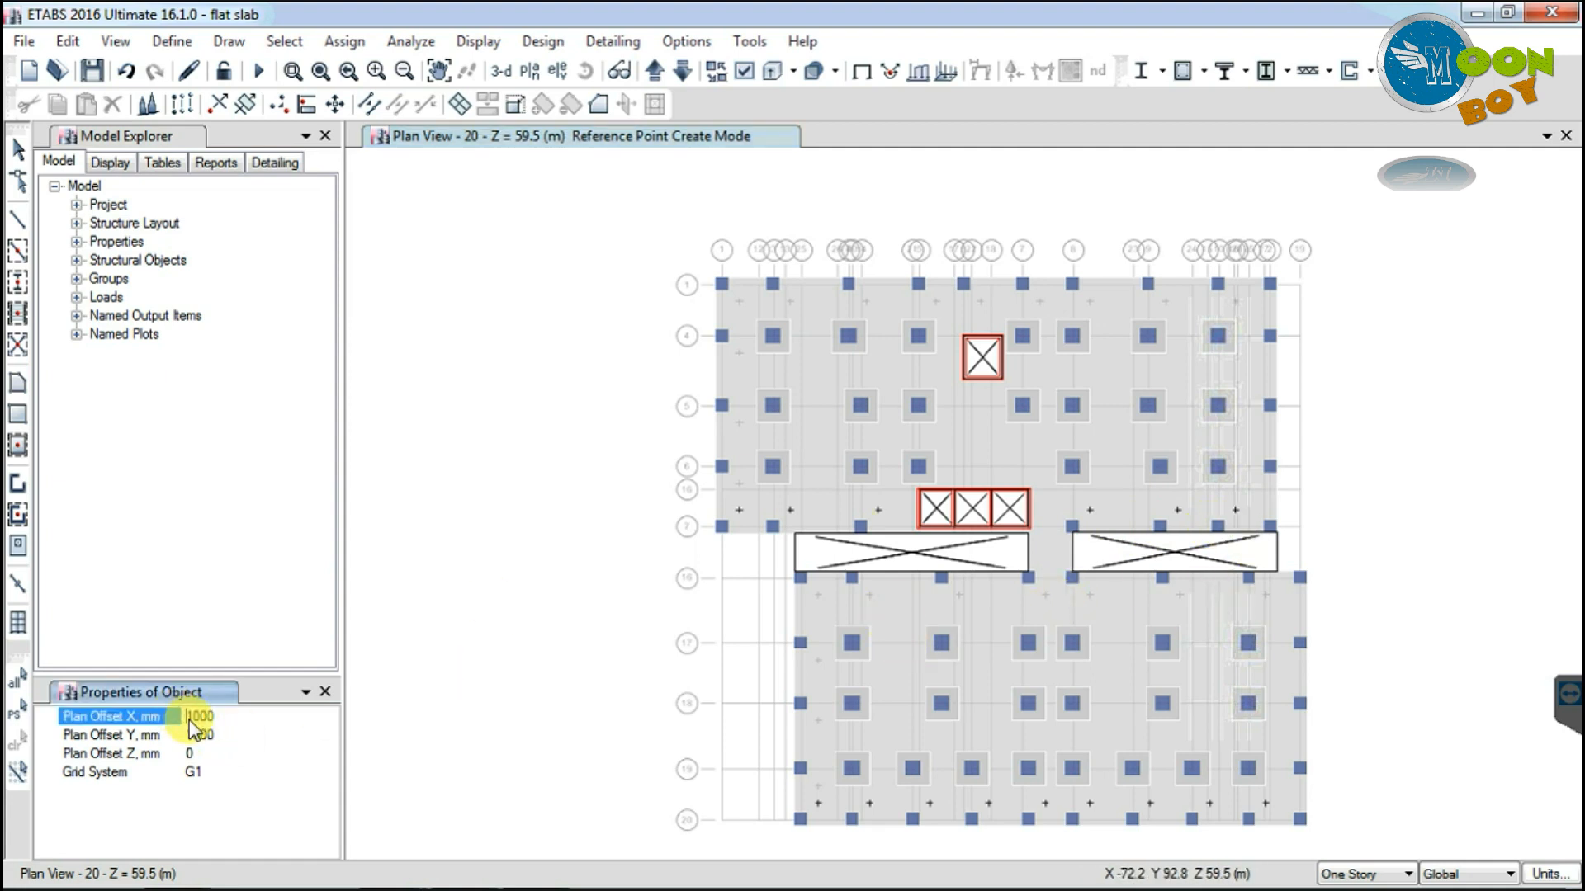
{"action": "type", "text": "-"}
{"action": "key", "text": "Return"}
{"action": "left_click", "coordinate": [772, 526]}
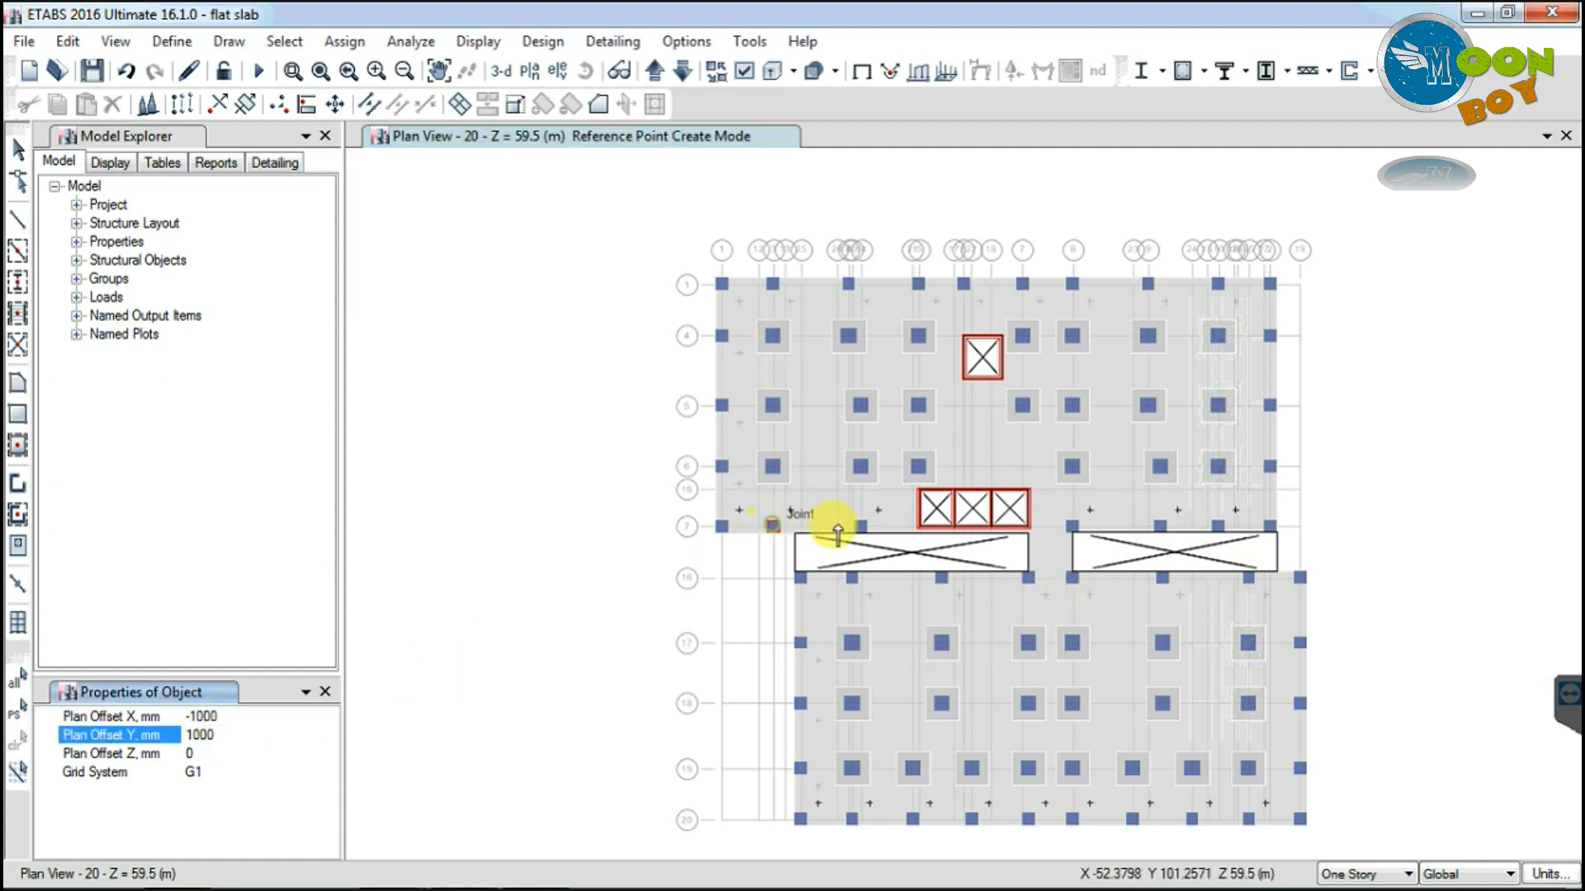
{"action": "left_click", "coordinate": [861, 526]}
{"action": "left_click", "coordinate": [1072, 525]}
{"action": "left_click", "coordinate": [1160, 526]}
{"action": "left_click", "coordinate": [1217, 526]}
{"action": "left_click", "coordinate": [1270, 526]}
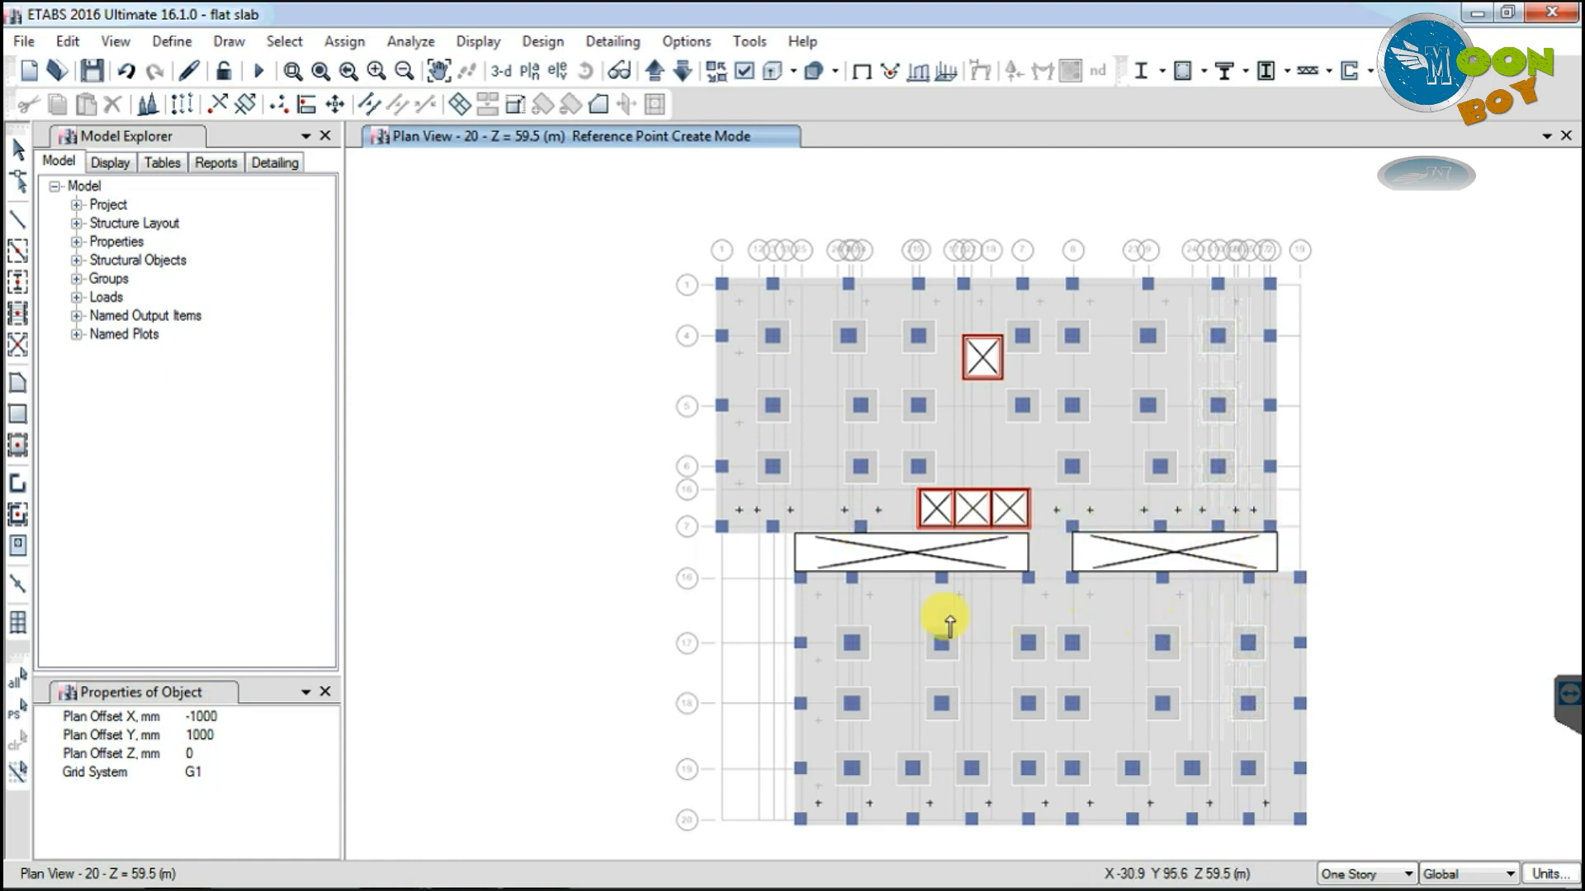
Step: Place reference points at the -1000 mm X offset from the bottom-edge columns along horizontal grid 20
{"action": "left_click", "coordinate": [852, 818]}
{"action": "left_click", "coordinate": [912, 819]}
{"action": "left_click", "coordinate": [1028, 819]}
{"action": "left_click", "coordinate": [1133, 819]}
{"action": "left_click", "coordinate": [1247, 820]}
Step: Place reference points at the -1000 mm X and 1000 mm Y offsets from the right-edge columns of both slab blocks
{"action": "left_click", "coordinate": [1301, 766]}
{"action": "left_click", "coordinate": [1299, 643]}
{"action": "left_click", "coordinate": [1270, 466]}
{"action": "left_click", "coordinate": [1269, 405]}
{"action": "left_click", "coordinate": [1268, 337]}
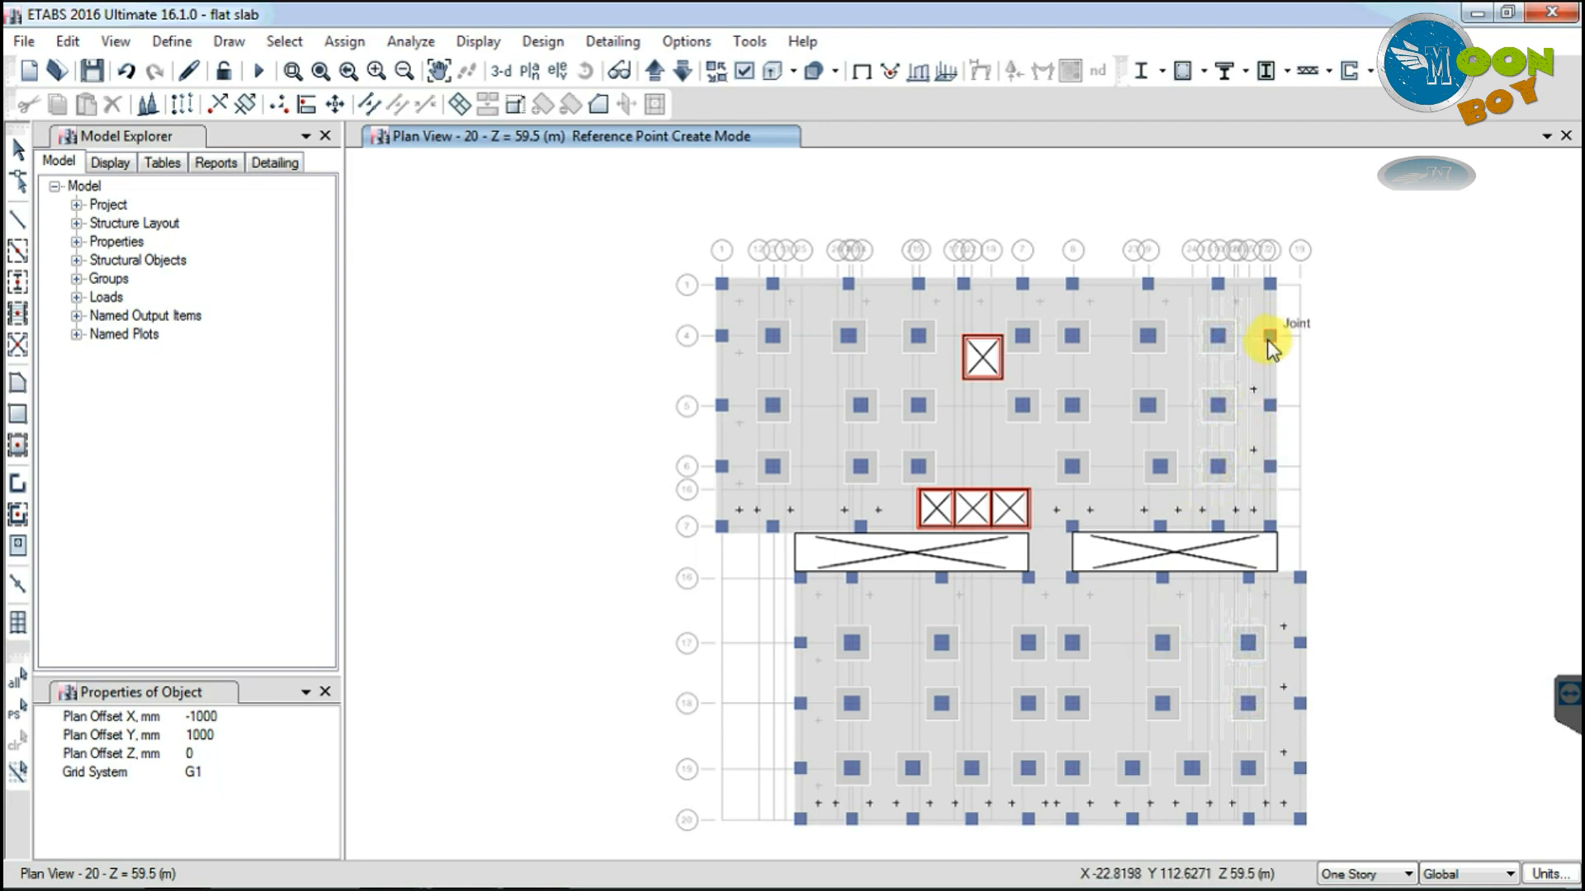
Step: Set the Y plan offset to -1000 mm and place reference points from the three rightmost top-edge columns on horizontal grid 1
{"action": "left_click", "coordinate": [172, 733]}
{"action": "left_click", "coordinate": [189, 734]}
{"action": "type", "text": "-"}
{"action": "left_click", "coordinate": [216, 715]}
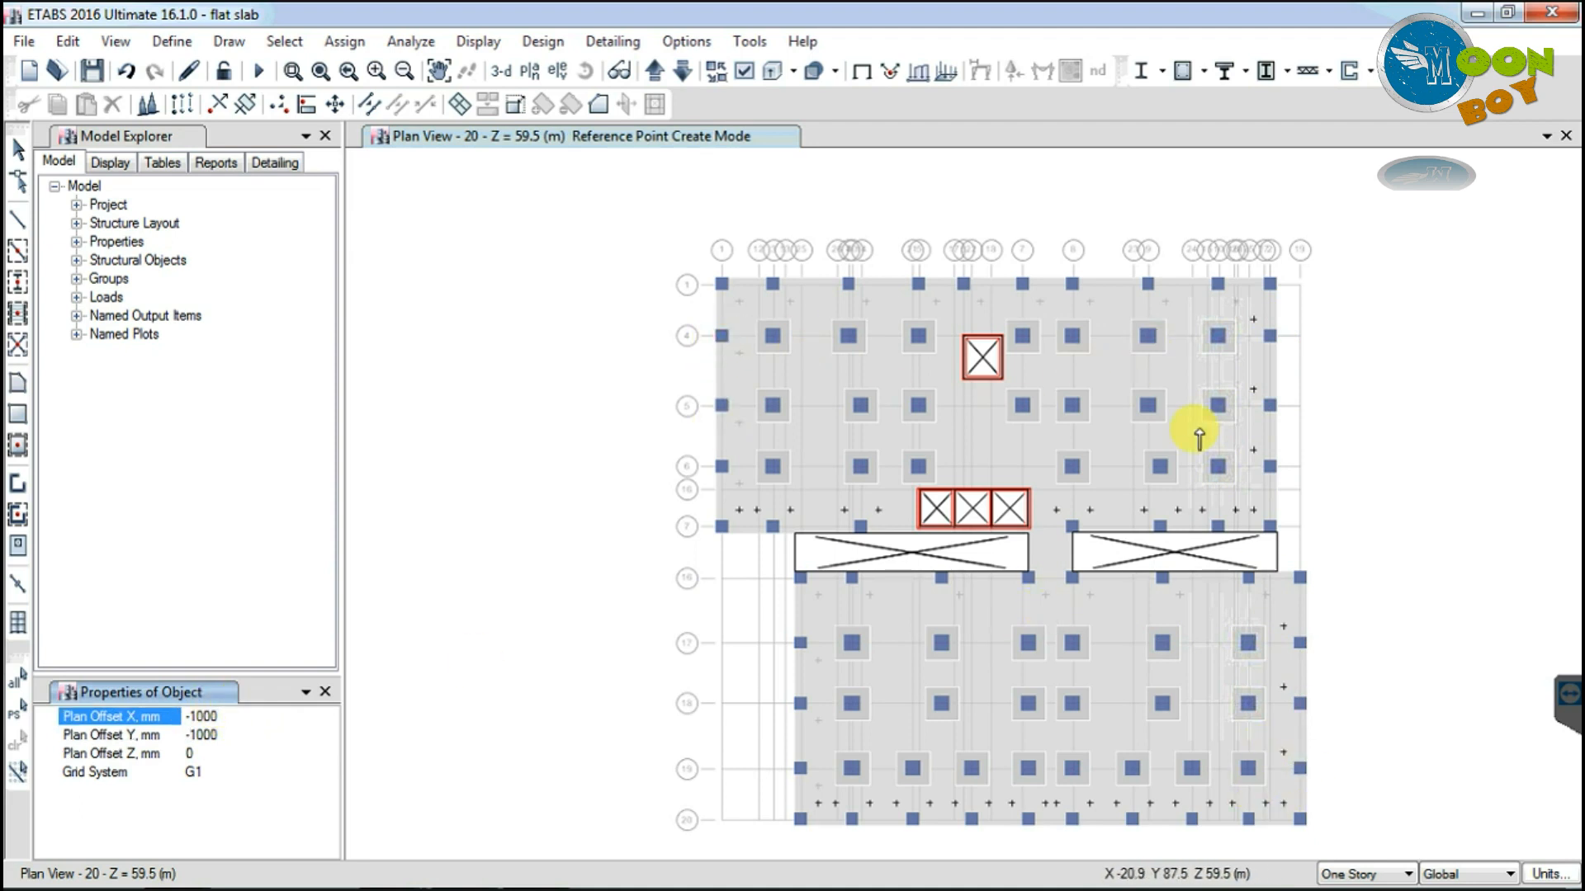
{"action": "left_click", "coordinate": [1148, 283]}
{"action": "left_click", "coordinate": [1218, 284]}
{"action": "left_click", "coordinate": [1270, 285]}
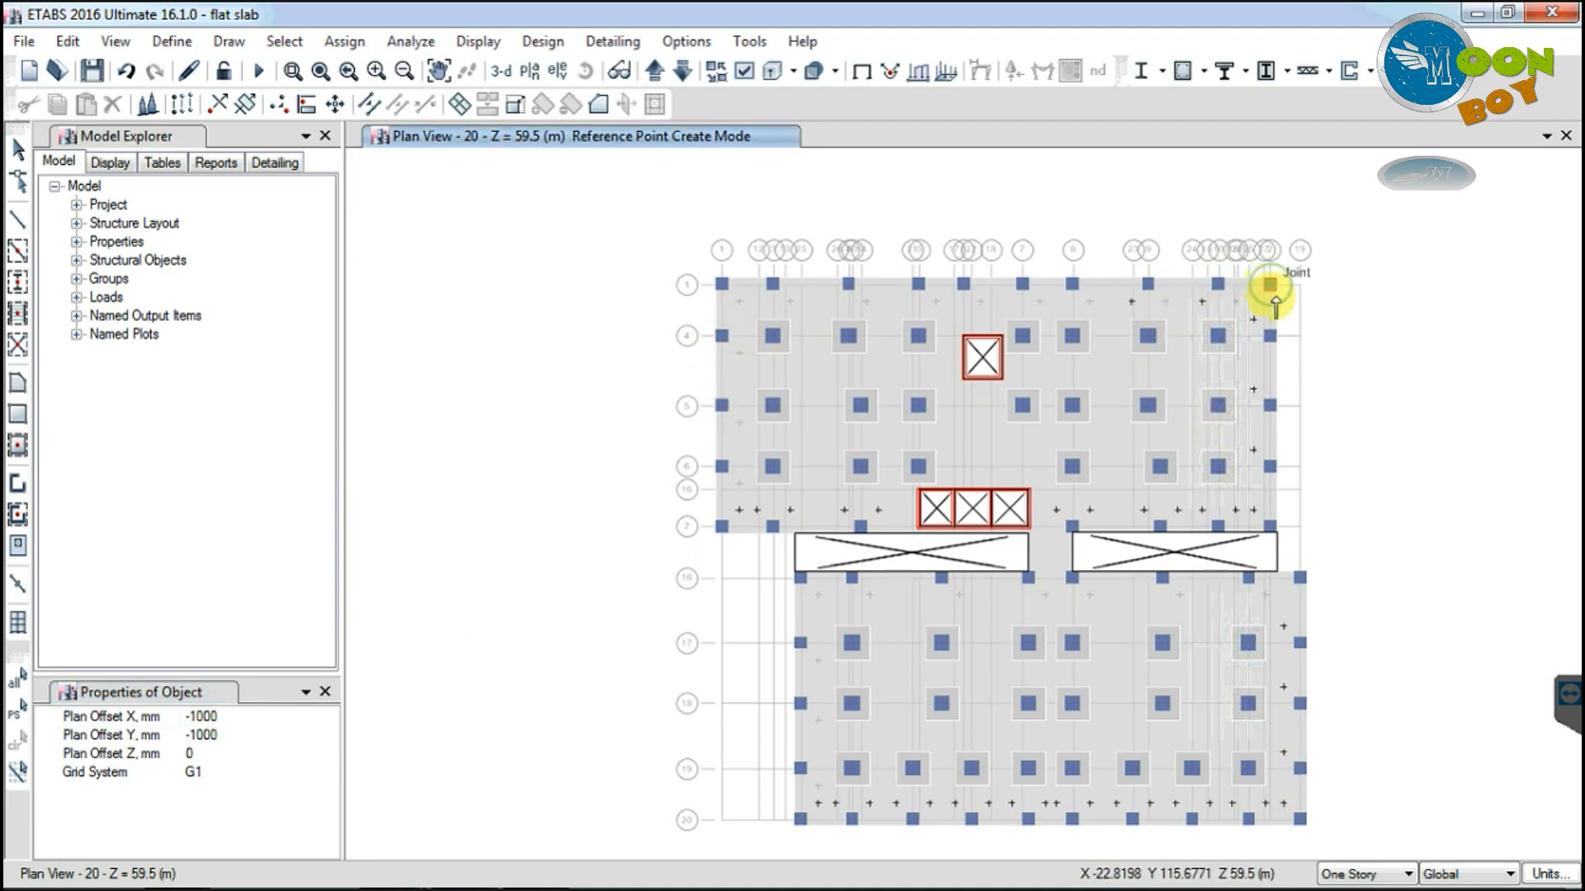
Step: Place reference points at the -1000 mm X and Y offsets from the remaining top-edge columns, stopping before the upper-left corner
{"action": "left_click", "coordinate": [1072, 285]}
{"action": "left_click", "coordinate": [1022, 285]}
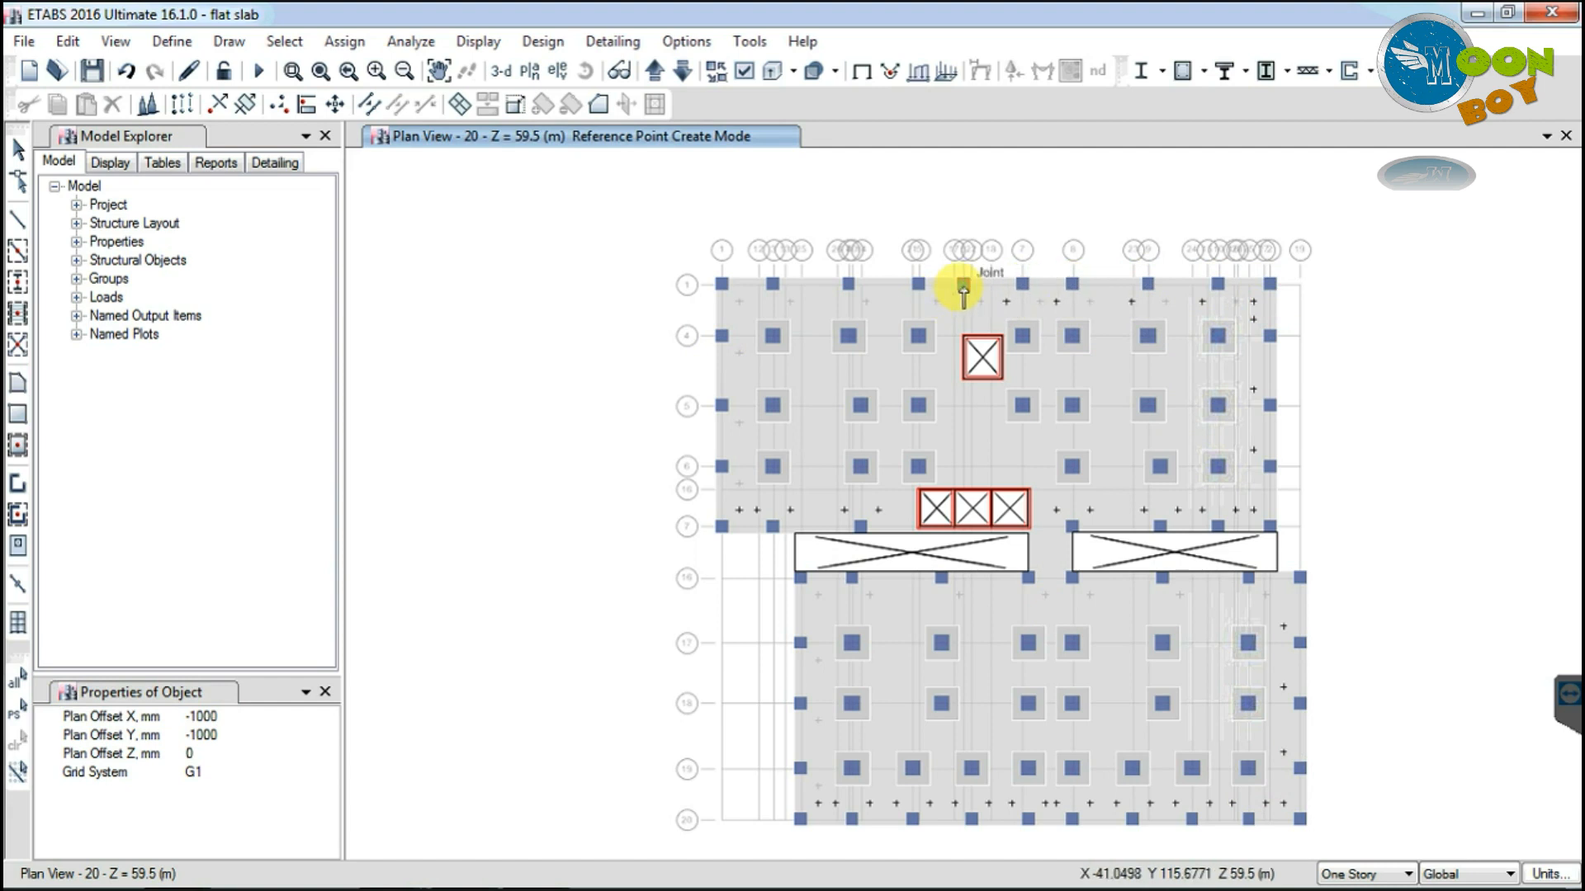
{"action": "left_click", "coordinate": [917, 285]}
{"action": "left_click", "coordinate": [848, 284]}
{"action": "left_click", "coordinate": [773, 285]}
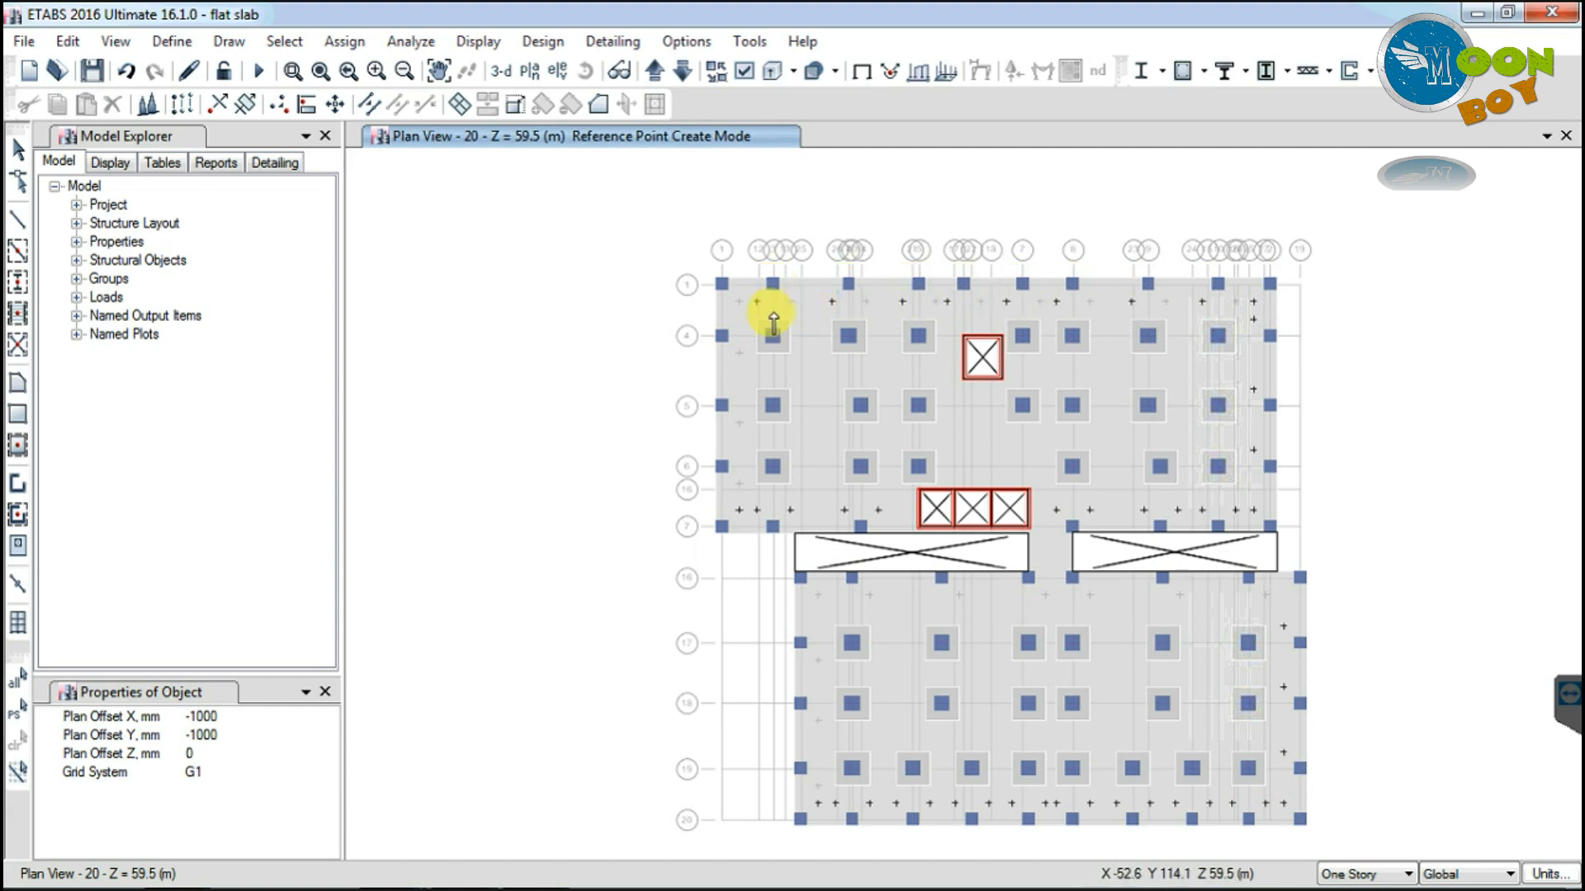
Step: Place reference points at the -1000 mm X and Y offsets from the lower block's right-edge columns and its columns along horizontal grid 16
{"action": "left_click", "coordinate": [191, 736]}
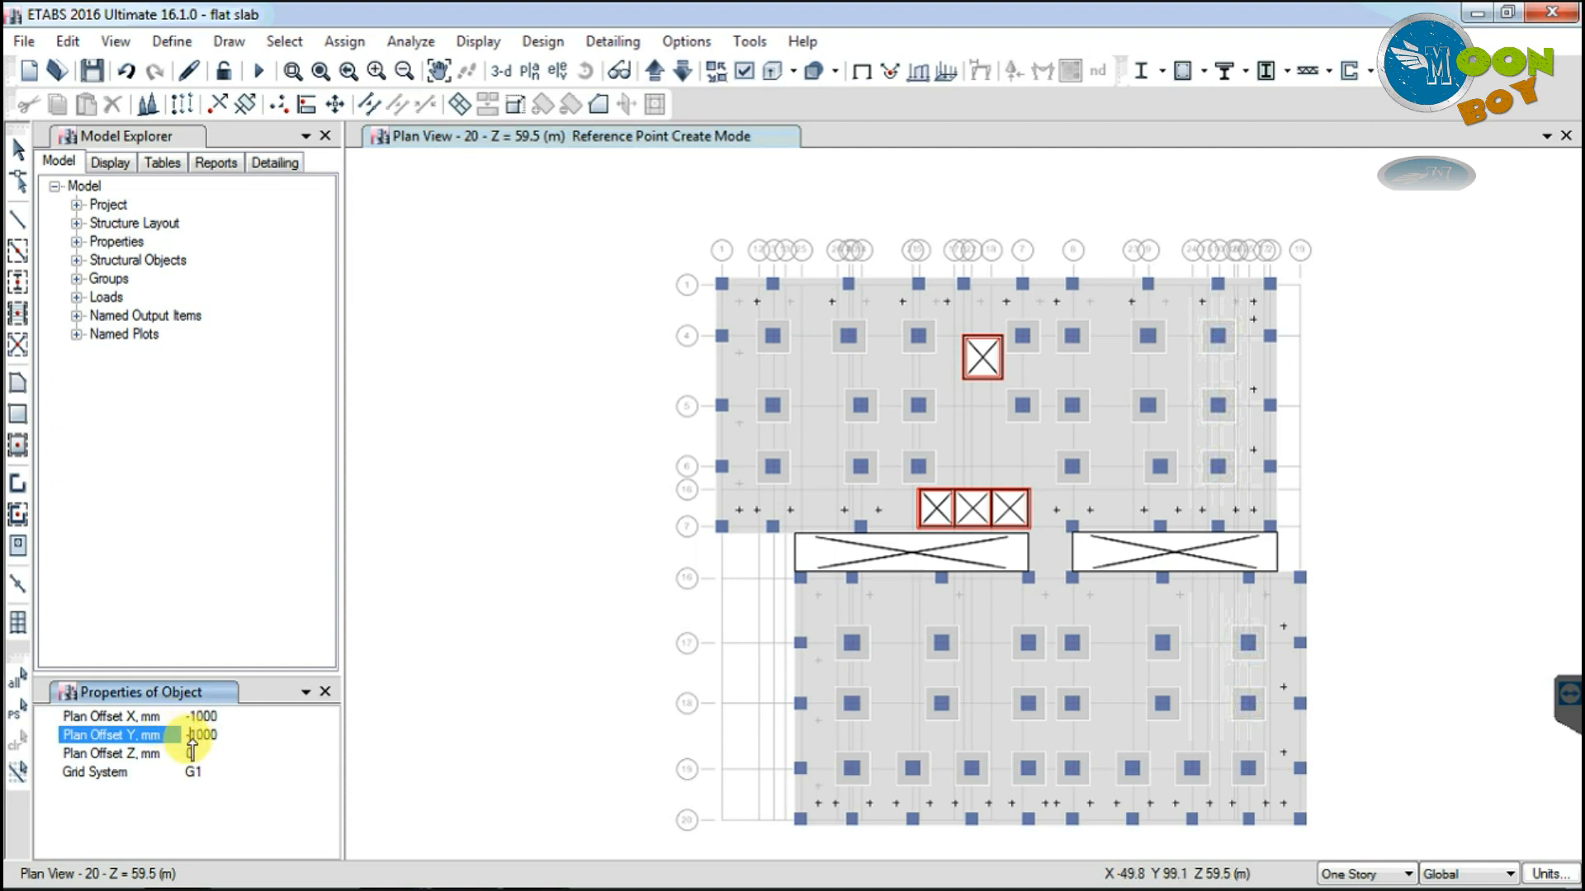
{"action": "left_click", "coordinate": [192, 716]}
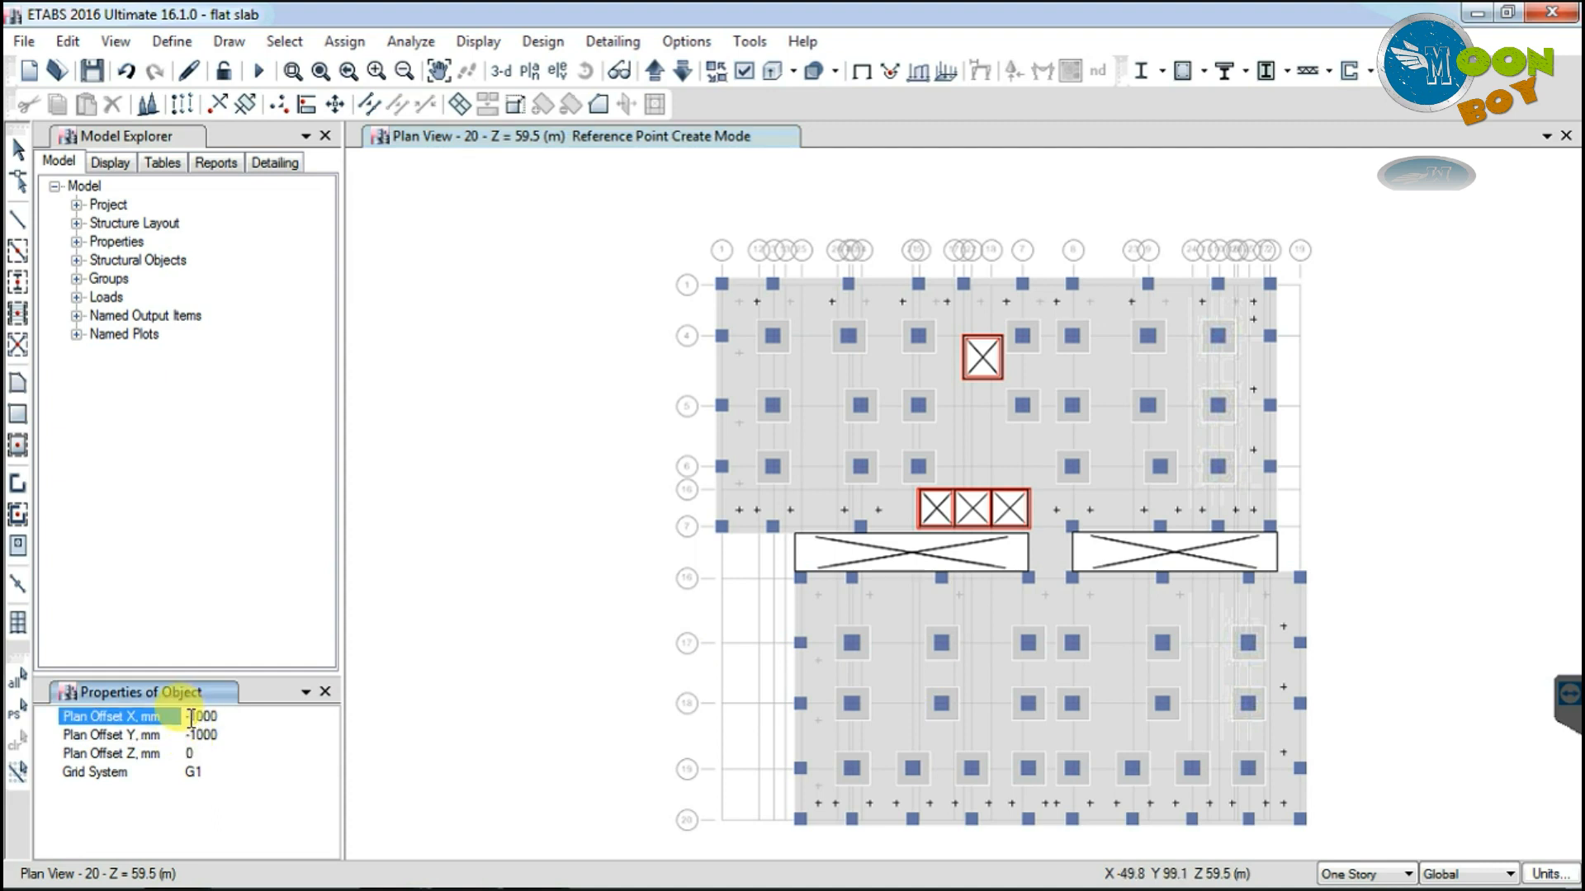
{"action": "left_click", "coordinate": [1301, 644]}
{"action": "left_click", "coordinate": [1399, 607]}
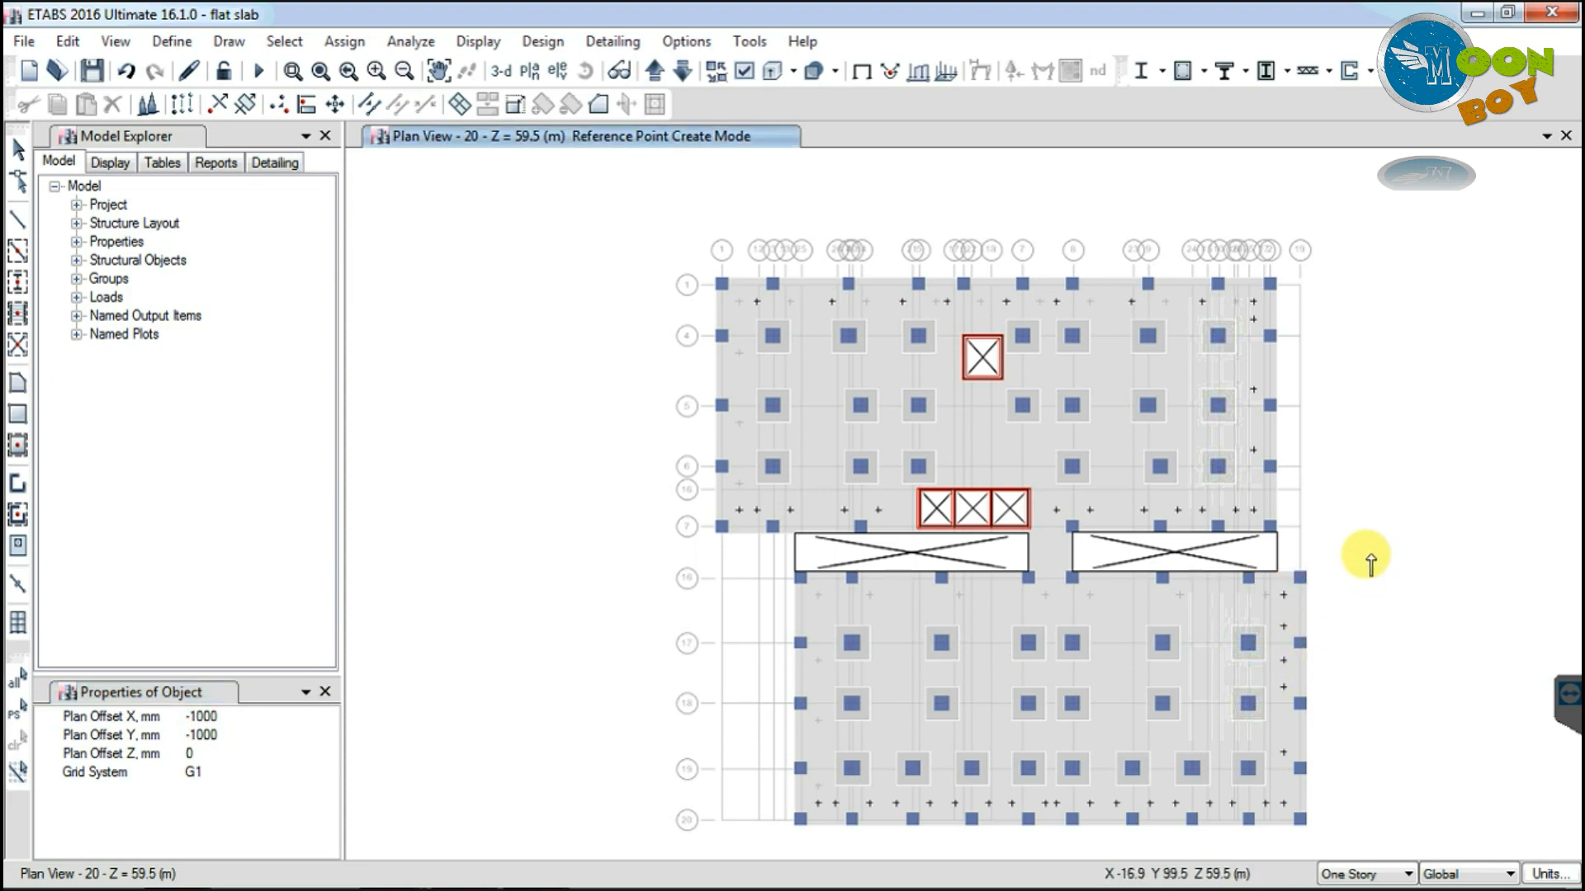
{"action": "left_click", "coordinate": [1248, 577]}
{"action": "left_click", "coordinate": [1162, 577]}
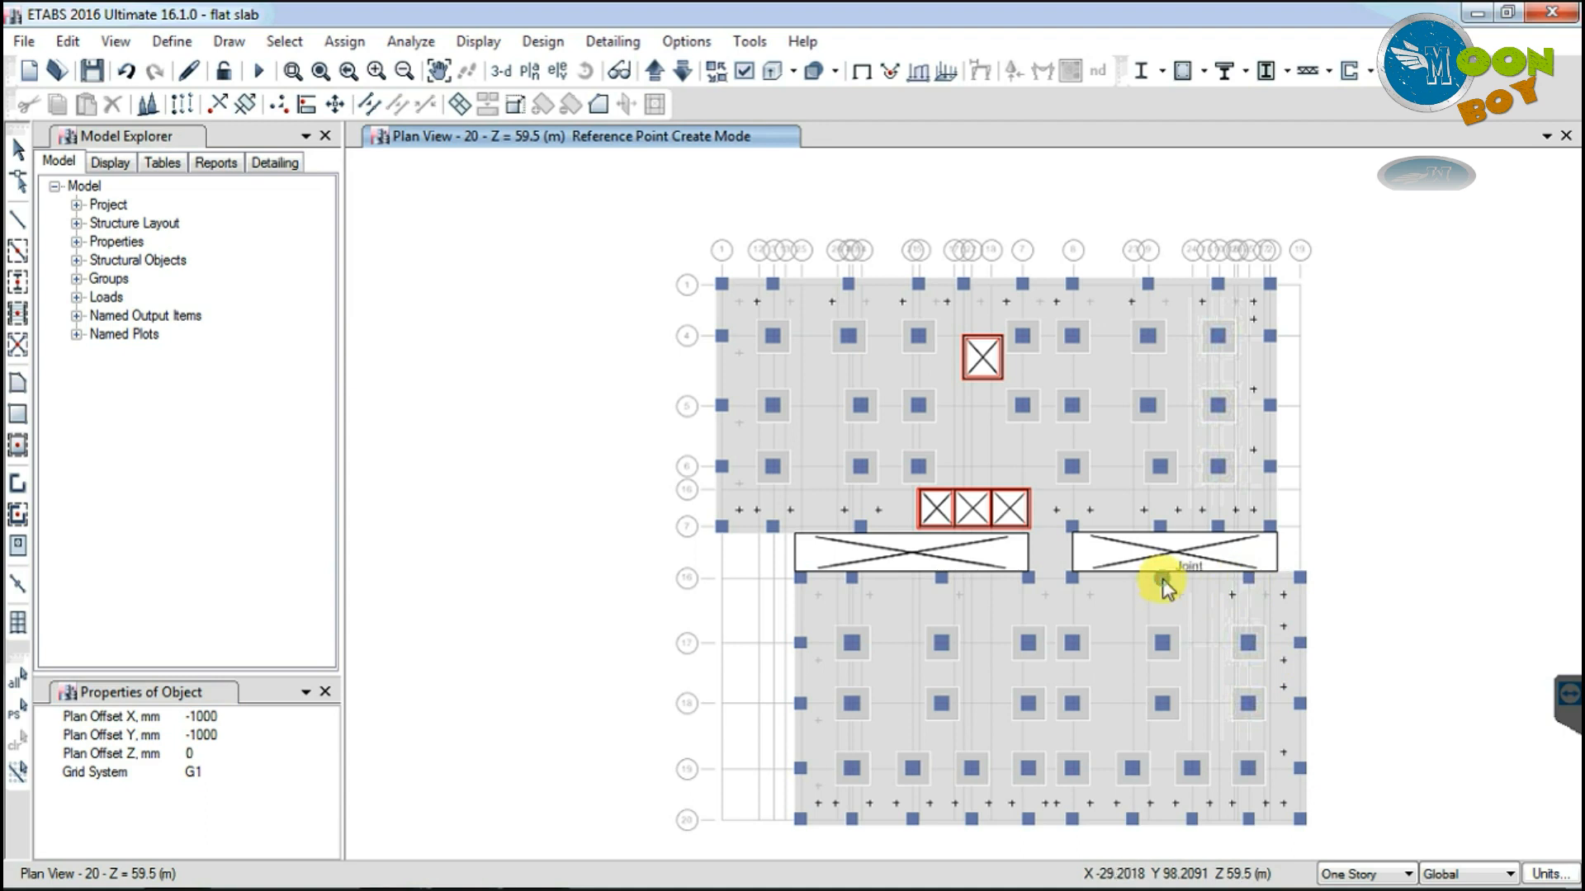
{"action": "left_click", "coordinate": [1026, 577]}
{"action": "left_click", "coordinate": [940, 576]}
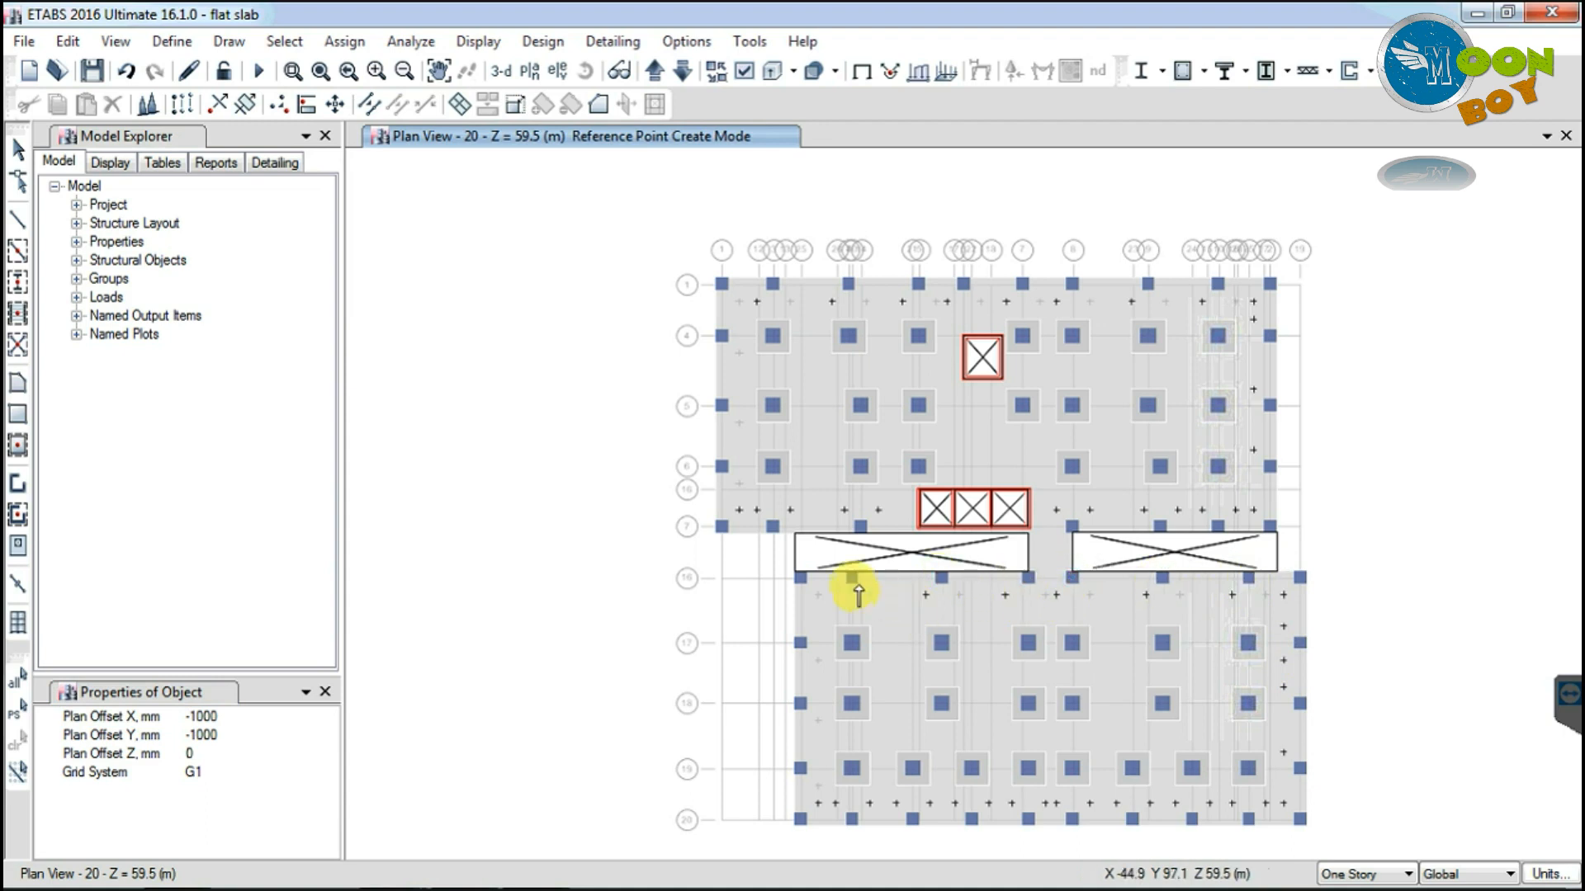
{"action": "left_click", "coordinate": [1299, 766]}
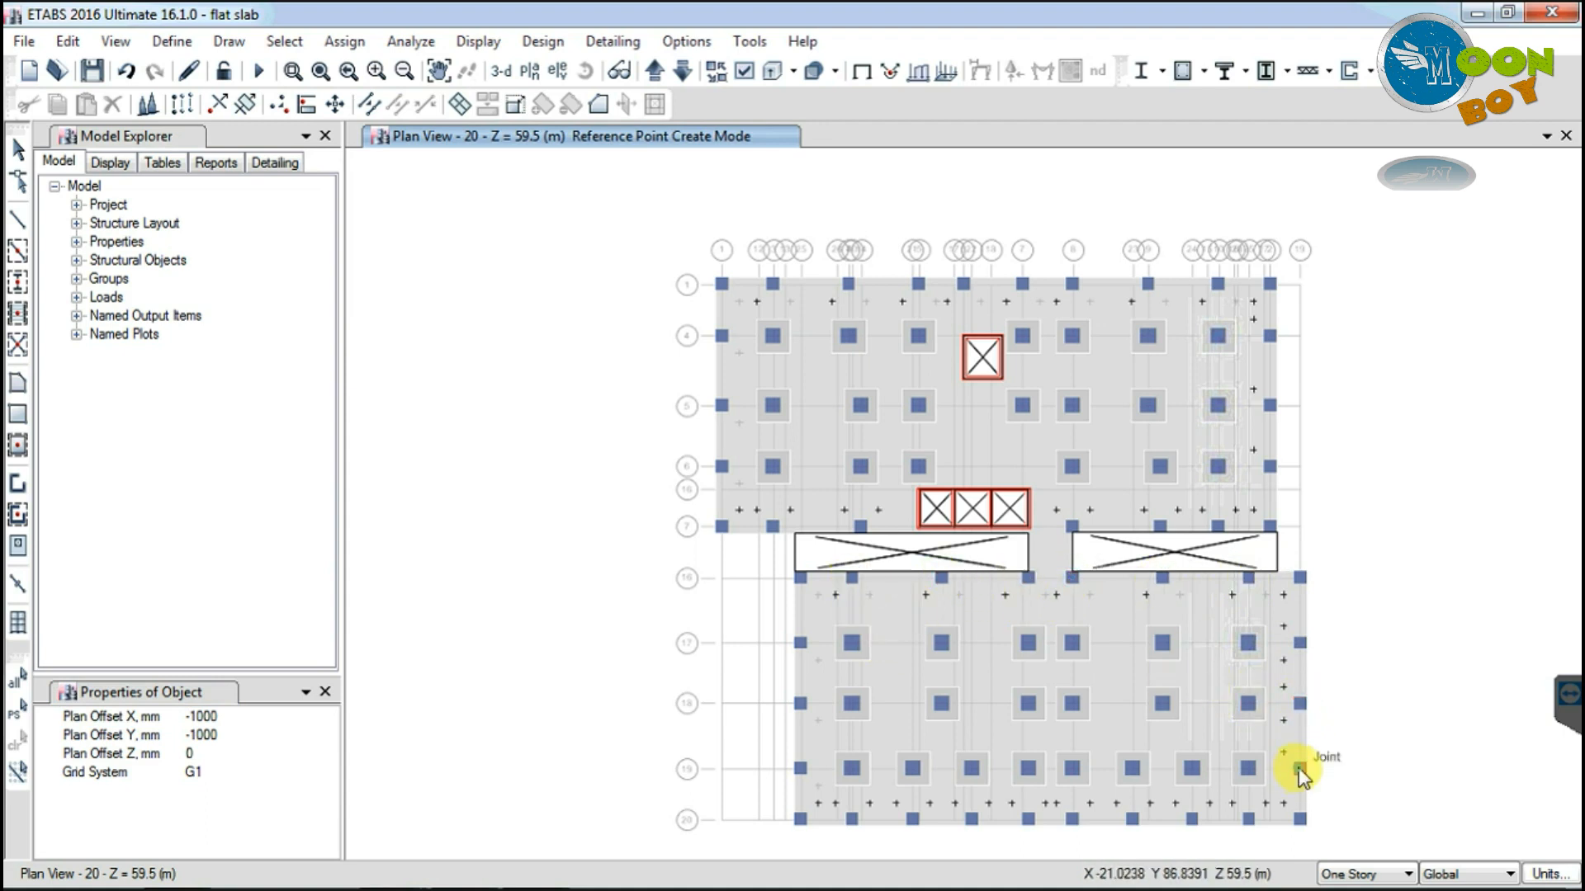
Step: Set both X and Y plan offsets to 1000 mm and place reference points from the left-edge columns on horizontal grids 17, 18 and 19
{"action": "left_click", "coordinate": [175, 717]}
{"action": "left_click", "coordinate": [239, 735]}
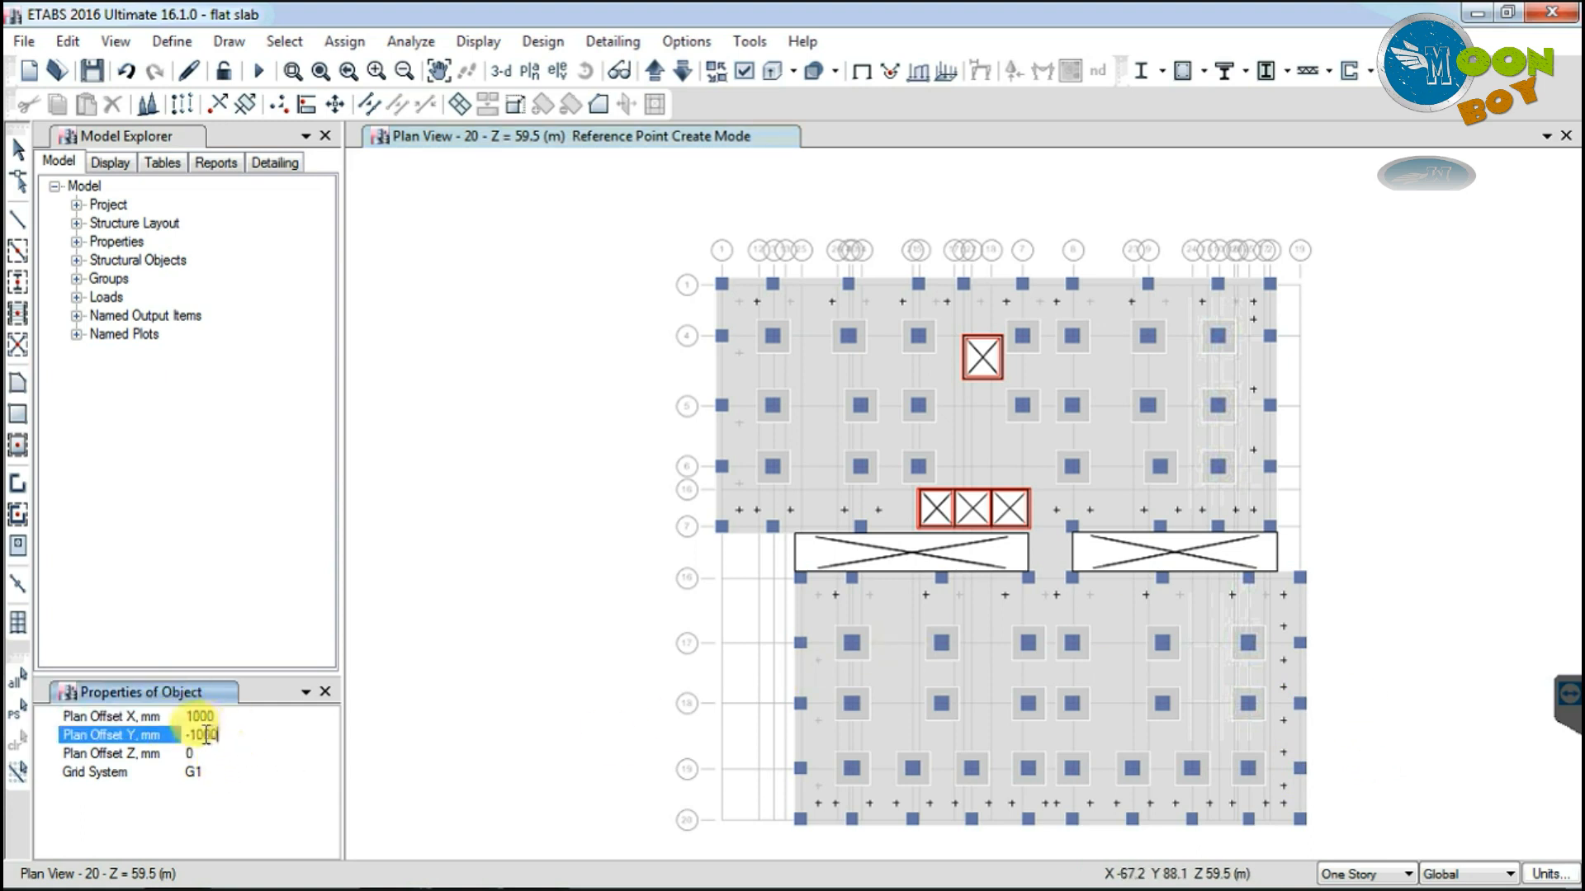
{"action": "key", "text": "BackSpace"}
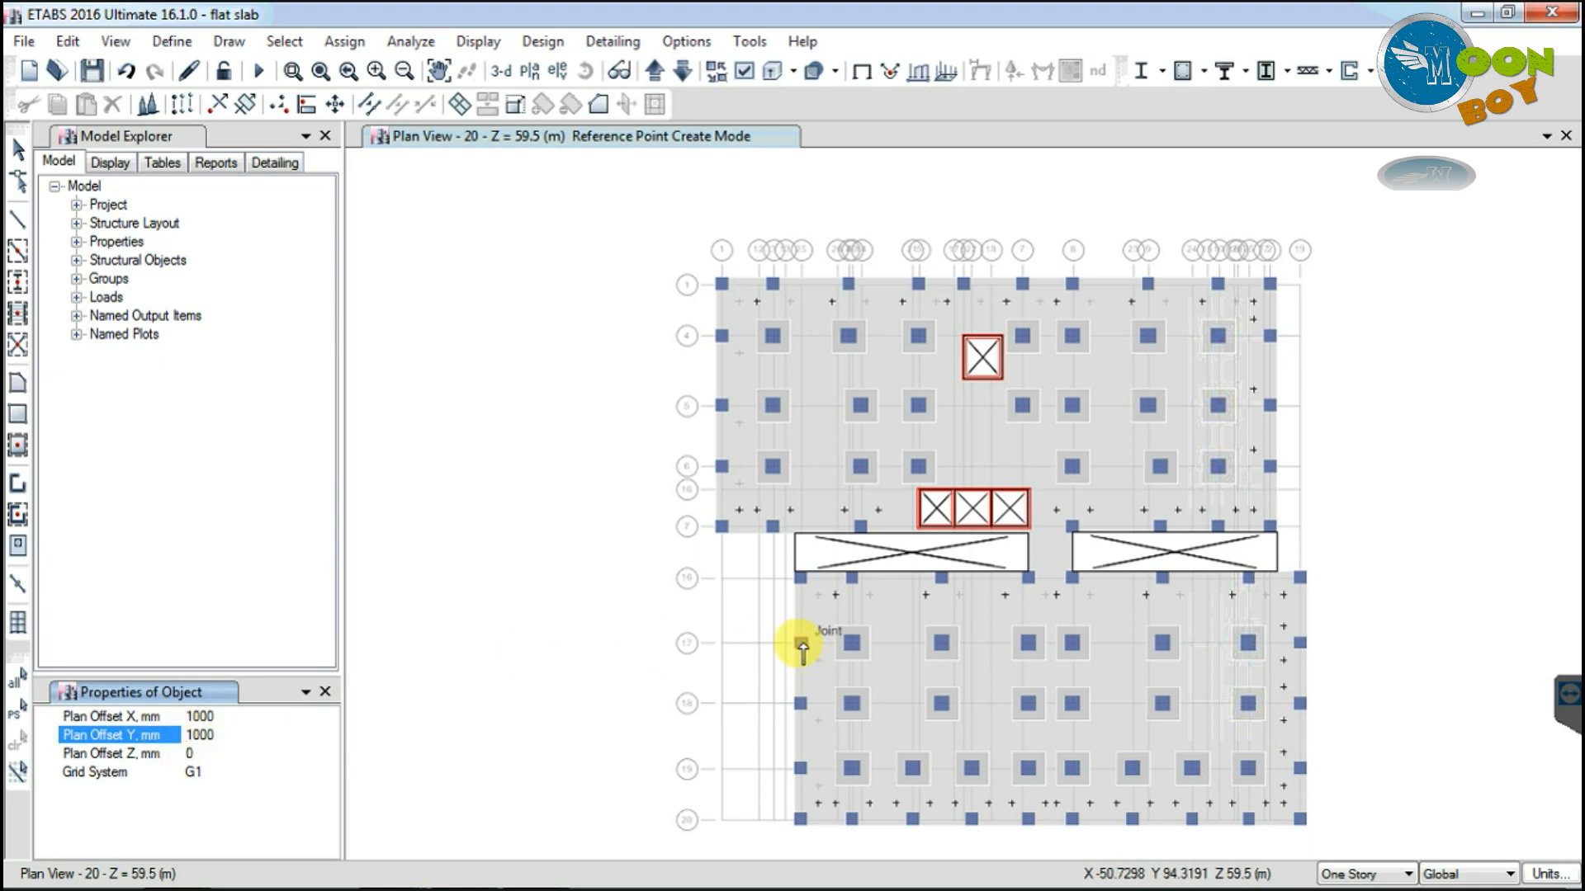
{"action": "left_click", "coordinate": [243, 718]}
{"action": "left_click", "coordinate": [801, 644]}
{"action": "left_click", "coordinate": [800, 704]}
{"action": "left_click", "coordinate": [801, 768]}
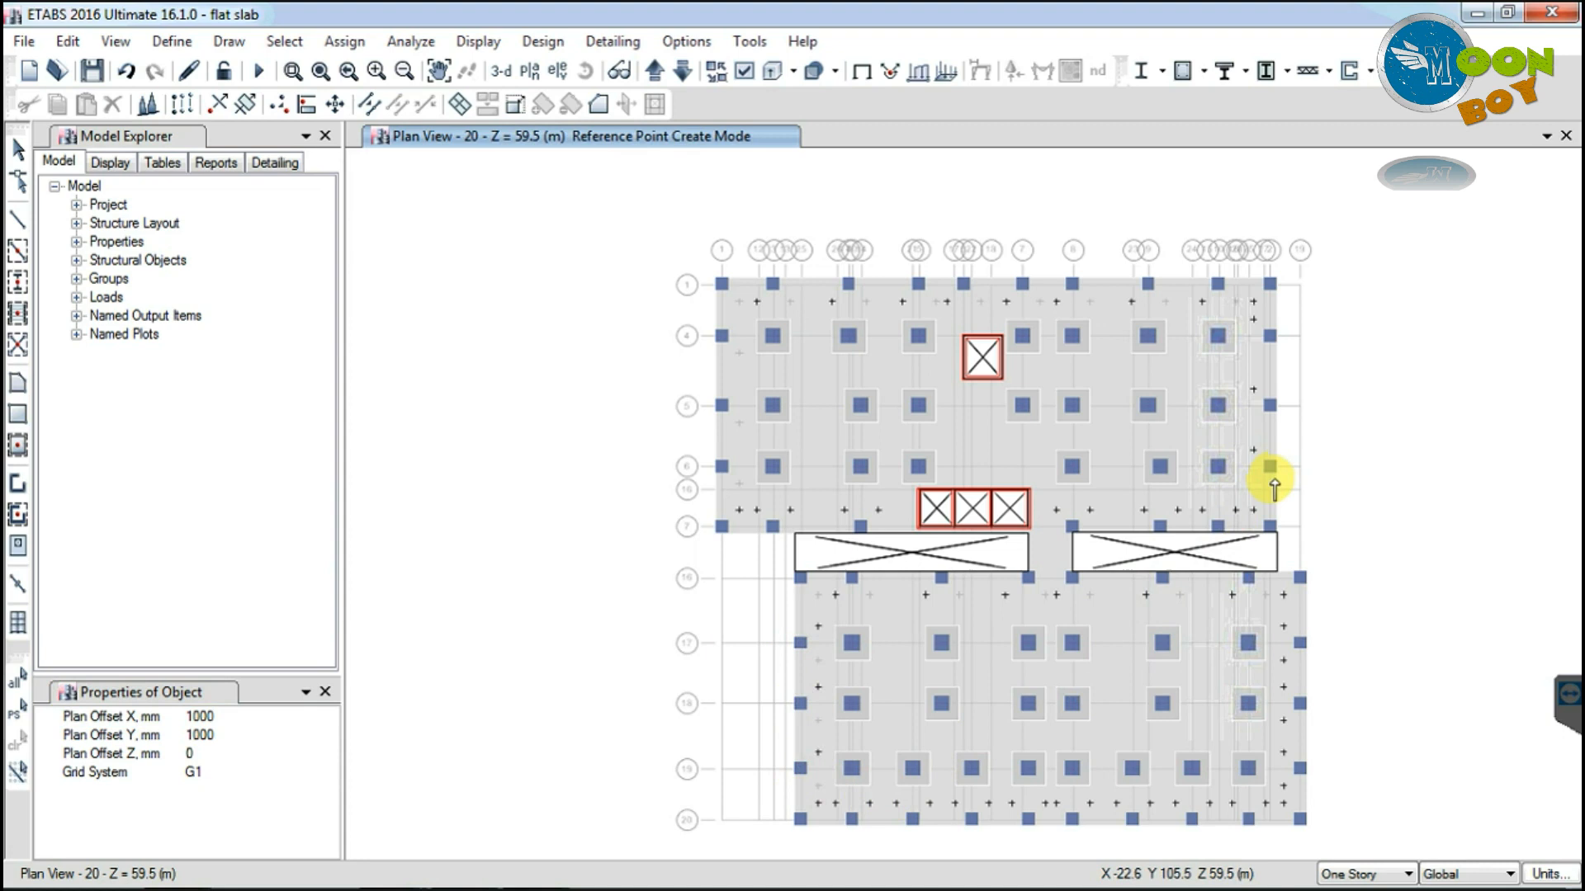
Step: Set both X and Y plan offsets to -1000 mm and place reference points from the upper block's right-edge columns
{"action": "left_click", "coordinate": [190, 734]}
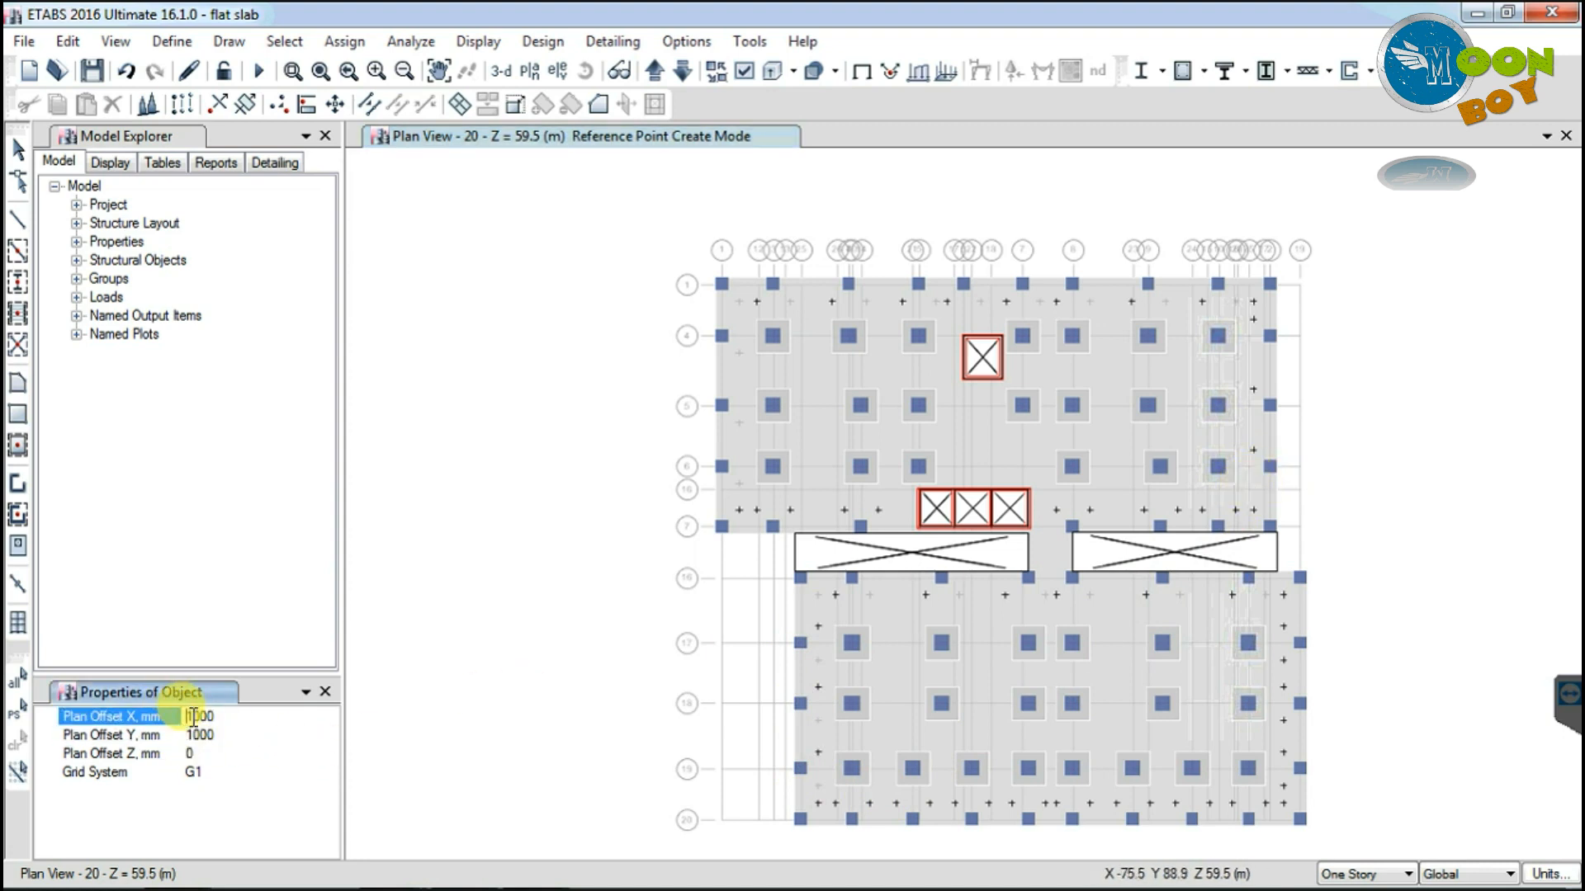
{"action": "type", "text": "-"}
{"action": "key", "text": "Return"}
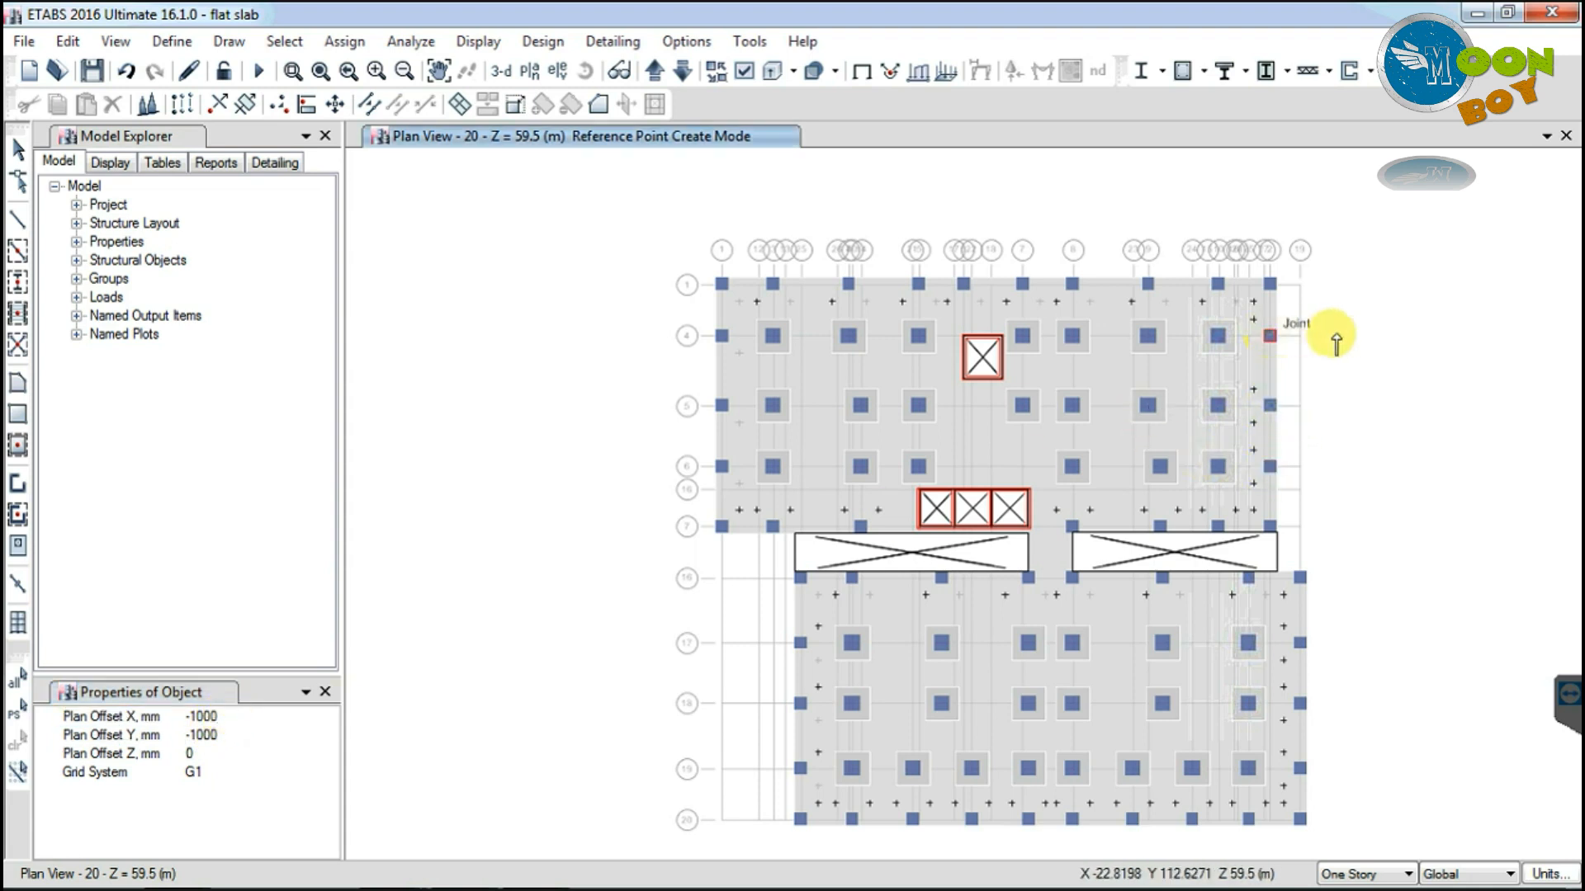
Step: Set both X and Y plan offsets to 1000 mm and place reference points from the upper block's left-edge columns on horizontal grids 6 and 5
{"action": "left_click", "coordinate": [192, 735]}
{"action": "key", "text": "BackSpace"}
{"action": "left_click", "coordinate": [221, 715]}
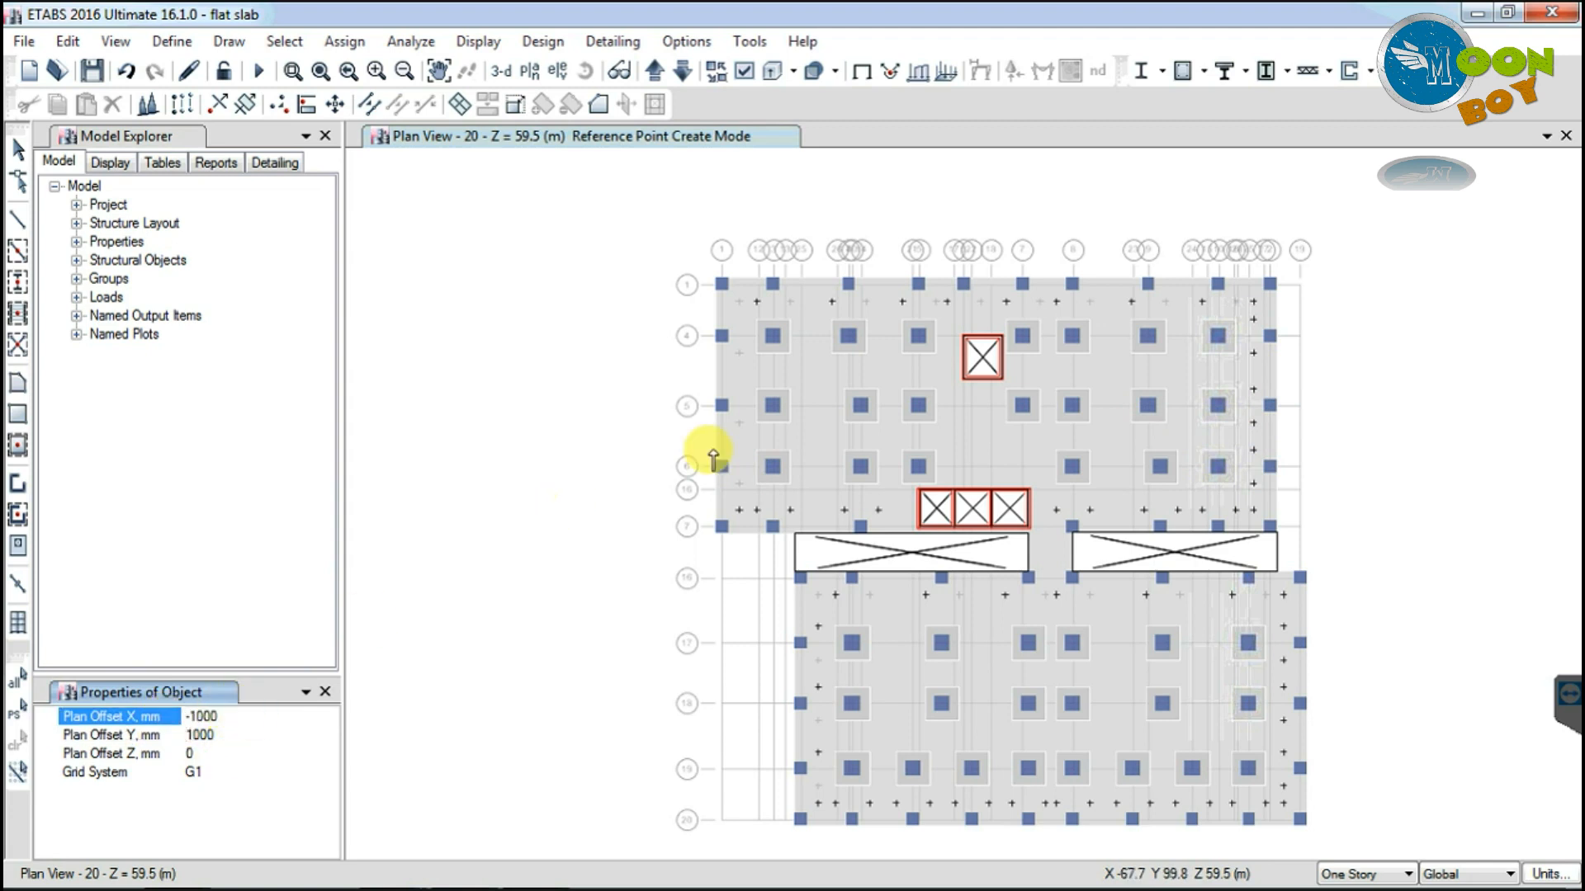
{"action": "left_click", "coordinate": [722, 466]}
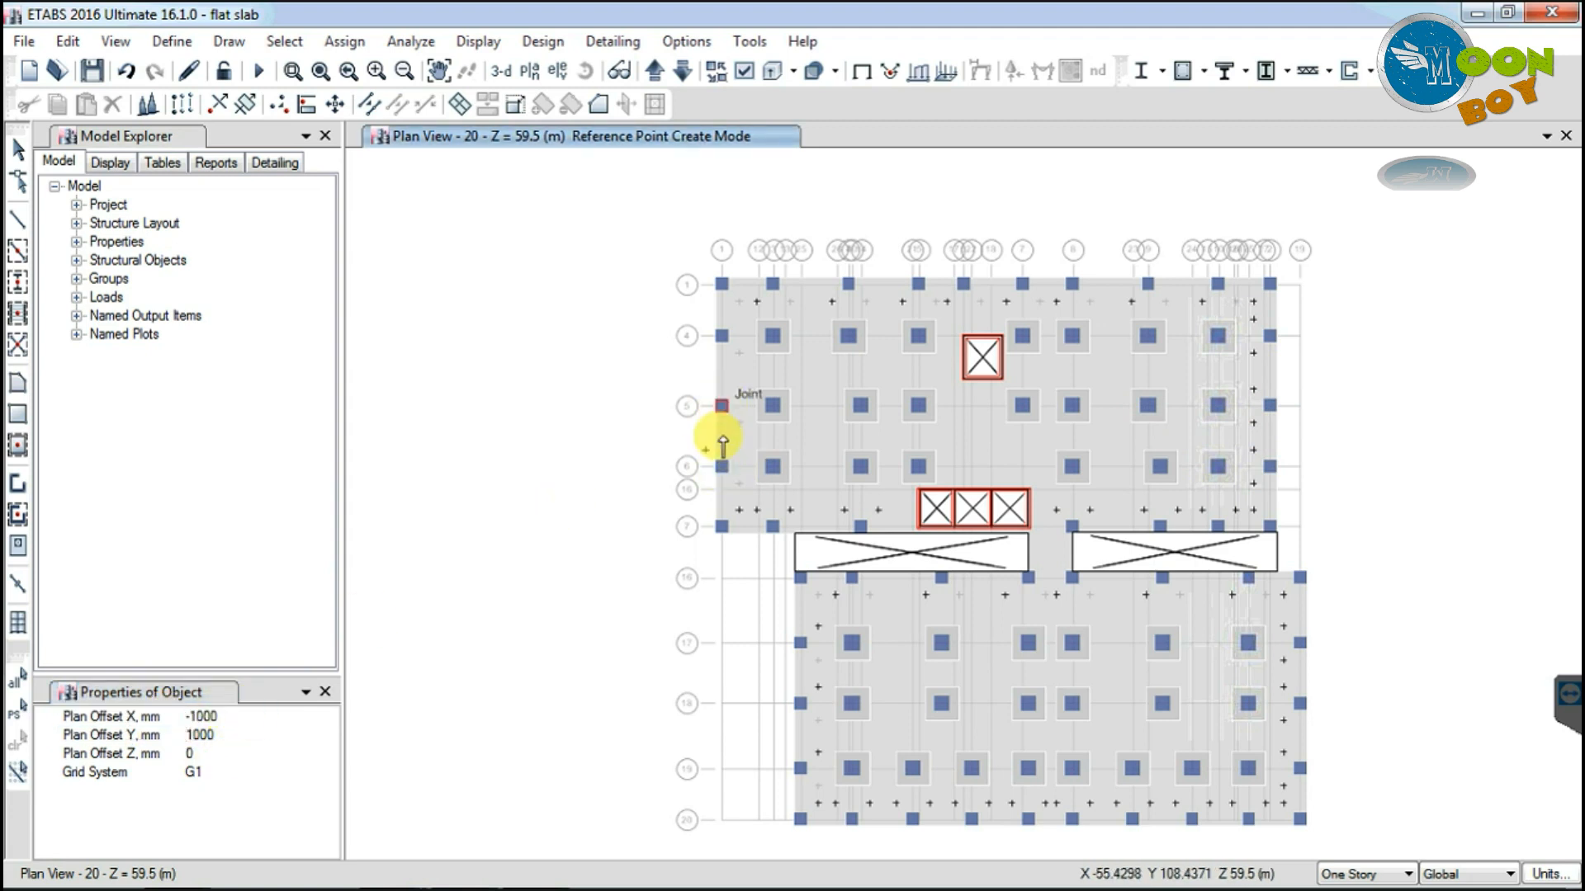
{"action": "left_click", "coordinate": [191, 716]}
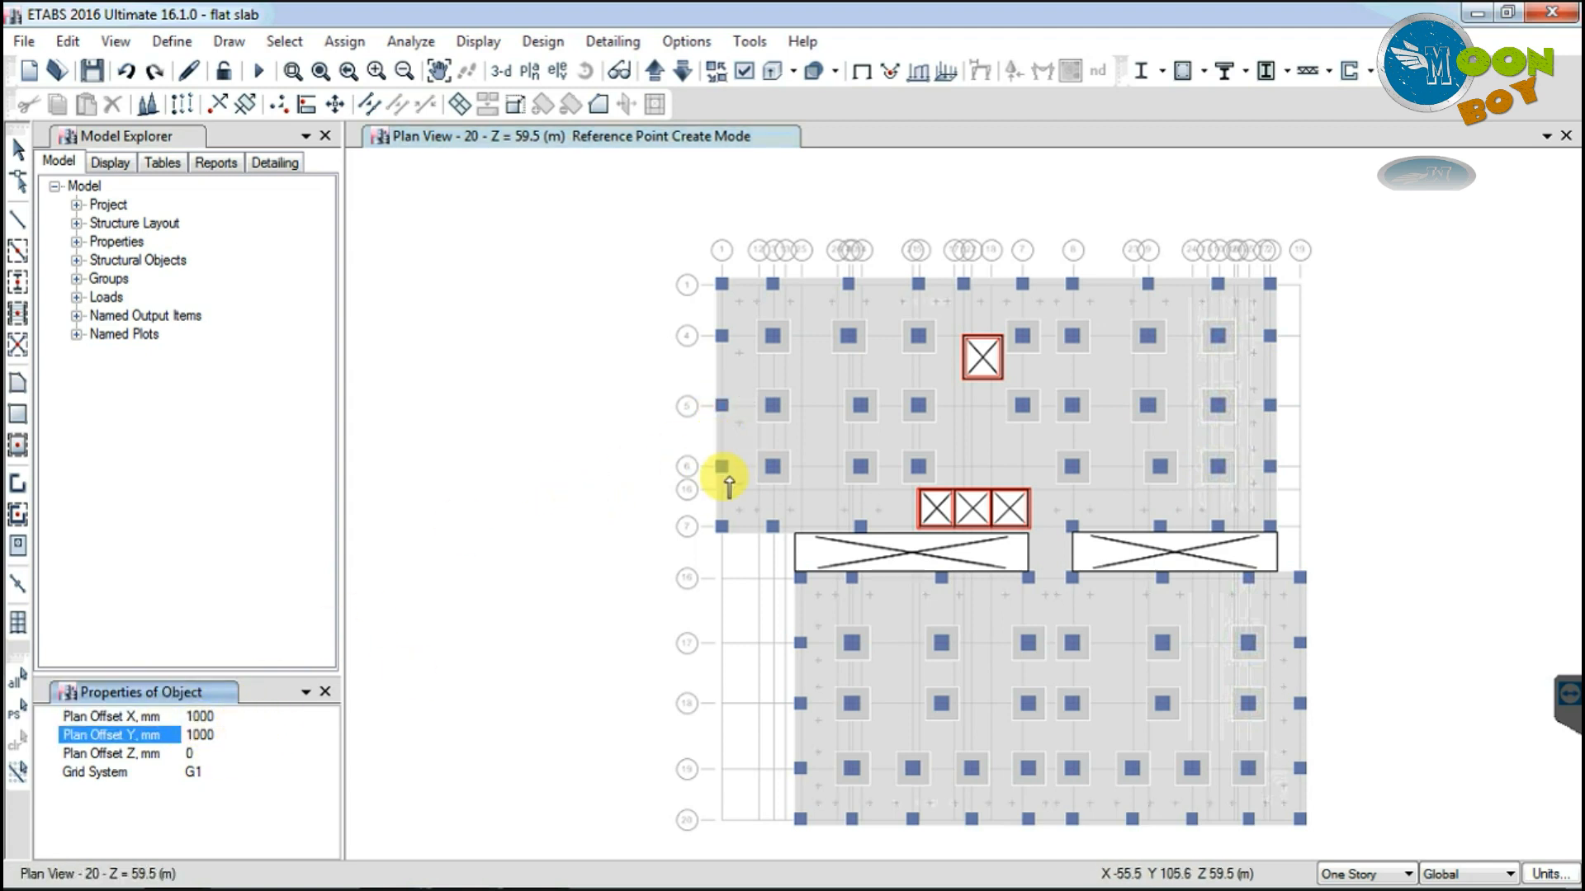
{"action": "left_click", "coordinate": [720, 466]}
{"action": "left_click", "coordinate": [722, 406]}
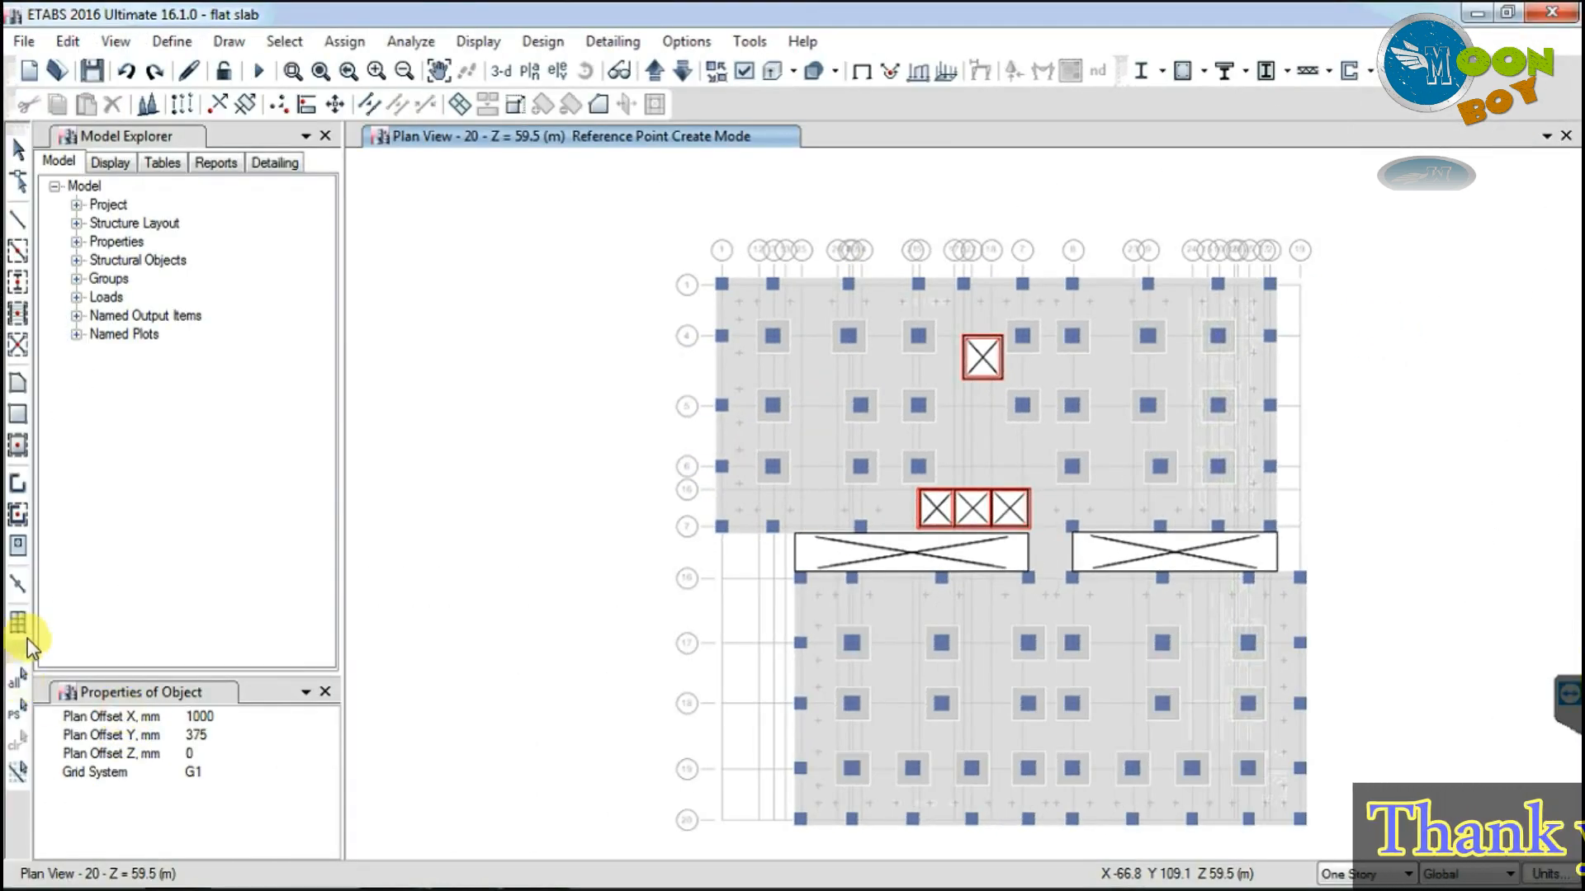
Step: Leave reference point drawing and enable snapping to grid intersections, edges, and line ends and midpoints
{"action": "left_click", "coordinate": [18, 151]}
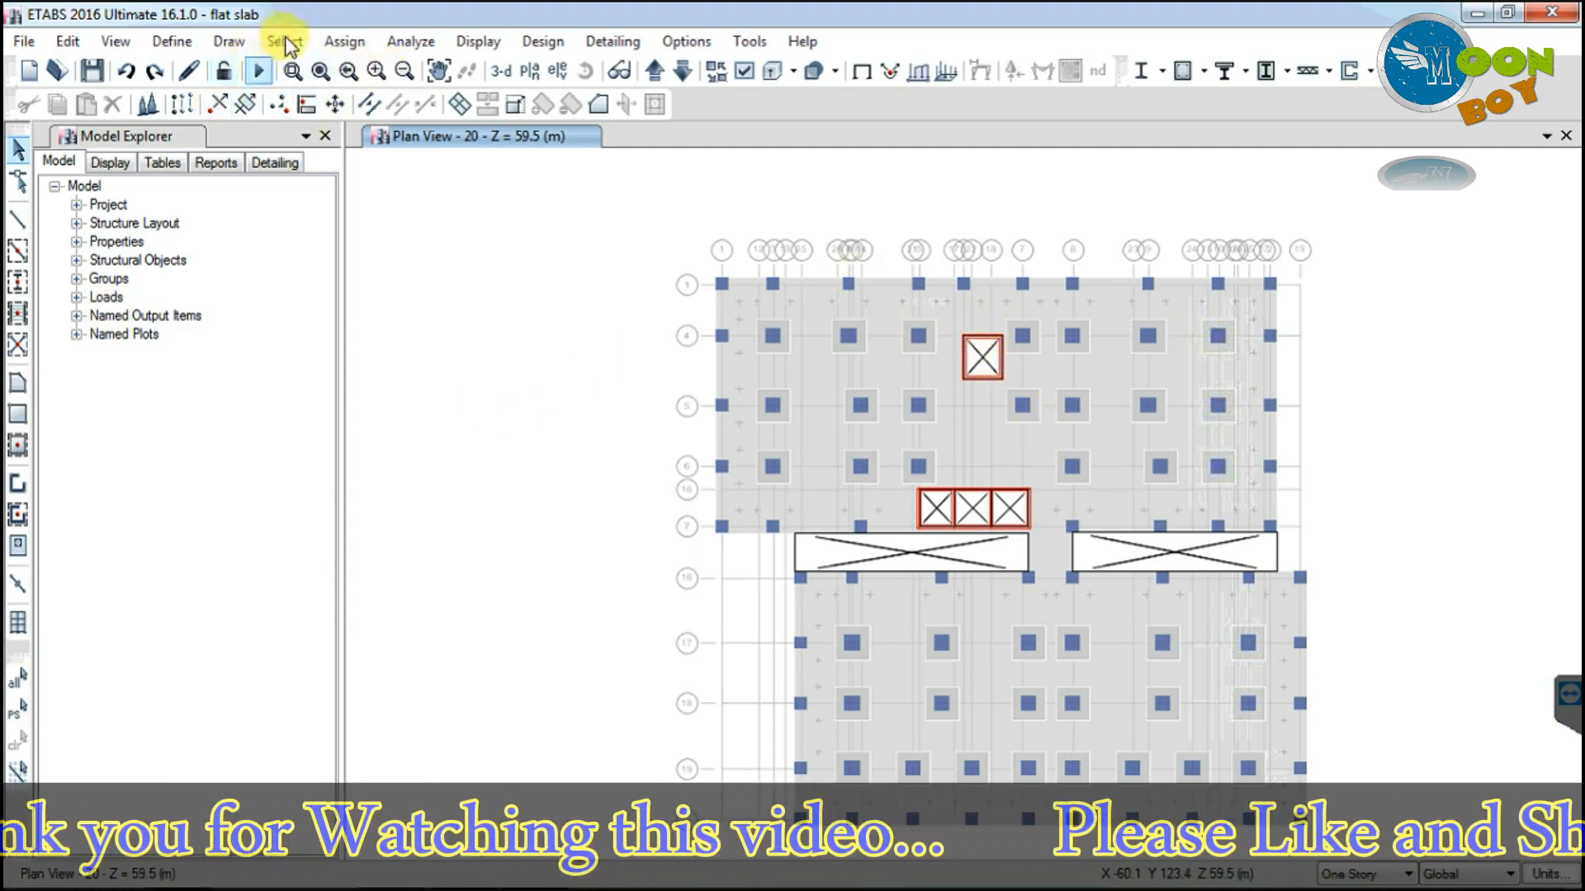
{"action": "left_click", "coordinate": [240, 45]}
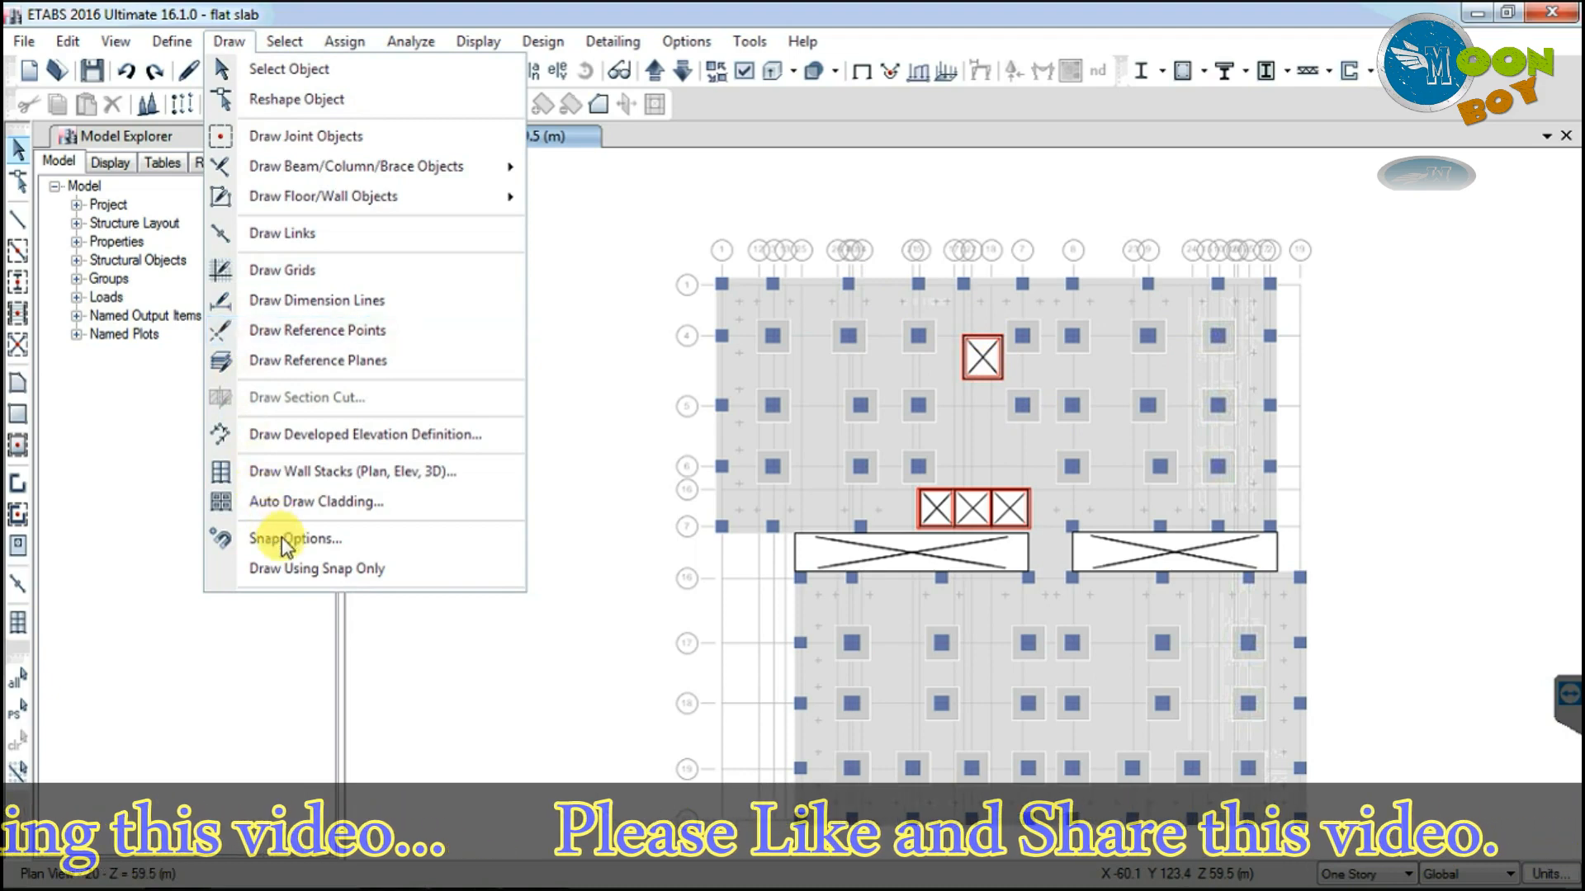
{"action": "left_click", "coordinate": [307, 534]}
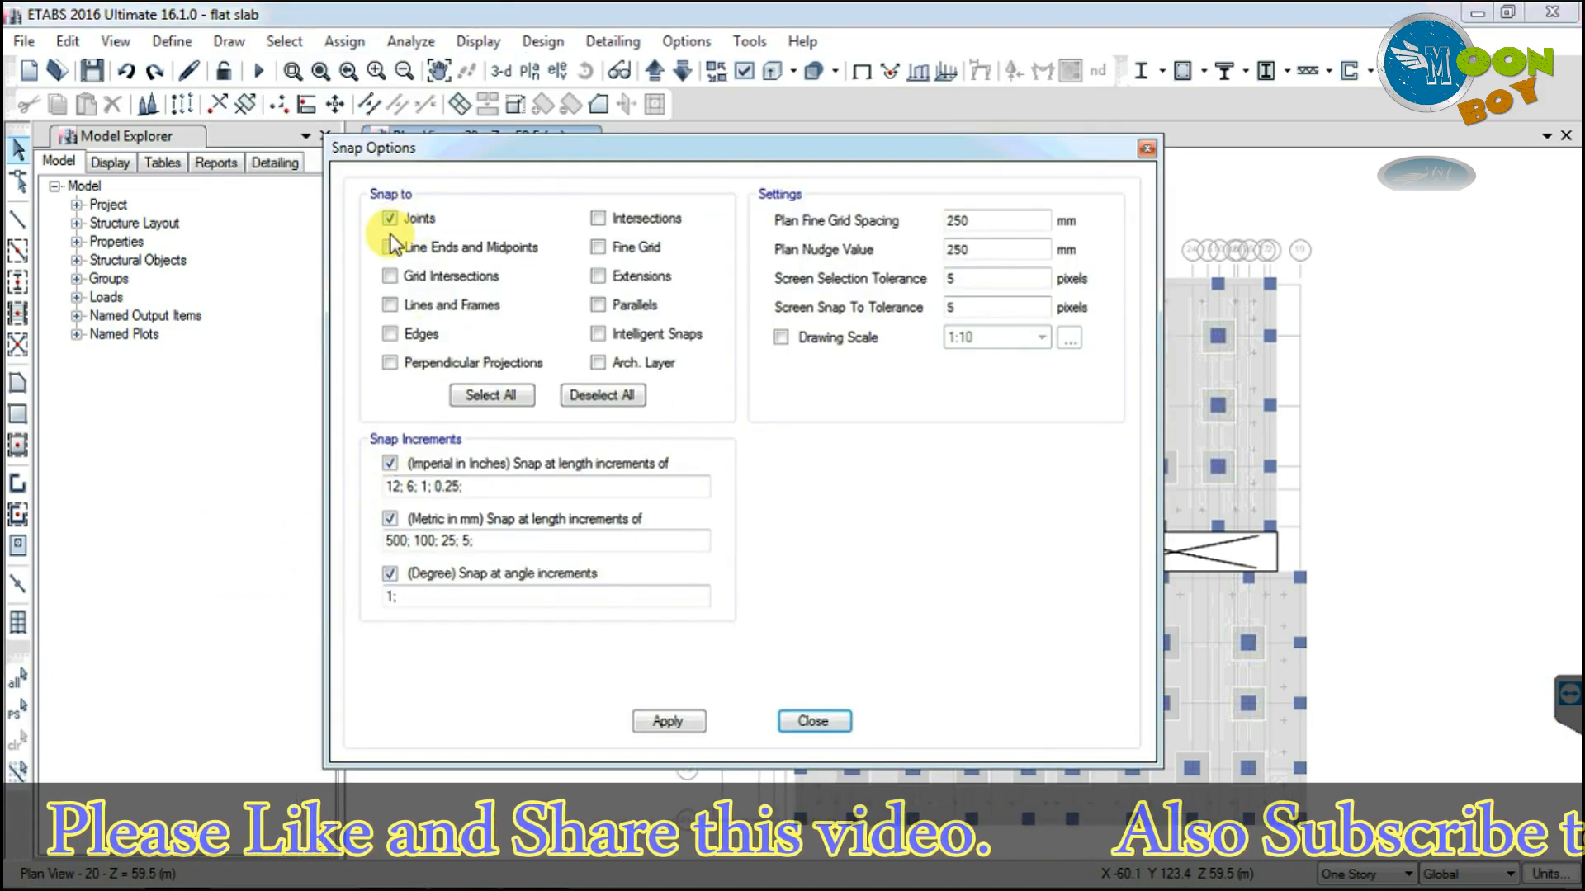
{"action": "left_click", "coordinate": [389, 275]}
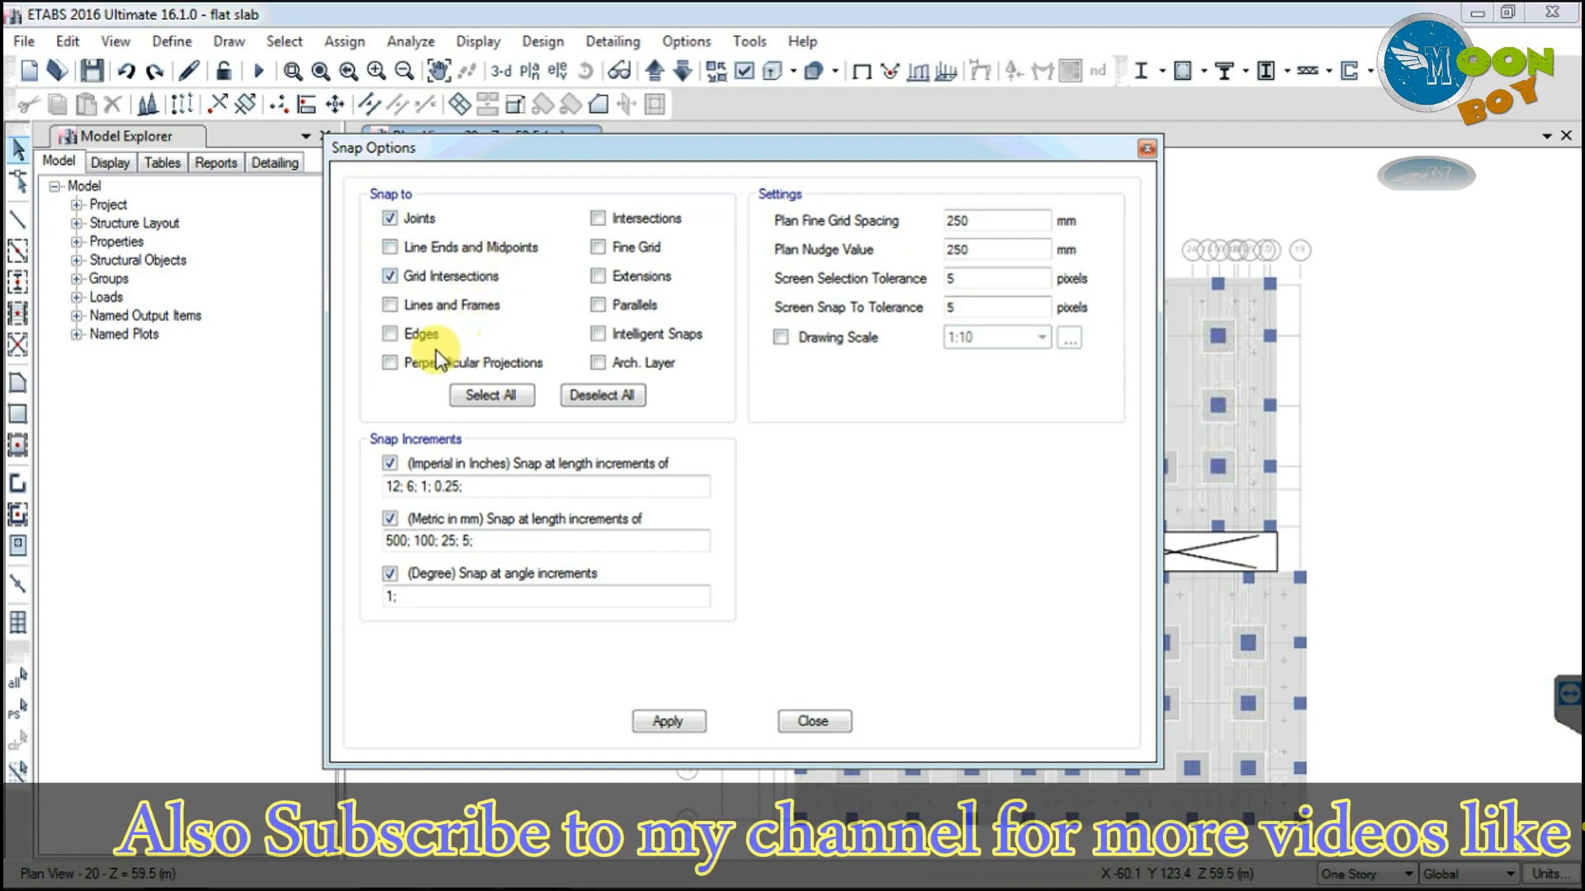
{"action": "left_click", "coordinate": [401, 338]}
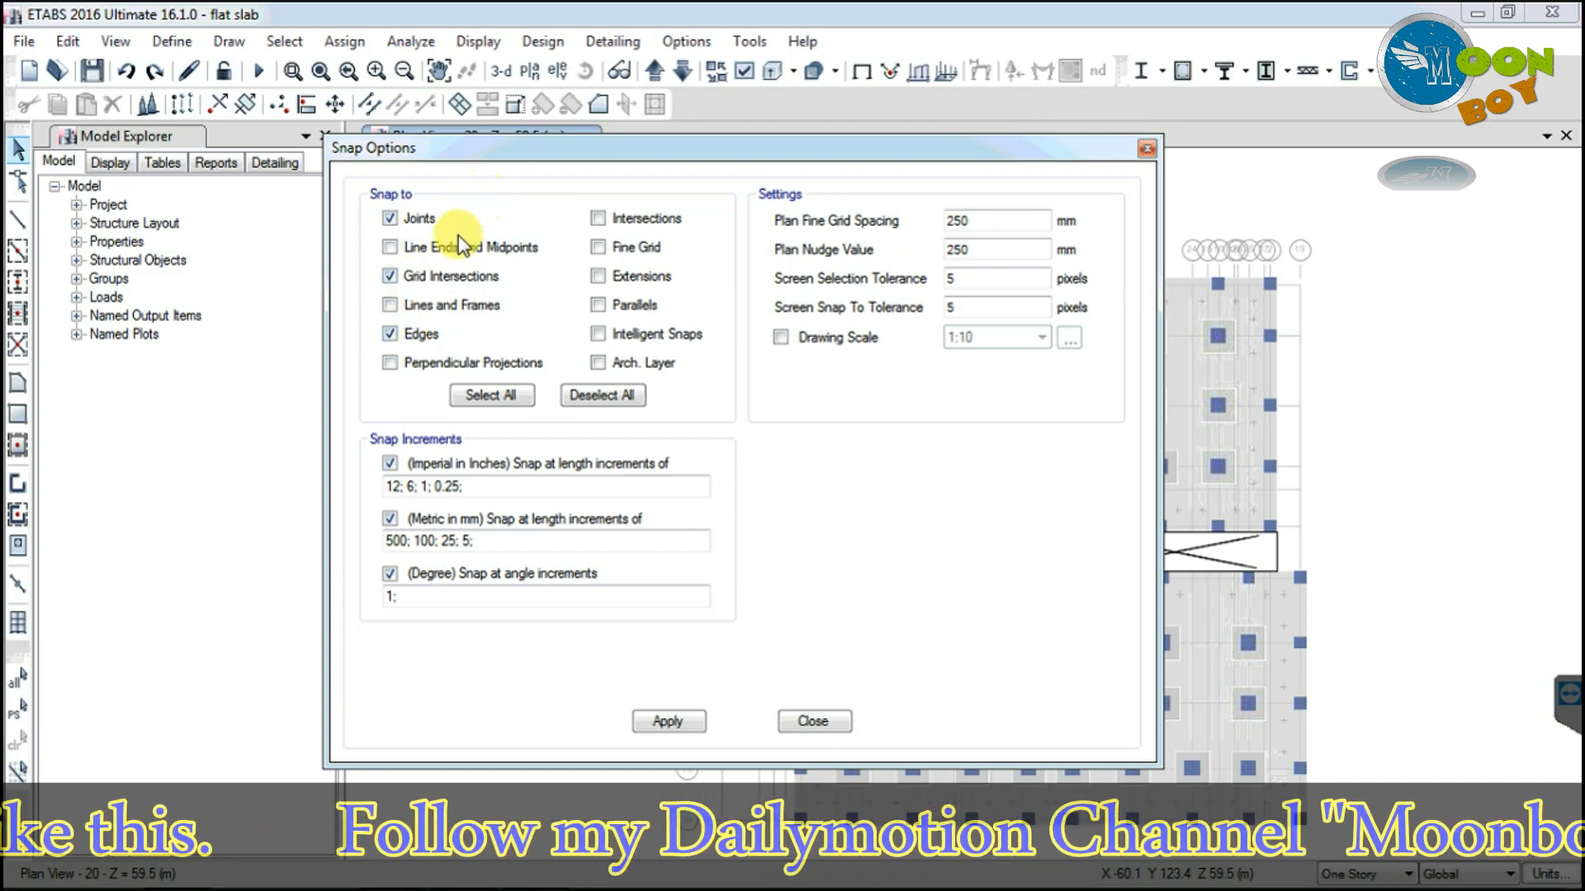
{"action": "left_click", "coordinate": [390, 247]}
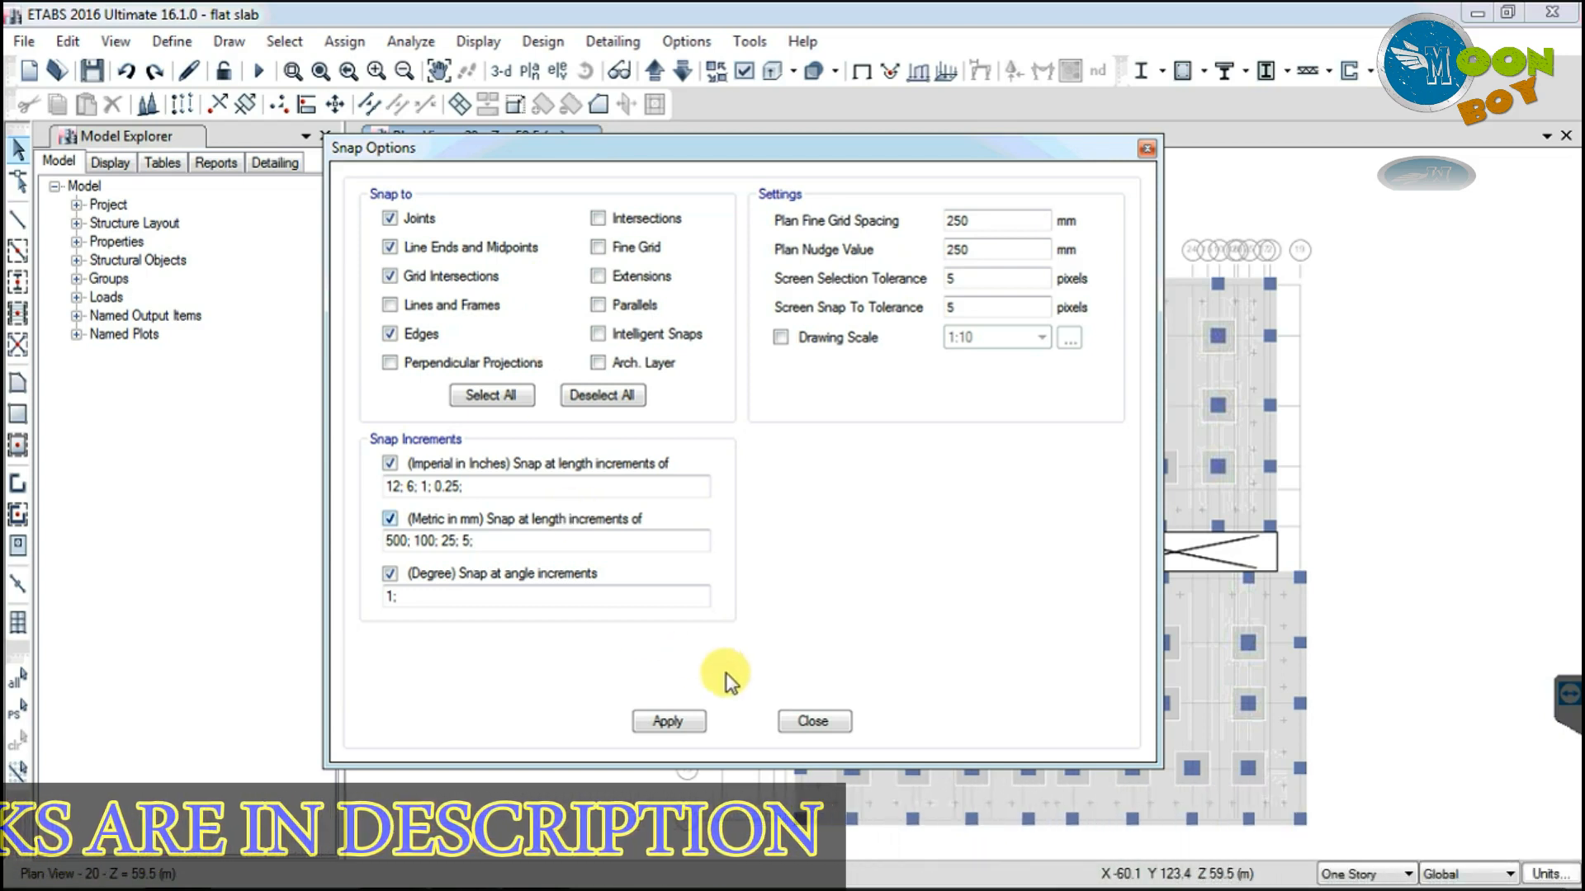
{"action": "left_click", "coordinate": [817, 722]}
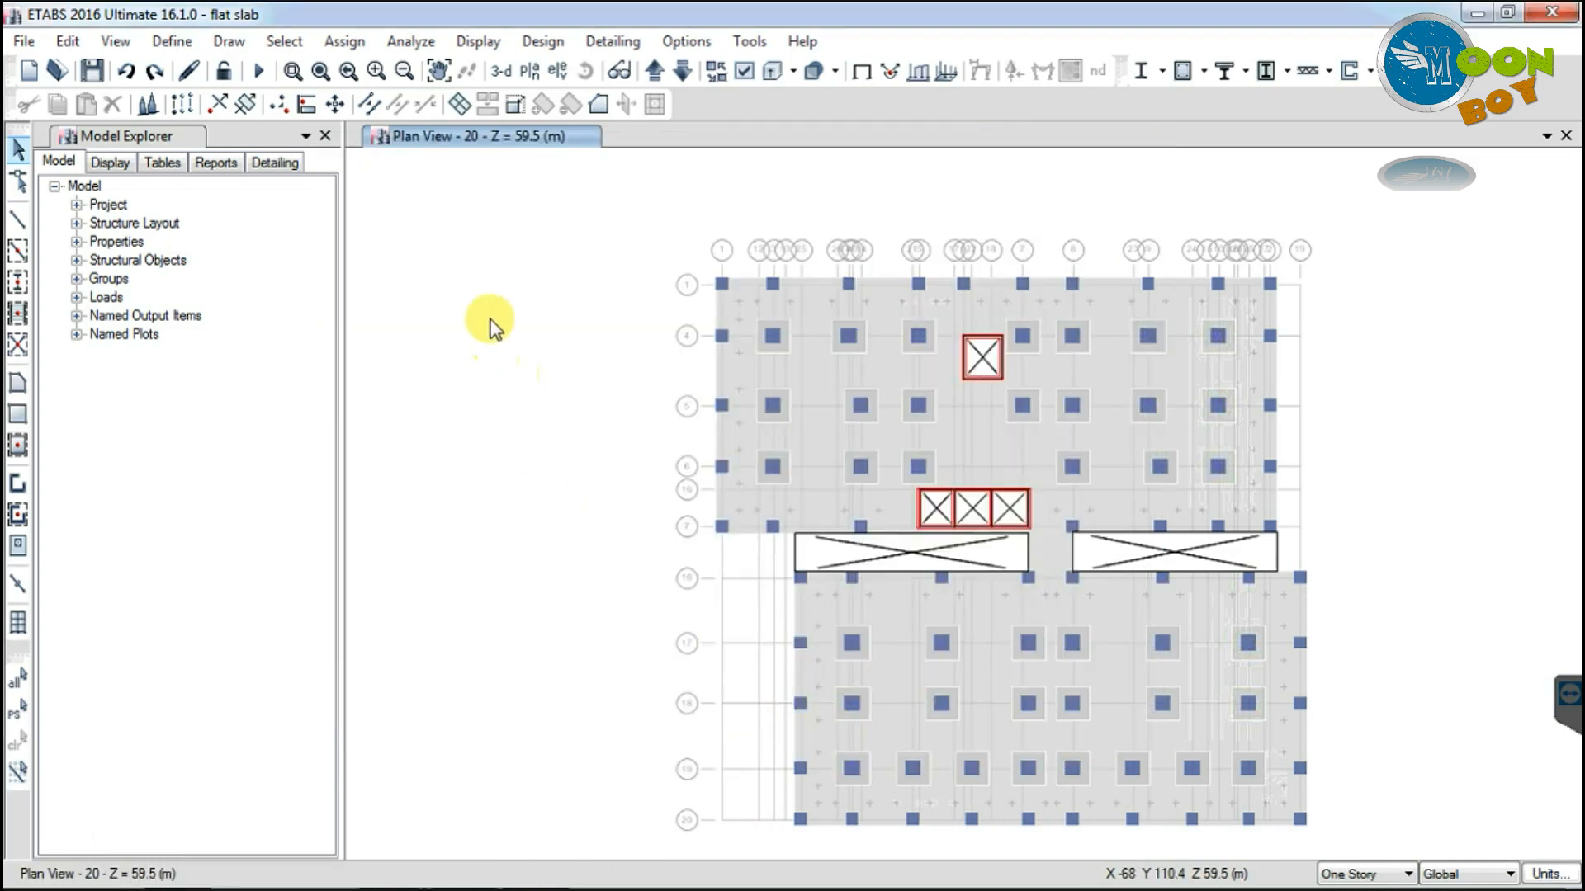
Step: Start drawing rectangular floor areas with the Drop1 property, X and Y dimensions of 0, applied to similar stories
{"action": "left_click", "coordinate": [16, 413]}
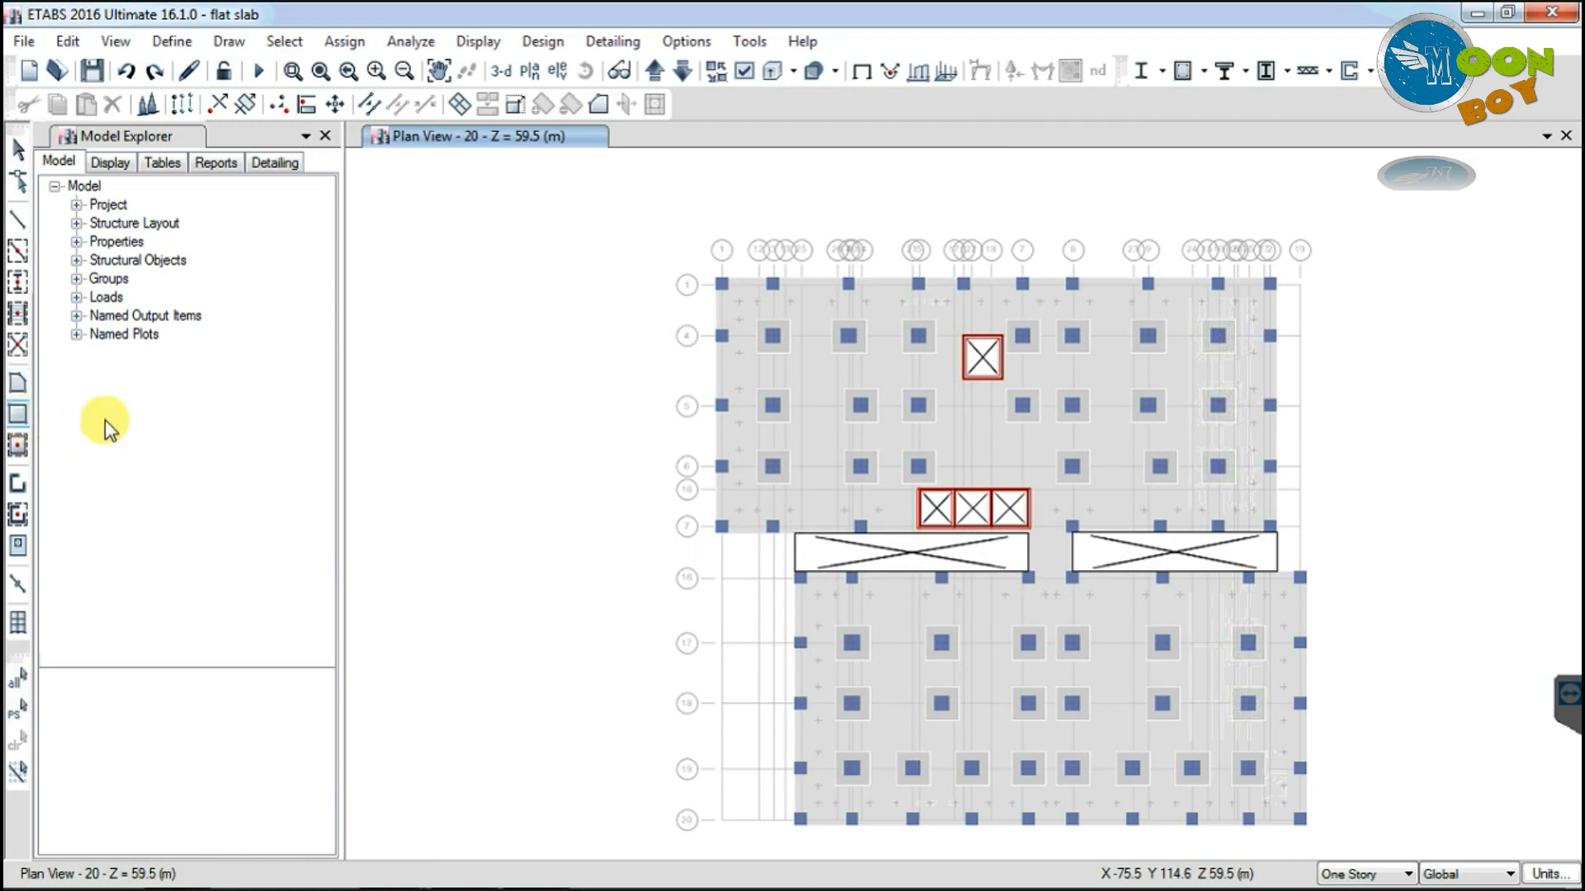
{"action": "left_click", "coordinate": [299, 718]}
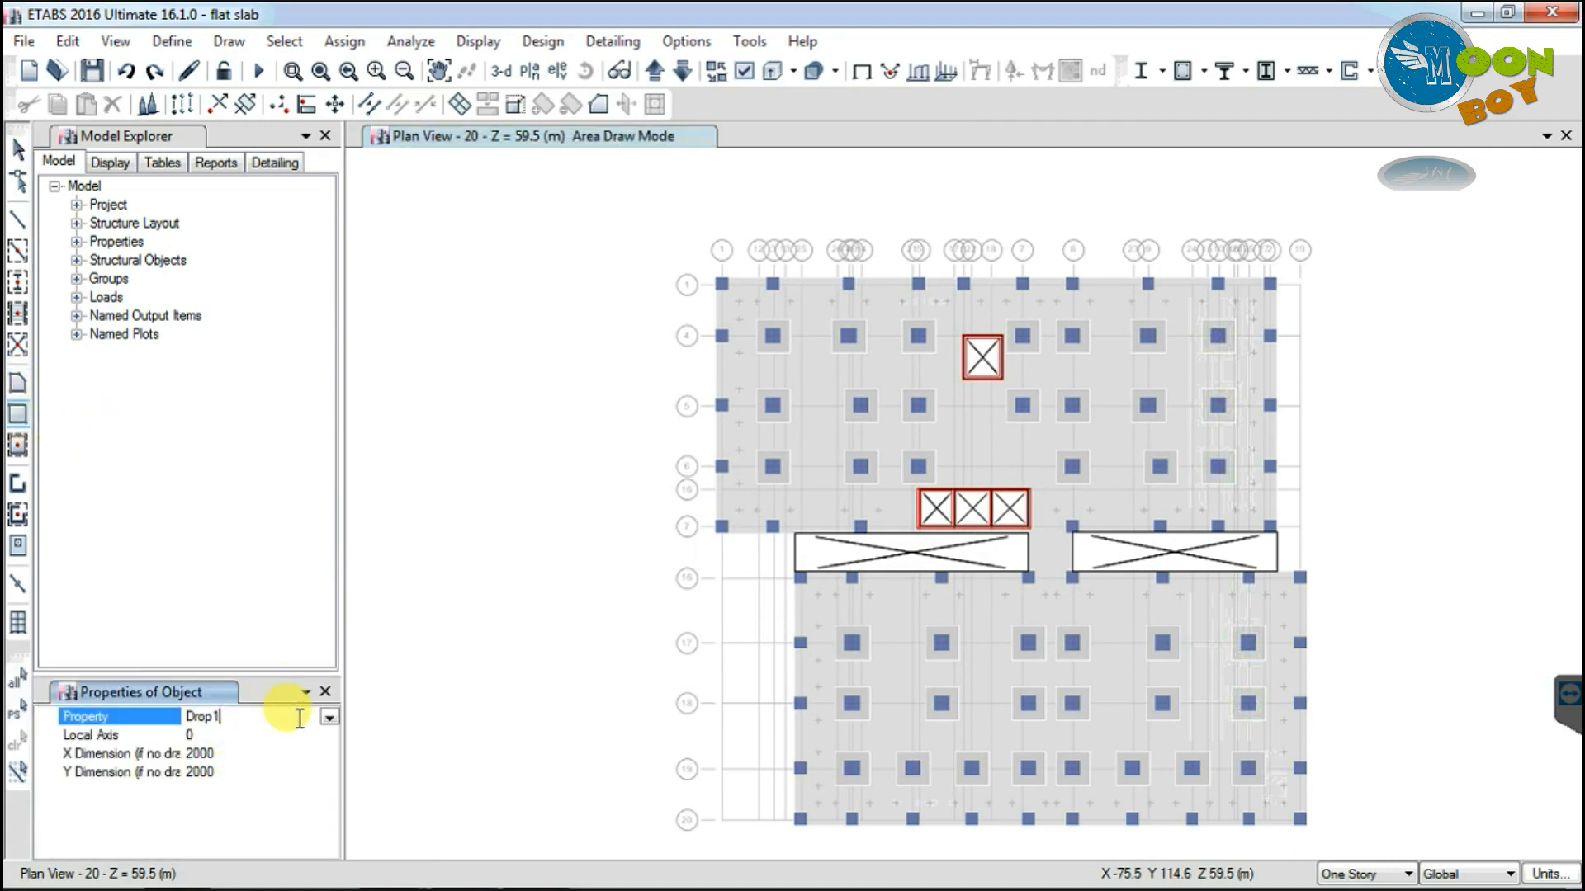
{"action": "left_click", "coordinate": [221, 752]}
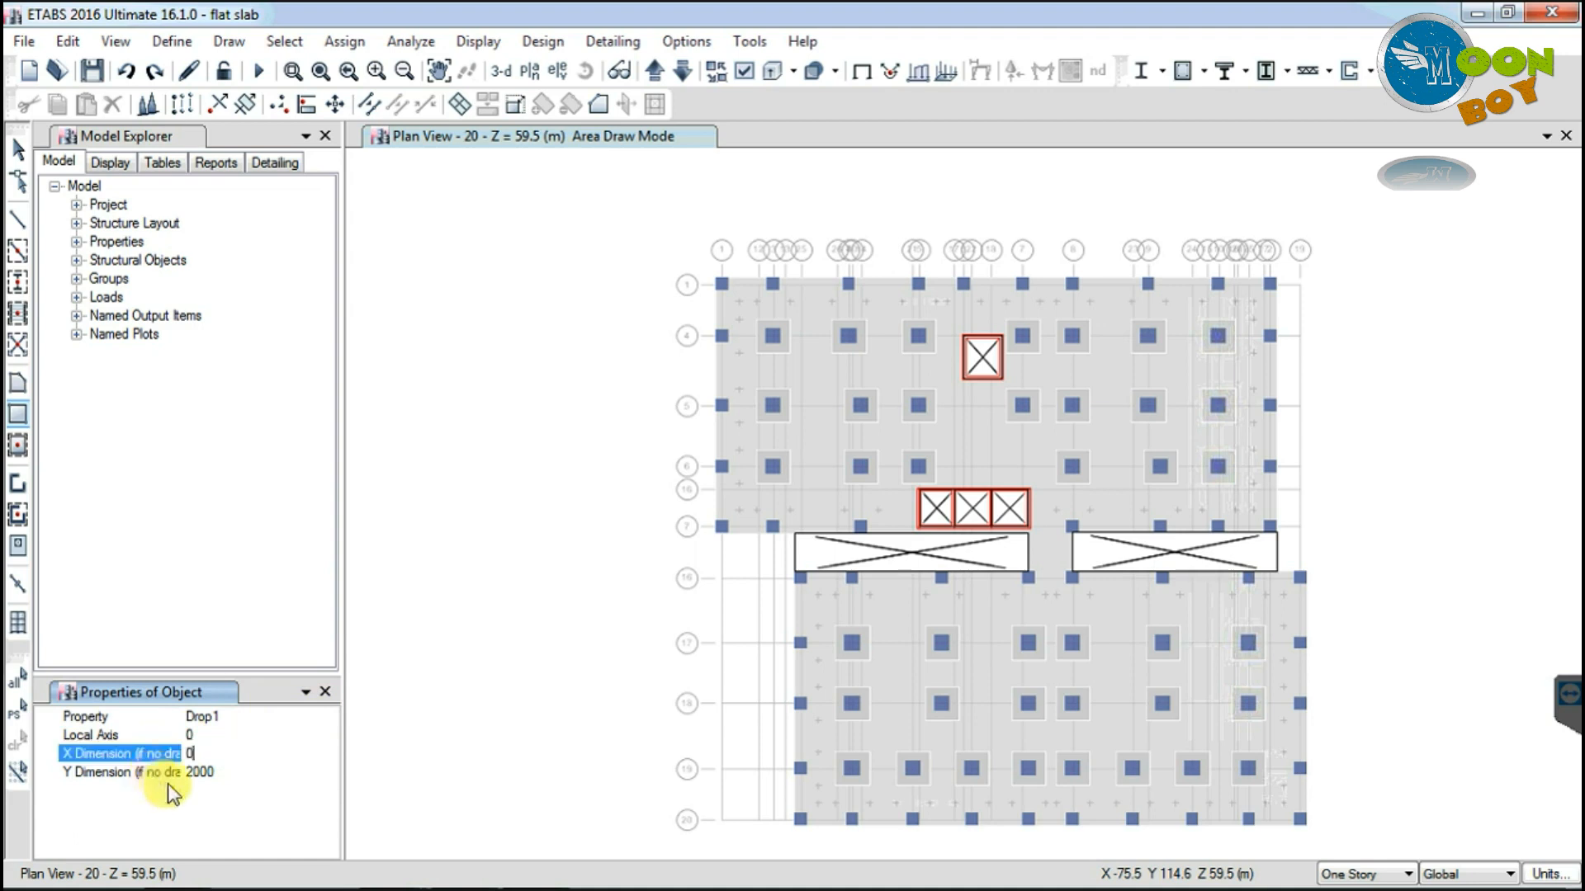
{"action": "left_click", "coordinate": [202, 772]}
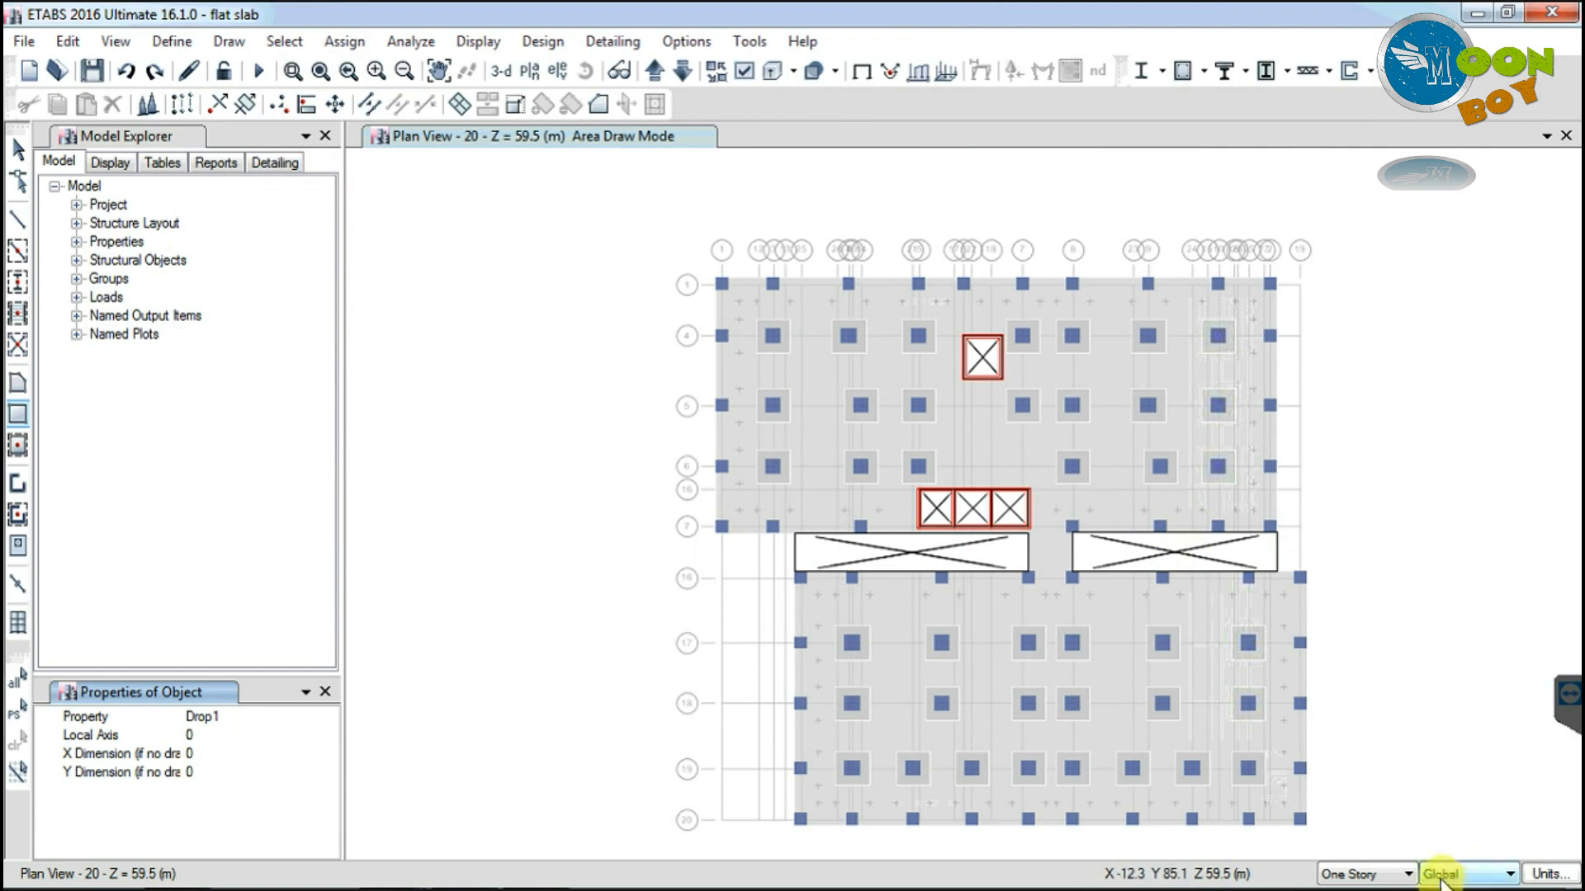
{"action": "mouse_move", "coordinate": [1382, 885]}
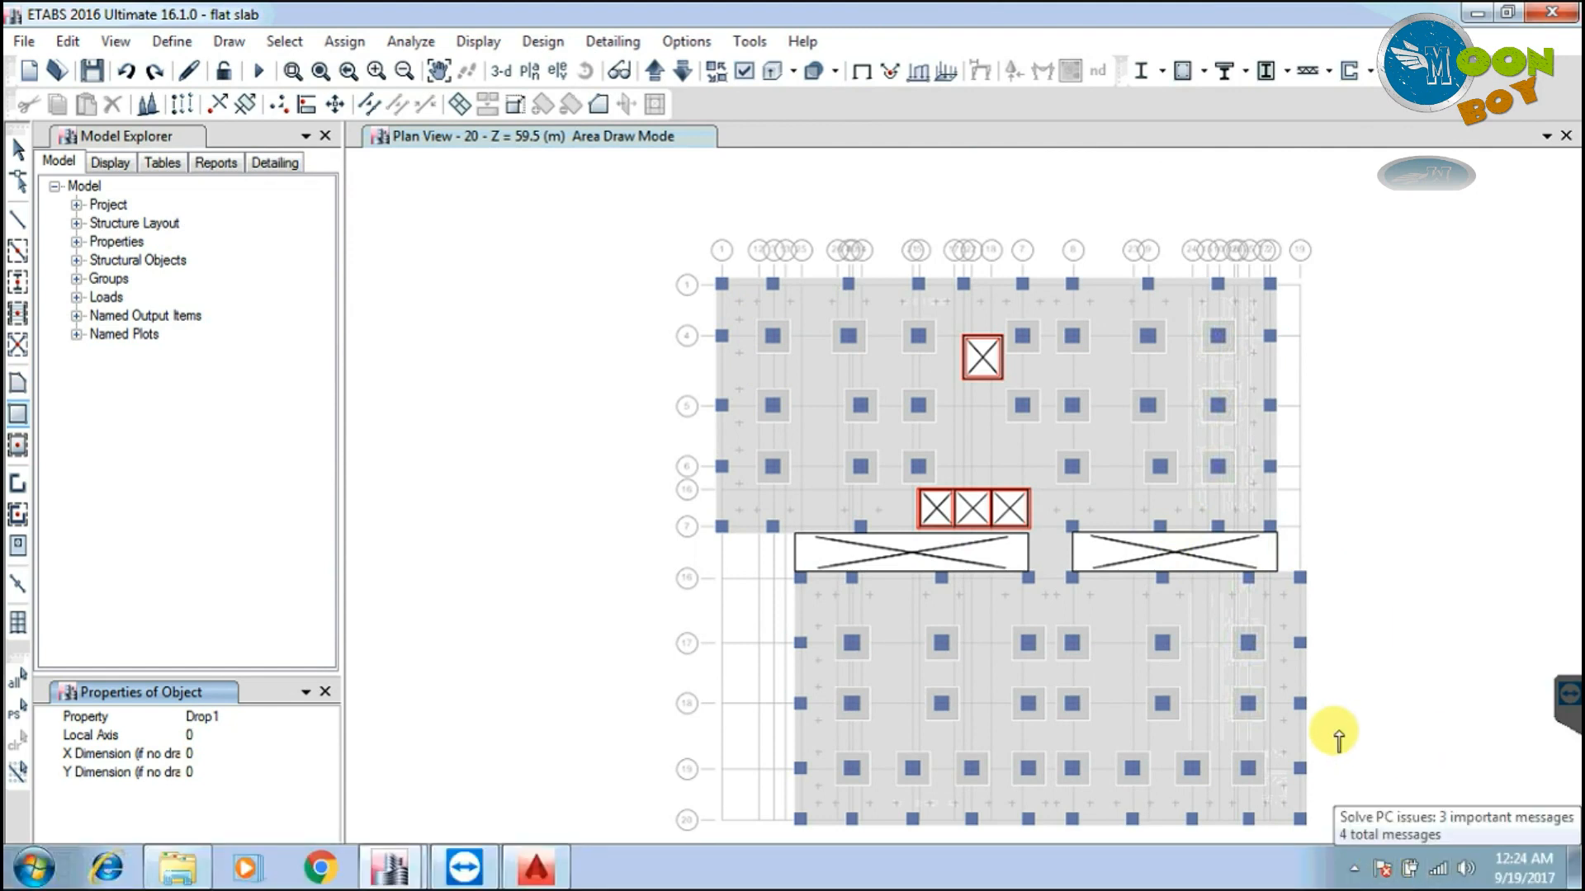
{"action": "left_click", "coordinate": [1367, 877]}
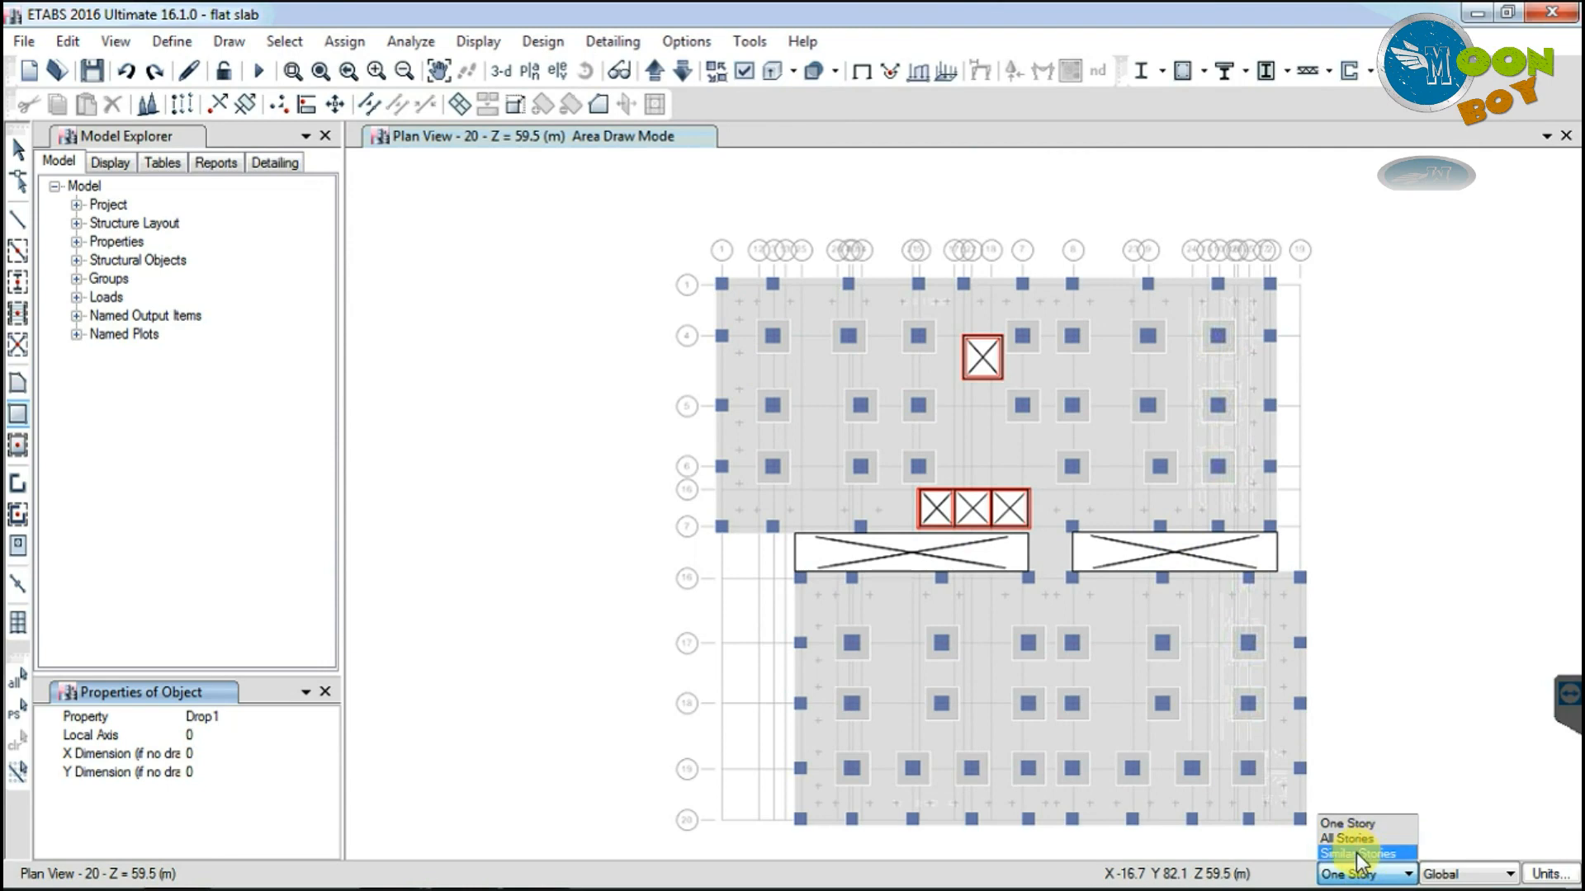
{"action": "left_click", "coordinate": [1355, 853]}
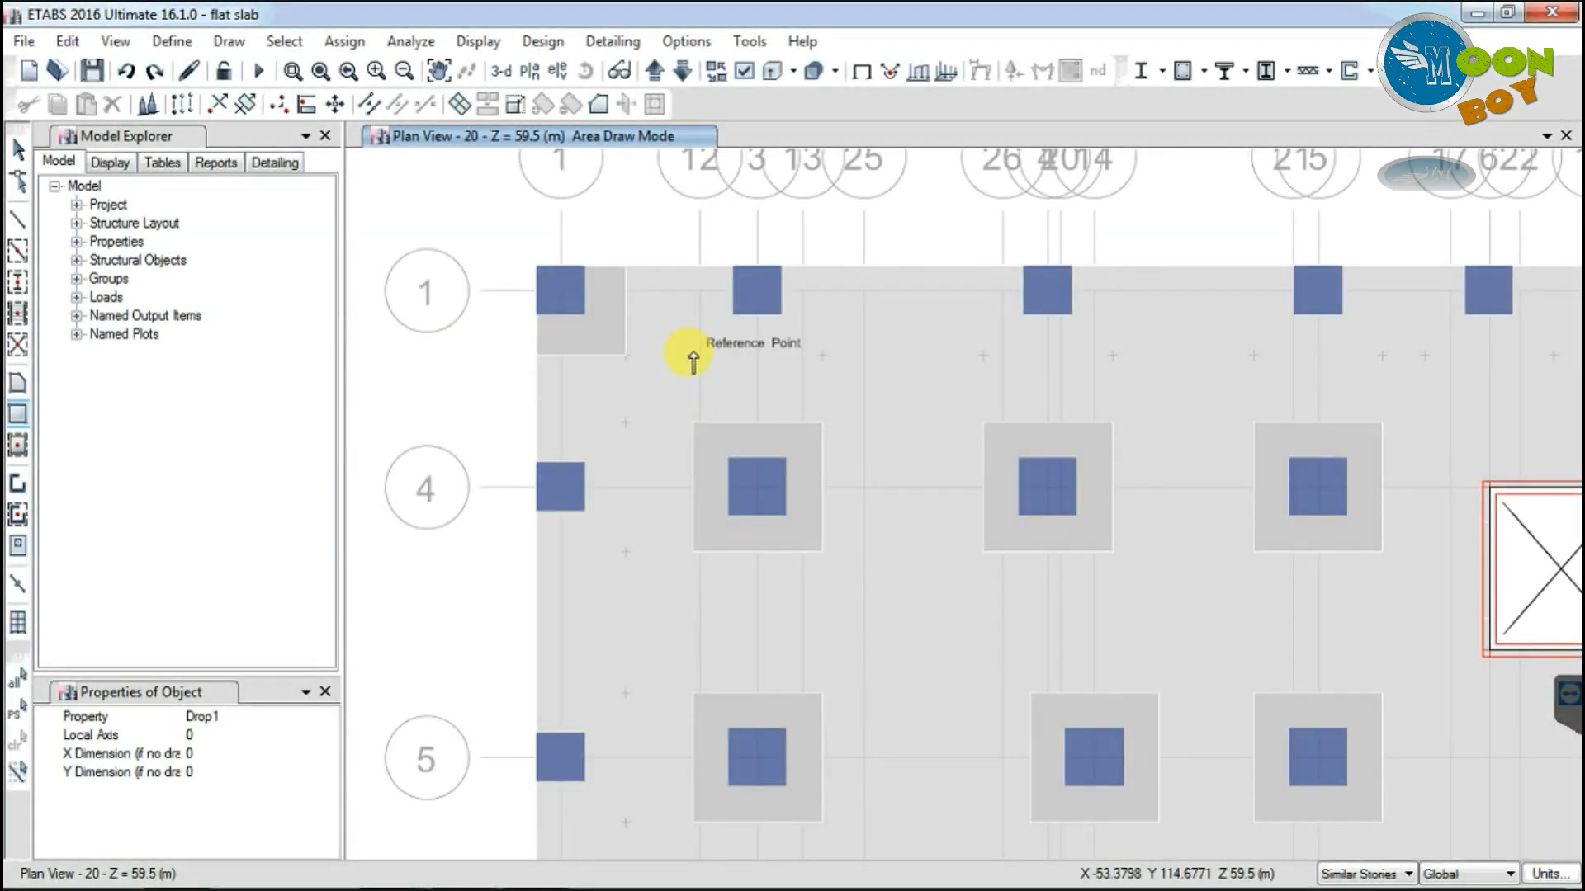
Step: Try to draw a Drop1 panel around the top-edge column on grid 3 from its lower-left reference point, and undo it
{"action": "left_click", "coordinate": [693, 354]}
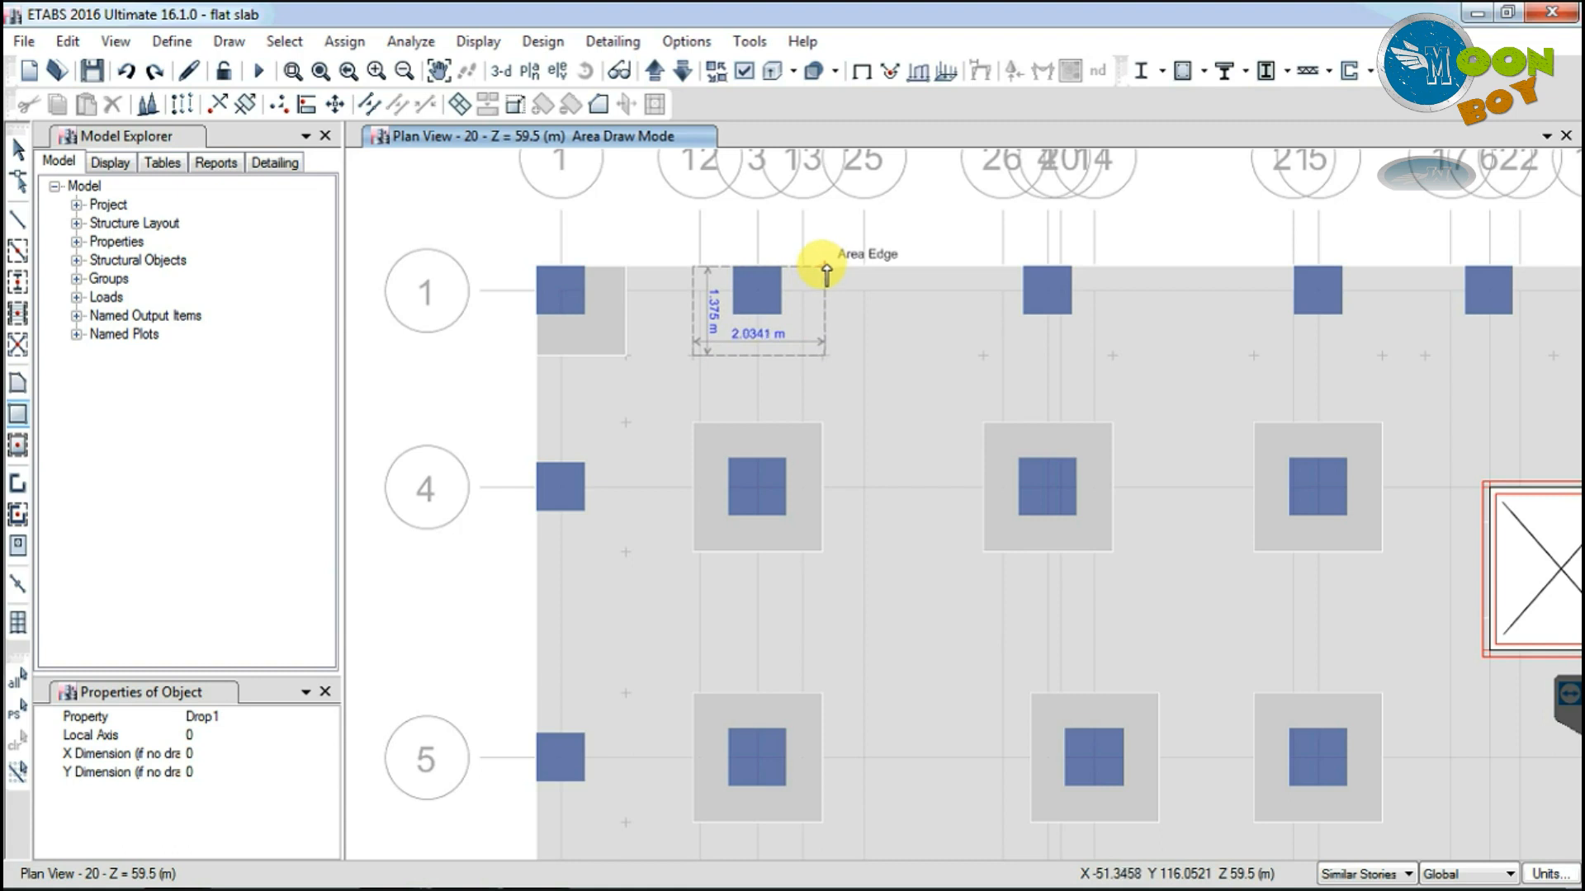
{"action": "left_click", "coordinate": [790, 367]}
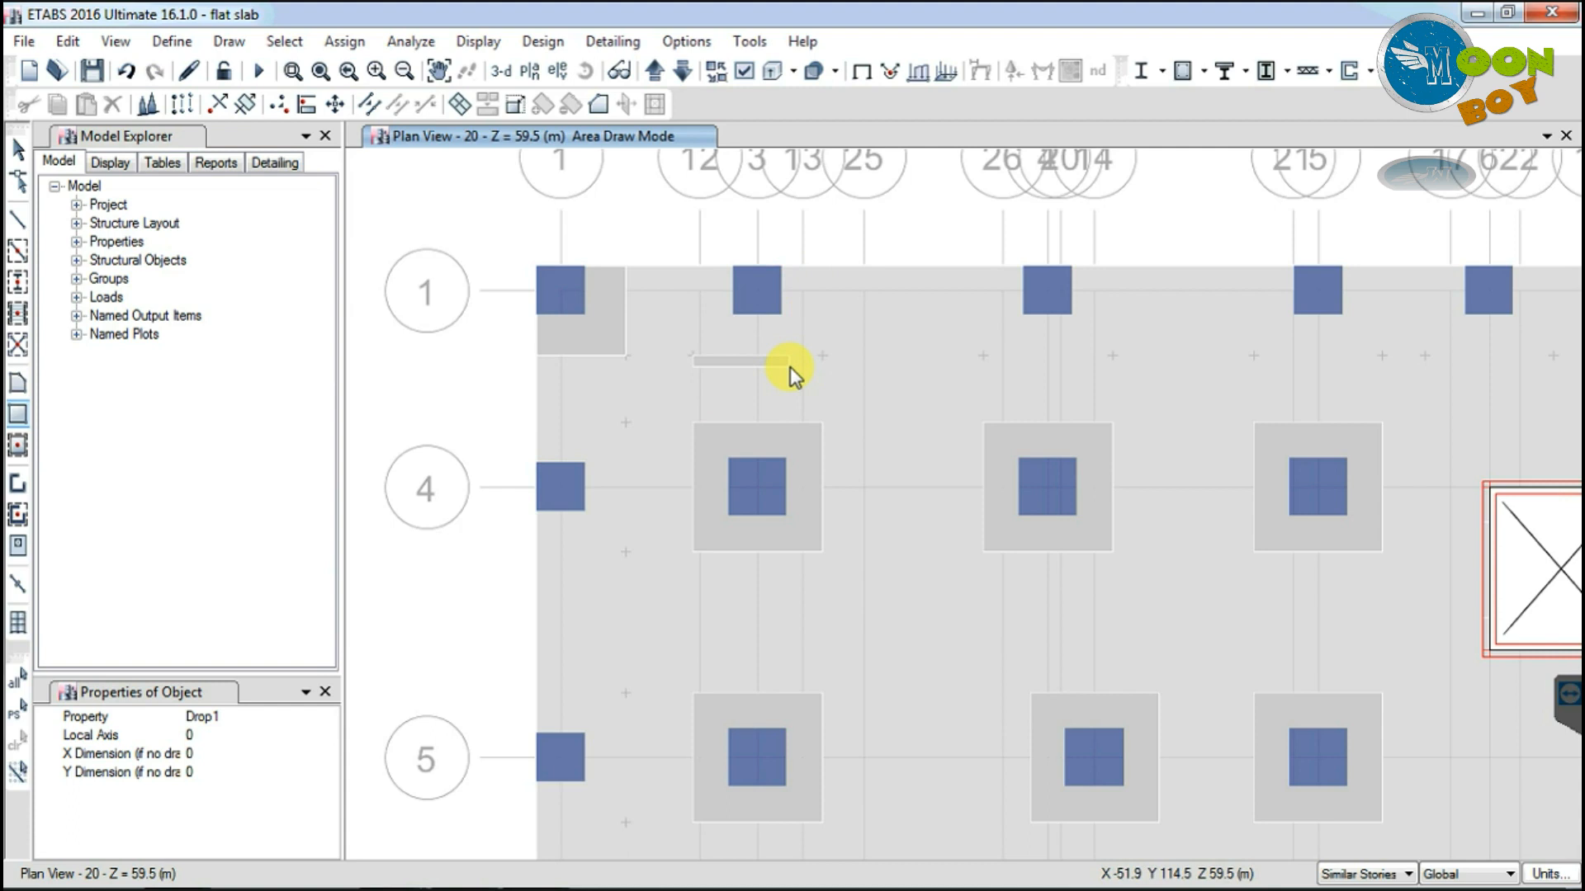
{"action": "key", "text": "ctrl+z"}
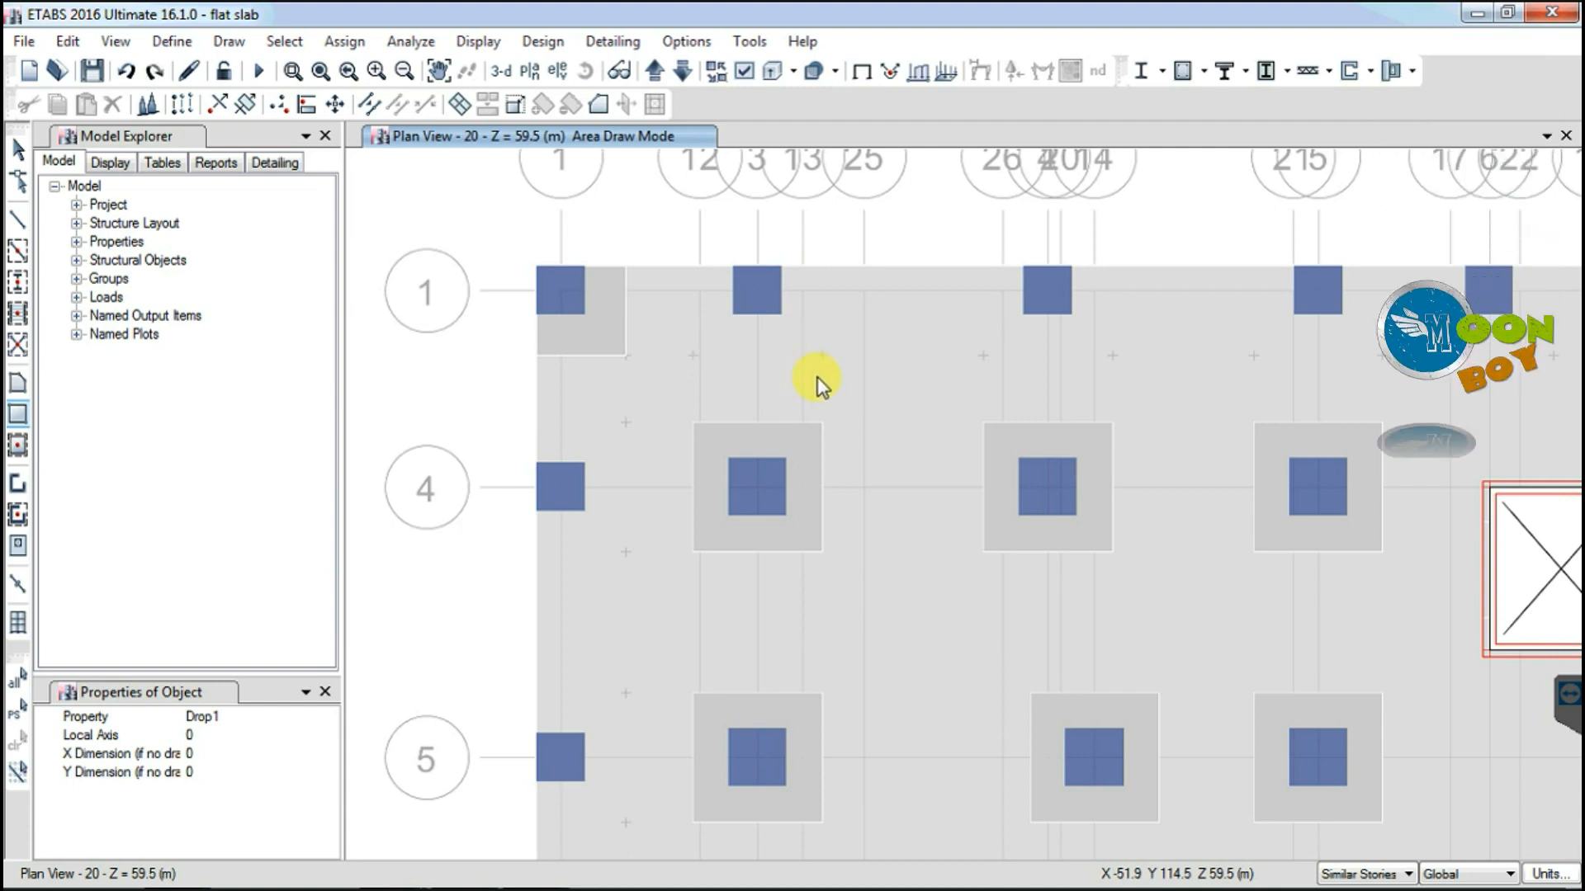
Step: Restart reference point drawing with plan offsets of 1000 mm in X and 375 mm in Y
{"action": "left_click", "coordinate": [20, 150]}
{"action": "left_click", "coordinate": [222, 42]}
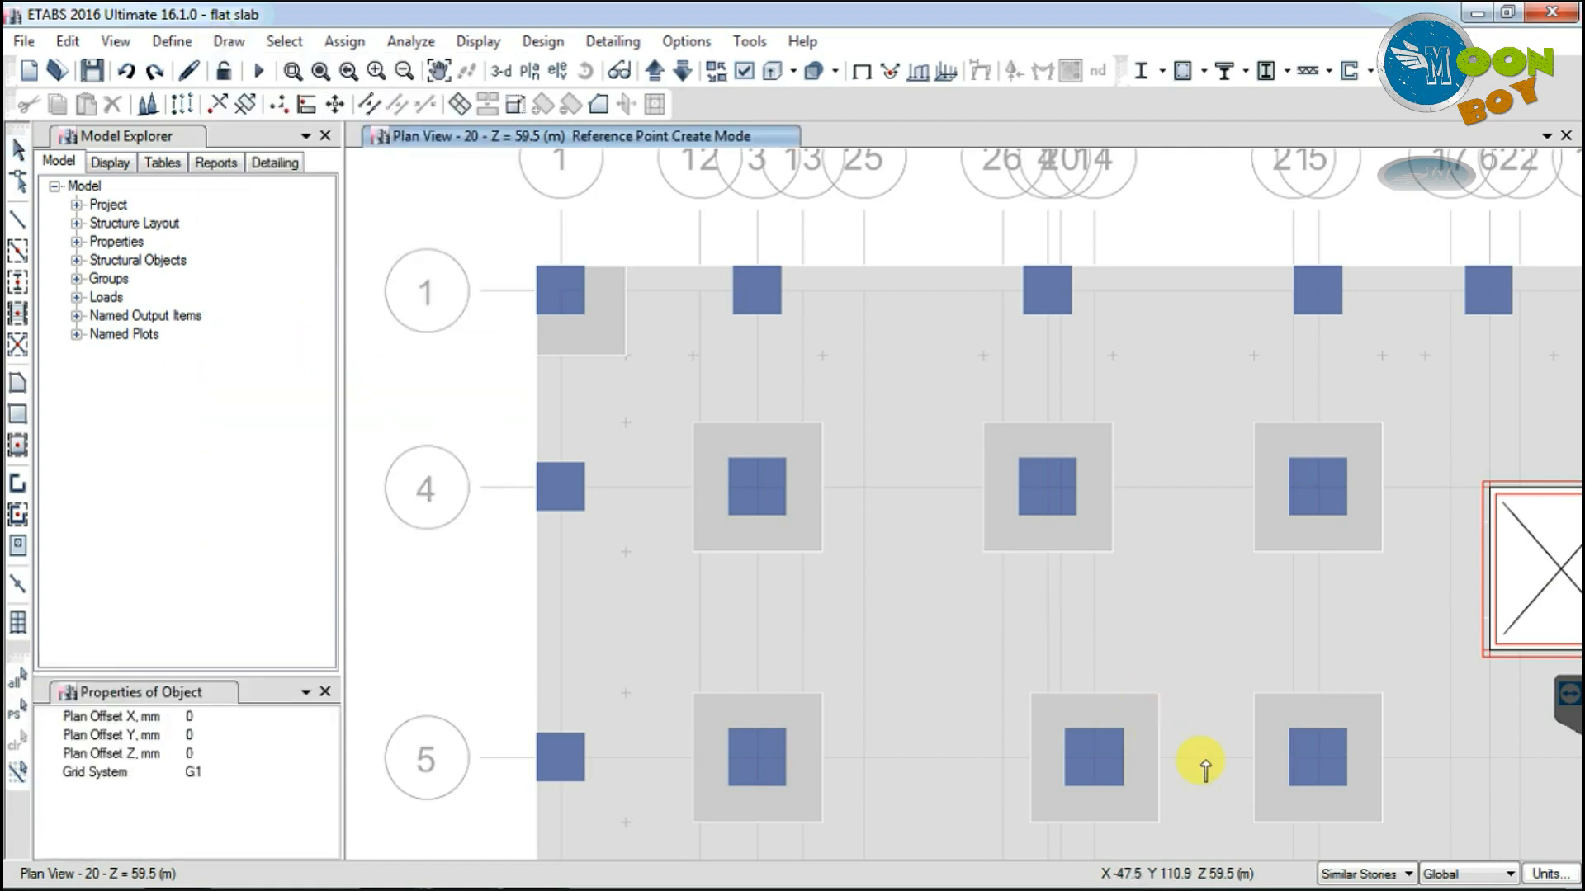
{"action": "left_click", "coordinate": [1366, 877]}
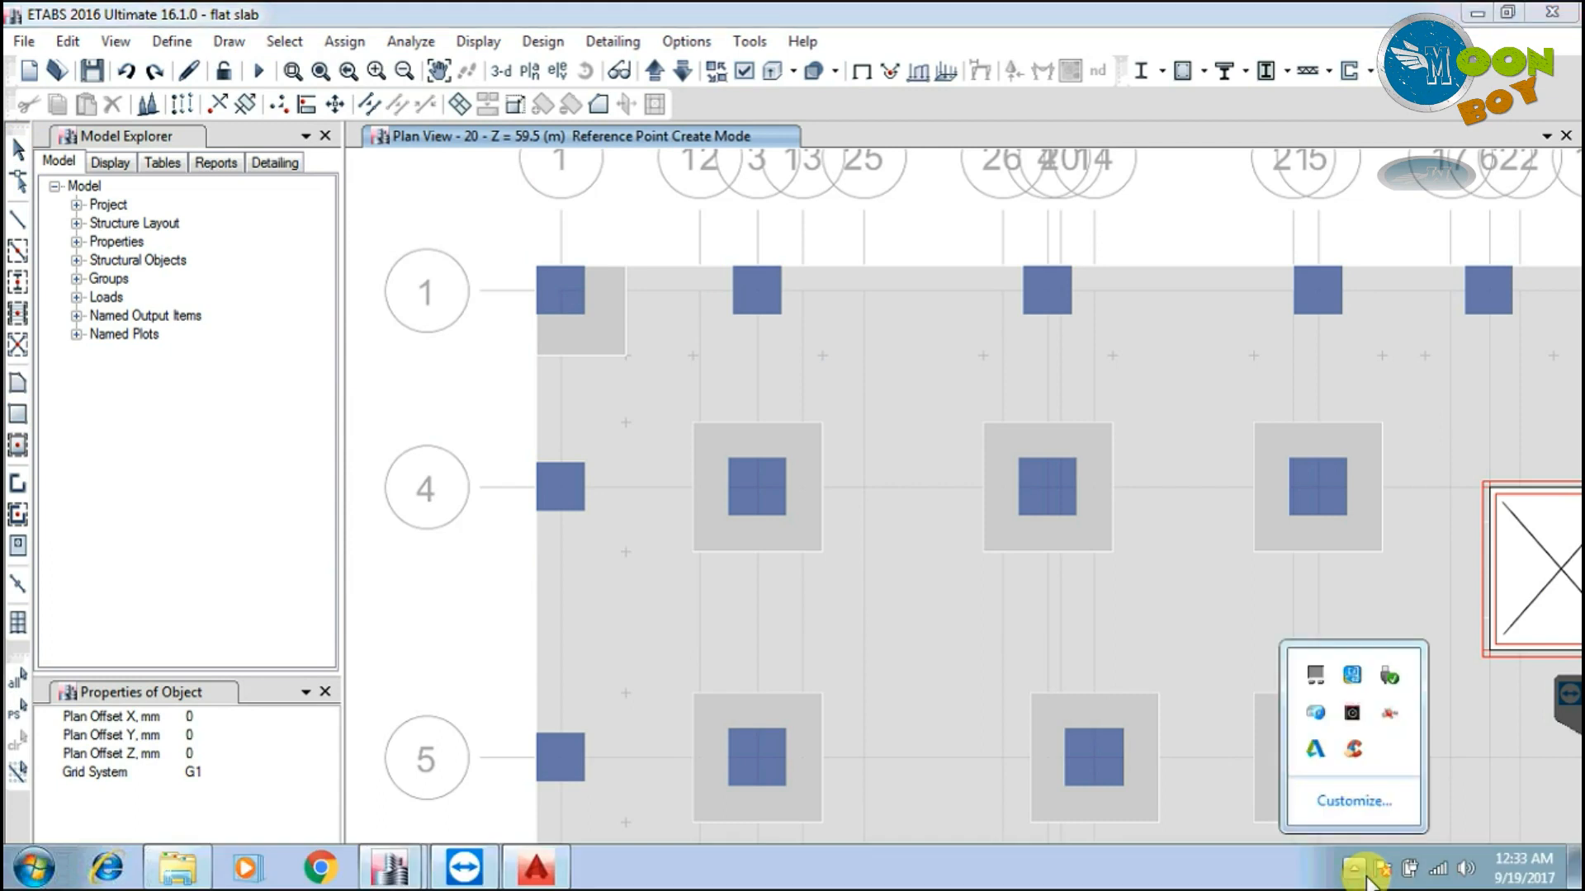
{"action": "left_click", "coordinate": [1356, 875]}
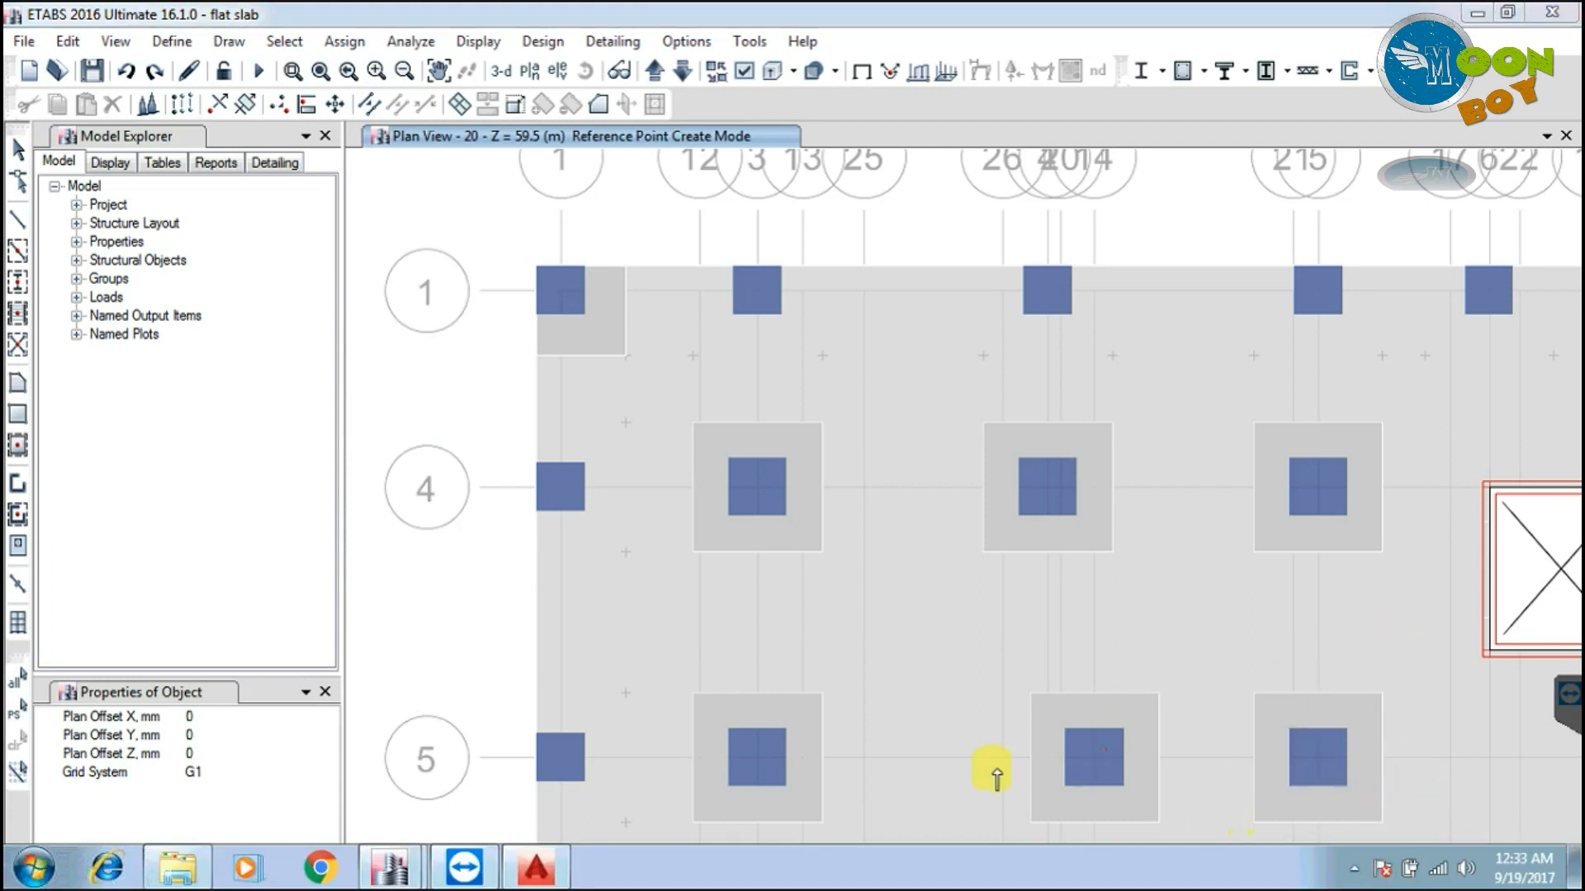
{"action": "left_click", "coordinate": [194, 716]}
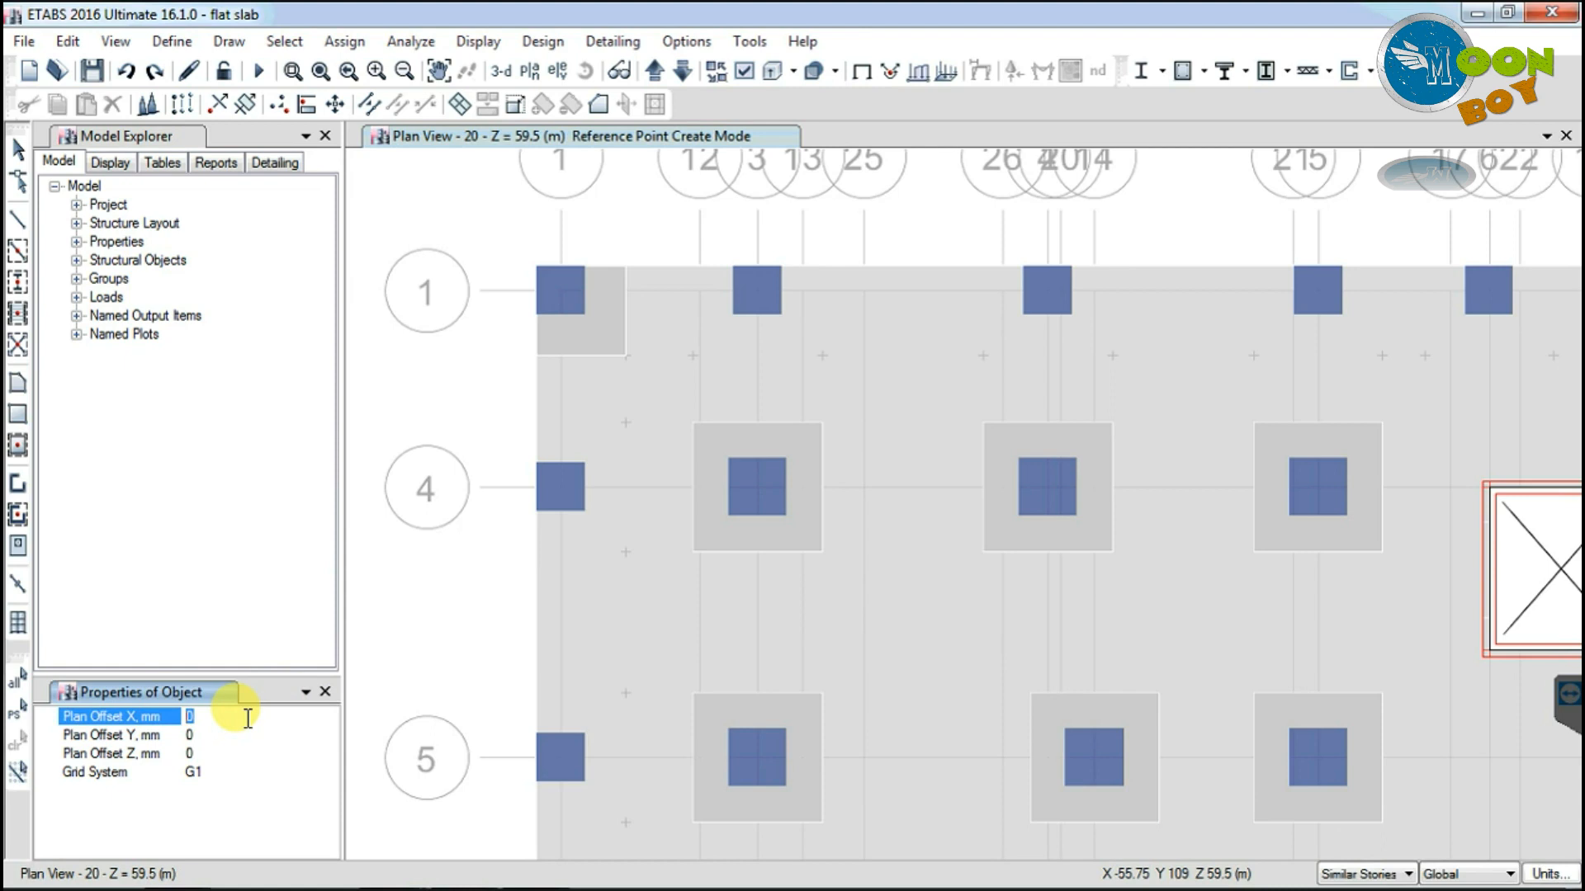
{"action": "left_click", "coordinate": [206, 735]}
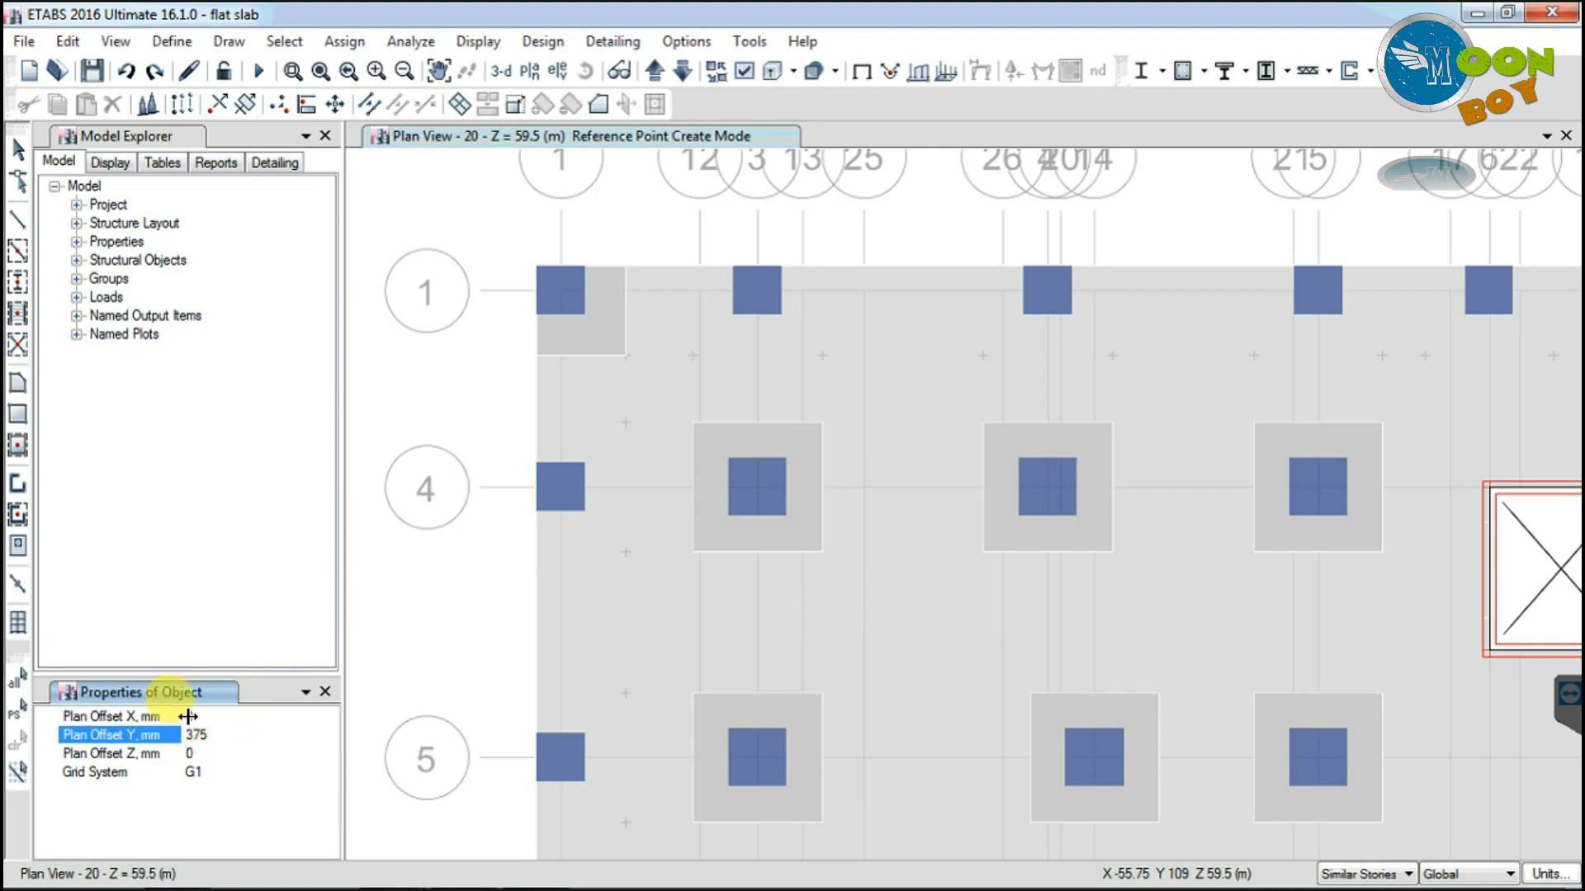
{"action": "left_click", "coordinate": [196, 717]}
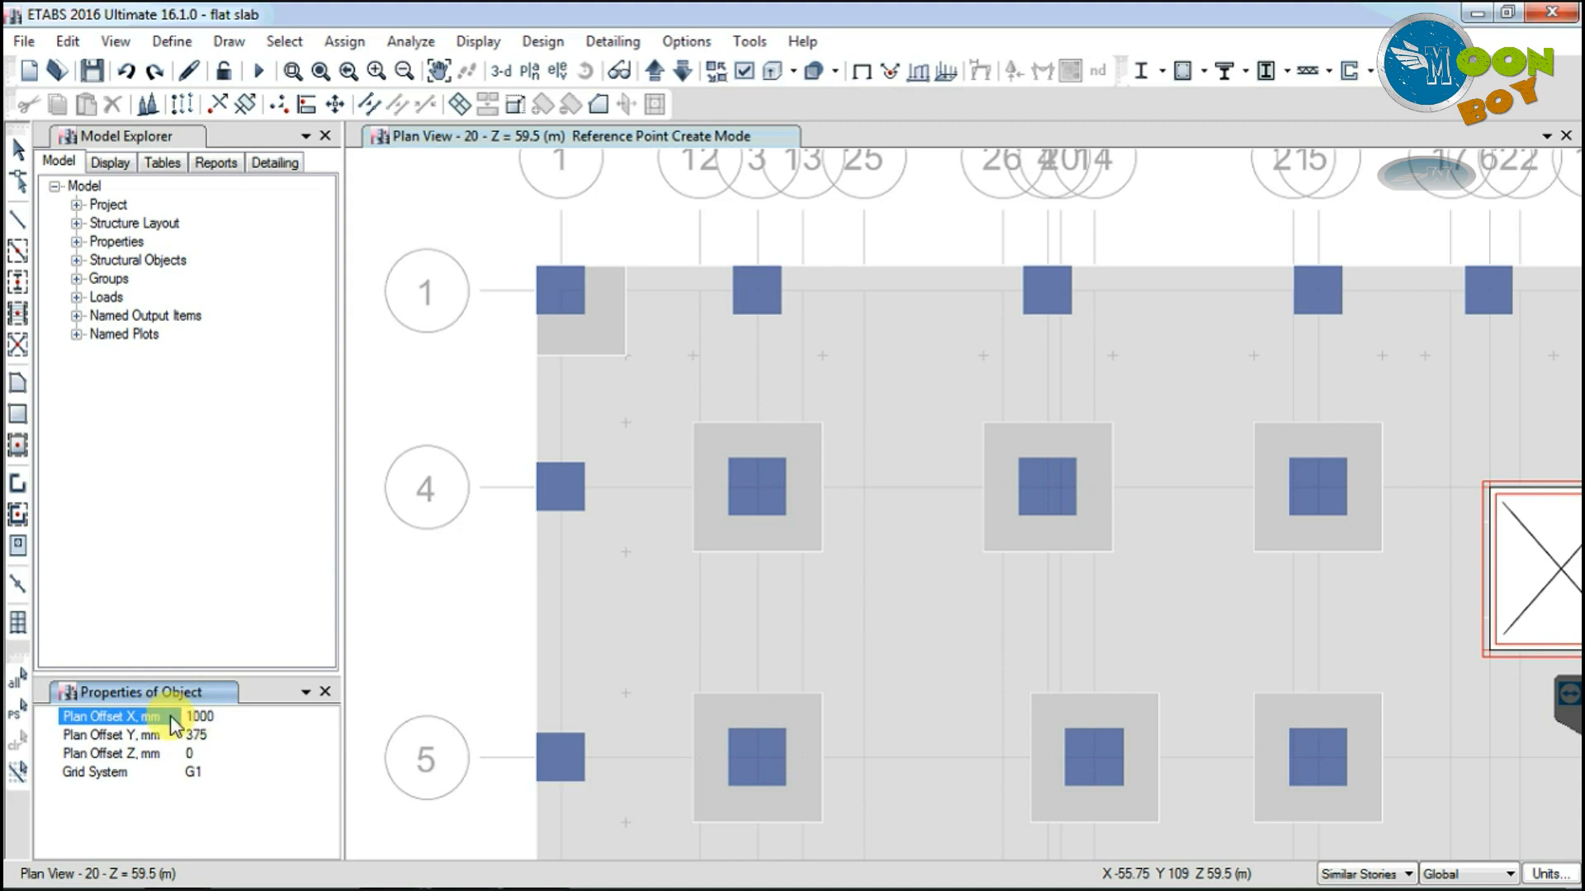
{"action": "left_click", "coordinate": [217, 733]}
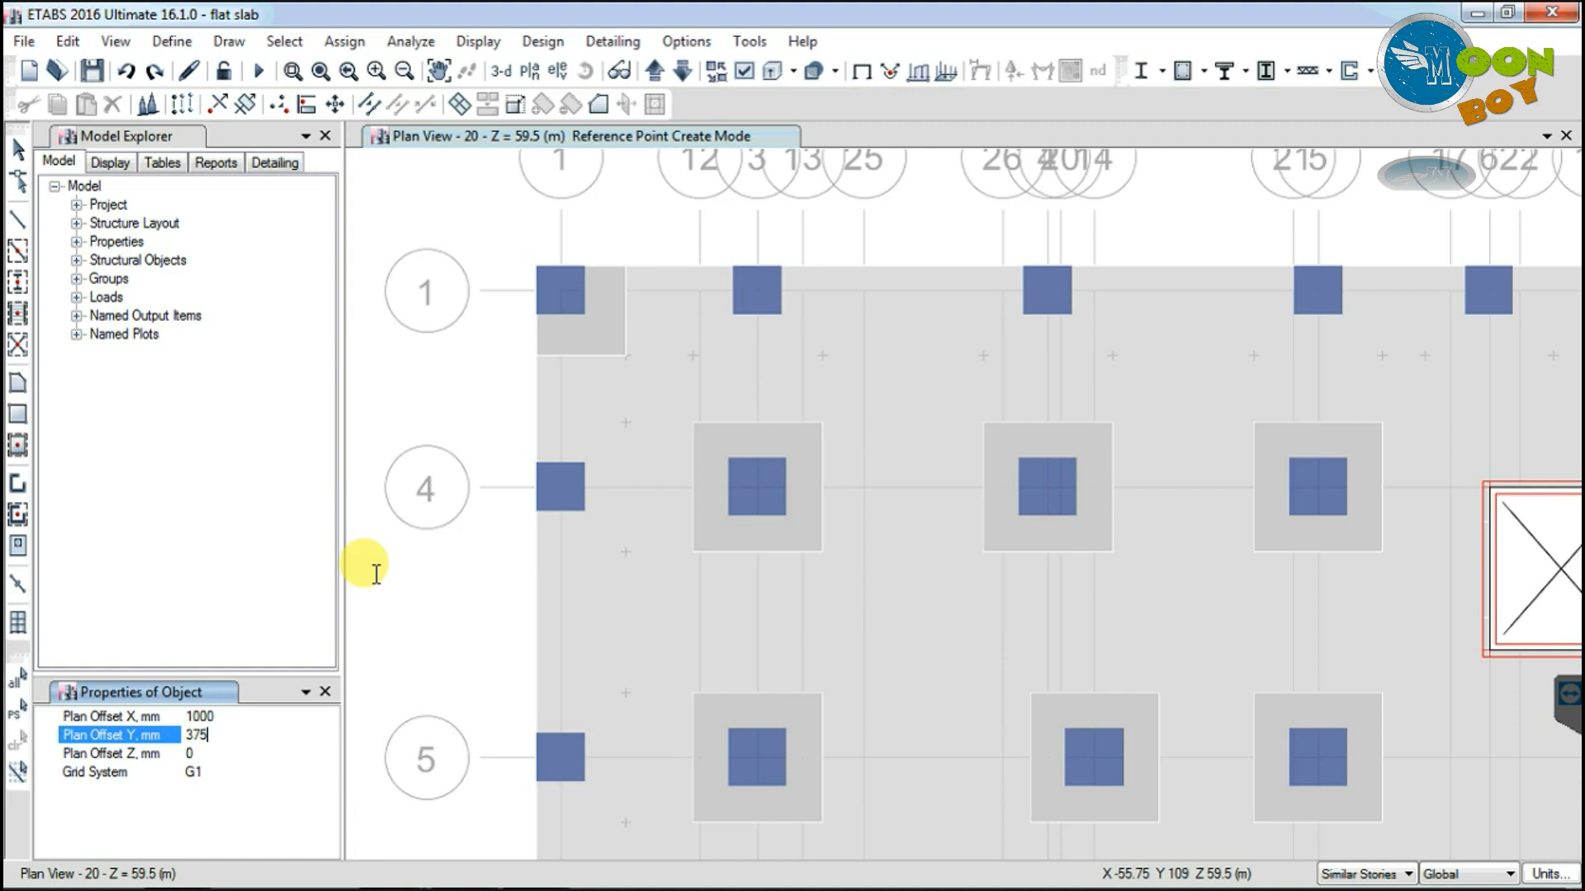
Step: Place reference points at these offsets from the top-edge columns along horizontal grid 1, from grid 3 through grid 10
{"action": "left_click", "coordinate": [759, 289]}
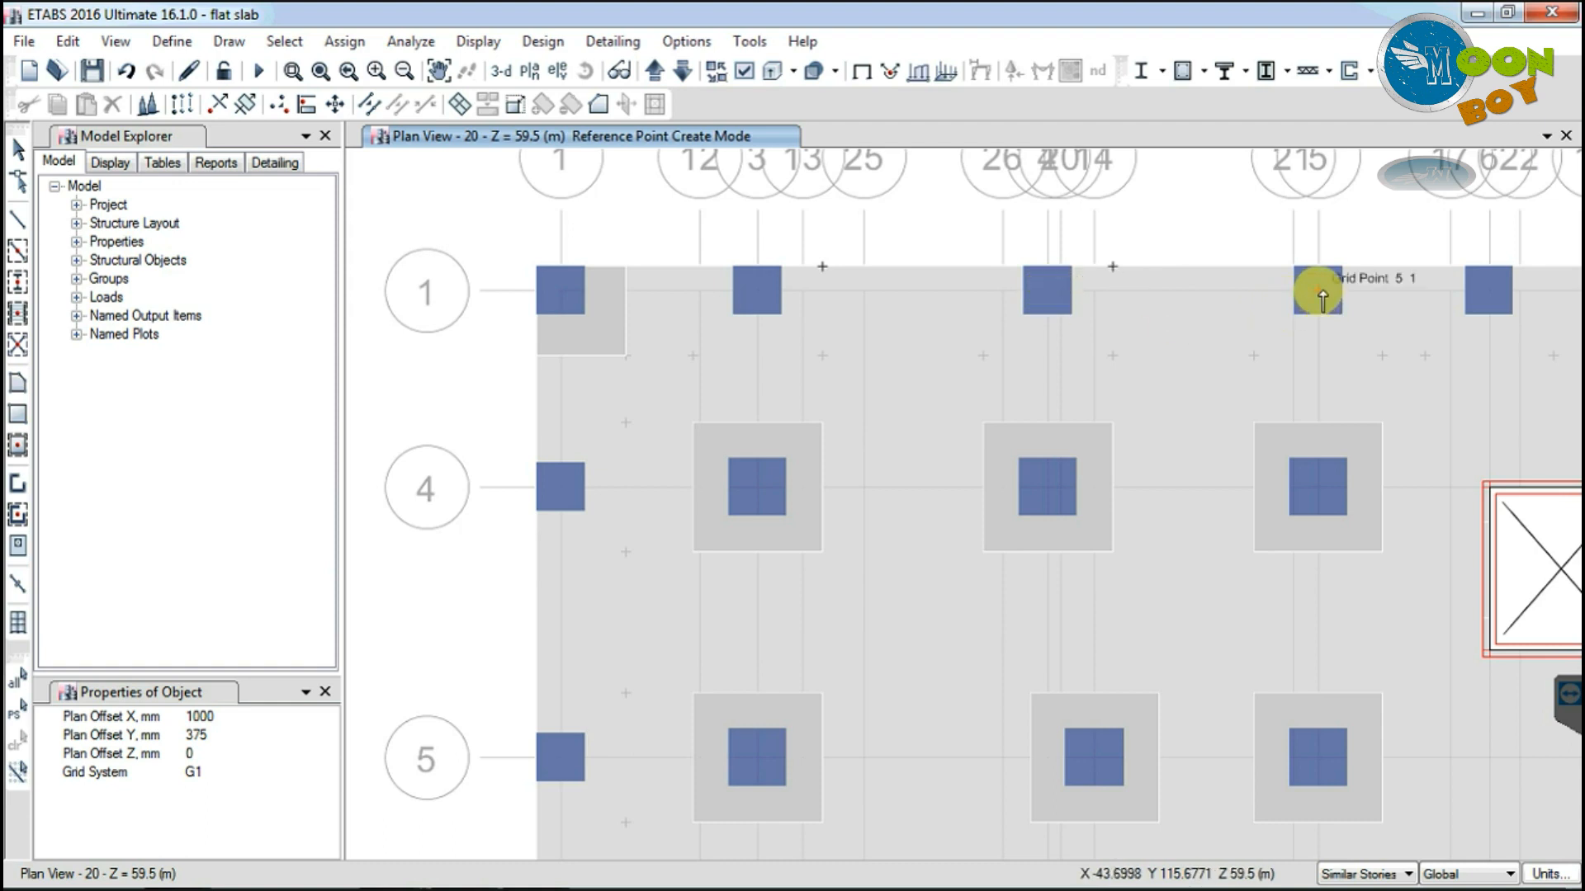
{"action": "scroll", "coordinate": [1238, 388], "scroll_direction": "down", "scroll_amount": 3}
{"action": "left_click", "coordinate": [916, 396]}
{"action": "left_click", "coordinate": [1032, 396]}
{"action": "left_click", "coordinate": [1278, 398]}
{"action": "left_click", "coordinate": [1413, 397]}
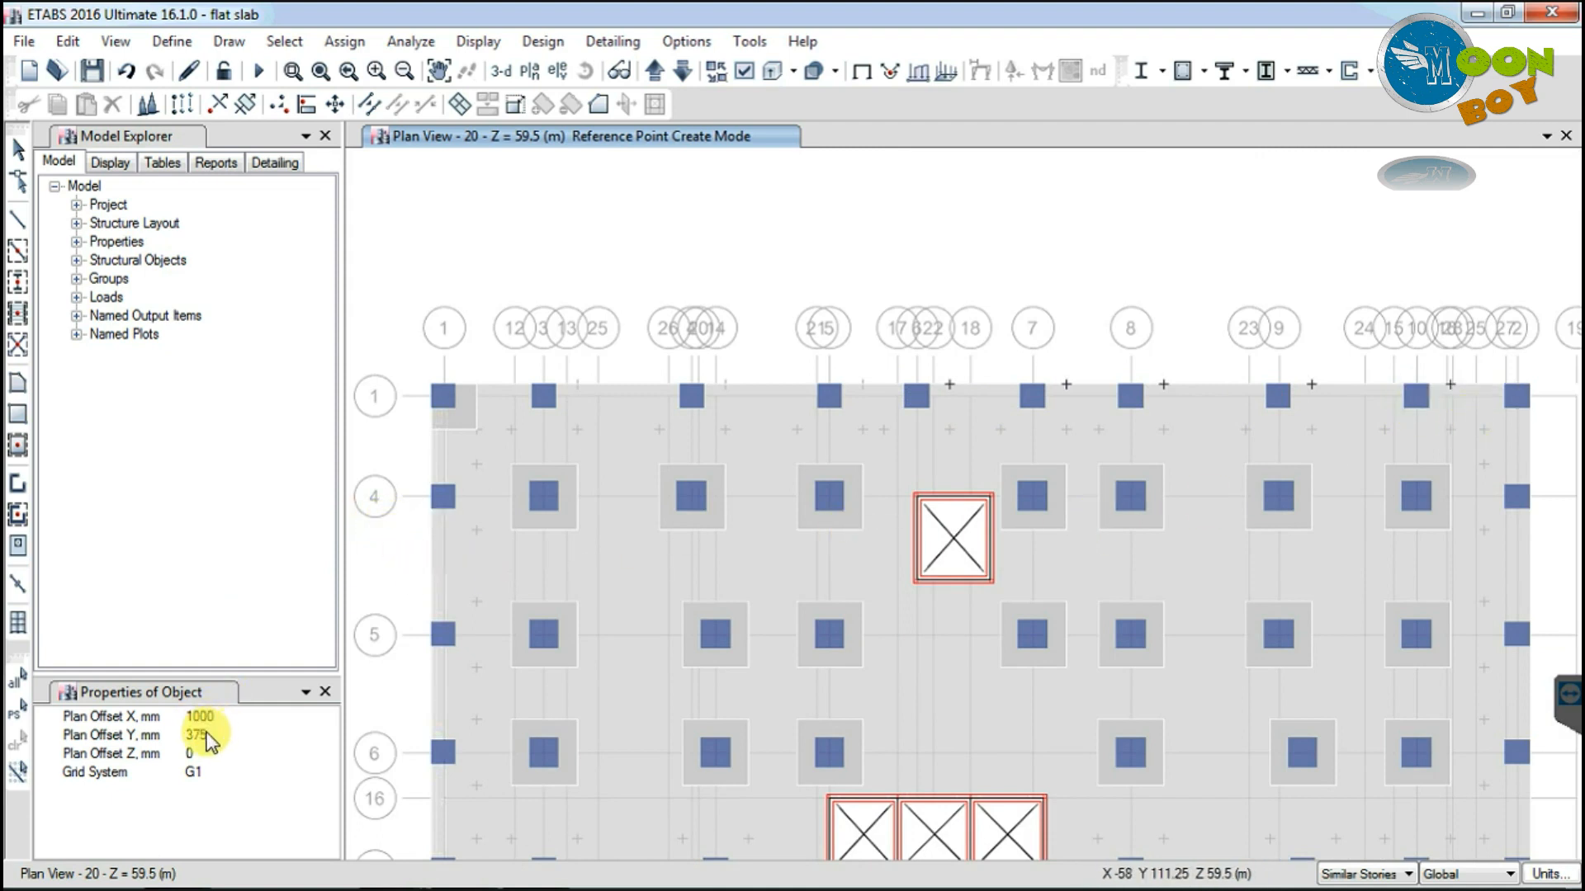
Step: Set the reference point plan offsets to -375 mm in X and -1000 mm in Y for the left-edge columns
{"action": "left_click", "coordinate": [165, 716]}
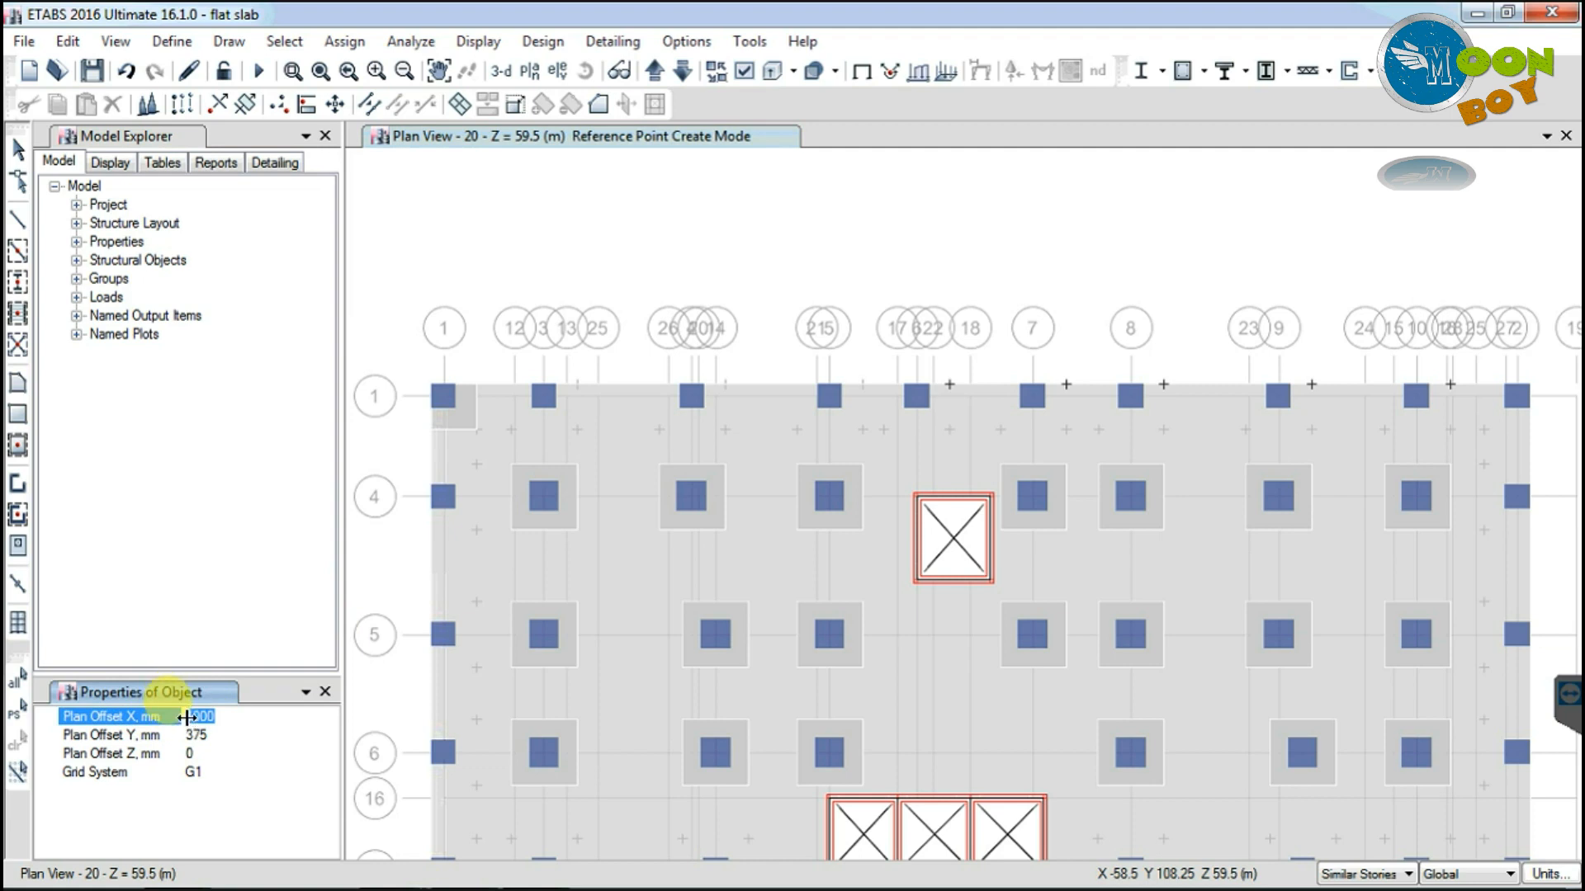
{"action": "left_click", "coordinate": [186, 734]}
{"action": "mouse_move", "coordinate": [186, 714]}
{"action": "left_mouse_down"}
{"action": "mouse_move", "coordinate": [208, 715]}
{"action": "mouse_move", "coordinate": [202, 734]}
{"action": "left_mouse_up"}
{"action": "type", "text": "375"}
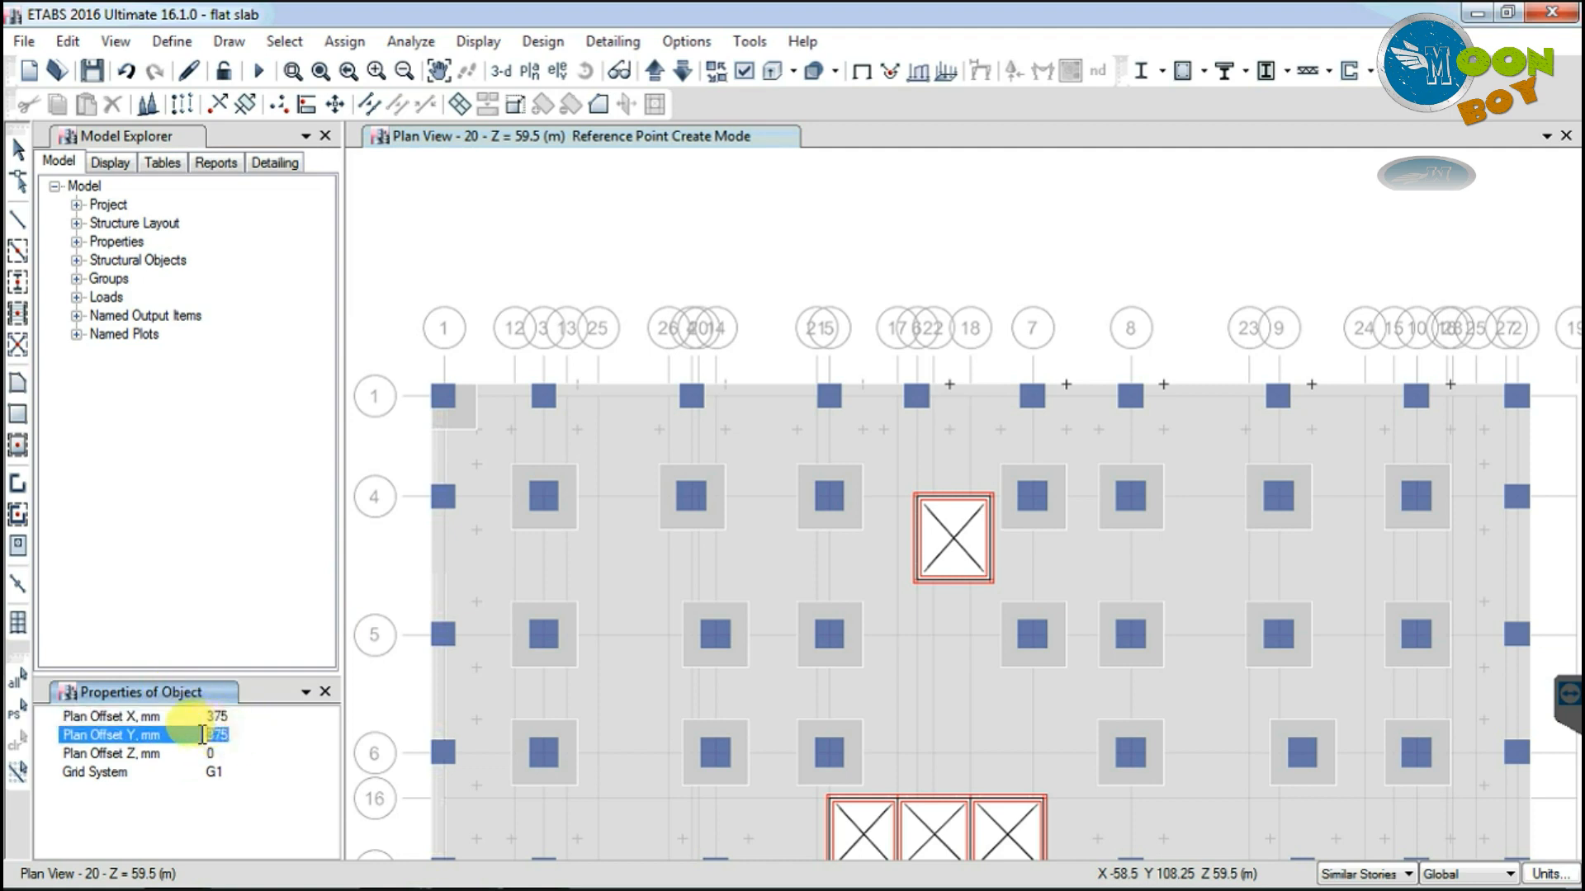
{"action": "type", "text": "-1000"}
{"action": "left_click", "coordinate": [209, 716]}
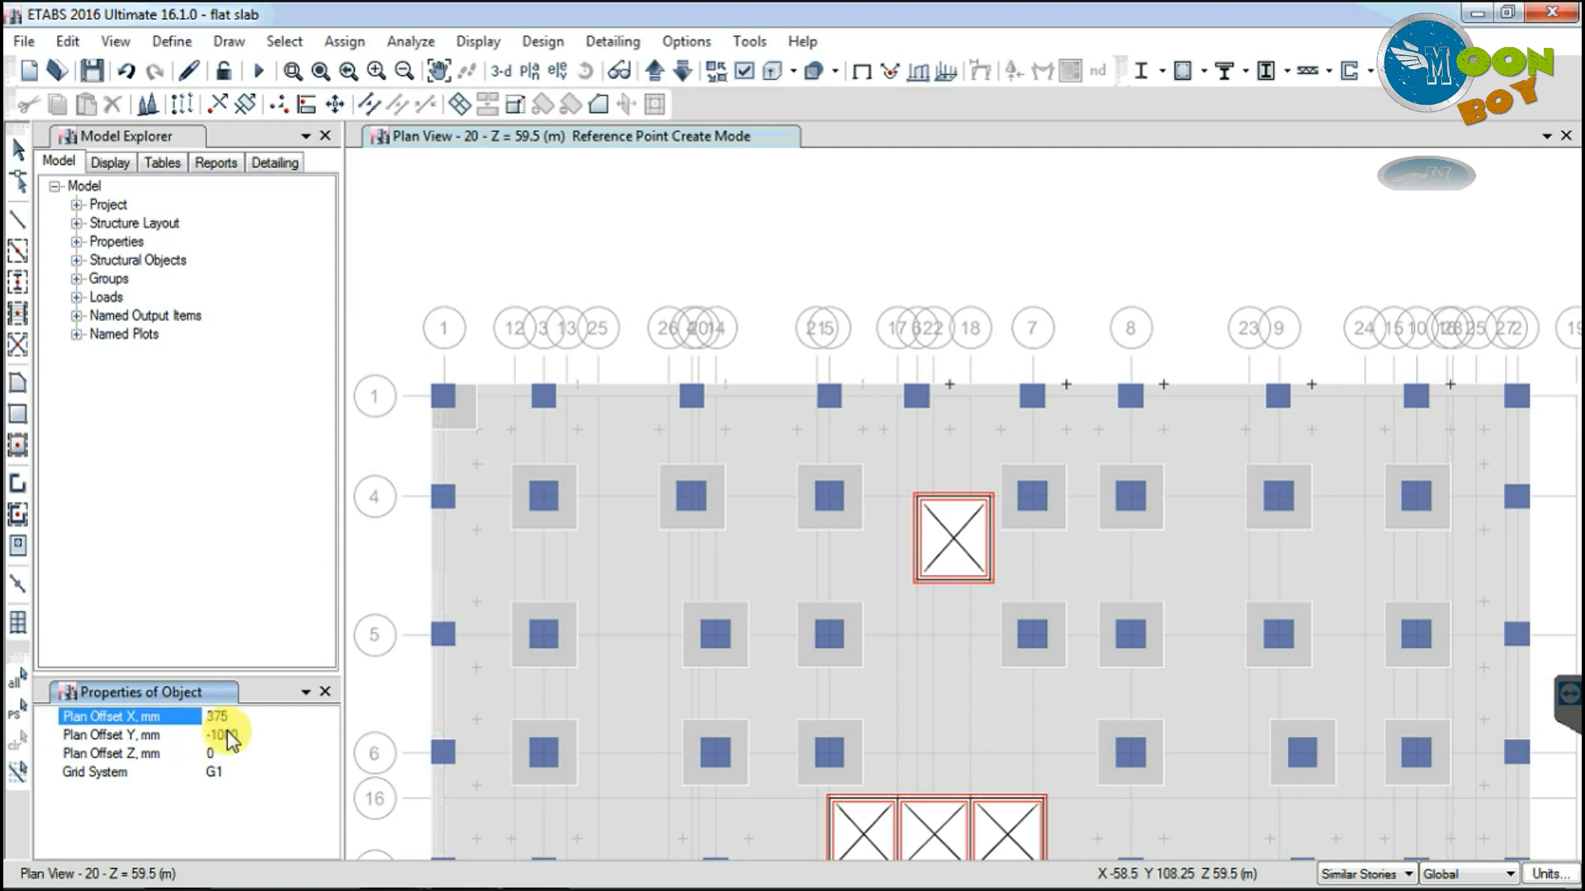
{"action": "type", "text": "-"}
{"action": "left_click", "coordinate": [226, 734]}
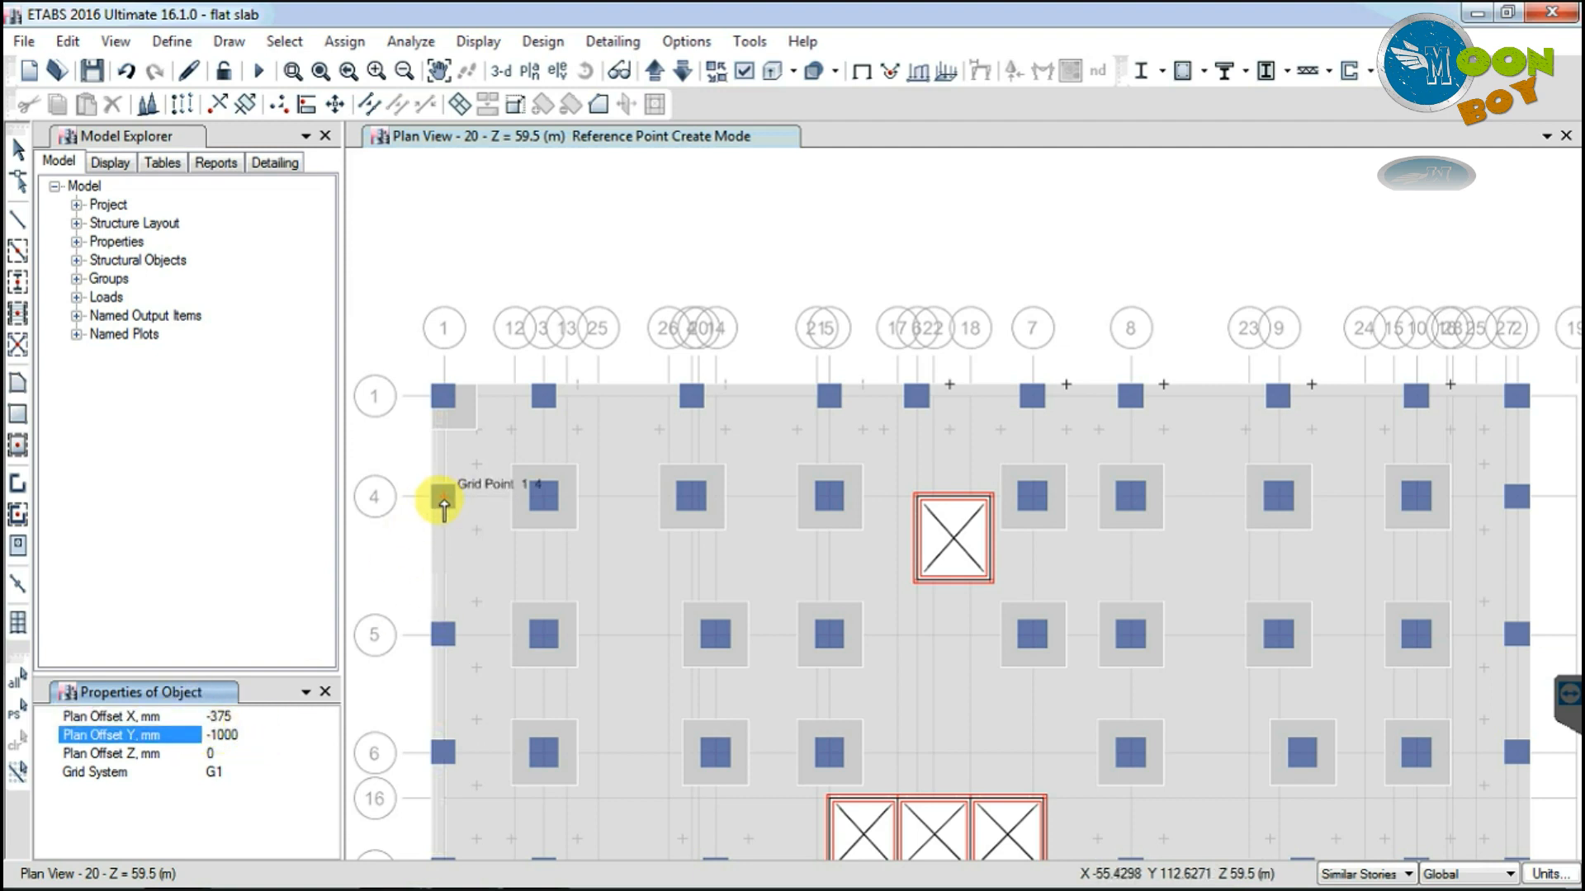
Step: Disable fine grid snapping and enable the imperial and degree snap increments in the snap options
{"action": "left_click", "coordinate": [229, 40]}
{"action": "left_click", "coordinate": [309, 543]}
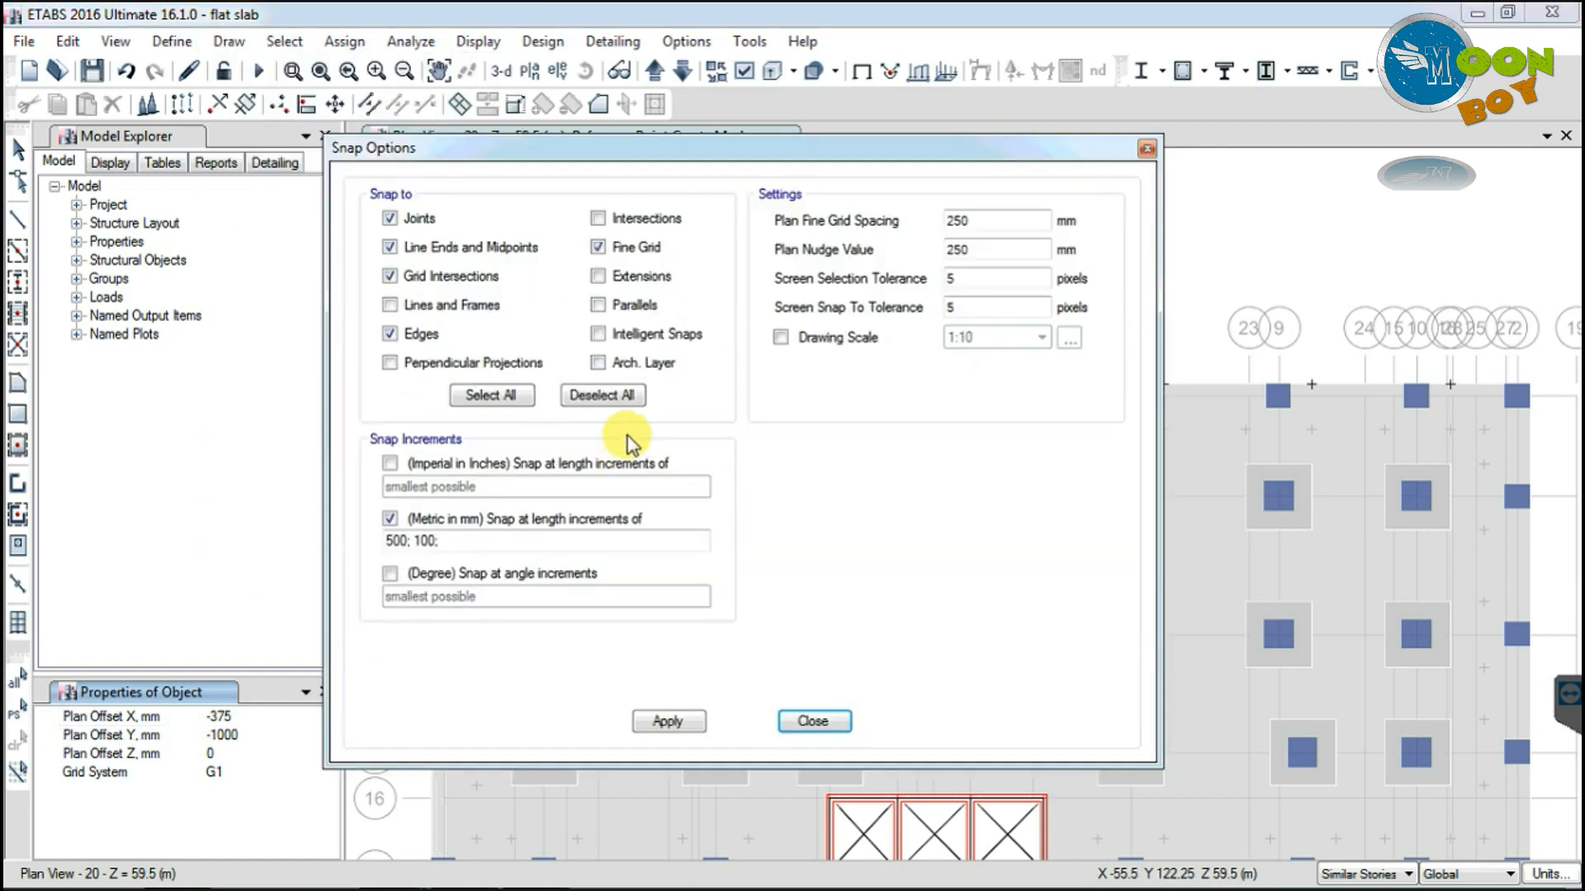
{"action": "left_click", "coordinate": [421, 571]}
{"action": "left_click", "coordinate": [599, 246]}
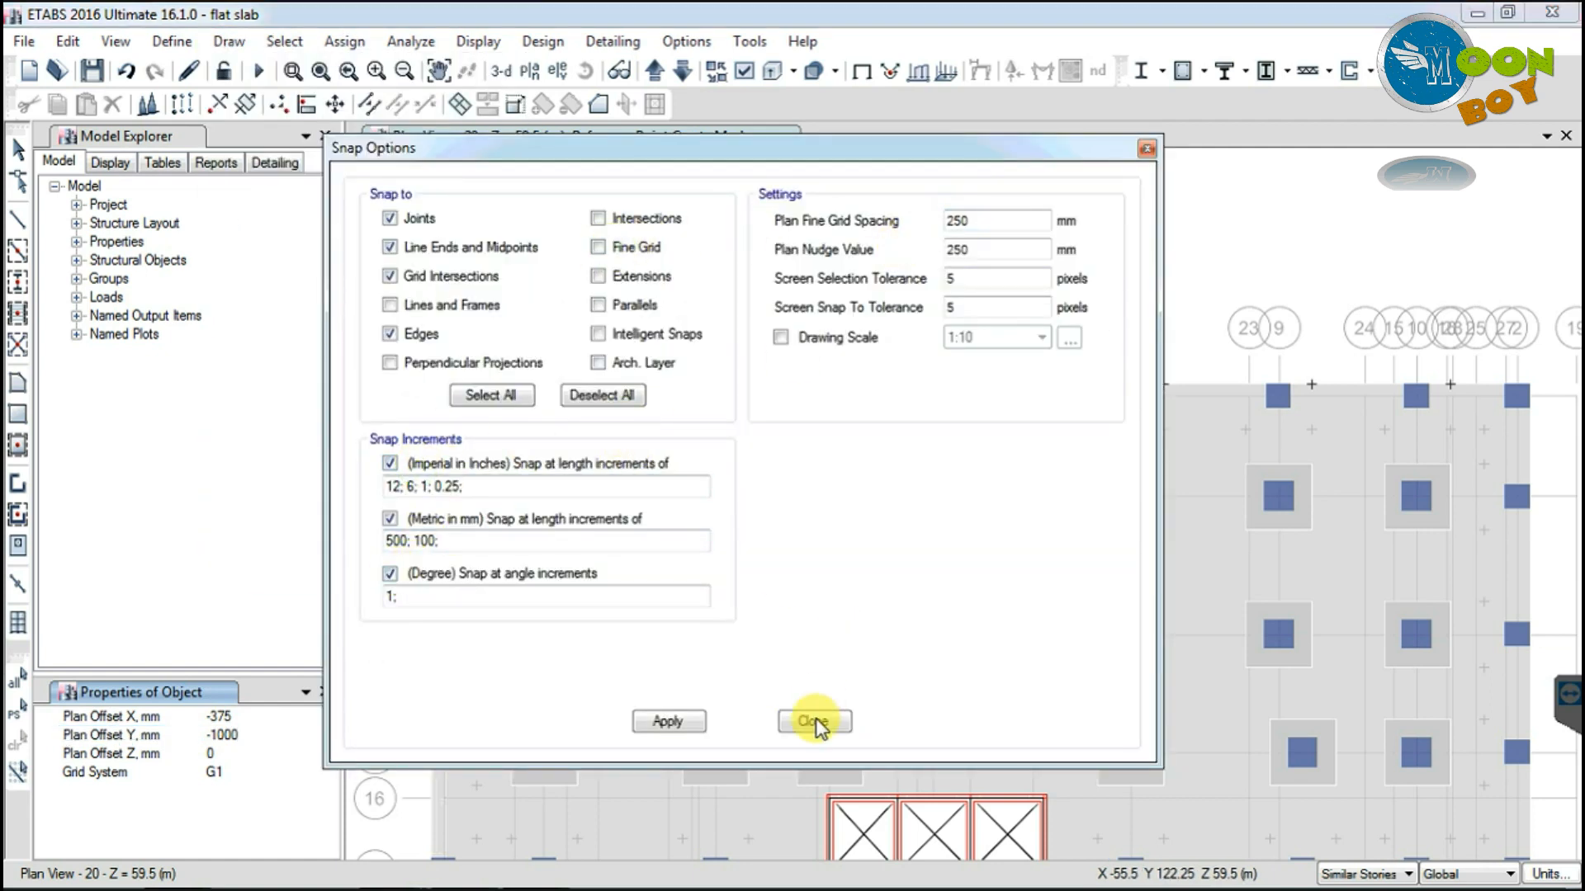
{"action": "left_click", "coordinate": [811, 722]}
Step: Place reference points at these offsets from the left-edge columns on vertical grid 1 at horizontal grids 4, 5 and 6
{"action": "left_click", "coordinate": [443, 499]}
{"action": "left_click", "coordinate": [444, 634]}
{"action": "left_click", "coordinate": [440, 753]}
{"action": "scroll", "coordinate": [475, 594], "scroll_direction": "down", "scroll_amount": 3}
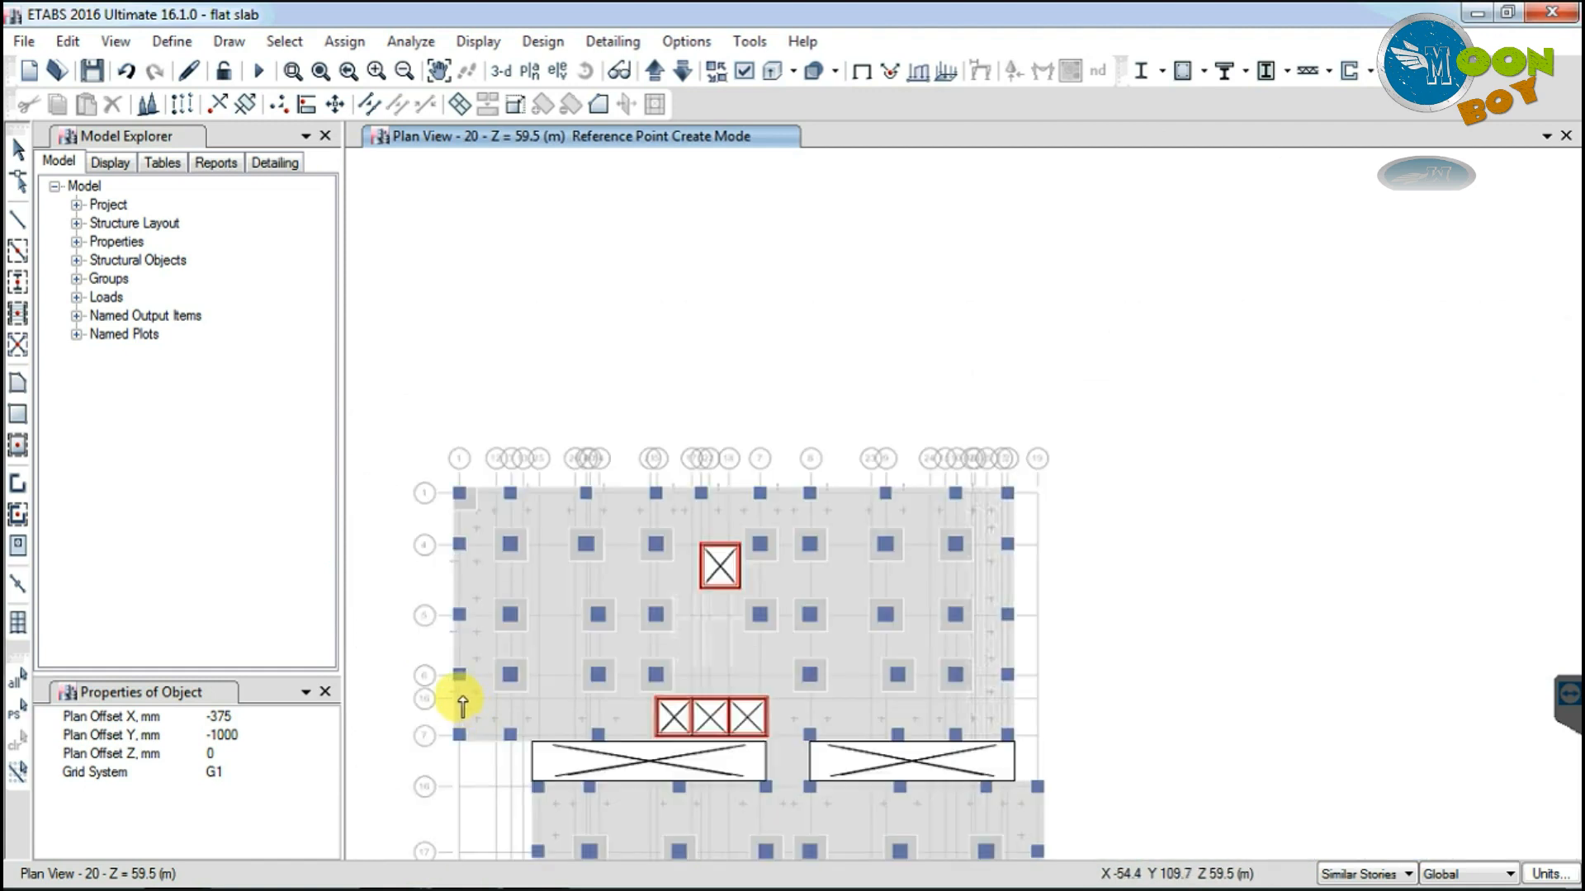
{"action": "scroll", "coordinate": [460, 705], "scroll_direction": "up", "scroll_amount": 3}
{"action": "left_click", "coordinate": [452, 647]}
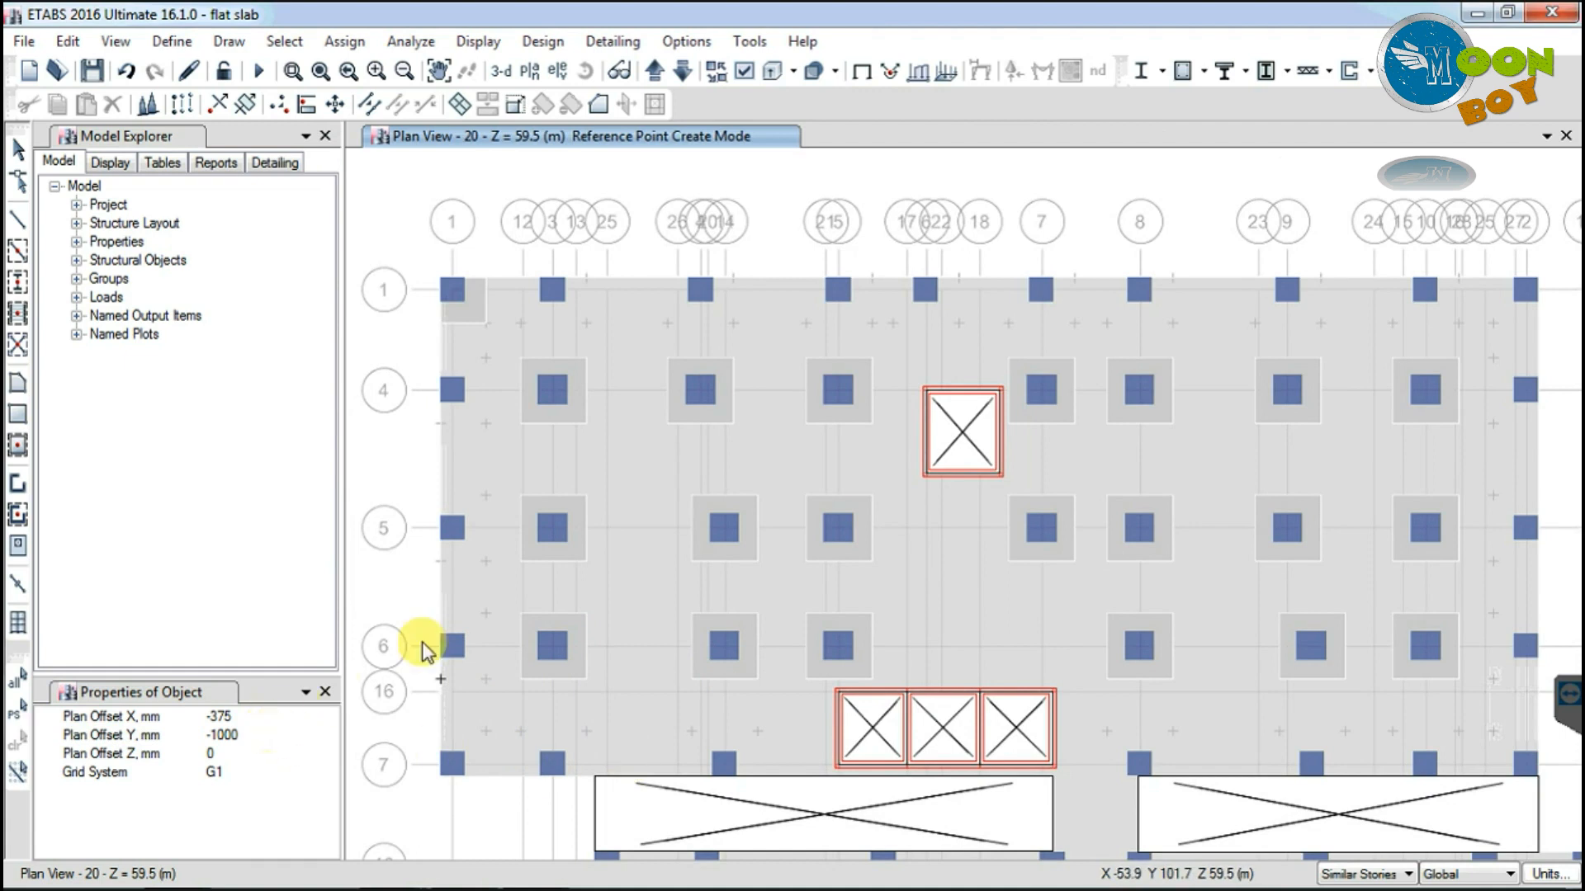
Step: Place reference points at the same offsets from the lower slab block's left-edge columns at grids 17, 18 and 19
{"action": "scroll", "coordinate": [595, 541], "scroll_direction": "down", "scroll_amount": 5}
{"action": "scroll", "coordinate": [609, 561], "scroll_direction": "up", "scroll_amount": 8}
{"action": "scroll", "coordinate": [609, 561], "scroll_direction": "down", "scroll_amount": 2}
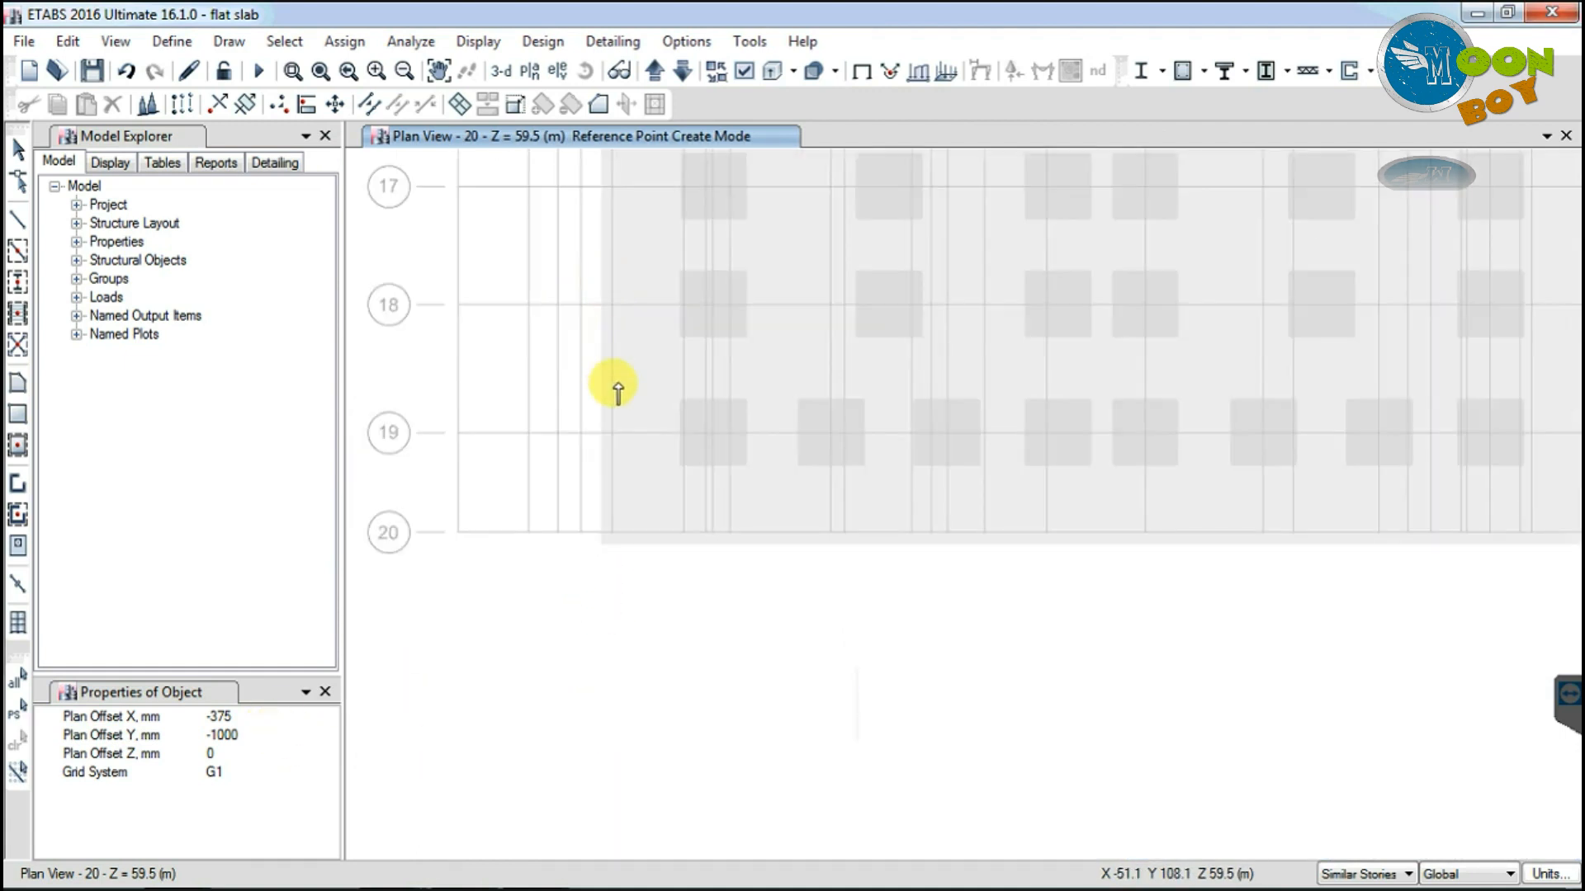
{"action": "left_click", "coordinate": [611, 304]}
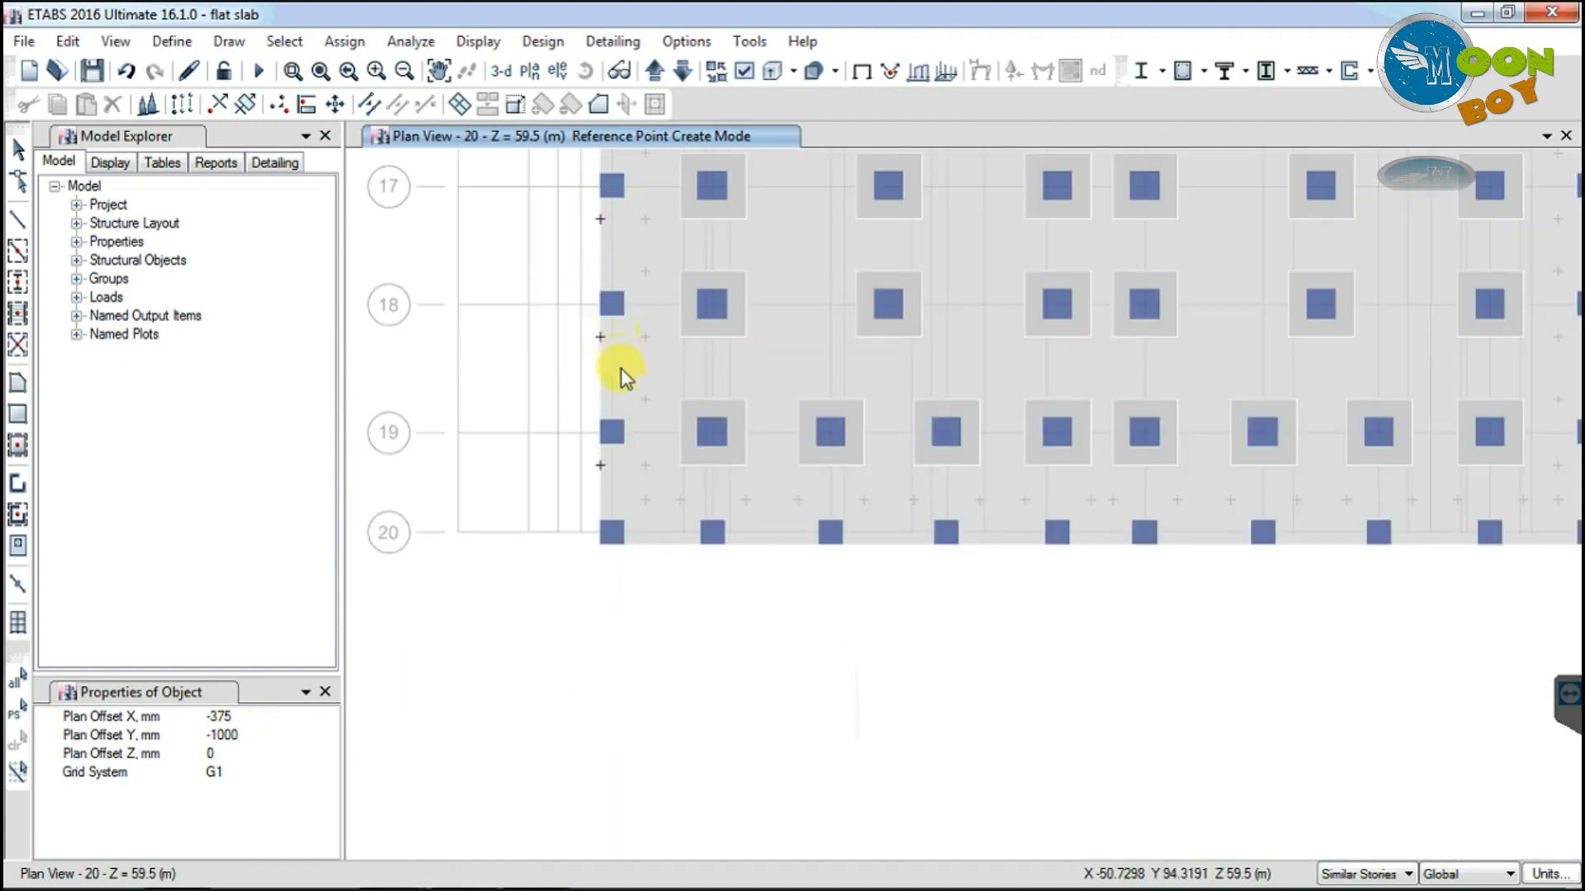
{"action": "scroll", "coordinate": [620, 368], "scroll_direction": "down", "scroll_amount": 3}
Step: Set Plan Offset X to 375 mm and place reference points from the lower block's right-edge columns at grids 17, 18 and 19
{"action": "scroll", "coordinate": [626, 347], "scroll_direction": "up", "scroll_amount": 8}
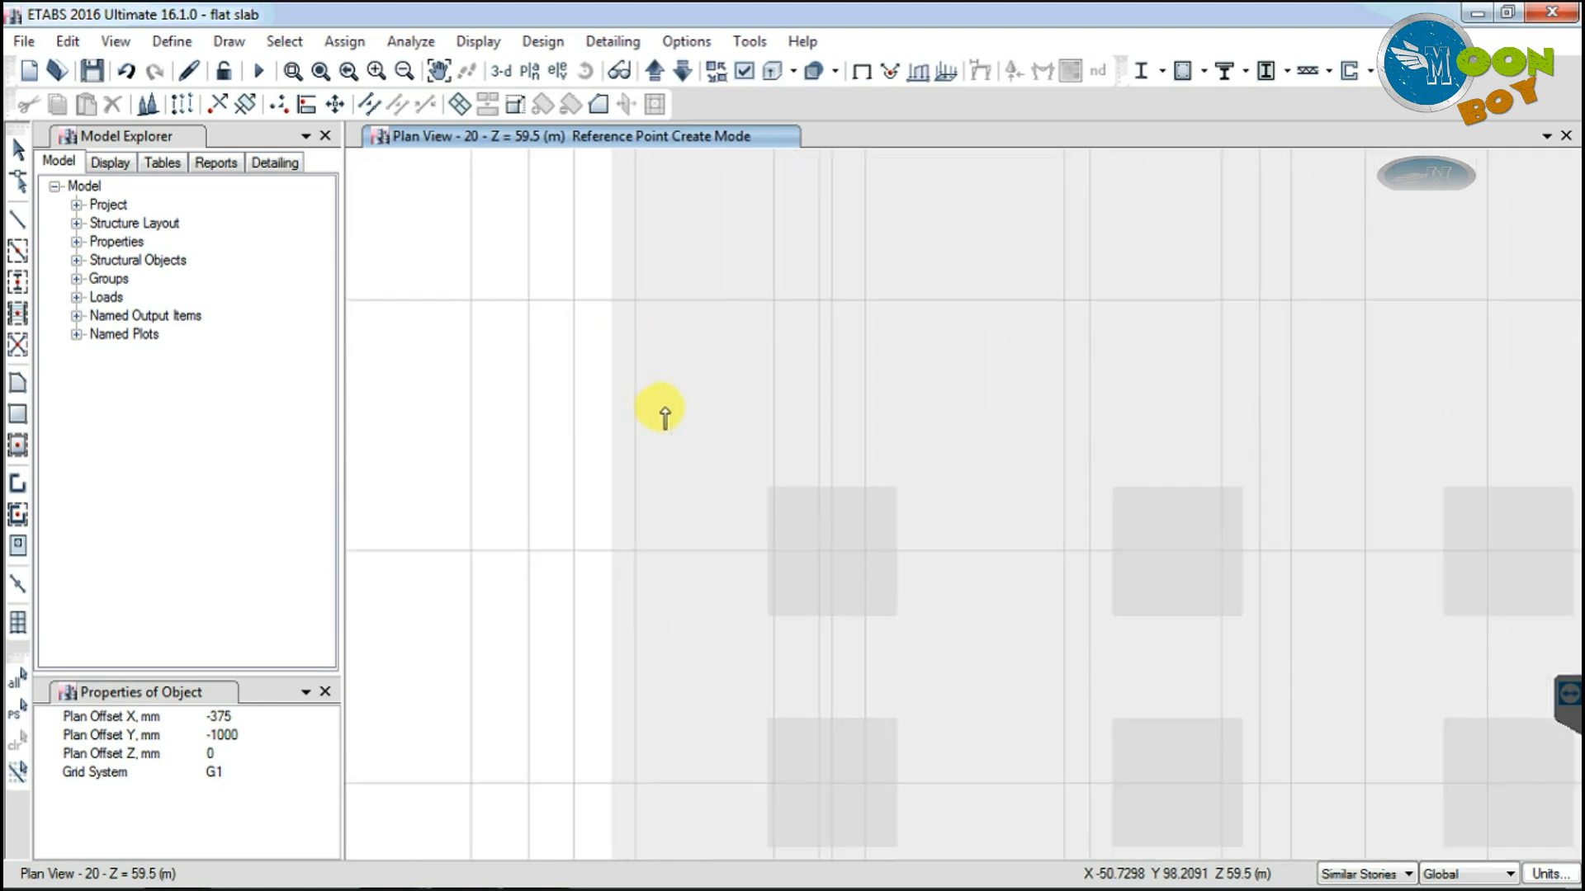
{"action": "scroll", "coordinate": [656, 411], "scroll_direction": "down", "scroll_amount": 2}
{"action": "scroll", "coordinate": [577, 429], "scroll_direction": "down", "scroll_amount": 1}
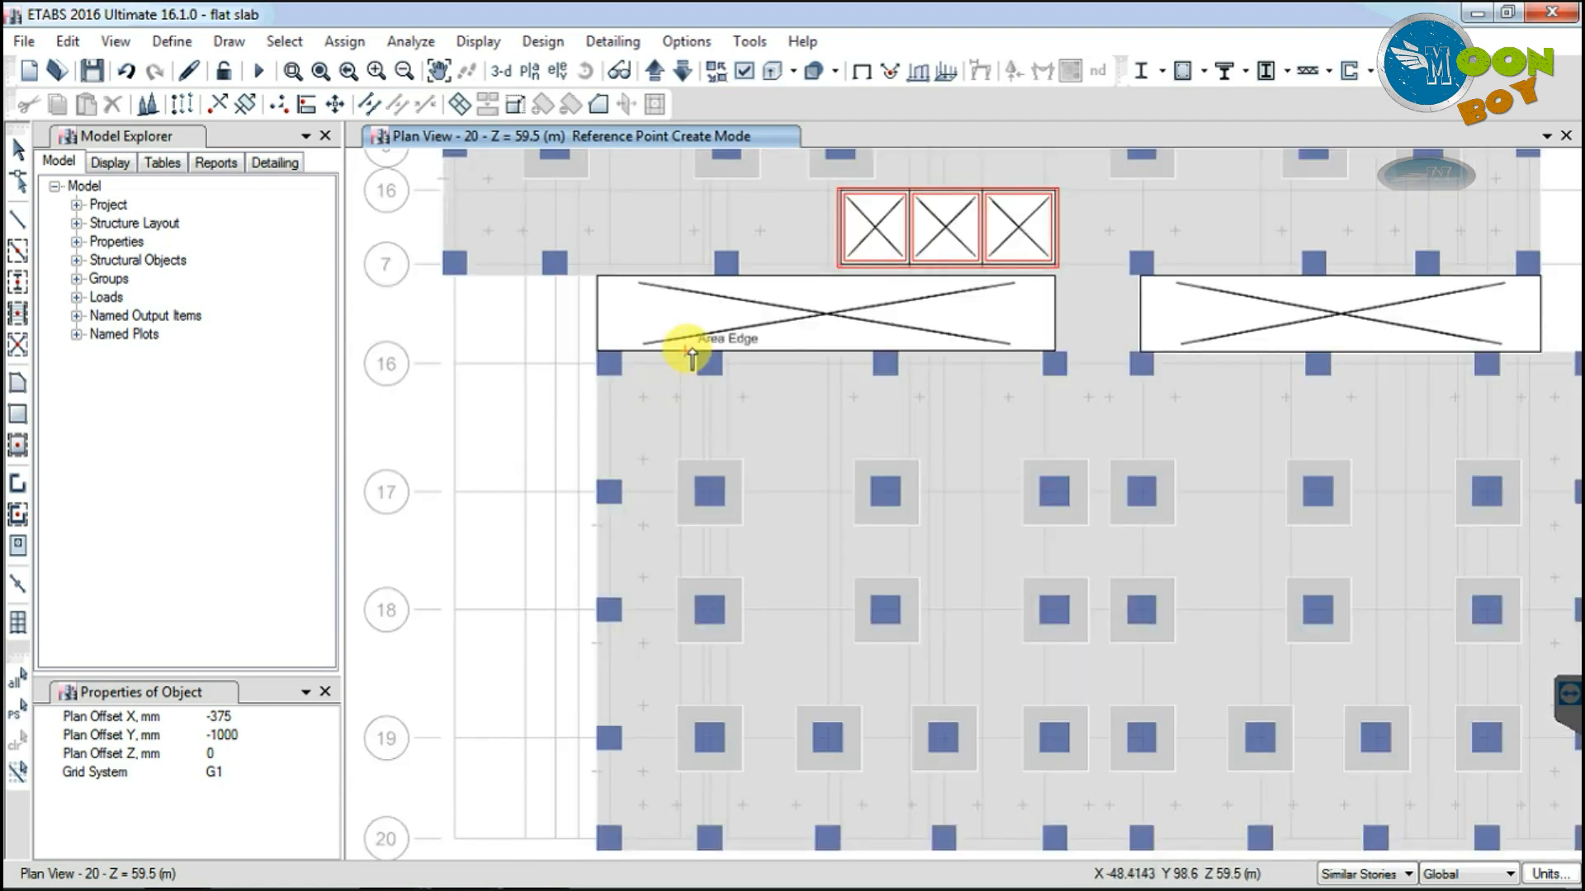
{"action": "left_click", "coordinate": [216, 717]}
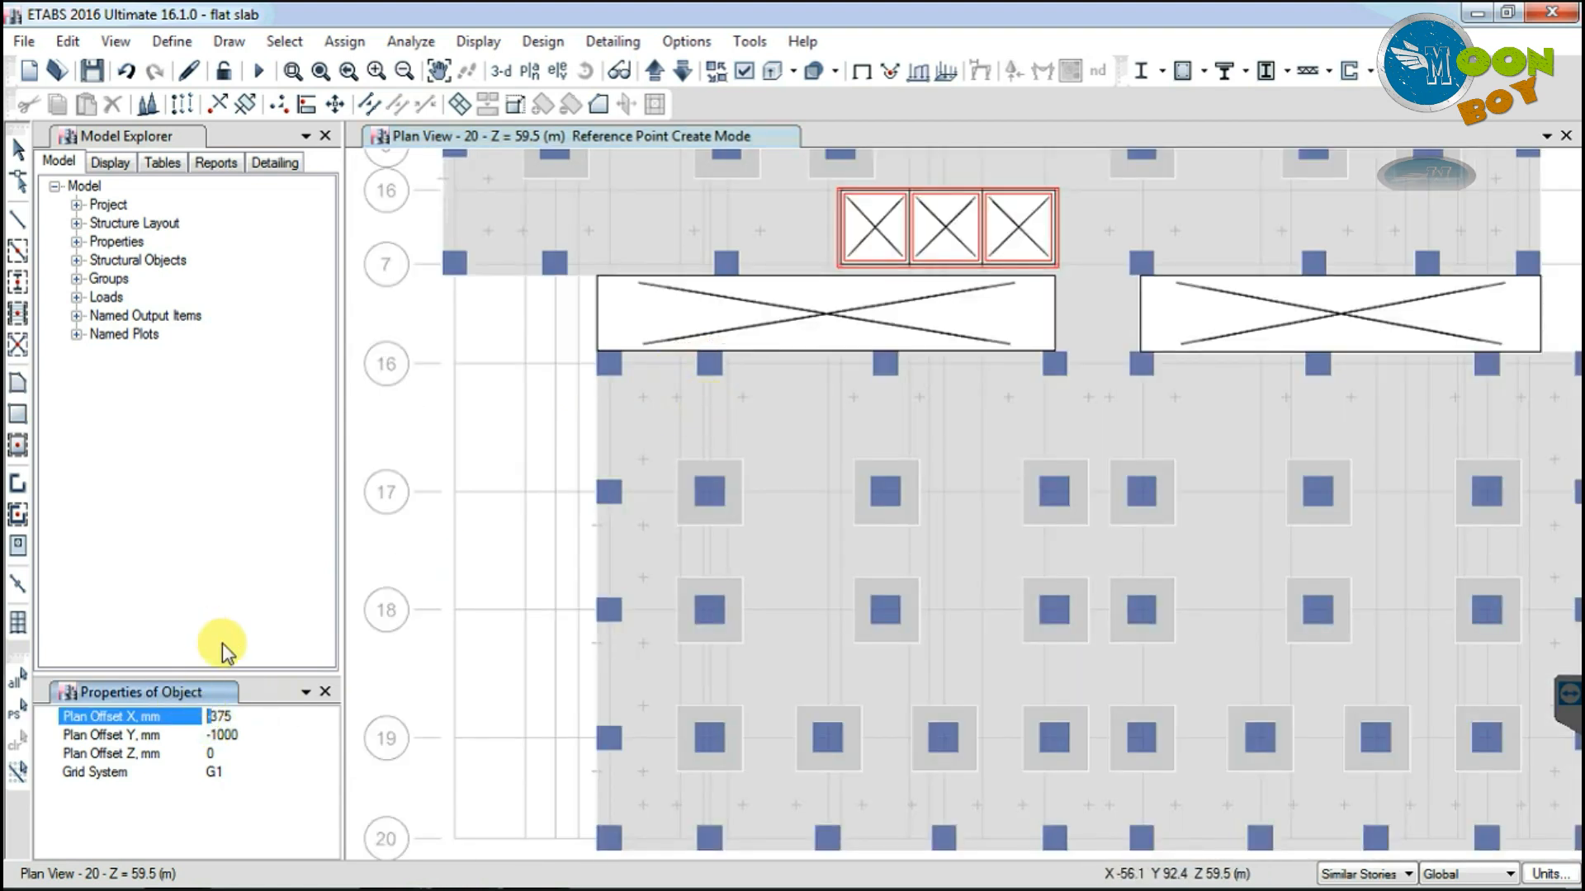
{"action": "left_click", "coordinate": [248, 735]}
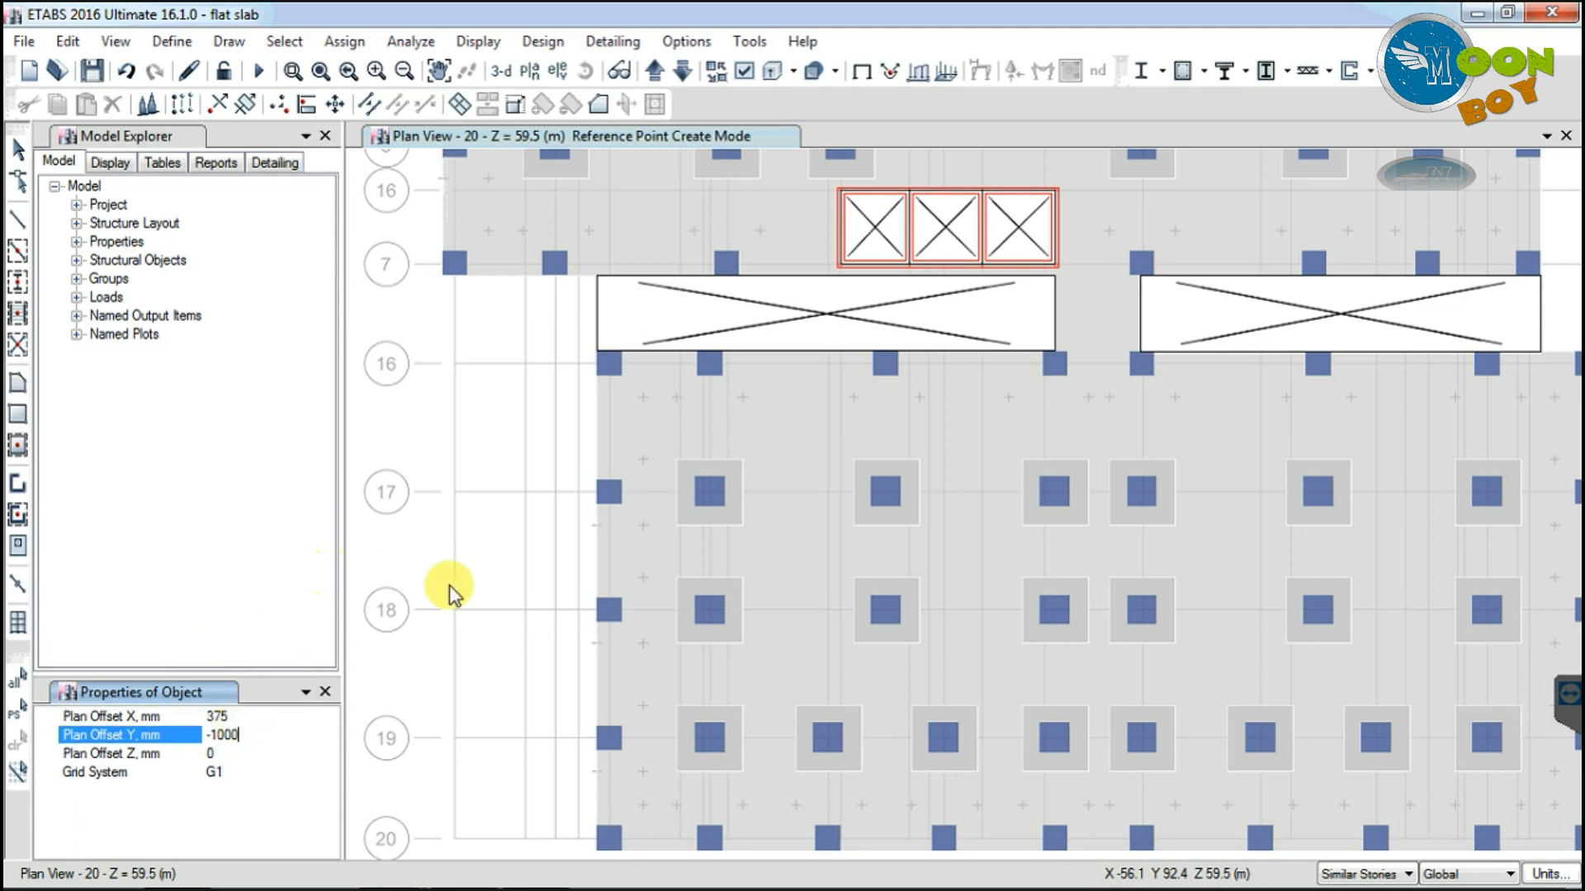
{"action": "left_click", "coordinate": [634, 139]}
{"action": "scroll", "coordinate": [654, 517], "scroll_direction": "down", "scroll_amount": 3}
{"action": "scroll", "coordinate": [761, 538], "scroll_direction": "up", "scroll_amount": 3}
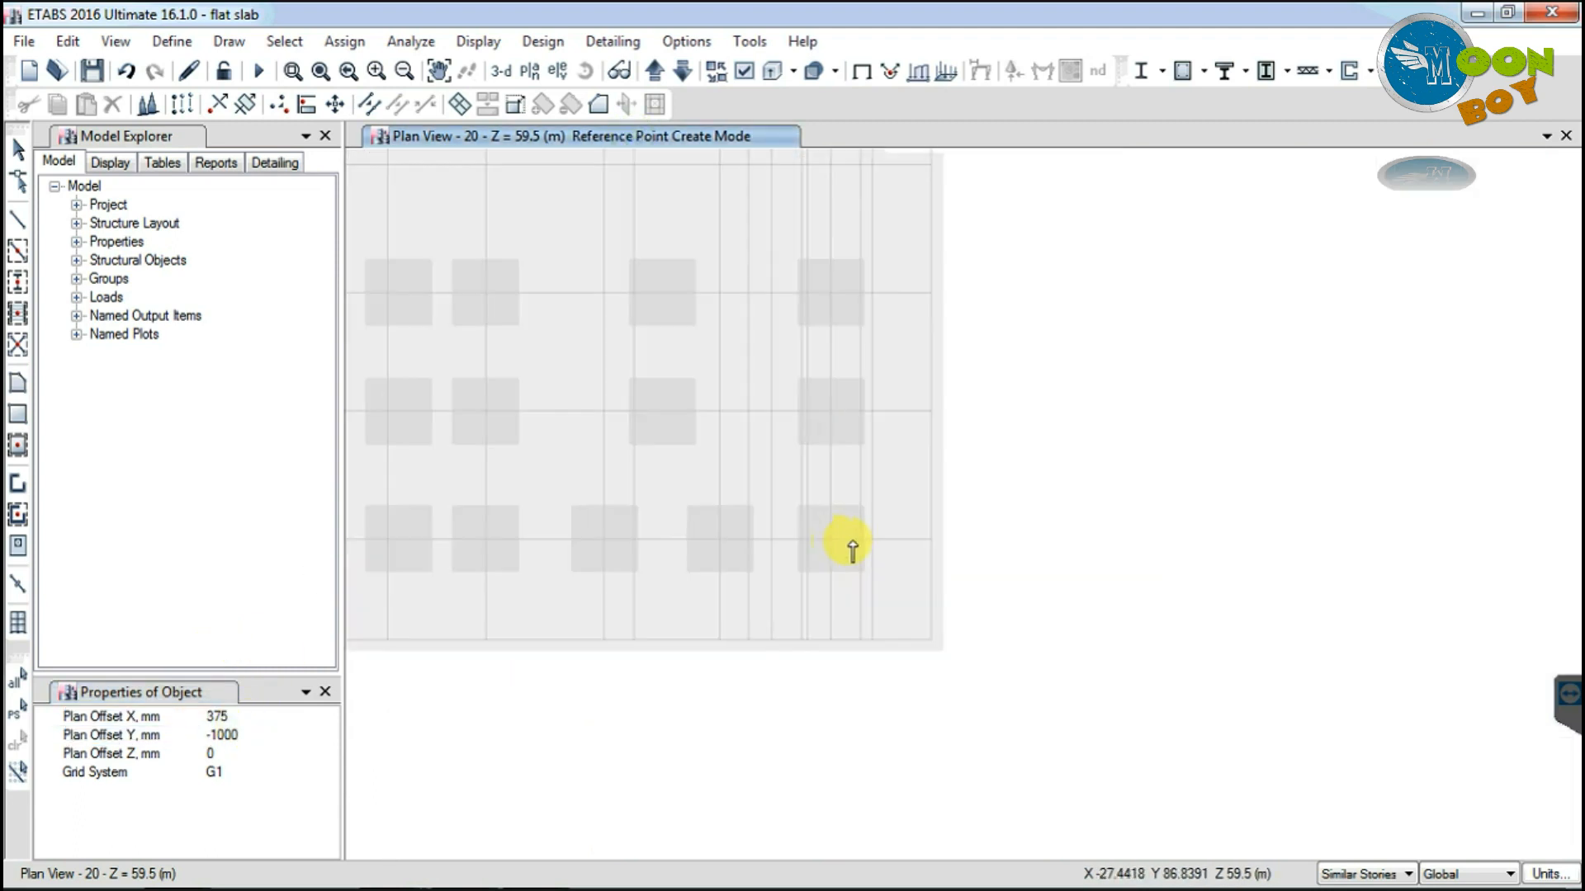
{"action": "left_click", "coordinate": [930, 410]}
{"action": "left_click", "coordinate": [930, 293]}
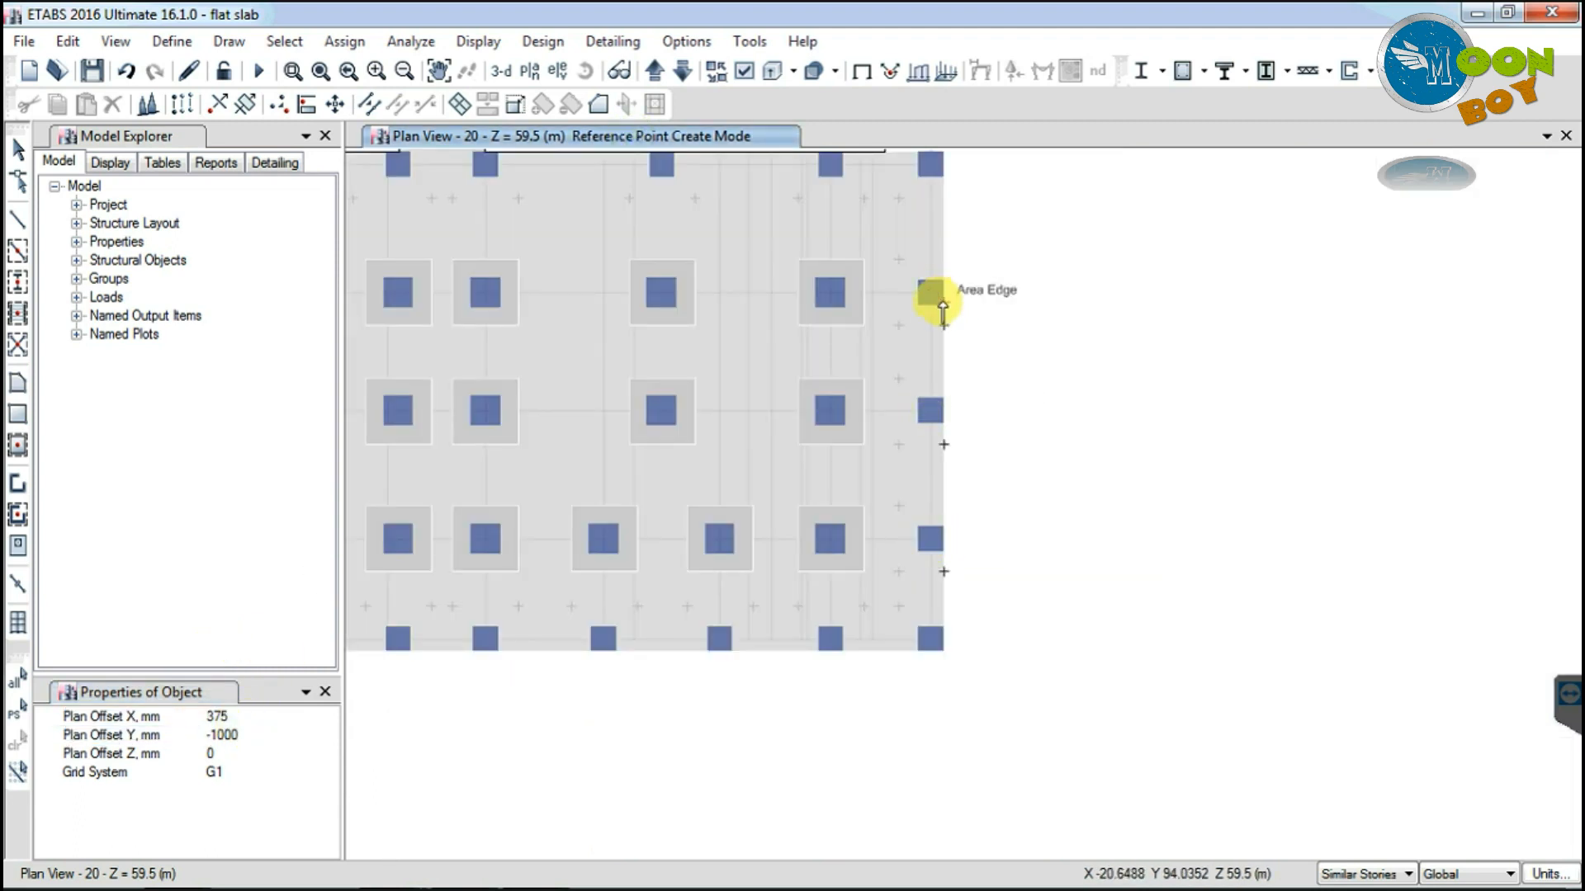
Step: Place reference points at the same offsets from the upper block's right-edge columns on vertical grid 2 at grids 4, 5 and 6
{"action": "scroll", "coordinate": [874, 429], "scroll_direction": "down", "scroll_amount": 2}
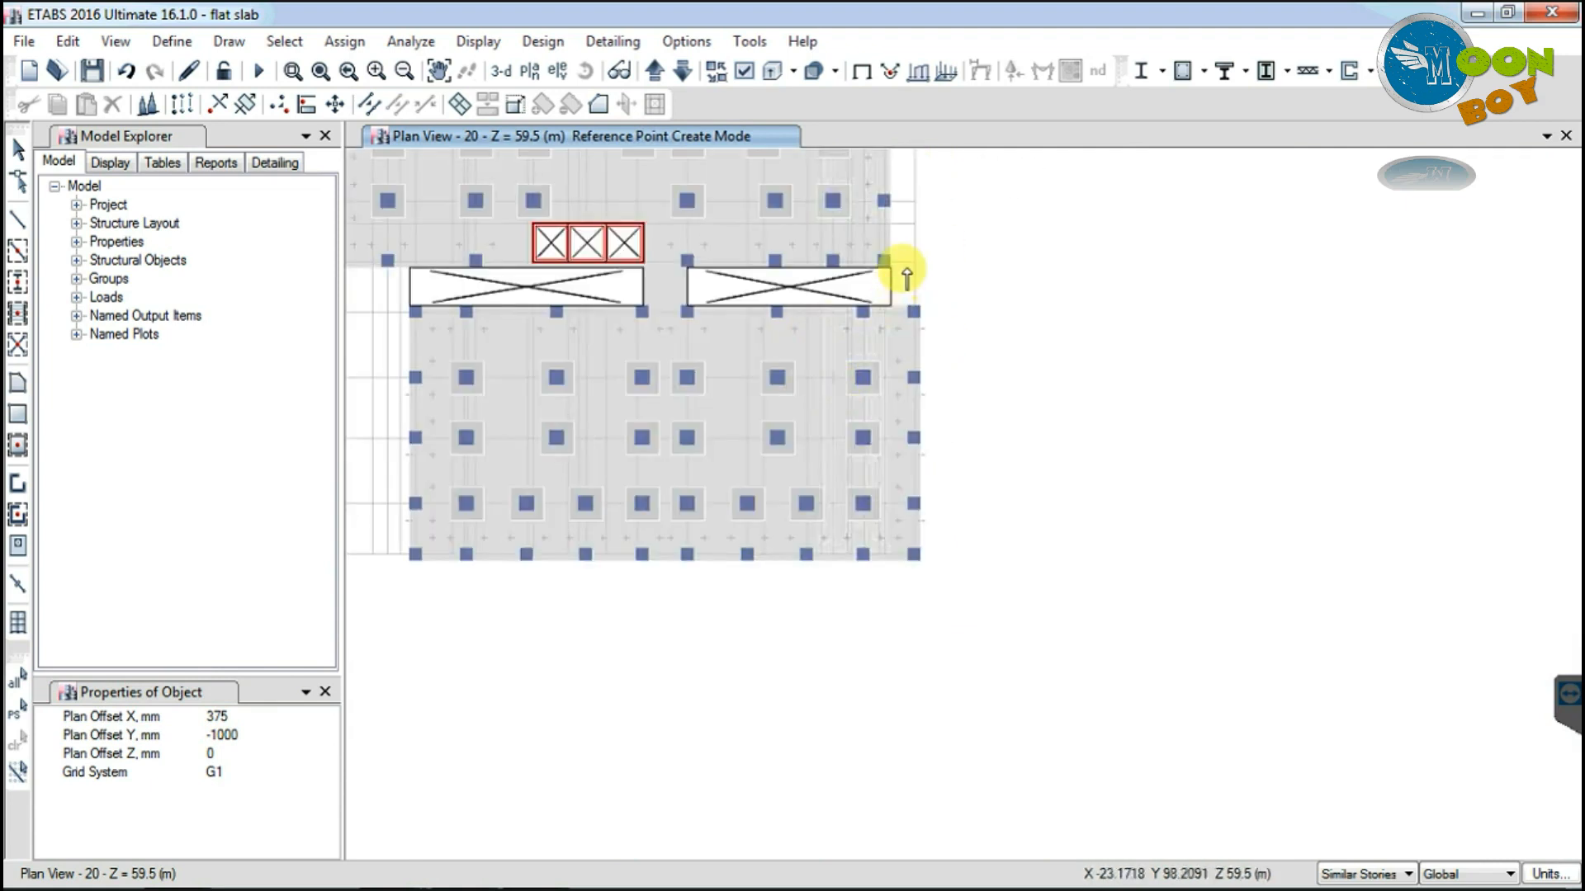
{"action": "scroll", "coordinate": [856, 230], "scroll_direction": "up", "scroll_amount": 3}
{"action": "scroll", "coordinate": [1015, 463], "scroll_direction": "down", "scroll_amount": 3}
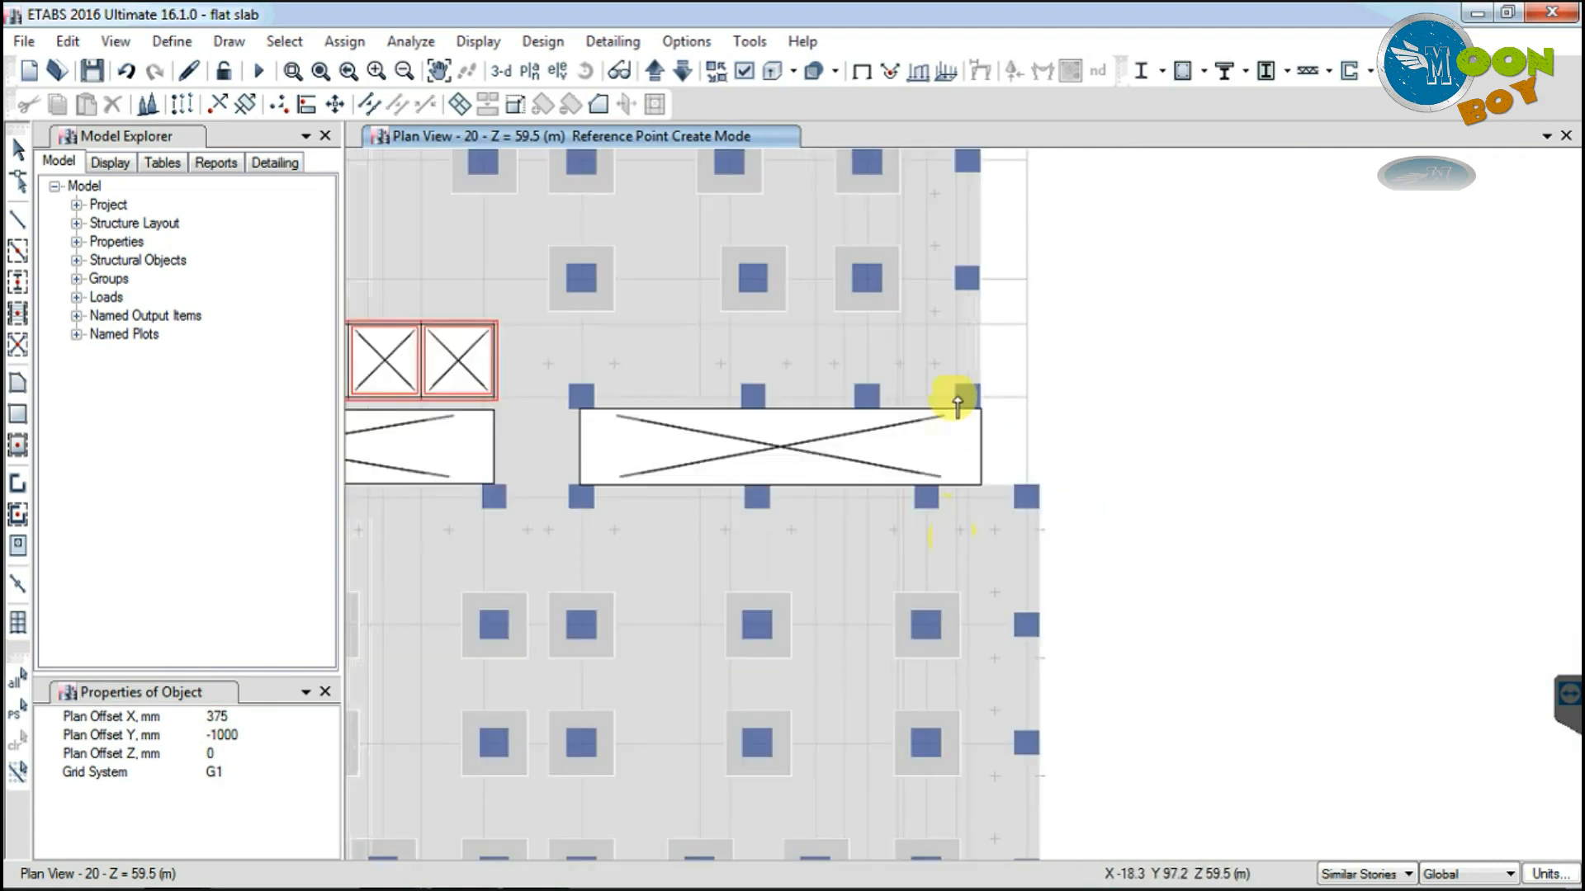
{"action": "scroll", "coordinate": [948, 272], "scroll_direction": "up", "scroll_amount": 5}
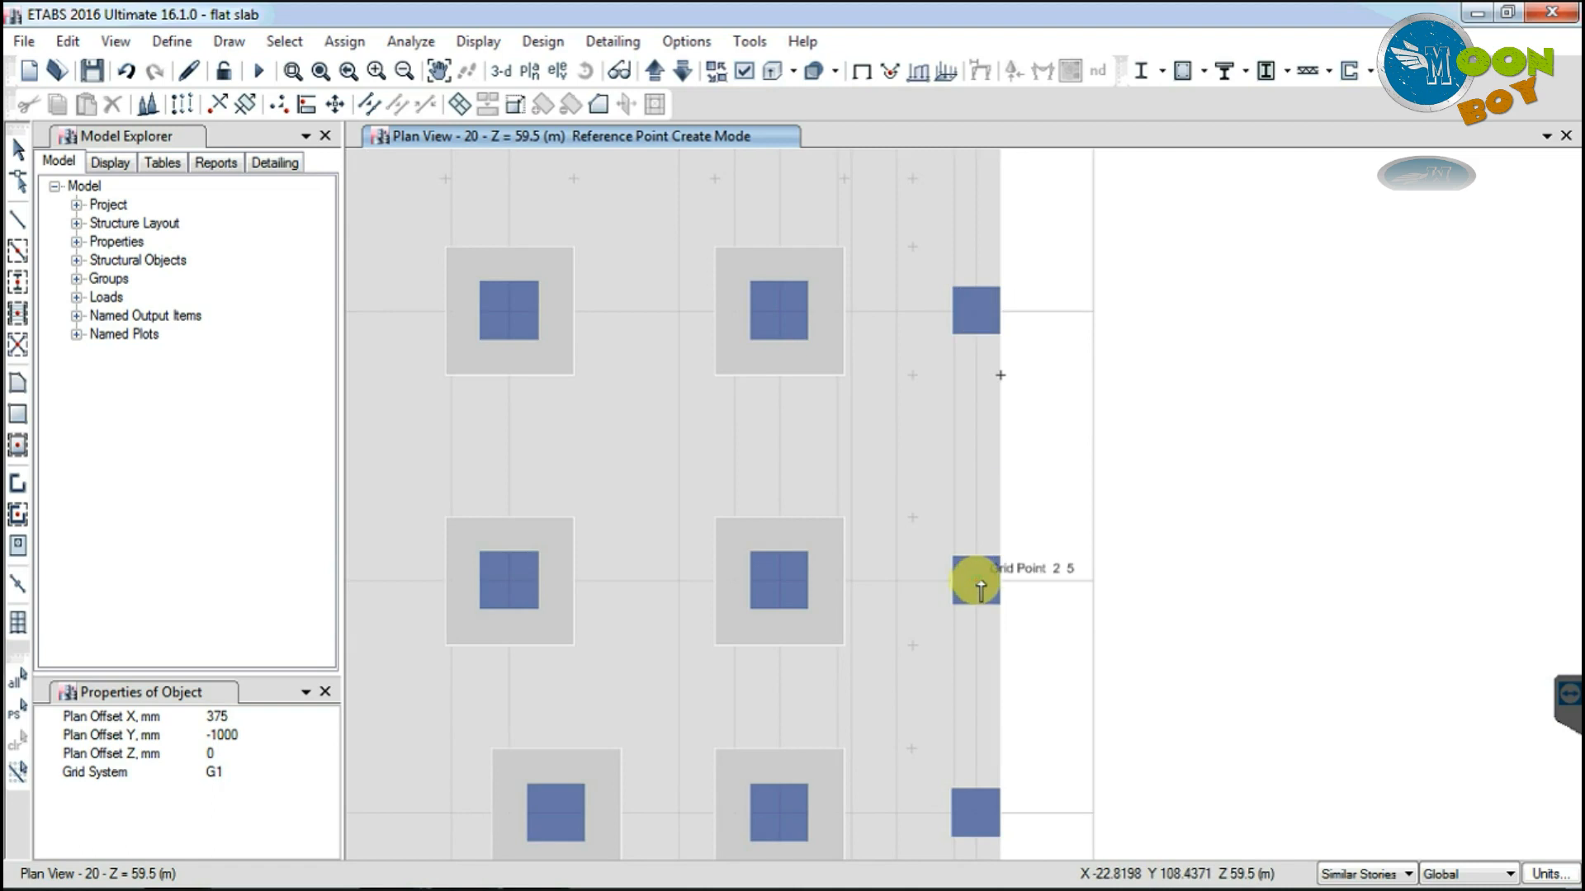
{"action": "scroll", "coordinate": [1050, 557], "scroll_direction": "down", "scroll_amount": 2}
{"action": "scroll", "coordinate": [655, 760], "scroll_direction": "down", "scroll_amount": 3}
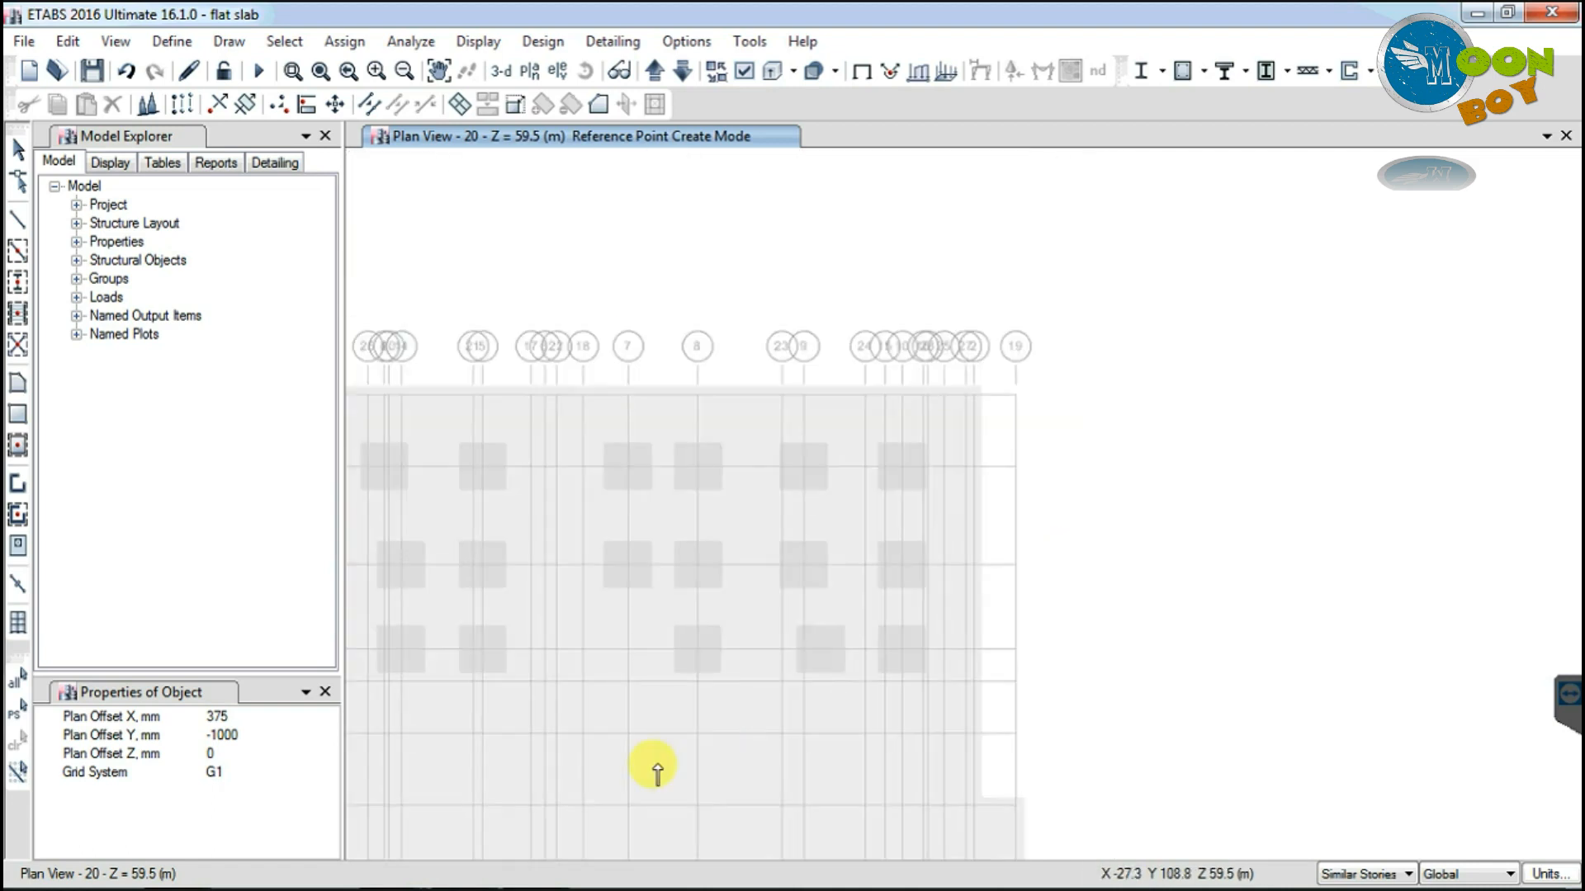
Step: Set the plan offsets to X 1000 mm and Y 375 mm and place reference points from the lower block's top-edge columns
{"action": "scroll", "coordinate": [743, 667], "scroll_direction": "up", "scroll_amount": 4}
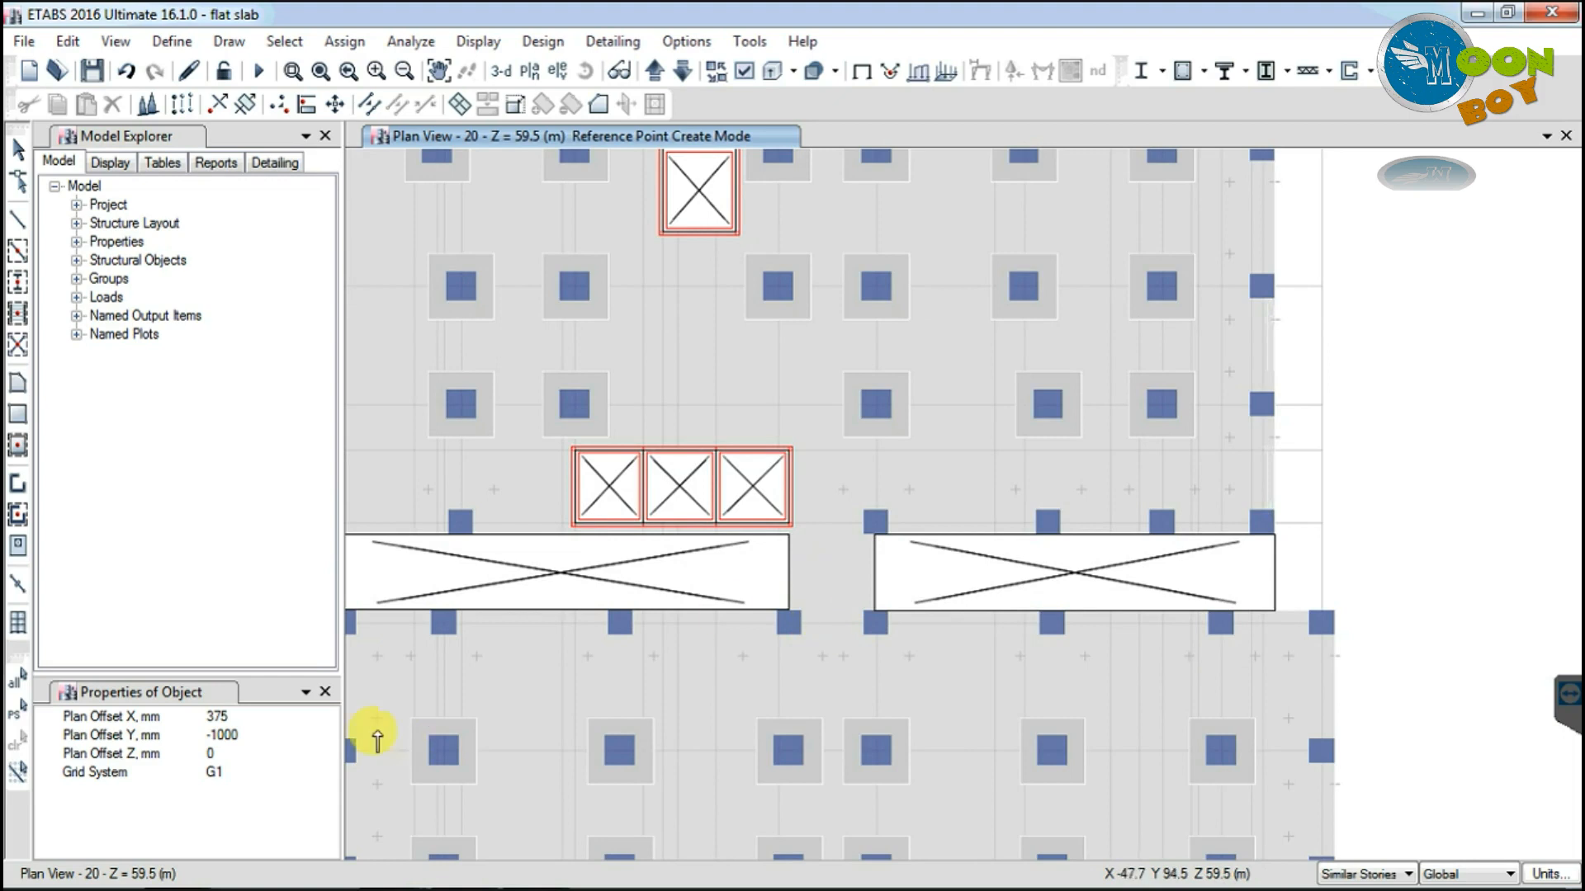
{"action": "left_click", "coordinate": [217, 716]}
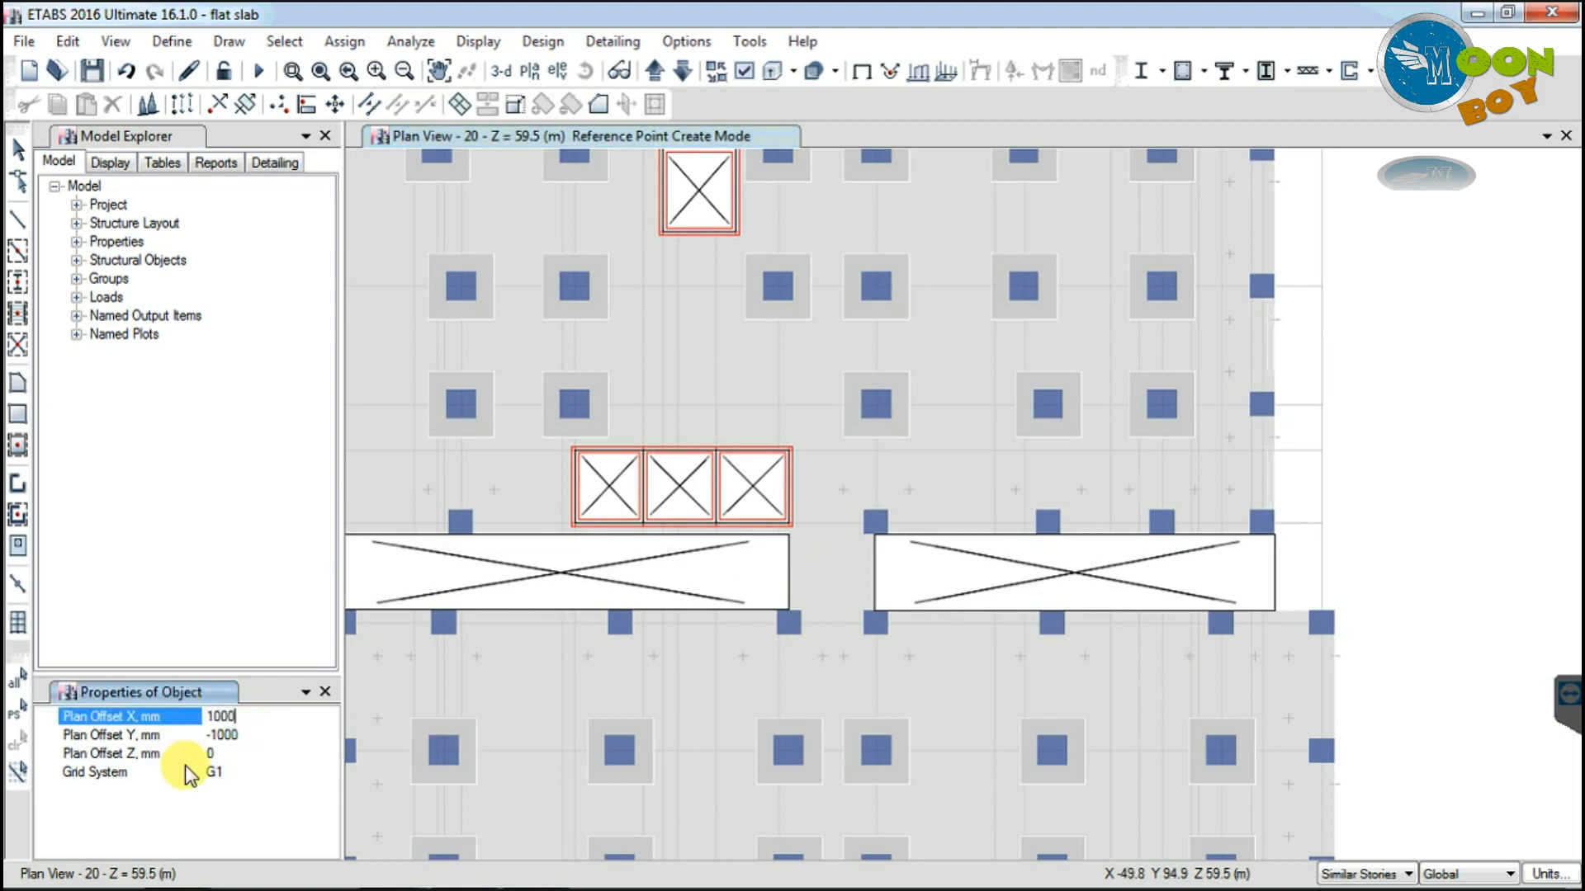
{"action": "left_click", "coordinate": [223, 735]}
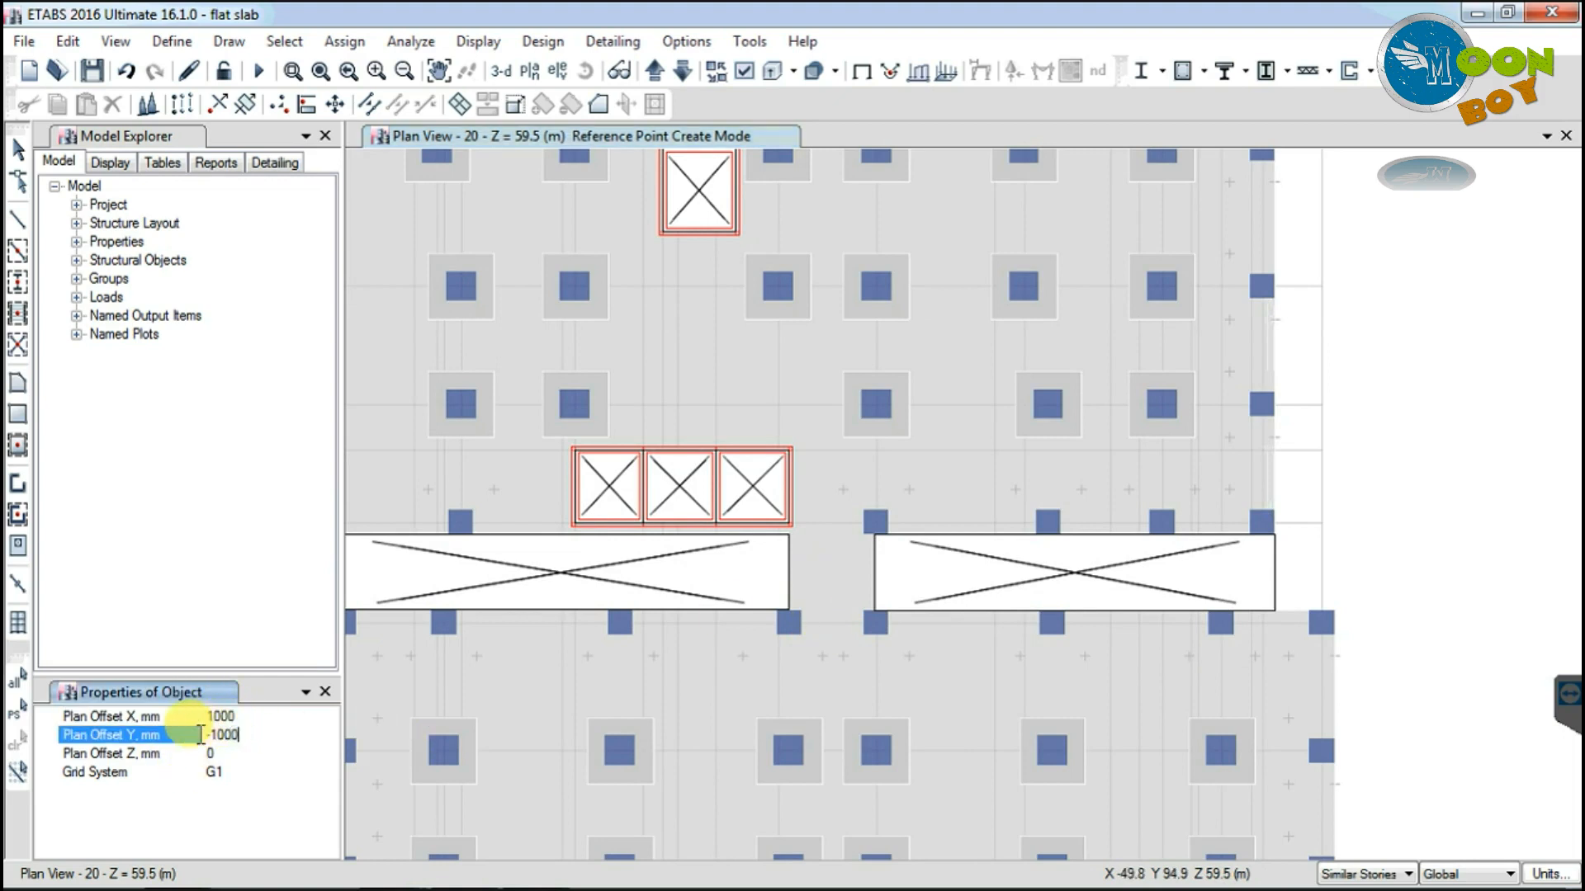
{"action": "type", "text": "375"}
{"action": "left_click", "coordinate": [239, 753]}
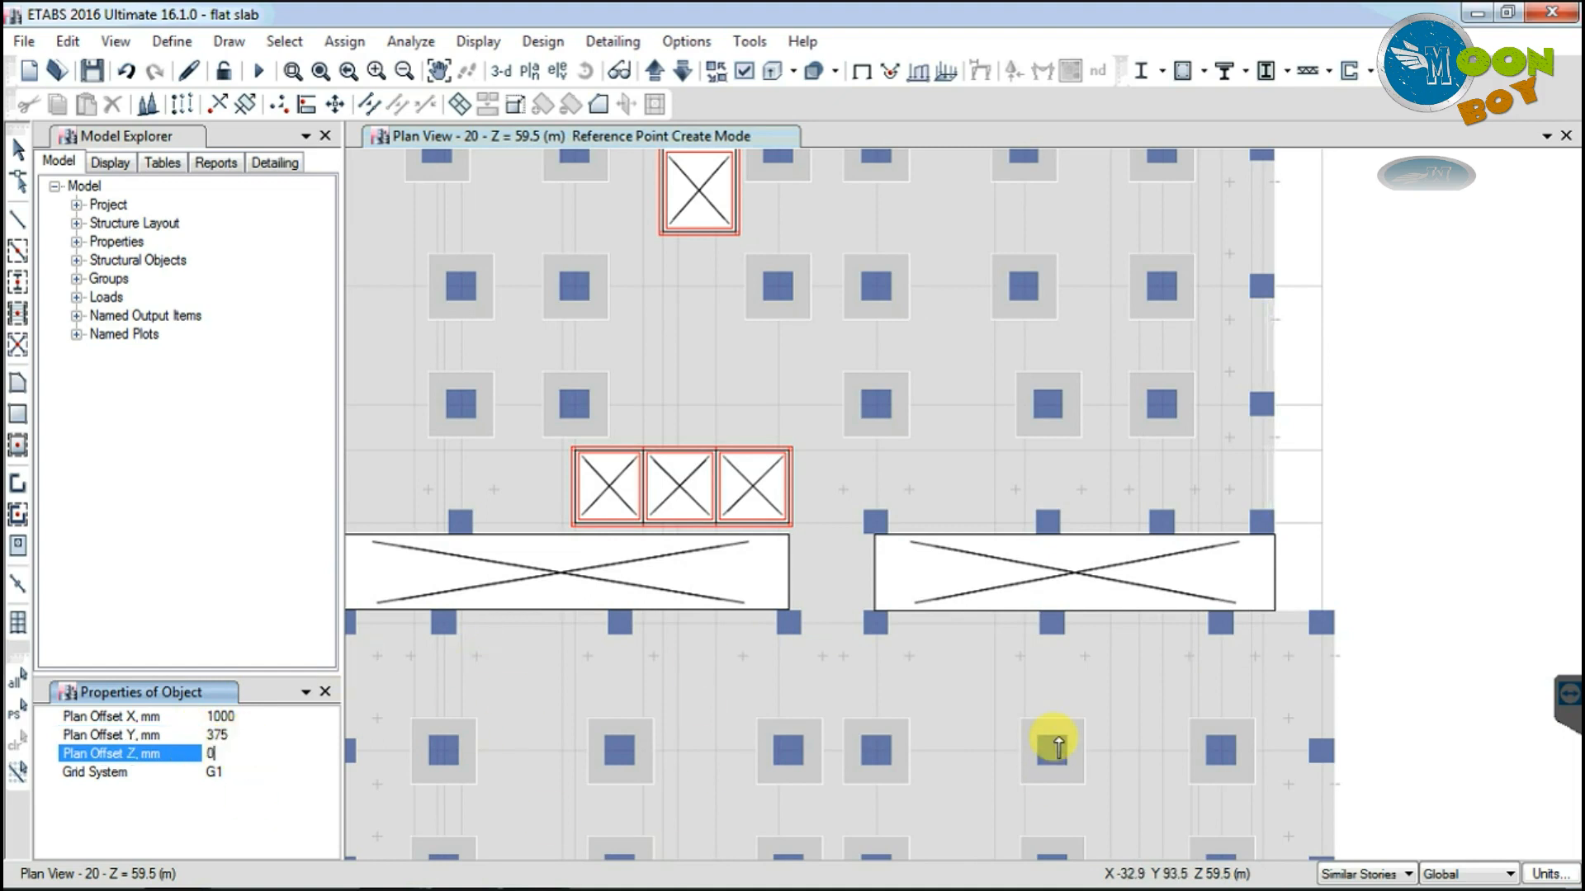
{"action": "scroll", "coordinate": [784, 528], "scroll_direction": "down", "scroll_amount": 5}
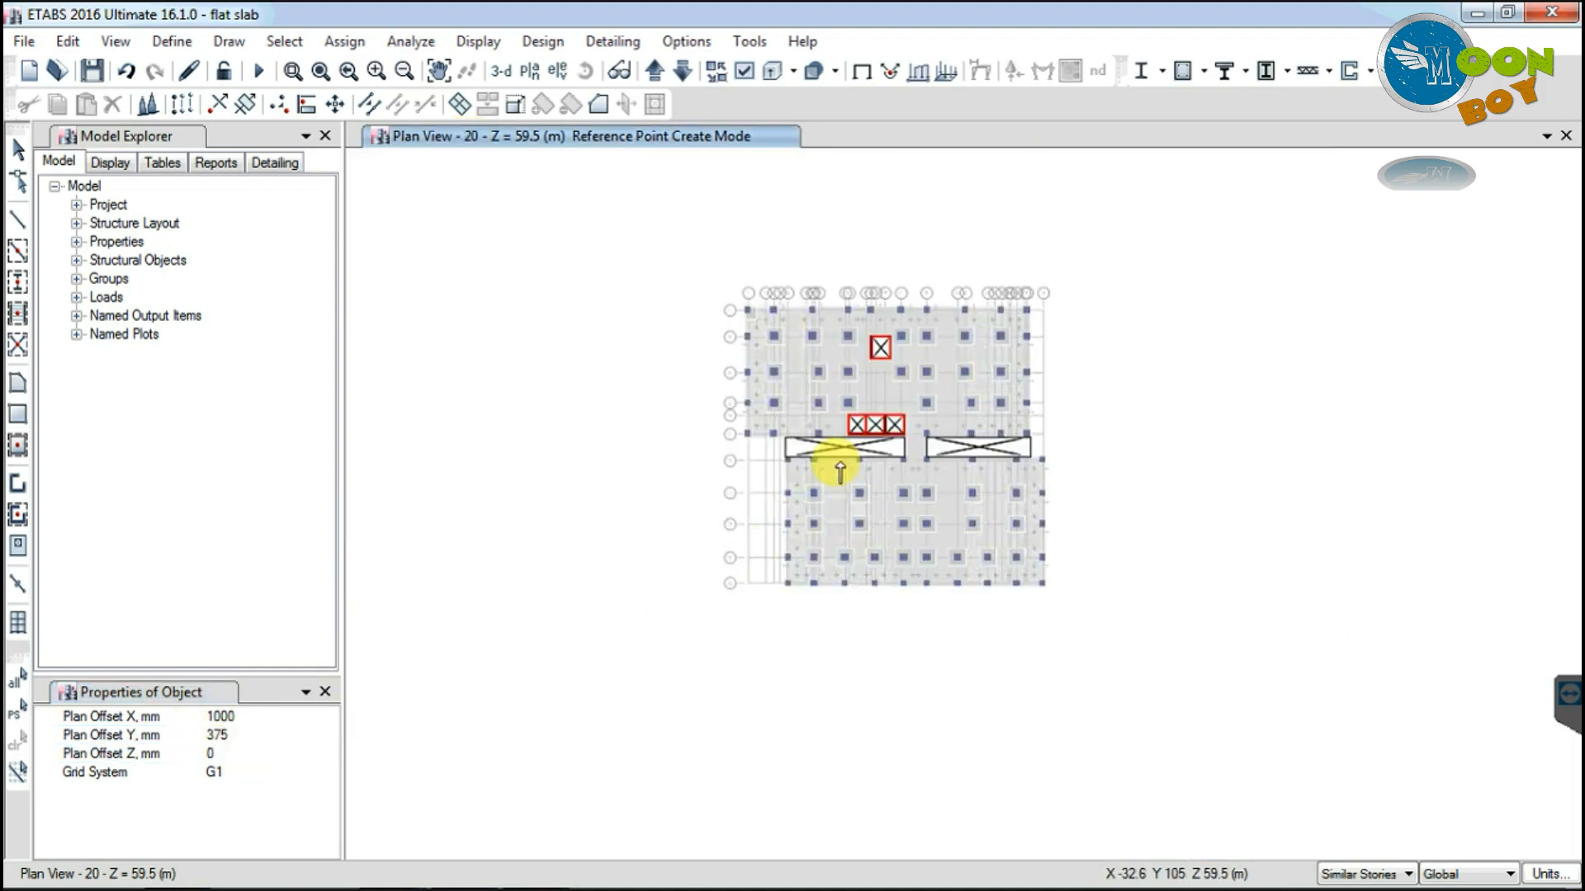
{"action": "scroll", "coordinate": [817, 447], "scroll_direction": "up", "scroll_amount": 3}
{"action": "scroll", "coordinate": [790, 462], "scroll_direction": "up", "scroll_amount": 2}
{"action": "scroll", "coordinate": [791, 467], "scroll_direction": "up", "scroll_amount": 2}
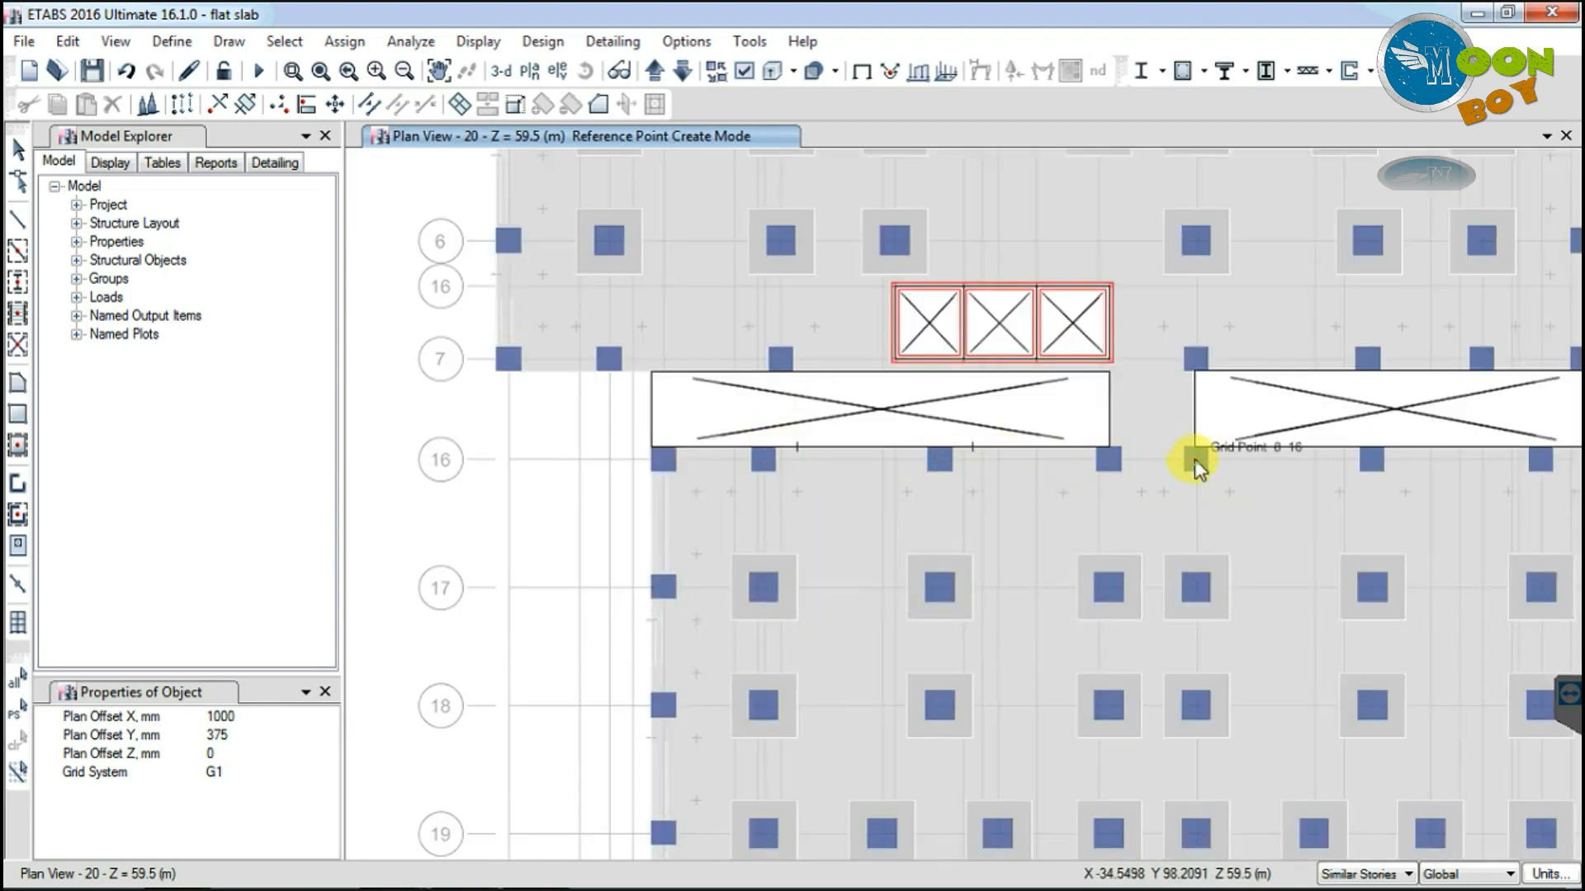
{"action": "scroll", "coordinate": [928, 528], "scroll_direction": "down", "scroll_amount": 2}
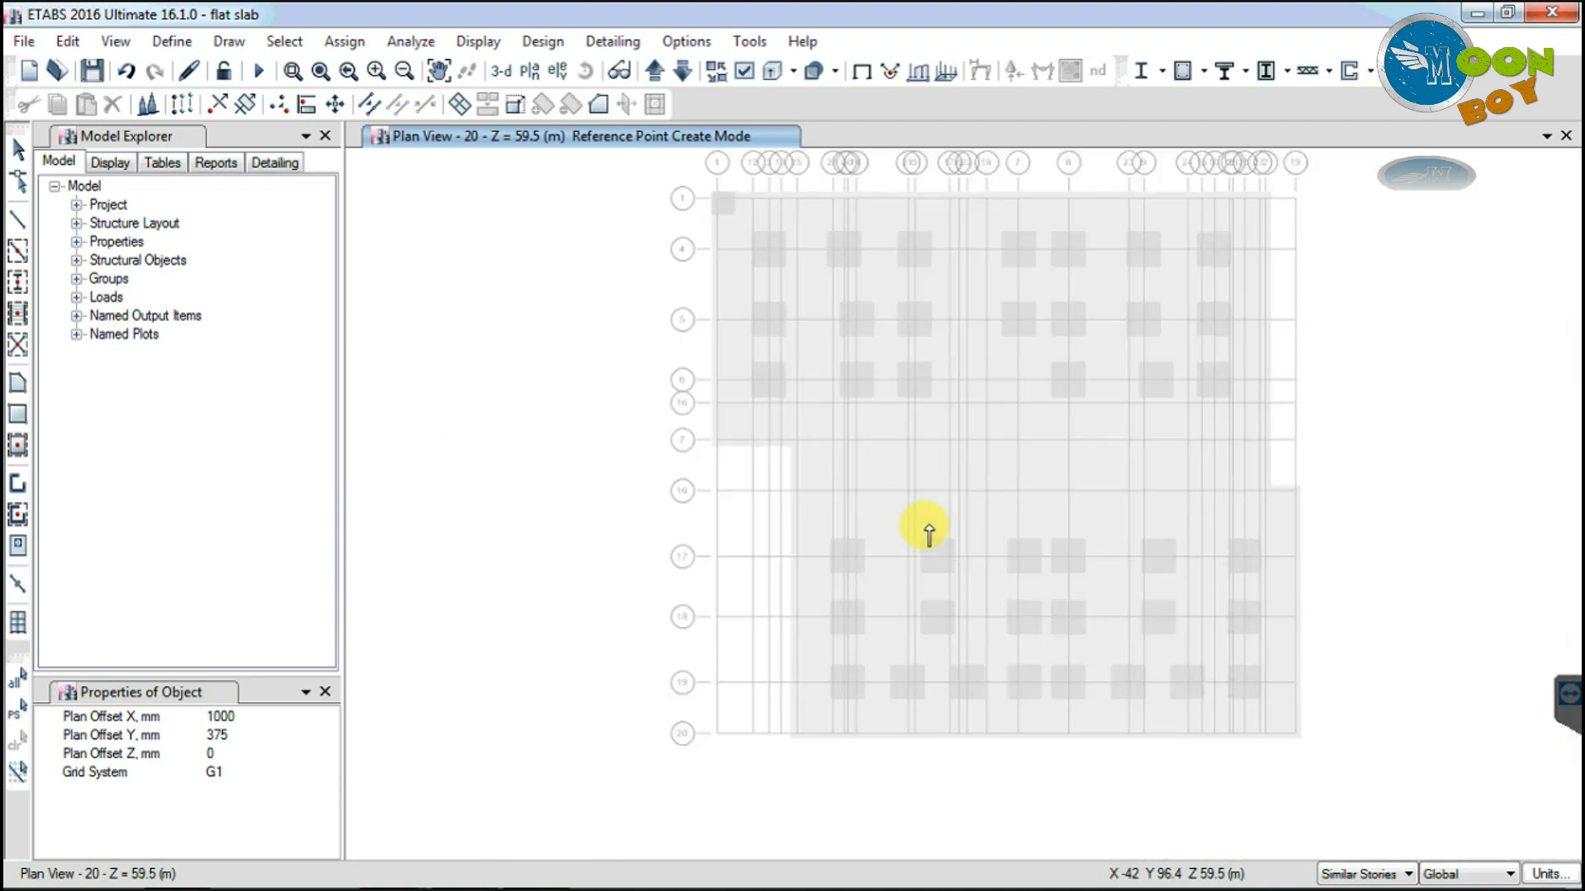
{"action": "scroll", "coordinate": [1117, 420], "scroll_direction": "up", "scroll_amount": 2}
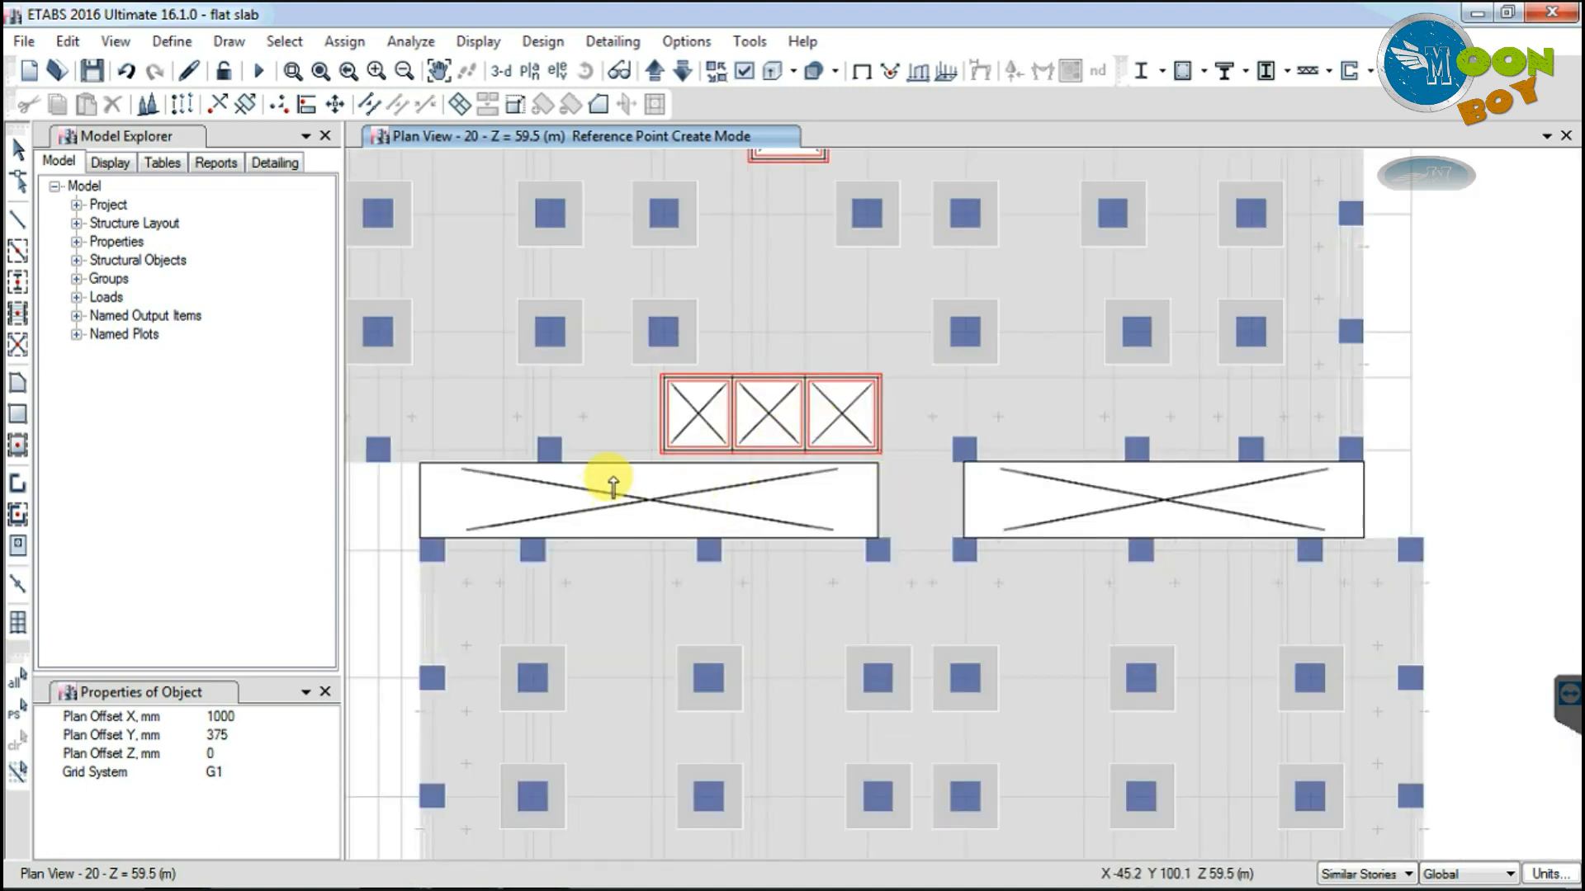
Step: Set Plan Offset Y to -375 mm and place reference points from the upper block's bottom-edge columns along grid 7
{"action": "left_click", "coordinate": [211, 735]}
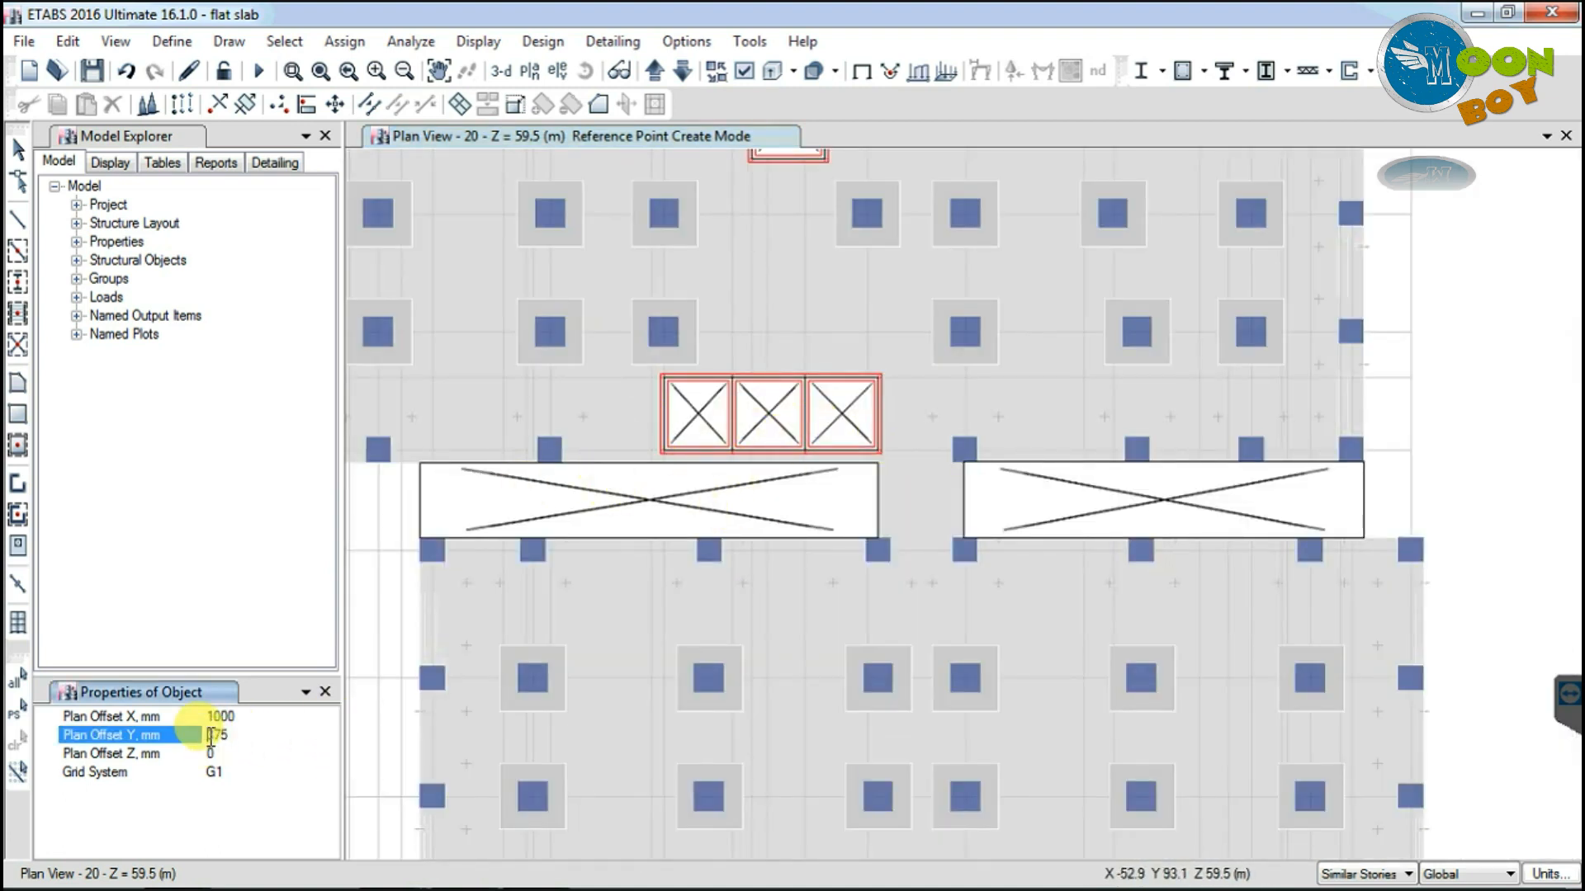
{"action": "left_click", "coordinate": [228, 716]}
{"action": "left_click", "coordinate": [551, 453]}
{"action": "left_click", "coordinate": [380, 453]}
{"action": "left_click", "coordinate": [1137, 453]}
{"action": "left_click", "coordinate": [1250, 452]}
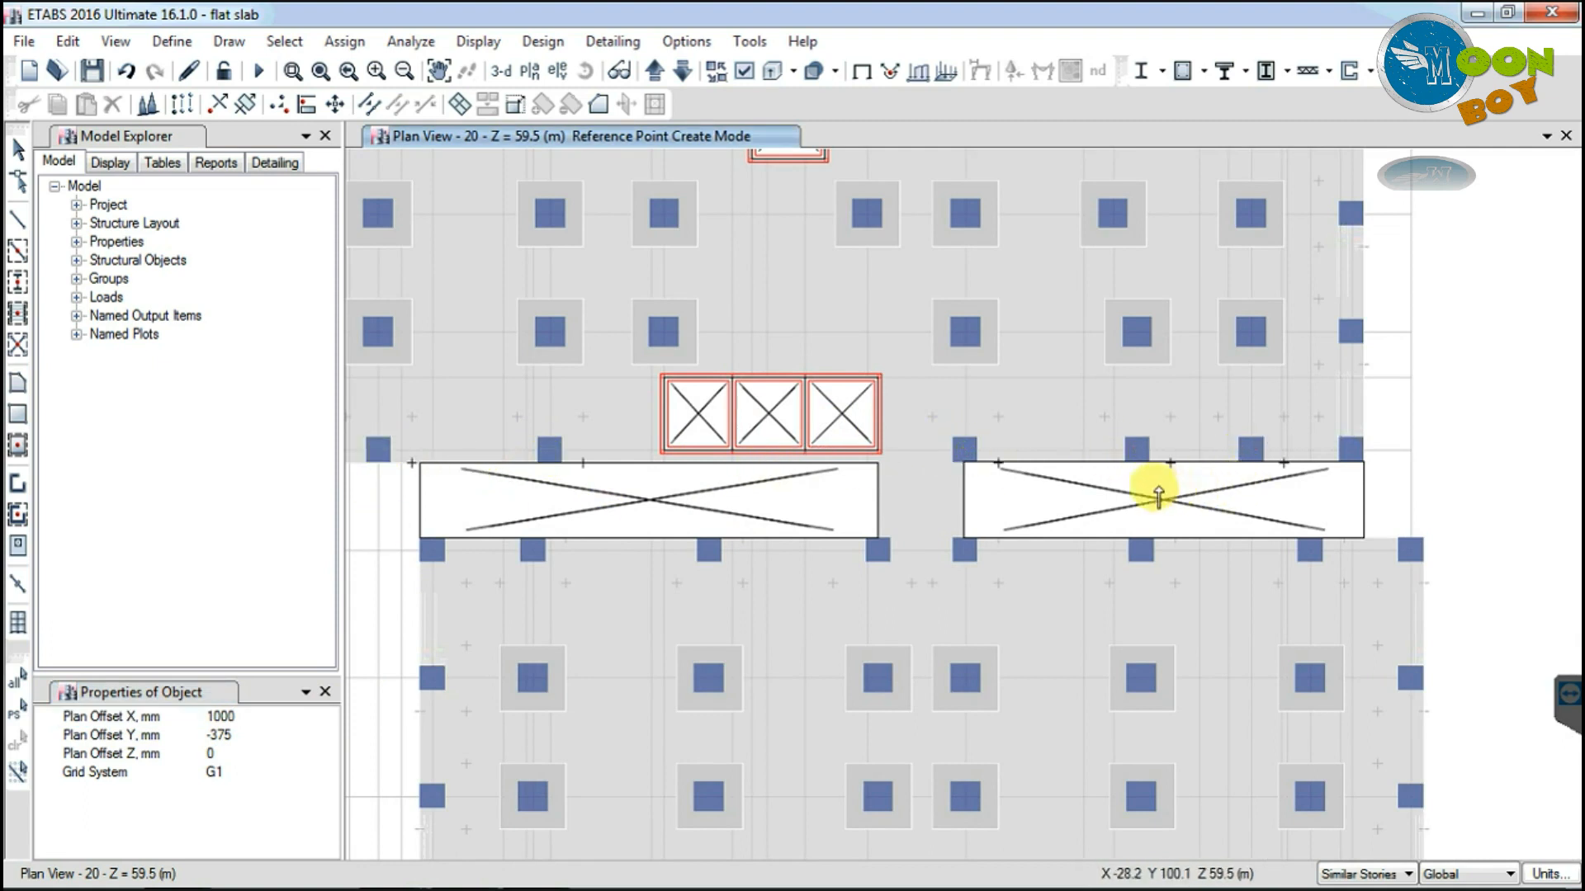
Step: Set Plan Offset Y to 1000 mm and place a reference point from the lower block's top-edge column left of the central passage
{"action": "left_click", "coordinate": [216, 733]}
{"action": "left_click_drag", "start_coordinate": [240, 733], "coordinate": [185, 743]}
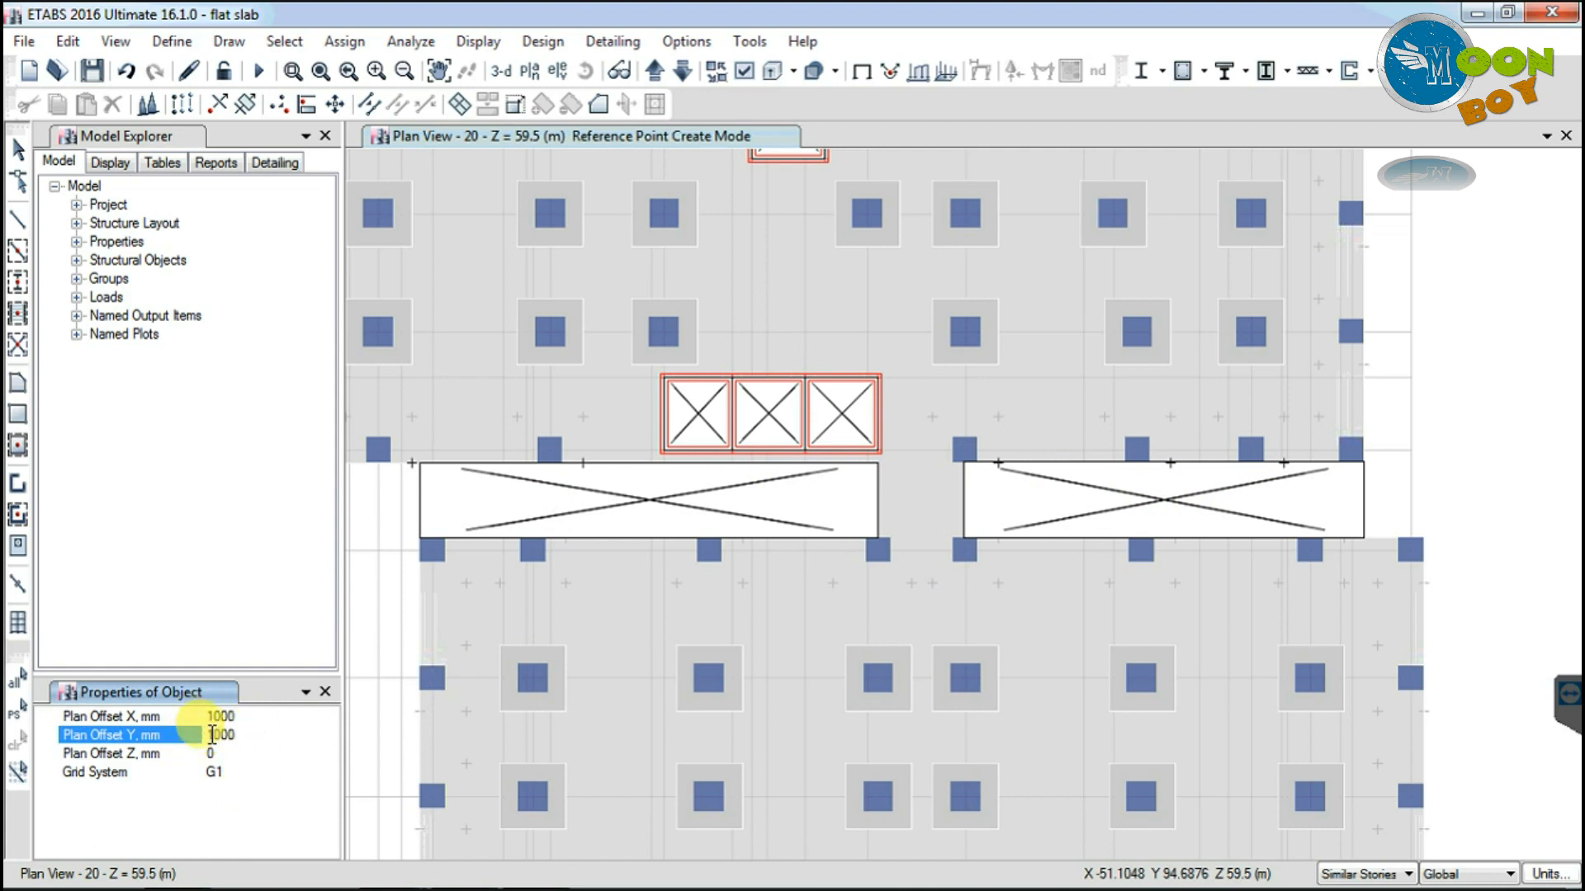
{"action": "left_click", "coordinate": [876, 543]}
Step: Set Plan Offset Y to -1000 mm and place a reference point from horizontal grid 7 beside the central passage
{"action": "left_click", "coordinate": [210, 734]}
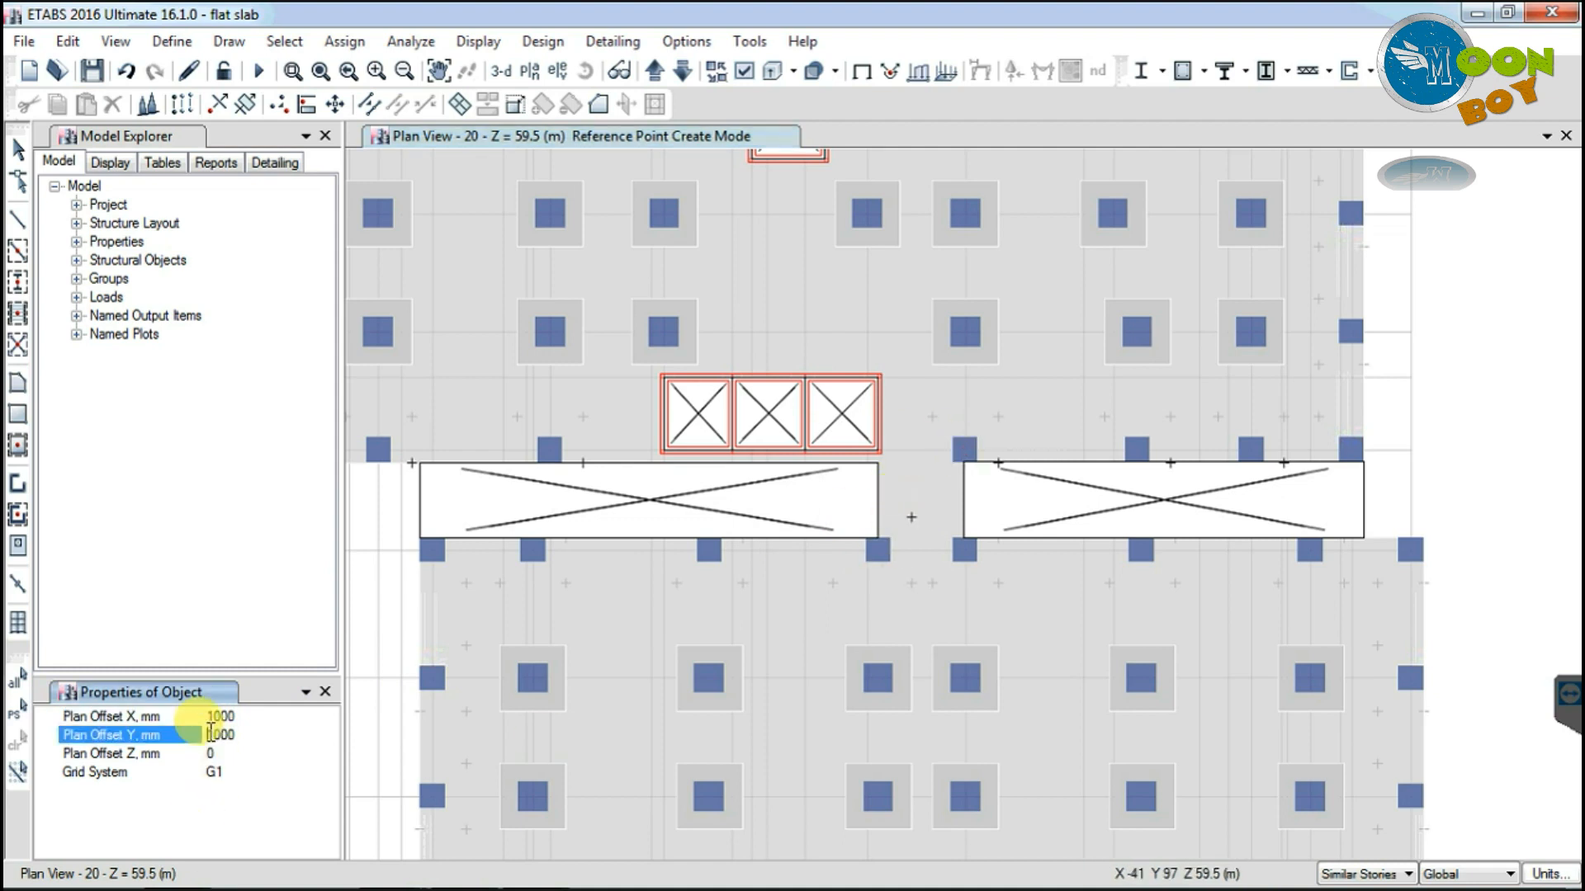
{"action": "left_click", "coordinate": [210, 733]}
{"action": "type", "text": "-"}
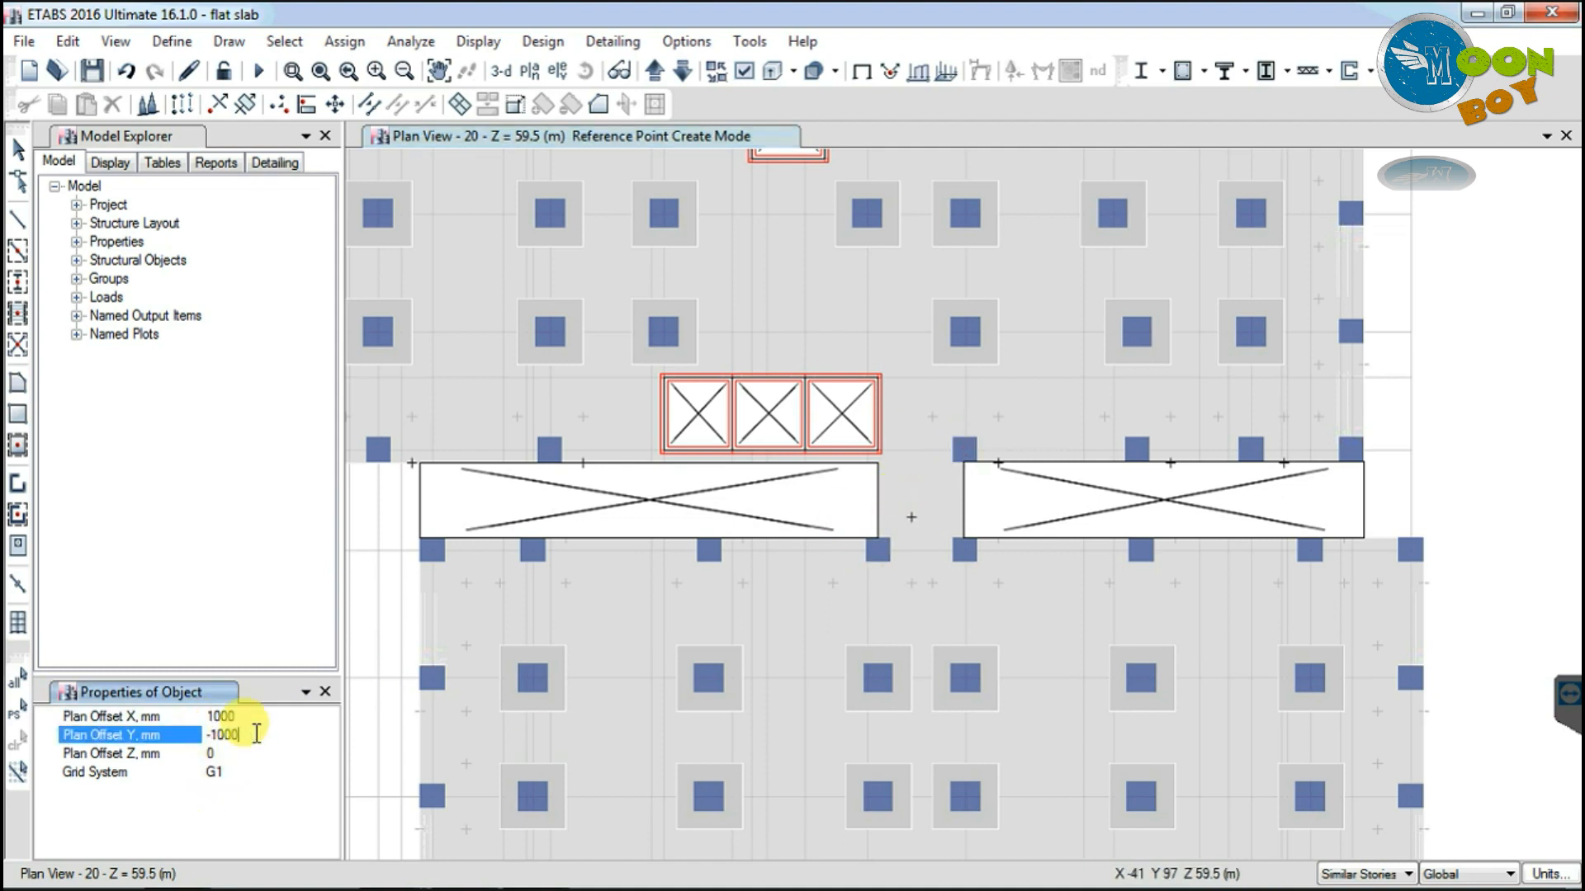
{"action": "left_click", "coordinate": [965, 453]}
{"action": "scroll", "coordinate": [771, 590], "scroll_direction": "down", "scroll_amount": 3}
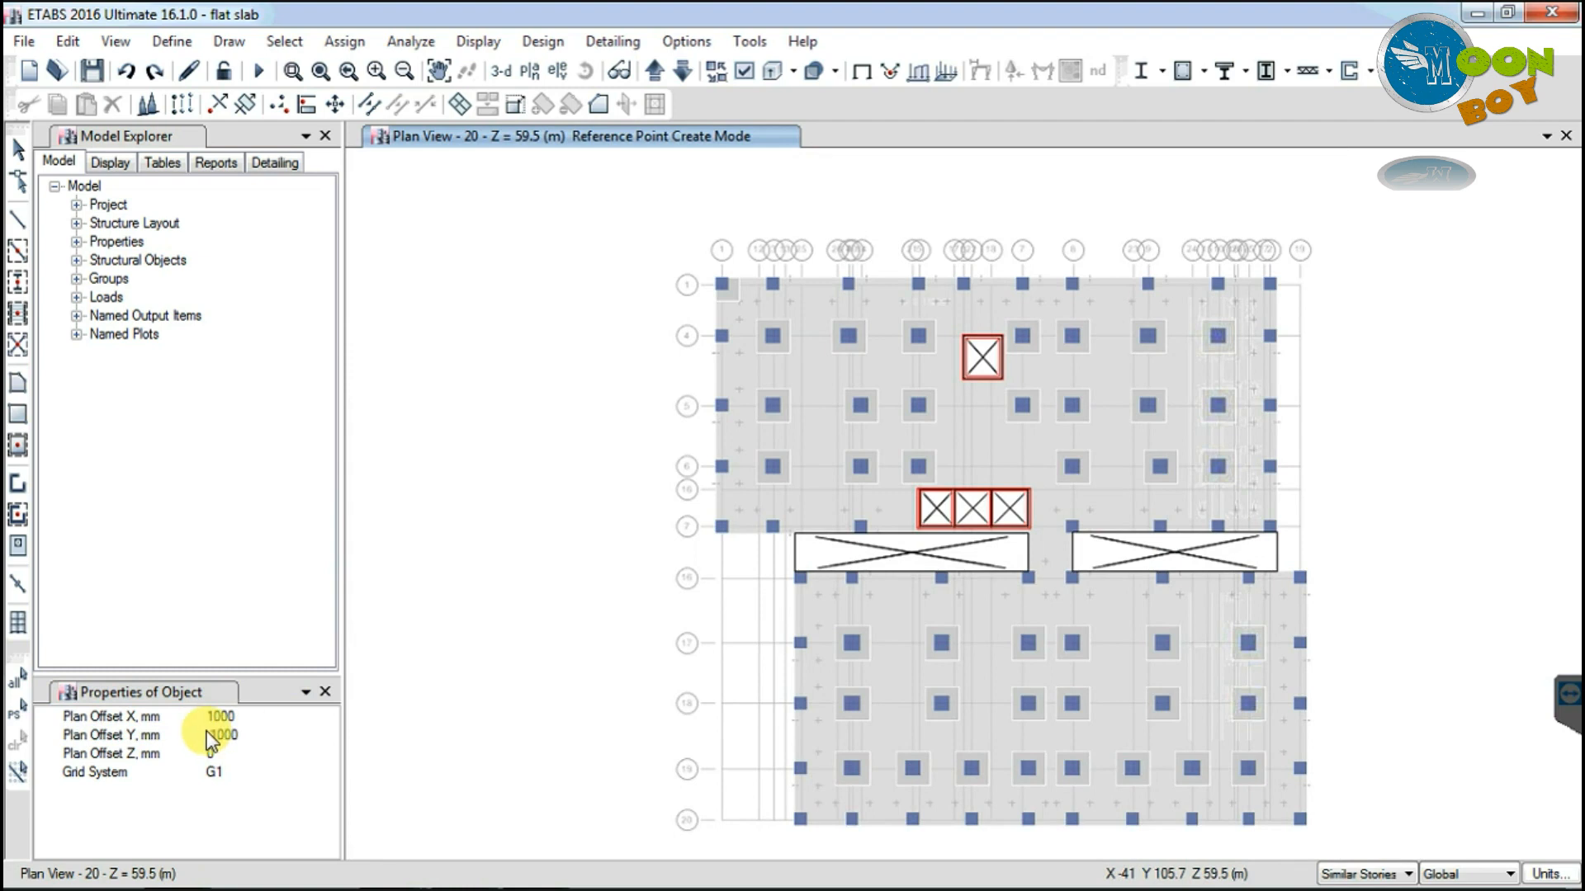
Step: Set Plan Offset X to -1000 mm and place a reference point from the column at grids 8 and 7 beside the passage
{"action": "left_click", "coordinate": [211, 716]}
{"action": "type", "text": "-"}
{"action": "left_click", "coordinate": [255, 735]}
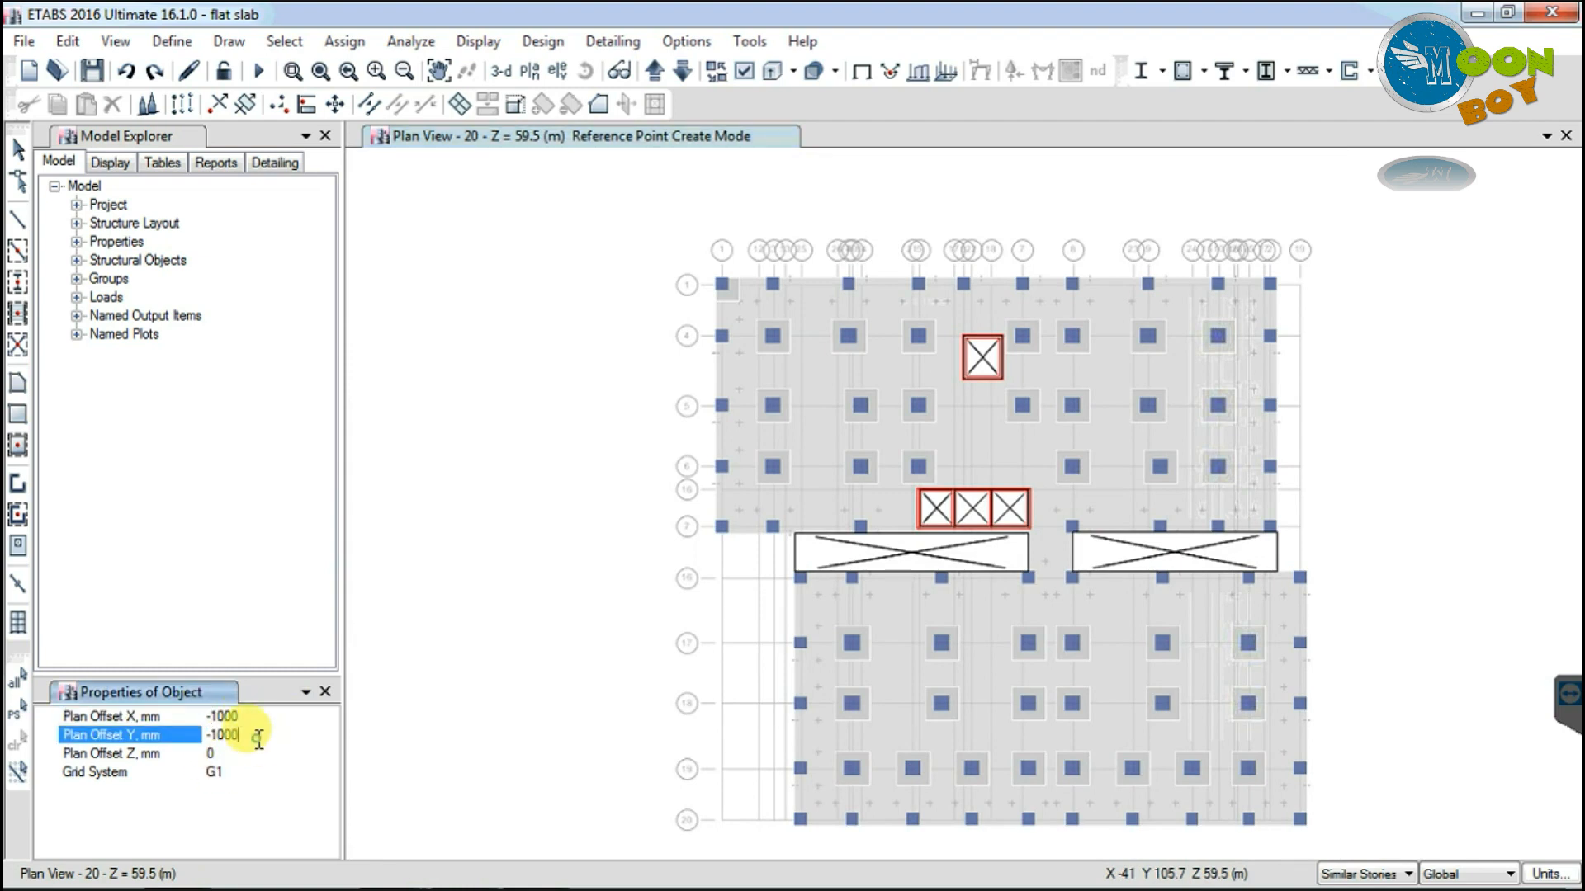
{"action": "left_click", "coordinate": [1056, 543]}
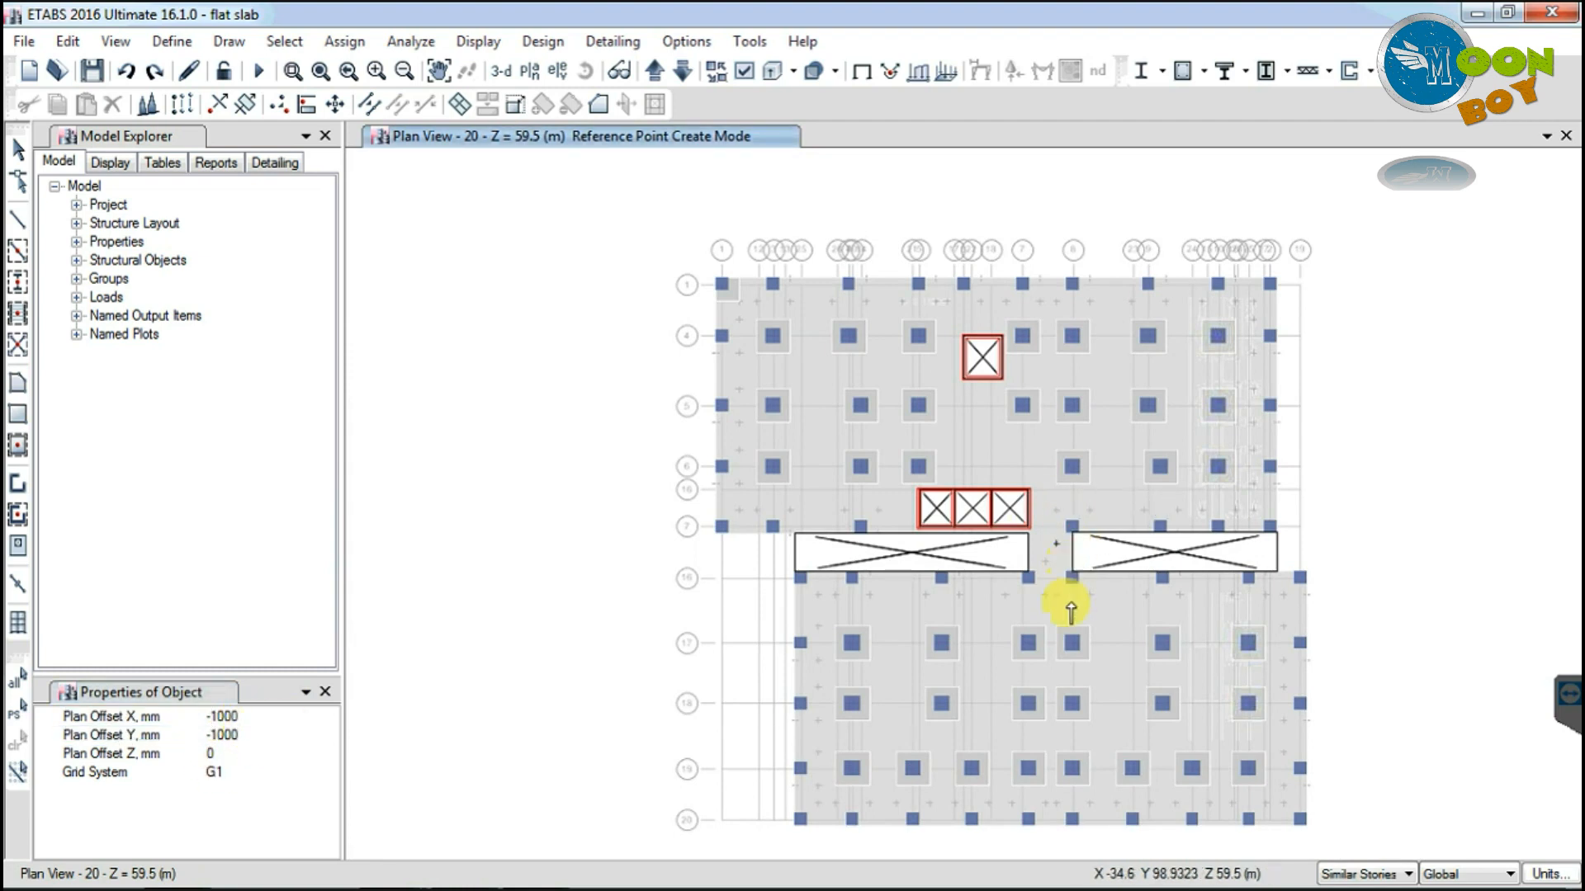
Step: Set Plan Offset Y to 1000 mm, place a reference point from the column at grids 8 and 16, and end reference point drawing
{"action": "left_click", "coordinate": [213, 736]}
{"action": "key", "text": "BackSpace"}
{"action": "left_click", "coordinate": [266, 719]}
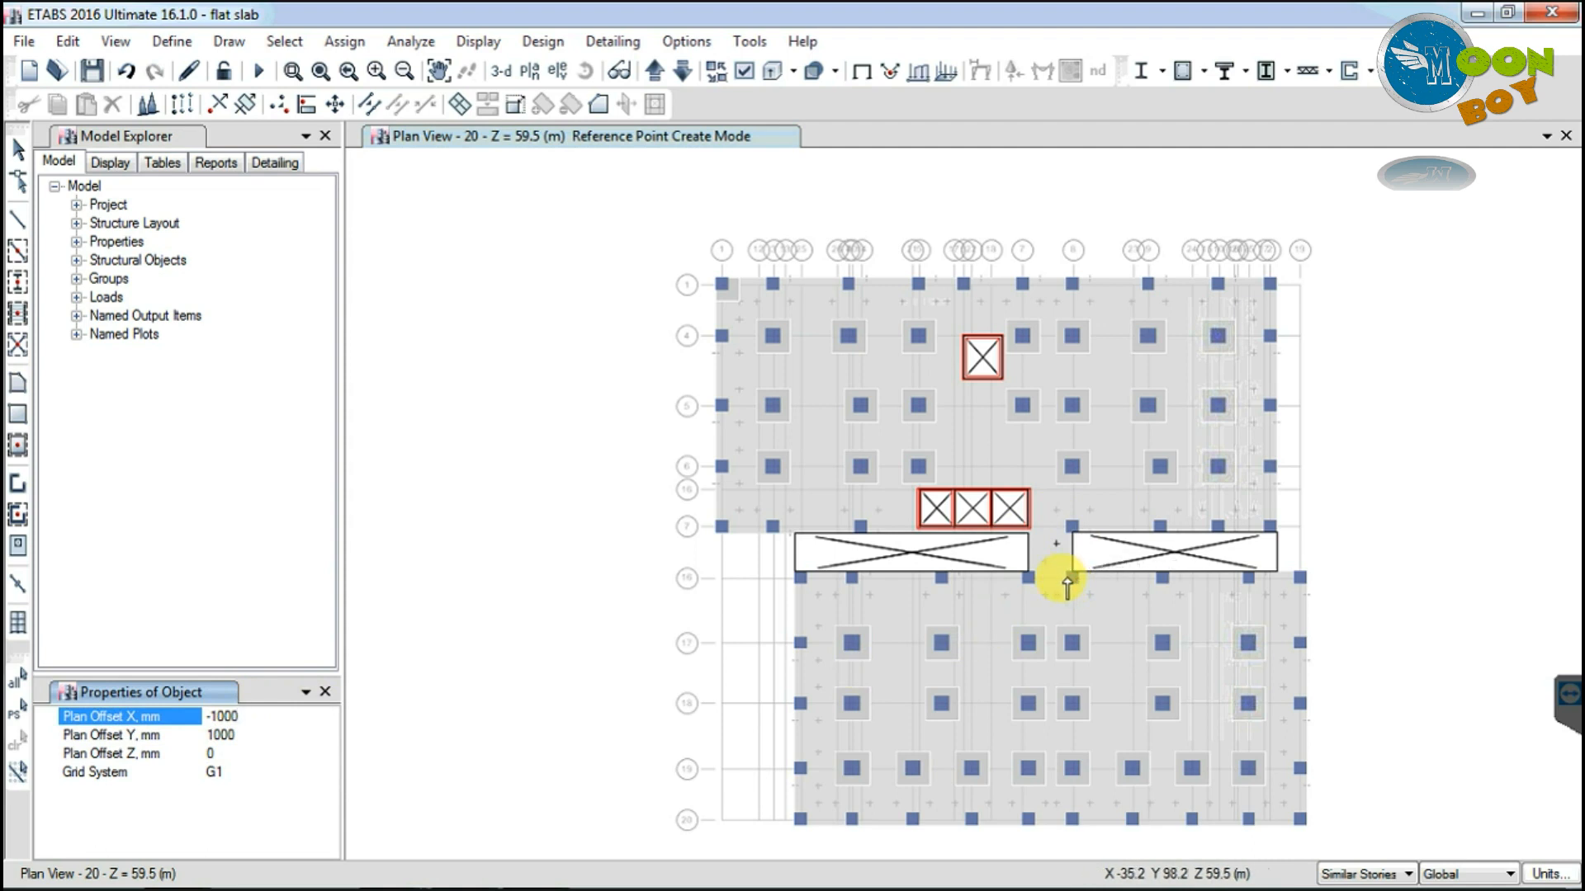
{"action": "left_click", "coordinate": [1064, 583]}
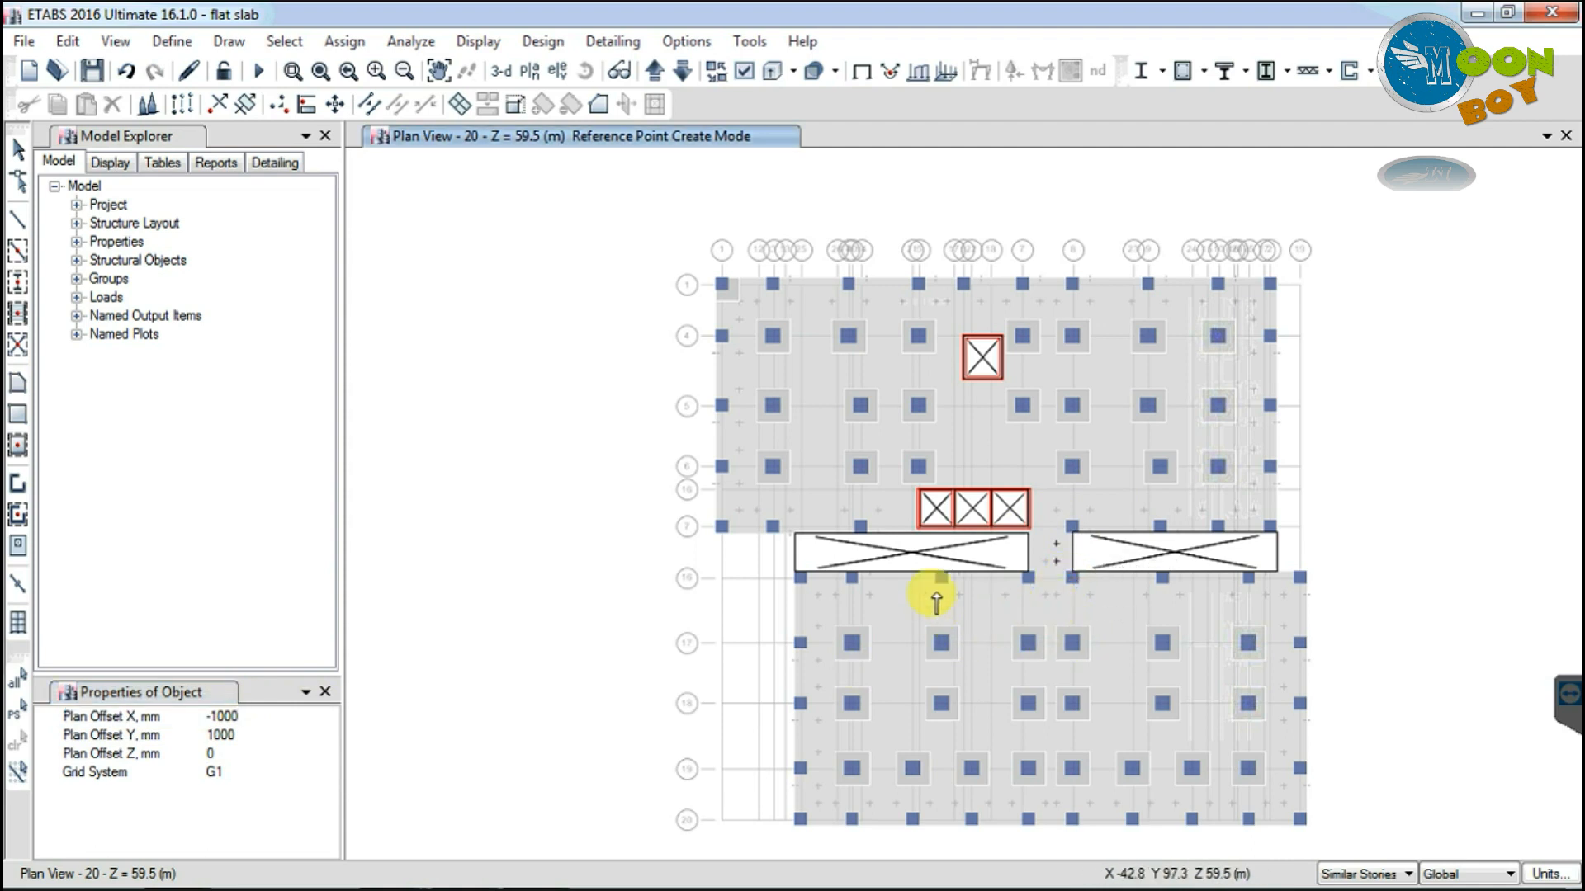
{"action": "left_click", "coordinate": [18, 150]}
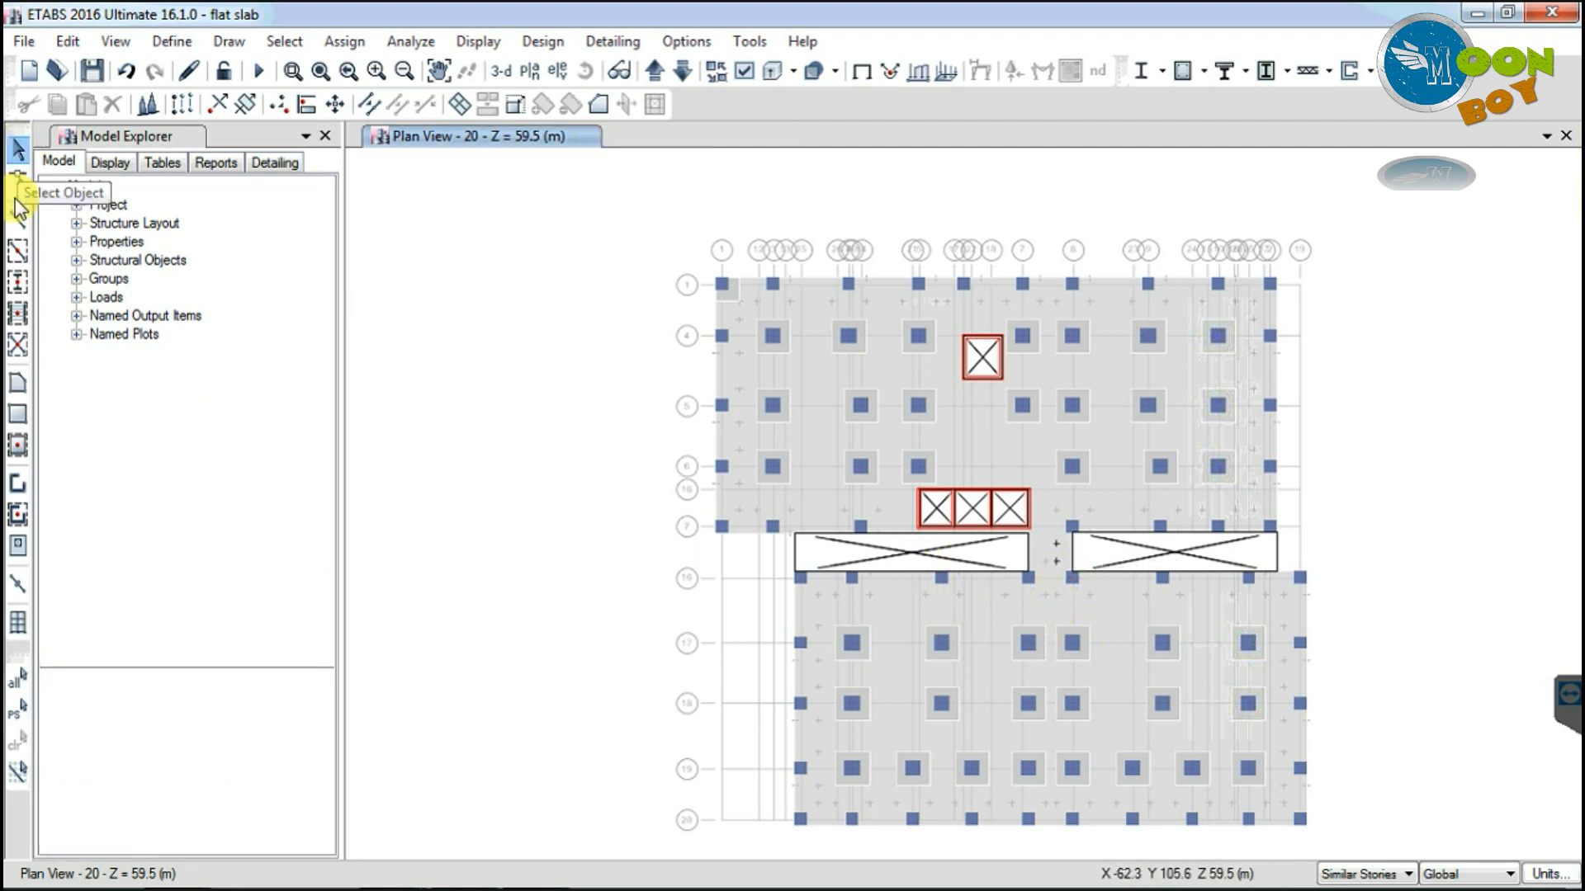
Step: Start rectangular area drawing with Drop1 and draw panels at the horizontal grid 1 columns on vertical grids 3, 4, 5 and 6
{"action": "left_click", "coordinate": [18, 413]}
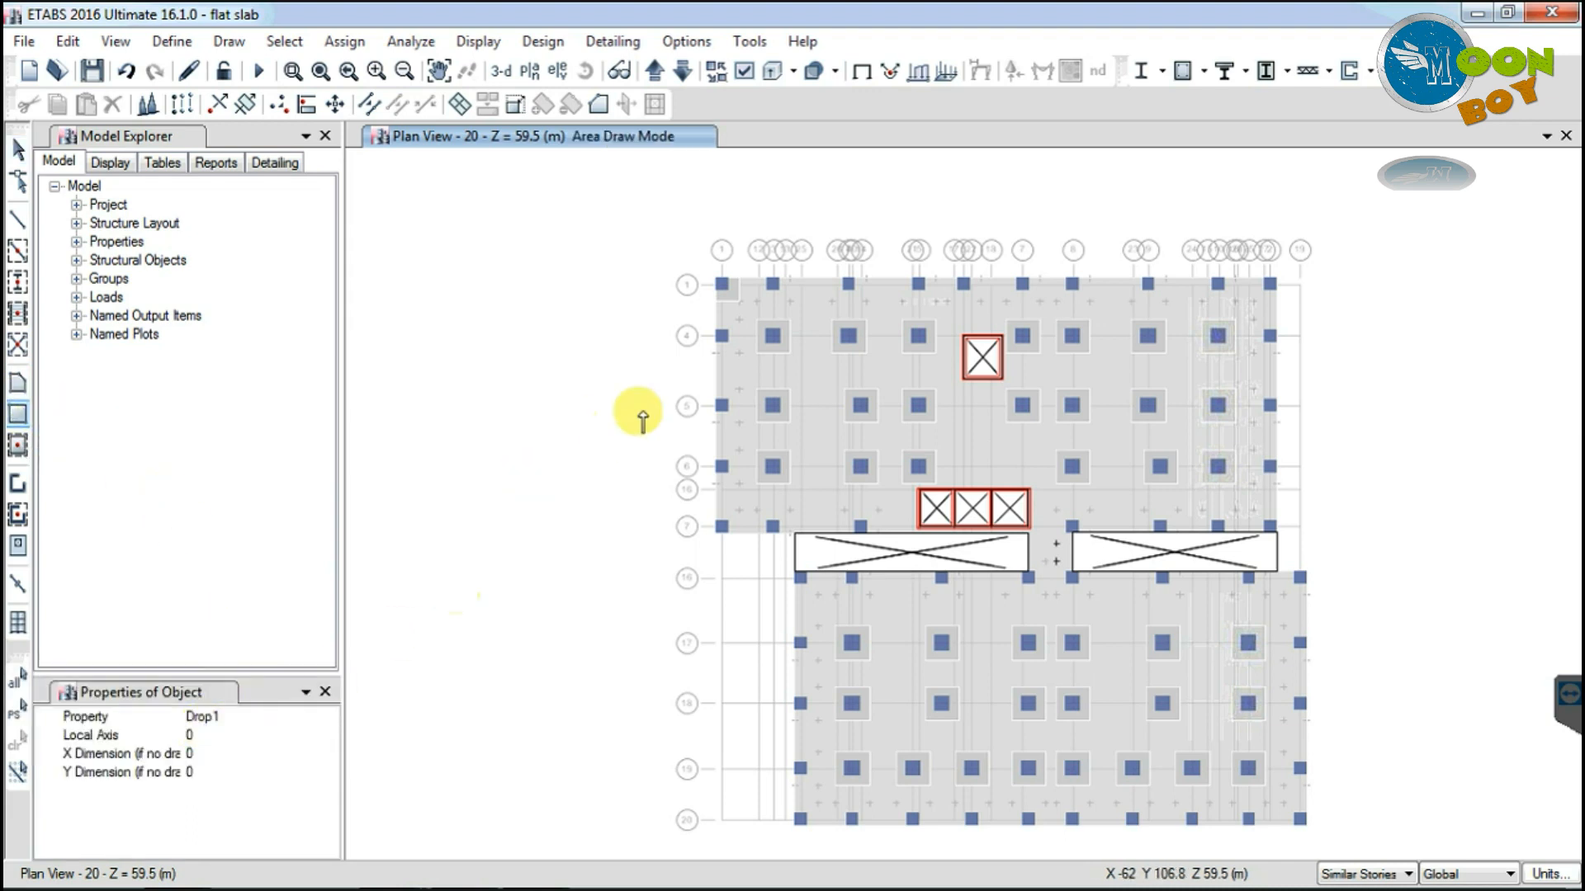
{"action": "scroll", "coordinate": [797, 295], "scroll_direction": "up", "scroll_amount": 5}
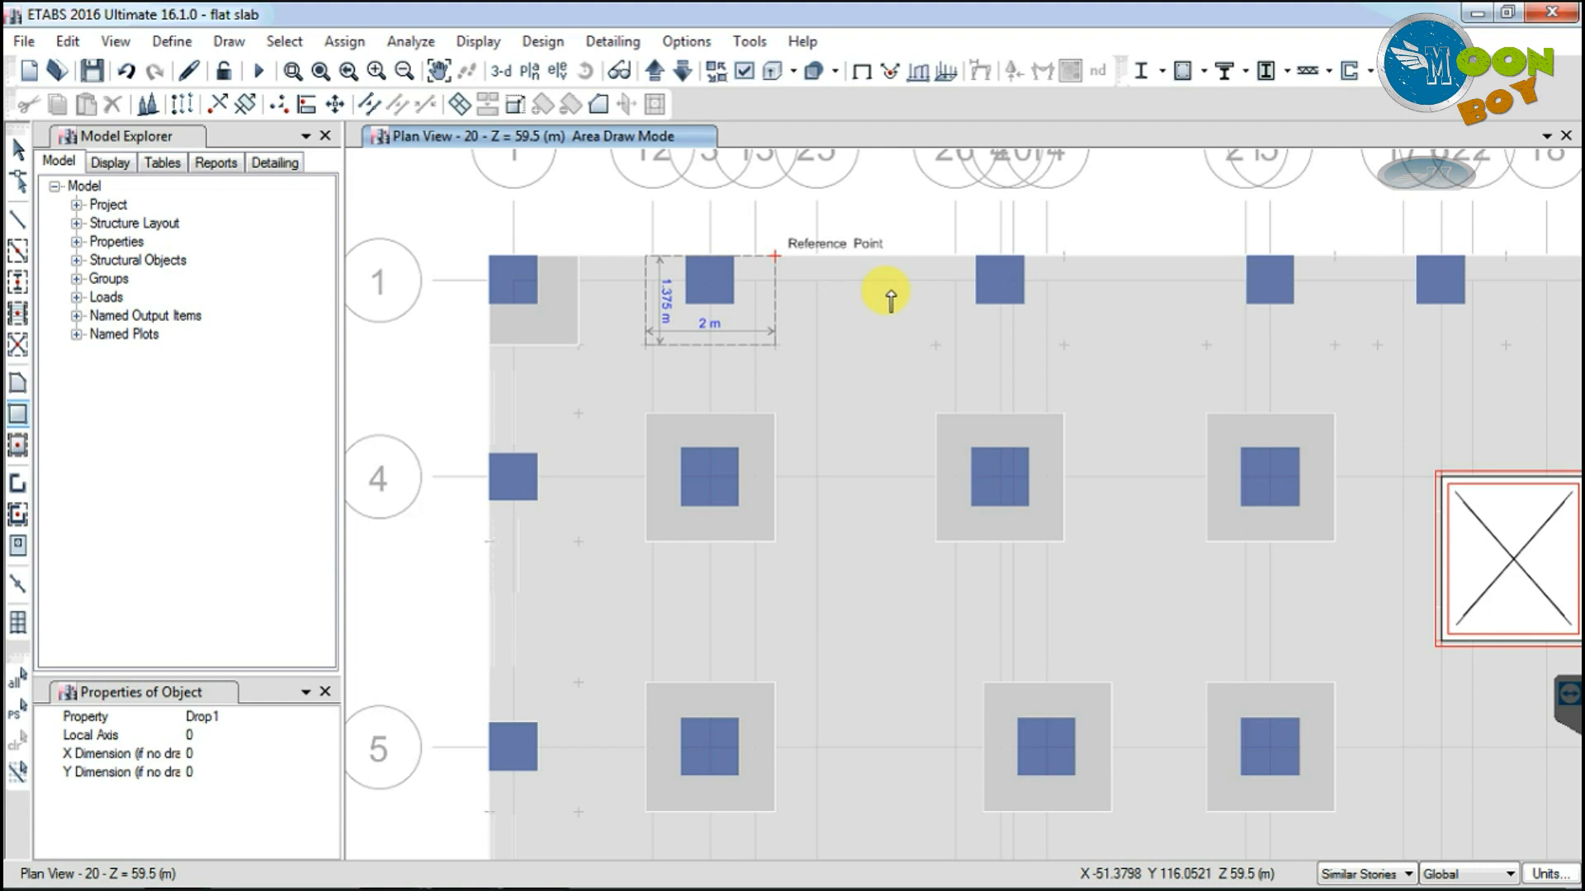
{"action": "left_click", "coordinate": [935, 346]}
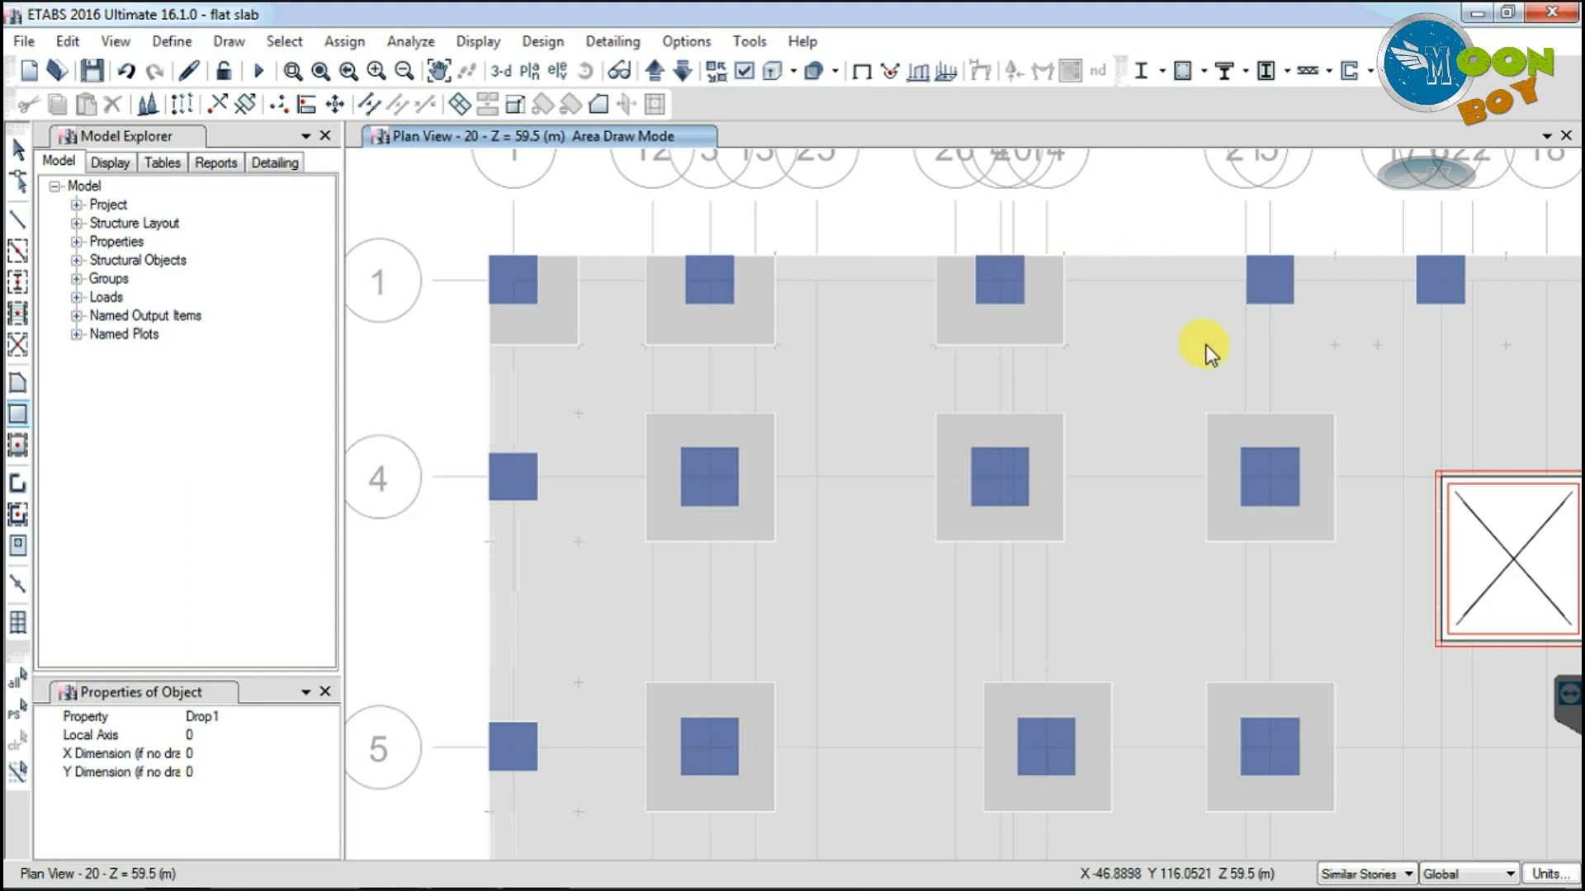
{"action": "left_click", "coordinate": [1335, 258]}
{"action": "left_click", "coordinate": [1504, 257]}
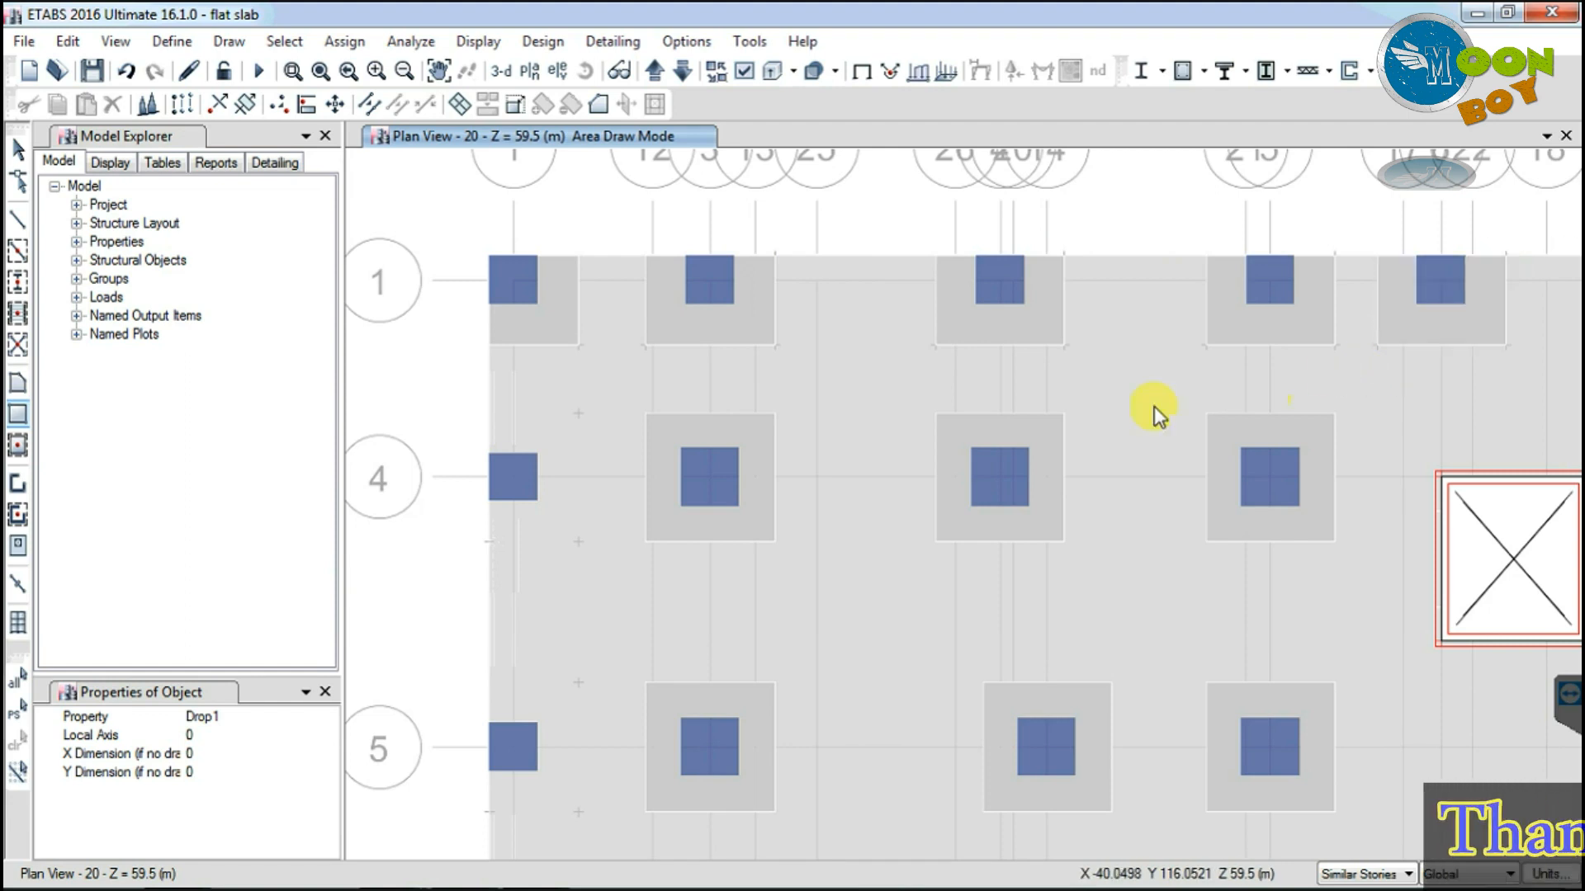
Step: Draw Drop1 panels at the upper block's left-edge columns on horizontal grids 4, 5 and 6
{"action": "left_click", "coordinate": [489, 539]}
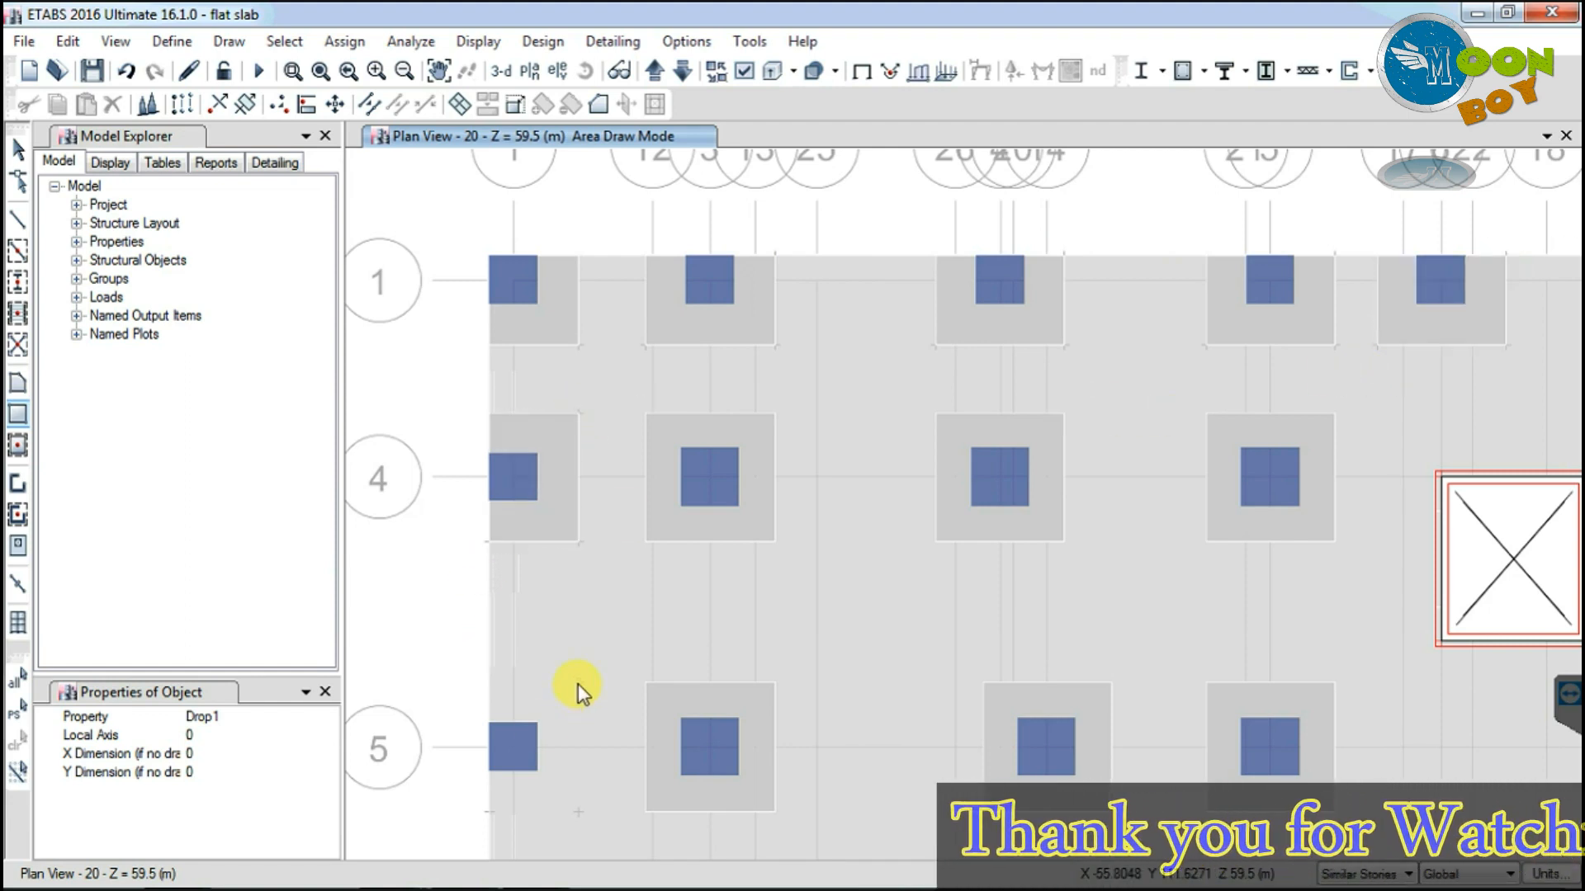
{"action": "left_click", "coordinate": [489, 813]}
{"action": "left_click", "coordinate": [439, 71]}
{"action": "left_click_drag", "start_coordinate": [743, 513], "coordinate": [740, 142]}
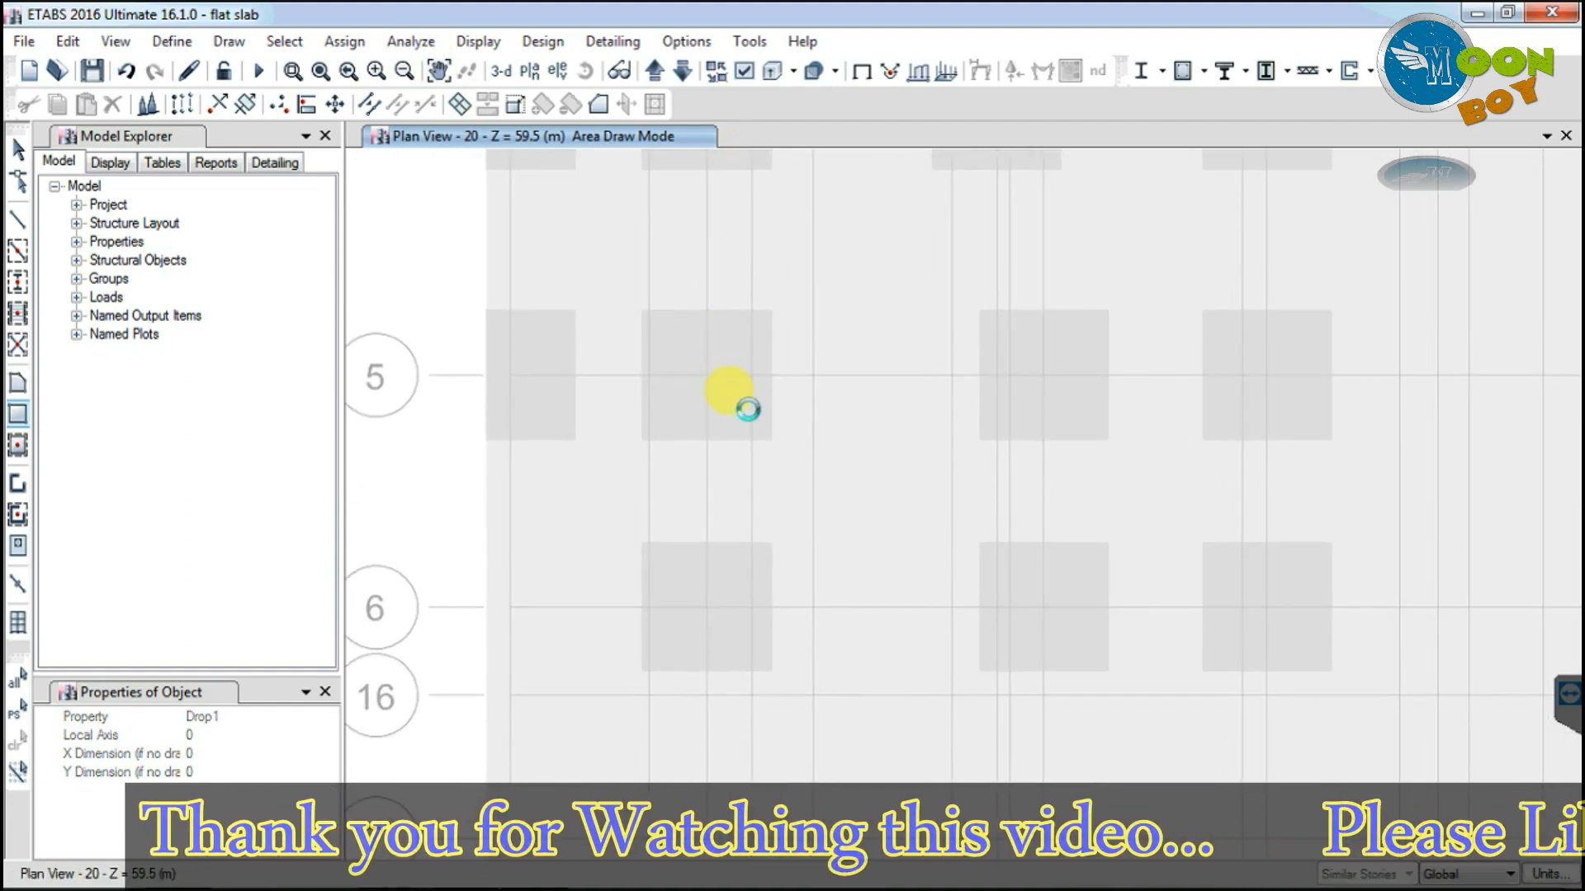
{"action": "left_click_drag", "start_coordinate": [575, 543], "coordinate": [486, 671]}
Step: Draw Drop1 panels at the first three columns along horizontal grid 7, starting from the upper block's bottom-left corner
{"action": "scroll", "coordinate": [642, 528], "scroll_direction": "down", "scroll_amount": 6}
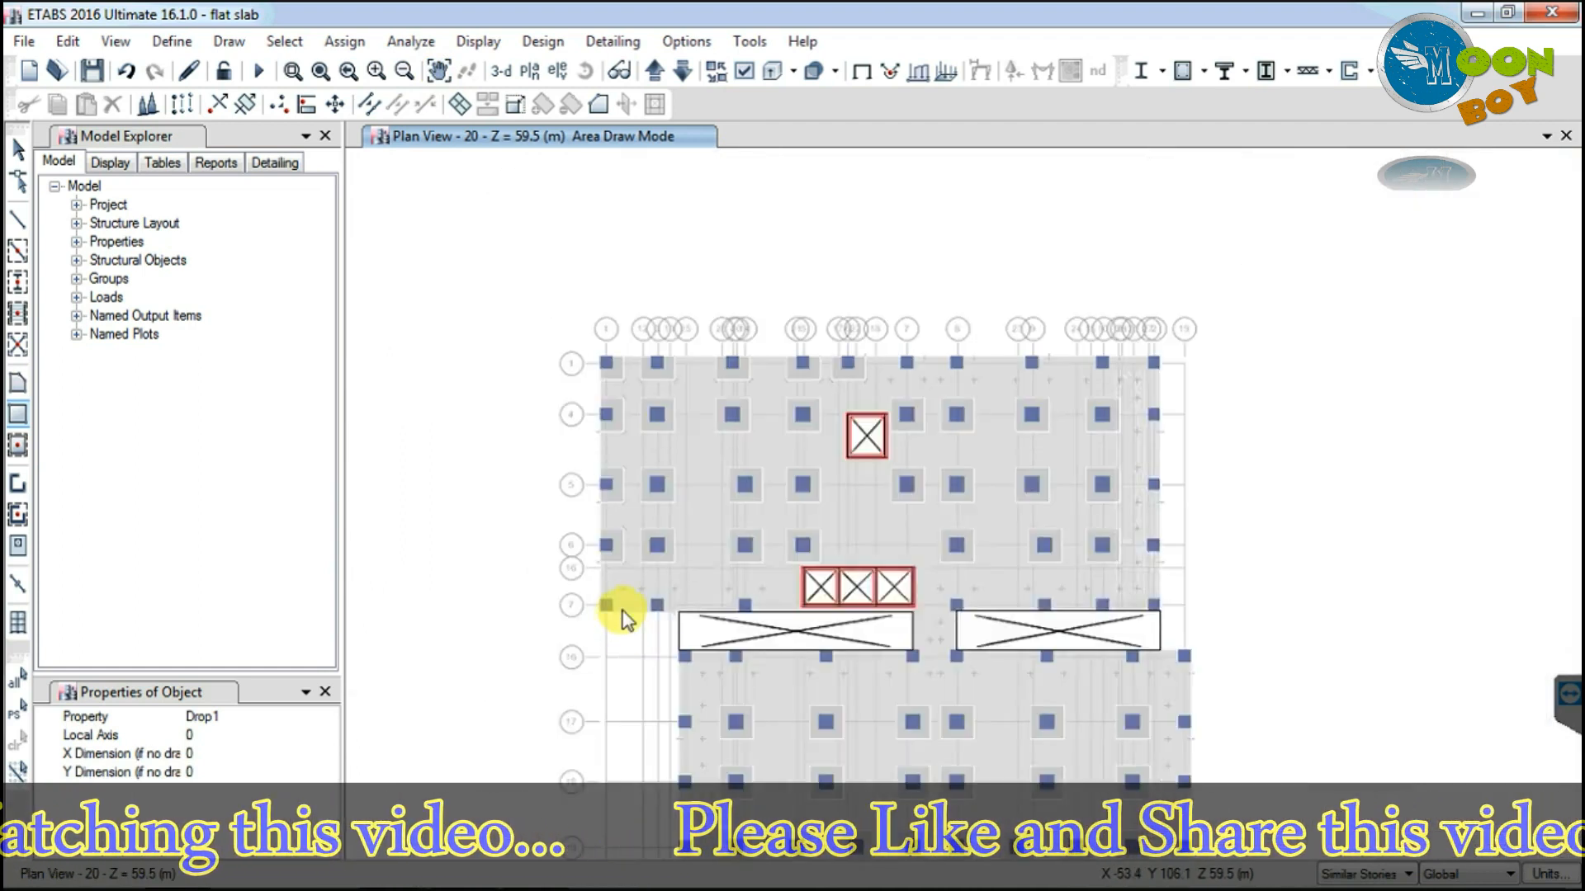
{"action": "scroll", "coordinate": [625, 611], "scroll_direction": "up", "scroll_amount": 3}
{"action": "left_click", "coordinate": [570, 599]}
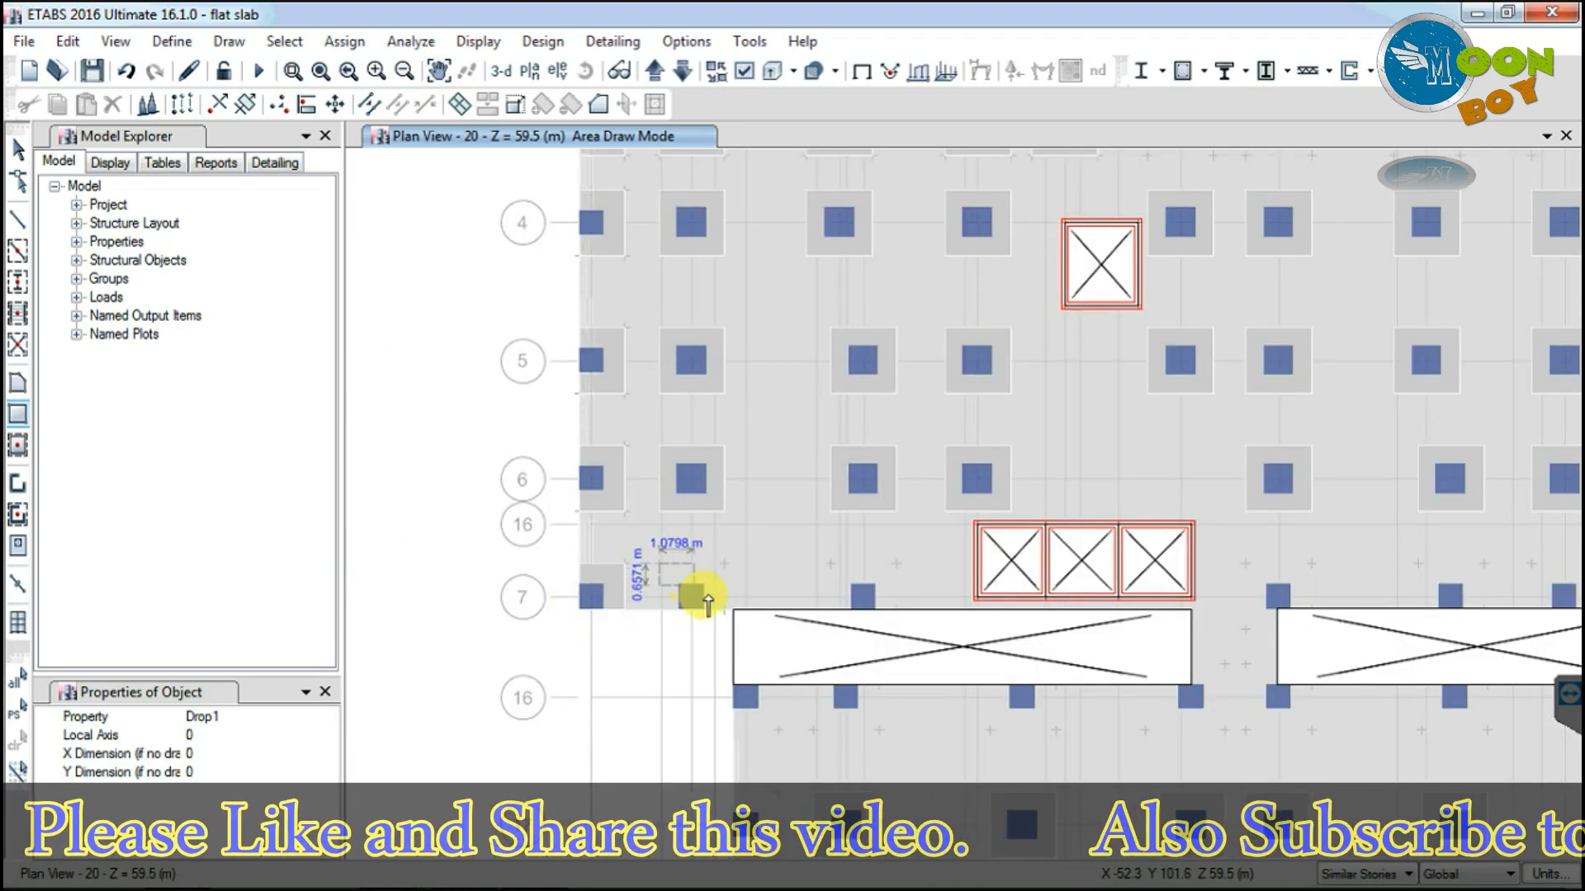
{"action": "left_click", "coordinate": [894, 608]}
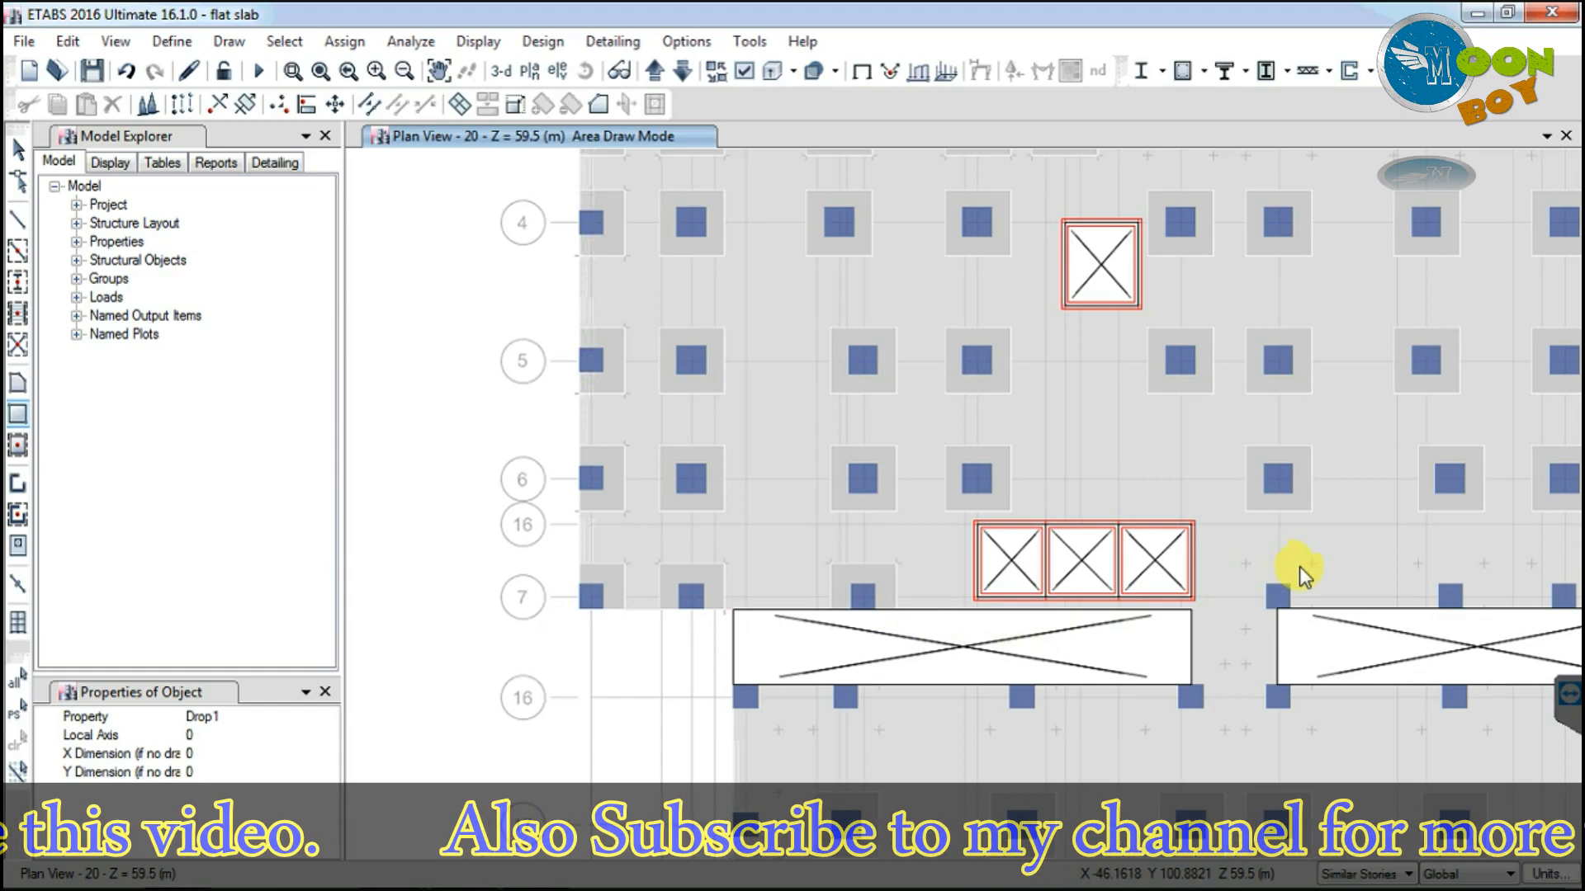
Step: Draw Drop1 panels at the lower block's grid 16 columns left of the passage and down its left edge on grids 17 to 20
{"action": "left_click", "coordinate": [741, 695]}
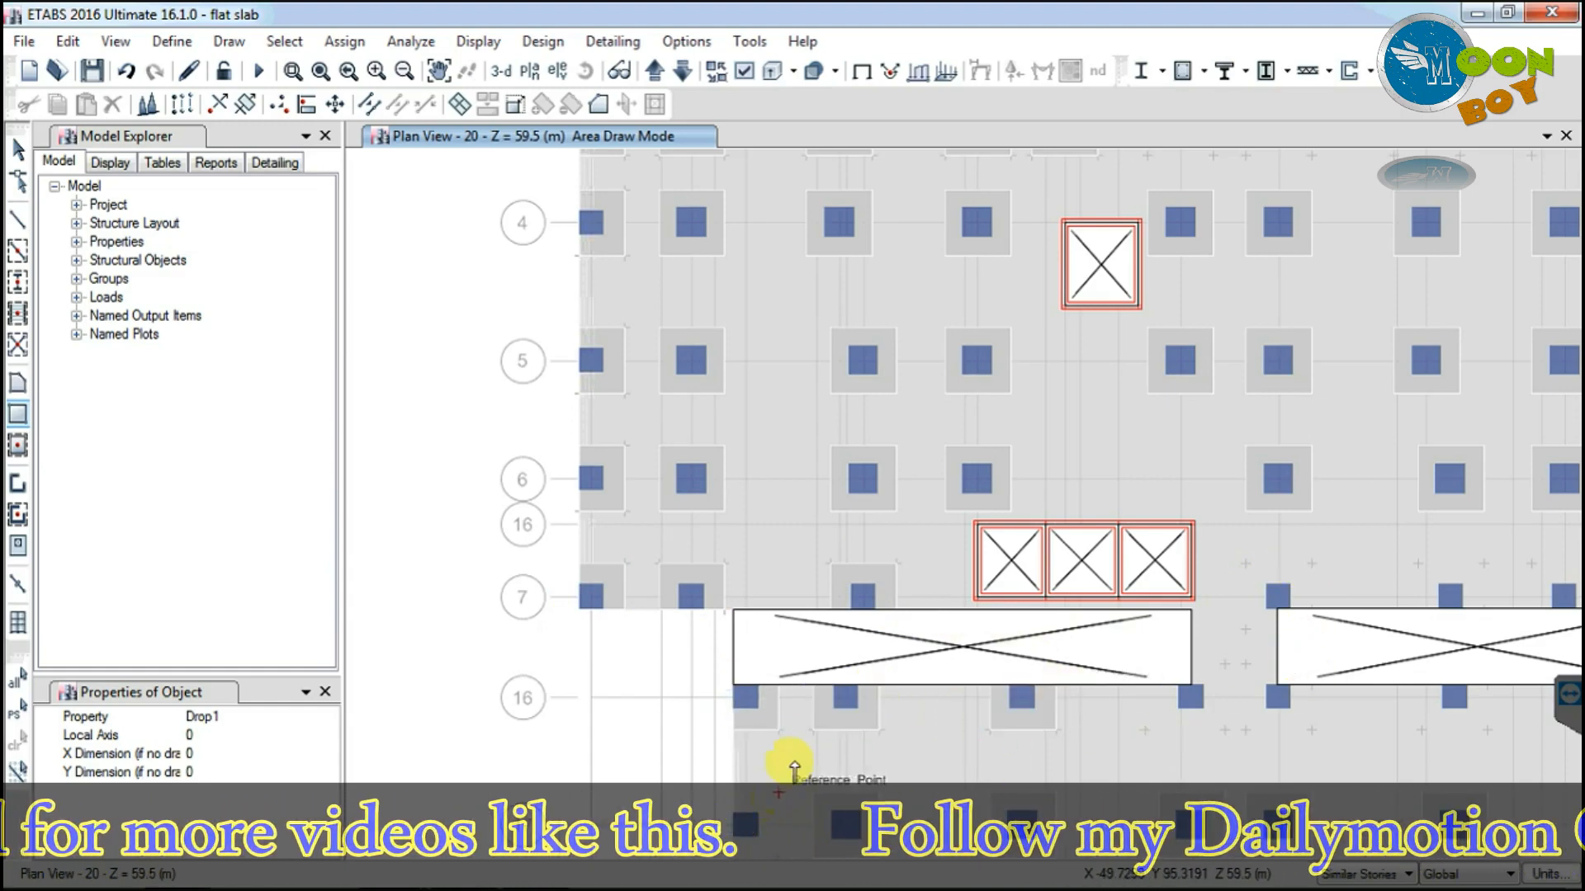
{"action": "scroll", "coordinate": [850, 707], "scroll_direction": "down", "scroll_amount": 5}
{"action": "scroll", "coordinate": [849, 707], "scroll_direction": "up", "scroll_amount": 6}
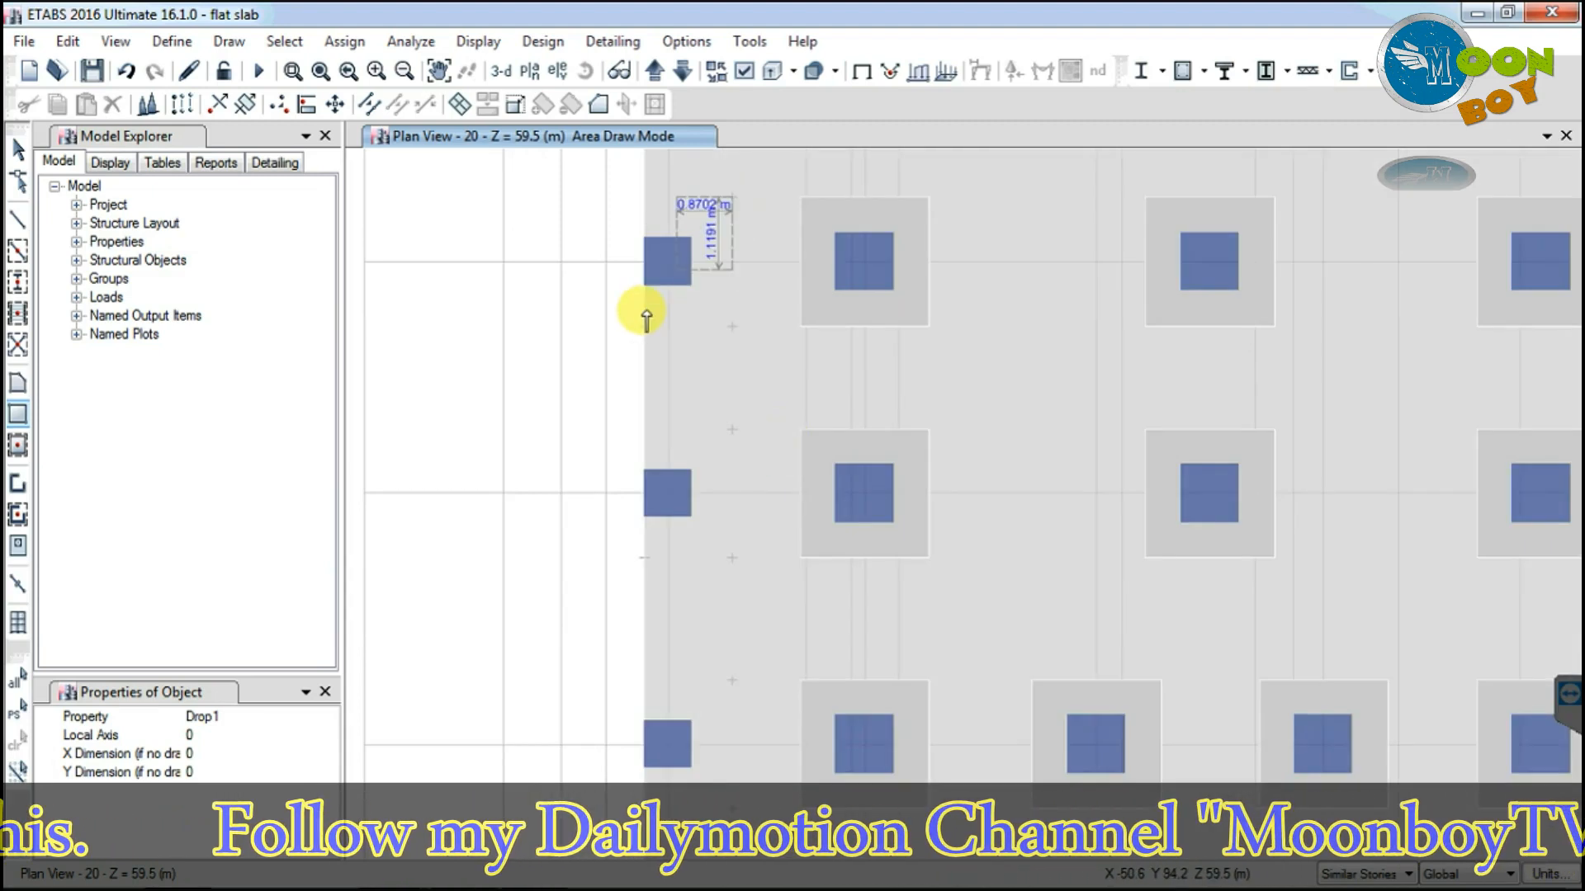
{"action": "left_click_drag", "start_coordinate": [732, 430], "coordinate": [645, 559]}
{"action": "left_click_drag", "start_coordinate": [732, 681], "coordinate": [644, 809]}
{"action": "scroll", "coordinate": [627, 521], "scroll_direction": "down", "scroll_amount": 3}
{"action": "left_click_drag", "start_coordinate": [682, 704], "coordinate": [635, 748]}
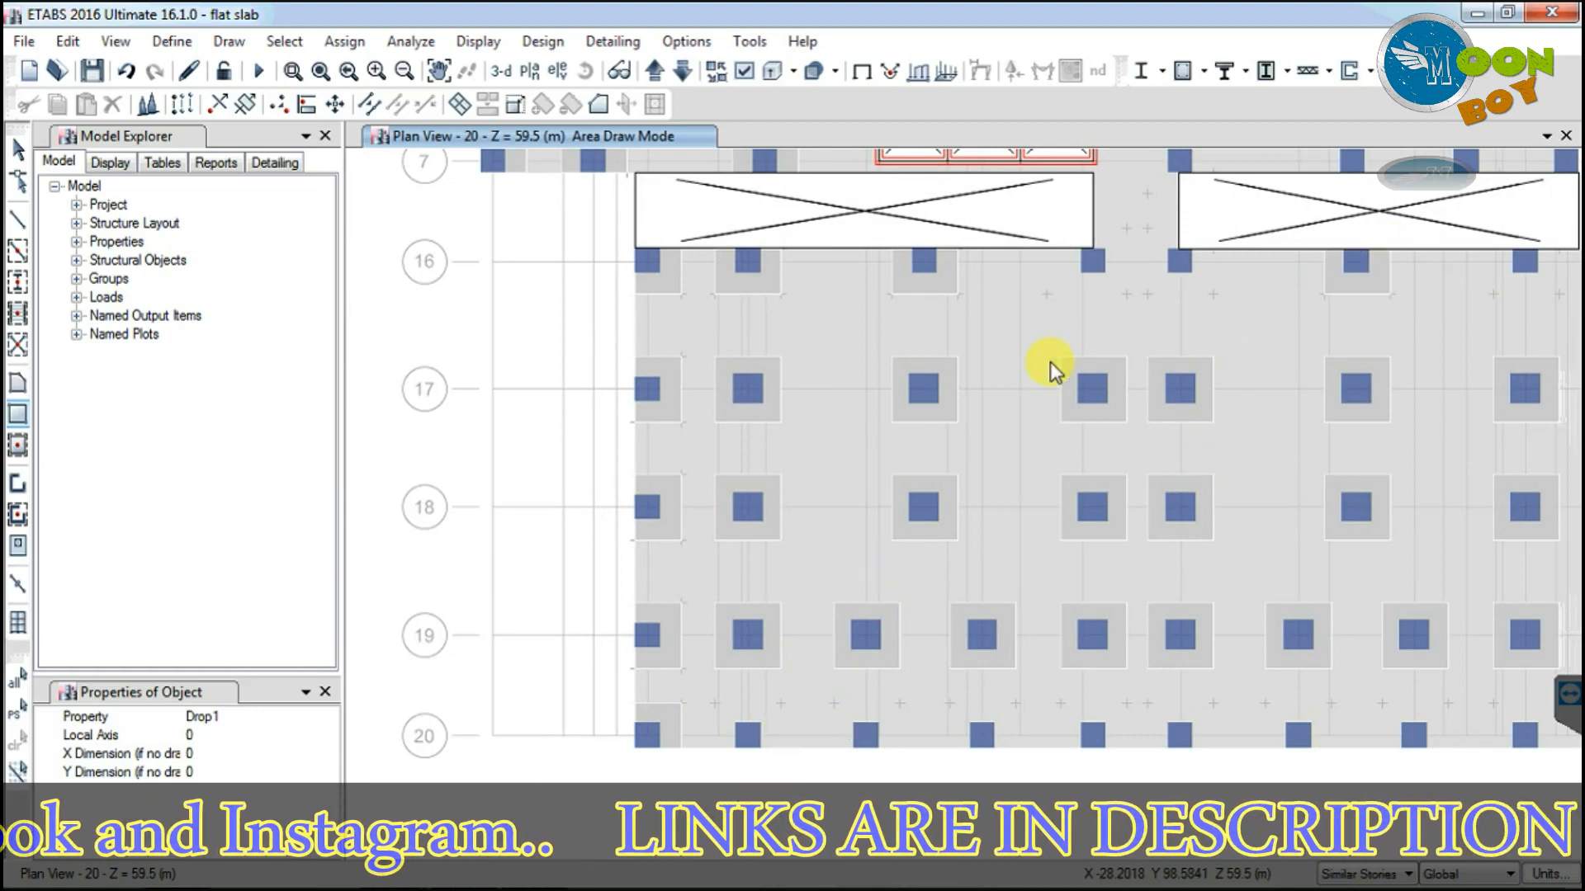
Step: Draw Drop1 panels at the lower block's top-right columns, down its right edge on grids 17 to 19 and along bottom grid 20
{"action": "scroll", "coordinate": [1171, 324], "scroll_direction": "down", "scroll_amount": 5}
{"action": "scroll", "coordinate": [1171, 323], "scroll_direction": "up", "scroll_amount": 5}
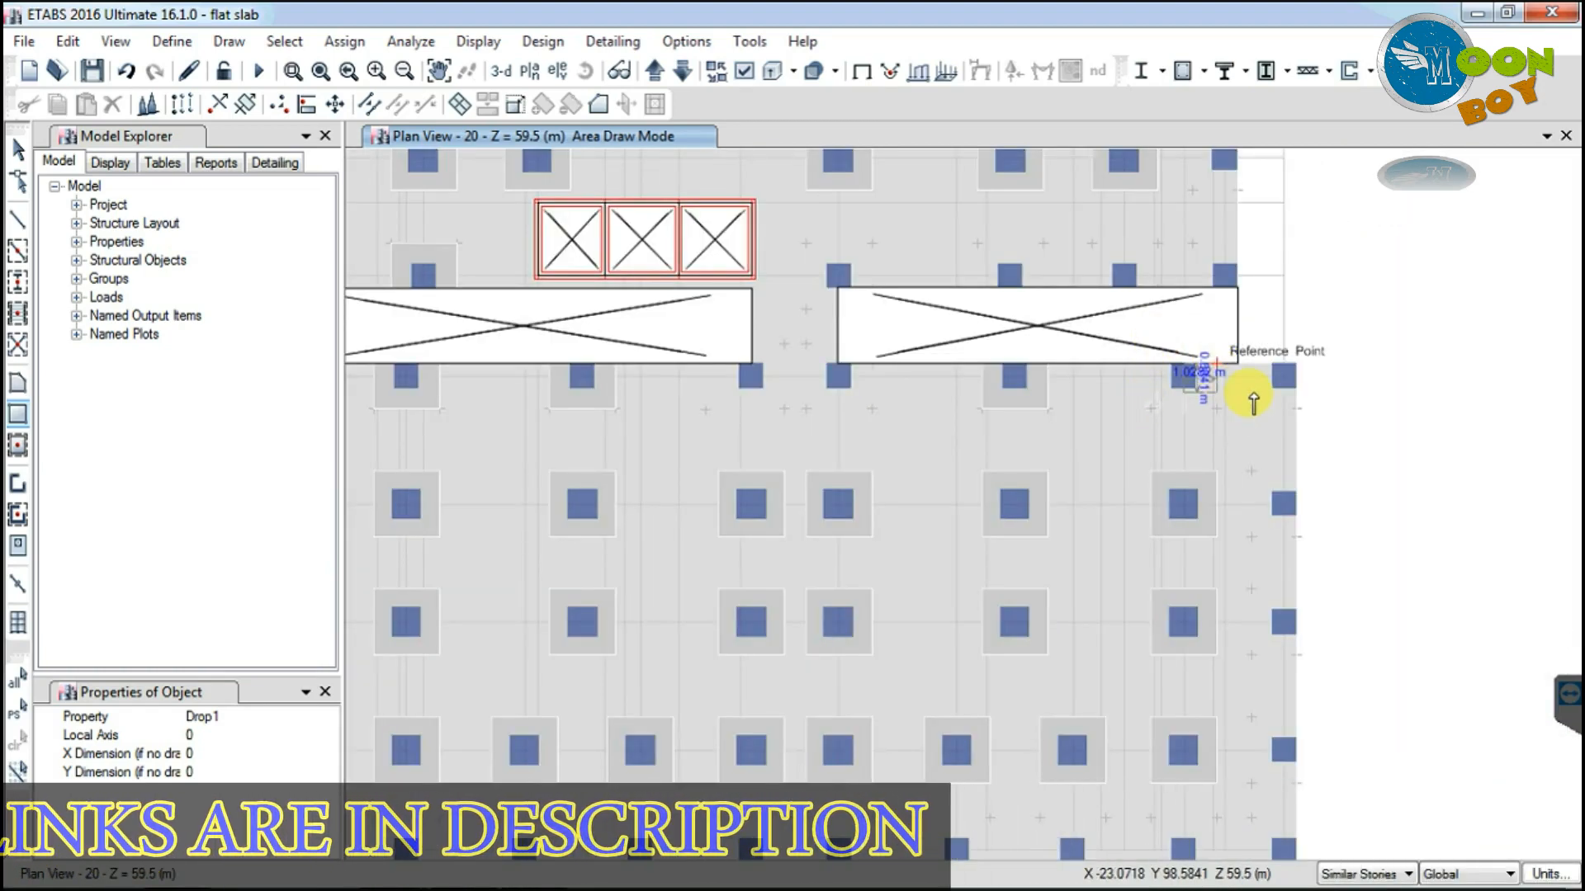
{"action": "mouse_move", "coordinate": [1151, 408]}
{"action": "left_mouse_down"}
{"action": "mouse_move", "coordinate": [1216, 363]}
{"action": "mouse_move", "coordinate": [1295, 363]}
{"action": "left_mouse_up"}
{"action": "left_click_drag", "start_coordinate": [1251, 472], "coordinate": [1296, 537]}
{"action": "left_click_drag", "start_coordinate": [1250, 588], "coordinate": [1296, 657]}
{"action": "left_click_drag", "start_coordinate": [1251, 718], "coordinate": [1296, 784]}
{"action": "scroll", "coordinate": [1330, 602], "scroll_direction": "down", "scroll_amount": 3}
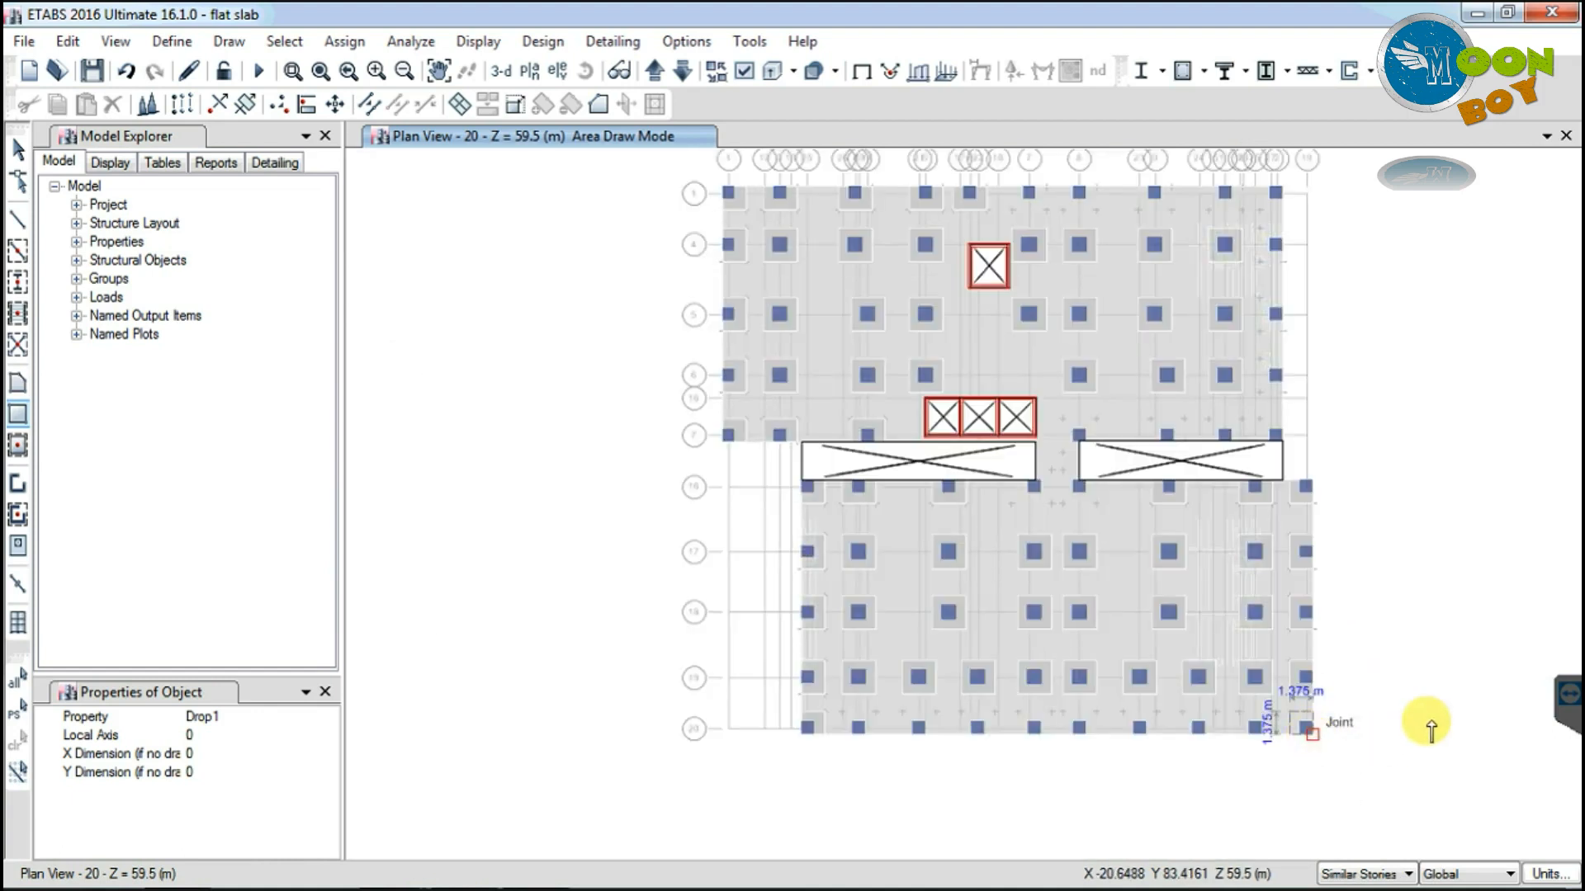
Step: Draw Drop1 panels at the remaining top-edge columns along horizontal grid 1, from vertical grid 7 to the upper block's right corner
{"action": "scroll", "coordinate": [1020, 190], "scroll_direction": "up", "scroll_amount": 2}
{"action": "scroll", "coordinate": [1020, 190], "scroll_direction": "up", "scroll_amount": 3}
{"action": "left_click_drag", "start_coordinate": [934, 314], "coordinate": [1062, 227]}
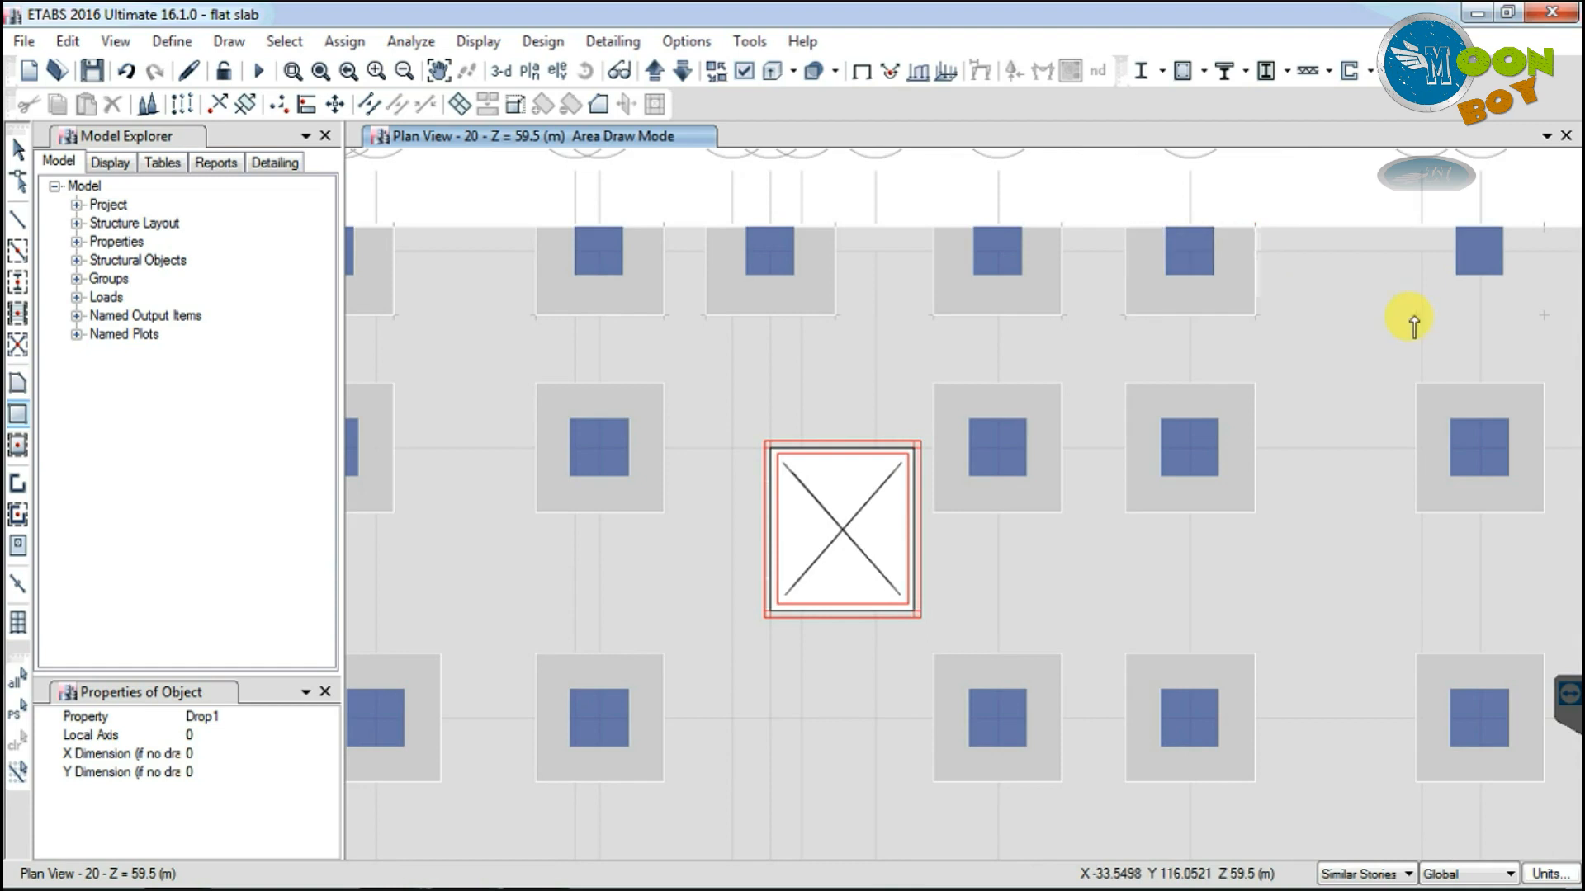
{"action": "scroll", "coordinate": [1375, 388], "scroll_direction": "down", "scroll_amount": 3}
{"action": "mouse_move", "coordinate": [1375, 385]}
{"action": "left_mouse_down"}
{"action": "mouse_move", "coordinate": [1440, 340]}
{"action": "mouse_move", "coordinate": [1519, 339]}
{"action": "left_mouse_up"}
Step: Draw Drop1 panels down the upper block's right edge on grids 4, 5 and 6 and at the grid 7 columns right of the passage
{"action": "left_click_drag", "start_coordinate": [1475, 419], "coordinate": [1519, 483]}
{"action": "left_click_drag", "start_coordinate": [1474, 557], "coordinate": [1519, 623]}
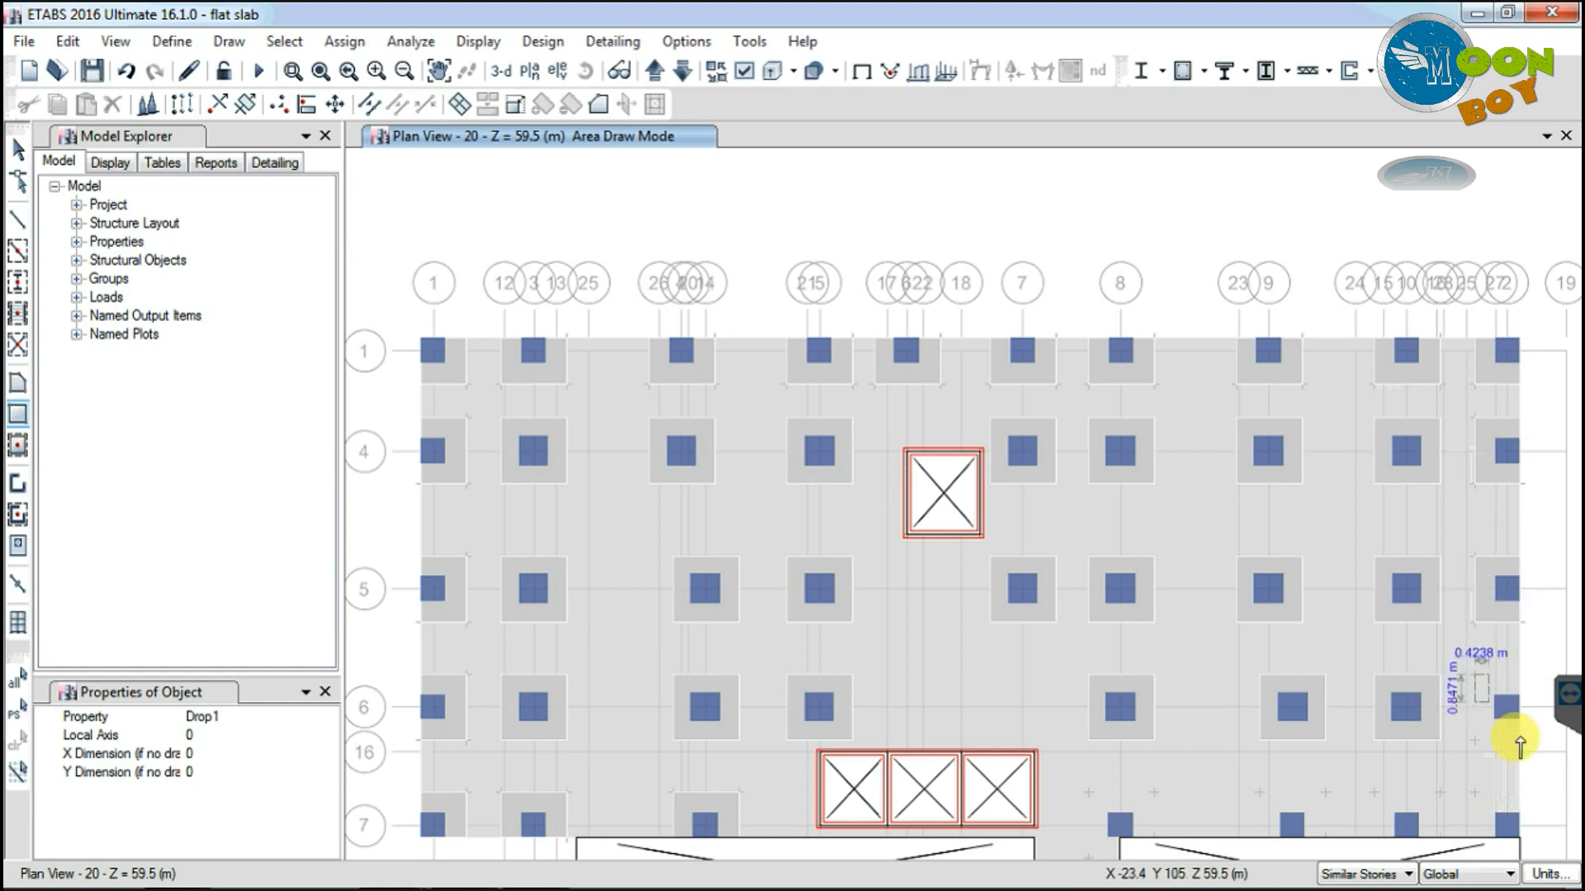
{"action": "scroll", "coordinate": [1348, 644], "scroll_direction": "down", "scroll_amount": 2}
{"action": "scroll", "coordinate": [1422, 743], "scroll_direction": "up", "scroll_amount": 2}
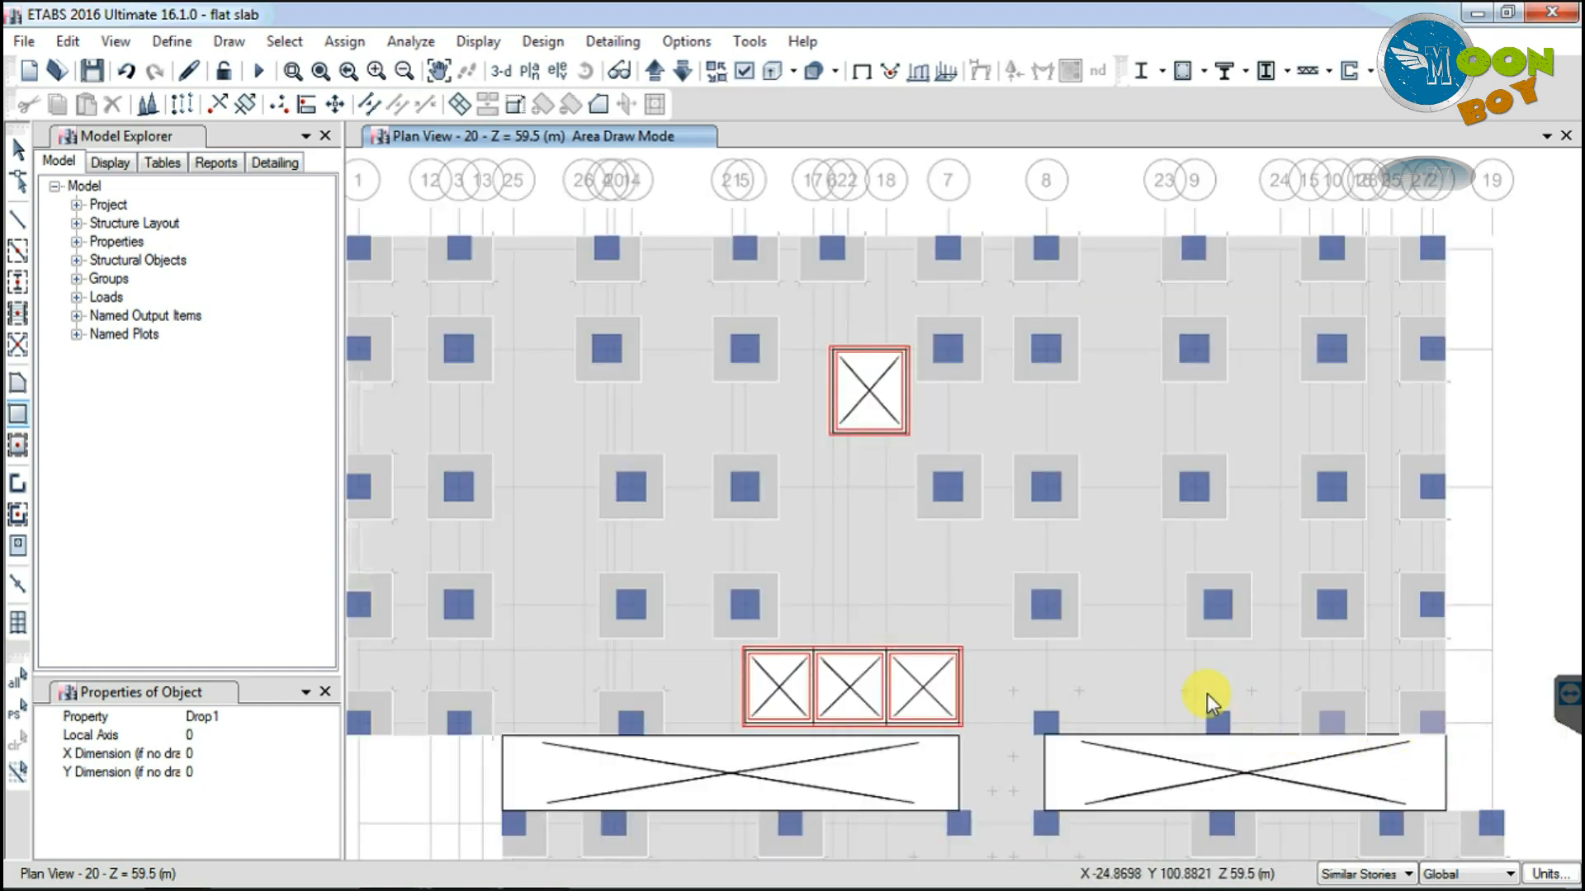
Step: Switch to polygon floor drawing and outline Drop1 panels around the passage columns on vertical grid 8 at horizontal grids 7 and 16
{"action": "left_click", "coordinate": [19, 385]}
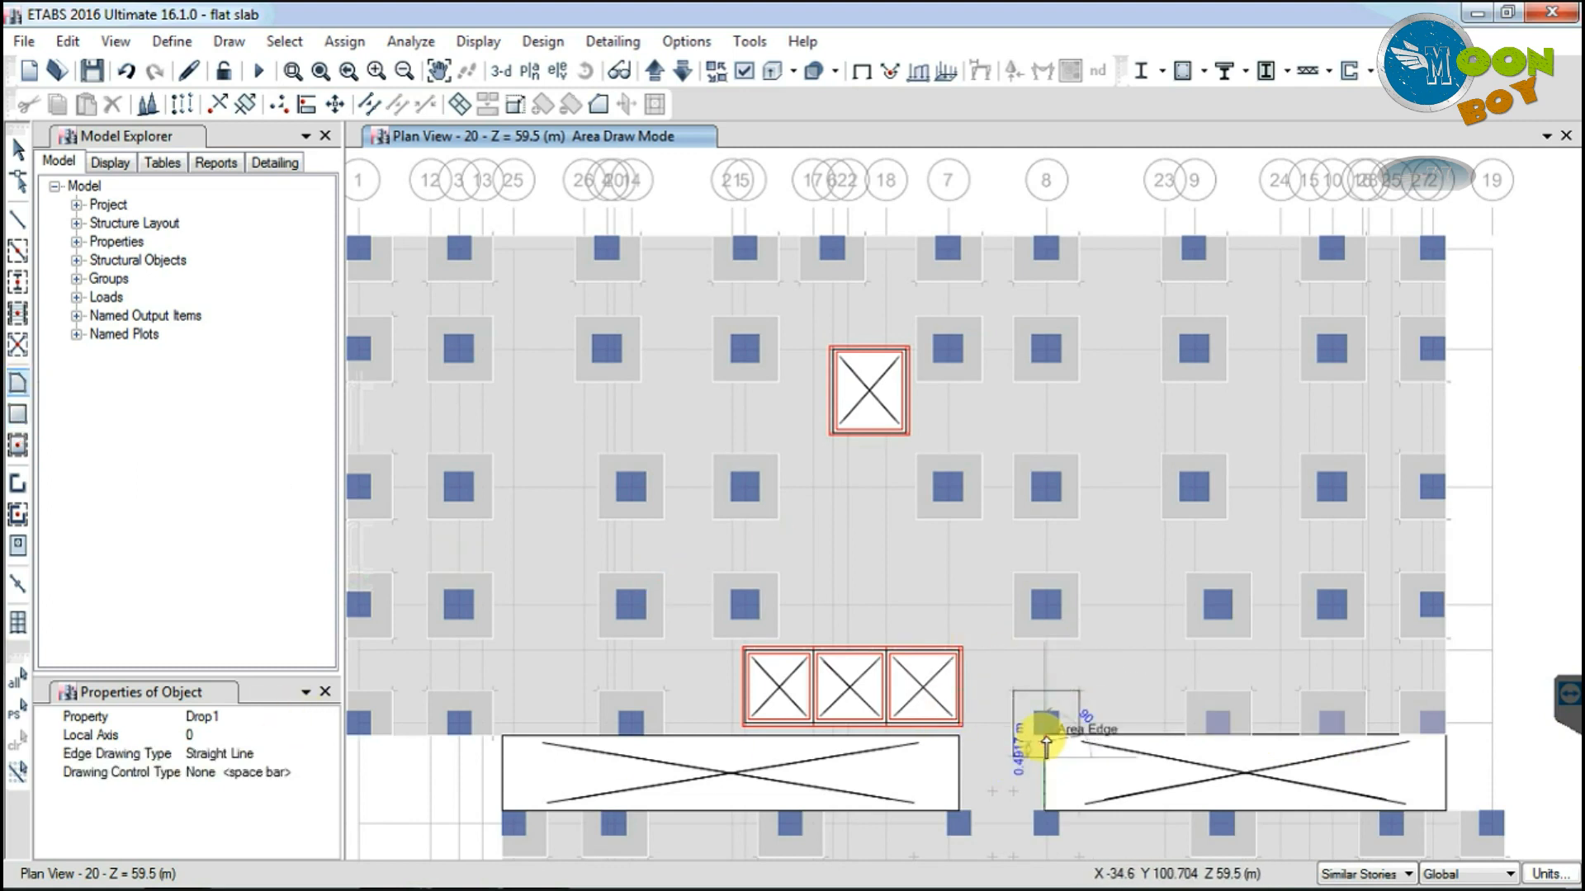
{"action": "scroll", "coordinate": [1082, 859], "scroll_direction": "down", "scroll_amount": 3}
{"action": "middle_click_drag", "start_coordinate": [1082, 858], "coordinate": [1077, 815]}
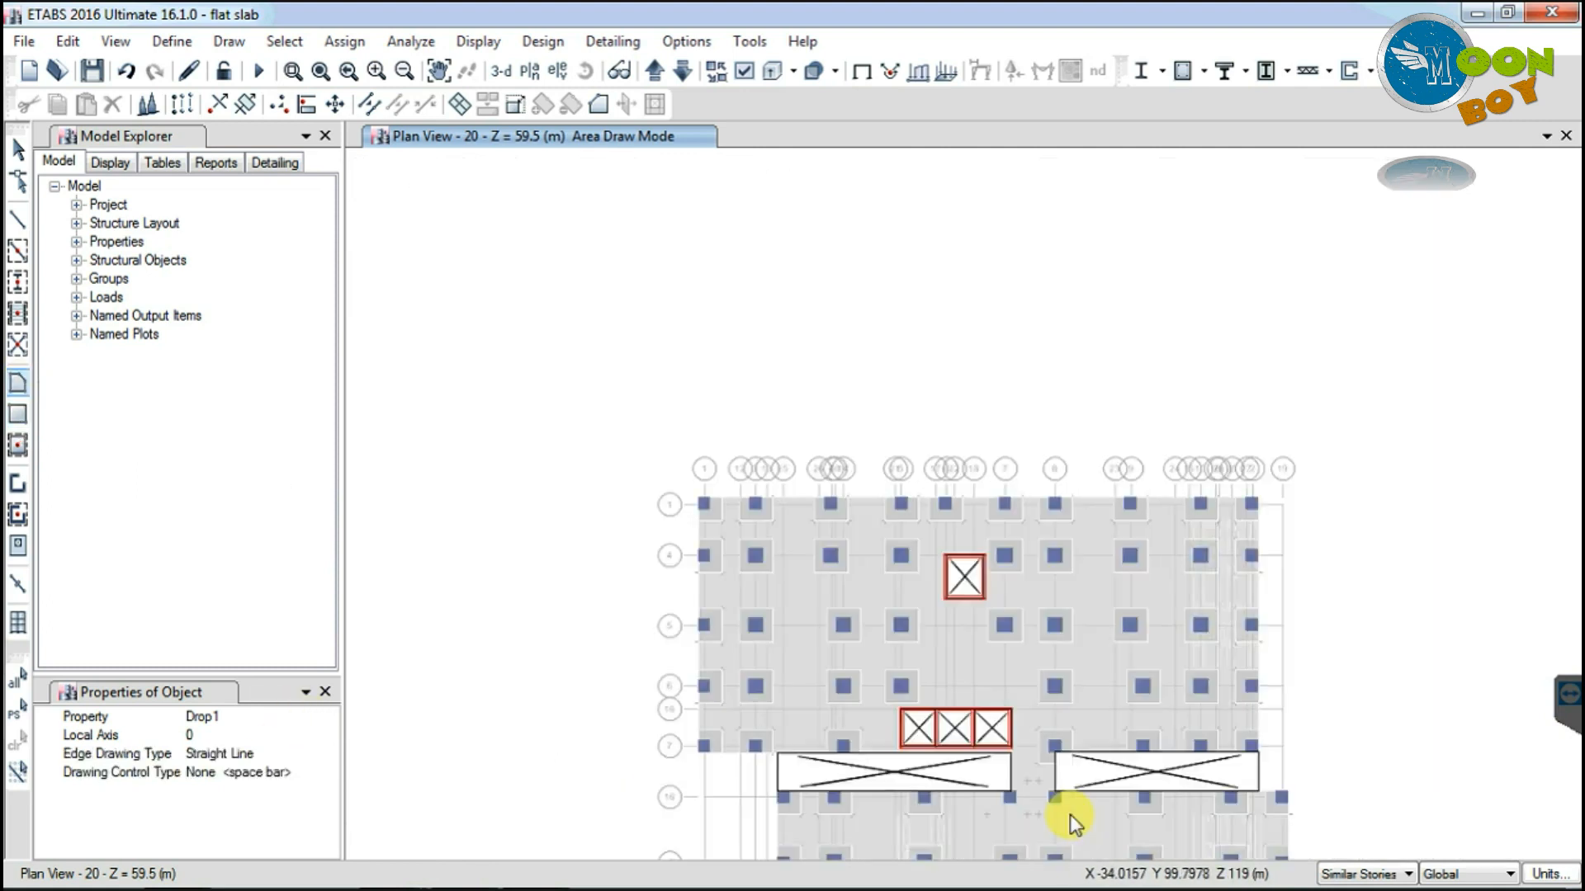
Step: Try outlining a Drop1 panel around the passage column at grids 7 and 16 along the opening's edge, and undo it
{"action": "scroll", "coordinate": [1077, 816], "scroll_direction": "up", "scroll_amount": 3}
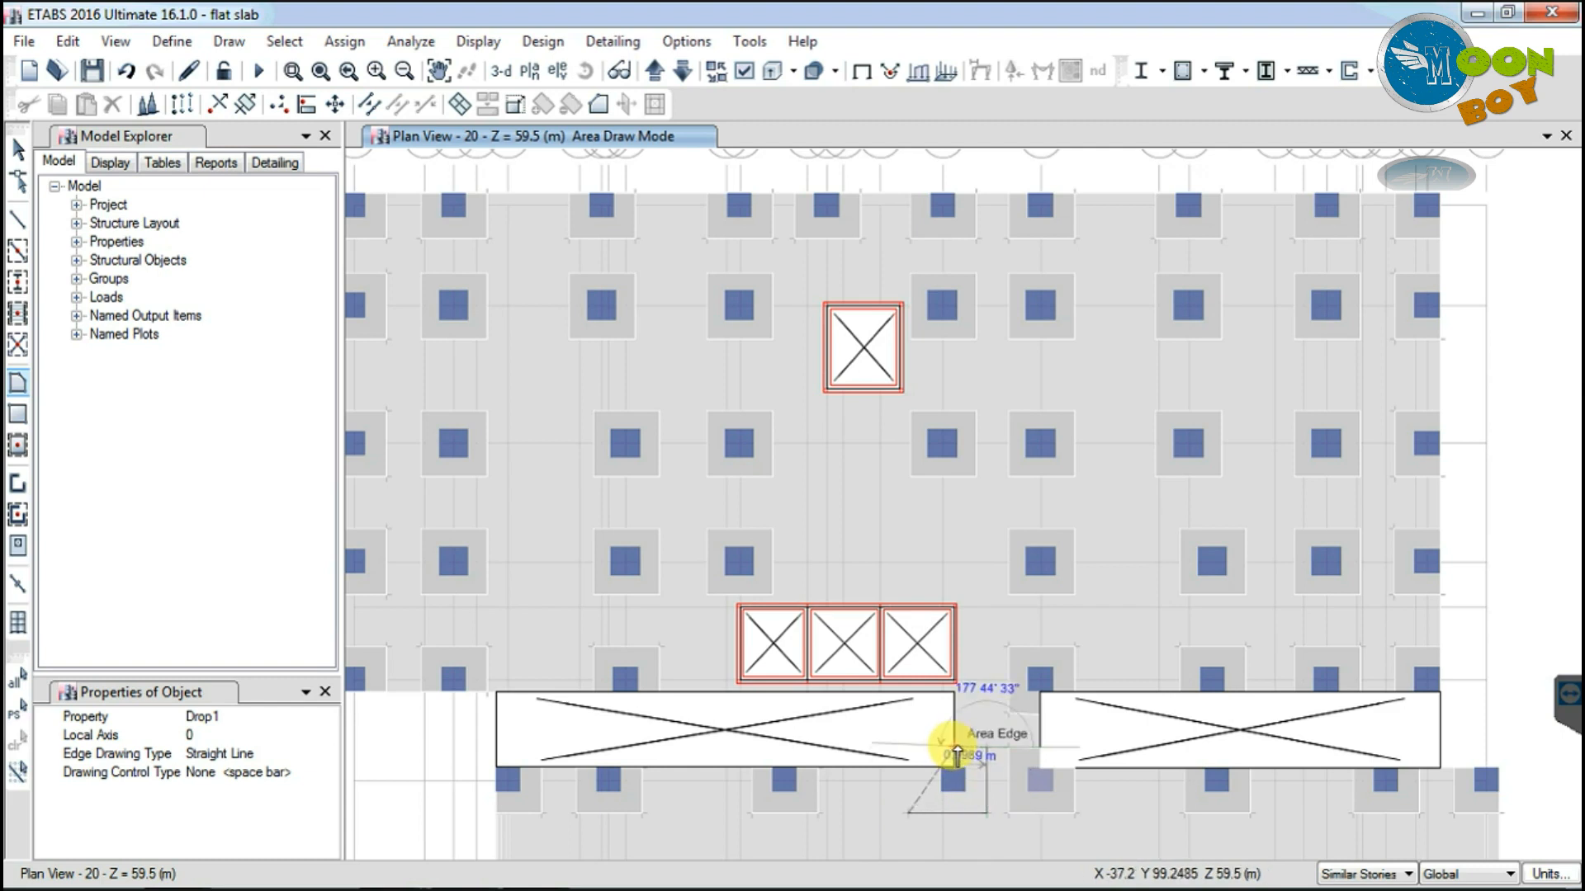
{"action": "scroll", "coordinate": [910, 776], "scroll_direction": "up", "scroll_amount": 3}
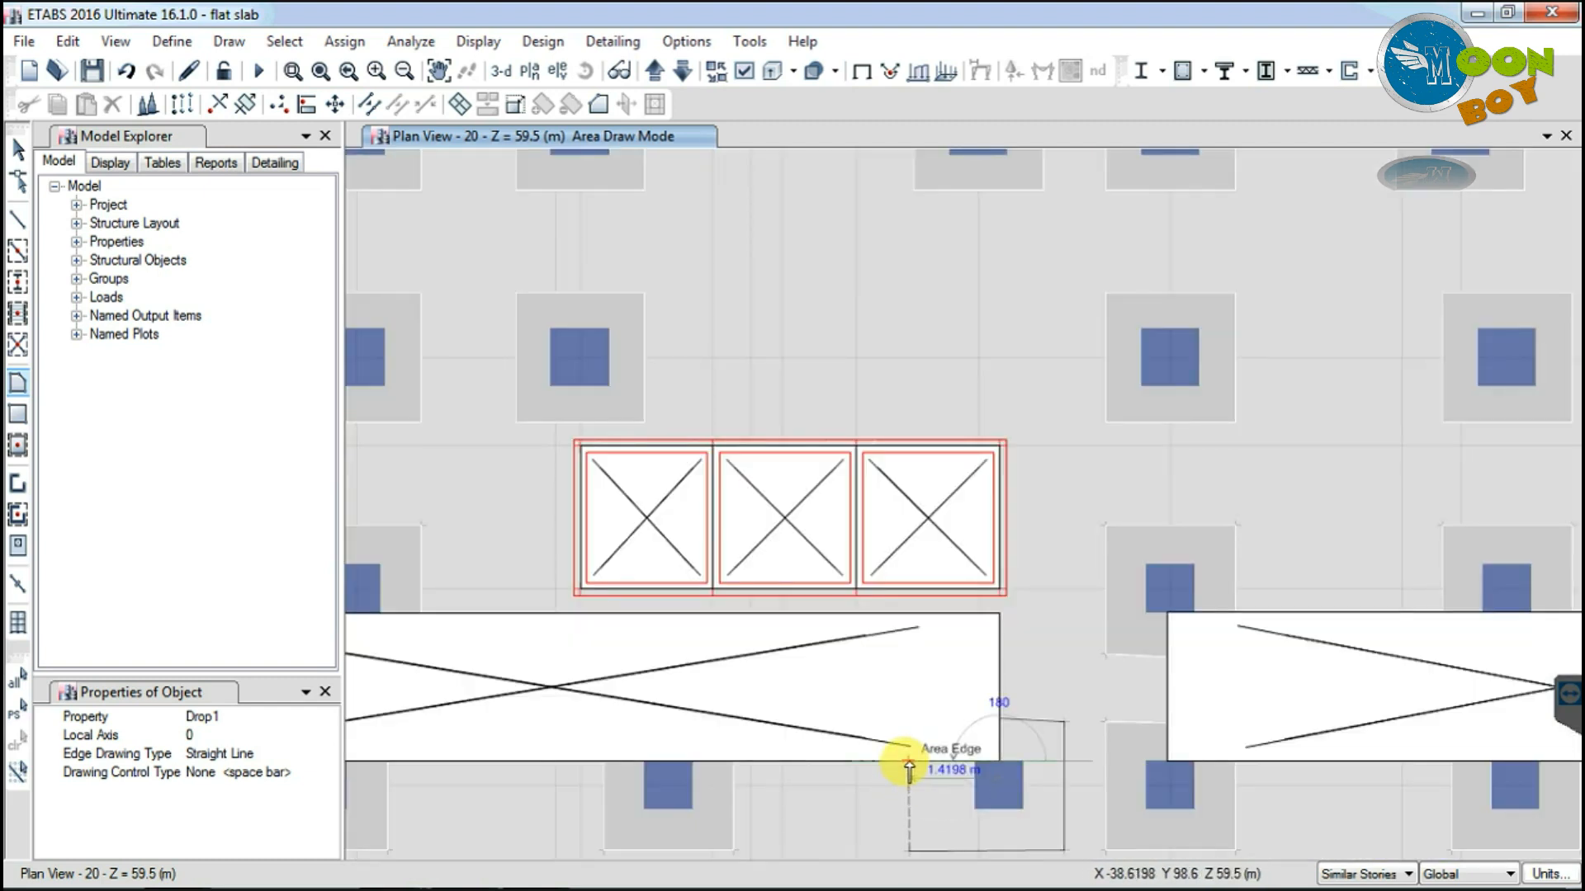
{"action": "left_click", "coordinate": [910, 763]}
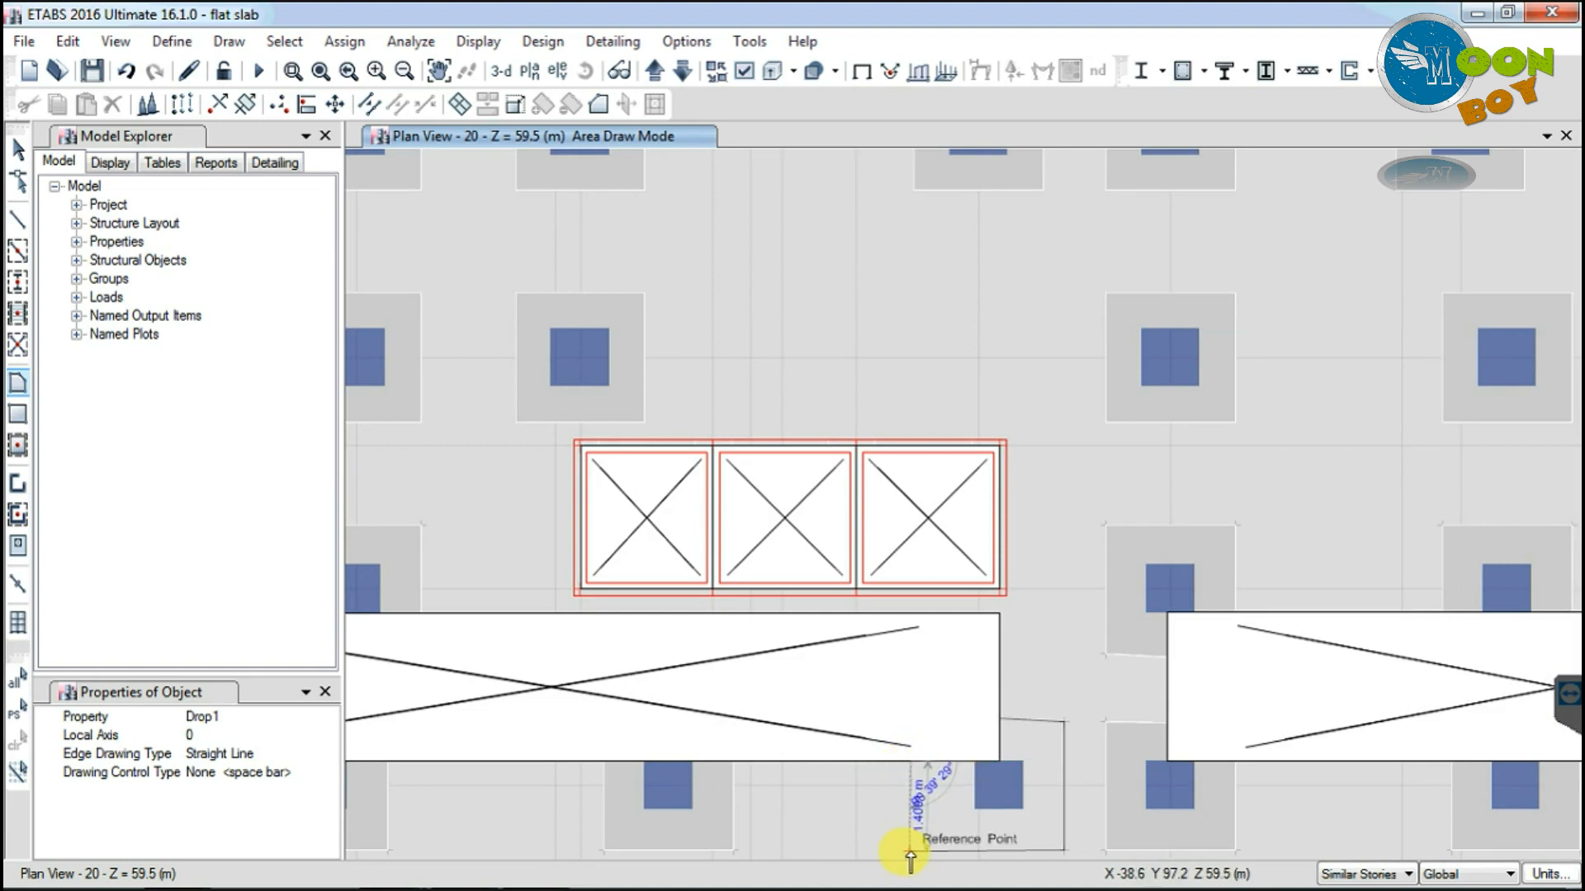
{"action": "double_click", "coordinate": [910, 856]}
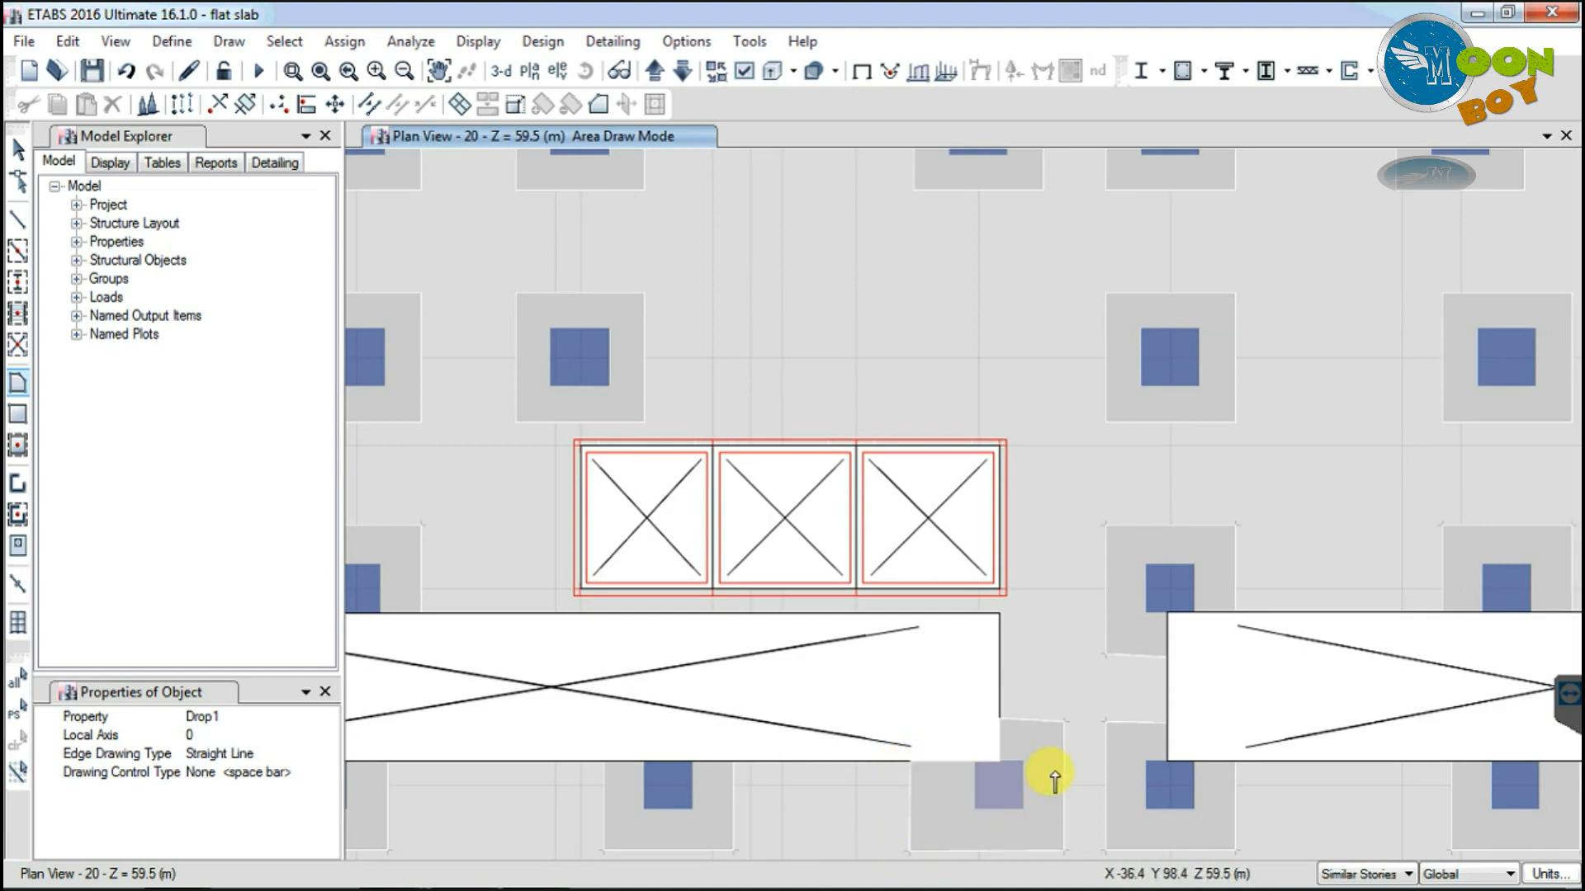
{"action": "key", "text": "ctrl+z"}
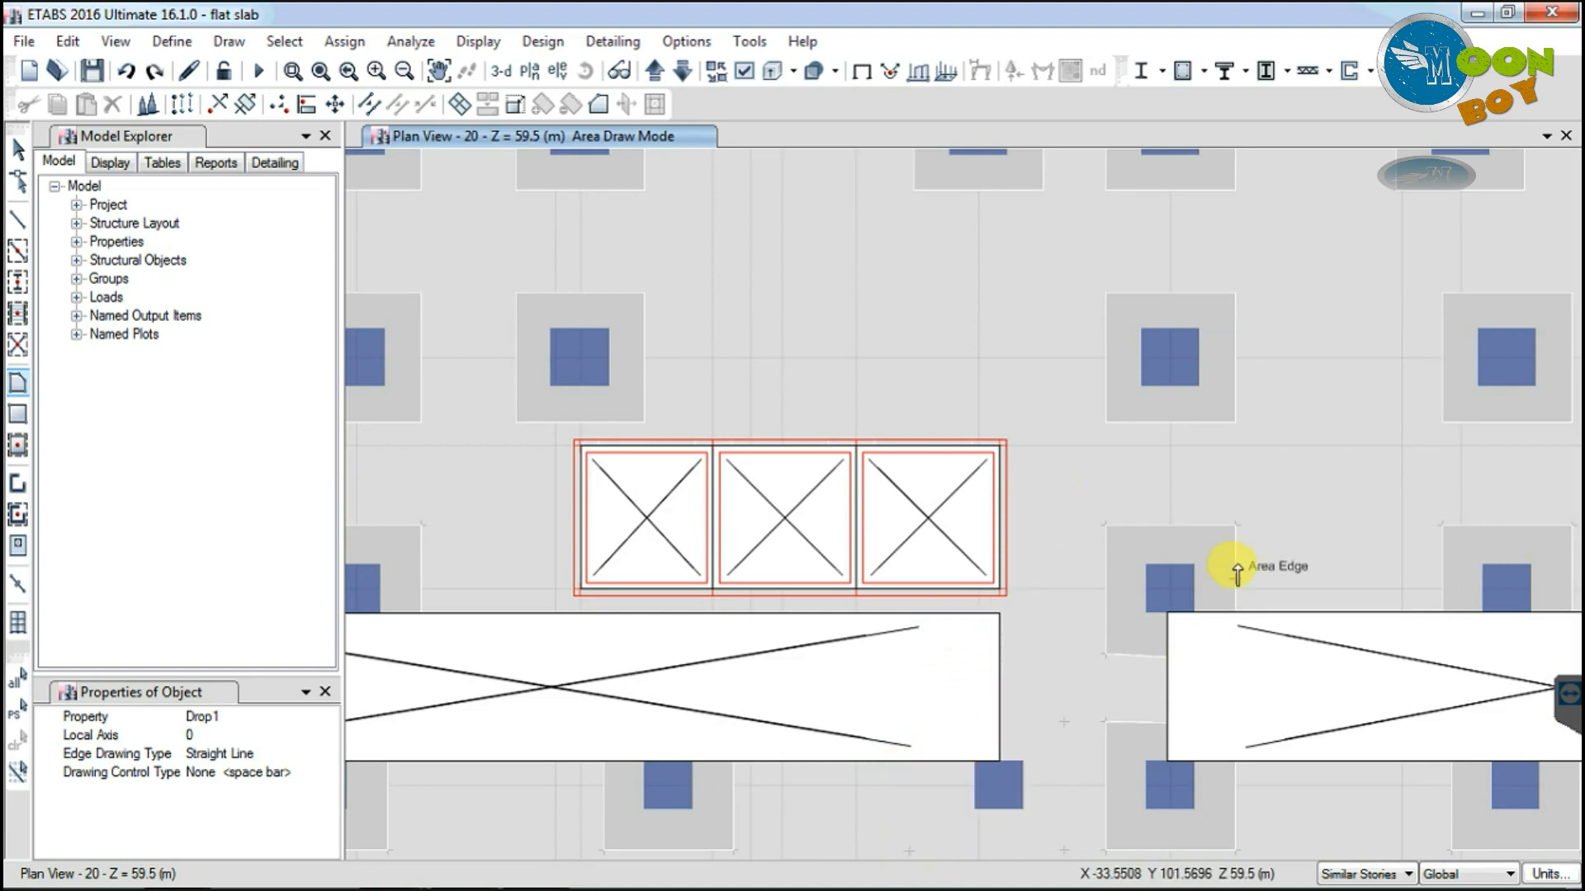
Step: Set the rectangular panel's X and Y dimensions to 2000, place Drop1 panels on the three passage columns and end drawing
{"action": "left_click", "coordinate": [17, 414]}
{"action": "left_click", "coordinate": [196, 753]}
{"action": "type", "text": "2000"}
{"action": "left_click", "coordinate": [188, 772]}
{"action": "type", "text": "2000"}
{"action": "left_click", "coordinate": [999, 785]}
{"action": "left_click", "coordinate": [1196, 631]}
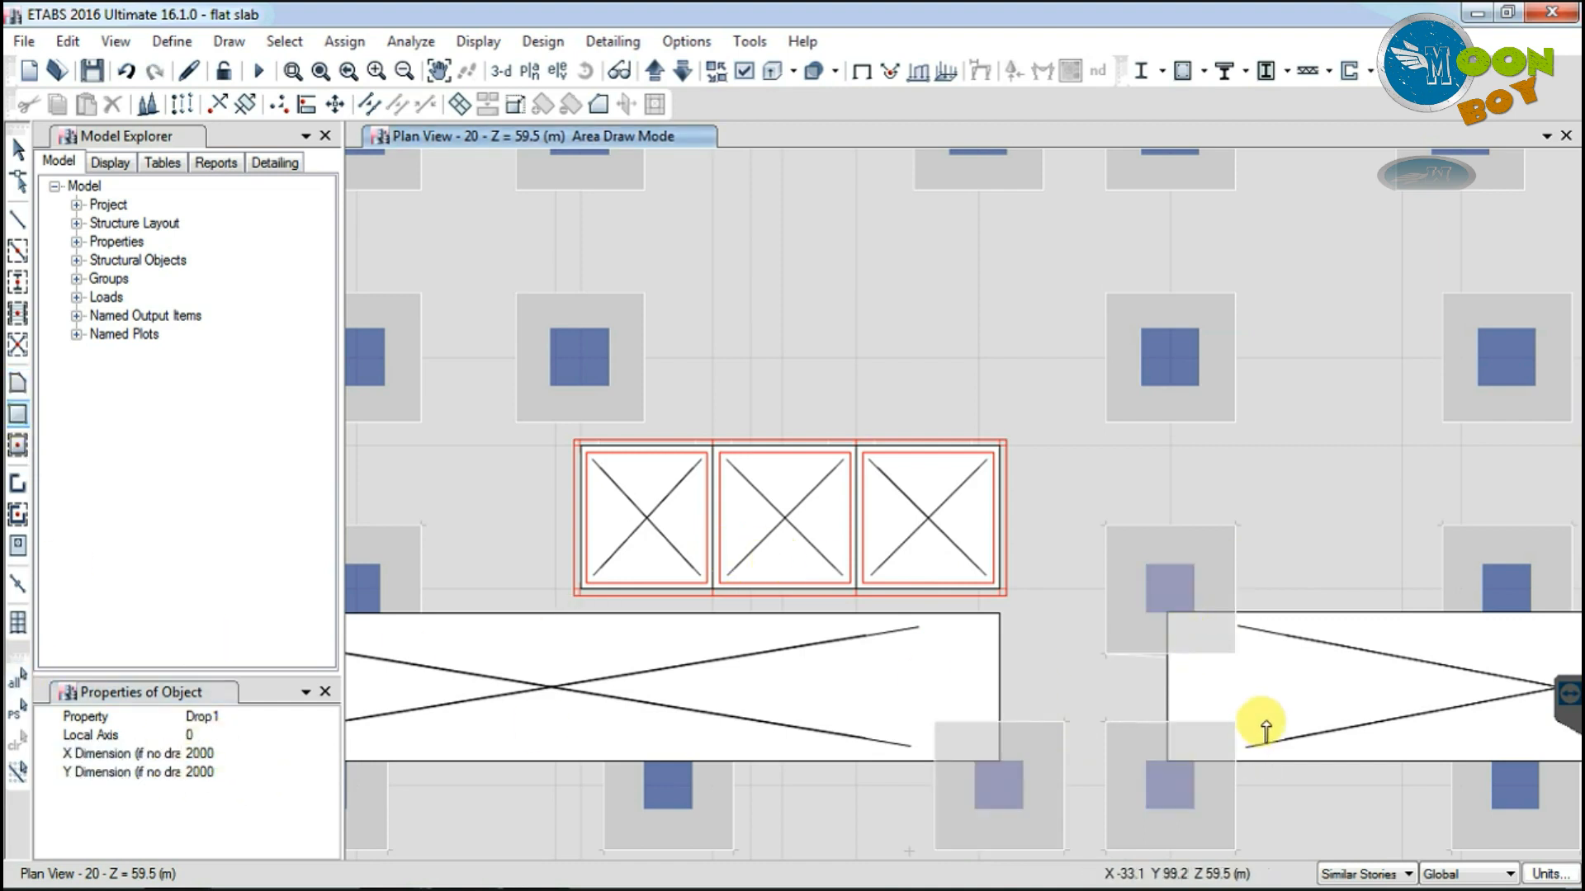
{"action": "left_click", "coordinate": [17, 149]}
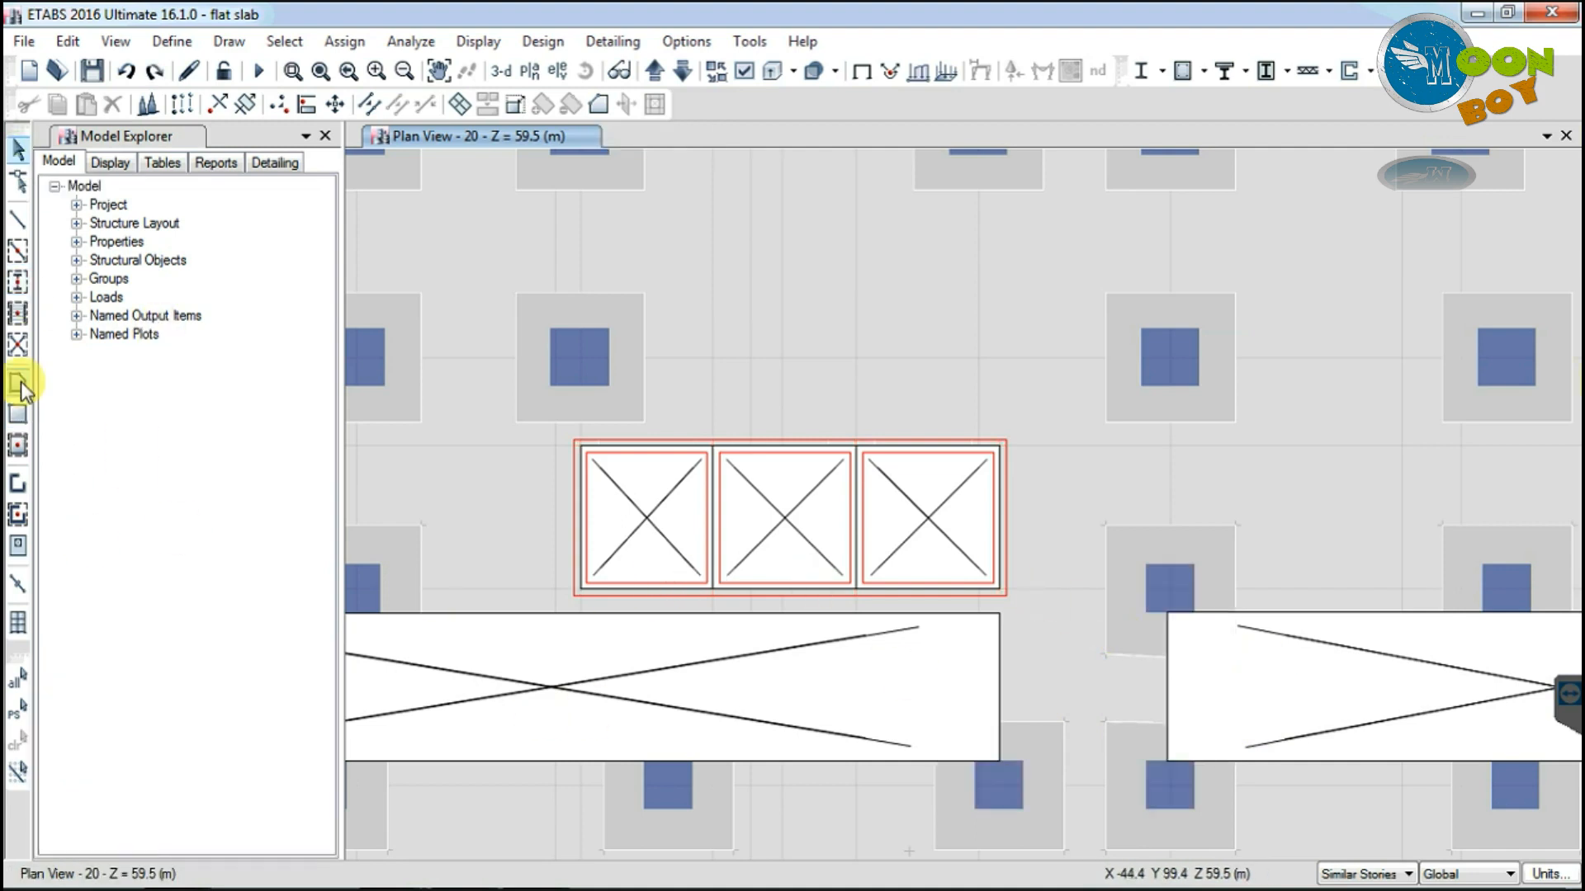
Step: Redraw the 2000 by 2000 Drop1 panels centred on the passage columns at grids 8-7, 7-16 and 8-16
{"action": "left_click", "coordinate": [18, 415]}
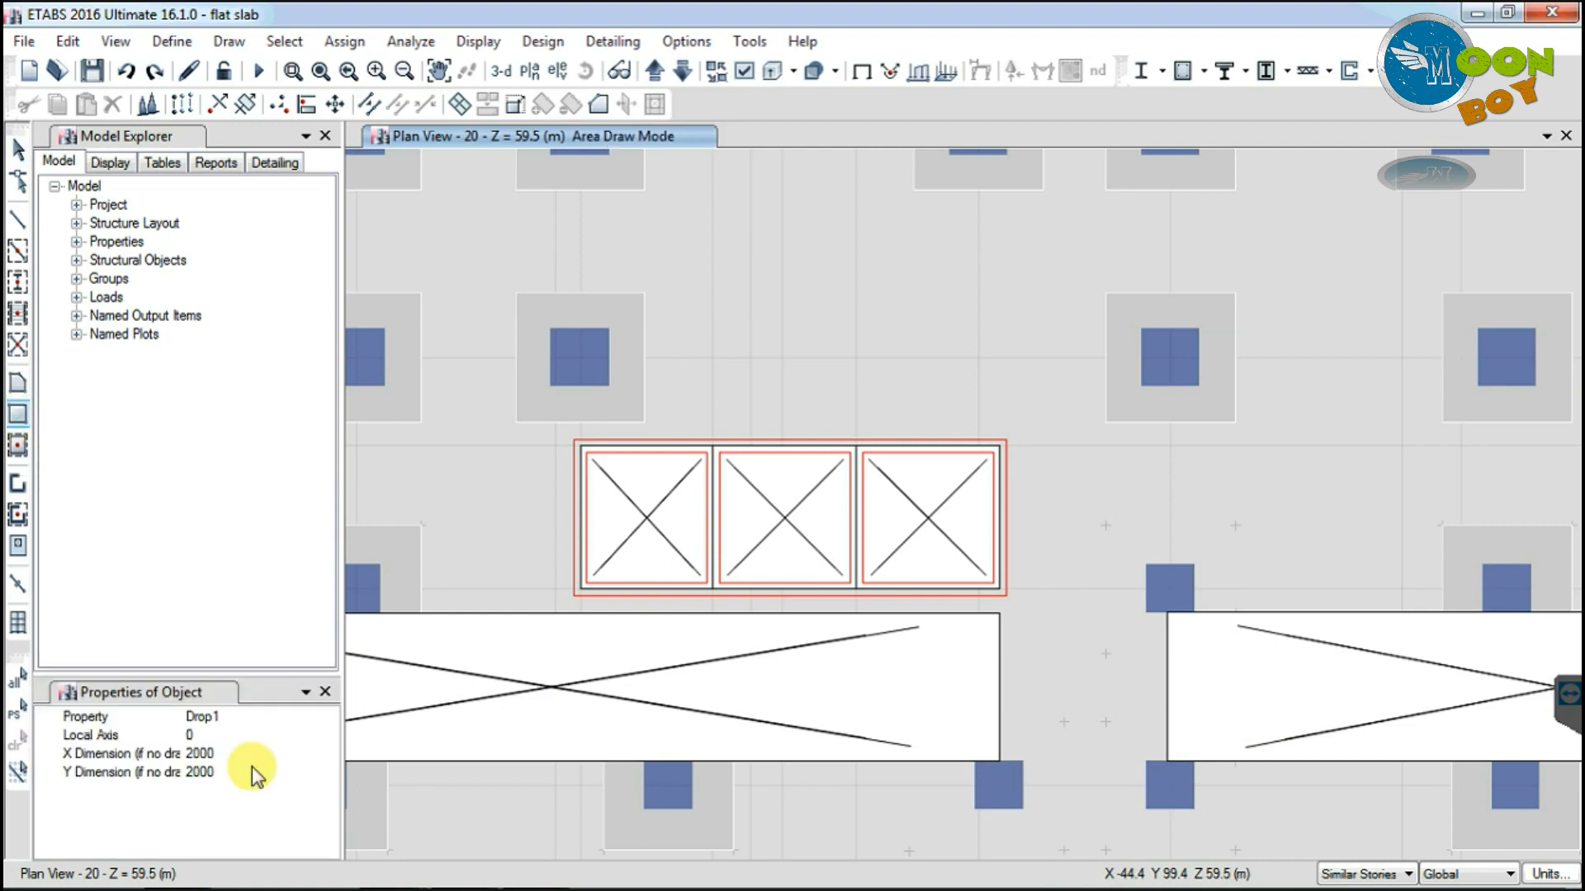
{"action": "left_click", "coordinate": [1170, 588]}
{"action": "left_click", "coordinate": [998, 784]}
{"action": "left_click", "coordinate": [1169, 784]}
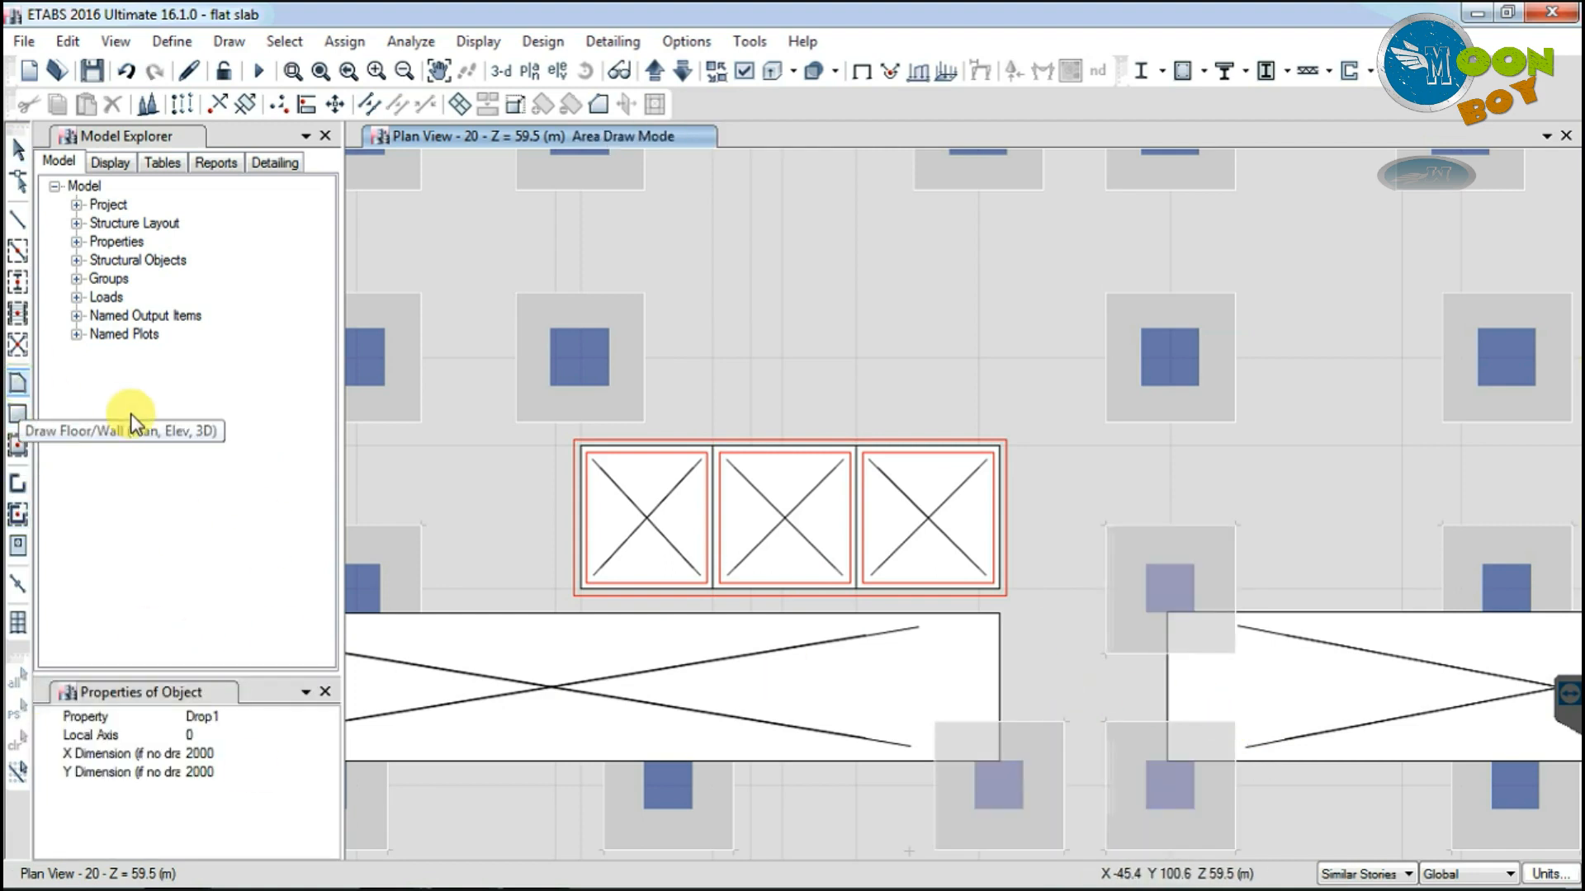
{"action": "scroll", "coordinate": [1175, 656], "scroll_direction": "up", "scroll_amount": 5}
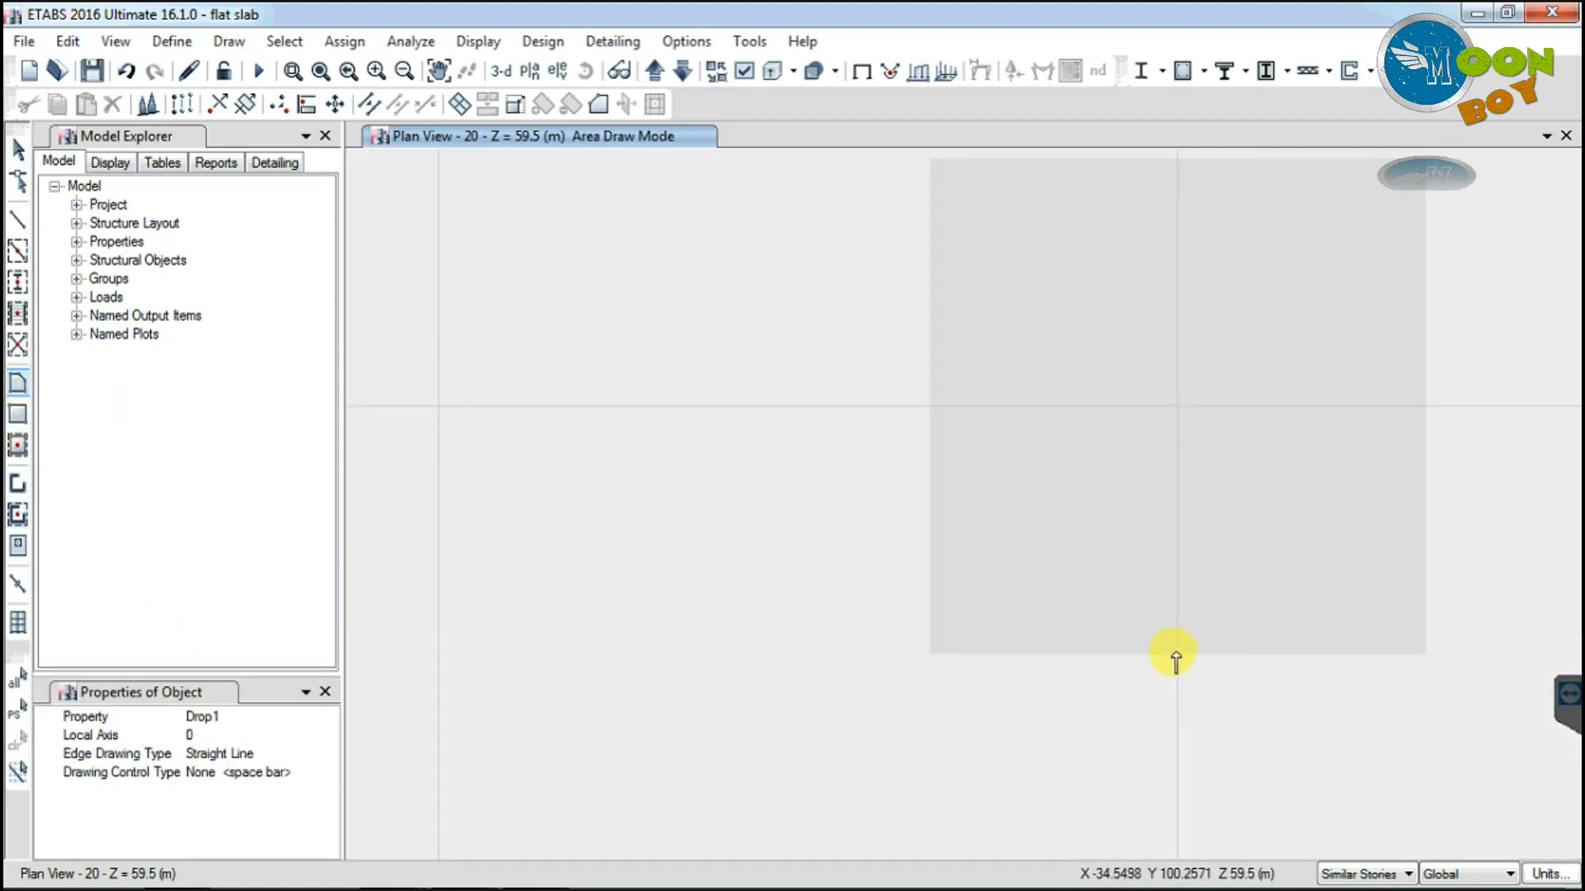
{"action": "scroll", "coordinate": [1164, 656], "scroll_direction": "down", "scroll_amount": 5}
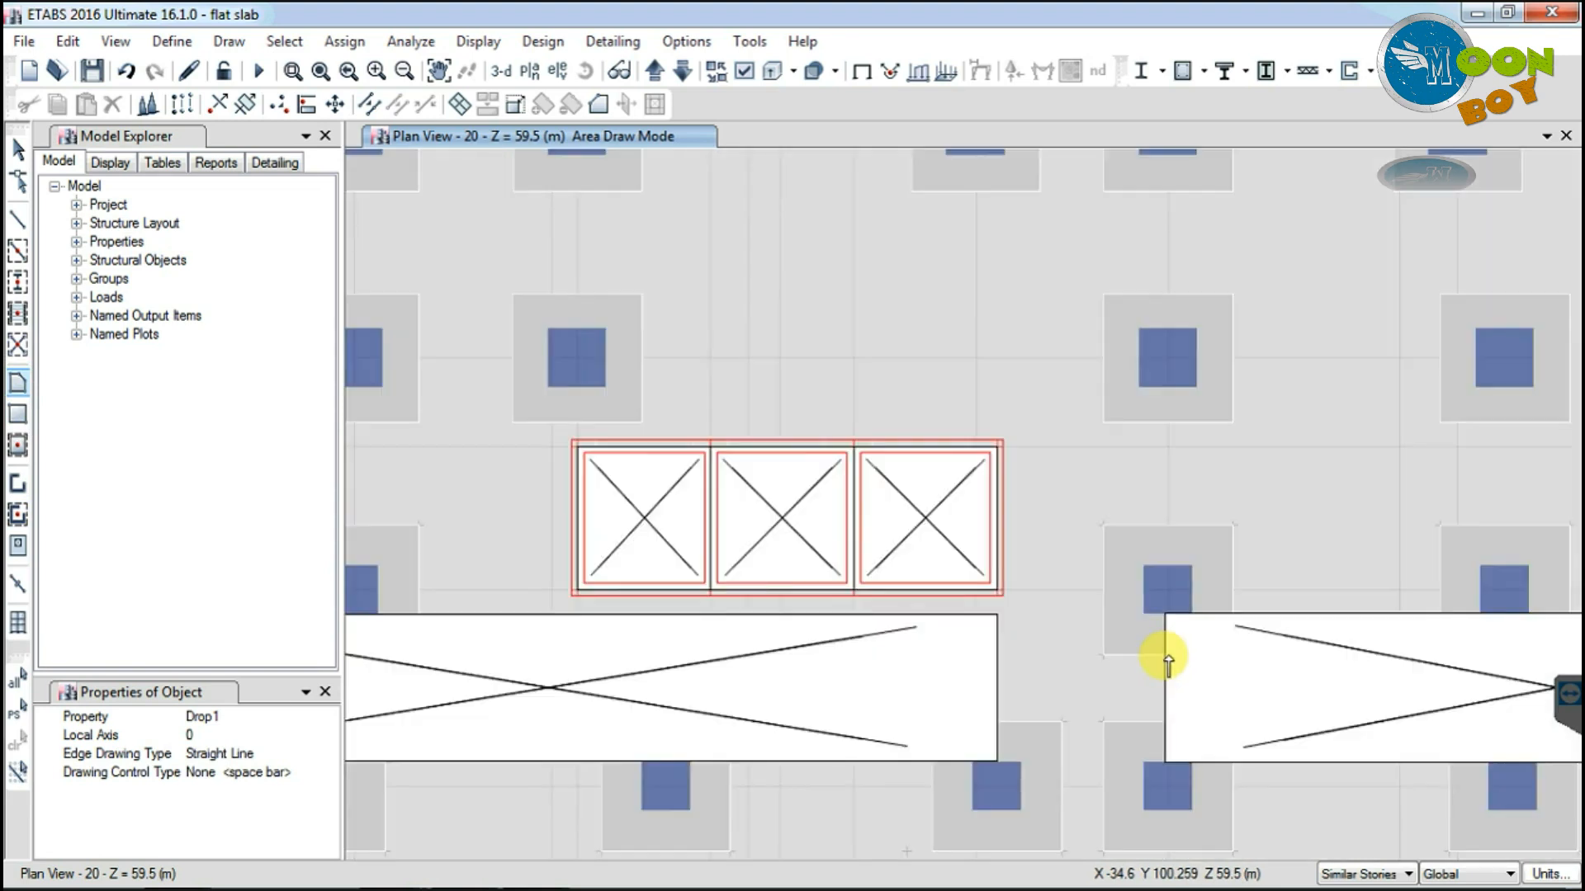
{"action": "scroll", "coordinate": [1167, 619], "scroll_direction": "up", "scroll_amount": 5}
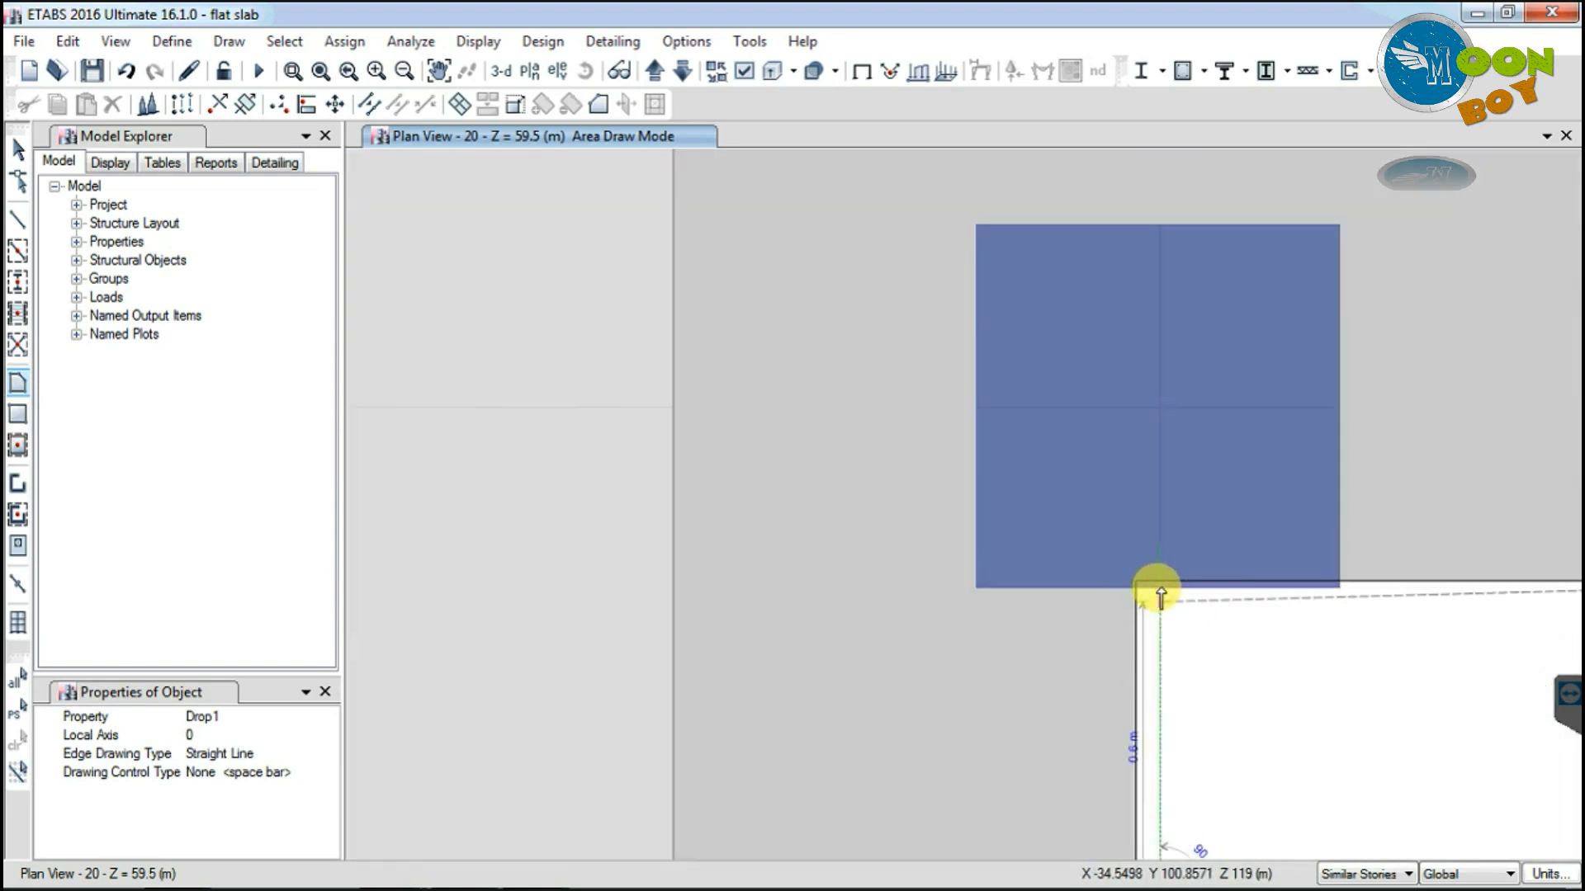
{"action": "left_click", "coordinate": [1160, 588]}
{"action": "scroll", "coordinate": [1160, 588], "scroll_direction": "down", "scroll_amount": 5}
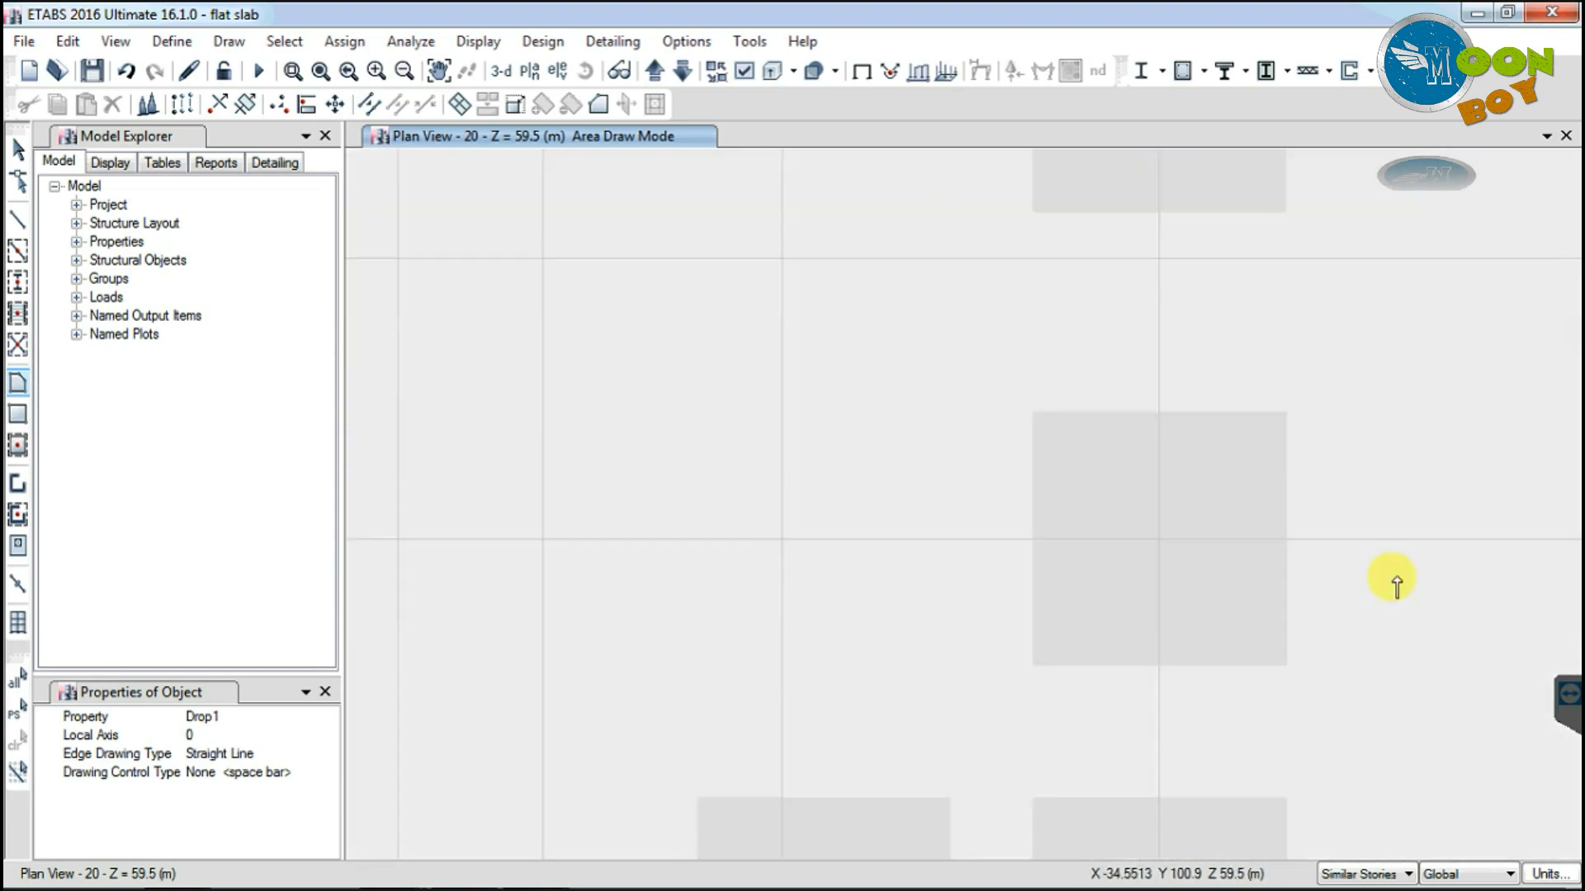
{"action": "scroll", "coordinate": [980, 619], "scroll_direction": "down", "scroll_amount": 4}
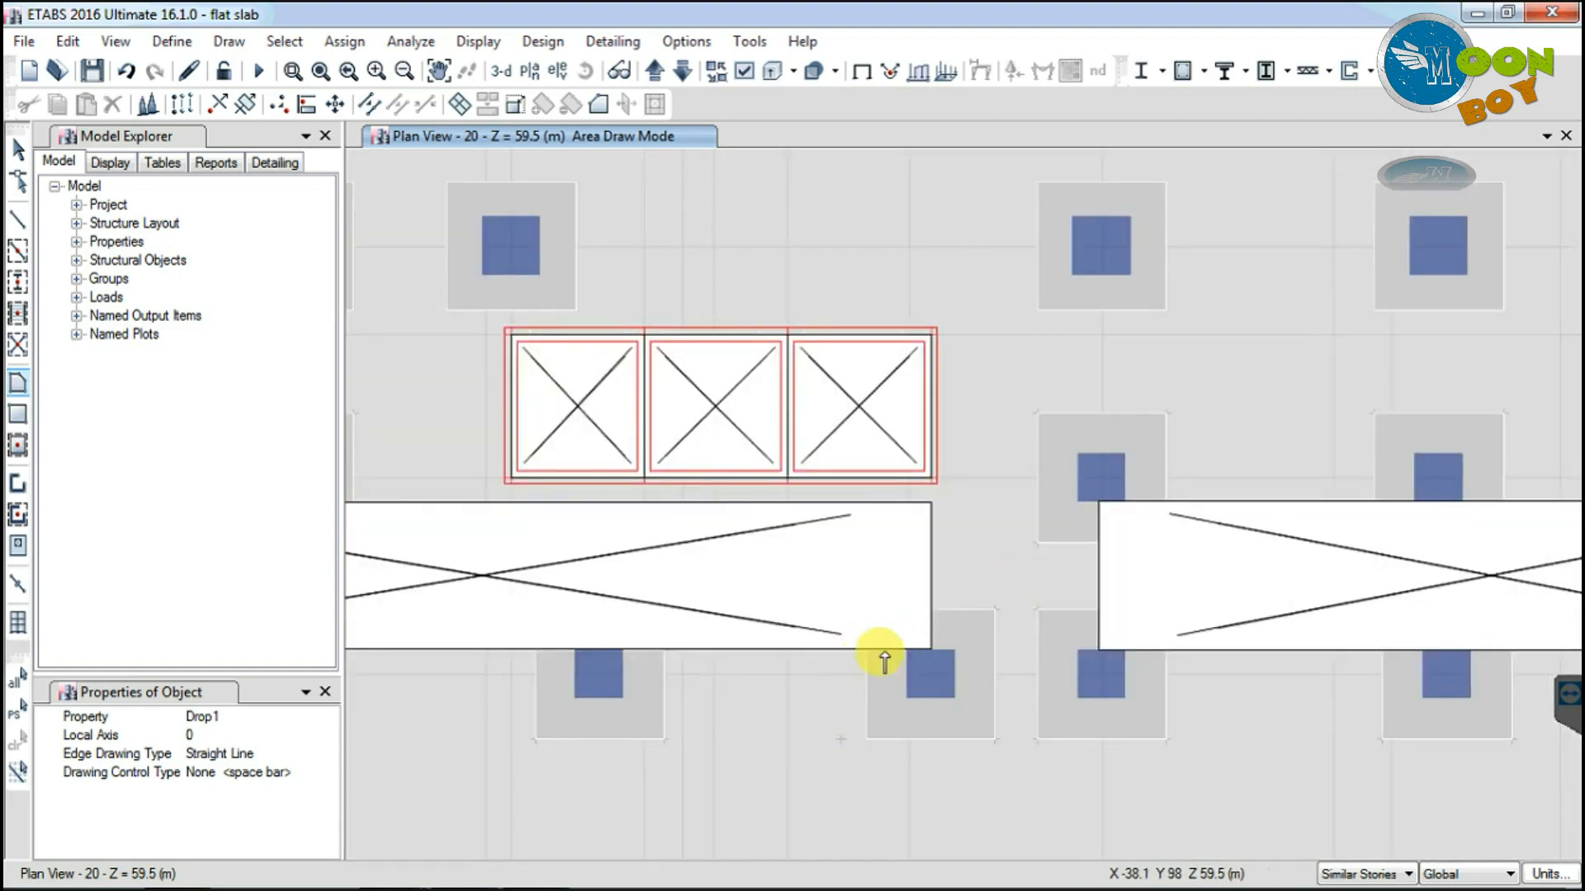
{"action": "left_click", "coordinate": [17, 151]}
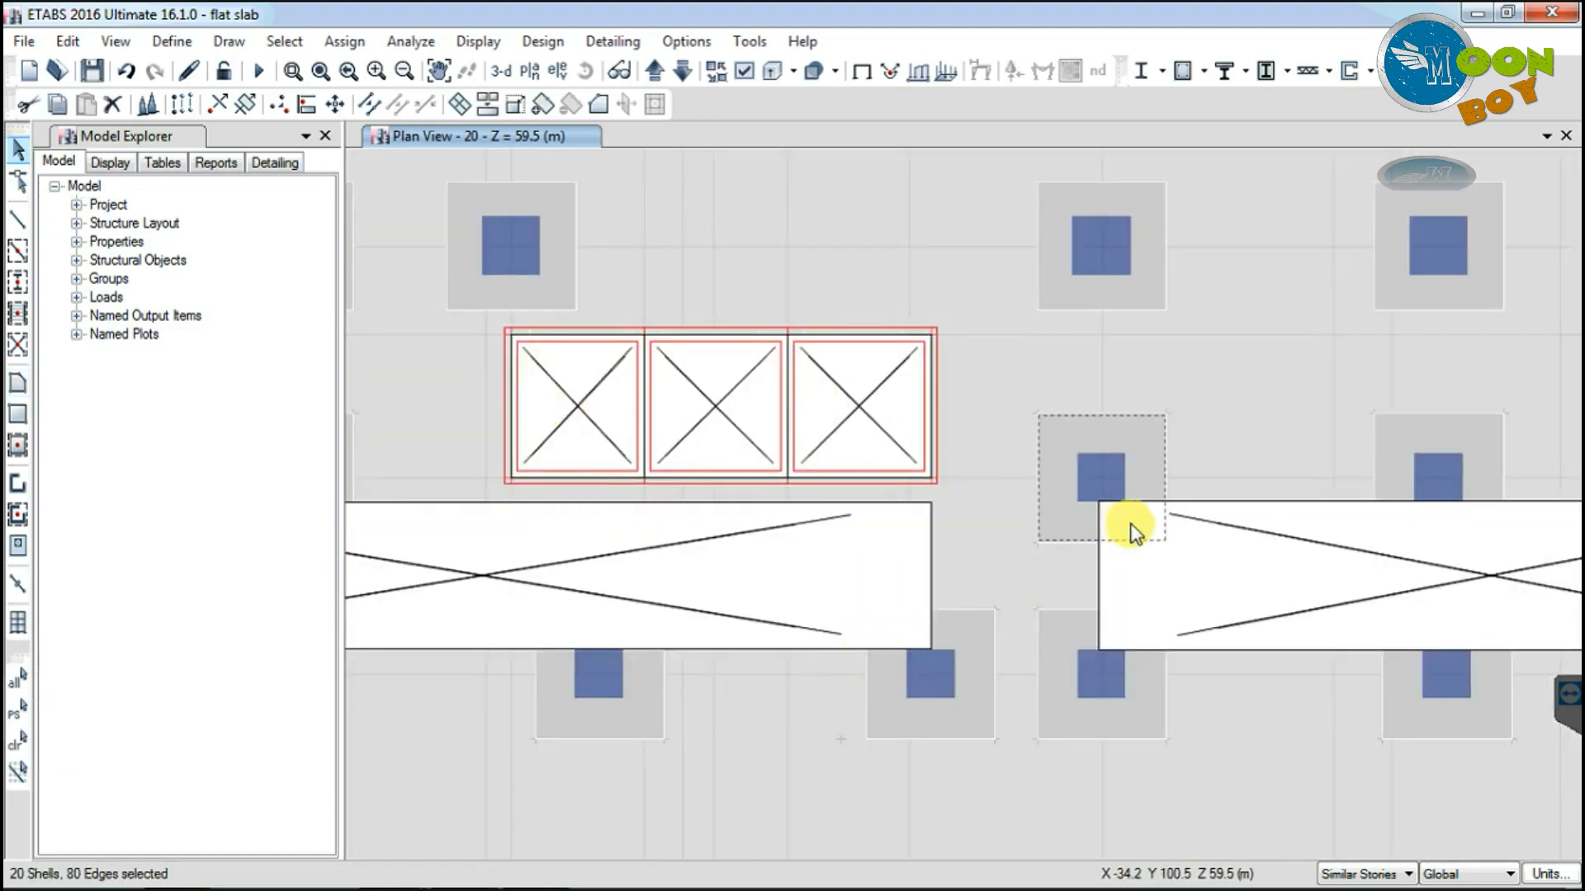
Step: Start polygon floor drawing with the Drop1 property and enable snapping to intersections
{"action": "left_click", "coordinate": [17, 382]}
{"action": "left_click", "coordinate": [229, 41]}
{"action": "left_click", "coordinate": [247, 636]}
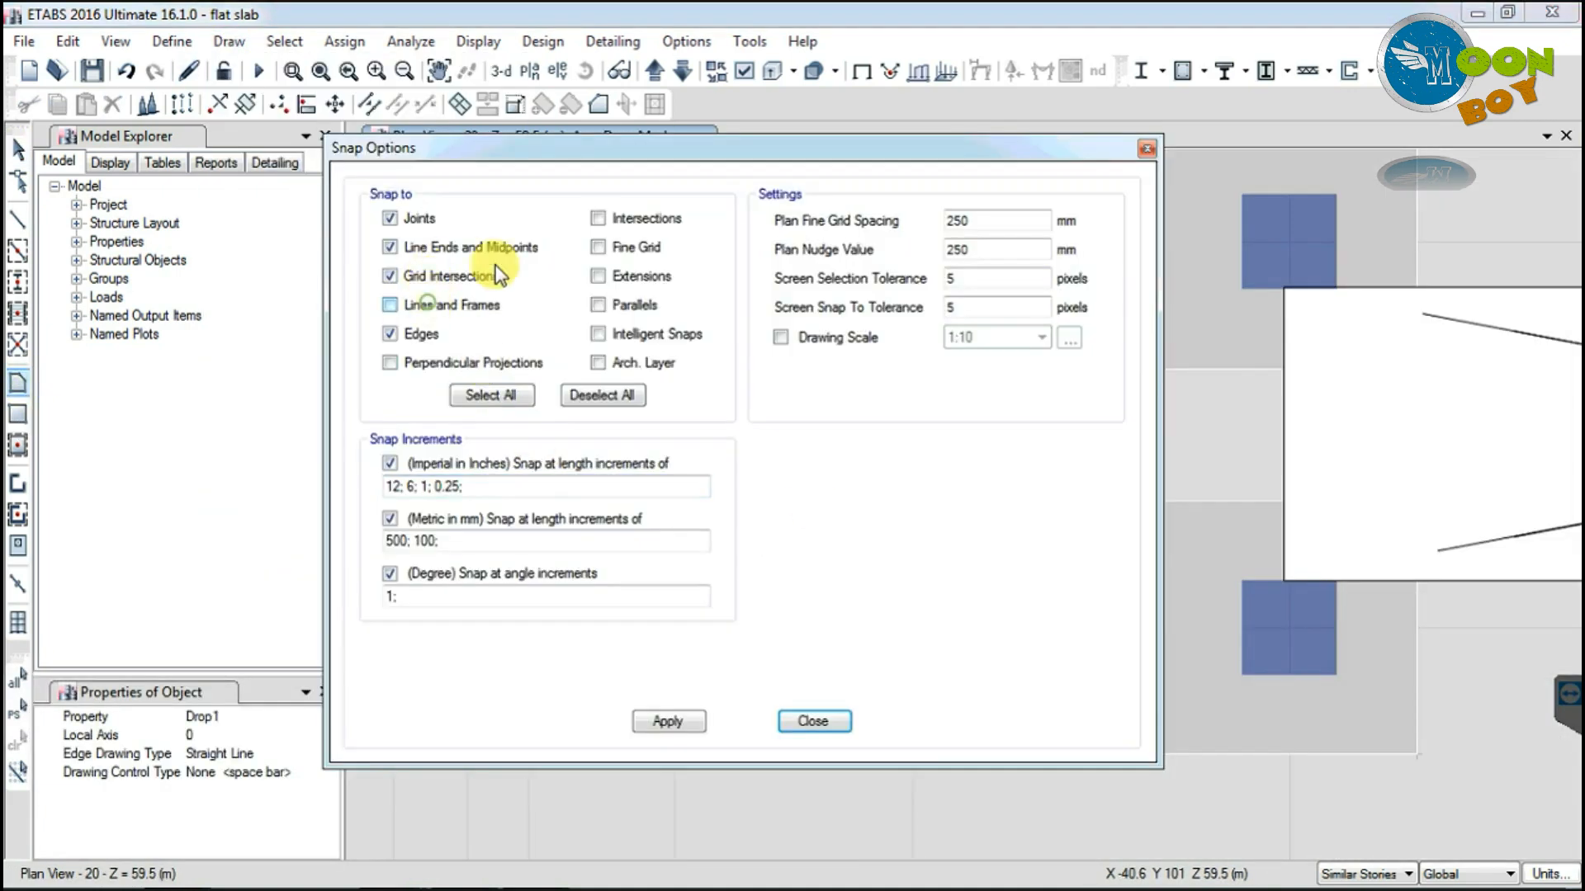
{"action": "left_click", "coordinate": [598, 218]}
{"action": "left_click", "coordinate": [814, 721]}
Step: Outline an L-shaped Drop1 panel around the passage column at grids 7 and 16, skirting the opening's corner, and end drawing
{"action": "left_click", "coordinate": [1081, 501]}
{"action": "left_click", "coordinate": [1081, 753]}
{"action": "left_click", "coordinate": [829, 753]}
{"action": "left_click", "coordinate": [829, 581]}
{"action": "left_click", "coordinate": [956, 579]}
{"action": "left_click", "coordinate": [955, 501]}
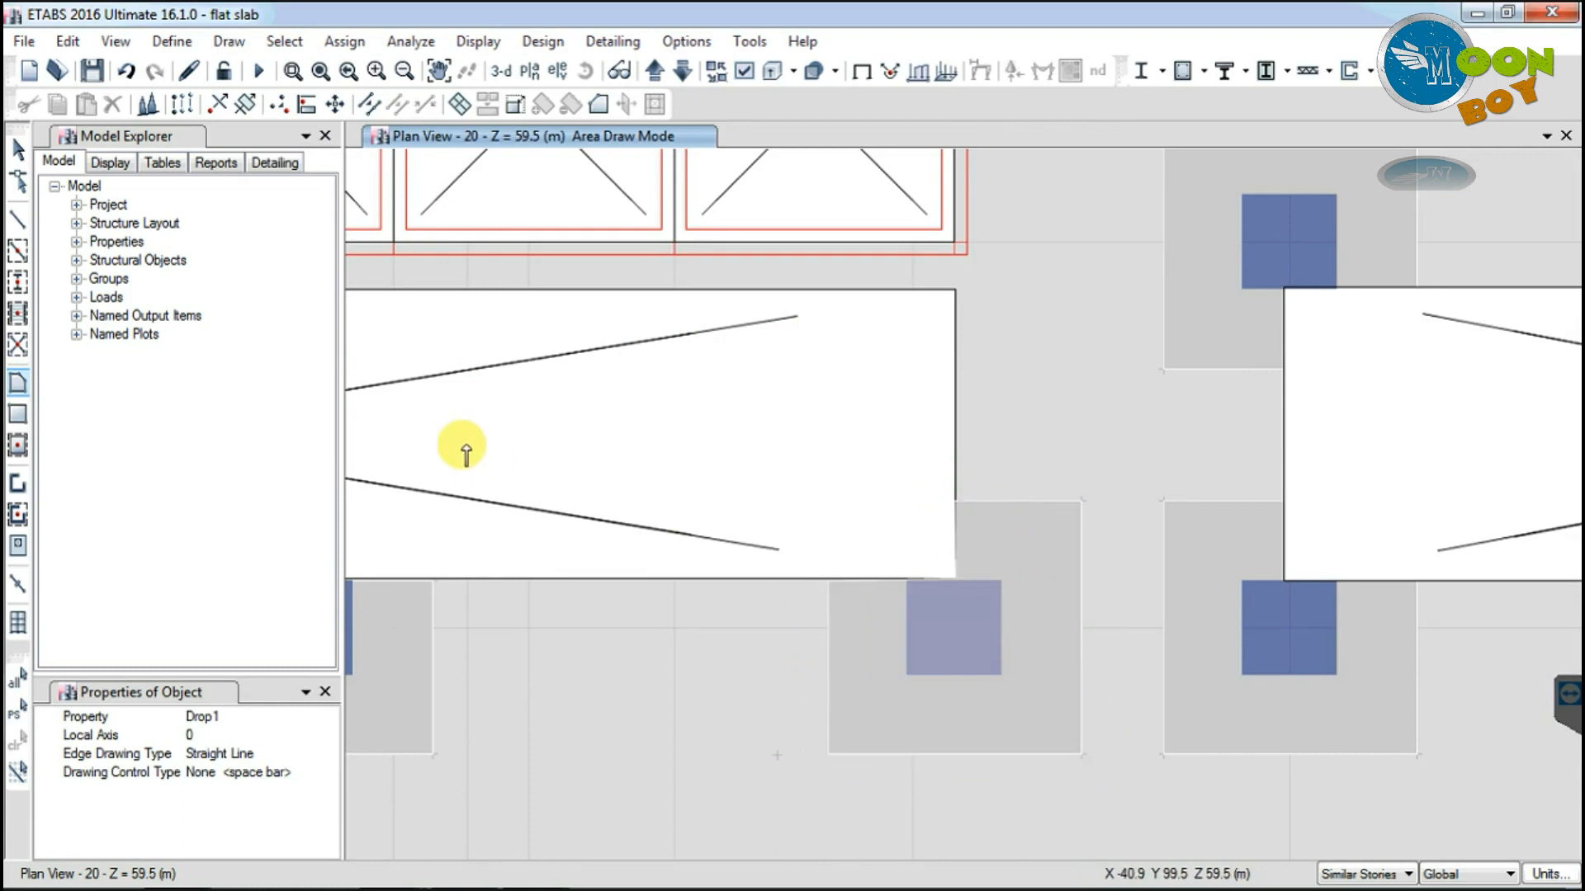
{"action": "key", "text": "Escape"}
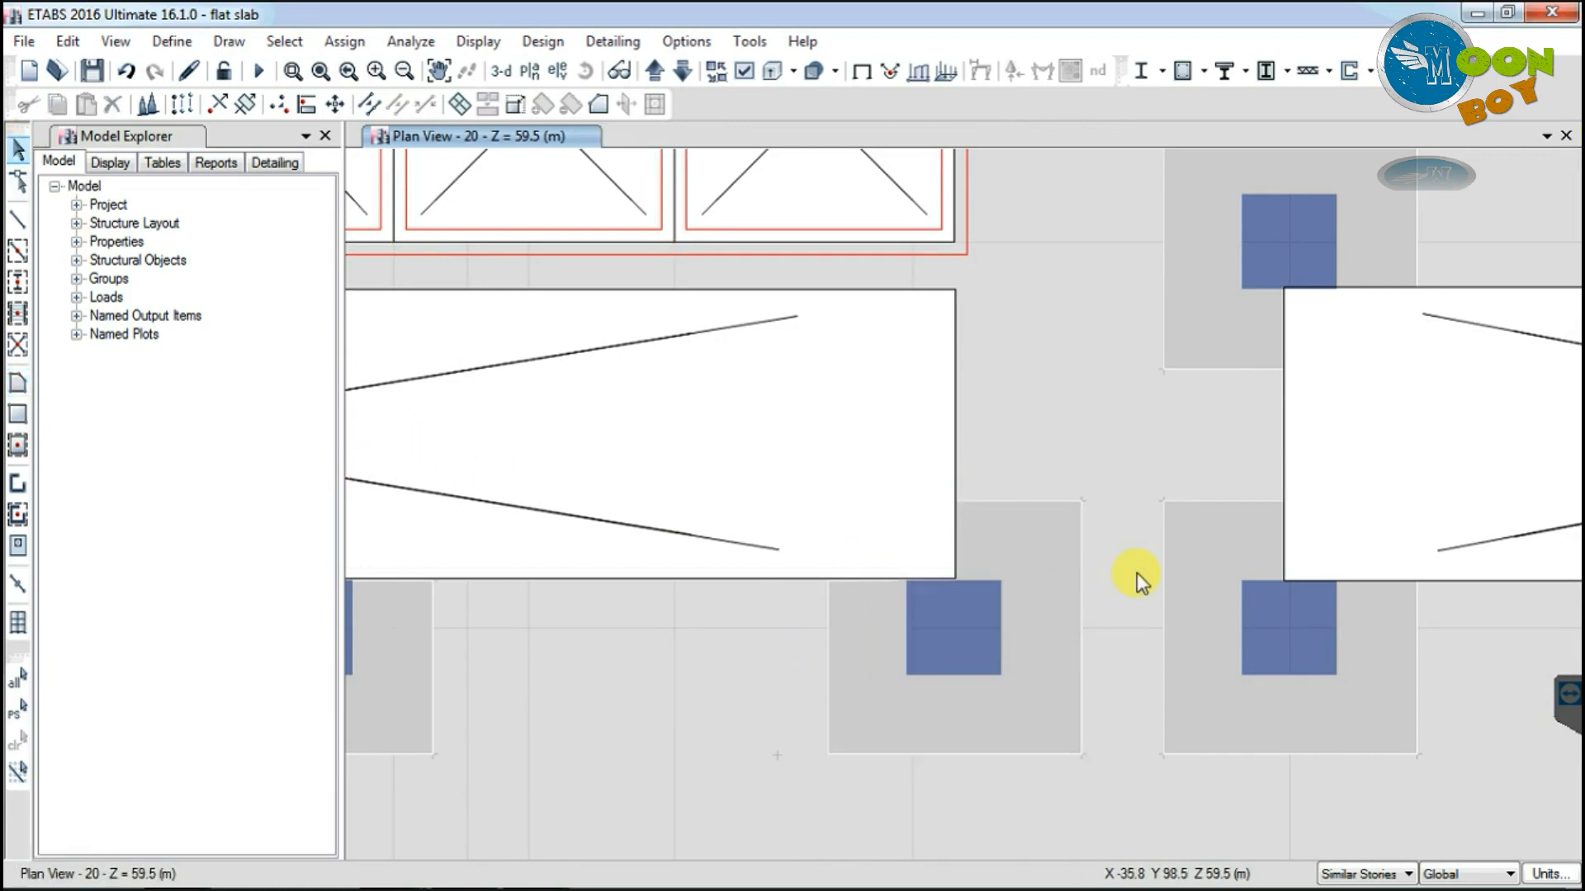
Step: Outline an L-shaped Drop1 panel around the passage column at grids 8 and 16, following the other opening's corner, and end drawing
{"action": "left_click", "coordinate": [18, 383]}
{"action": "left_click", "coordinate": [1289, 501]}
{"action": "left_click", "coordinate": [1163, 501]}
{"action": "left_click", "coordinate": [1164, 755]}
{"action": "left_click", "coordinate": [1416, 754]}
{"action": "left_click", "coordinate": [1416, 581]}
{"action": "left_click", "coordinate": [1284, 581]}
{"action": "left_click", "coordinate": [1289, 501]}
{"action": "key", "text": "Escape"}
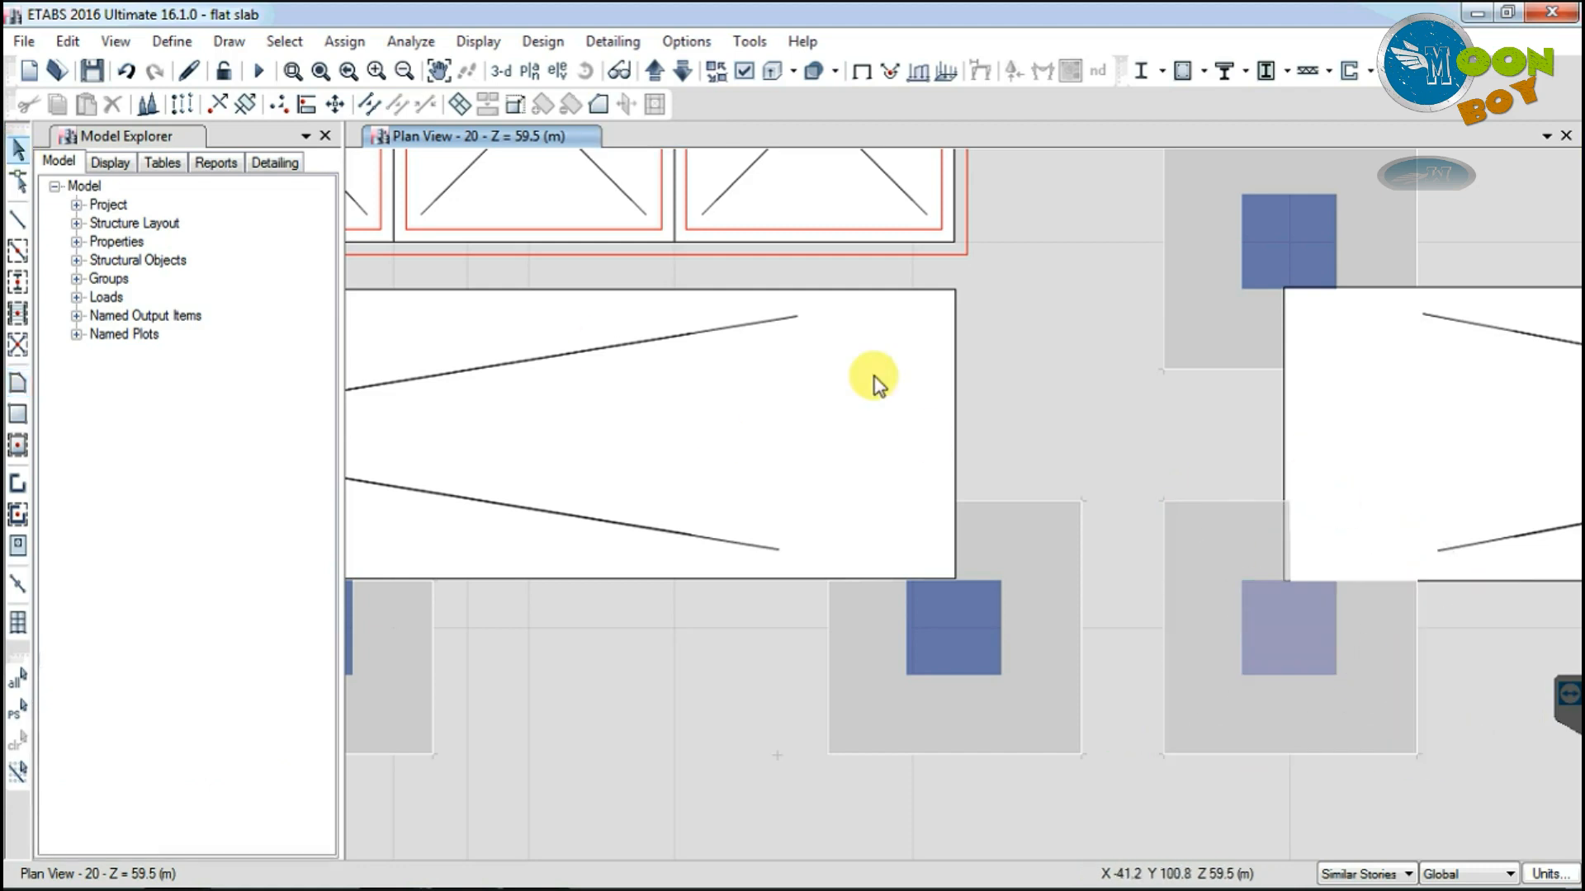
Step: Save the model with the passage column drop panels
{"action": "scroll", "coordinate": [1102, 673], "scroll_direction": "down", "scroll_amount": 2}
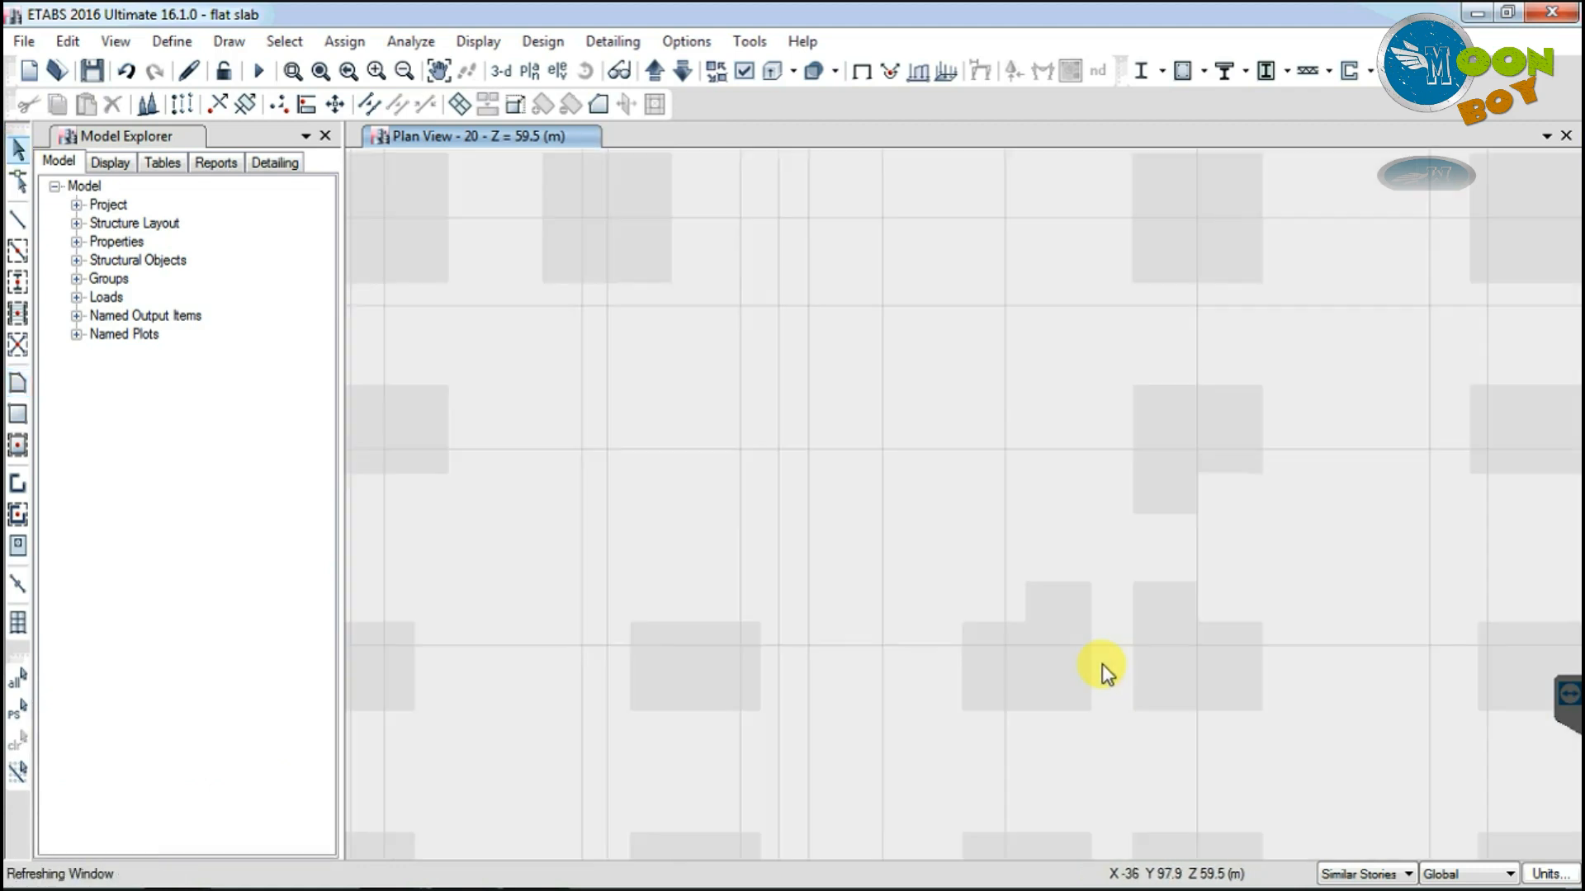
{"action": "scroll", "coordinate": [1103, 666], "scroll_direction": "down", "scroll_amount": 2}
{"action": "scroll", "coordinate": [1203, 449], "scroll_direction": "down", "scroll_amount": 2}
{"action": "scroll", "coordinate": [1181, 568], "scroll_direction": "down", "scroll_amount": 2}
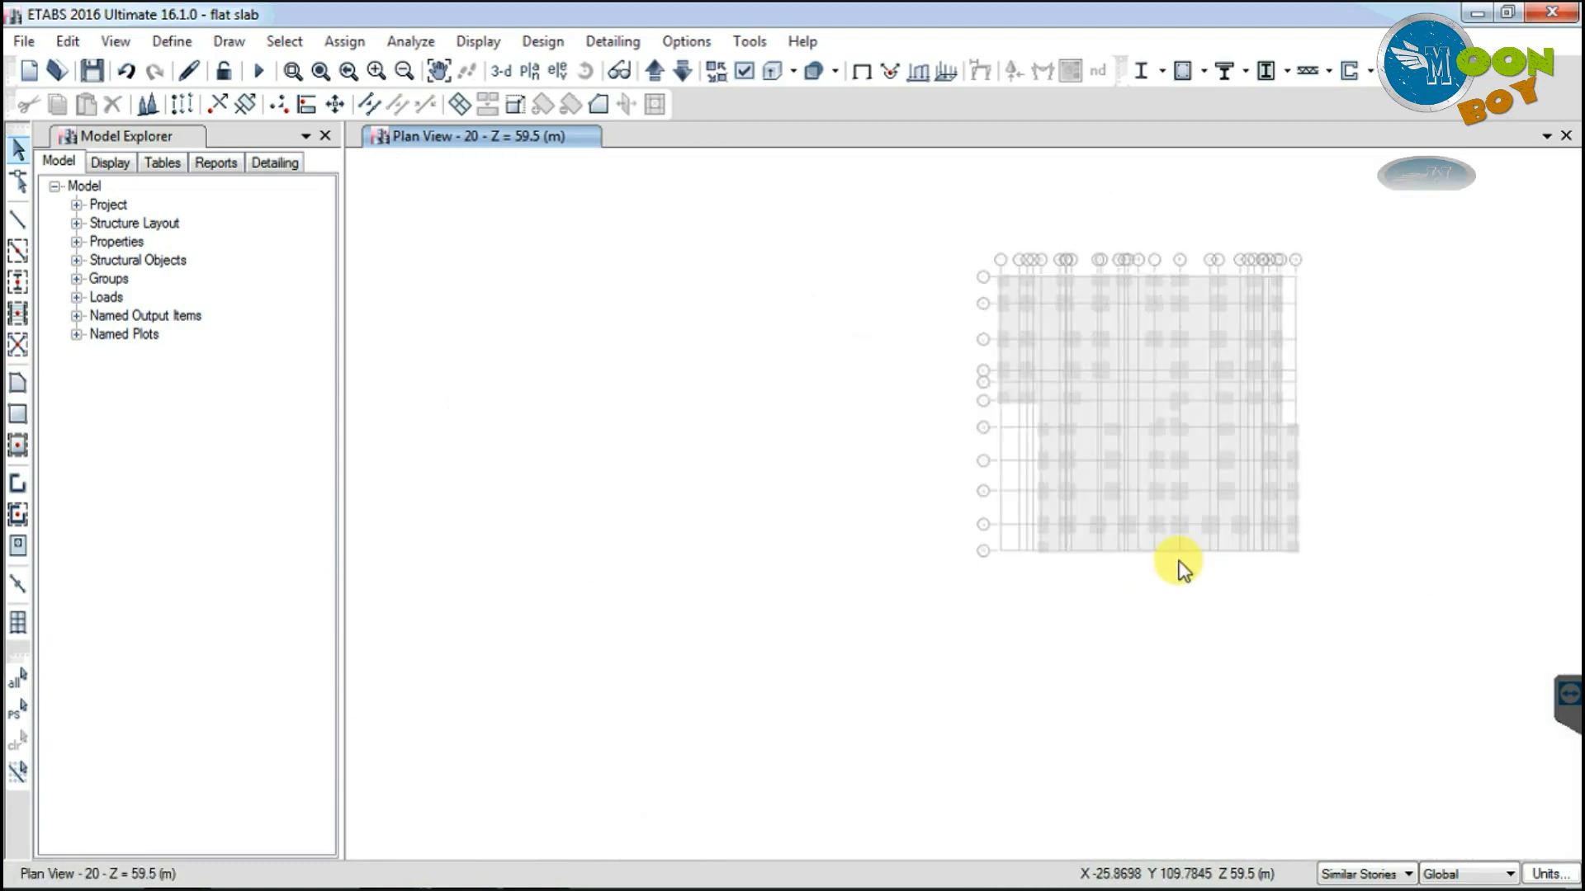
{"action": "left_click", "coordinate": [89, 69]}
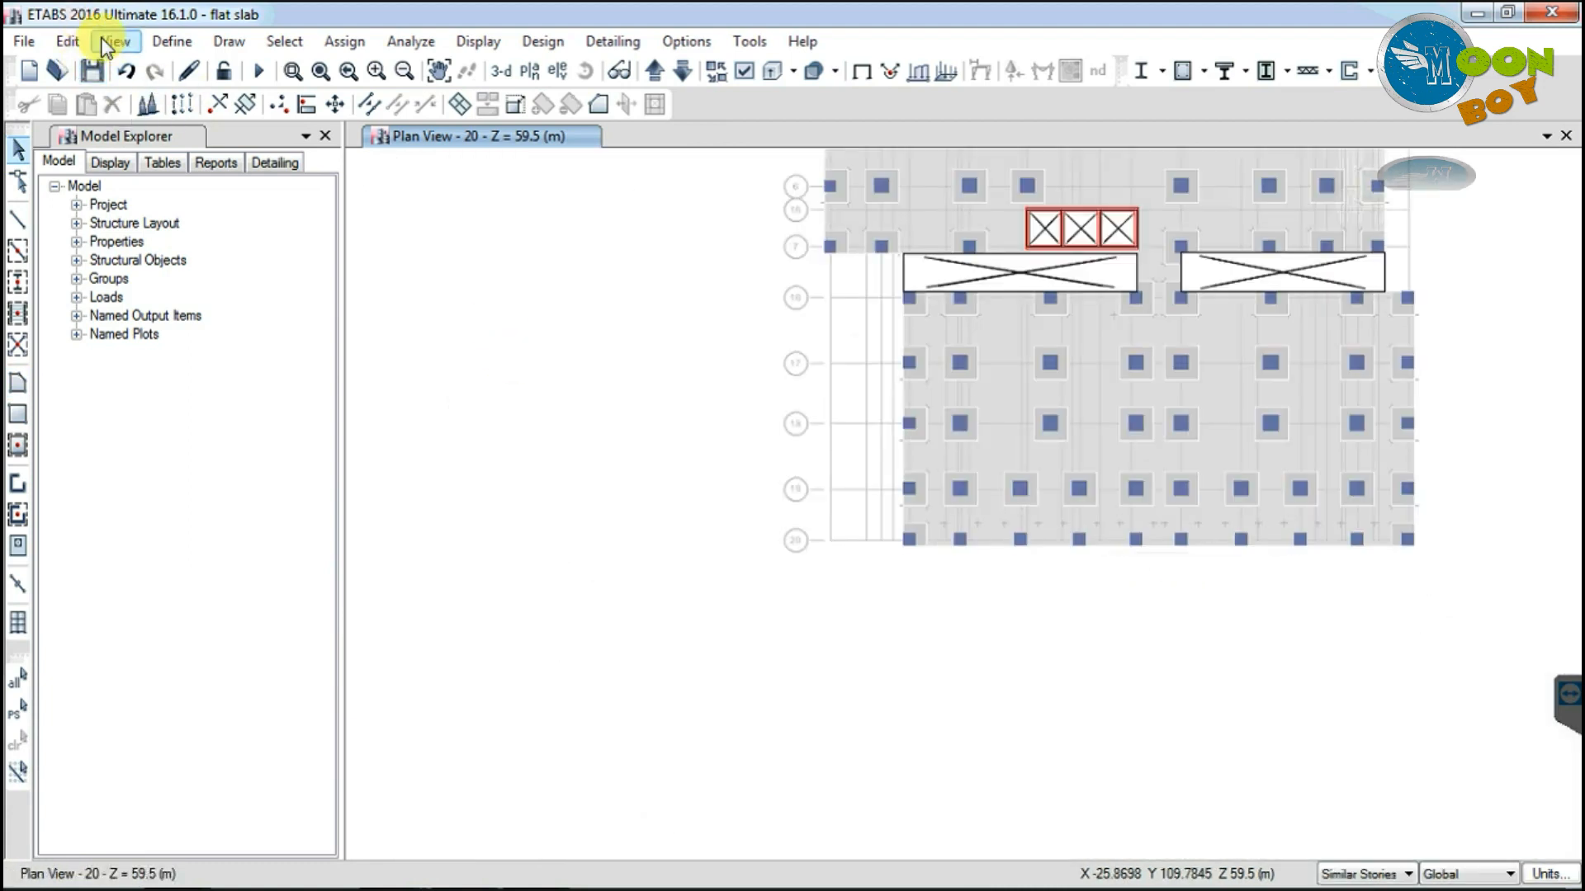
Step: Place reference points offset 1000 mm in X and -375 mm in Y from the inner edge columns along horizontal grid 20
{"action": "left_click", "coordinate": [292, 70]}
{"action": "left_click_drag", "start_coordinate": [908, 452], "coordinate": [1419, 592]}
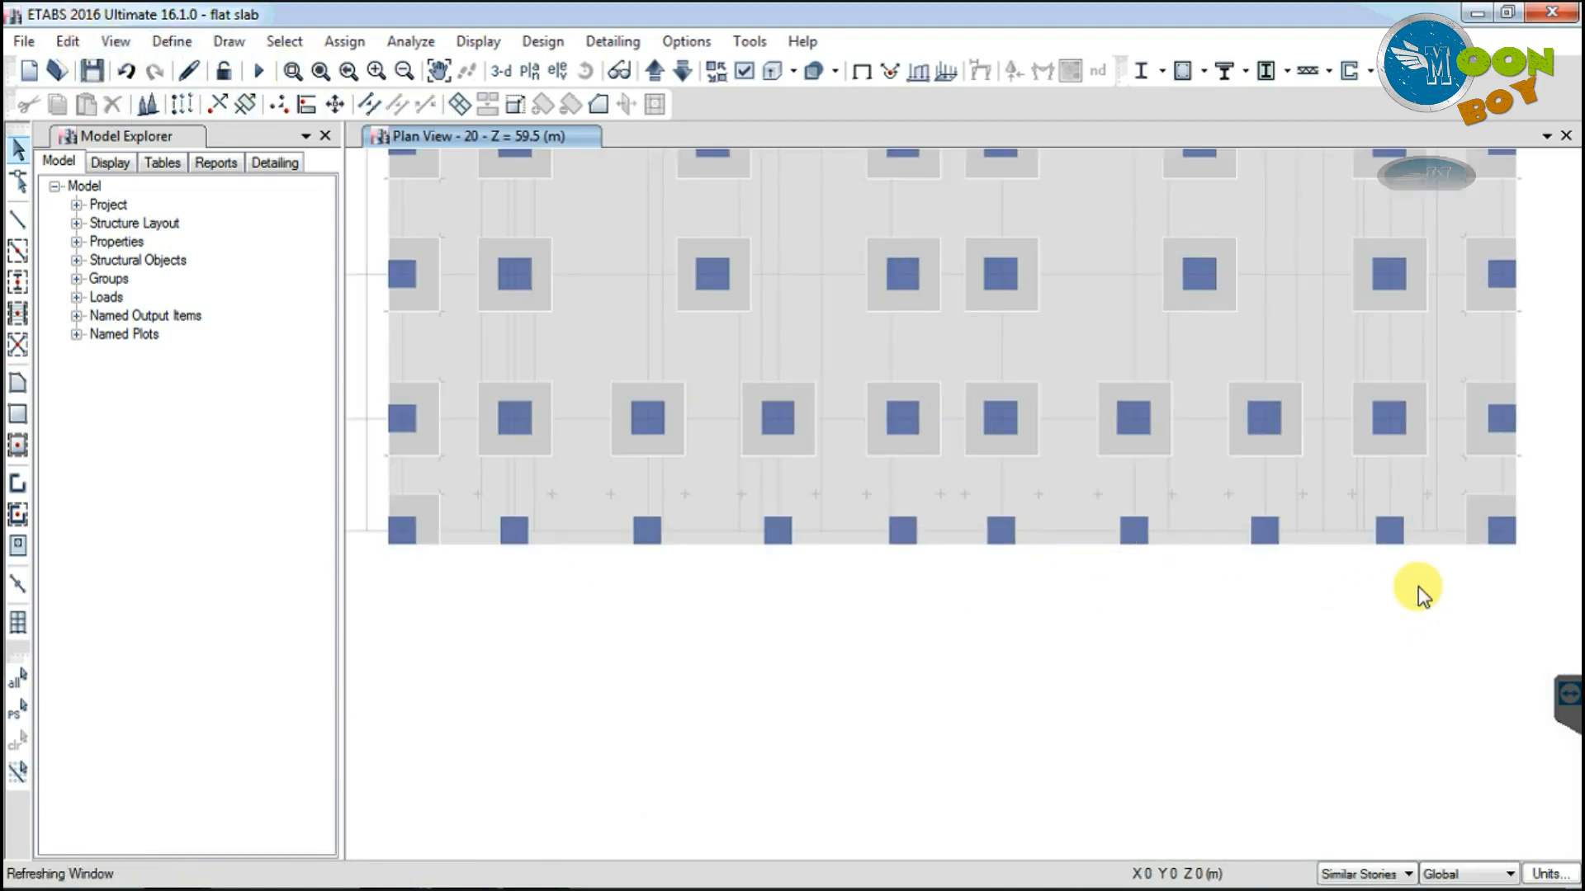
{"action": "left_click", "coordinate": [230, 40]}
{"action": "left_click", "coordinate": [283, 329]}
{"action": "left_click", "coordinate": [195, 716]}
{"action": "type", "text": "10"}
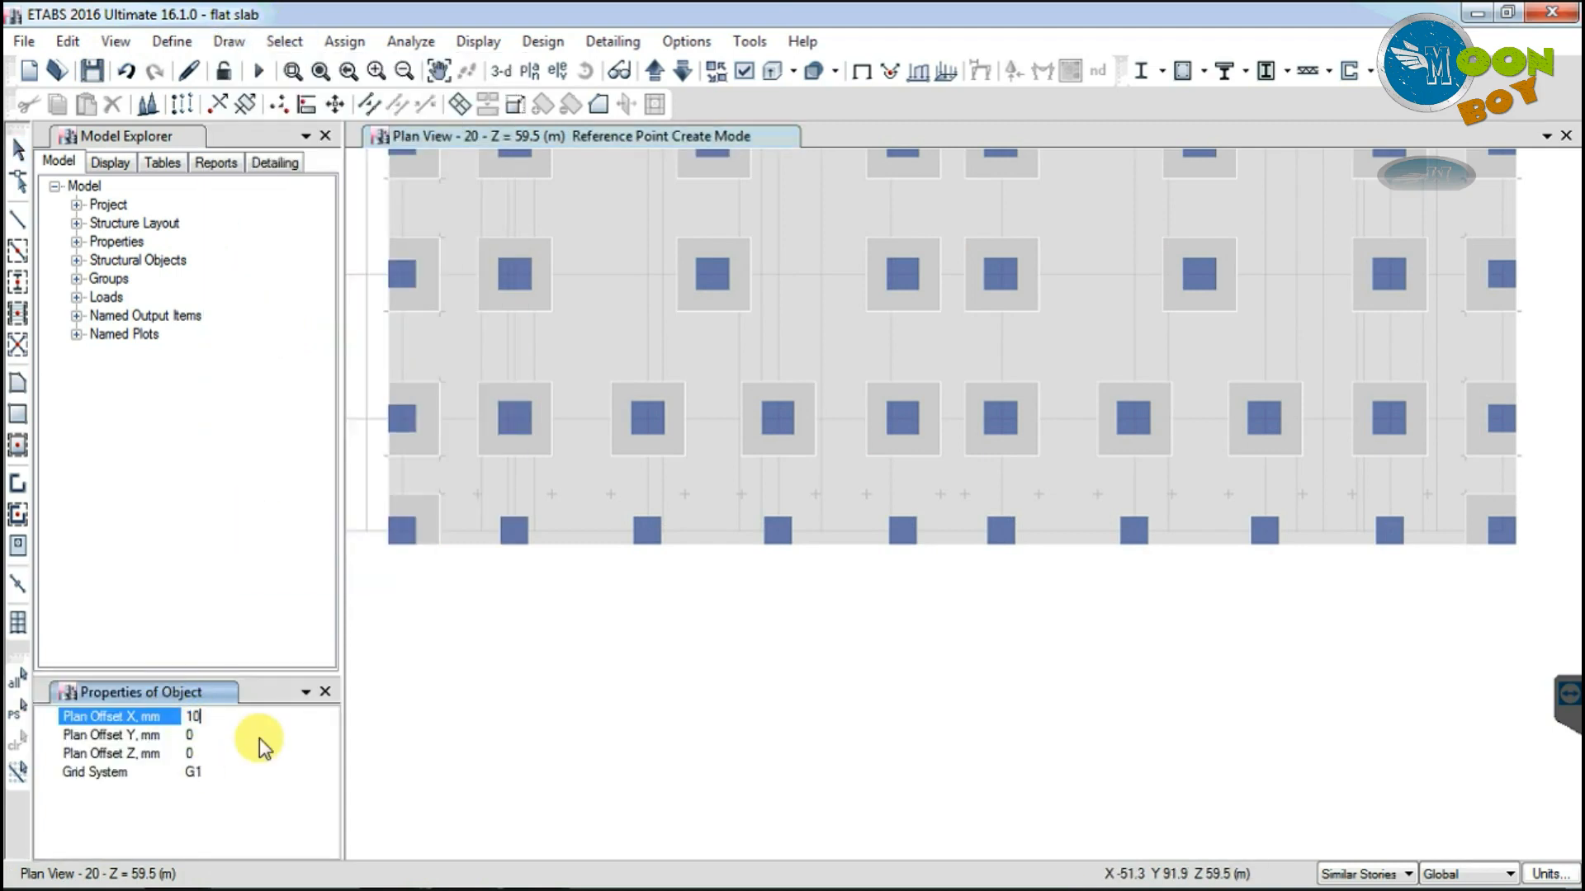
{"action": "type", "text": "00"}
{"action": "left_click", "coordinate": [194, 735]}
{"action": "type", "text": "-375"}
{"action": "left_click", "coordinate": [784, 531]}
{"action": "left_click", "coordinate": [904, 530]}
{"action": "left_click", "coordinate": [1002, 530]}
{"action": "left_click", "coordinate": [1134, 531]}
{"action": "left_click", "coordinate": [1265, 531]}
{"action": "left_click", "coordinate": [1390, 531]}
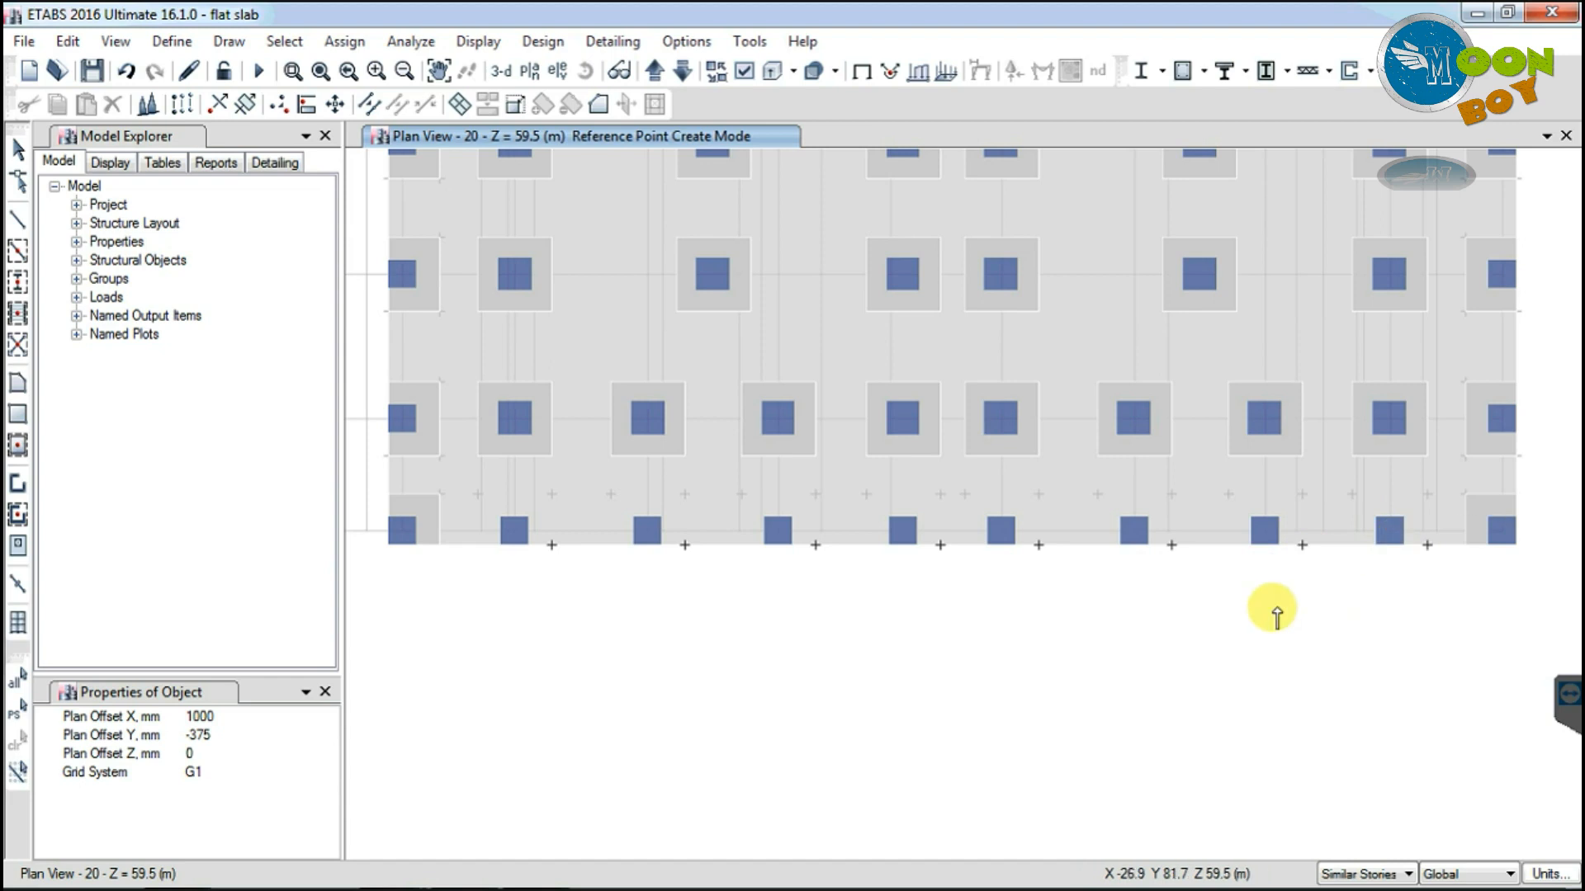
{"action": "key", "text": "Escape"}
Step: Draw rectangular Drop1 panels between the reference points around the first three inner columns on grid 20
{"action": "left_click", "coordinate": [18, 415]}
{"action": "left_click_drag", "start_coordinate": [479, 495], "coordinate": [552, 544]}
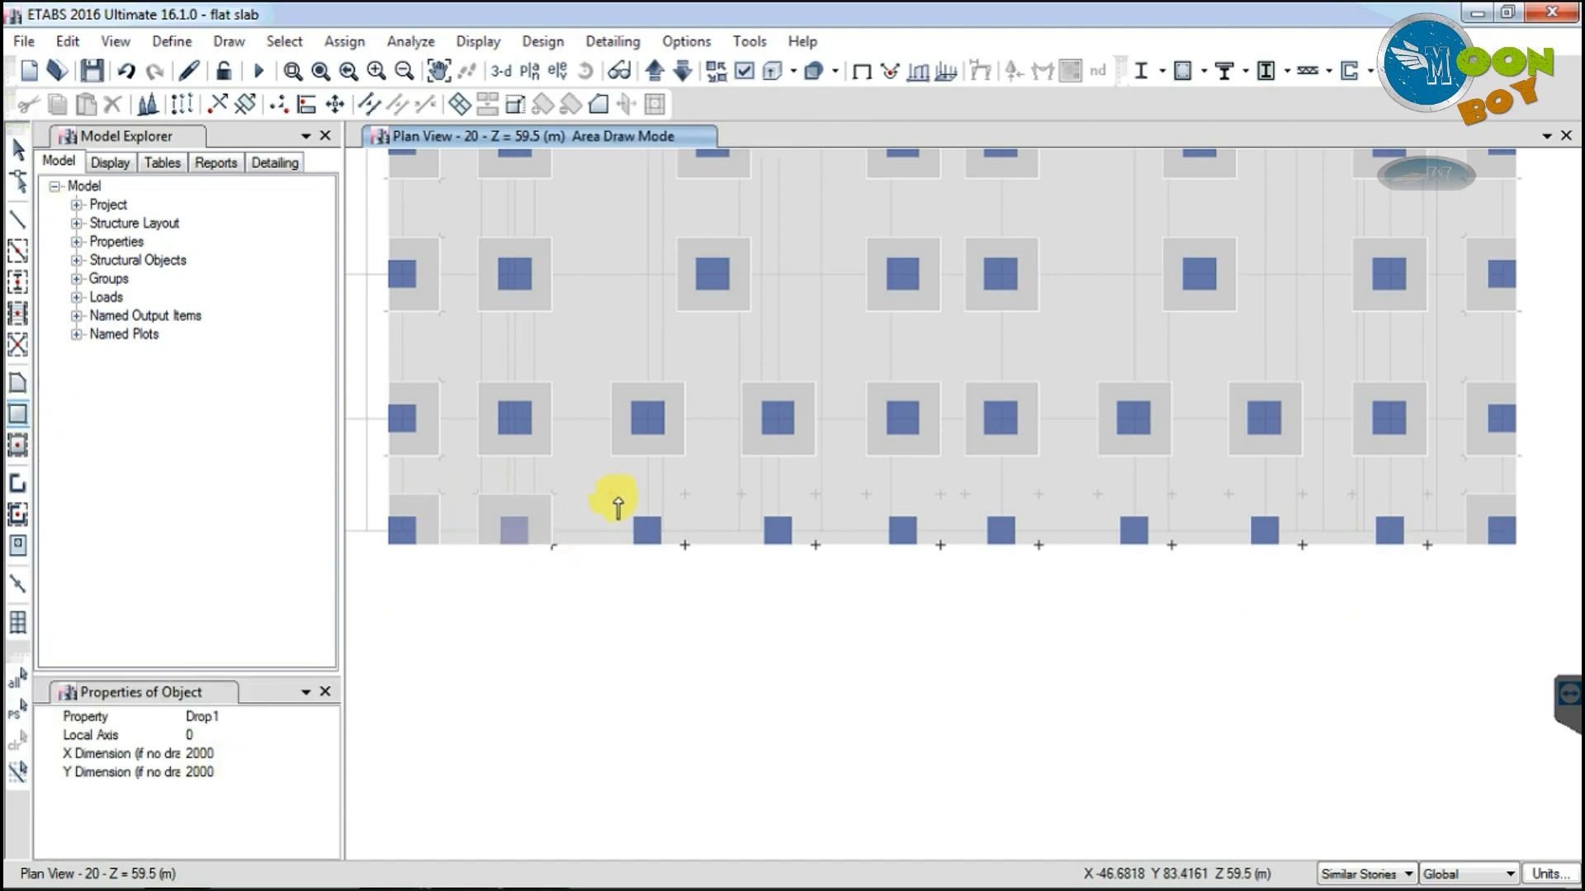
{"action": "left_click_drag", "start_coordinate": [613, 496], "coordinate": [685, 545]}
{"action": "left_click_drag", "start_coordinate": [742, 496], "coordinate": [816, 544]}
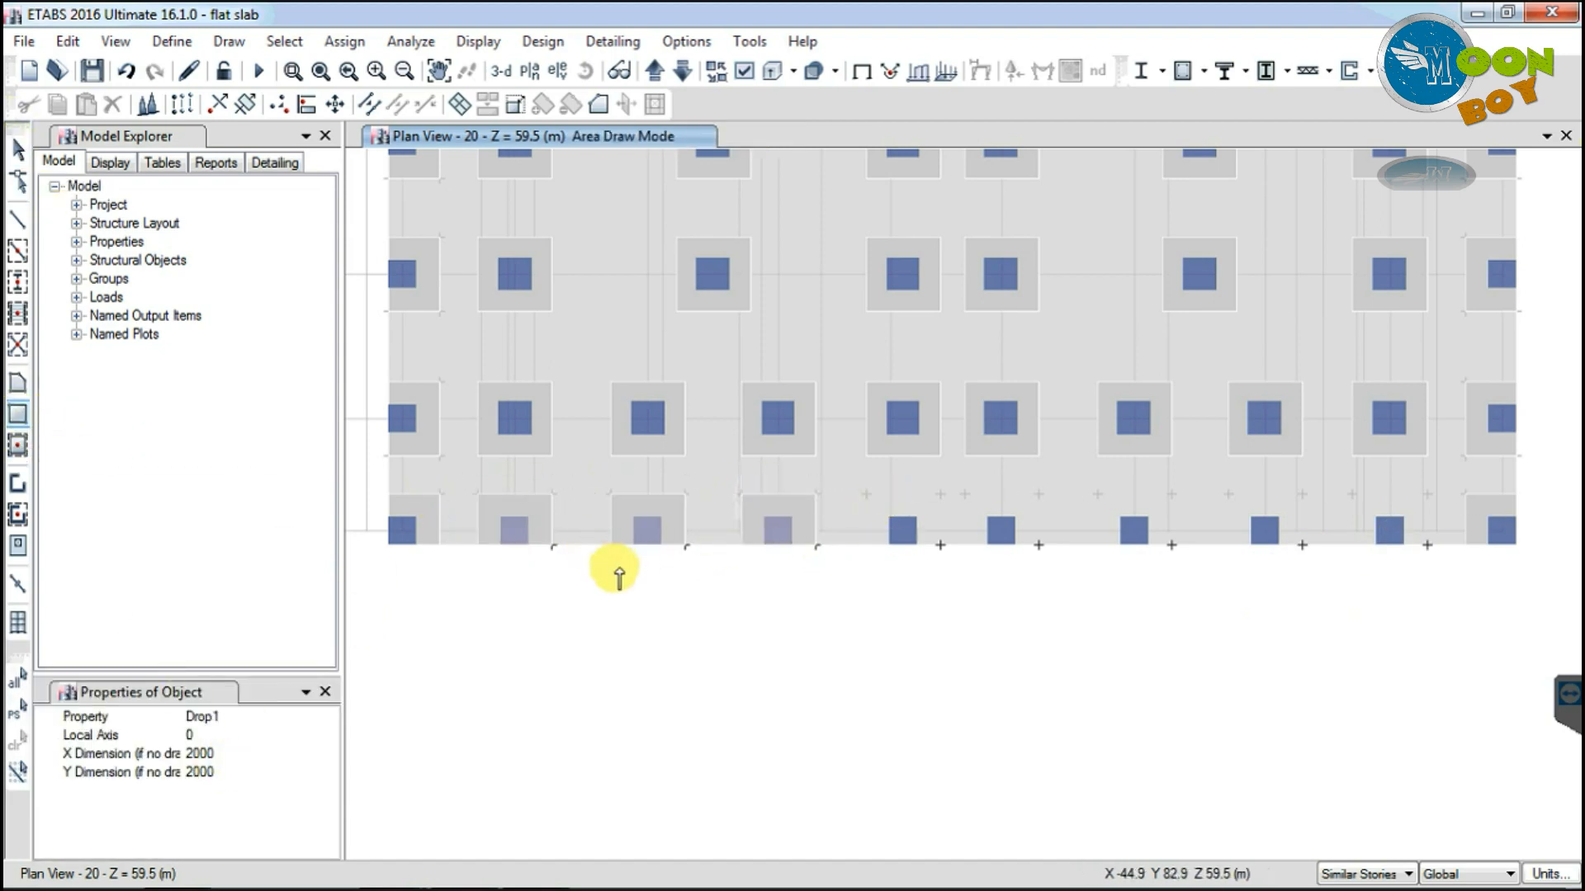
Step: Set the rectangular panel's X and Y dimensions to 0 and draw Drop1 panels around the following grid 20 edge columns
{"action": "double_click", "coordinate": [221, 752]}
{"action": "type", "text": "0"}
{"action": "double_click", "coordinate": [220, 771]}
{"action": "type", "text": "0"}
{"action": "left_click", "coordinate": [223, 737]}
{"action": "left_click_drag", "start_coordinate": [865, 495], "coordinate": [939, 546]}
{"action": "left_click_drag", "start_coordinate": [964, 495], "coordinate": [1038, 546]}
{"action": "left_click_drag", "start_coordinate": [1098, 495], "coordinate": [1170, 547]}
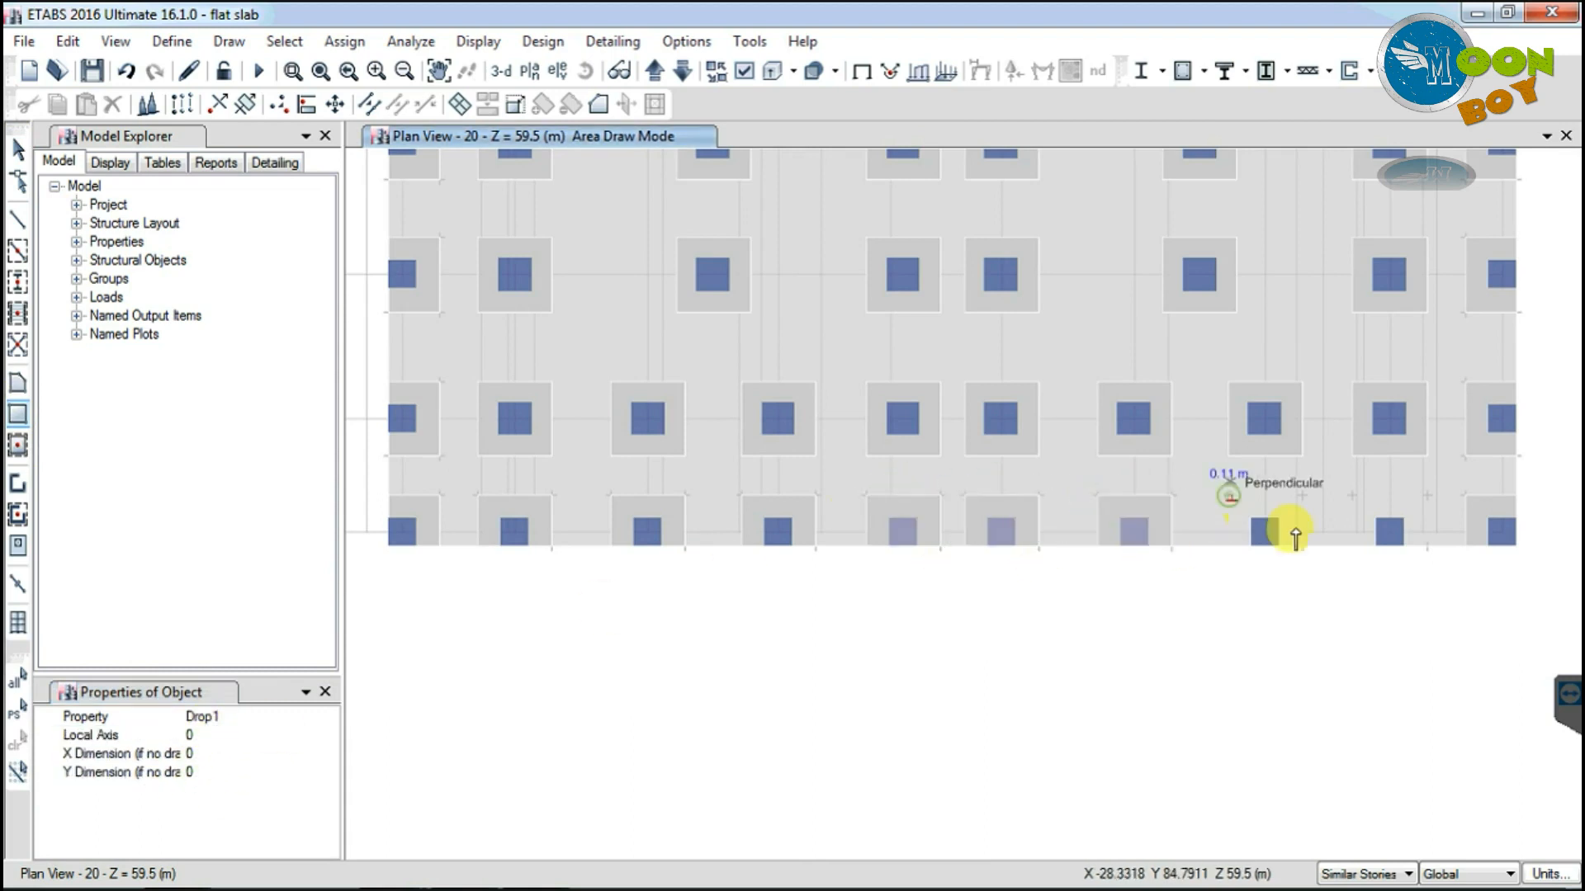
Step: End the panel drawing and save the model
{"action": "scroll", "coordinate": [1164, 661], "scroll_direction": "down", "scroll_amount": 3}
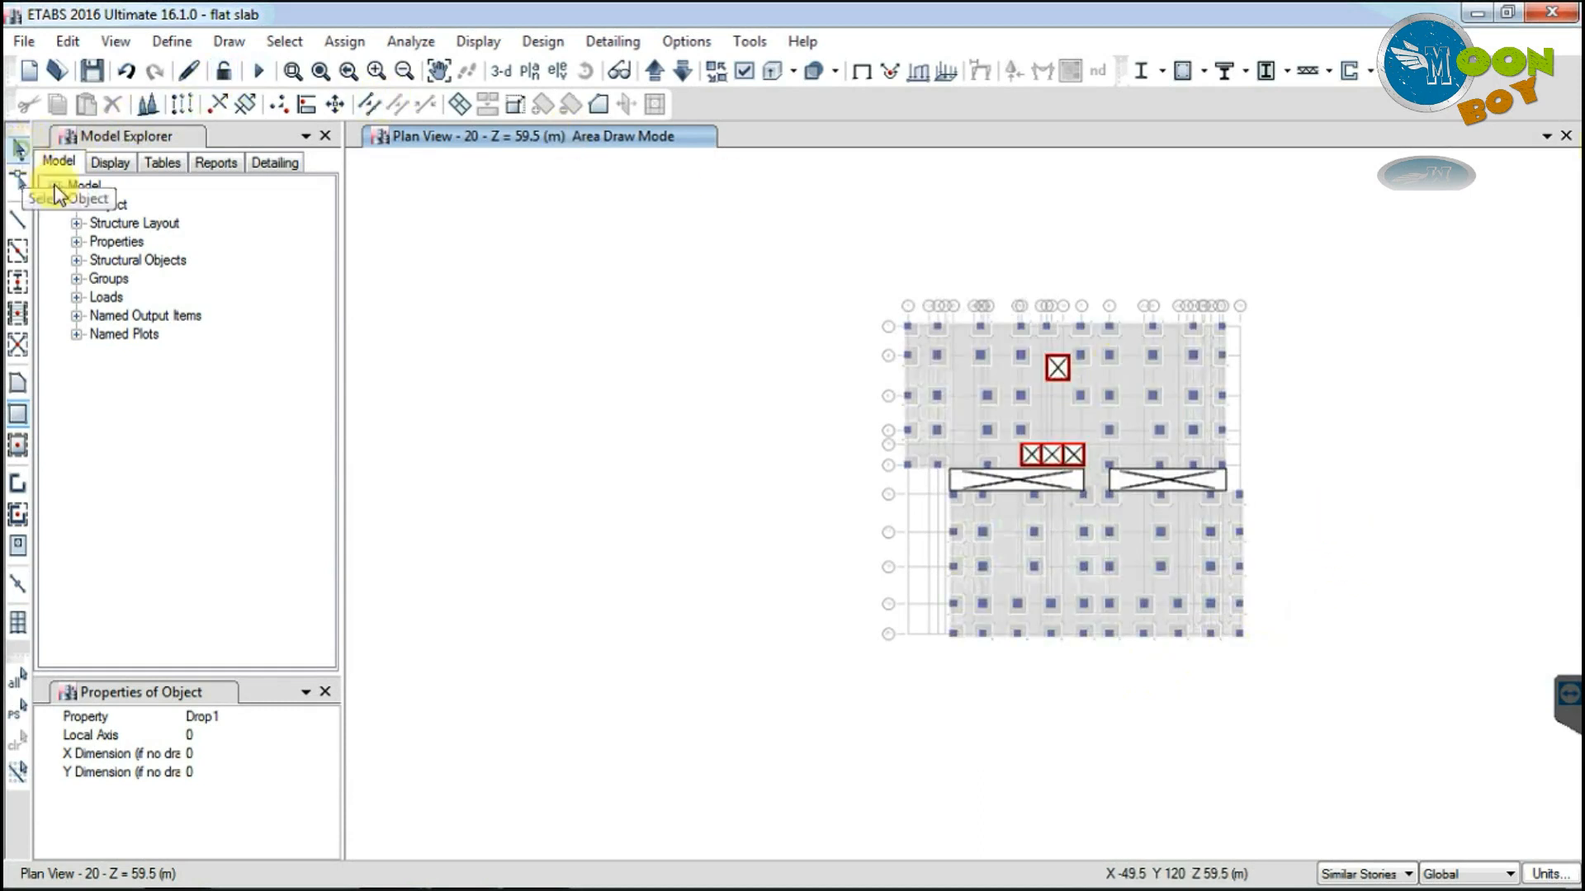
{"action": "left_click", "coordinate": [20, 151]}
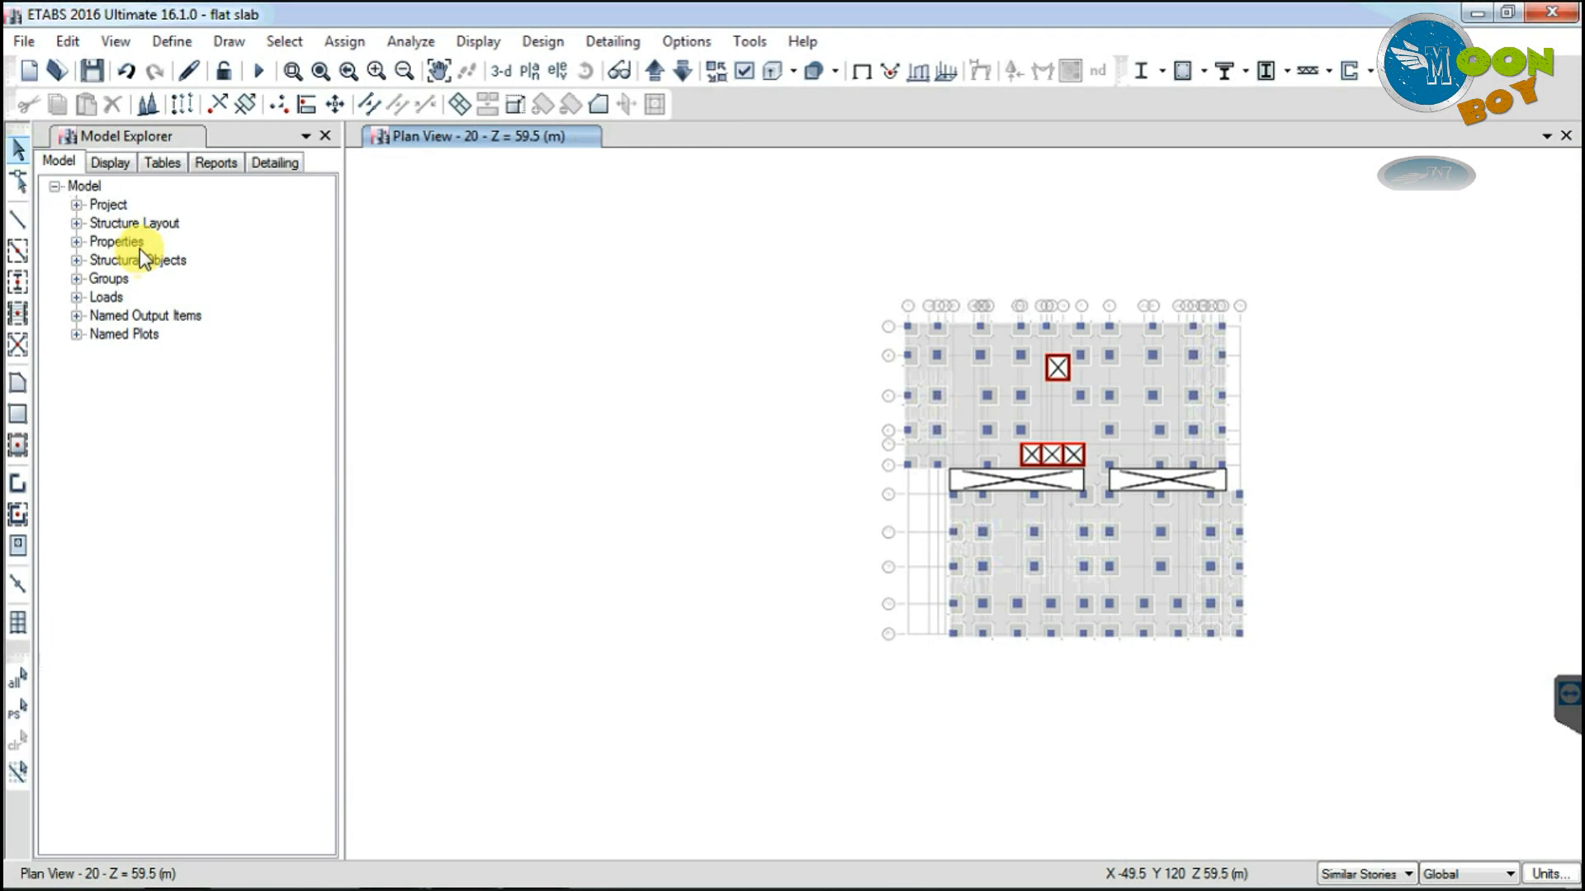
{"action": "left_click", "coordinate": [100, 69]}
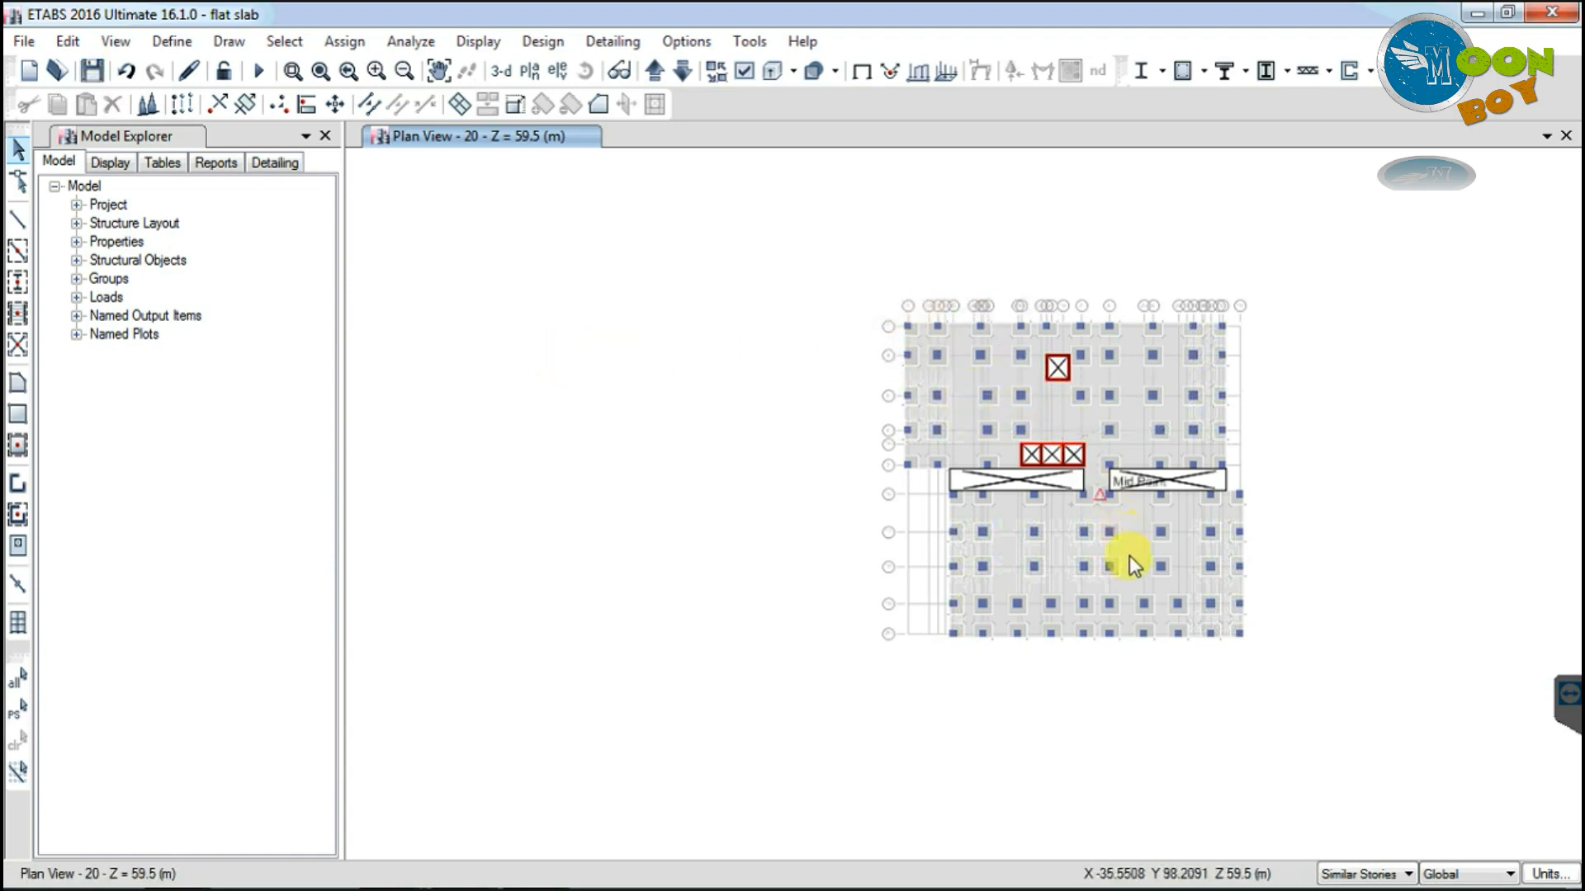
Step: Examine the main floor slab's assignments and loads in its object information, and save the model
{"action": "scroll", "coordinate": [1131, 557], "scroll_direction": "up", "scroll_amount": 2}
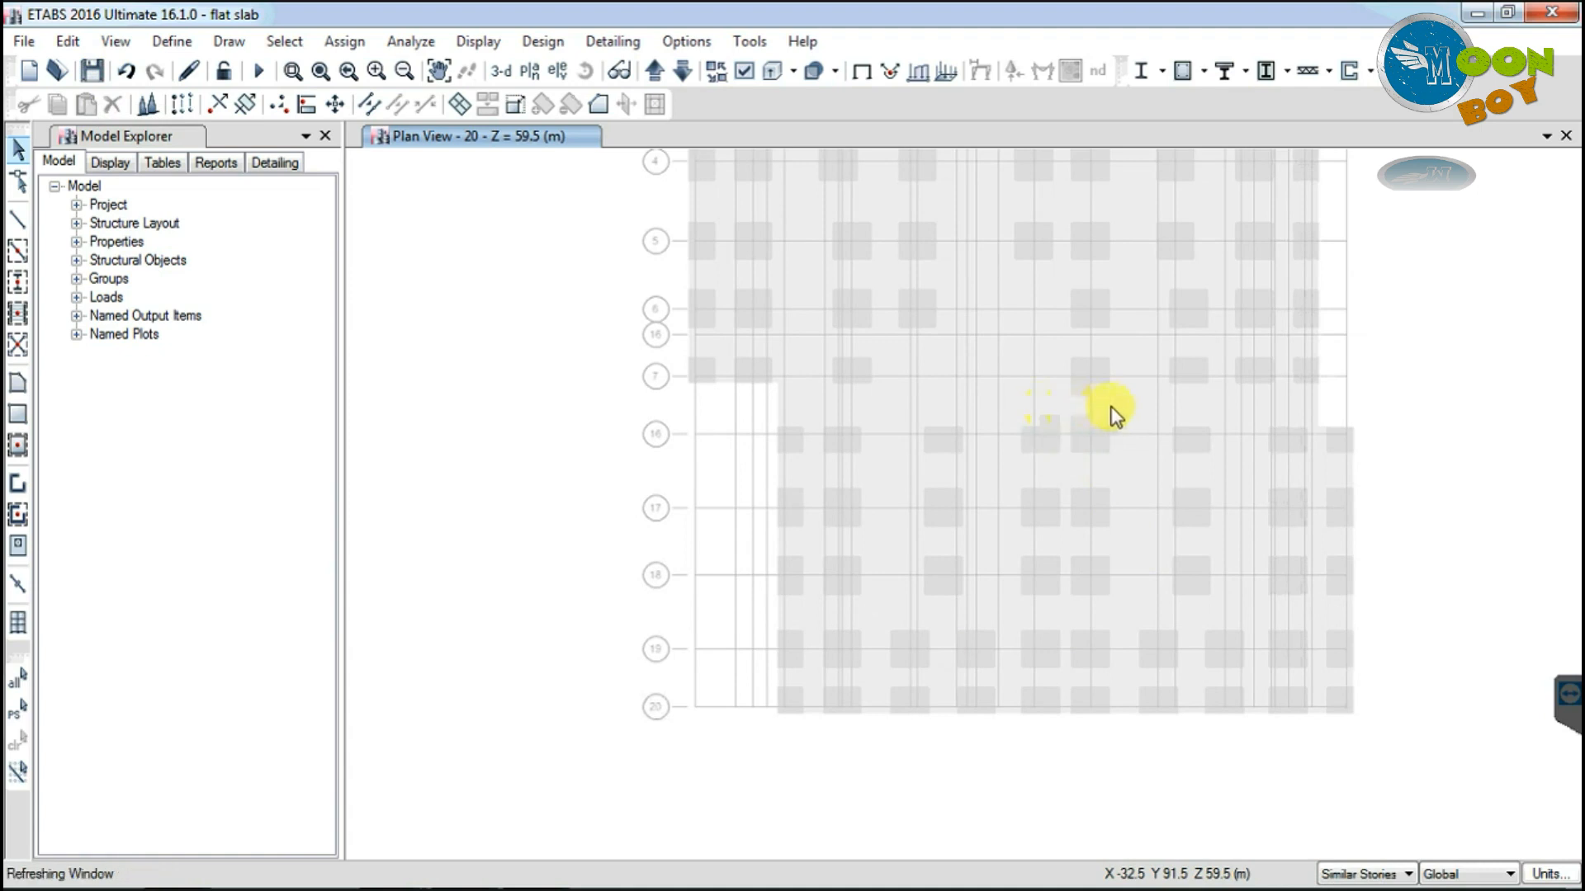
{"action": "right_click", "coordinate": [1132, 478]}
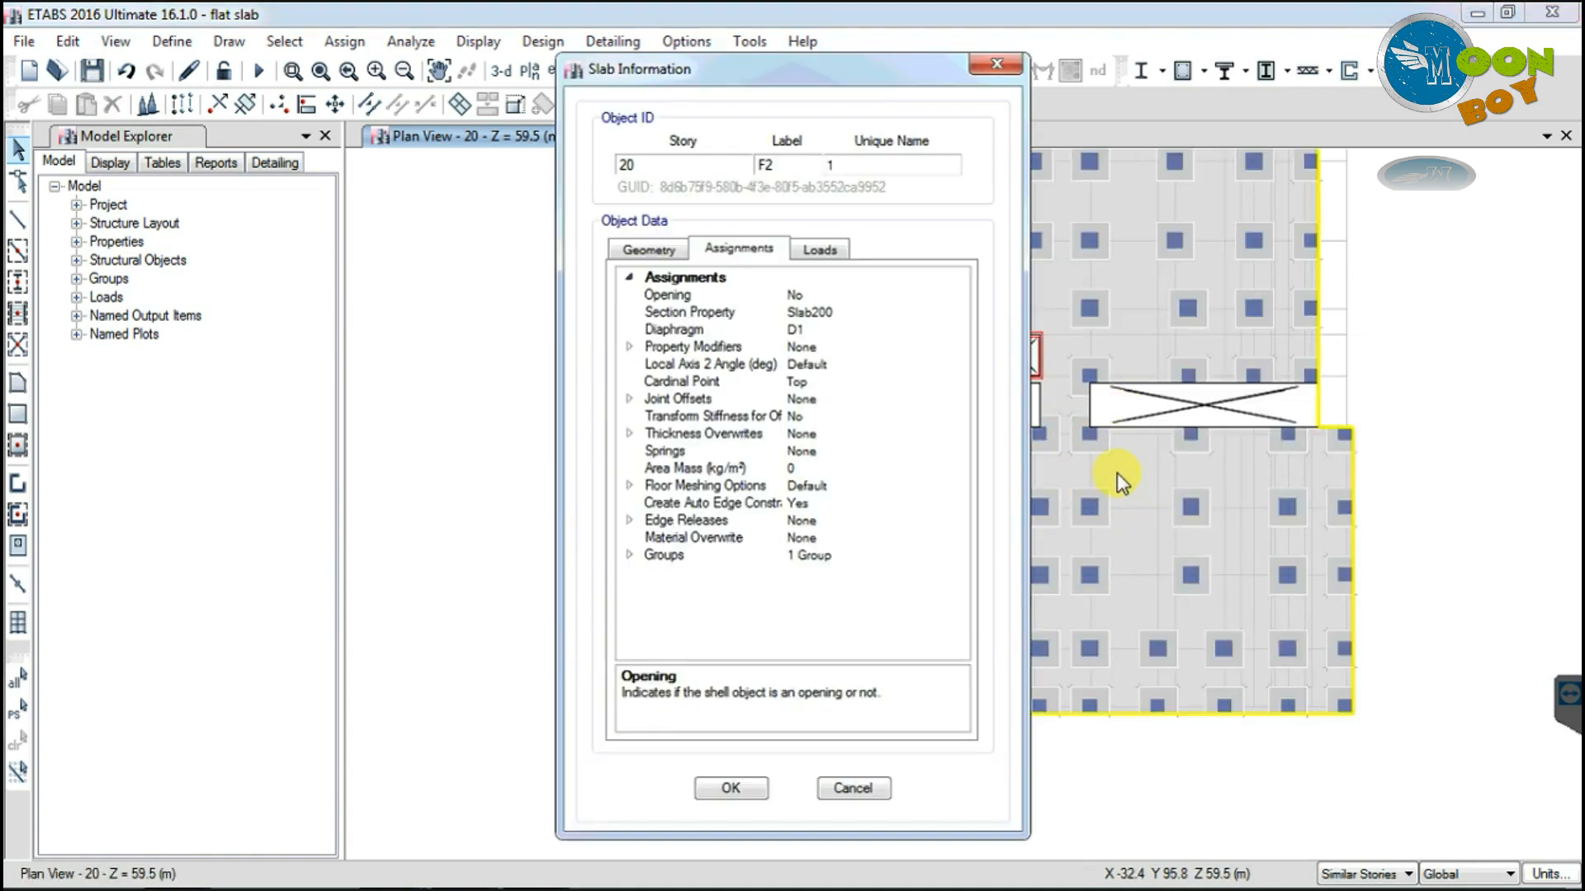
{"action": "left_click", "coordinate": [827, 255]}
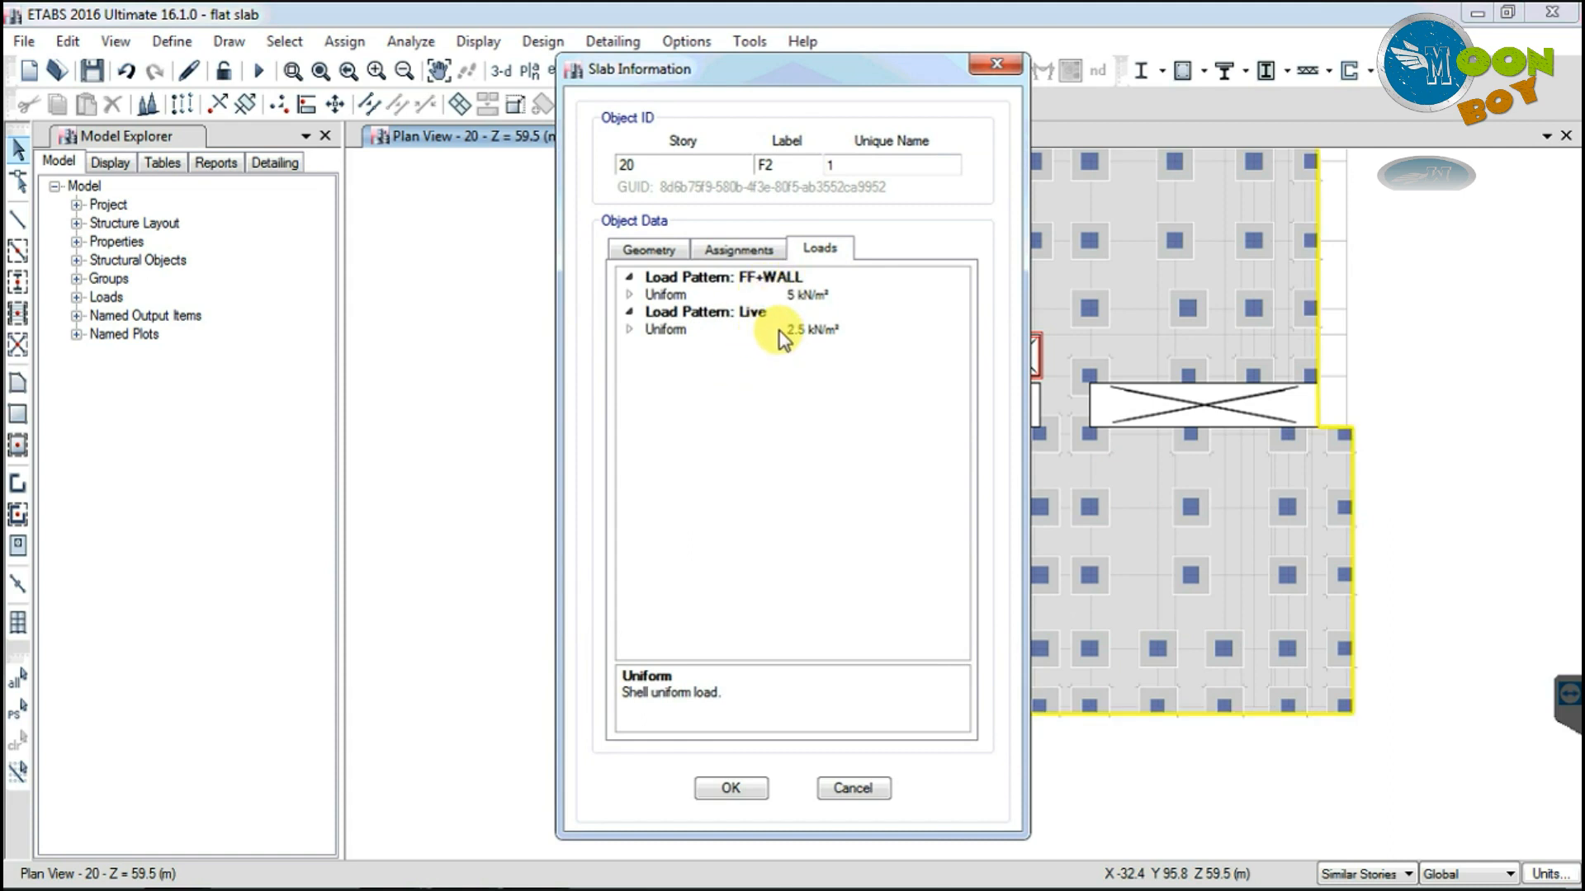
{"action": "left_click", "coordinate": [997, 64]}
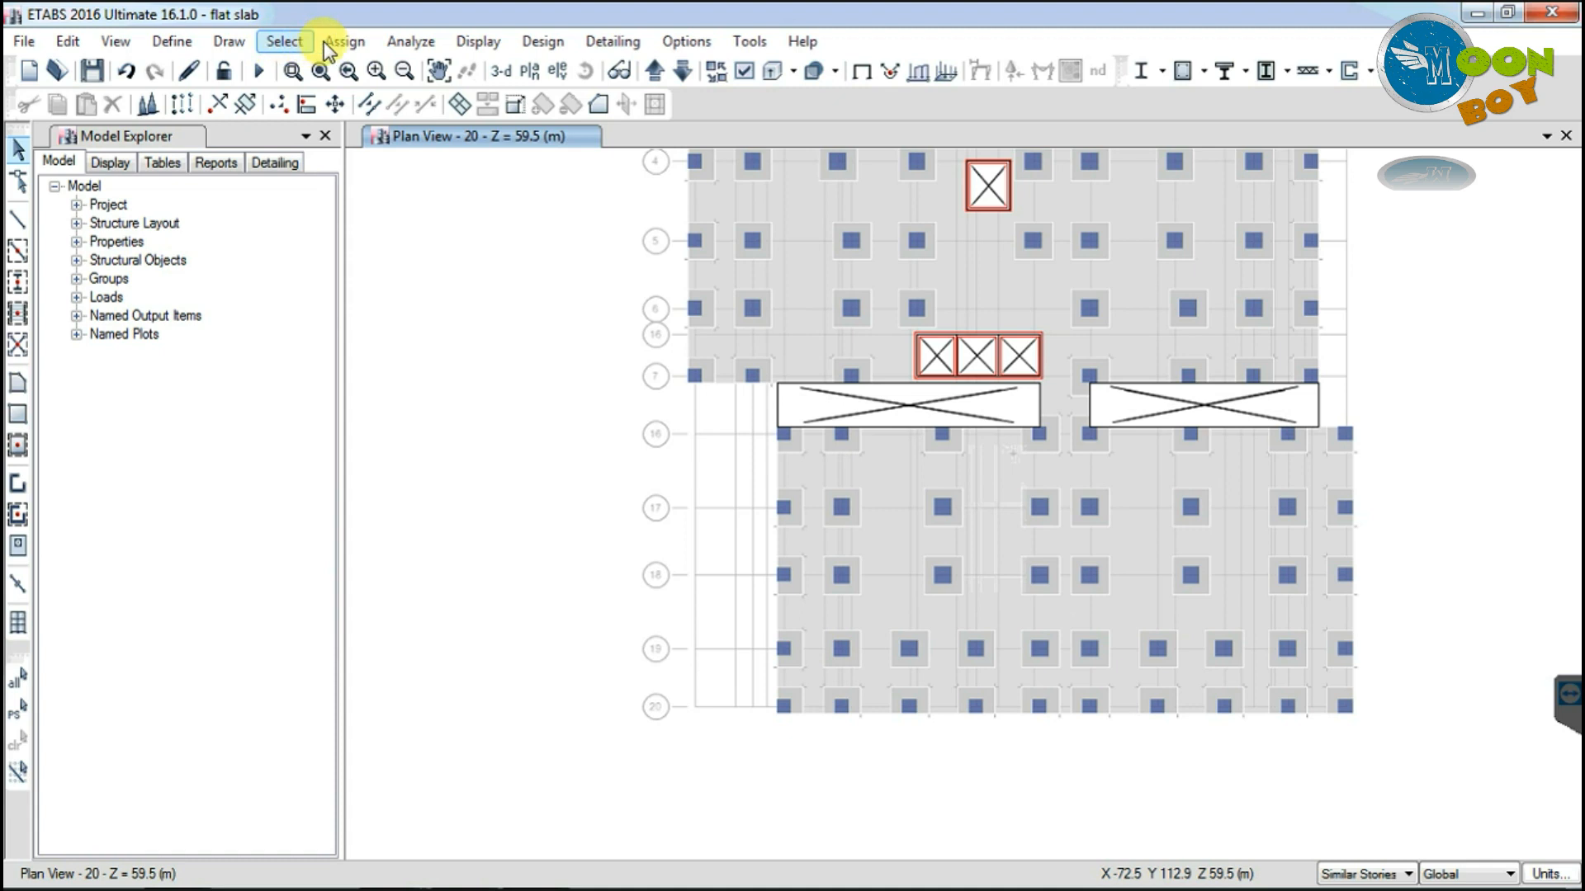
{"action": "right_click", "coordinate": [795, 213]}
{"action": "left_click", "coordinate": [737, 250]}
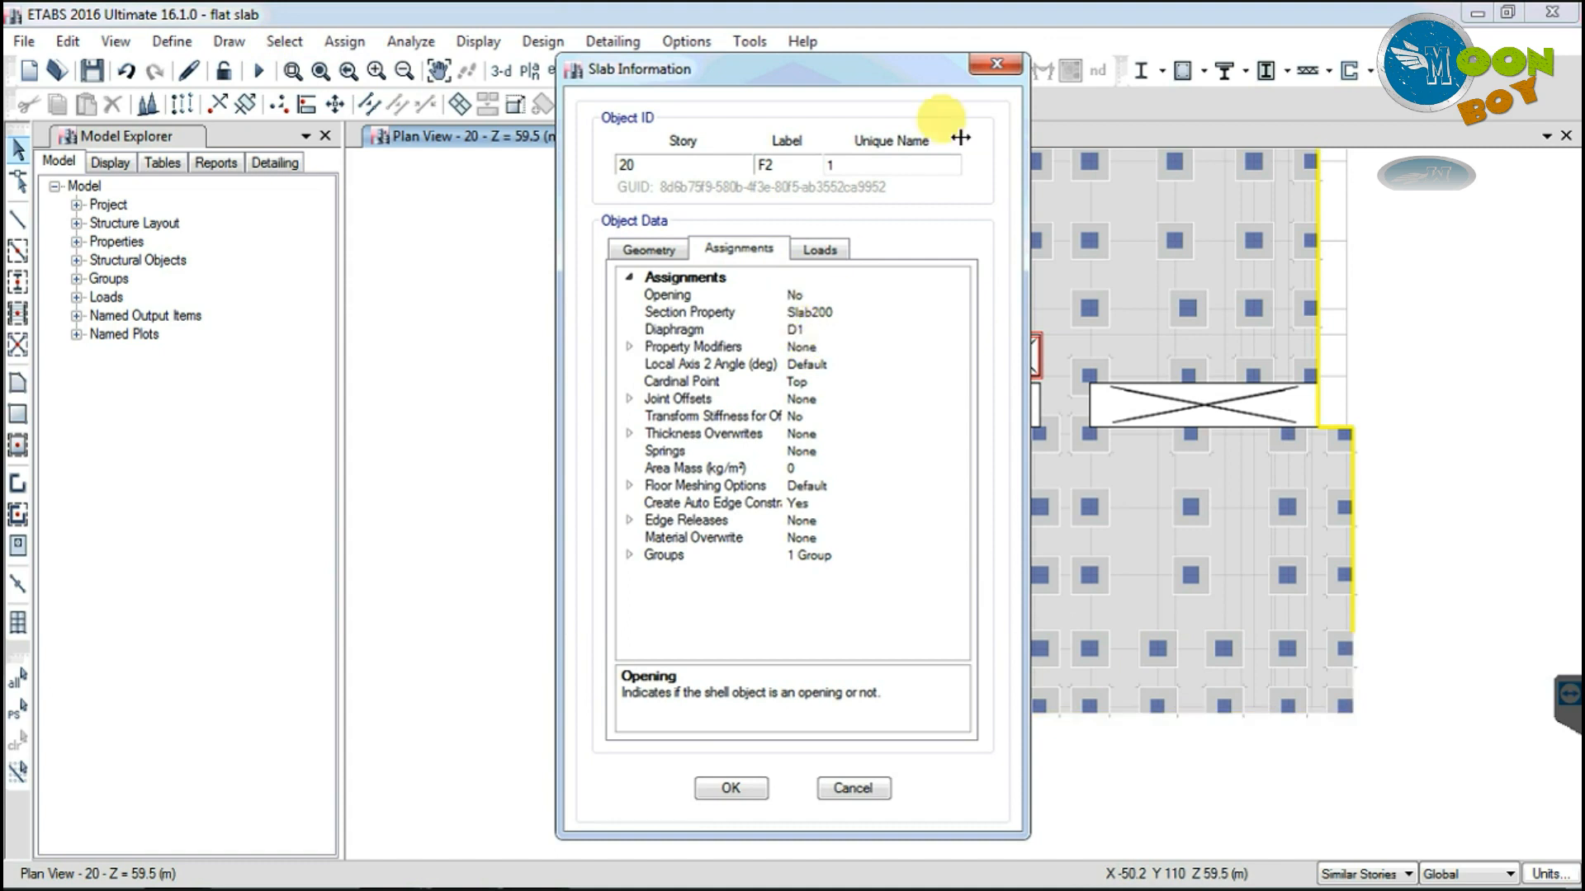
{"action": "left_click", "coordinate": [1001, 66]}
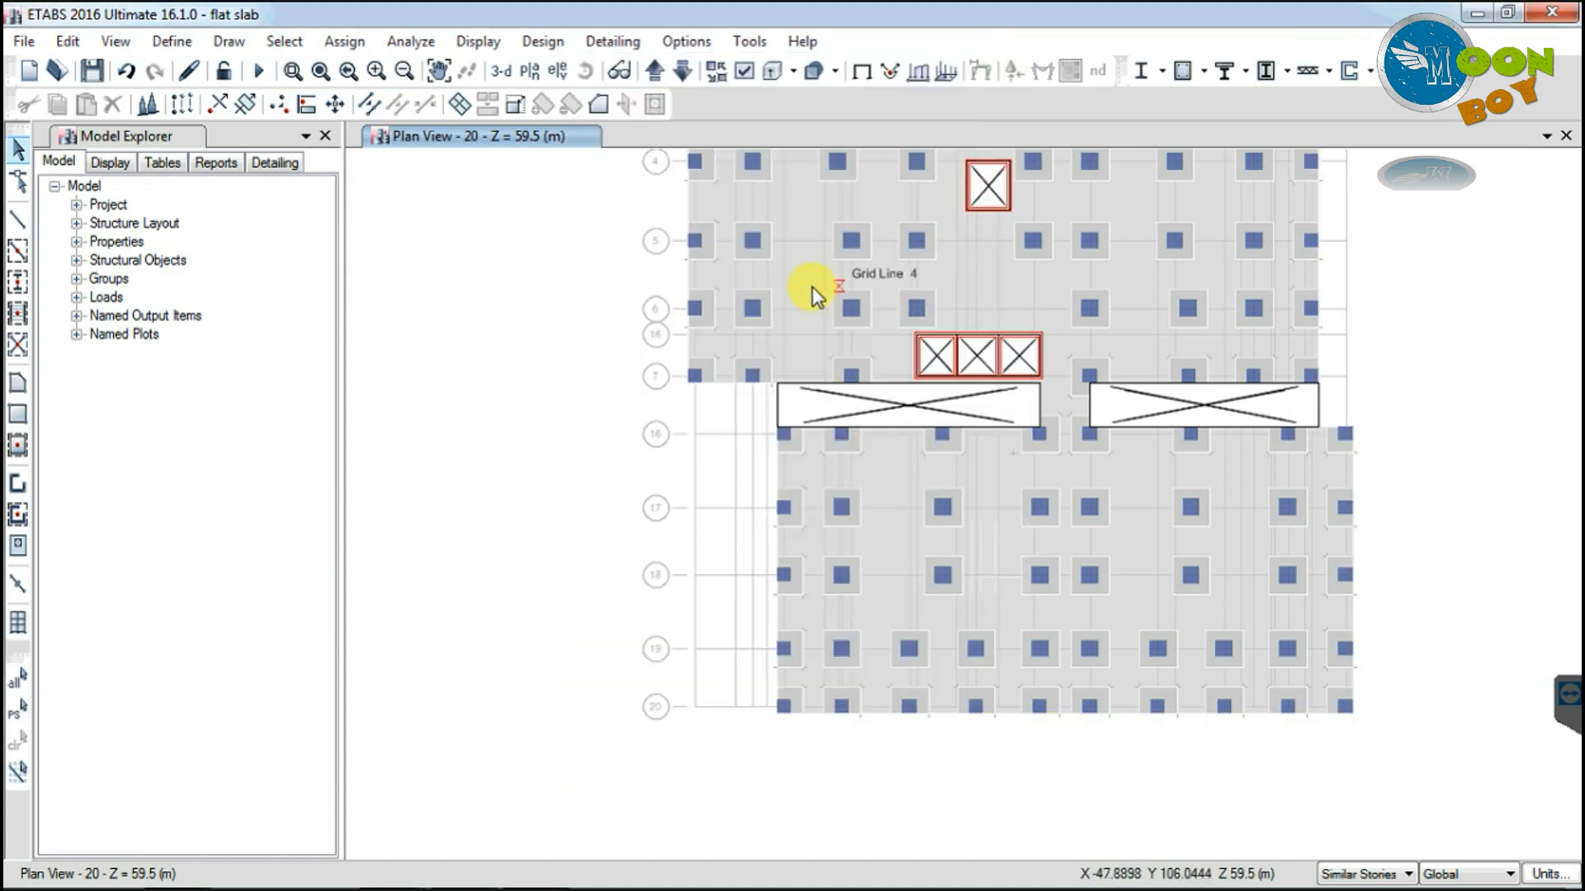
{"action": "left_click", "coordinate": [94, 71]}
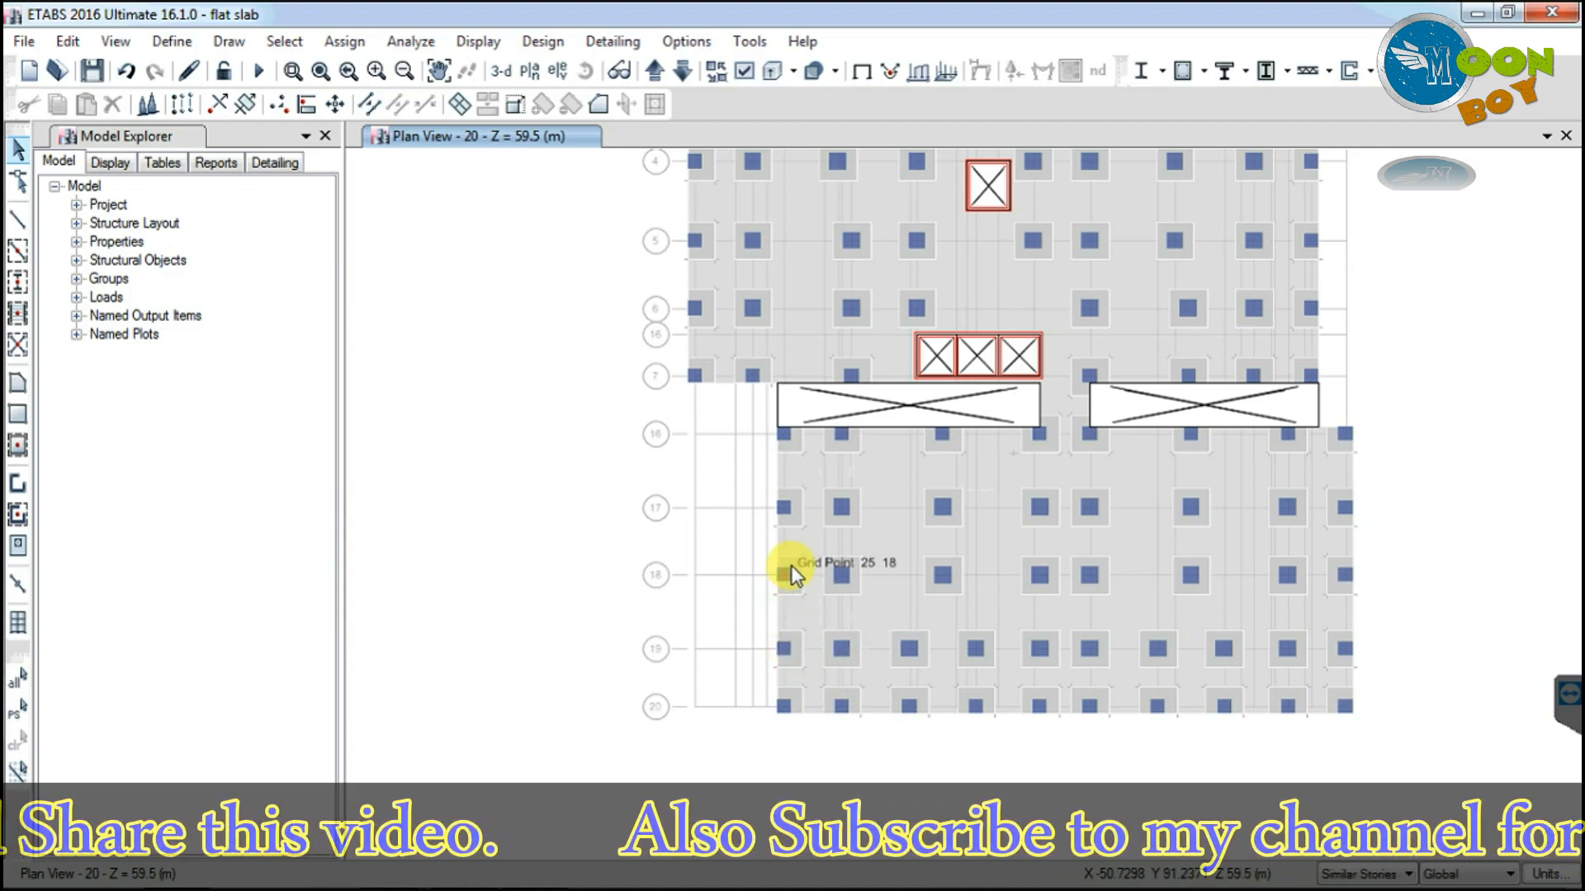
Step: Disable snapping to intersections, perpendicular projections, and line ends and midpoints, and apply the snap options
{"action": "left_click", "coordinate": [226, 43]}
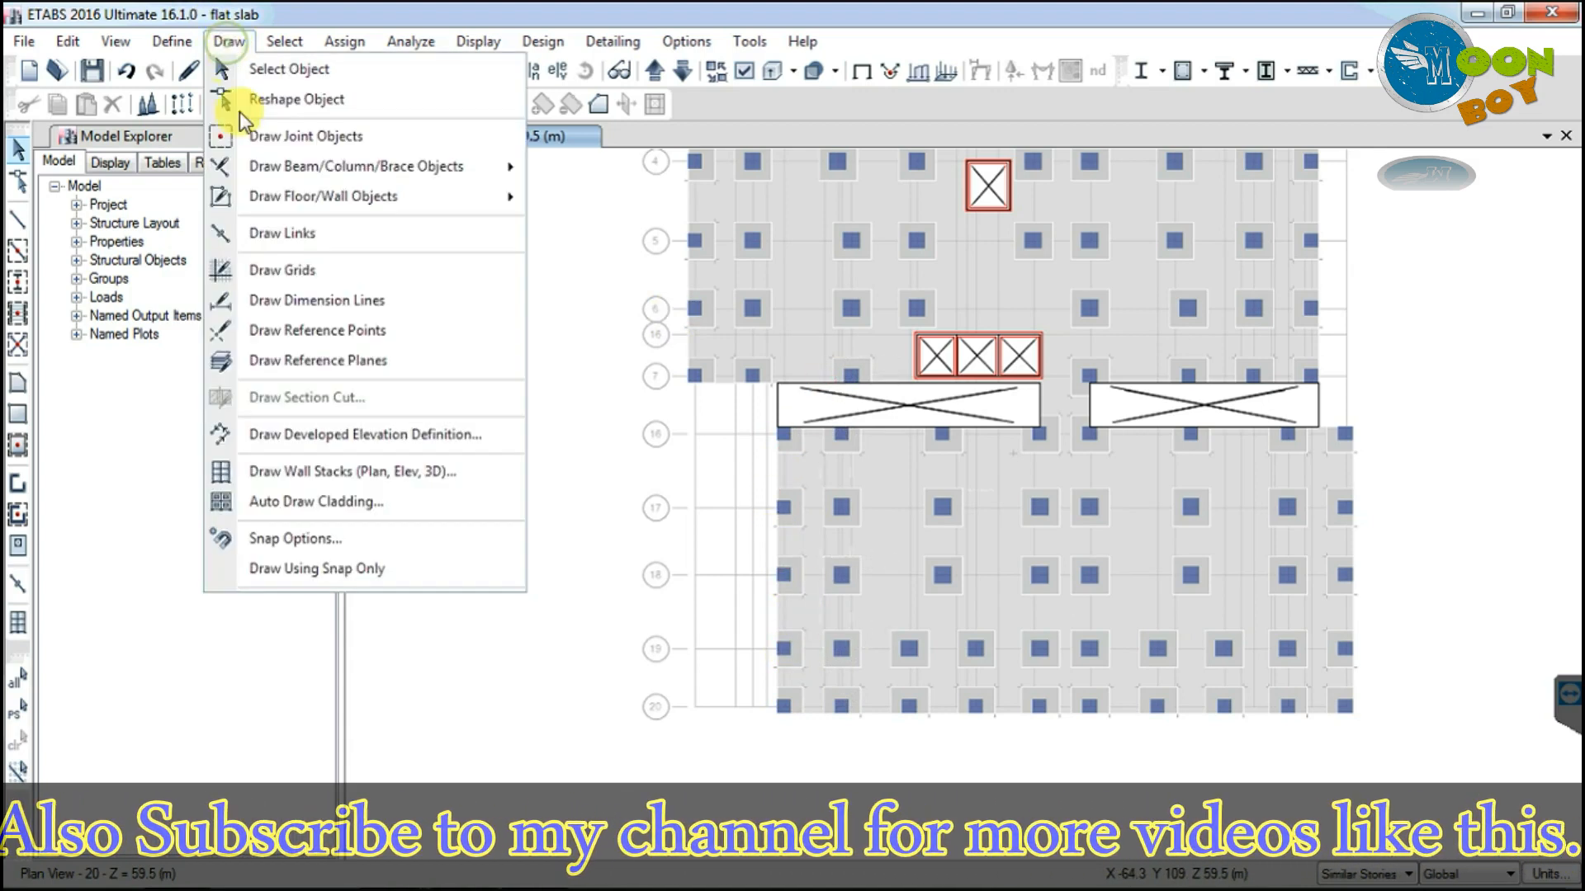
{"action": "left_click", "coordinate": [328, 543]}
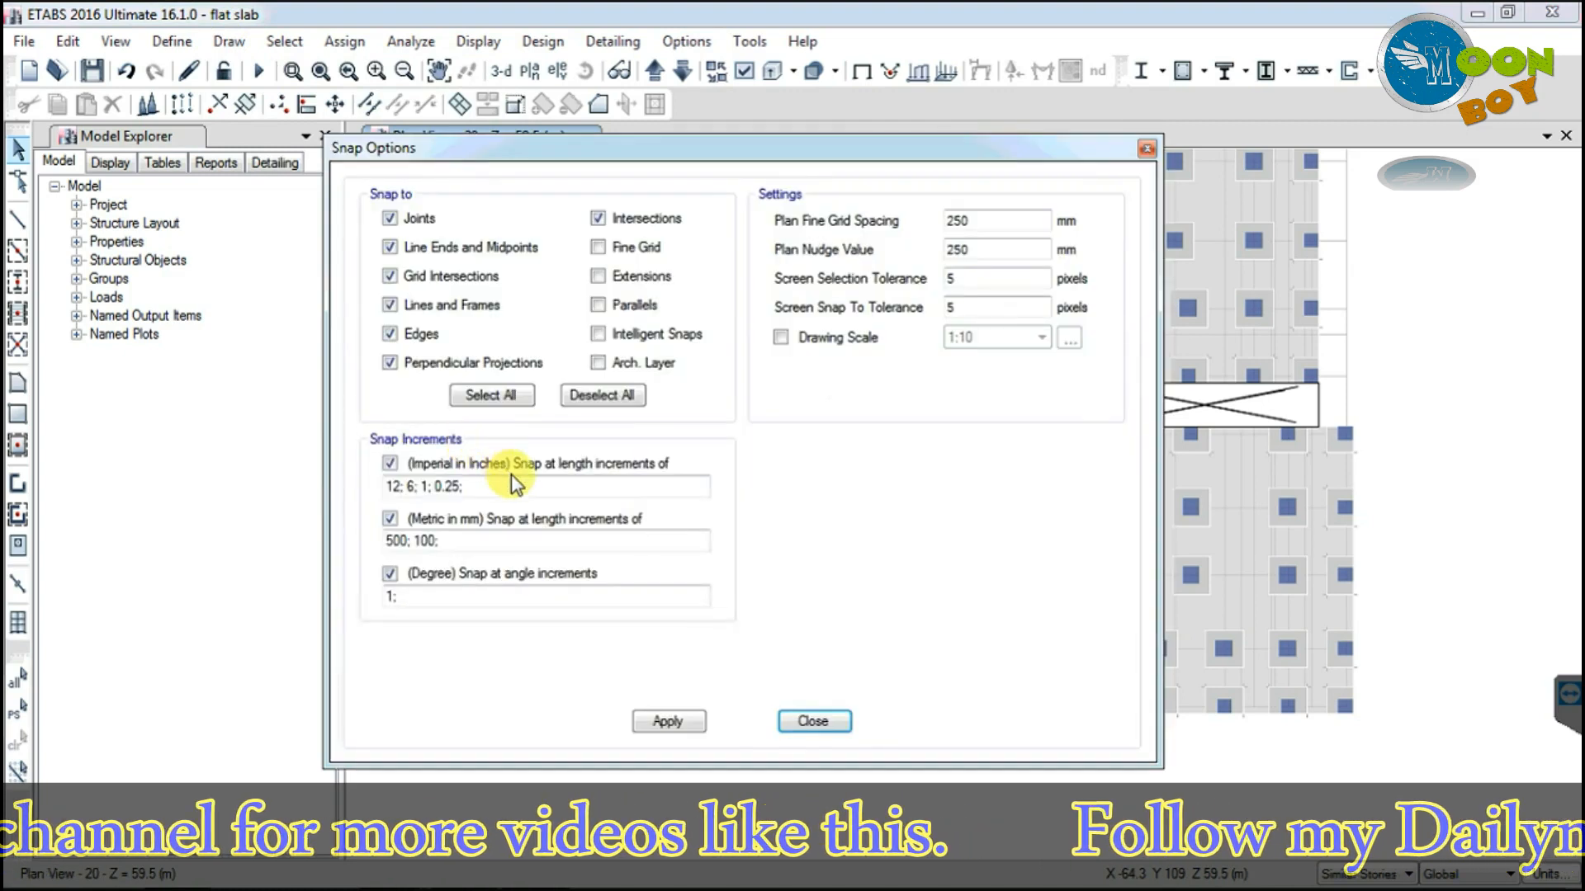
{"action": "left_click", "coordinate": [598, 217]}
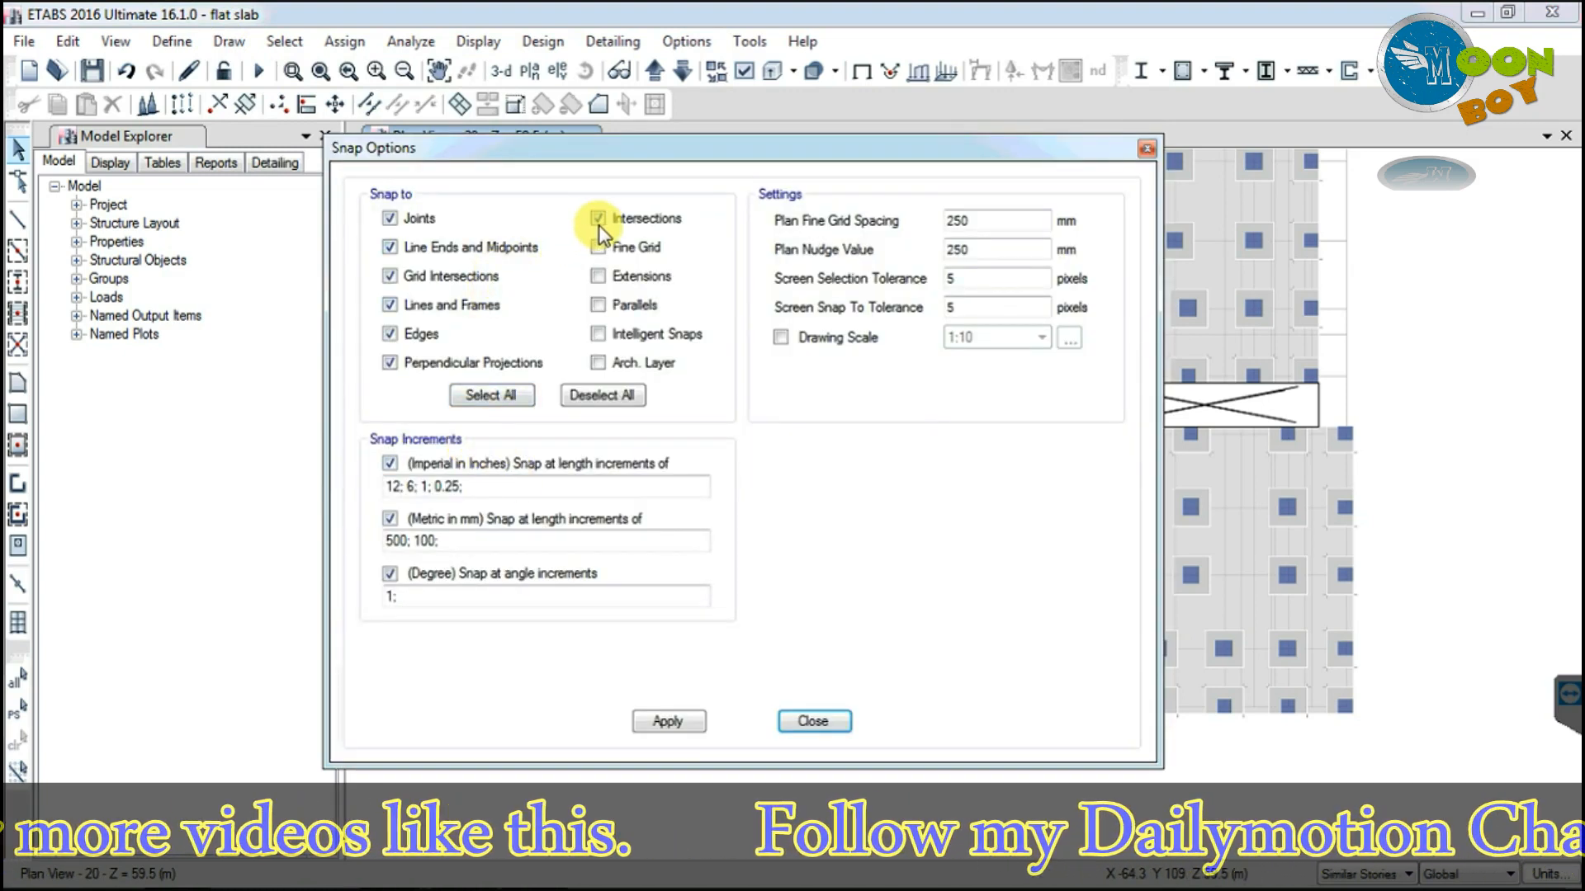
{"action": "left_click", "coordinate": [398, 361]}
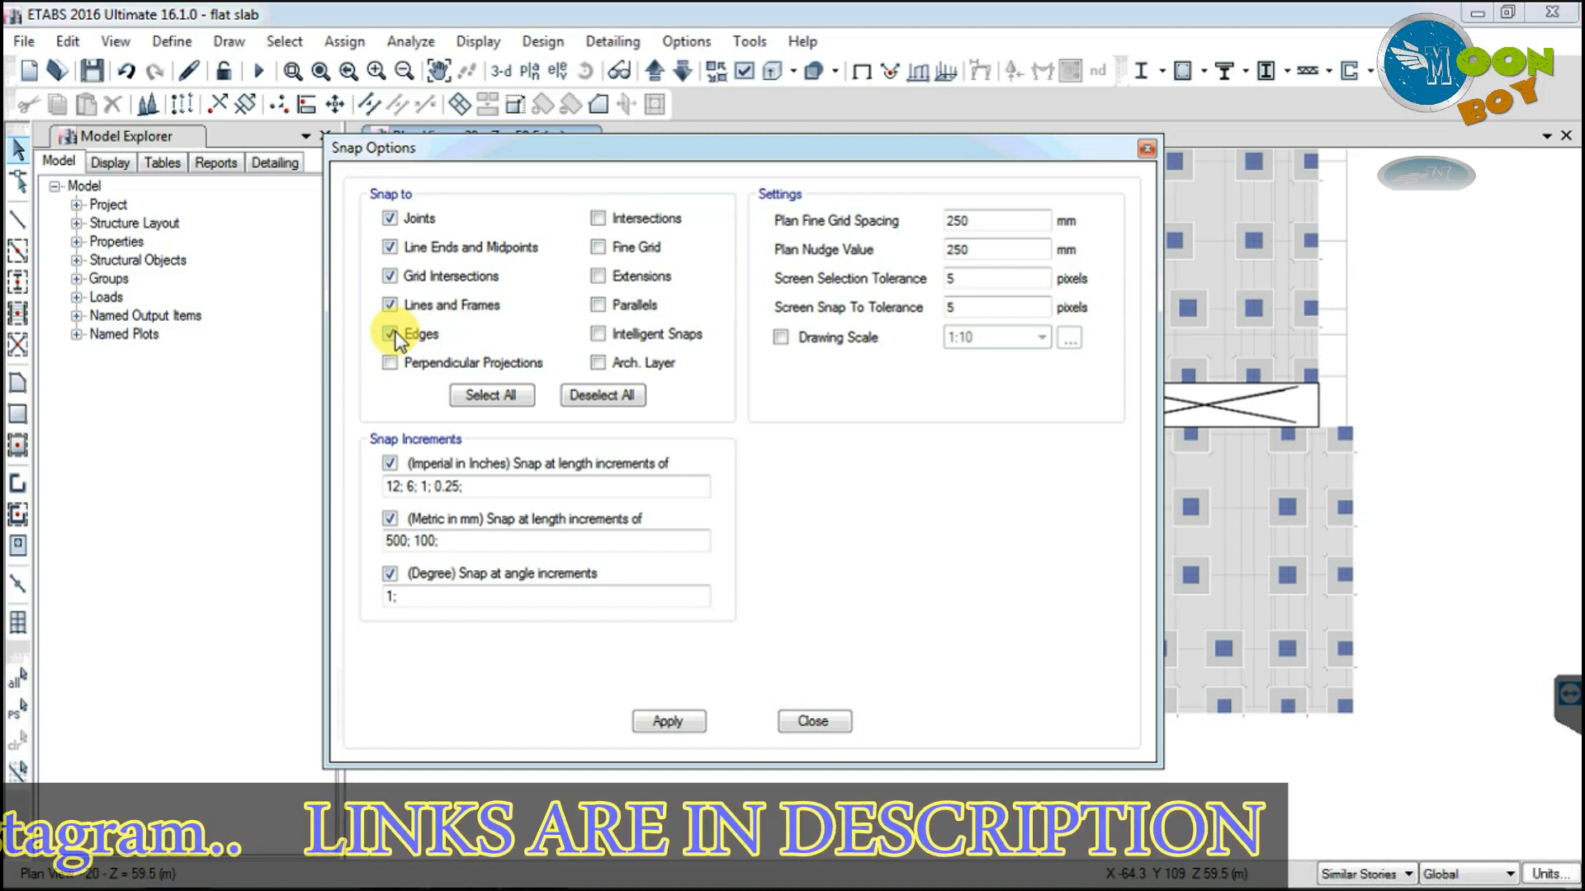
{"action": "left_click", "coordinate": [390, 248]}
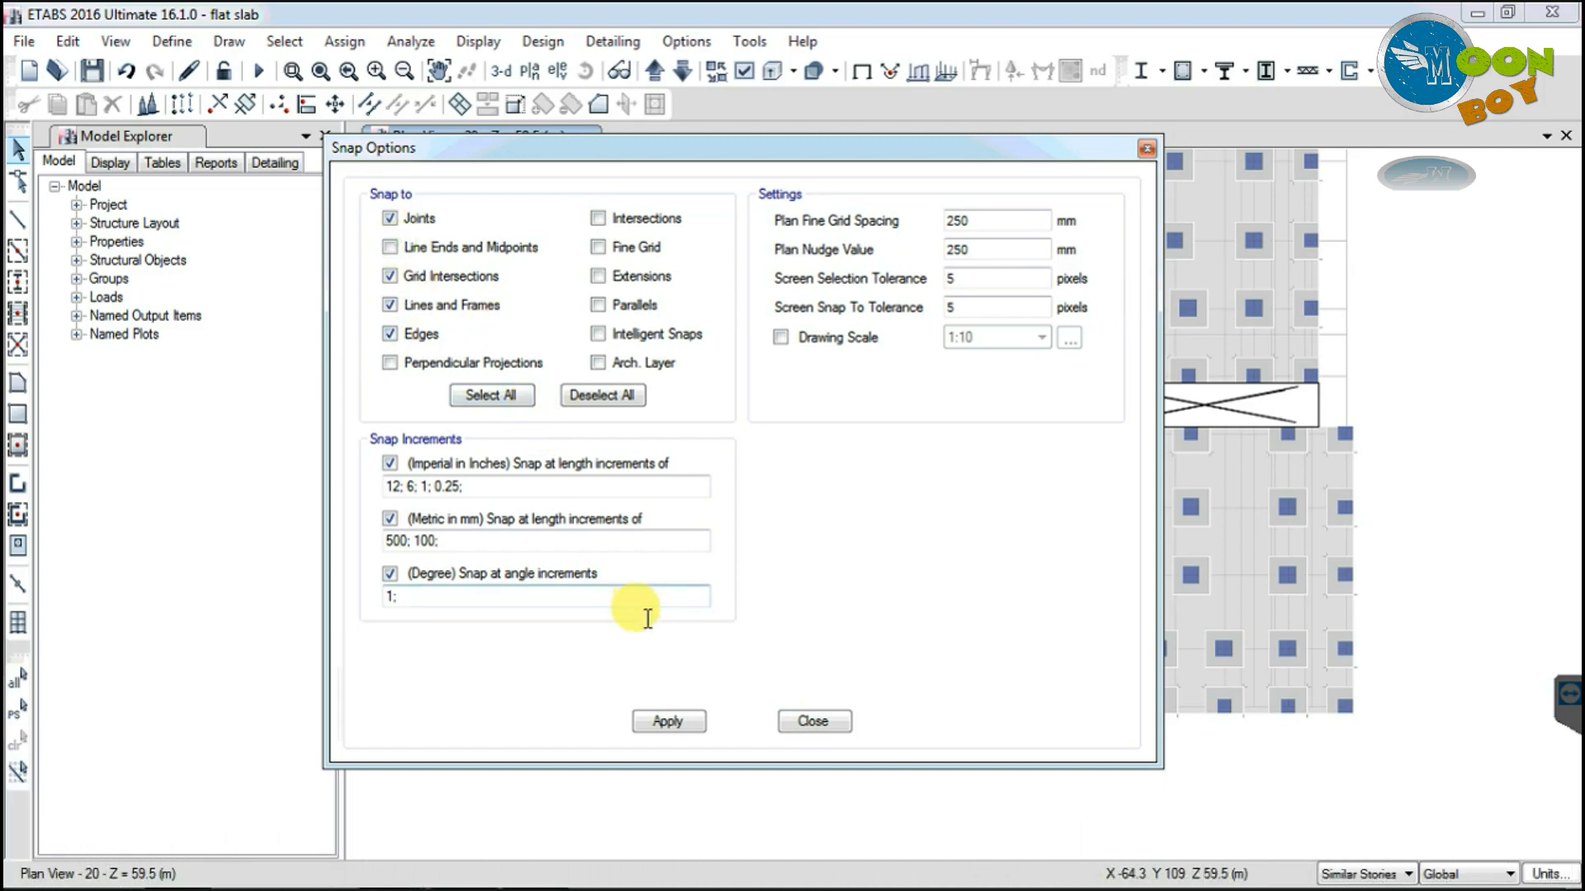
{"action": "left_click", "coordinate": [672, 720]}
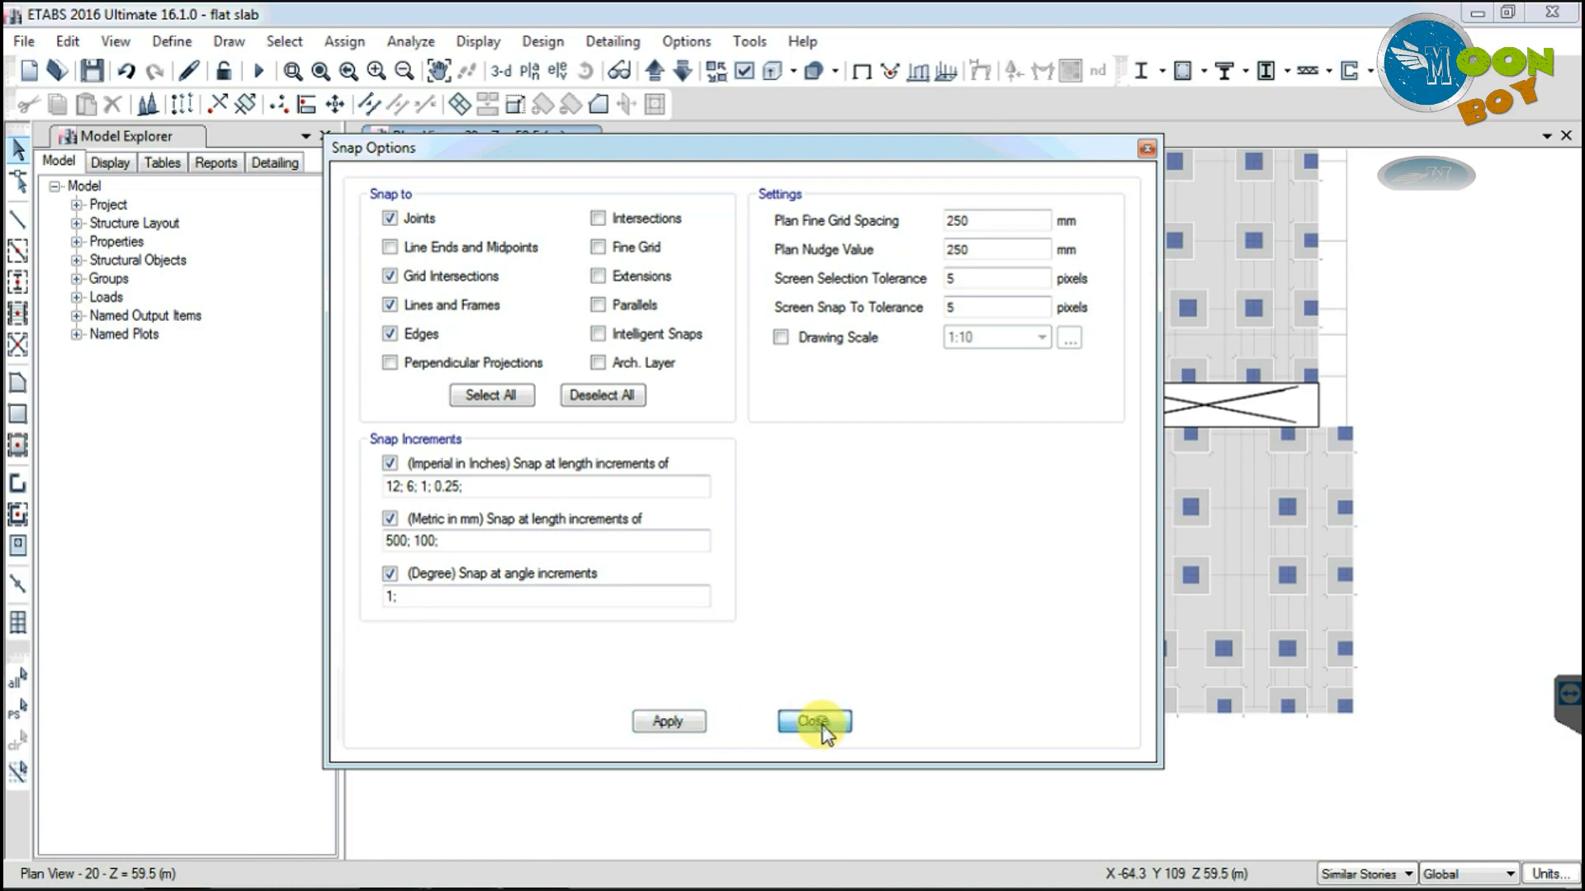
{"action": "left_click", "coordinate": [814, 721]}
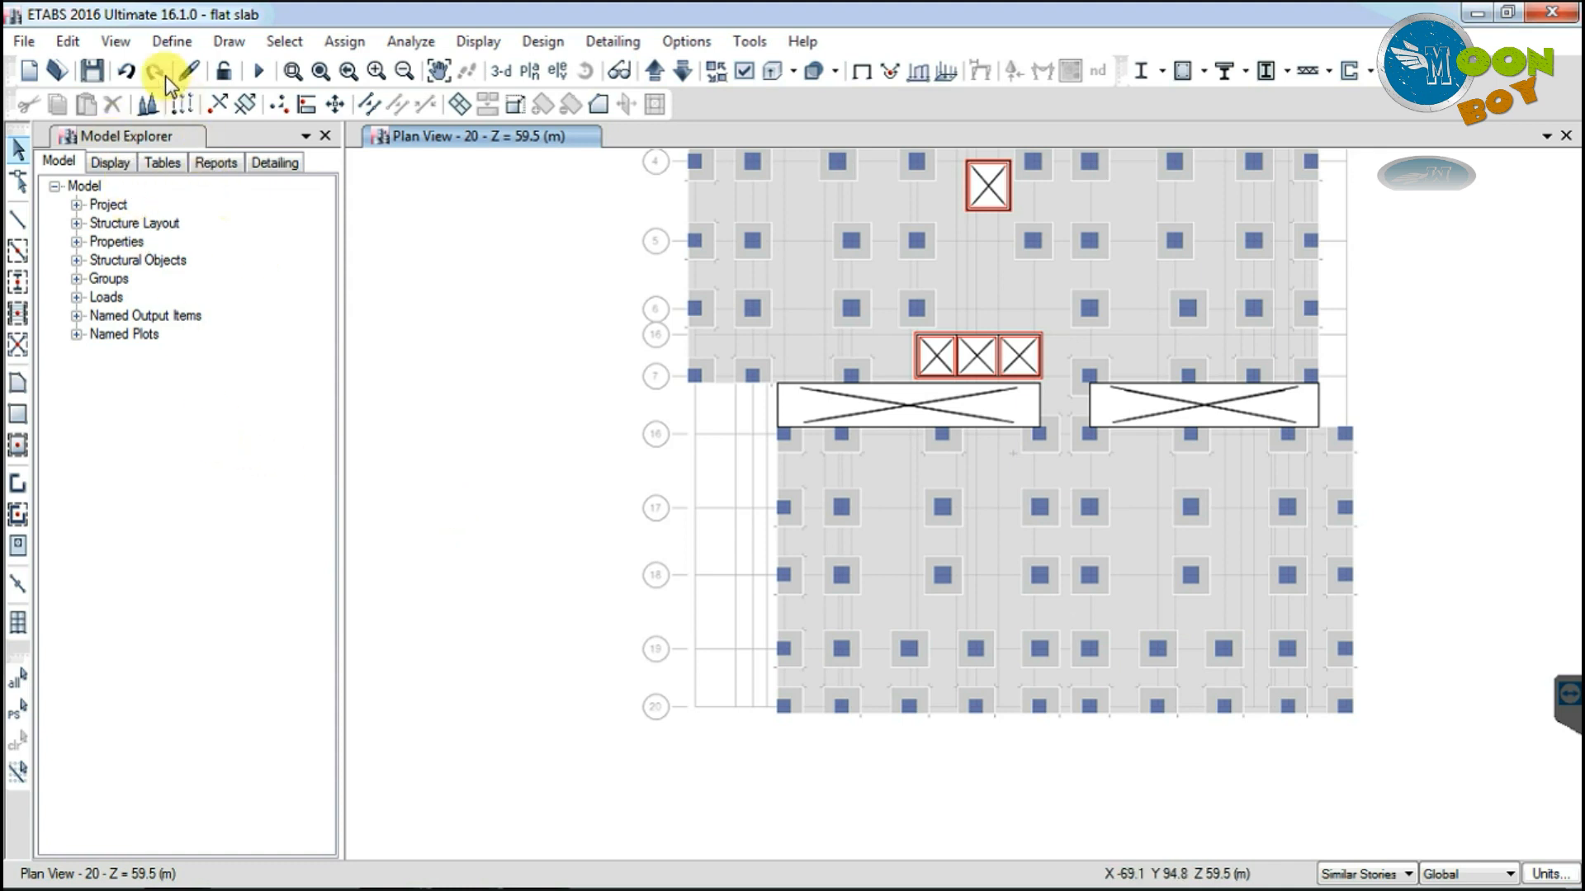
Step: Add a wall property named Wall230 as a copy of Wall200 with a thickness of 230 mm
{"action": "left_click", "coordinate": [168, 40]}
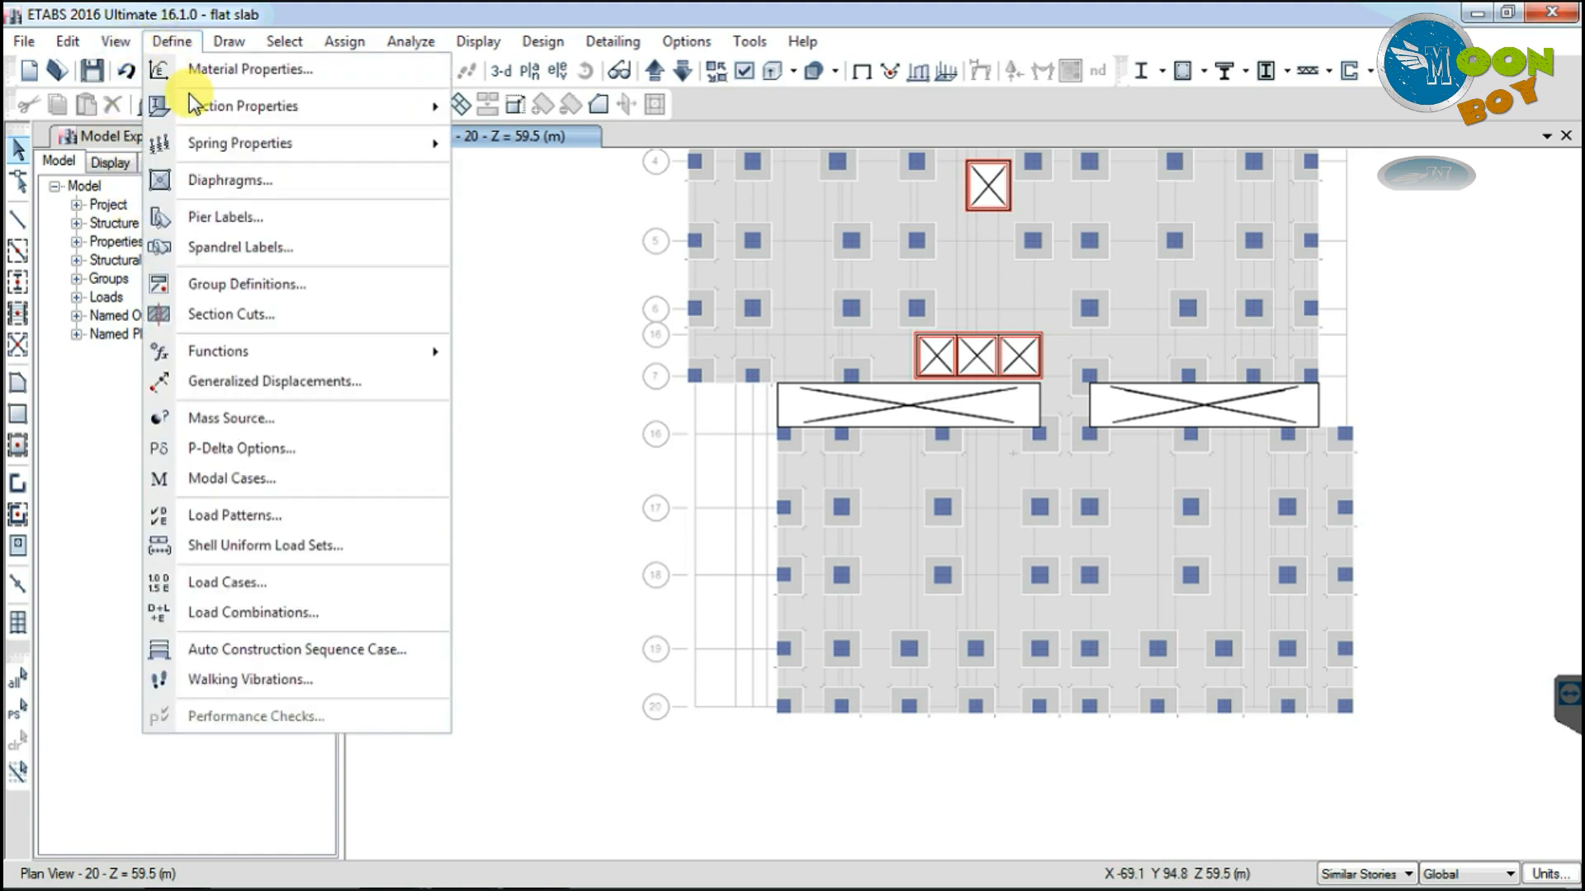
{"action": "mouse_move", "coordinate": [424, 106]}
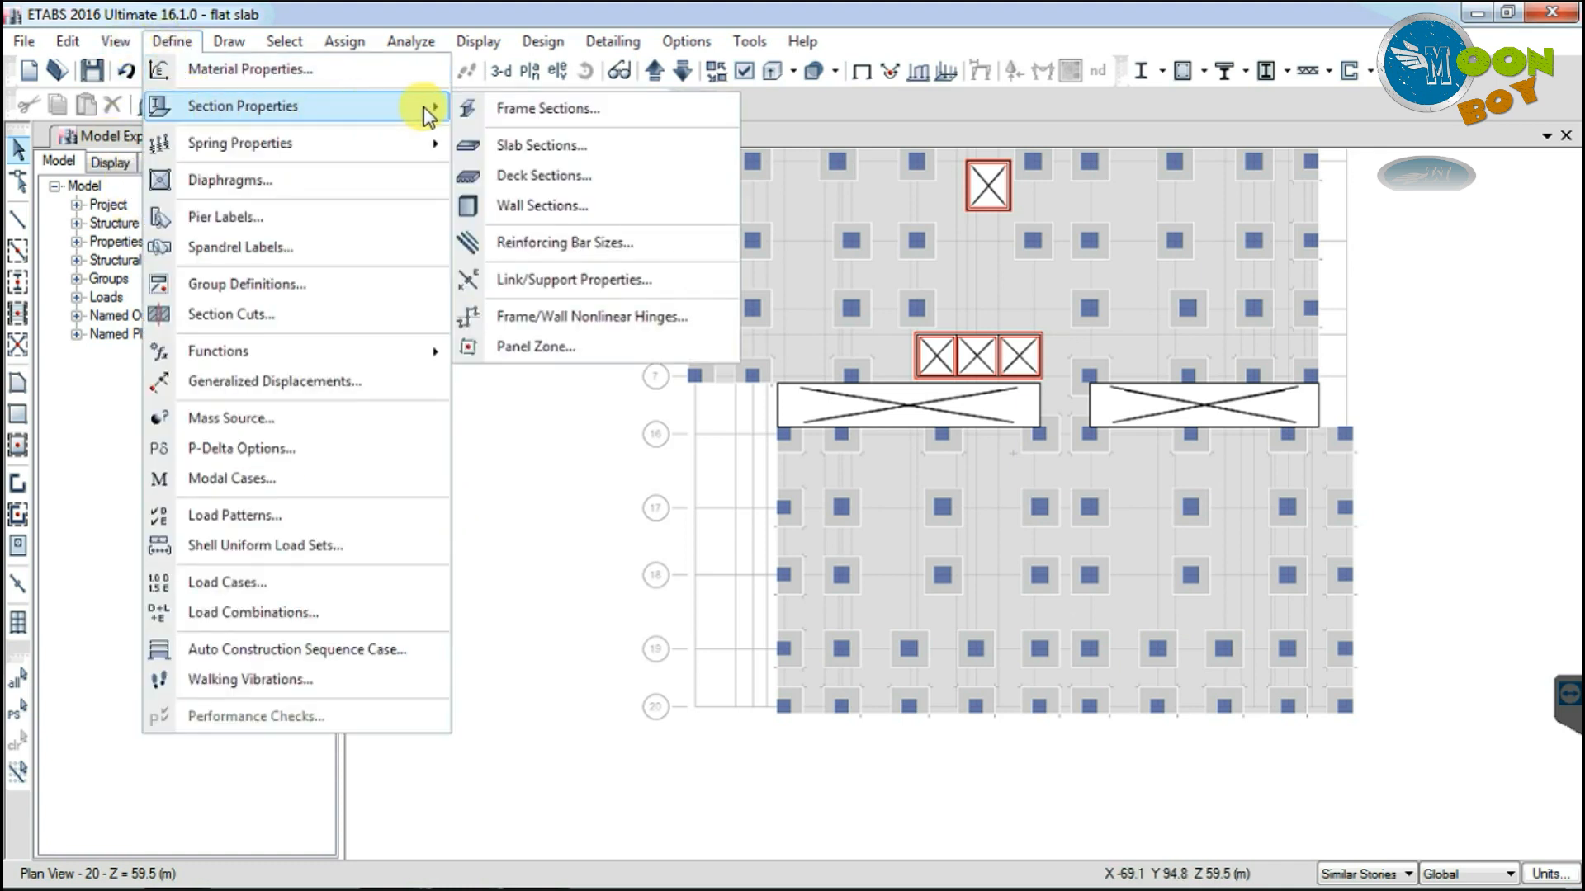
{"action": "left_click", "coordinate": [528, 208]}
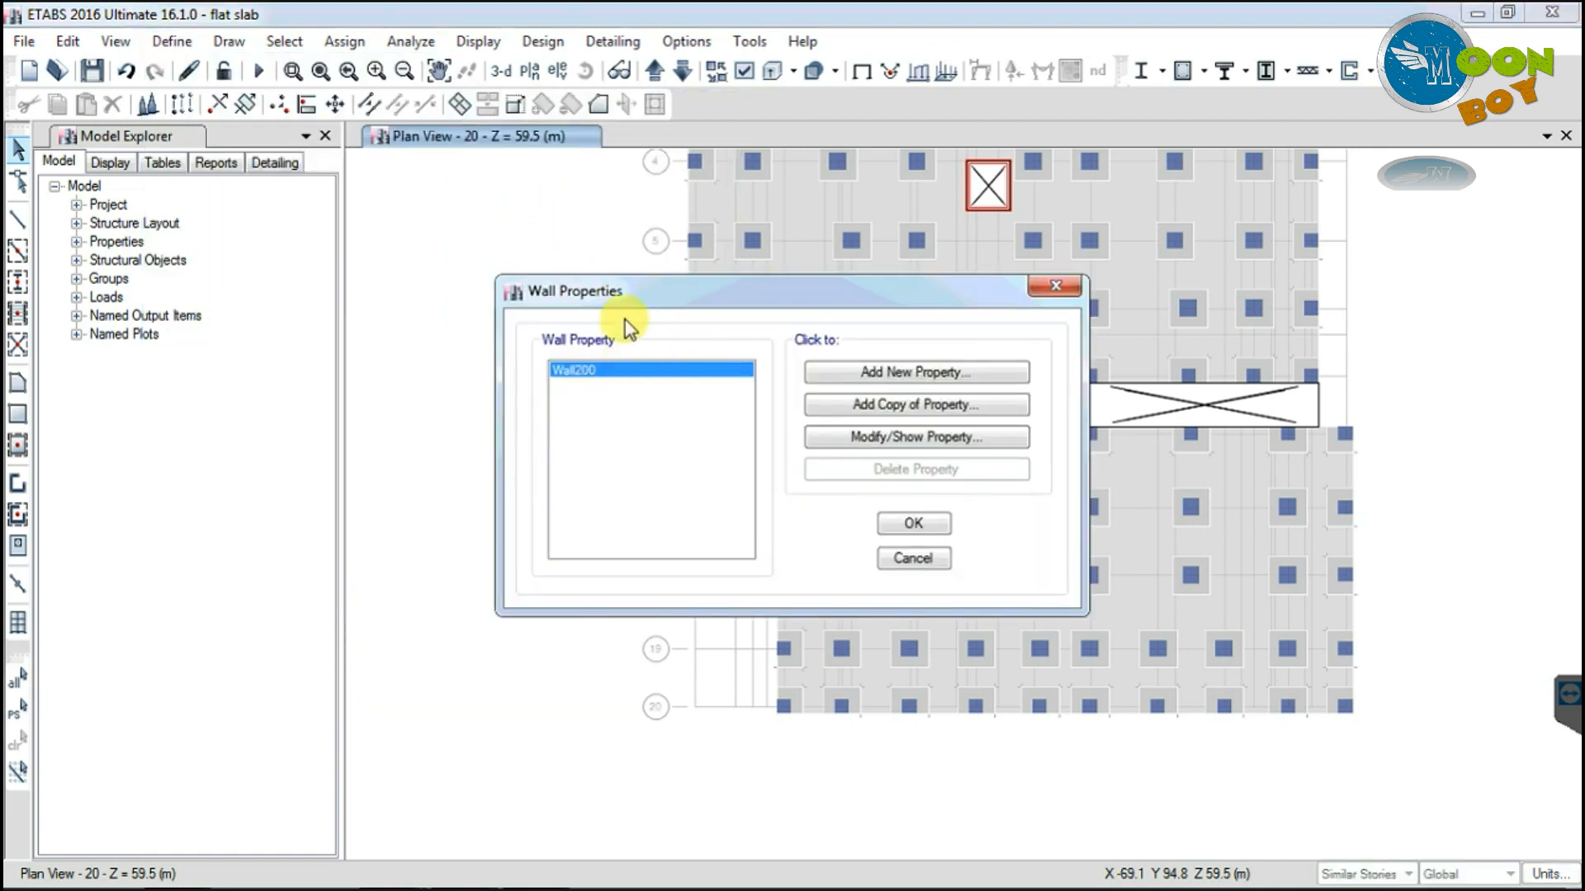
{"action": "left_click_drag", "start_coordinate": [635, 297], "coordinate": [581, 394]}
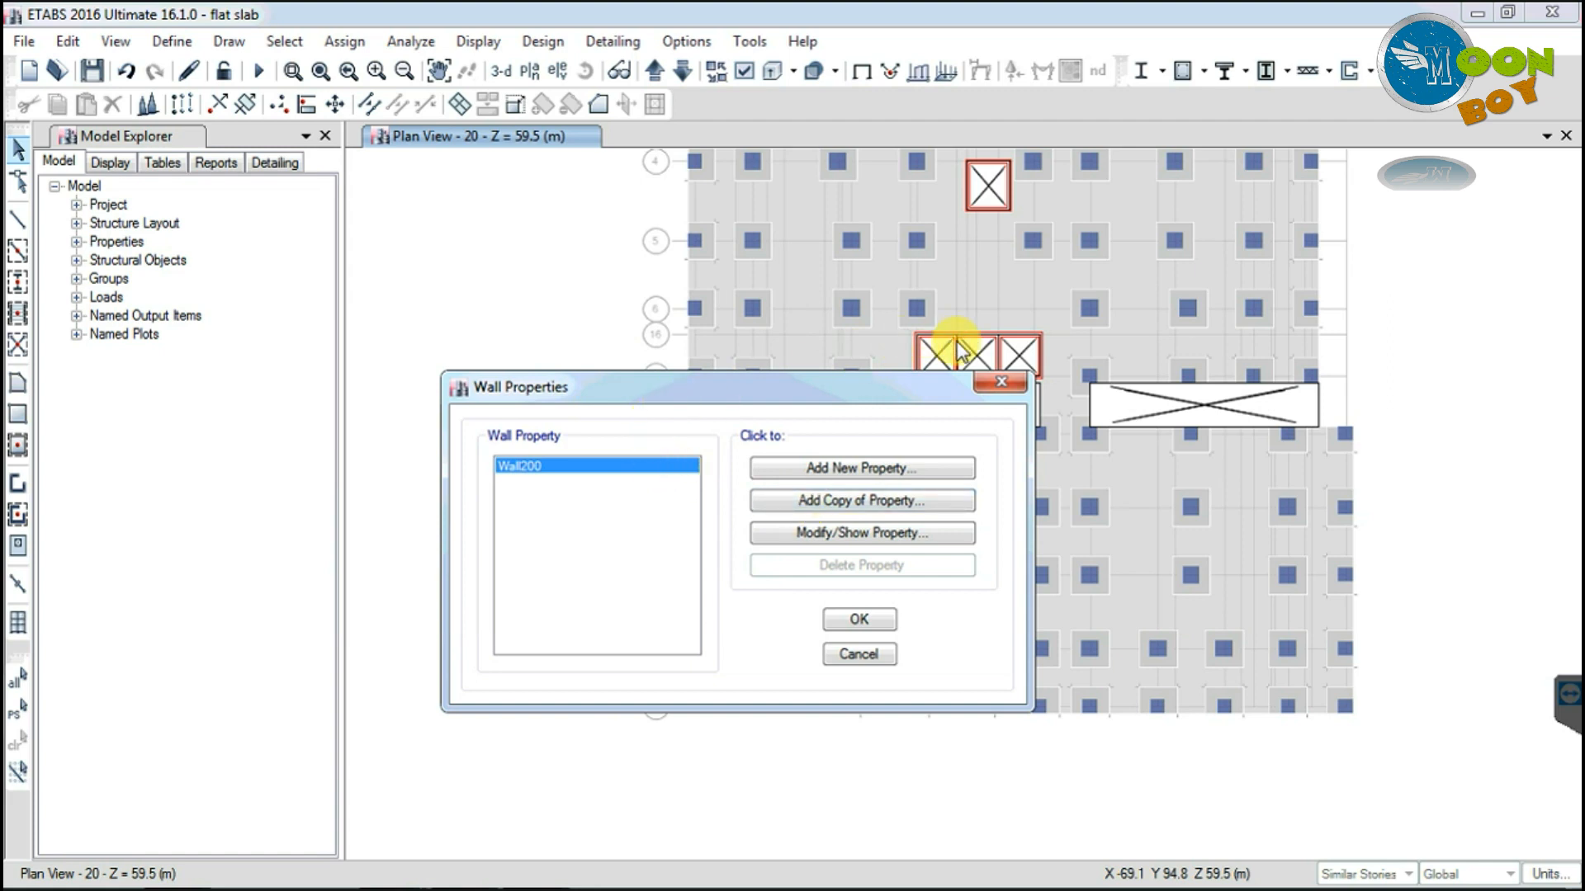
{"action": "left_click_drag", "start_coordinate": [806, 399], "coordinate": [862, 398]}
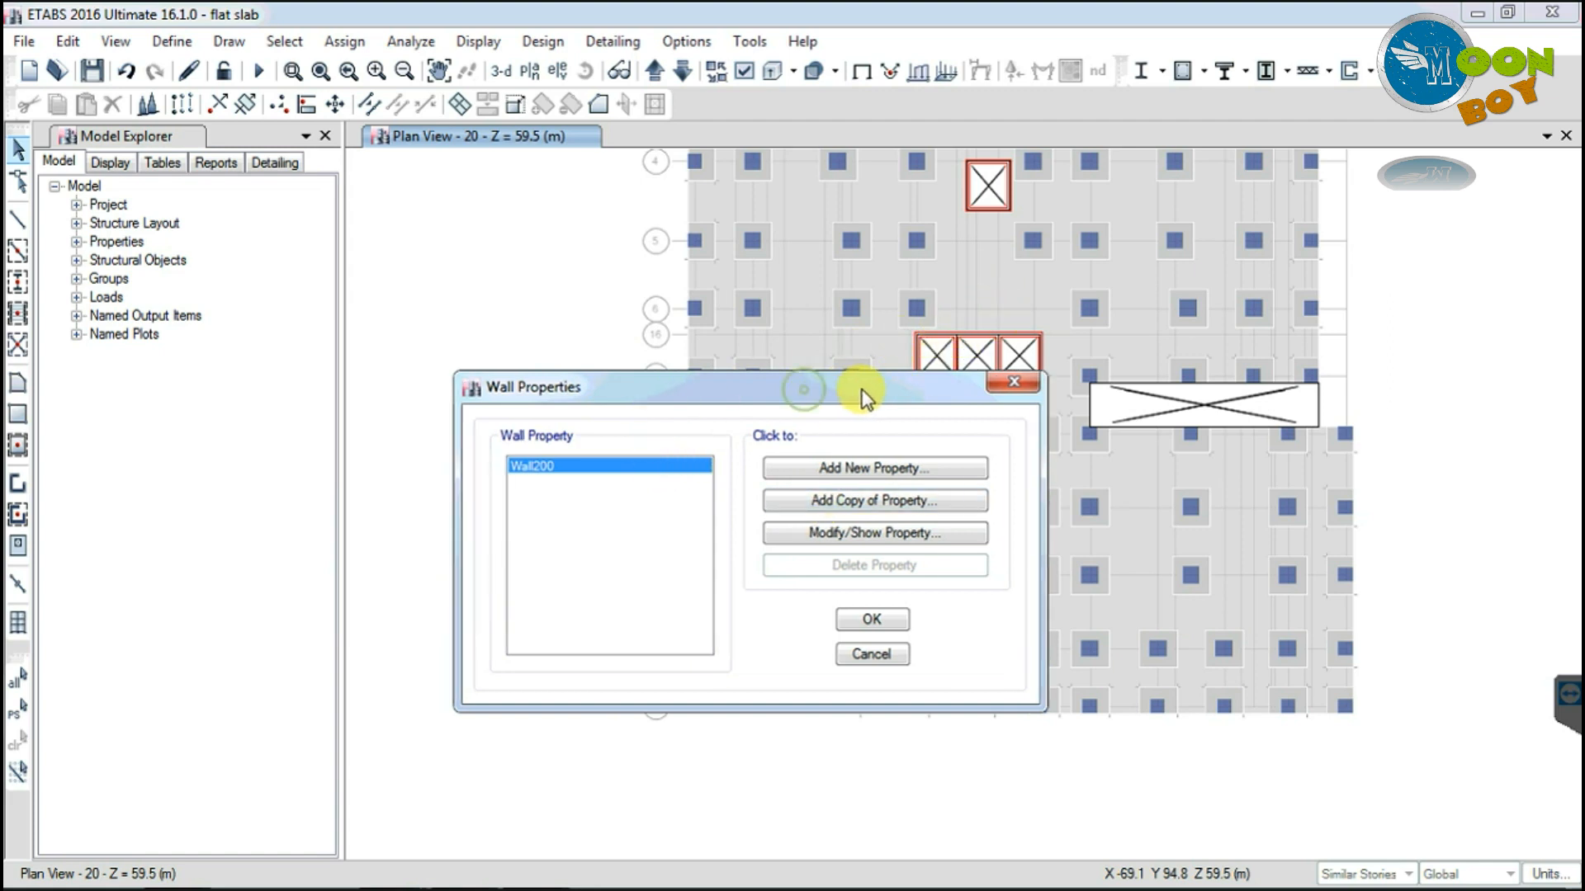
{"action": "left_click", "coordinate": [877, 505]}
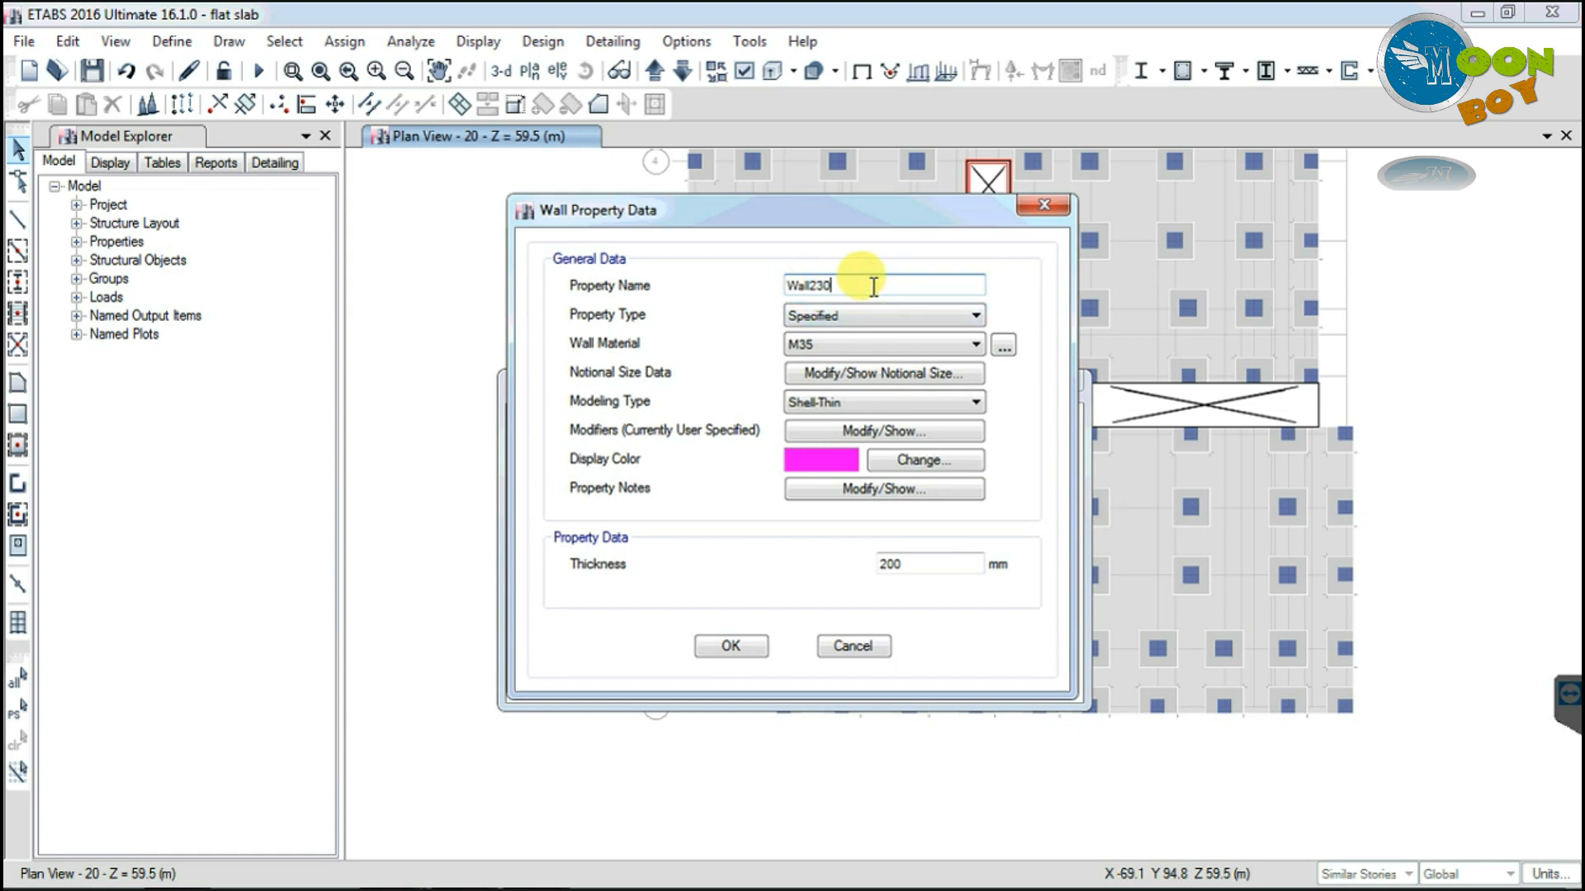
{"action": "left_click_drag", "start_coordinate": [886, 564], "coordinate": [928, 562]}
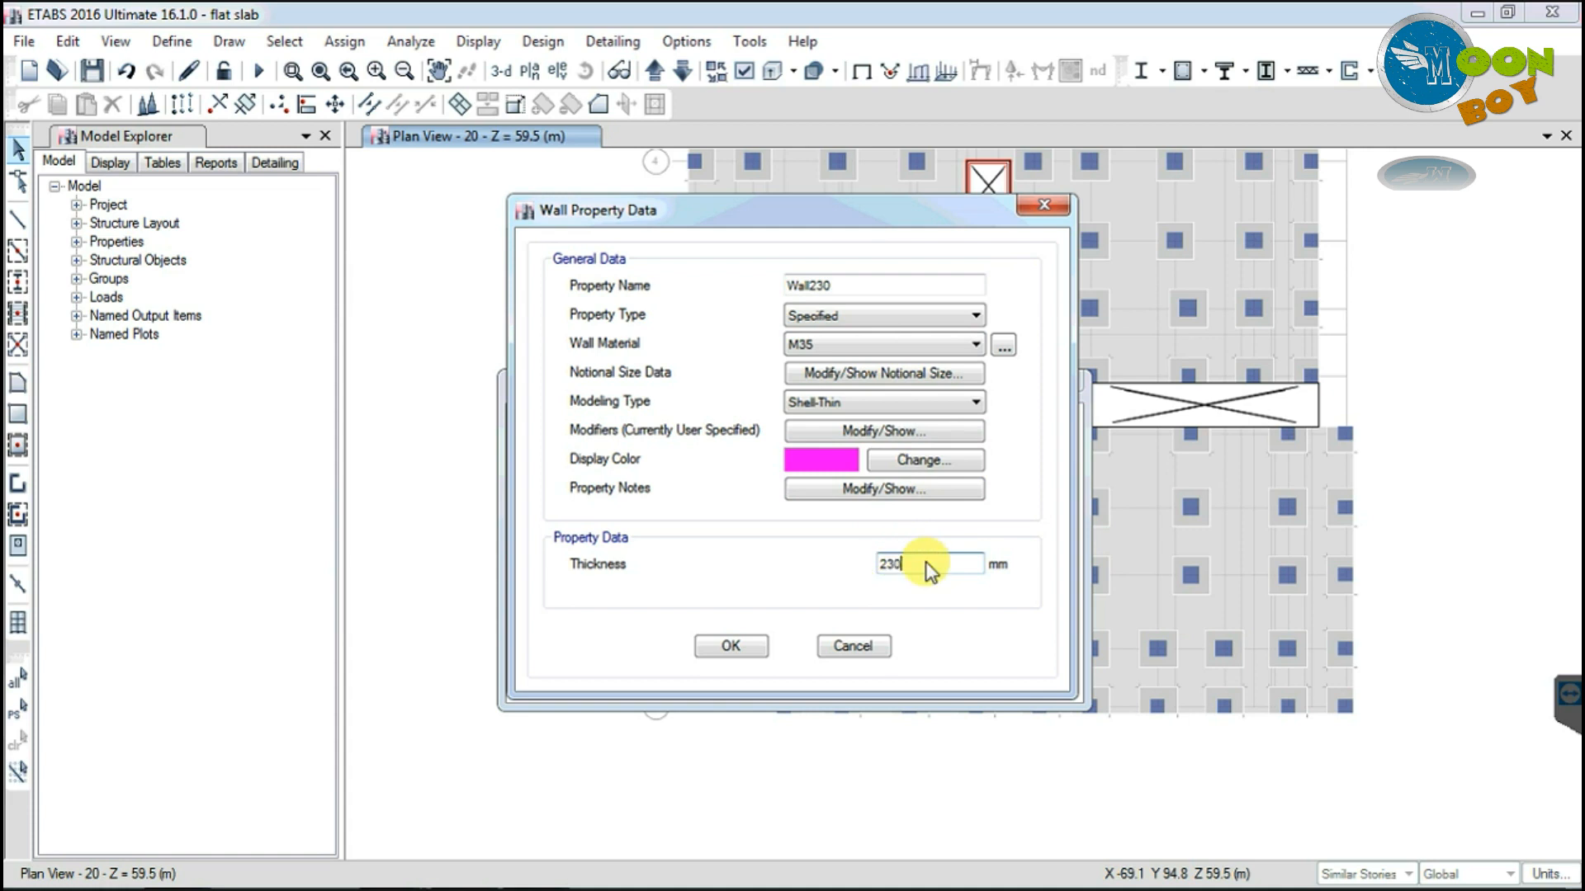
{"action": "left_click", "coordinate": [742, 648]}
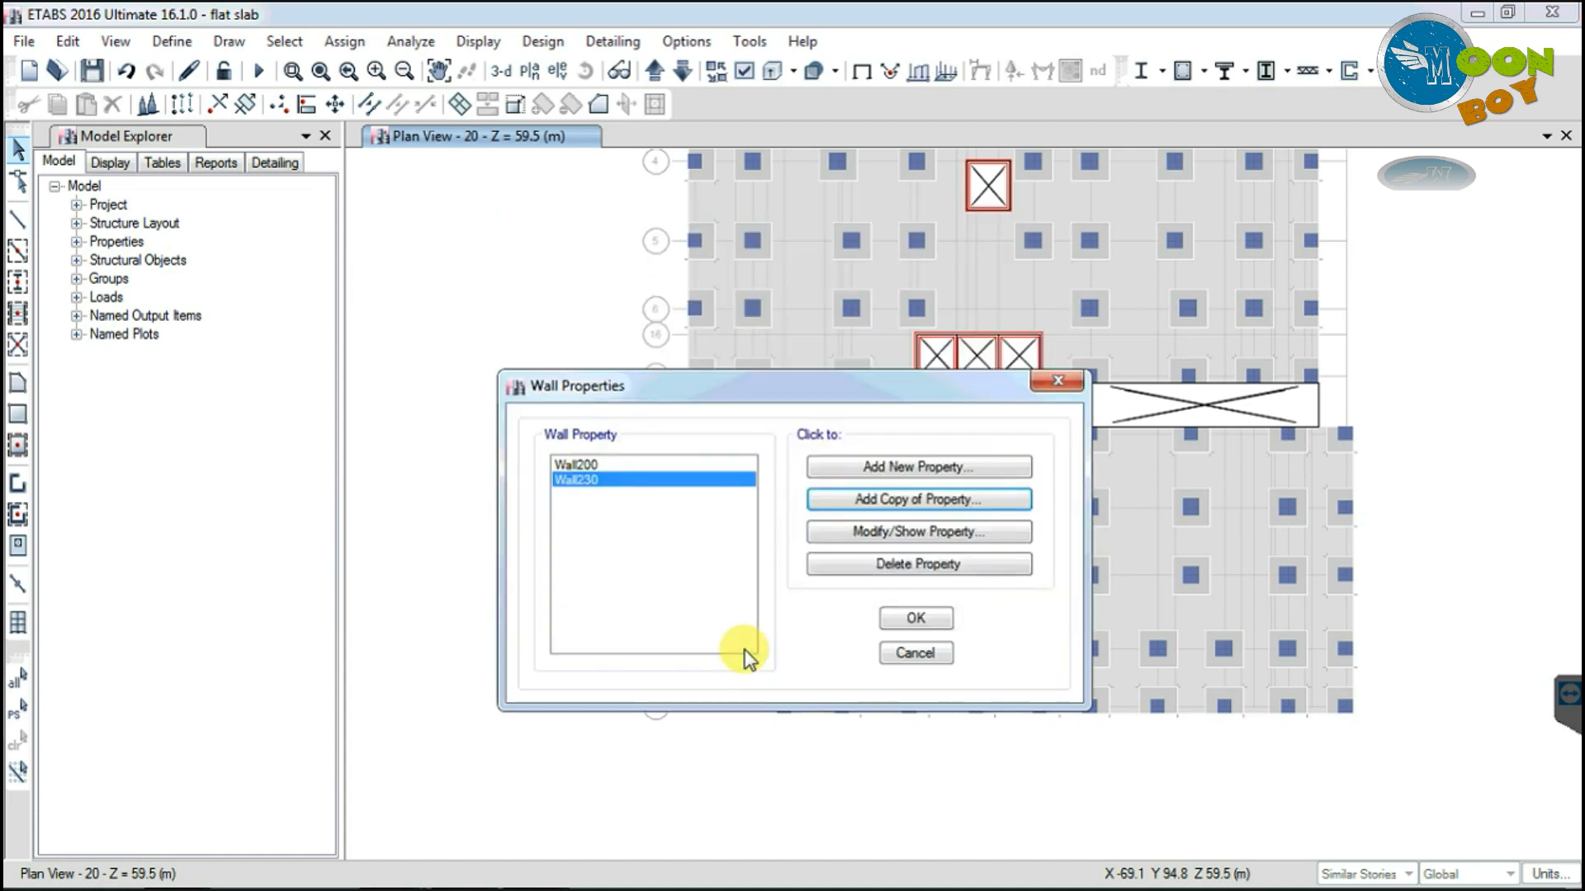
{"action": "left_click", "coordinate": [914, 620]}
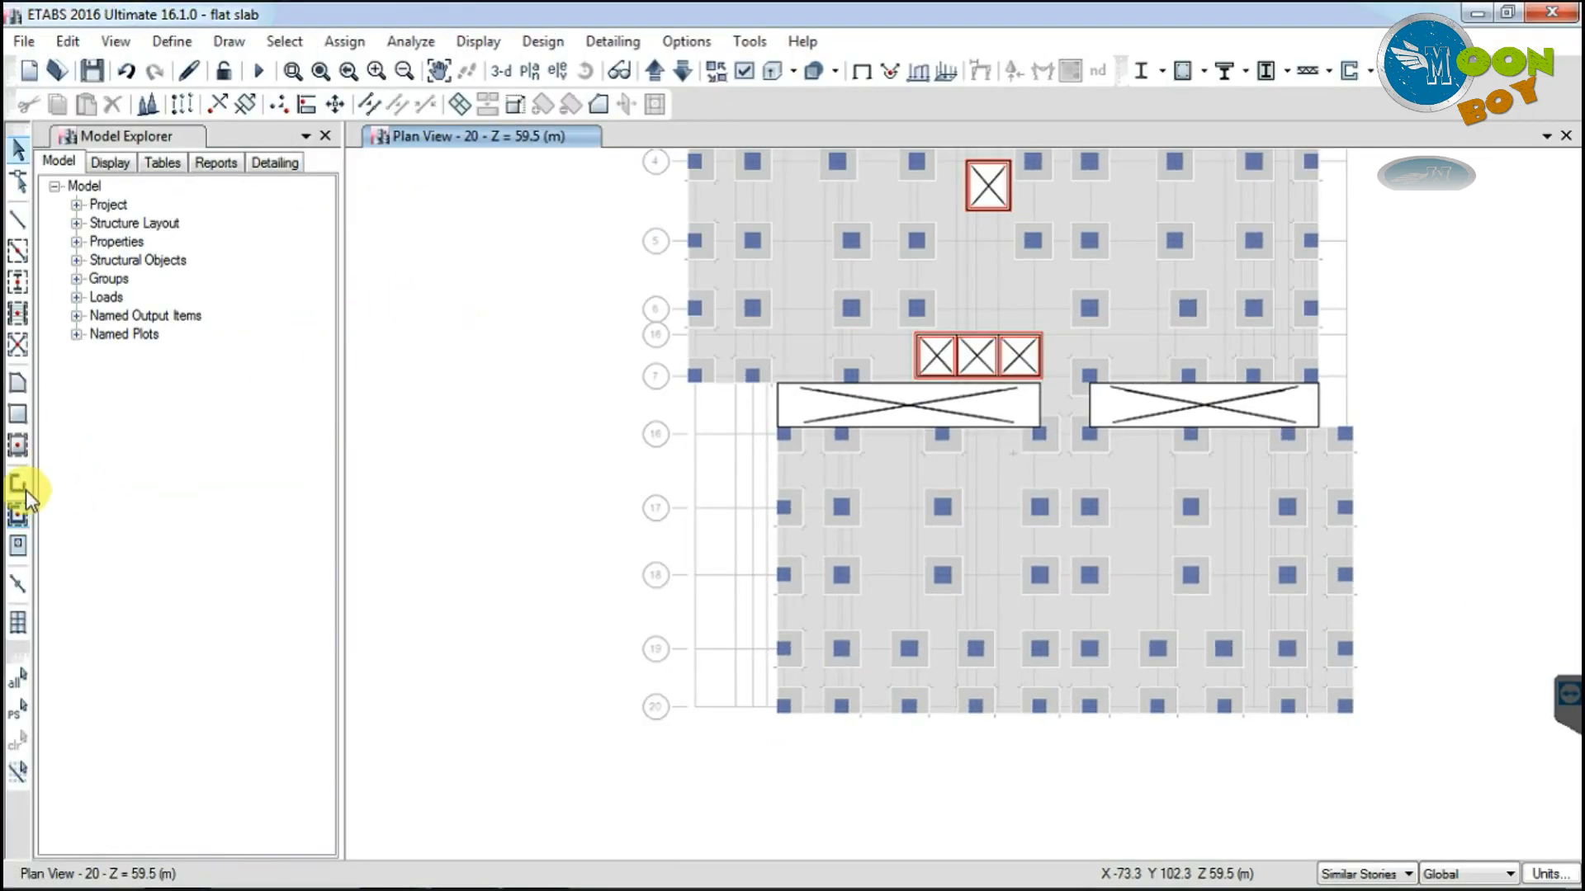
Step: Try to draw Wall200 pier walls from column to column down the slab's left edge, from grid row 1 to row 7
{"action": "left_click", "coordinate": [18, 485]}
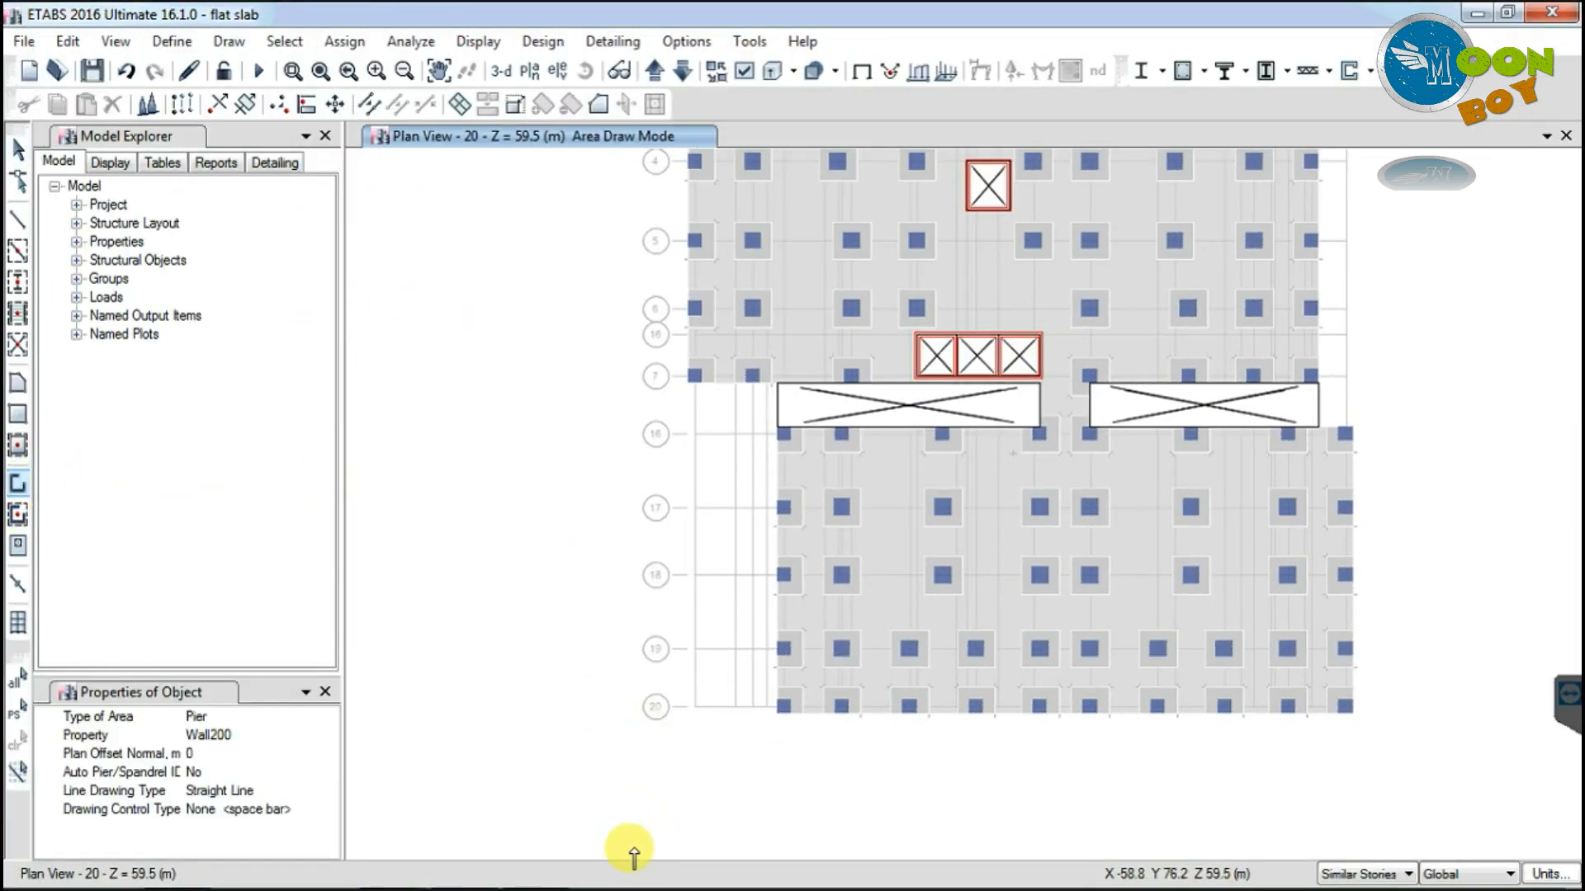
{"action": "scroll", "coordinate": [651, 474], "scroll_direction": "down", "scroll_amount": 2}
{"action": "scroll", "coordinate": [656, 472], "scroll_direction": "up", "scroll_amount": 5}
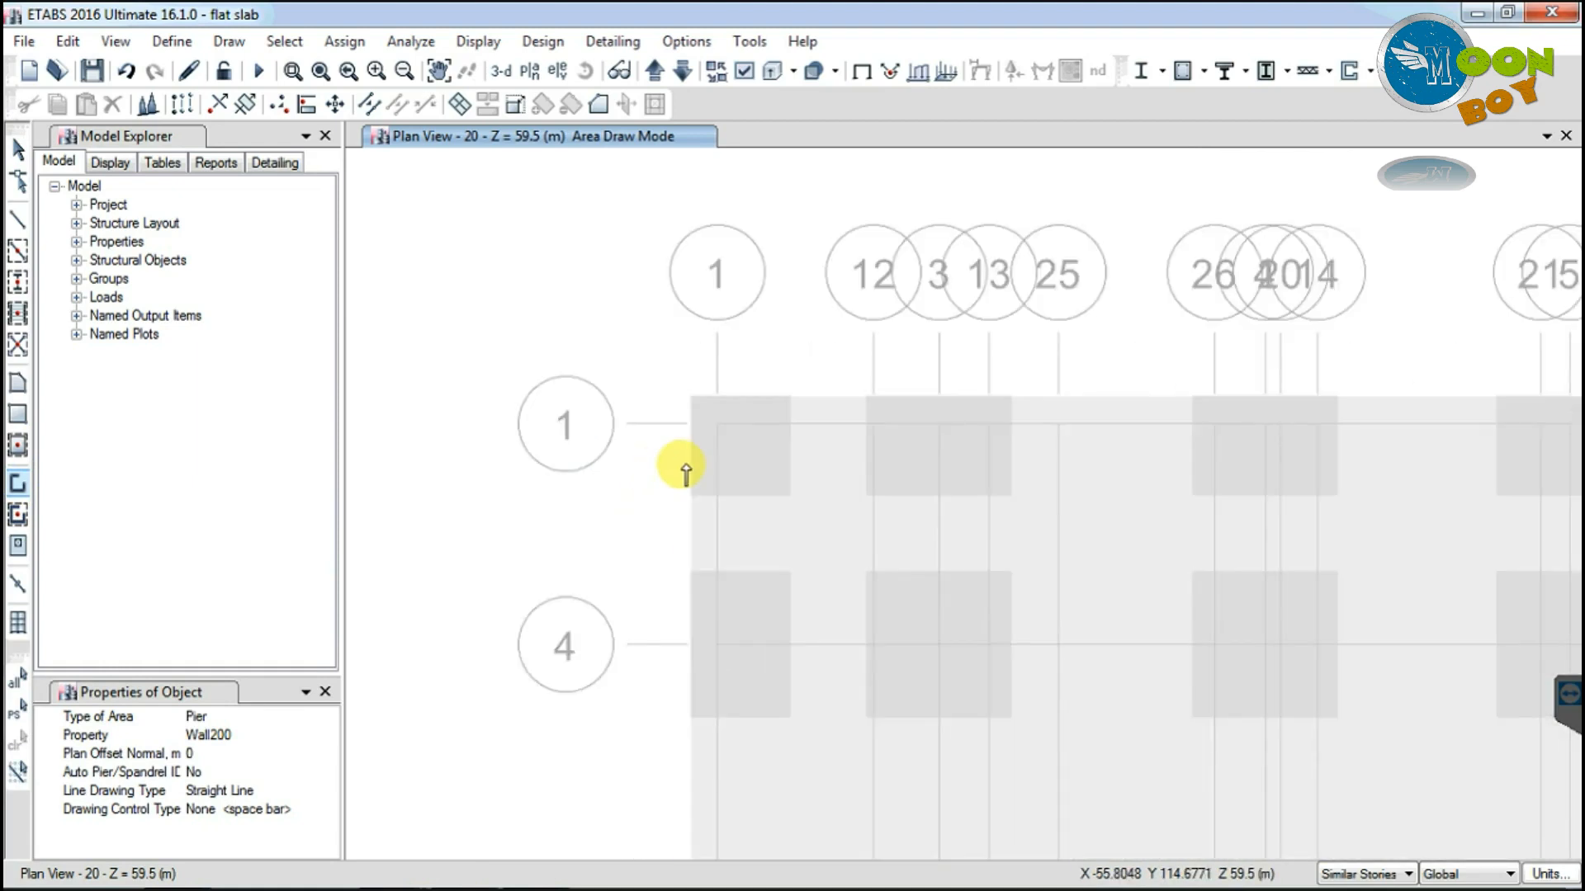
{"action": "left_click", "coordinate": [716, 423]}
{"action": "left_click", "coordinate": [718, 644]}
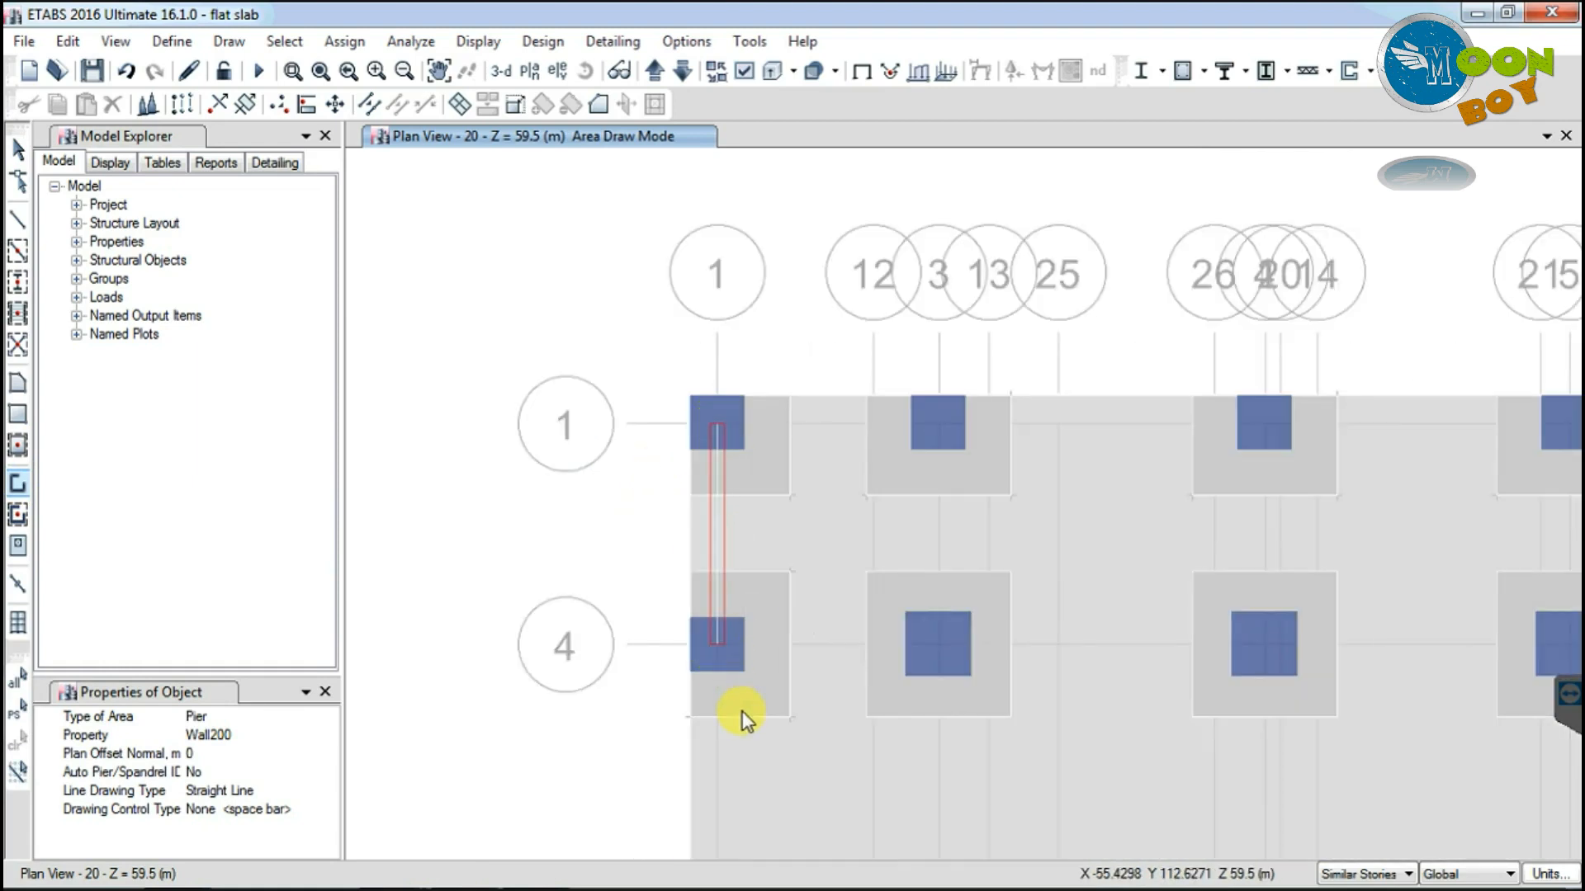
{"action": "scroll", "coordinate": [727, 594], "scroll_direction": "down", "scroll_amount": 3}
{"action": "scroll", "coordinate": [714, 595], "scroll_direction": "up", "scroll_amount": 2}
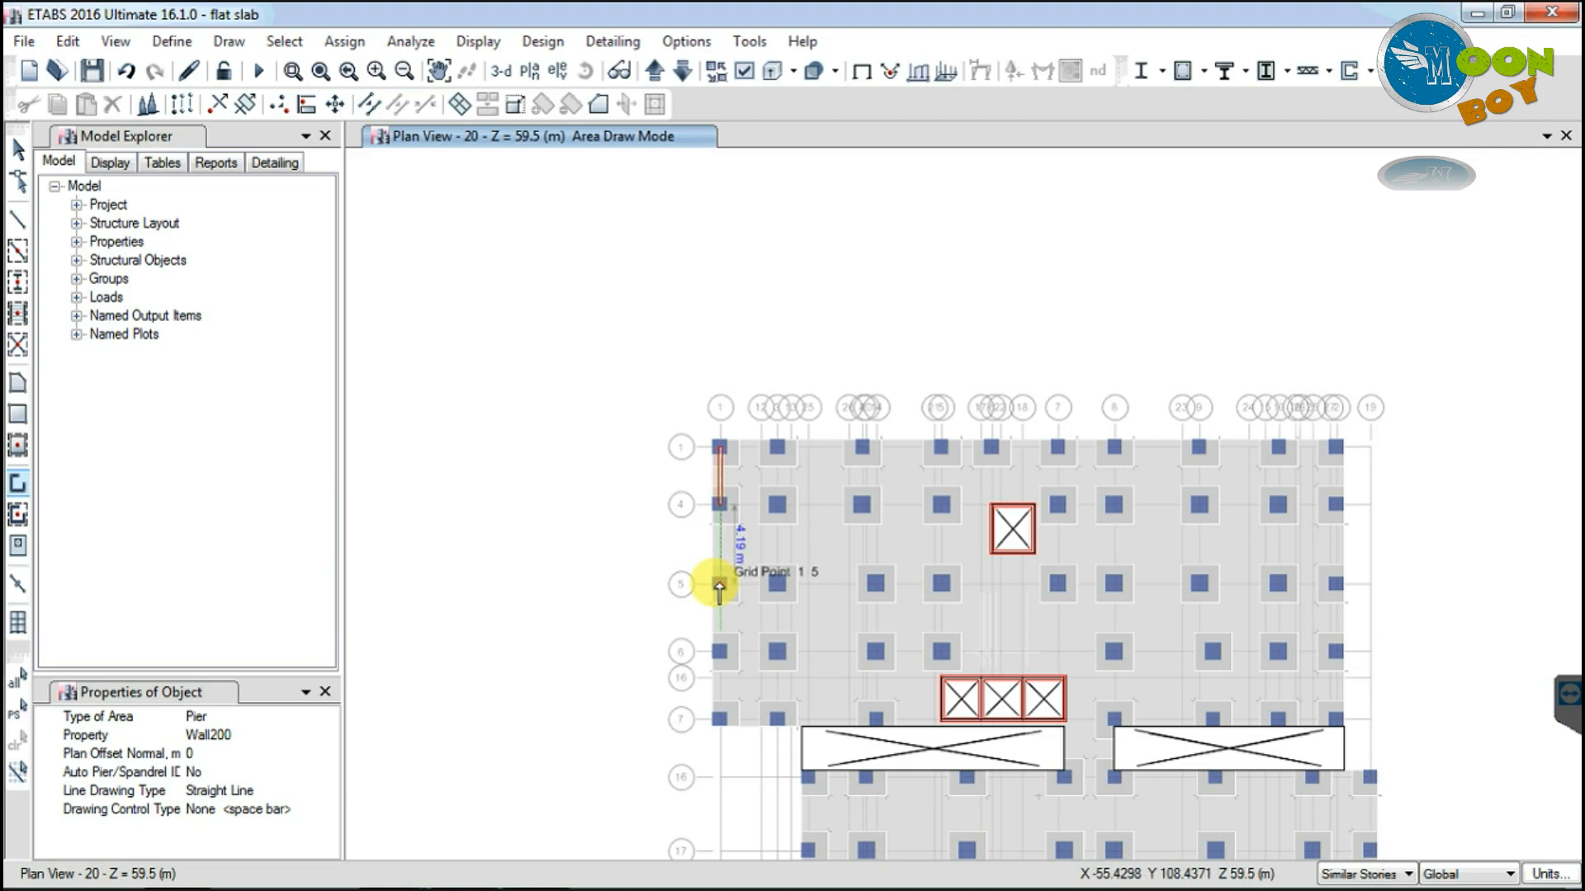
{"action": "scroll", "coordinate": [718, 577], "scroll_direction": "up", "scroll_amount": 4}
{"action": "left_click", "coordinate": [735, 562]}
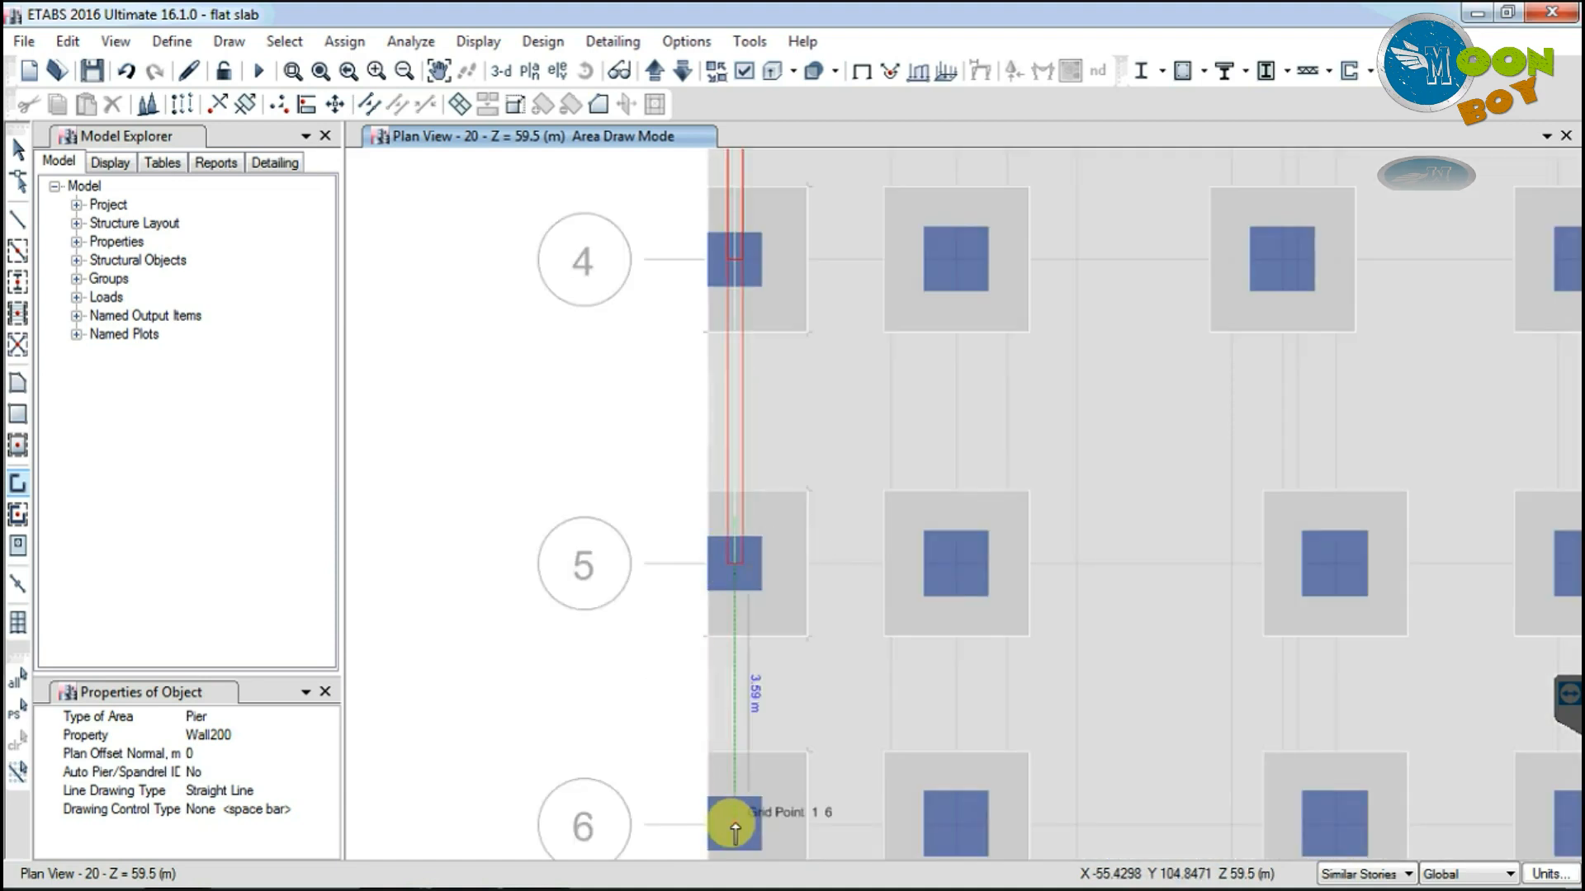
{"action": "left_click", "coordinate": [736, 830]}
{"action": "scroll", "coordinate": [751, 577], "scroll_direction": "down", "scroll_amount": 3}
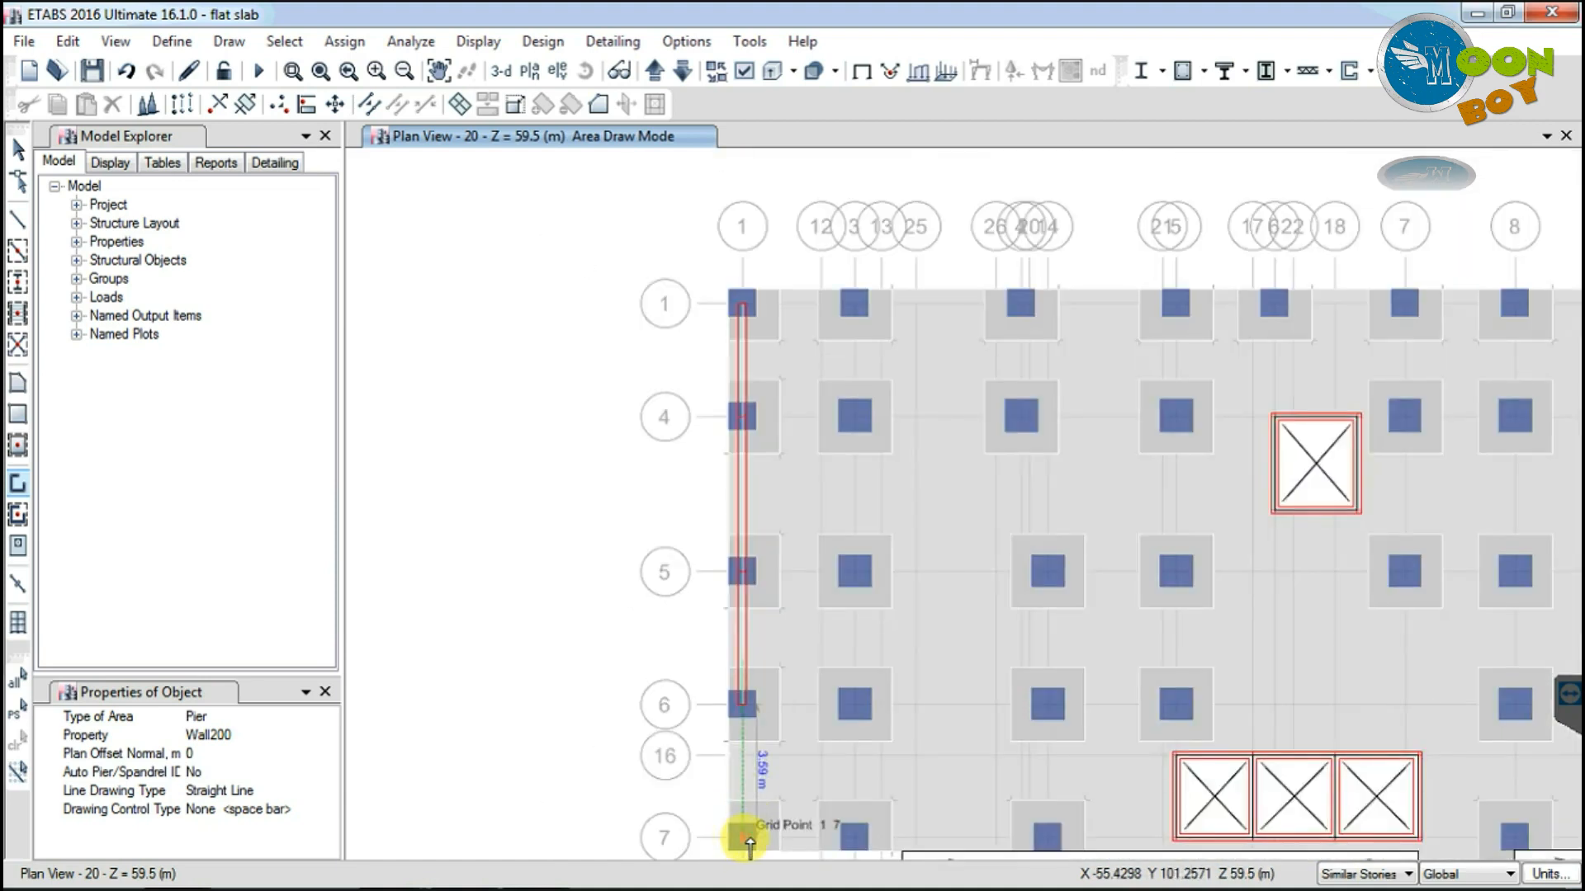
{"action": "left_click", "coordinate": [742, 837]}
Step: Try to draw Wall200 pier walls along grid row 7 to the lift core and along row 1 to column grid 7
{"action": "left_click", "coordinate": [852, 838]}
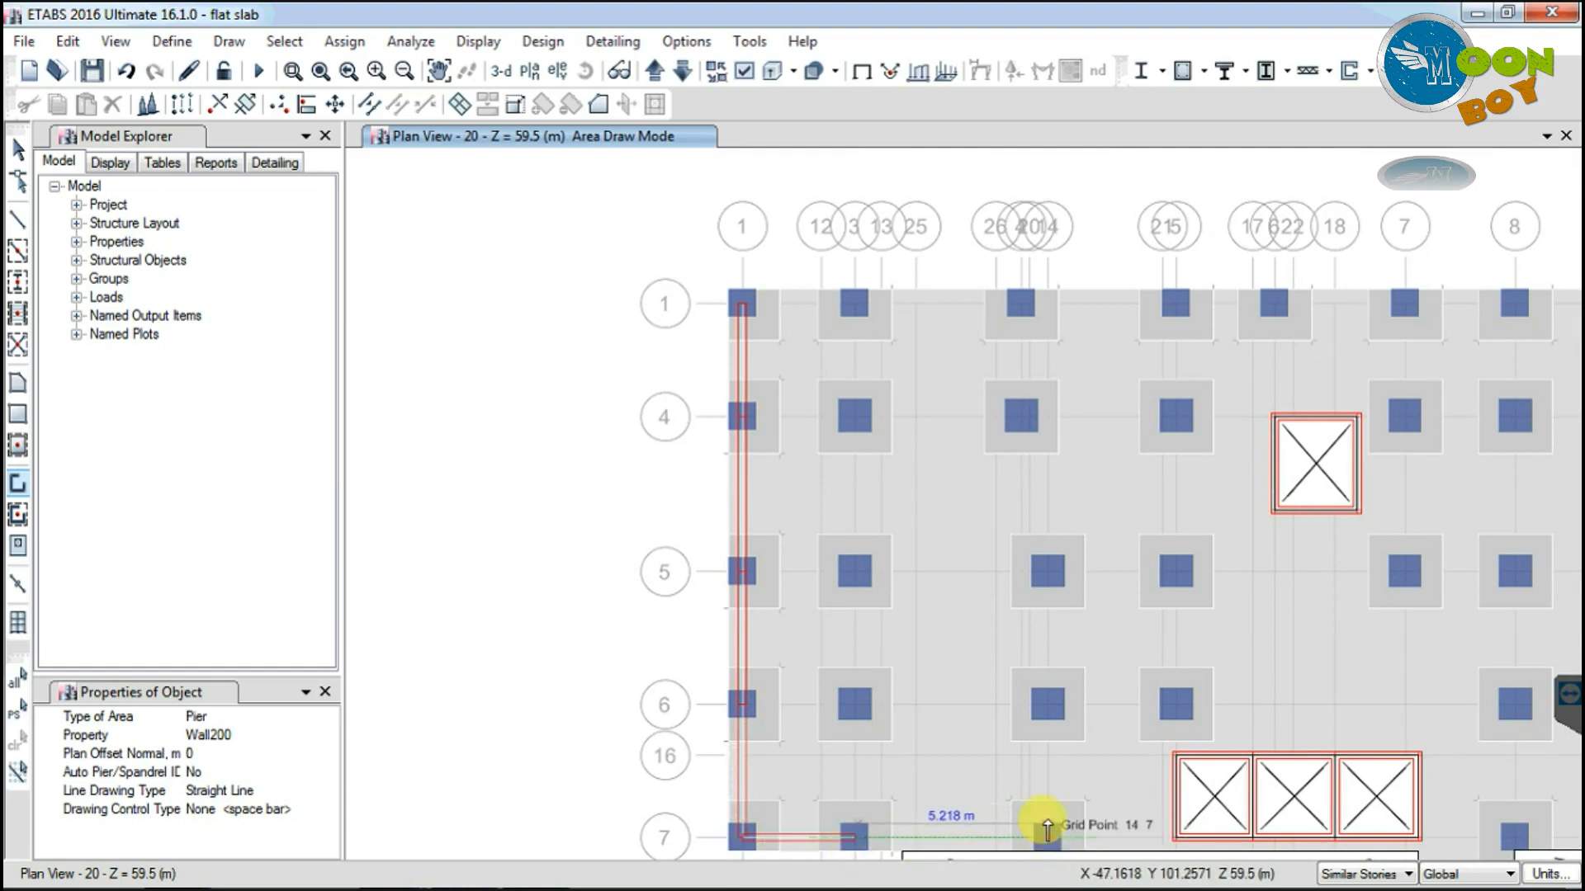
{"action": "left_click", "coordinate": [1048, 838]}
{"action": "left_click", "coordinate": [1177, 838]}
{"action": "left_click", "coordinate": [742, 303]}
{"action": "left_click", "coordinate": [855, 304]}
{"action": "left_click", "coordinate": [1021, 304]}
{"action": "left_click", "coordinate": [1175, 304]}
{"action": "left_click", "coordinate": [1274, 304]}
{"action": "left_click", "coordinate": [1404, 304]}
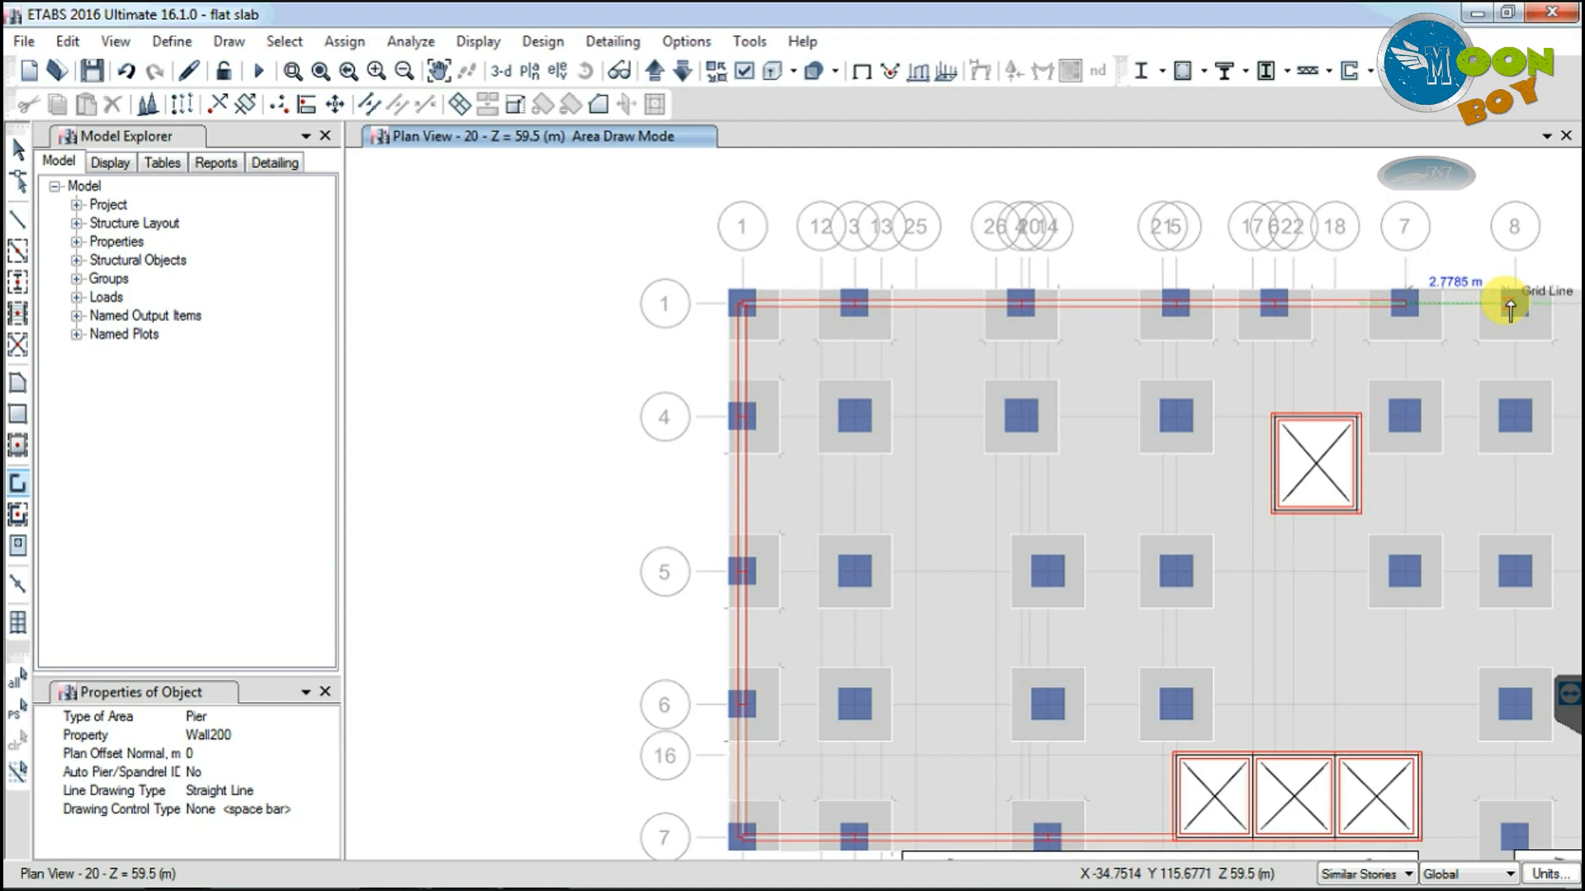
Step: Undo all the Wall200 walls drawn along the slab edges
{"action": "key", "text": "ctrl+z"}
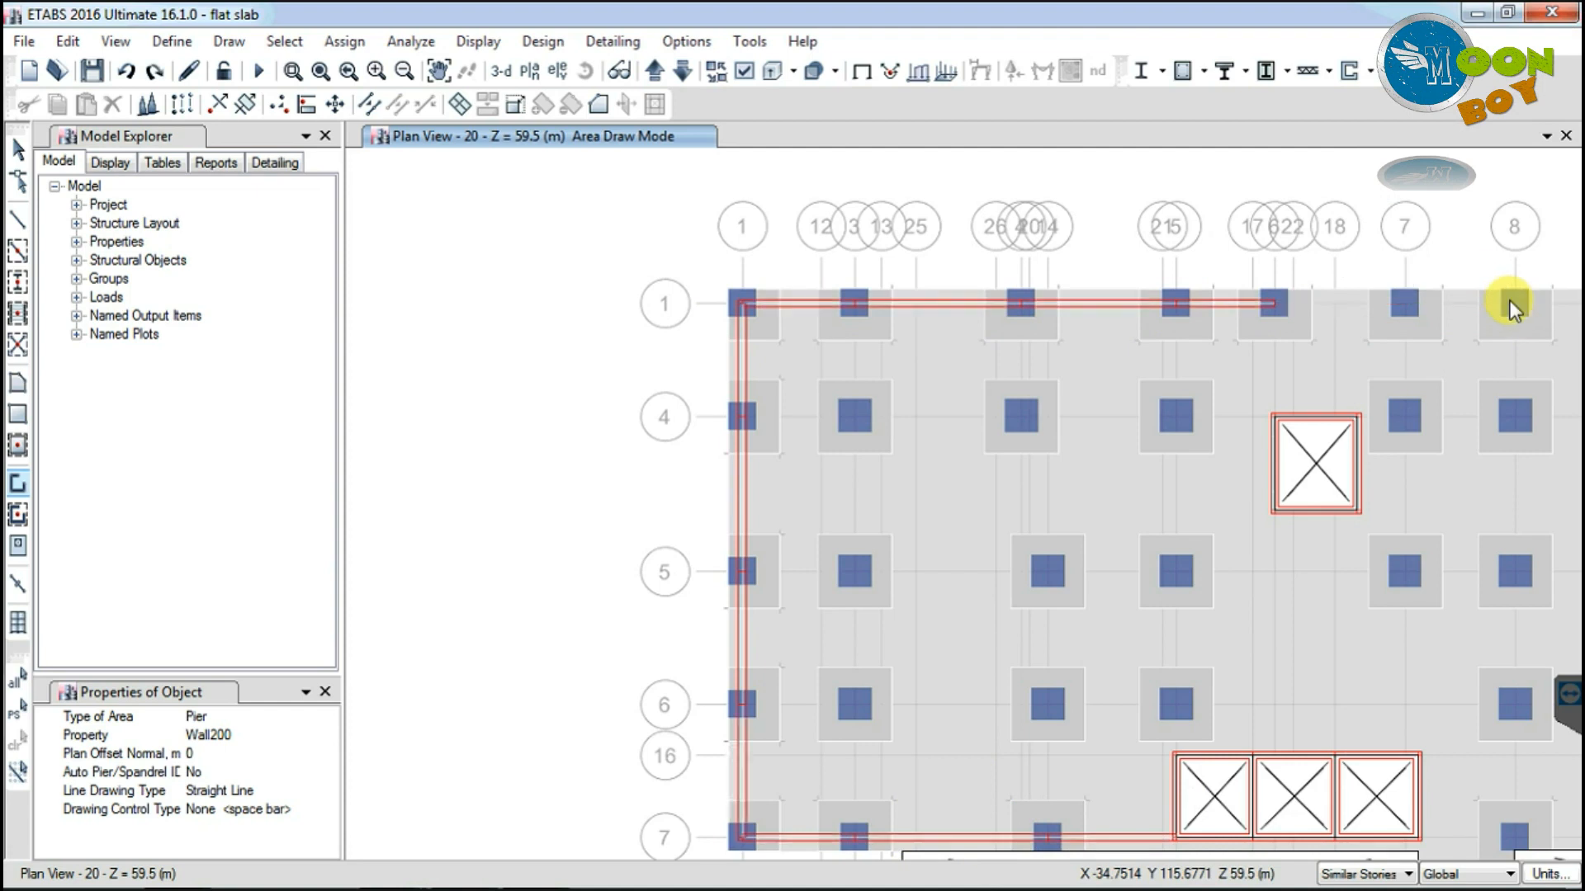
{"action": "key", "text": "ctrl+z"}
{"action": "key", "text": "ctrl+z"}
{"action": "key", "text": "ctrl+z"}
{"action": "key", "text": "ctrl+z"}
{"action": "key", "text": "ctrl+z"}
{"action": "key", "text": "ctrl+z"}
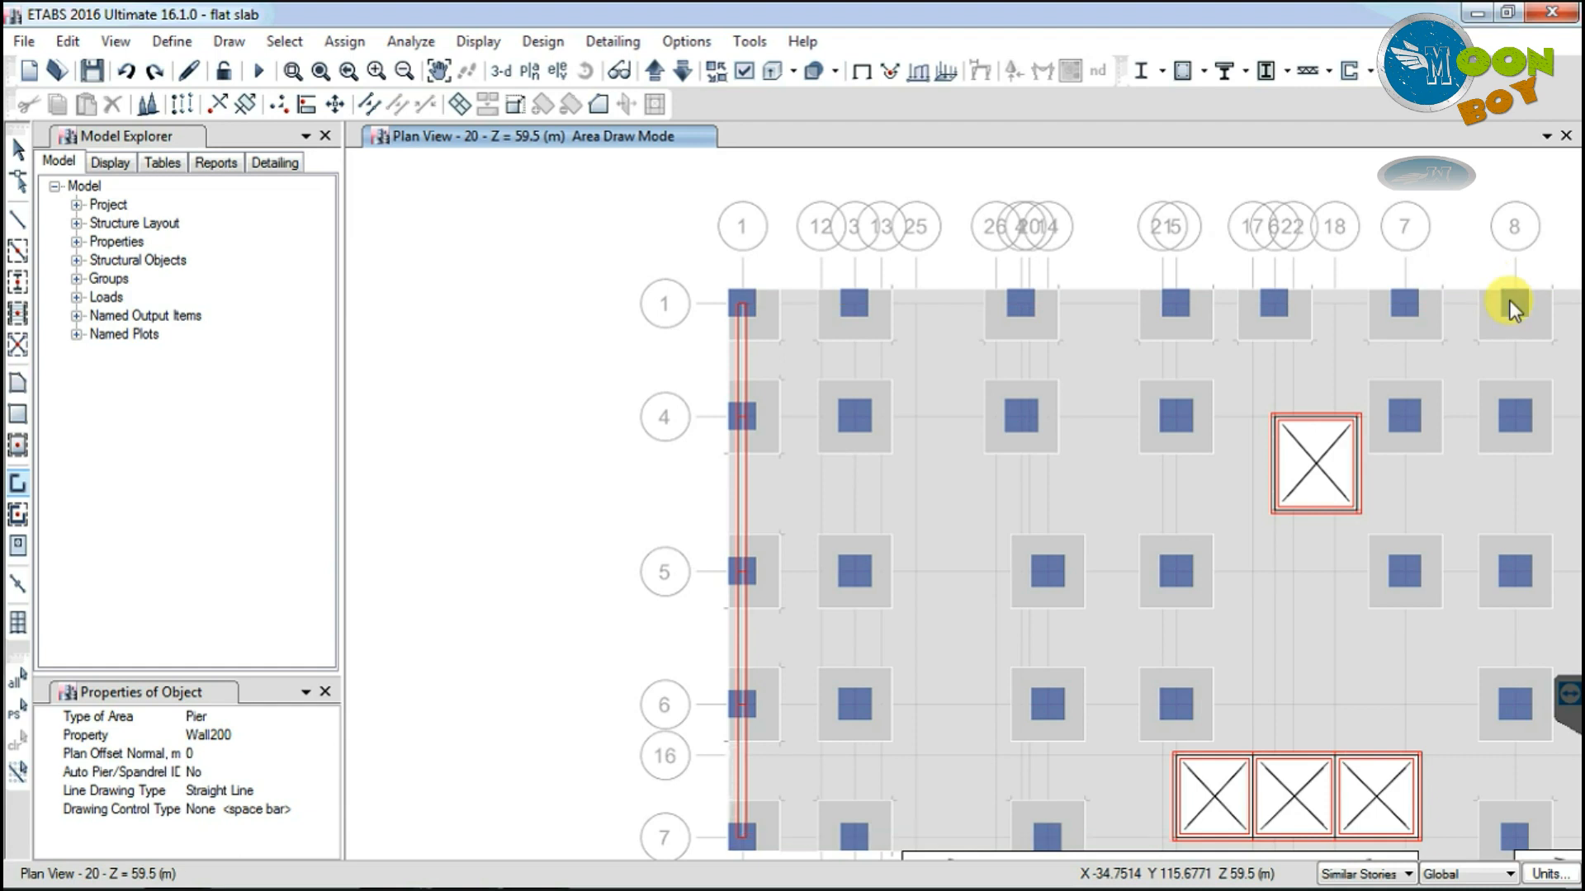
{"action": "key", "text": "ctrl+z"}
{"action": "key", "text": "y"}
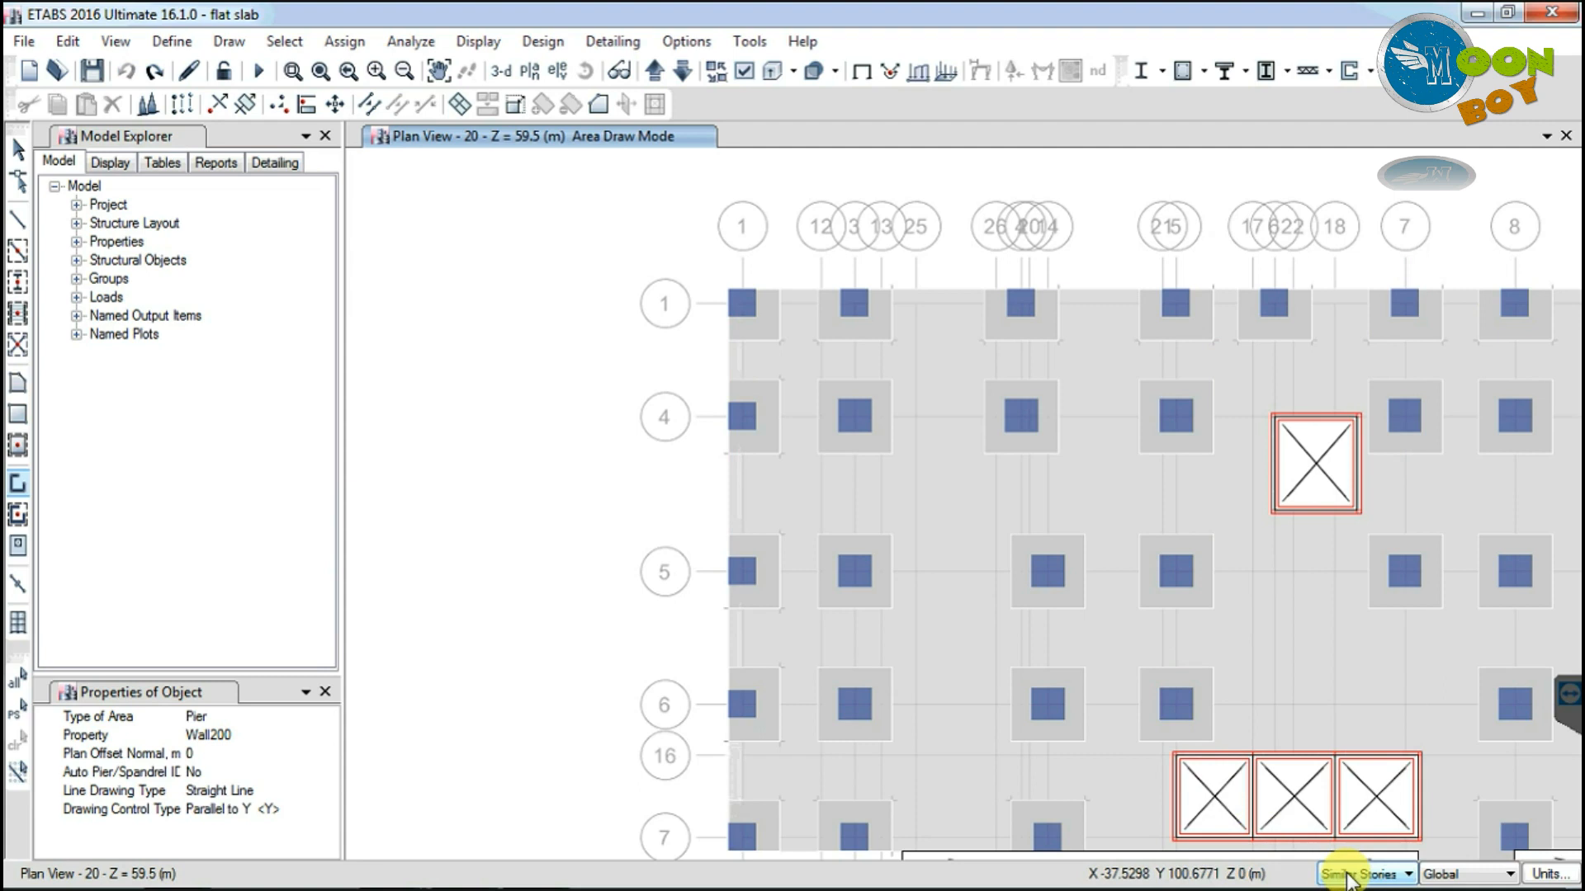
Step: Set drawing to apply to All Stories and display the plan view of story 20 around its upper edge
{"action": "left_click", "coordinate": [1348, 875]}
{"action": "left_click", "coordinate": [1354, 813]}
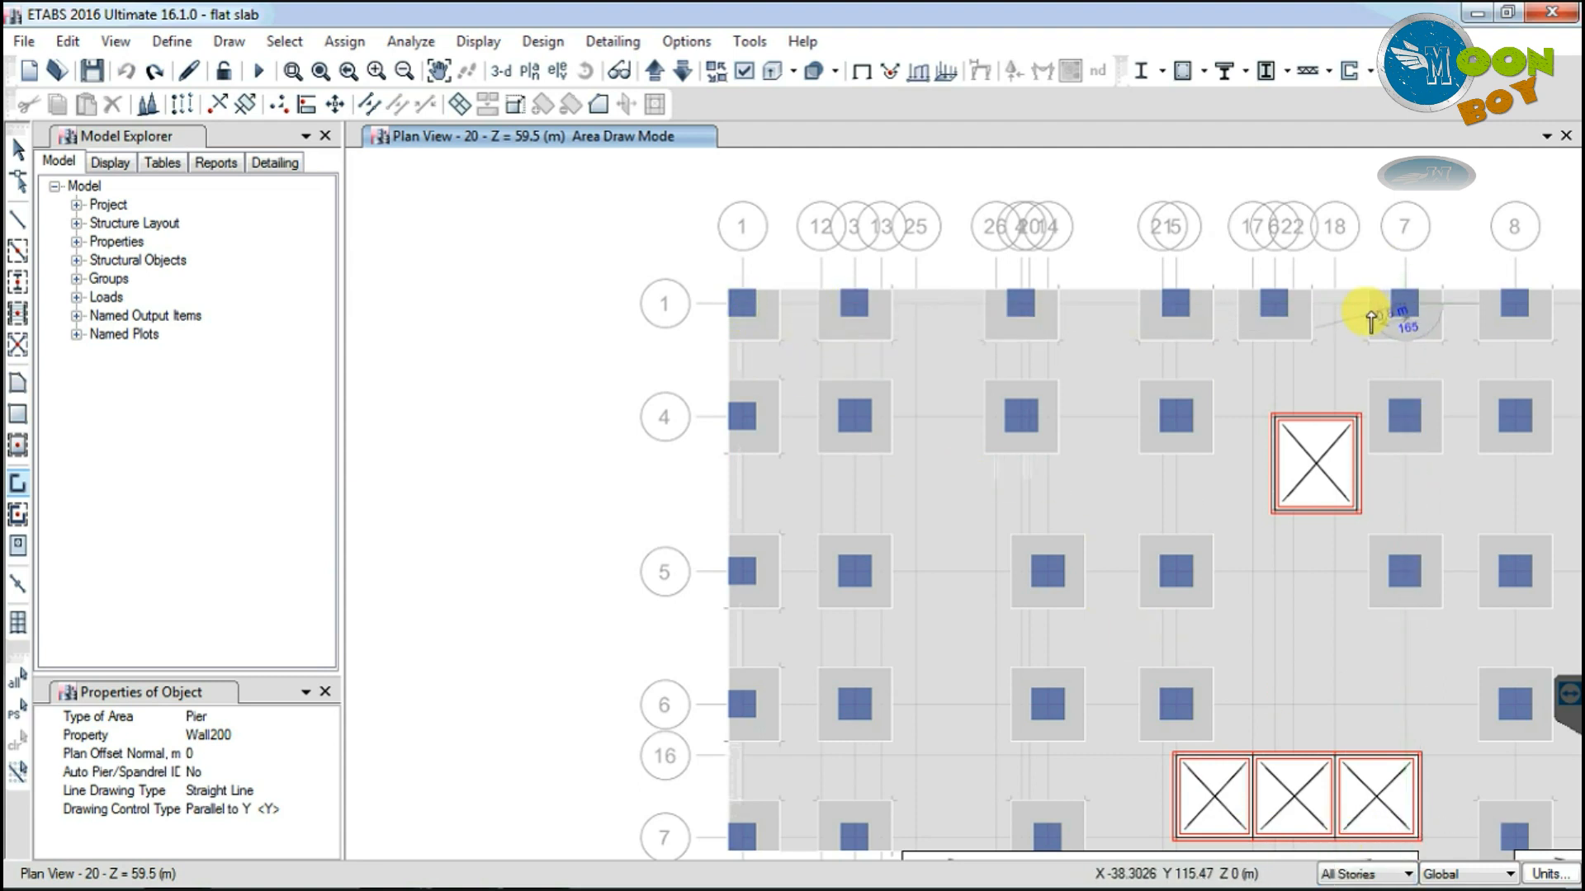
{"action": "key", "text": "Escape"}
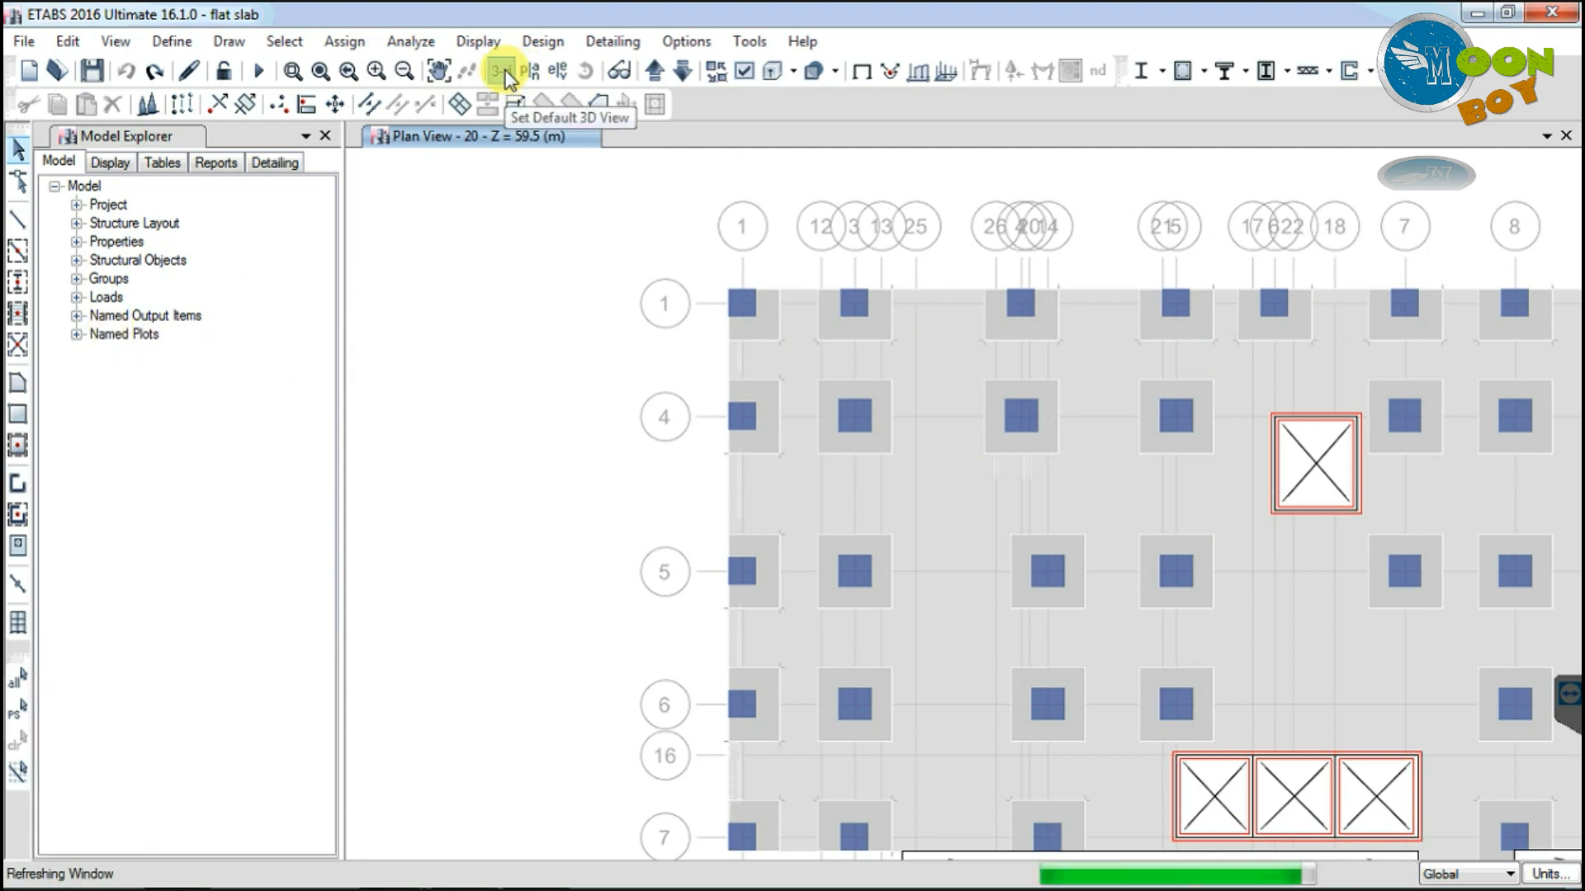
{"action": "left_click", "coordinate": [529, 71]}
{"action": "left_click", "coordinate": [875, 700]}
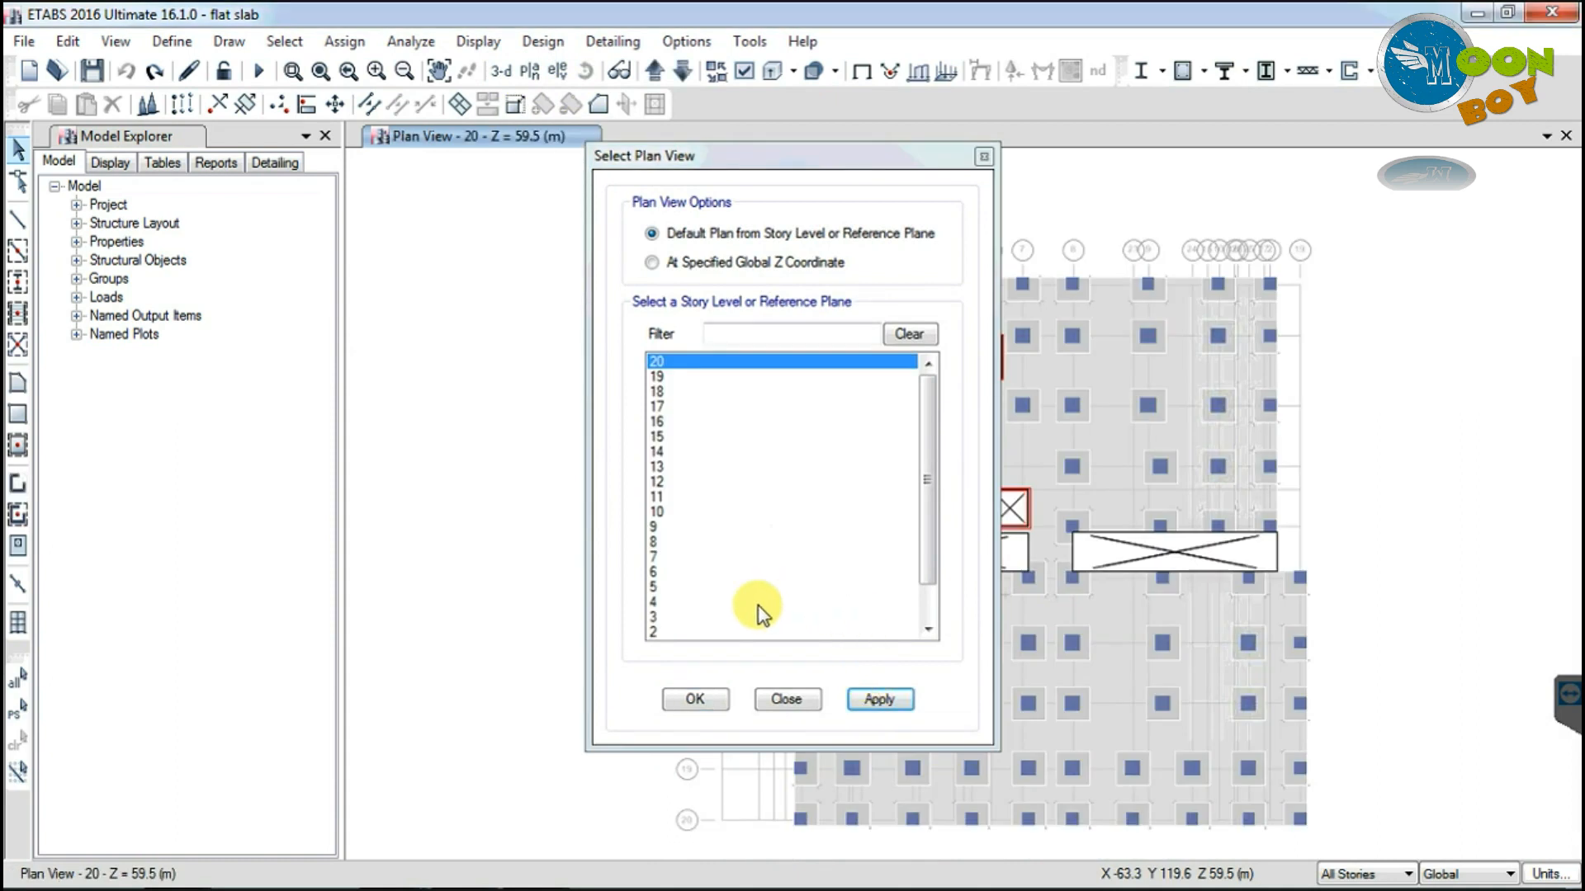
{"action": "left_click", "coordinate": [695, 700]}
{"action": "left_click", "coordinate": [292, 71]}
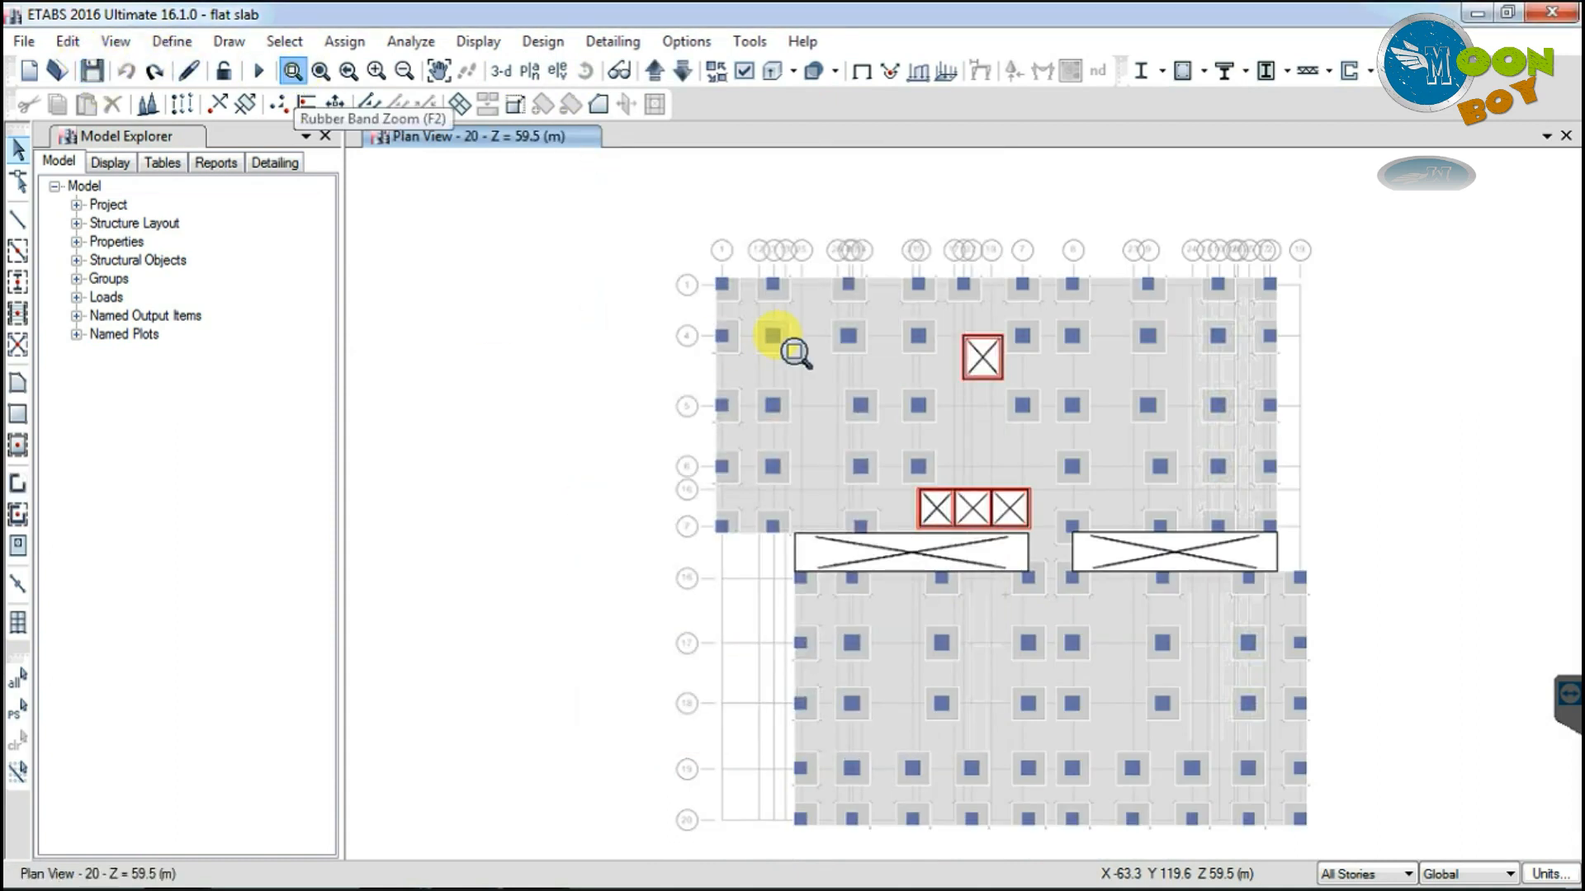
{"action": "left_click_drag", "start_coordinate": [681, 223], "coordinate": [1296, 335]}
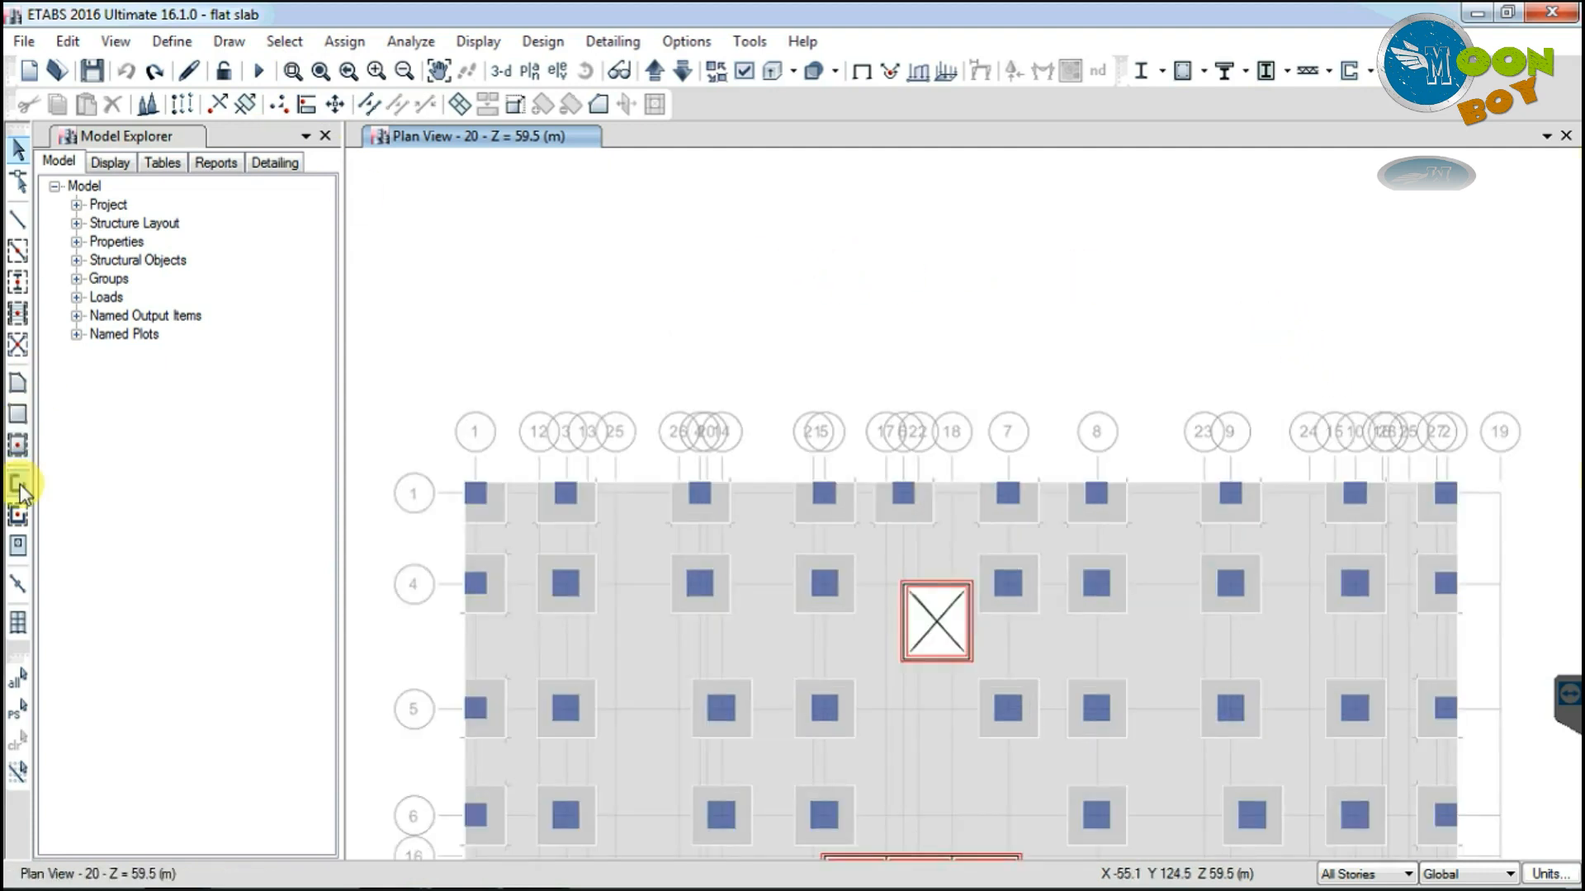
Step: Draw Wall230 pier walls between all columns of grid row 1, from column grid 1 to column grid 2
{"action": "left_click", "coordinate": [19, 486]}
{"action": "left_click", "coordinate": [328, 735]}
{"action": "left_click", "coordinate": [339, 737]}
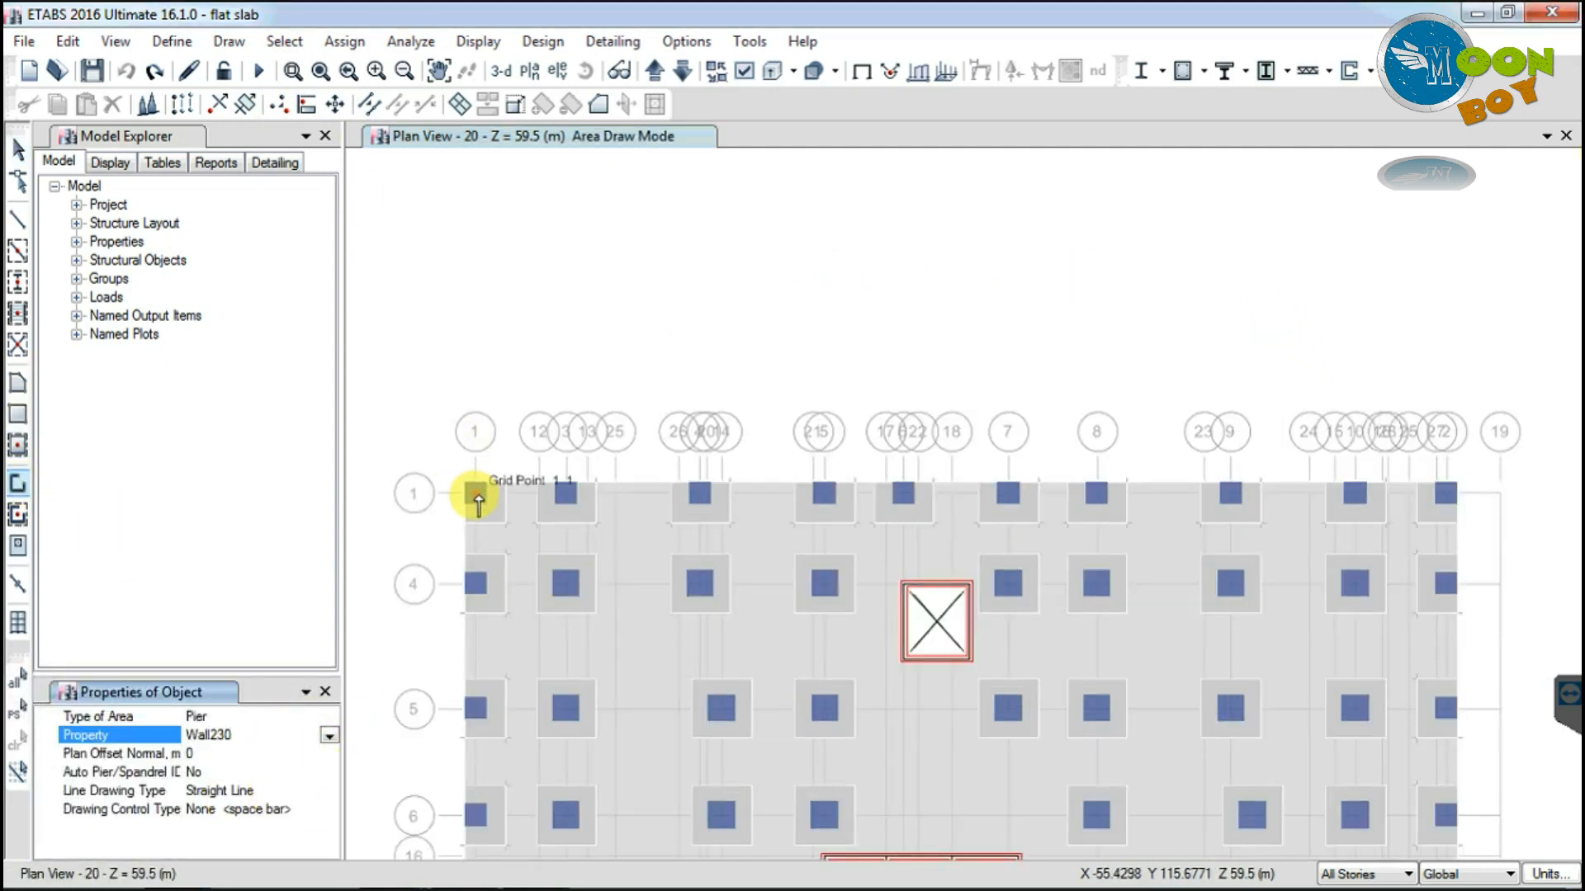
{"action": "left_click", "coordinate": [476, 493]}
{"action": "left_click", "coordinate": [565, 493]}
{"action": "left_click", "coordinate": [699, 494]}
{"action": "left_click", "coordinate": [824, 494]}
{"action": "left_click", "coordinate": [903, 494]}
{"action": "left_click", "coordinate": [1007, 494]}
{"action": "left_click", "coordinate": [1096, 494]}
{"action": "left_click", "coordinate": [1230, 494]}
{"action": "left_click", "coordinate": [1354, 494]}
{"action": "left_click", "coordinate": [1445, 493]}
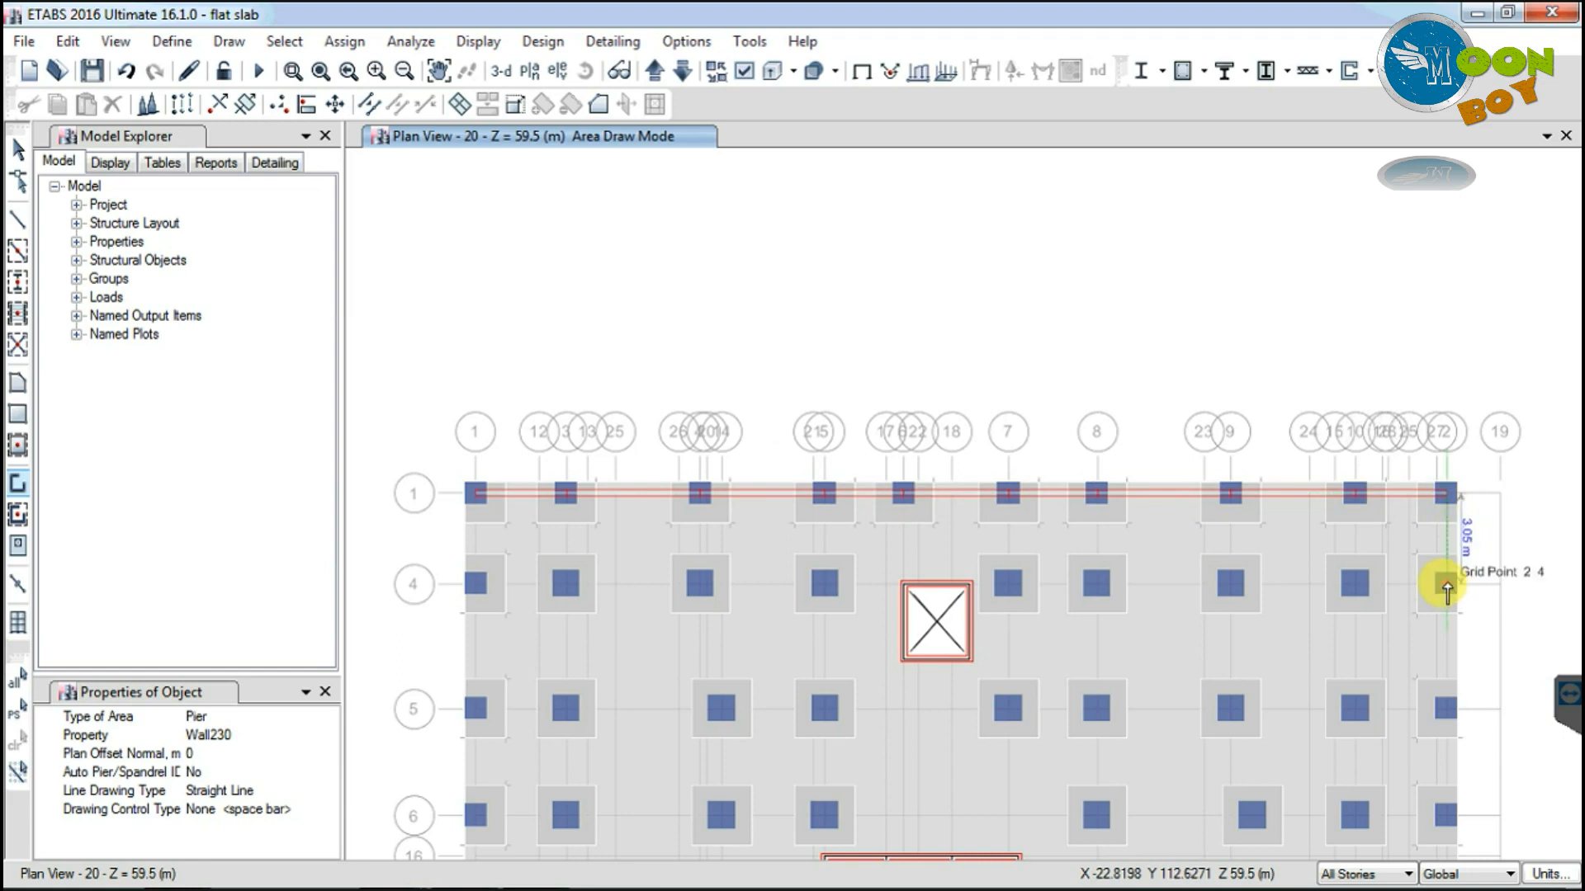
Step: Continue the Wall230 walls down the right edge to grid row 7 and back along that row to column grid 8
{"action": "left_click", "coordinate": [1446, 584]}
{"action": "left_click", "coordinate": [1446, 709]}
{"action": "left_click", "coordinate": [1446, 816]}
{"action": "scroll", "coordinate": [1281, 592], "scroll_direction": "down", "scroll_amount": 6}
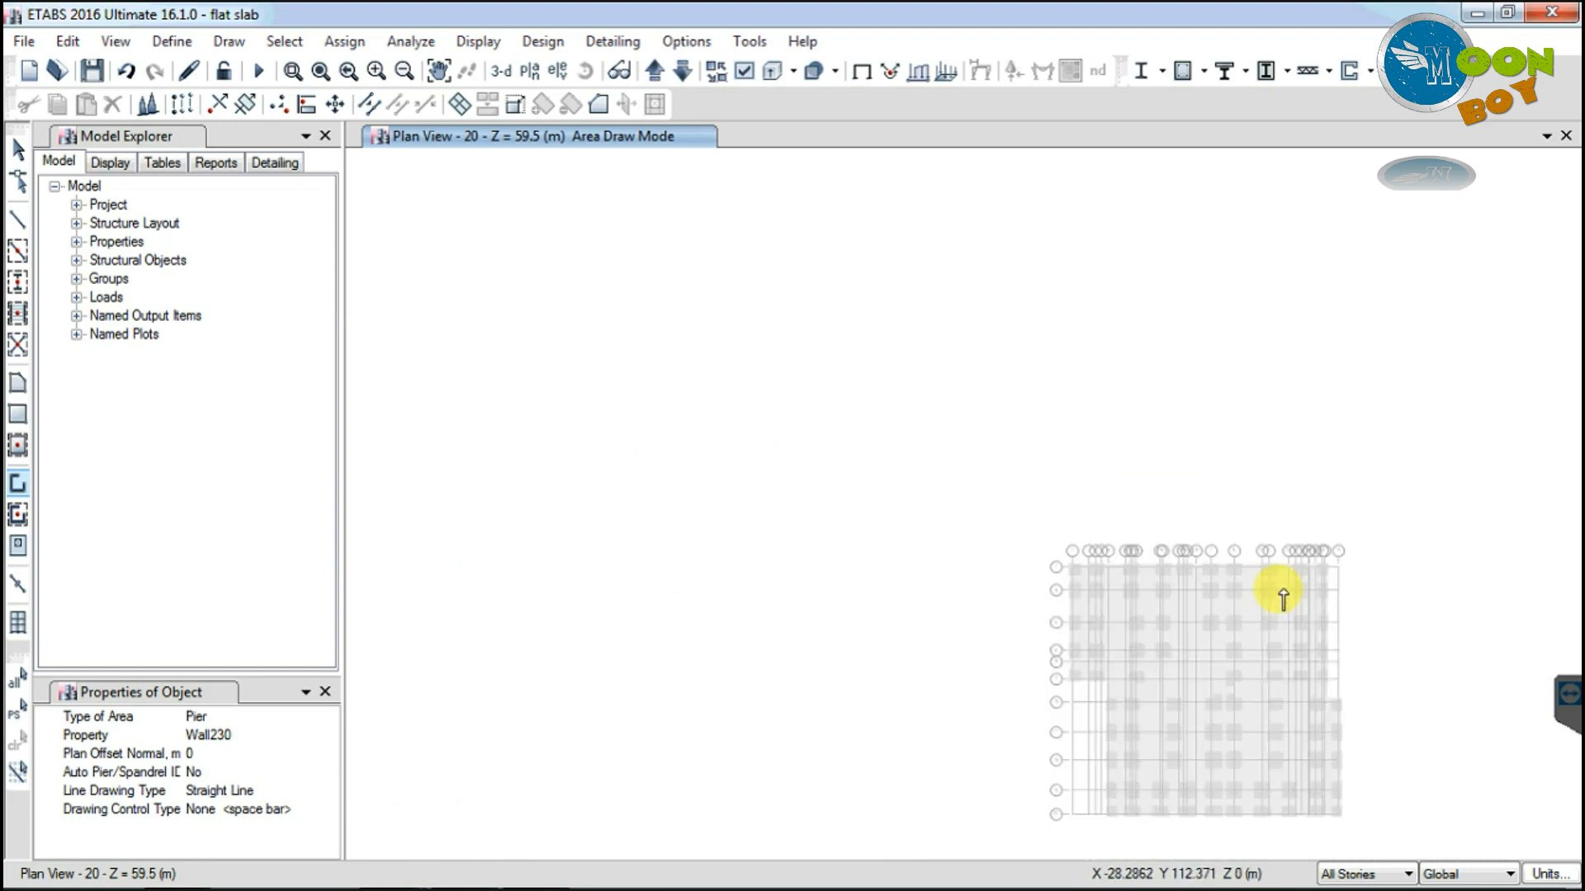
{"action": "scroll", "coordinate": [1327, 743], "scroll_direction": "up", "scroll_amount": 6}
{"action": "left_click", "coordinate": [1189, 449]}
{"action": "left_click", "coordinate": [1082, 446]}
{"action": "left_click", "coordinate": [928, 447]}
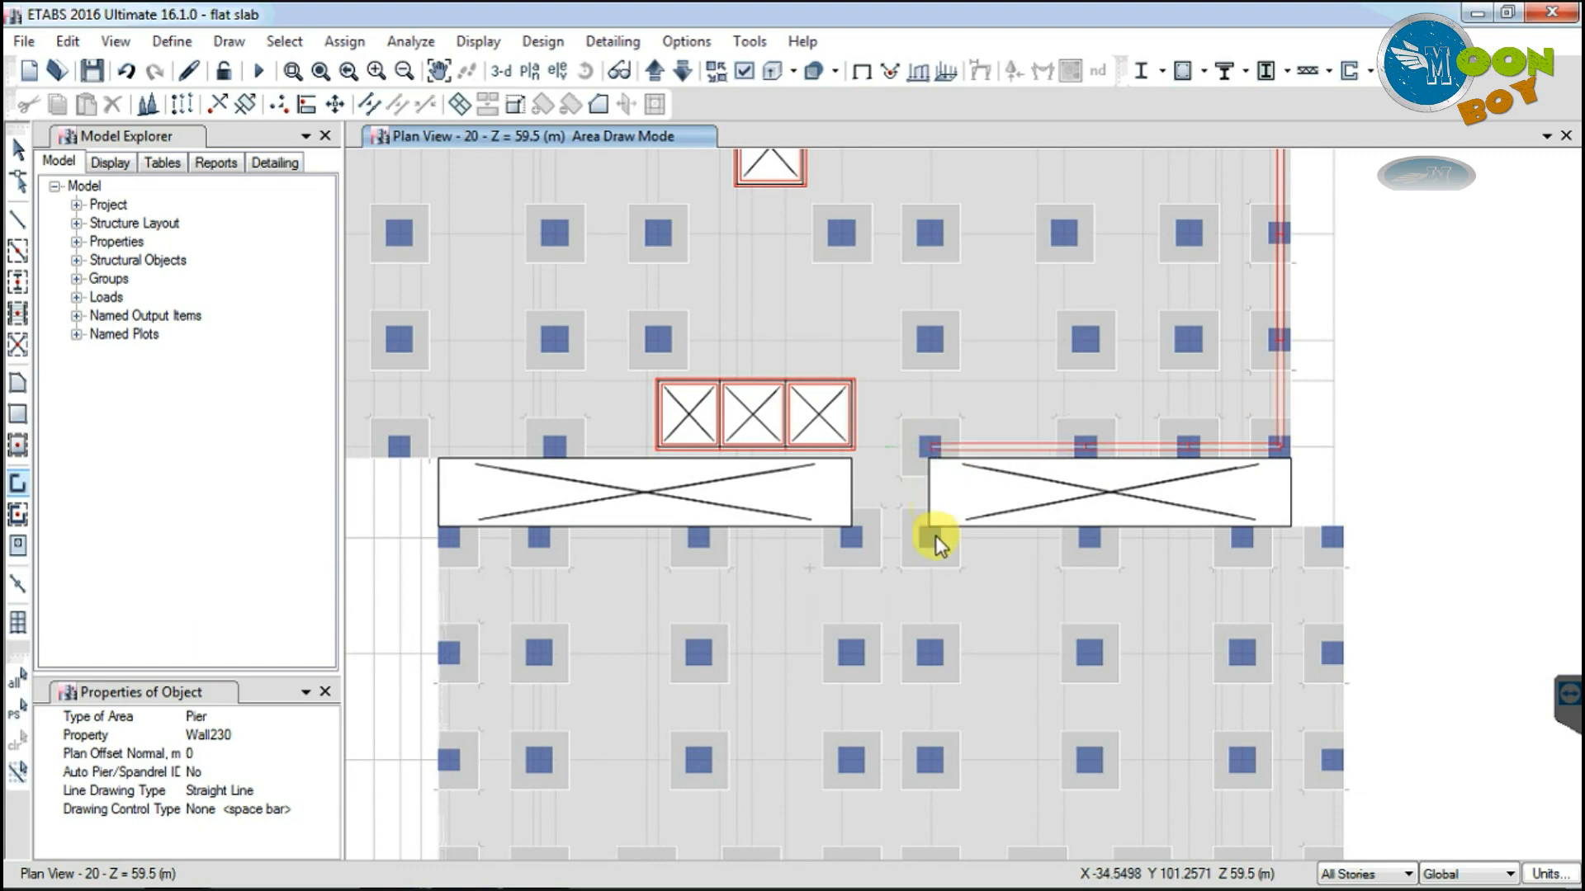
Step: Continue the Wall230 walls past the right opening to grid row 16 and along that row to column grid 19
{"action": "left_click", "coordinate": [930, 538]}
{"action": "left_click", "coordinate": [1089, 538]}
{"action": "left_click", "coordinate": [1242, 538]}
{"action": "double_click", "coordinate": [1330, 538]}
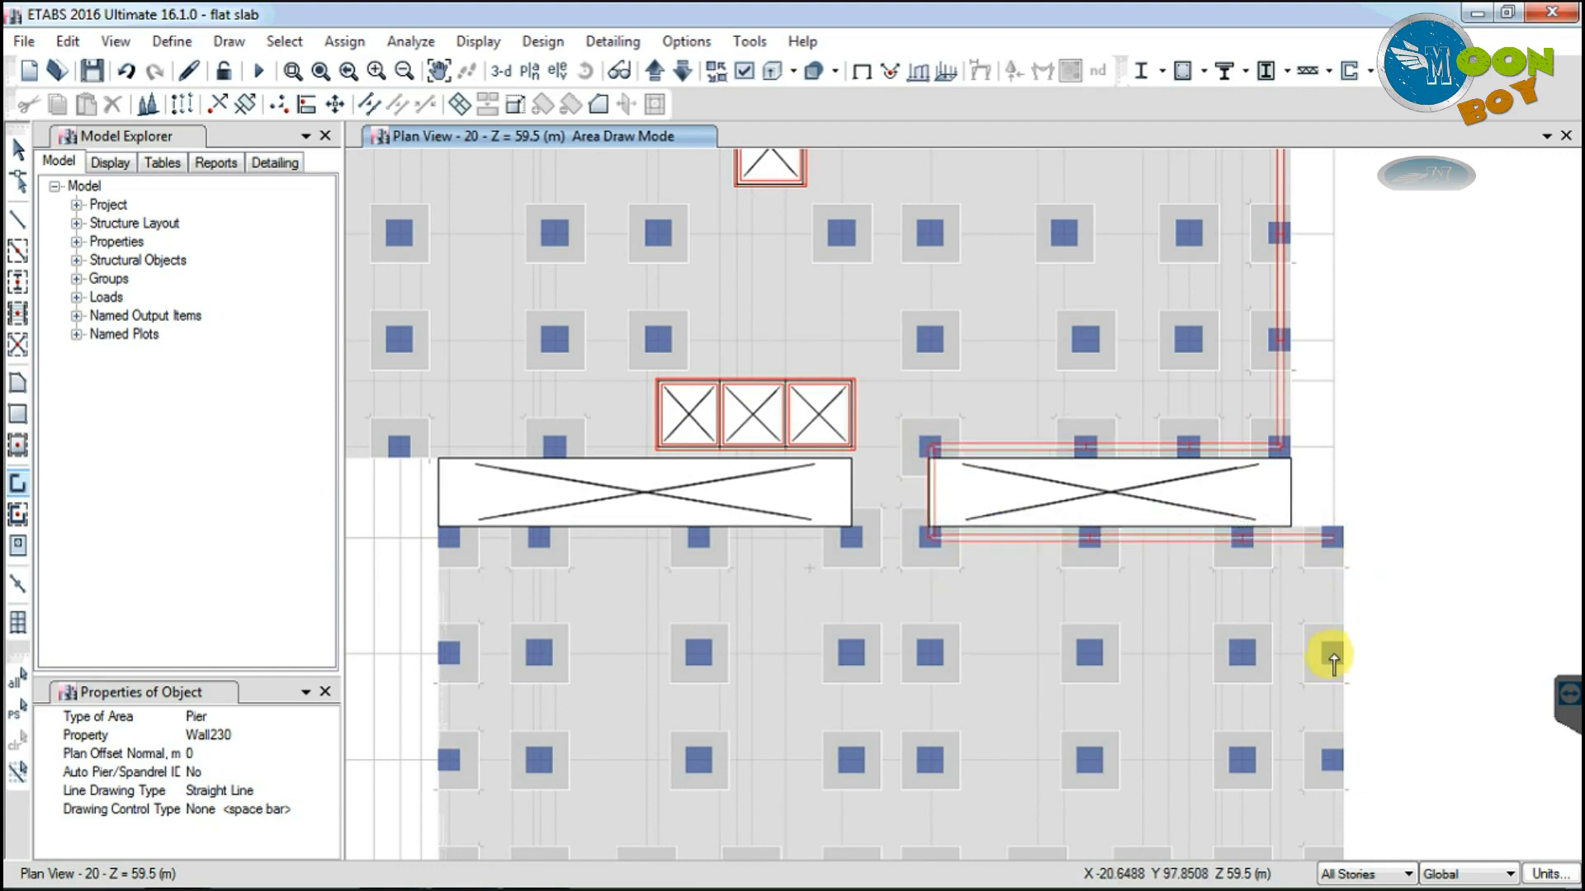
Step: Continue the Wall230 walls down column grid 19, from grid row 16 to the corner at row 20
{"action": "left_click", "coordinate": [1331, 759]}
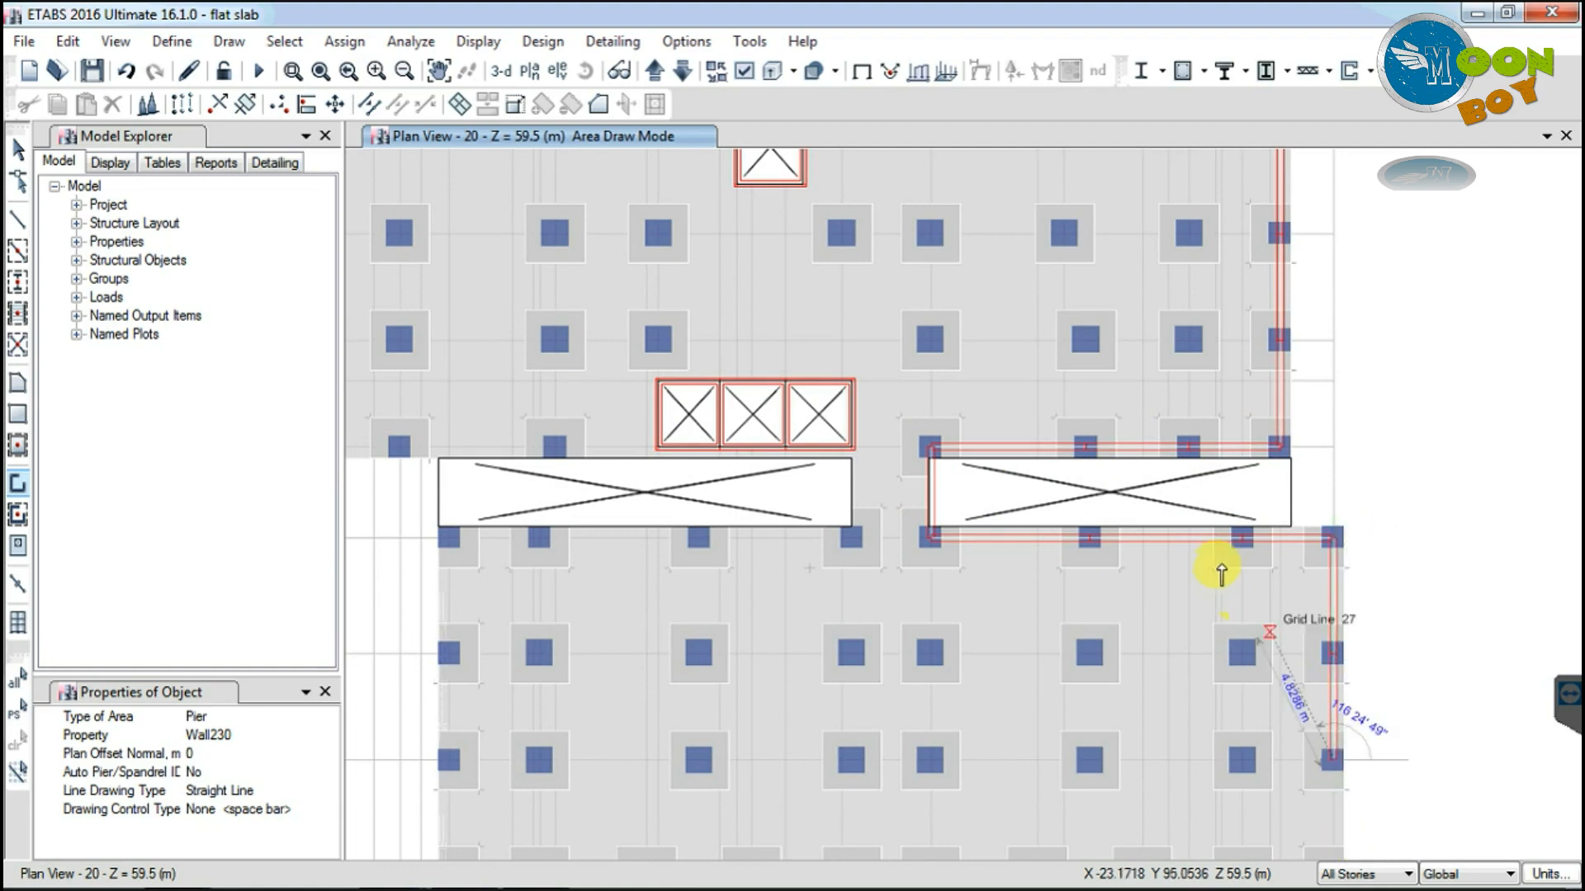
{"action": "scroll", "coordinate": [1221, 573], "scroll_direction": "down", "scroll_amount": 3}
{"action": "scroll", "coordinate": [1244, 690], "scroll_direction": "up", "scroll_amount": 4}
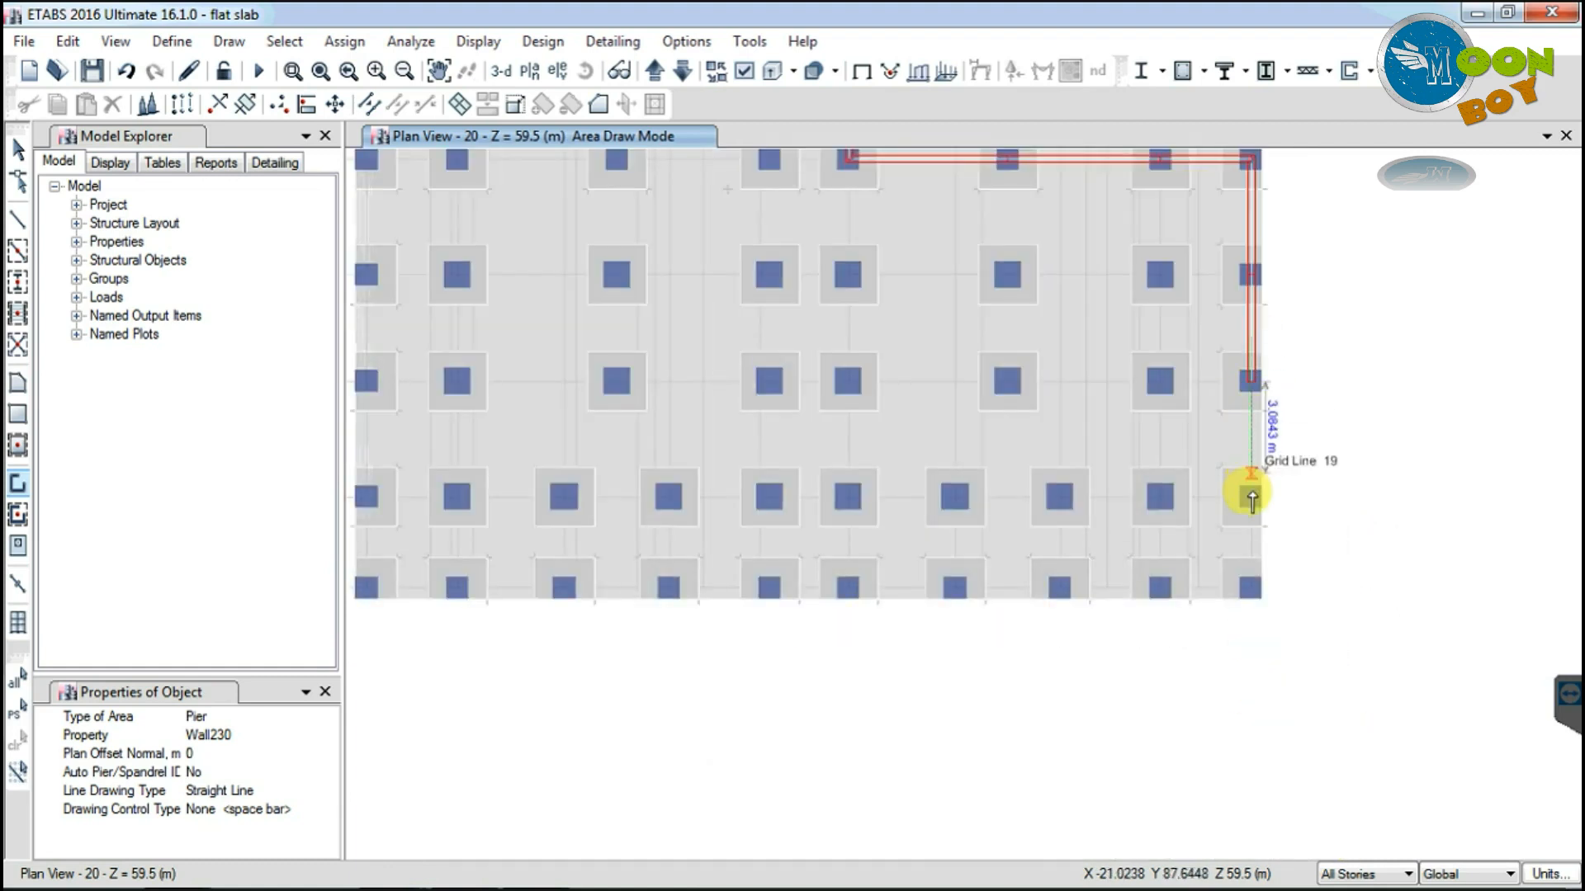
{"action": "left_click", "coordinate": [1250, 588]}
Step: Draw Wall230 walls from column to column along grid row 20, from column grid 19 to the slab's lower-left corner
{"action": "double_click", "coordinate": [1159, 587]}
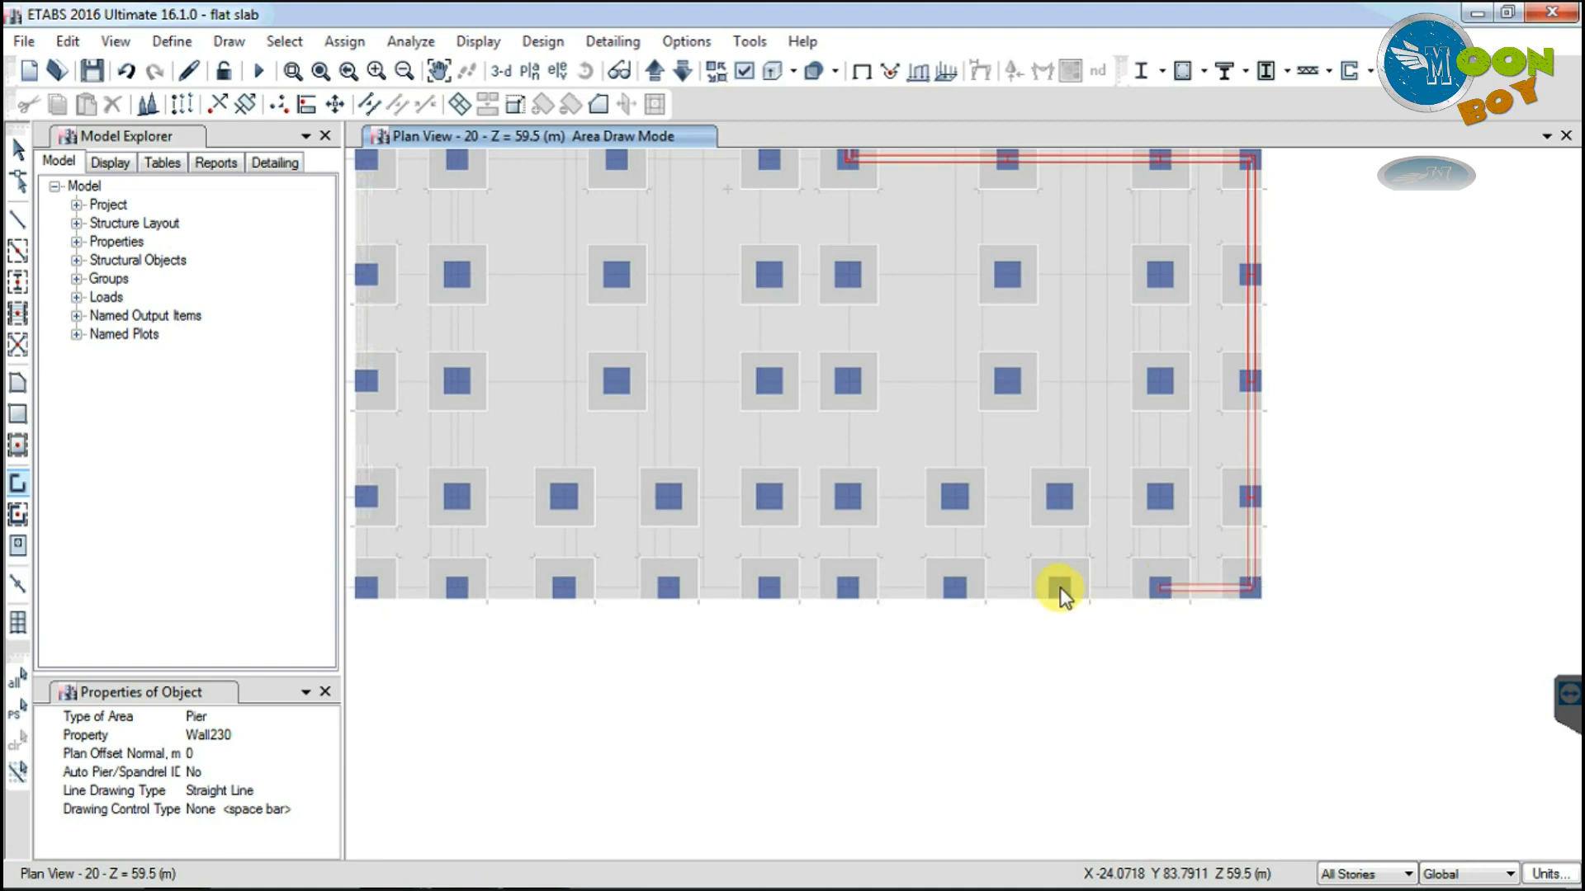
{"action": "left_click", "coordinate": [1059, 587]}
{"action": "left_click", "coordinate": [955, 587]}
{"action": "left_click", "coordinate": [848, 588]}
{"action": "left_click", "coordinate": [769, 588]}
{"action": "double_click", "coordinate": [668, 588]}
{"action": "left_click", "coordinate": [565, 588]}
{"action": "left_click", "coordinate": [456, 588]}
{"action": "scroll", "coordinate": [867, 598], "scroll_direction": "down", "scroll_amount": 3}
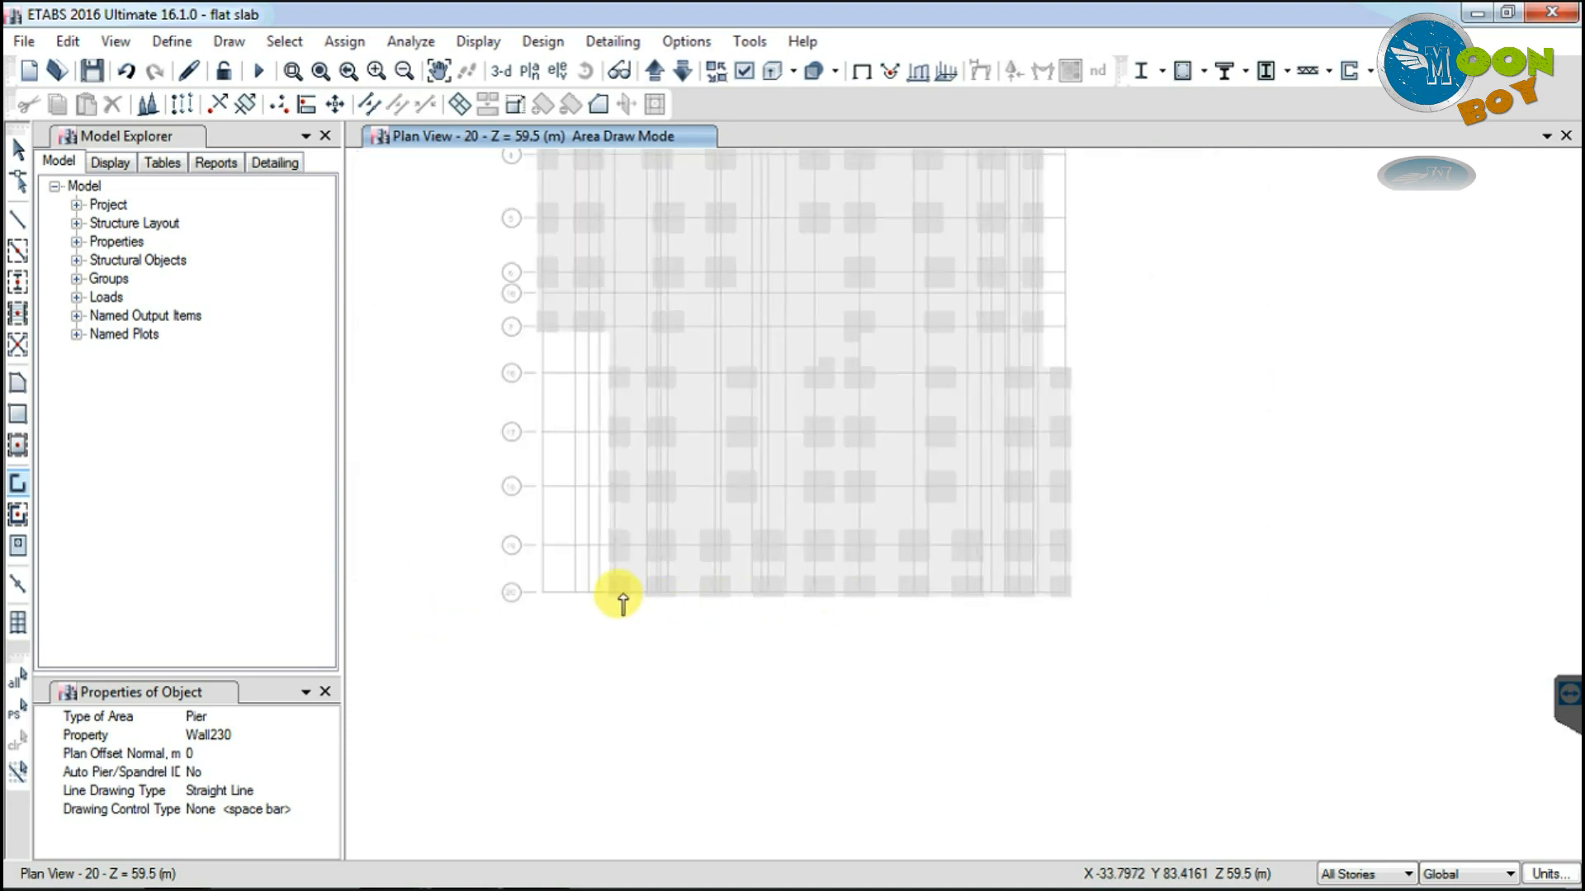
{"action": "scroll", "coordinate": [622, 598], "scroll_direction": "up", "scroll_amount": 3}
{"action": "left_click", "coordinate": [606, 589]}
Step: Continue the Wall230 walls from column to column up the slab's left edge, from grid row 20 to row 16
{"action": "left_click", "coordinate": [607, 497]}
{"action": "left_click", "coordinate": [607, 382]}
{"action": "double_click", "coordinate": [606, 276]}
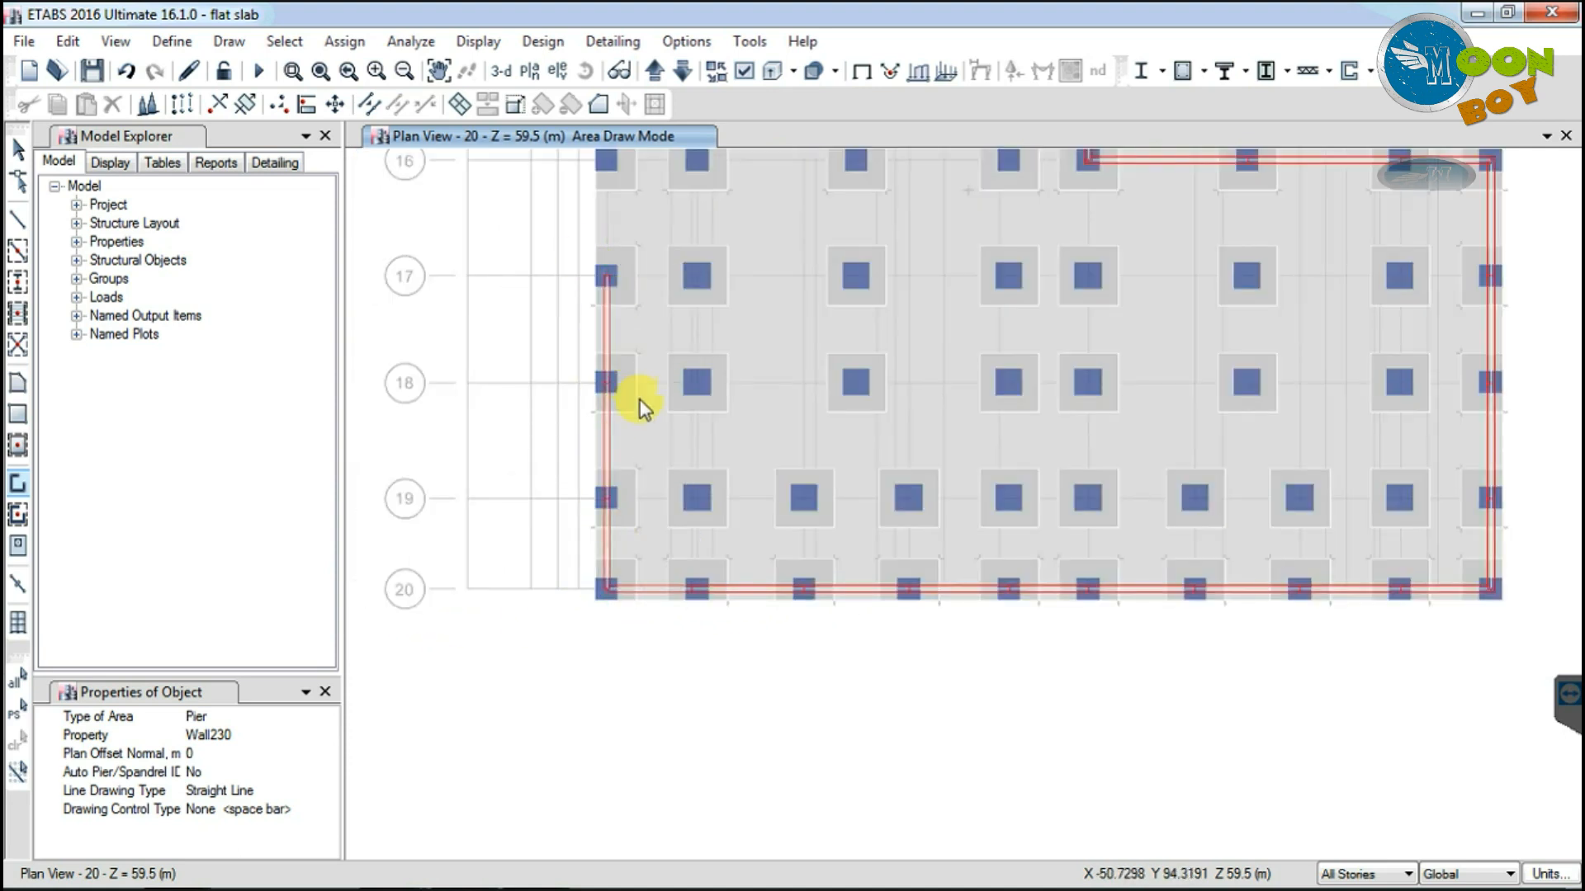
{"action": "scroll", "coordinate": [646, 416], "scroll_direction": "down", "scroll_amount": 3}
{"action": "scroll", "coordinate": [602, 195], "scroll_direction": "up", "scroll_amount": 8}
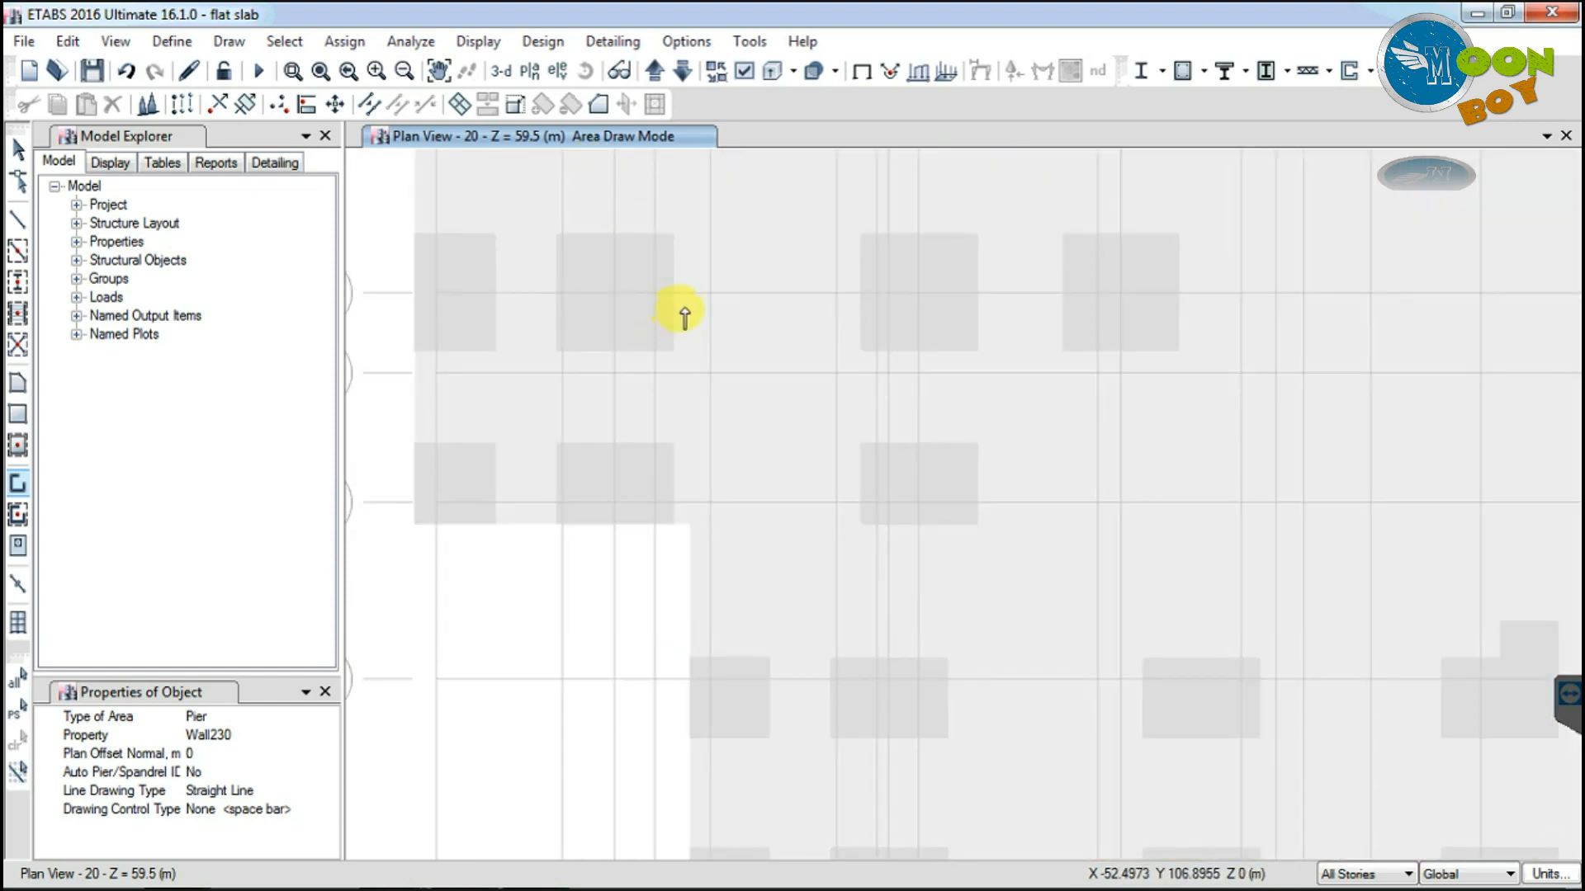
{"action": "scroll", "coordinate": [682, 352], "scroll_direction": "down", "scroll_amount": 3}
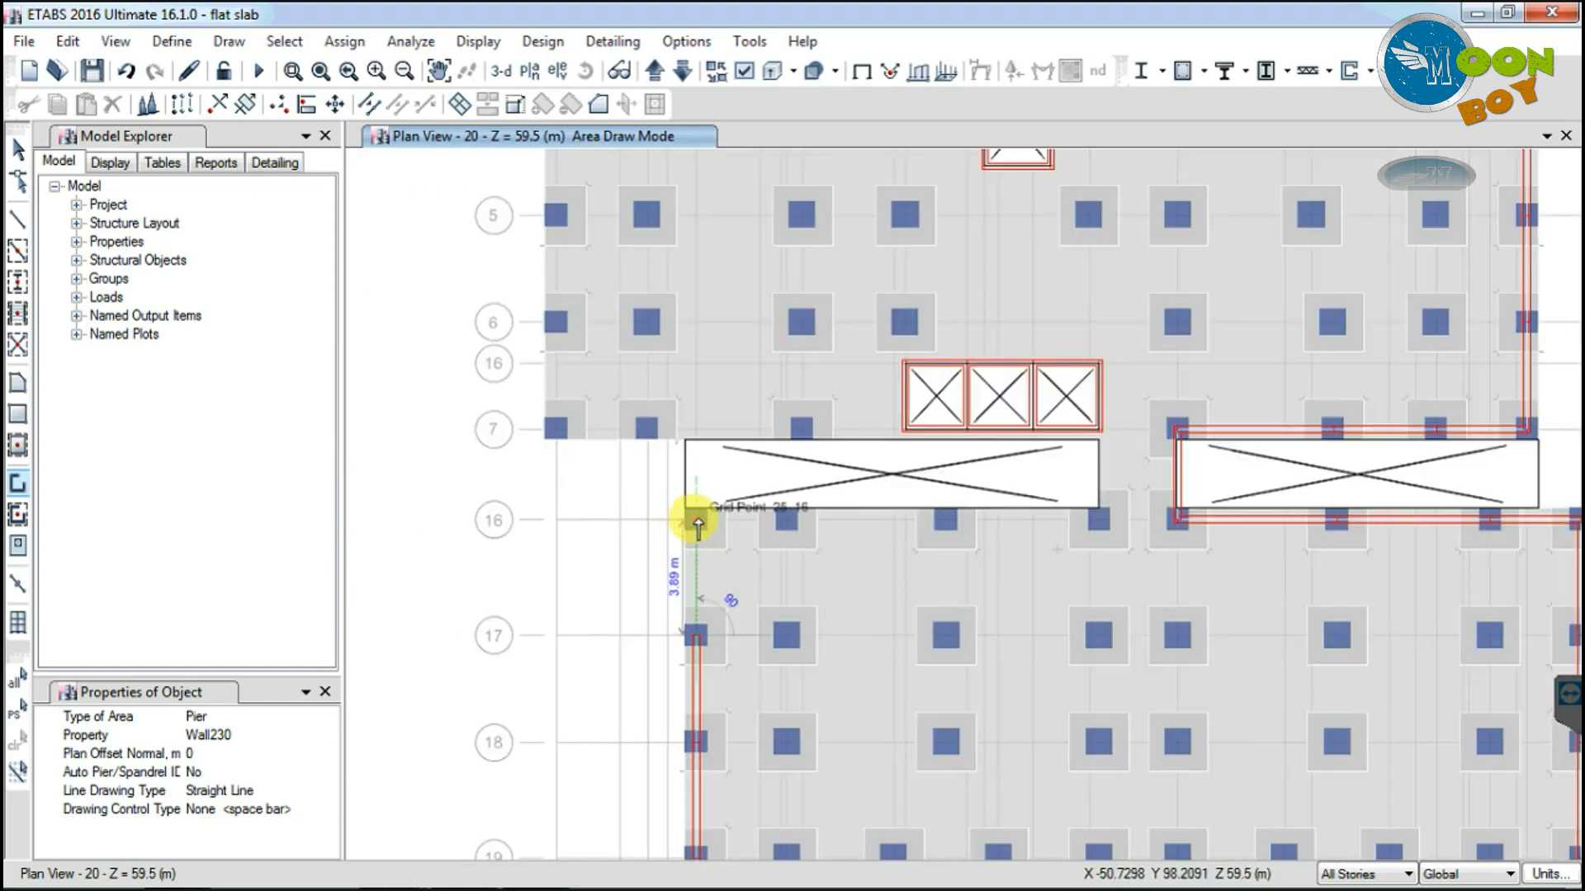
{"action": "double_click", "coordinate": [696, 520]}
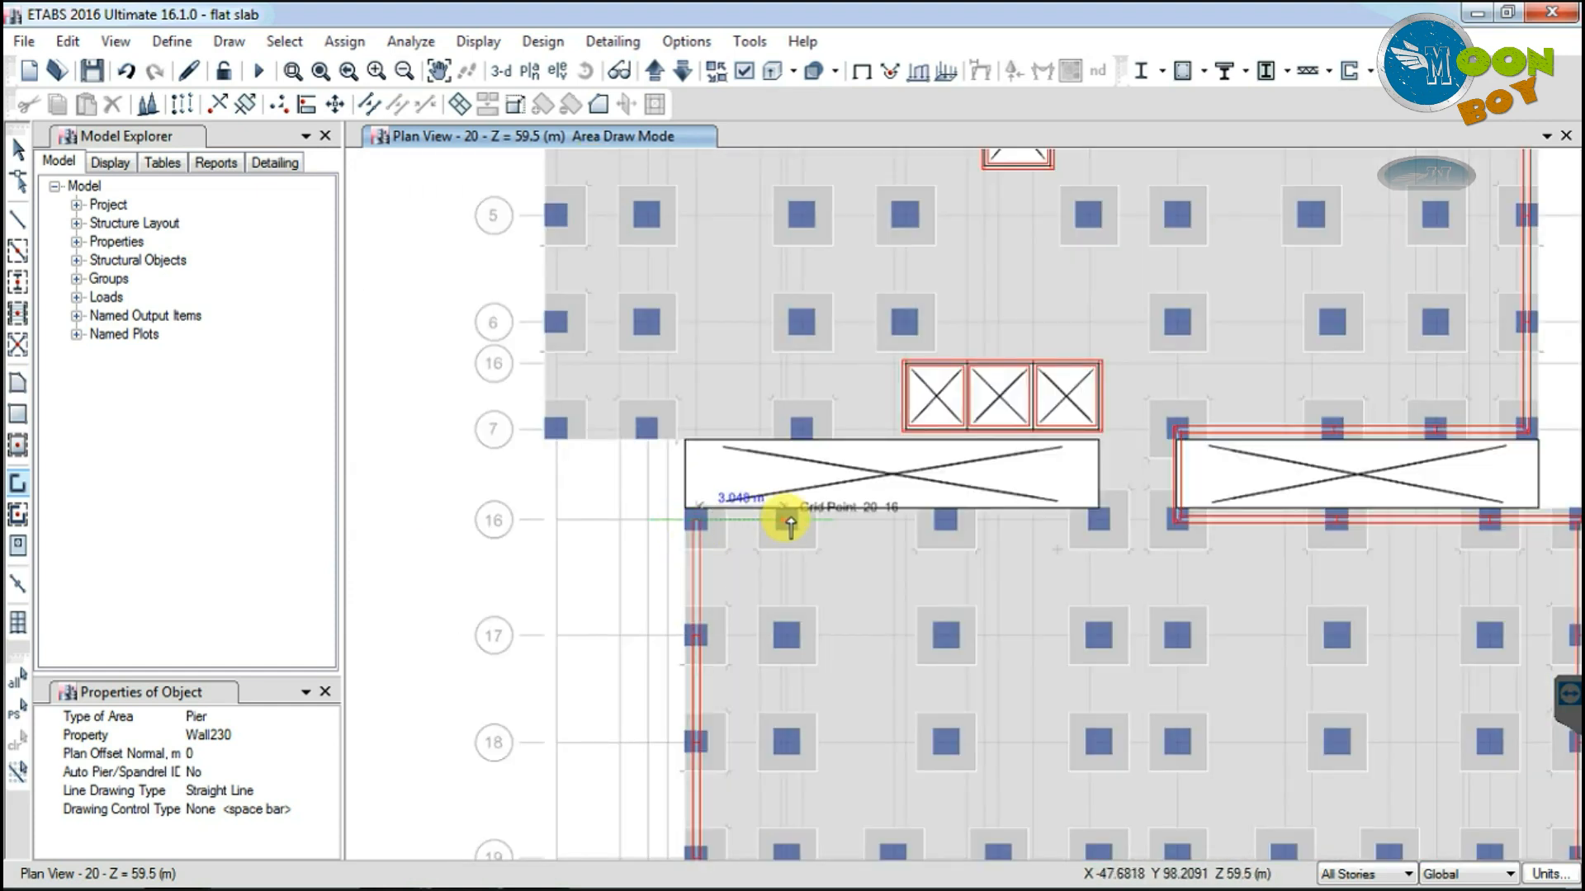
Step: Draw Wall230 walls along grid row 16 below the left opening, up its right end and back along row 7
{"action": "scroll", "coordinate": [788, 525], "scroll_direction": "up", "scroll_amount": 3}
{"action": "left_click", "coordinate": [787, 521]}
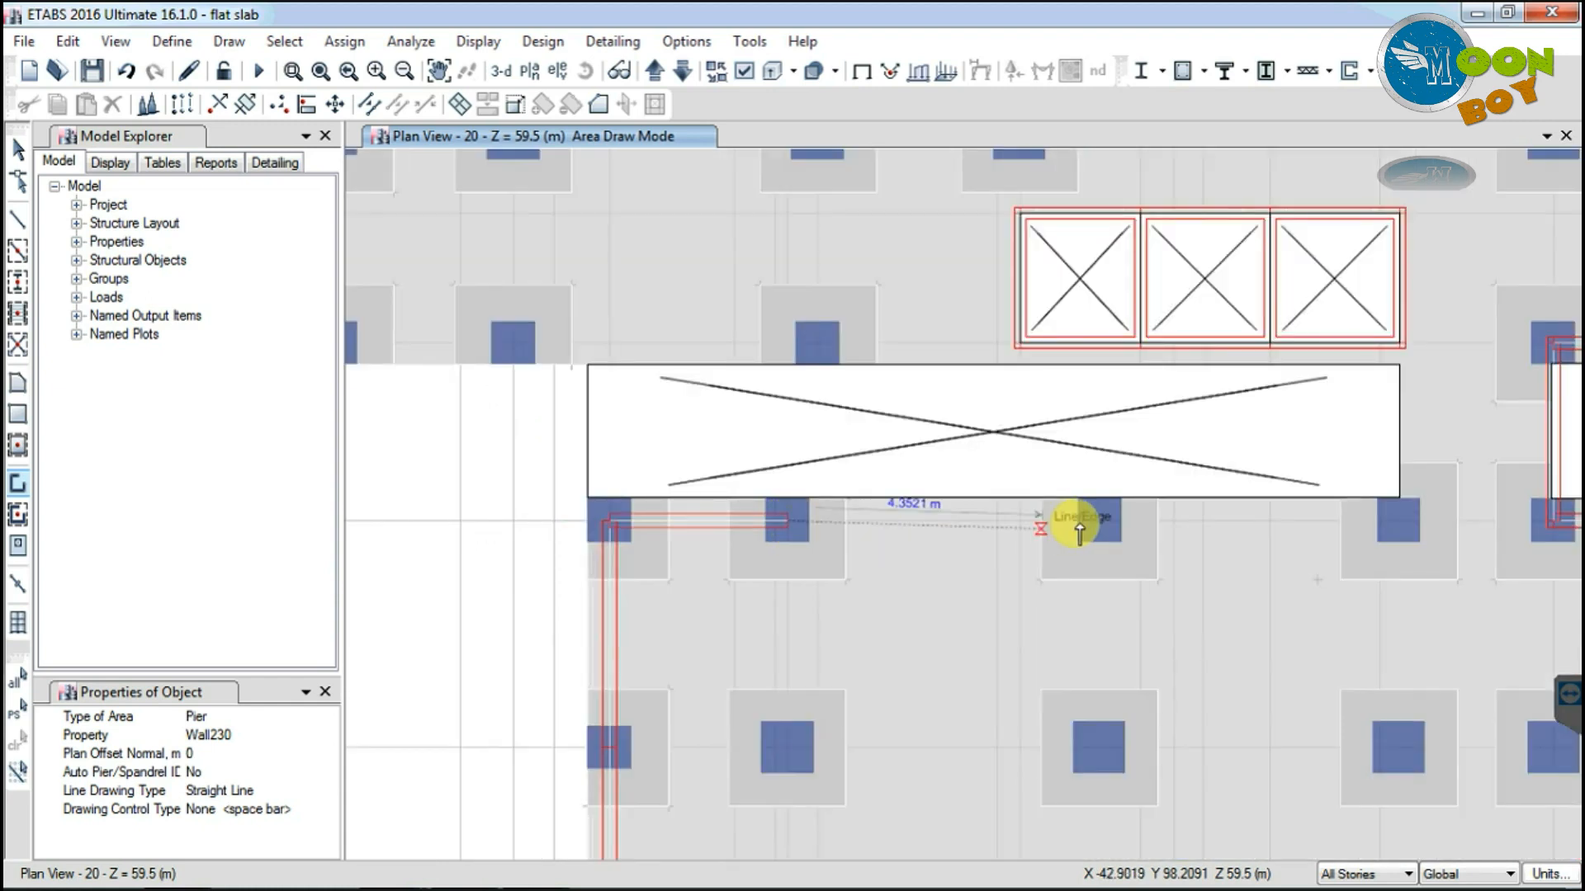
{"action": "left_click", "coordinate": [1397, 521]}
{"action": "left_click", "coordinate": [1401, 343]}
{"action": "left_click", "coordinate": [1017, 345]}
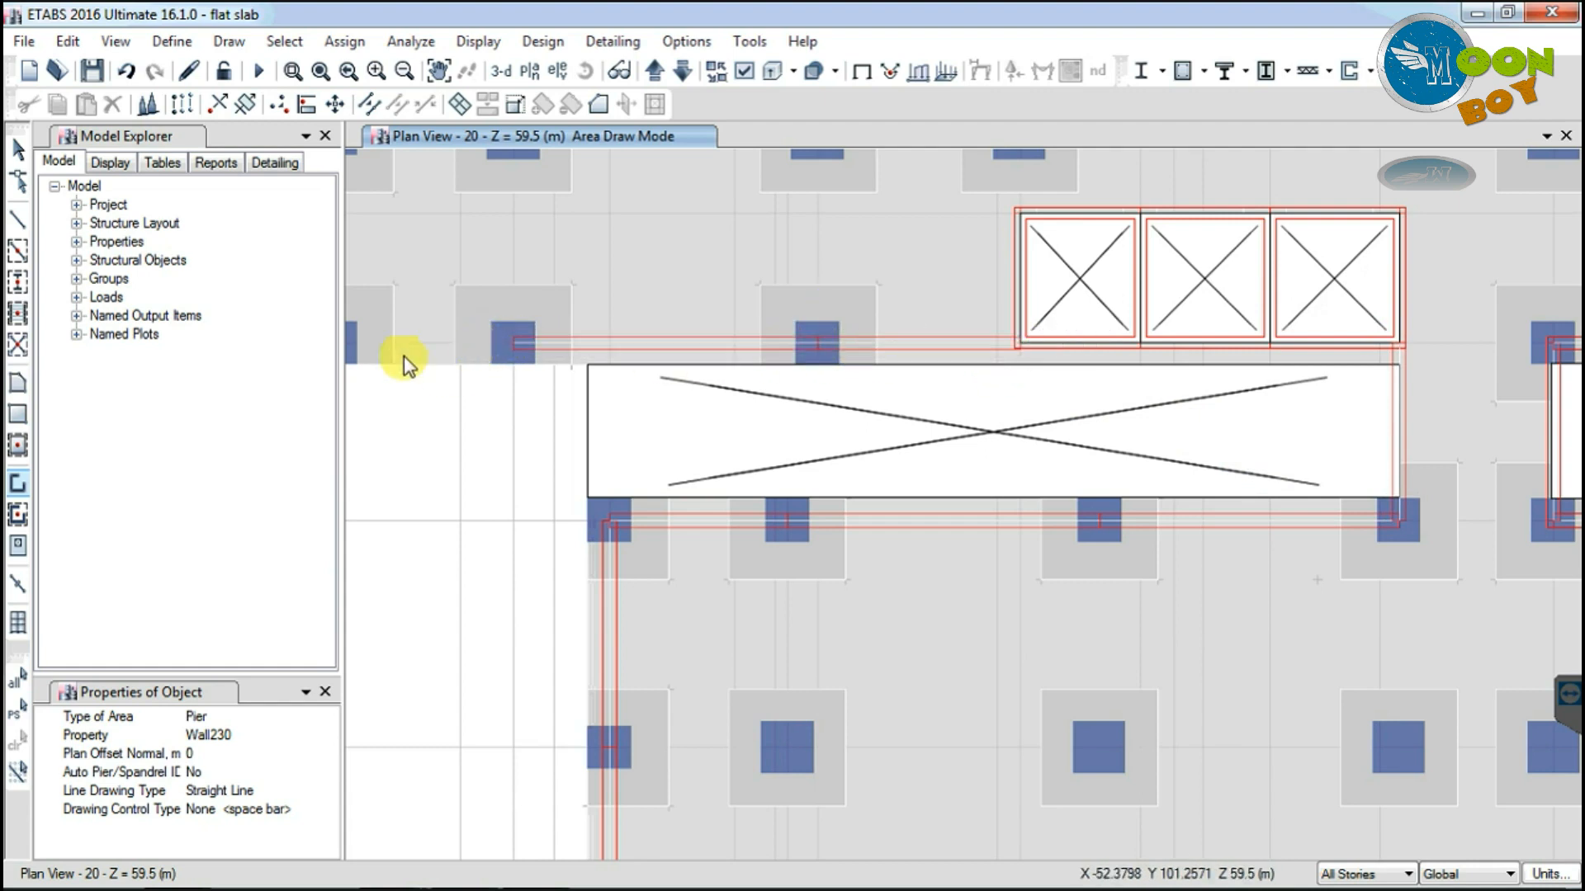
Step: Continue the Wall230 walls up column grid 1 from row 7 to the corner at row 1 and finish drawing
{"action": "scroll", "coordinate": [694, 399], "scroll_direction": "down", "scroll_amount": 6}
{"action": "scroll", "coordinate": [599, 273], "scroll_direction": "up", "scroll_amount": 3}
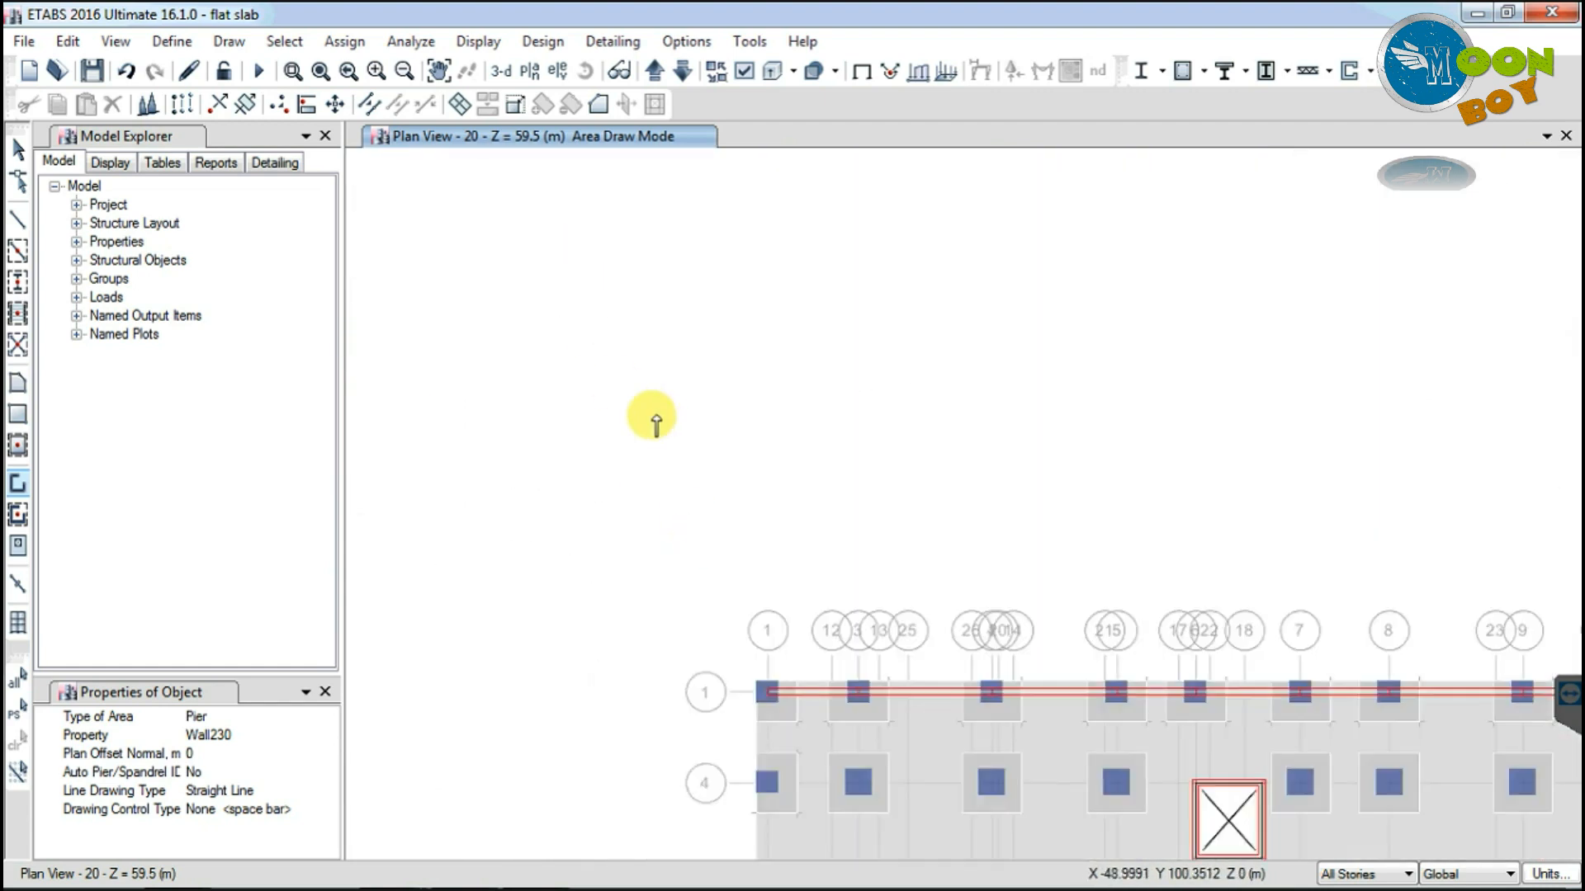
{"action": "scroll", "coordinate": [718, 800], "scroll_direction": "down", "scroll_amount": 3}
{"action": "scroll", "coordinate": [718, 785], "scroll_direction": "up", "scroll_amount": 5}
{"action": "left_click", "coordinate": [710, 690]}
{"action": "double_click", "coordinate": [698, 330]}
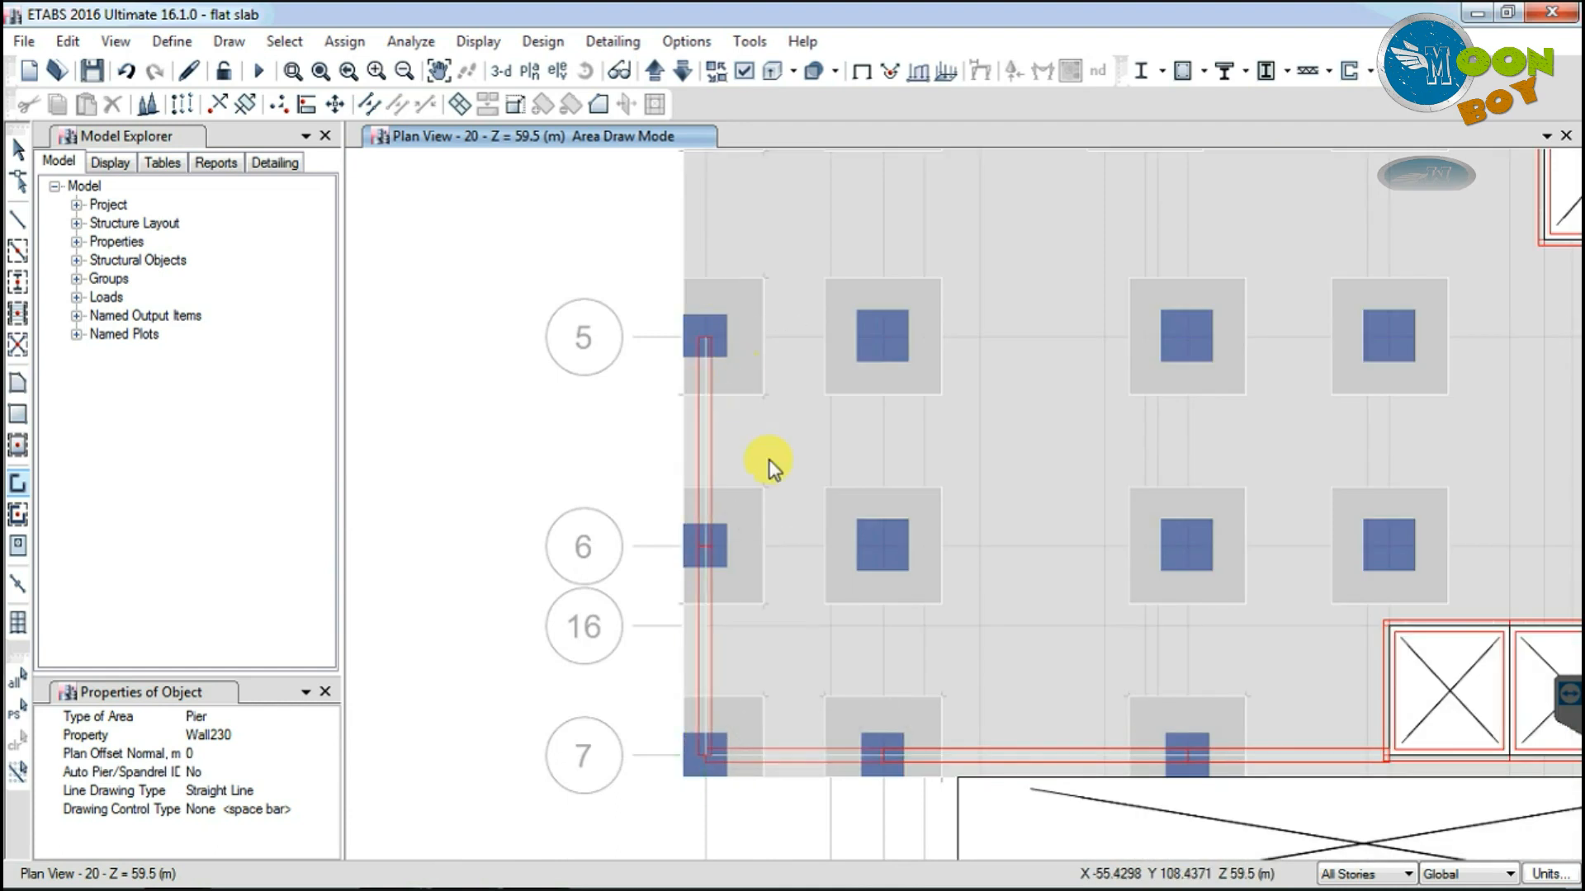
{"action": "scroll", "coordinate": [769, 475], "scroll_direction": "down", "scroll_amount": 2}
{"action": "left_click", "coordinate": [738, 301]}
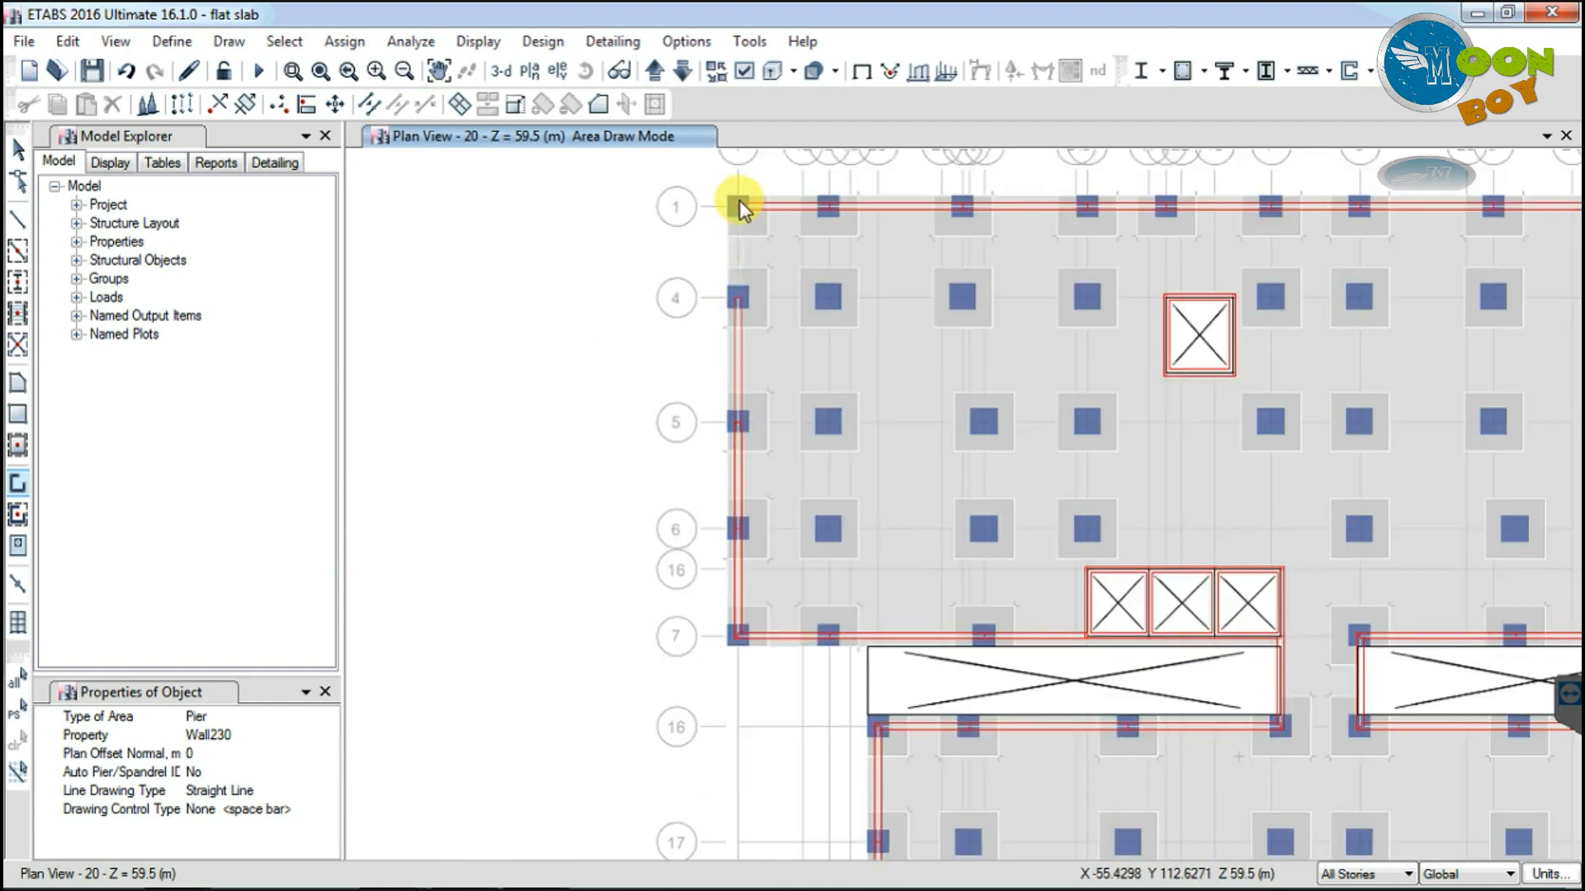
{"action": "double_click", "coordinate": [735, 206]}
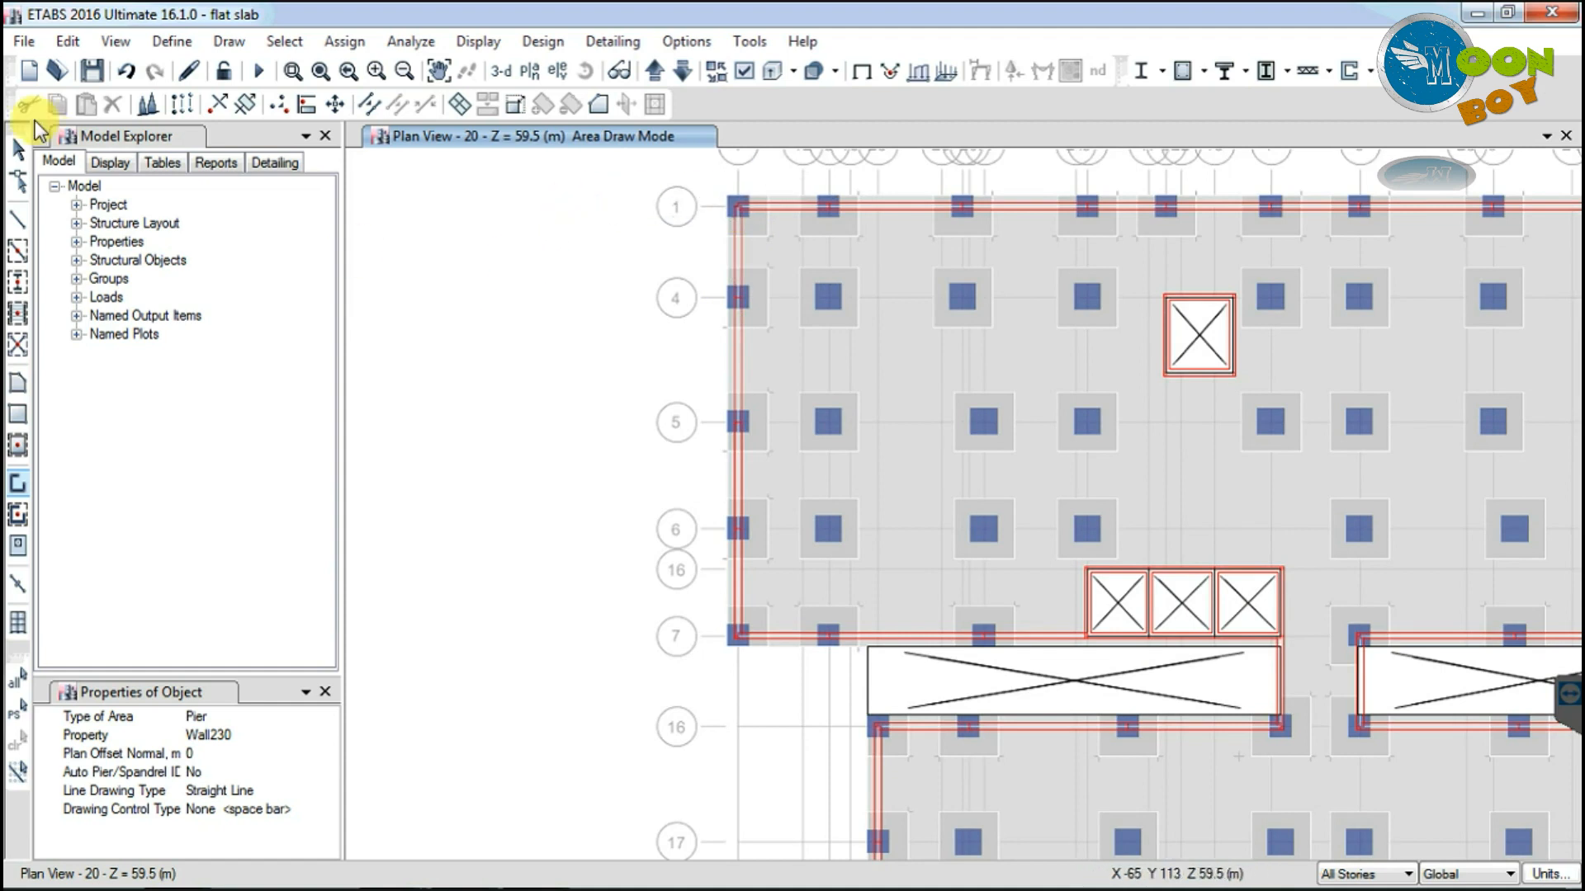
{"action": "left_click", "coordinate": [18, 150]}
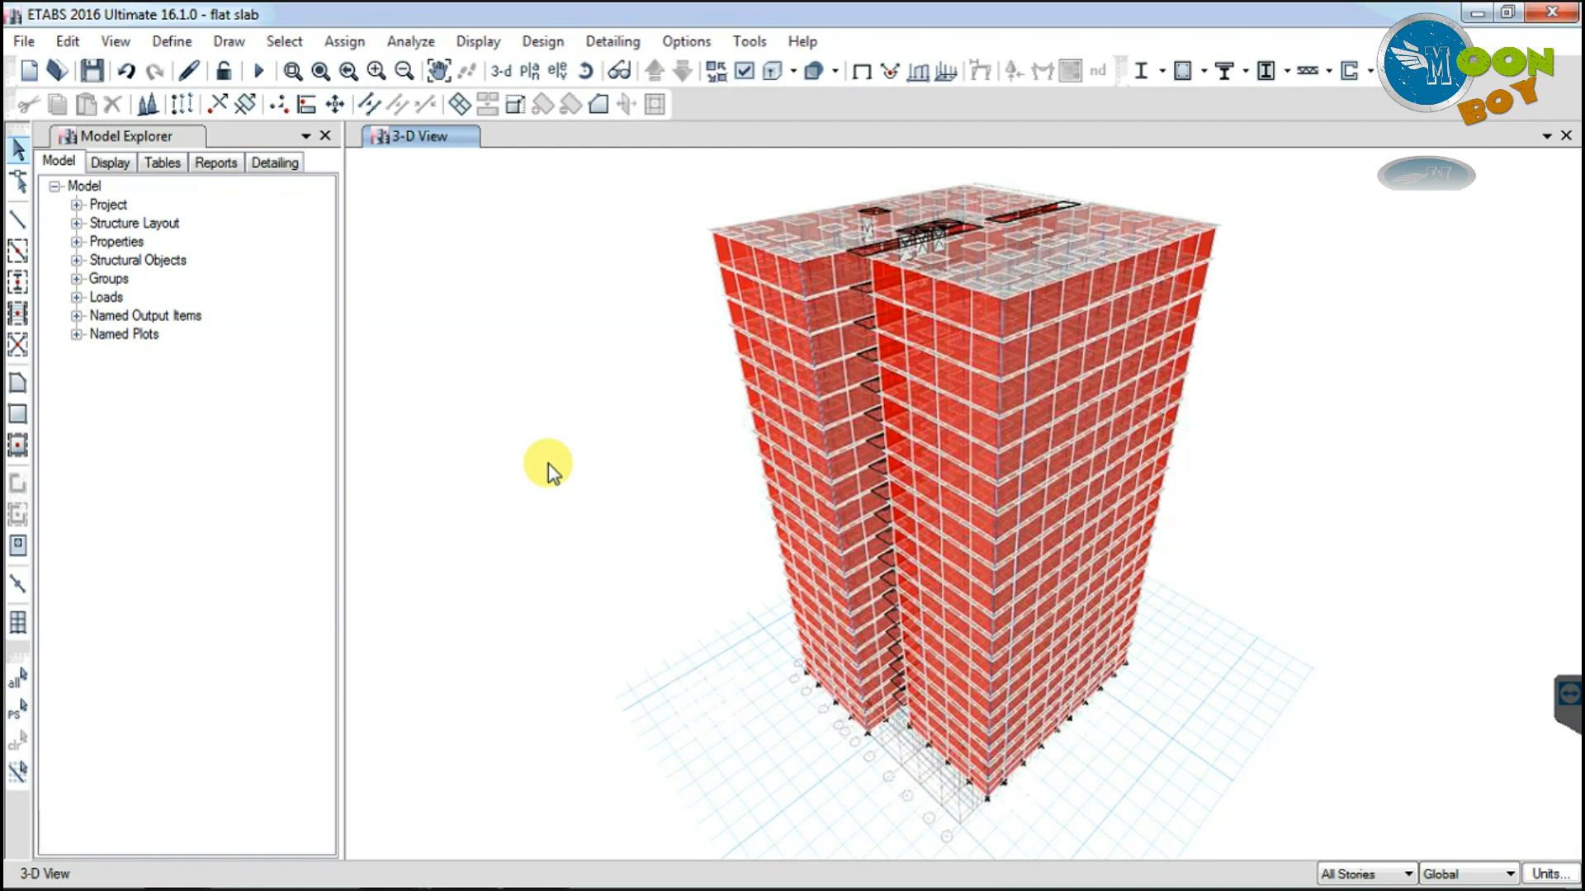
Step: Inspect the walled building from several angles in a rendered 3D view, and save the model
{"action": "left_click", "coordinate": [120, 41]}
{"action": "left_click", "coordinate": [239, 749]}
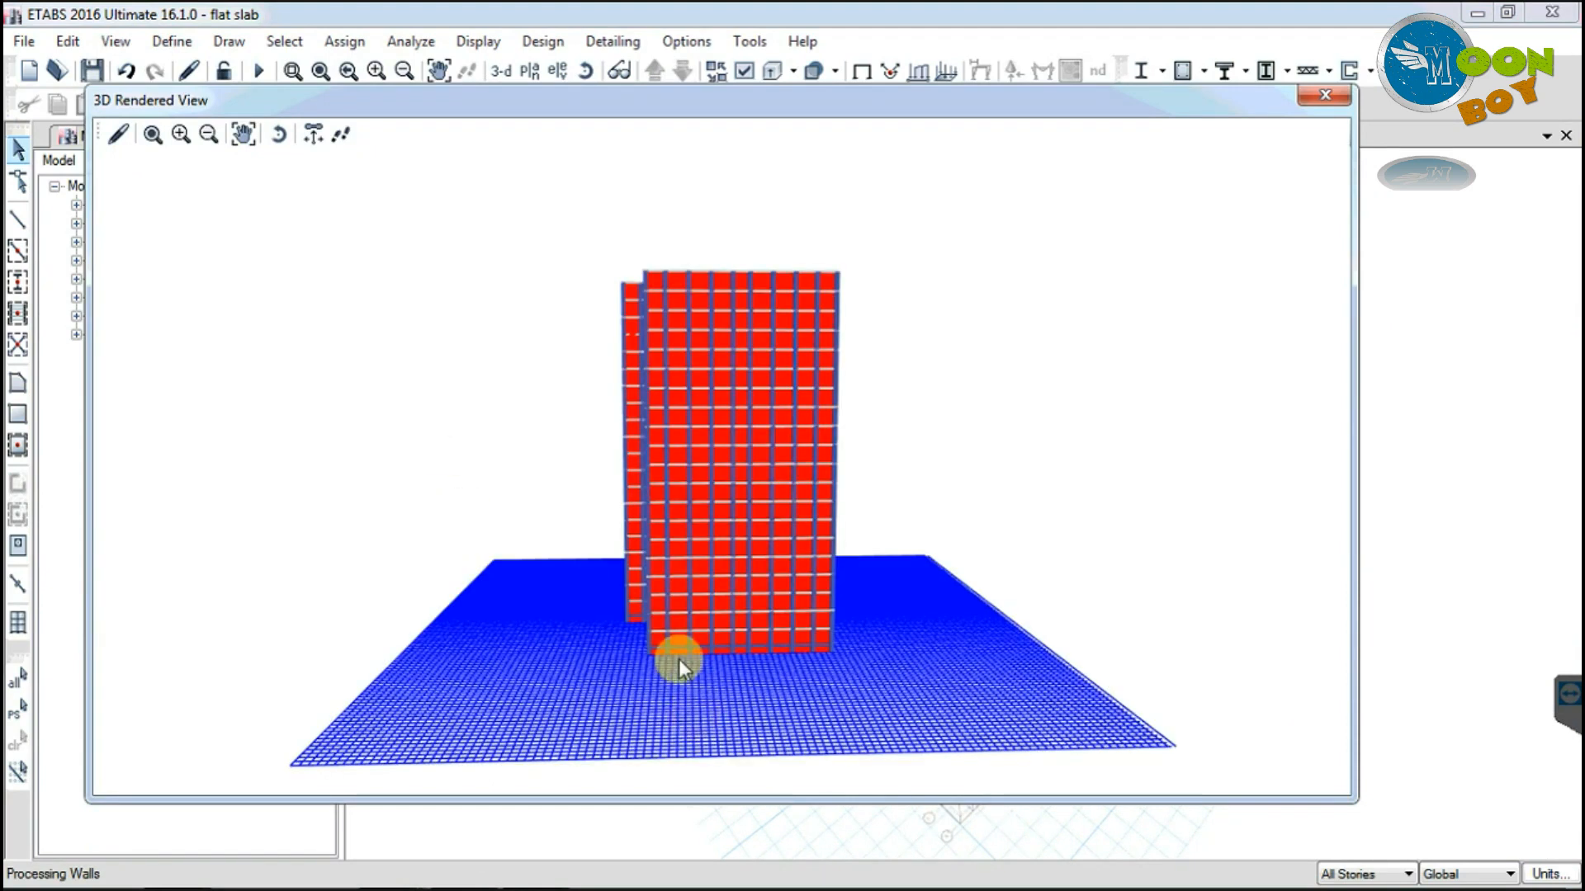
{"action": "left_click_drag", "start_coordinate": [598, 640], "coordinate": [953, 615]}
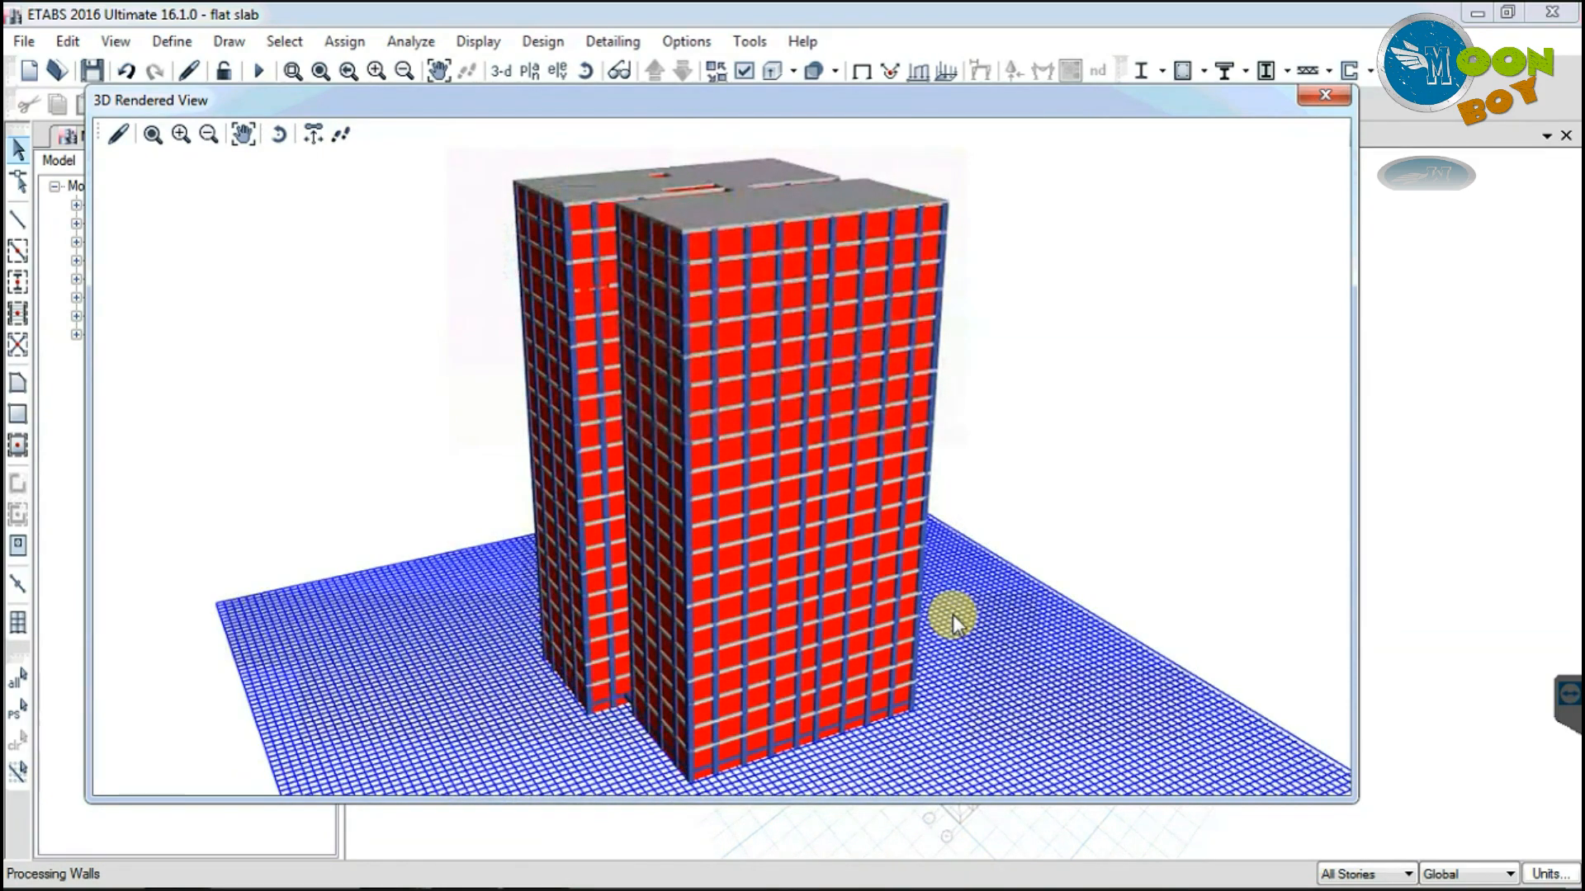
{"action": "left_click_drag", "start_coordinate": [746, 683], "coordinate": [783, 711]}
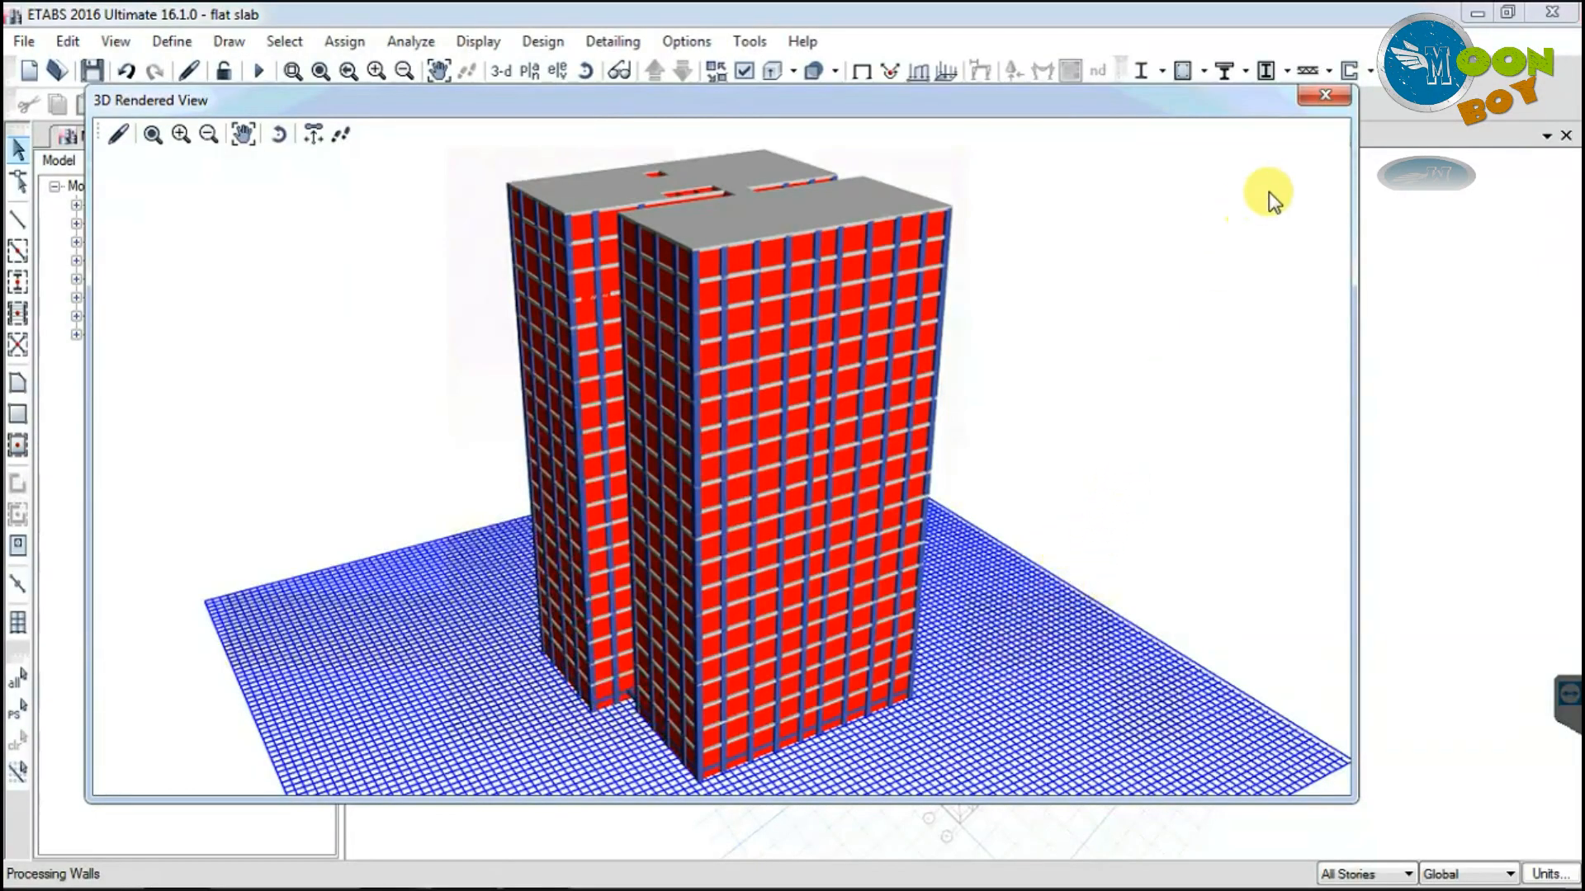
{"action": "left_click", "coordinate": [1319, 96]}
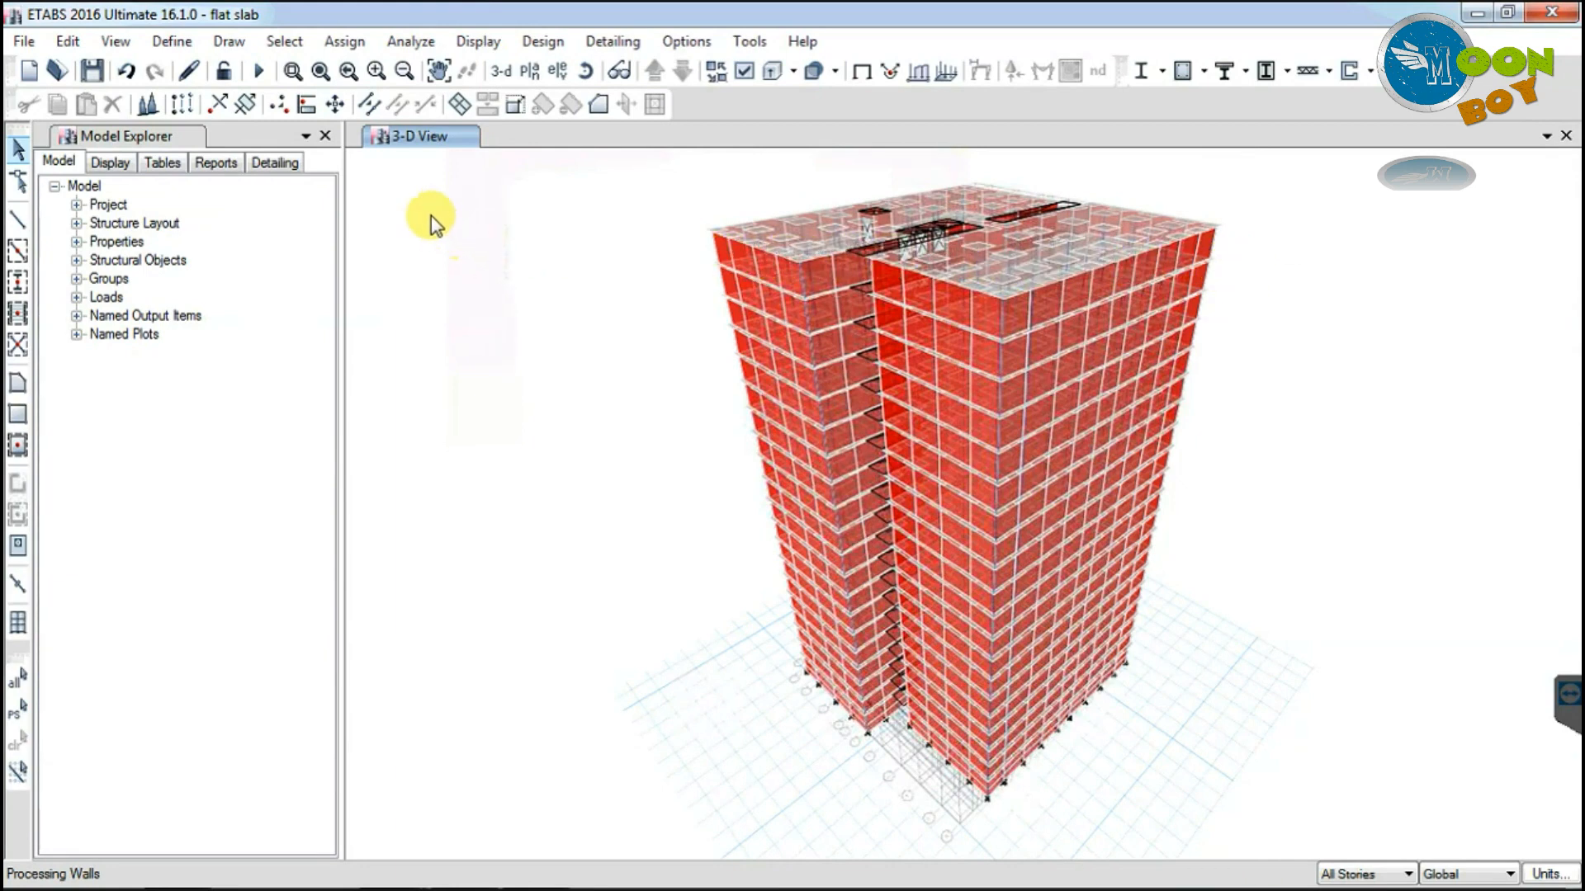
{"action": "left_click", "coordinate": [92, 73]}
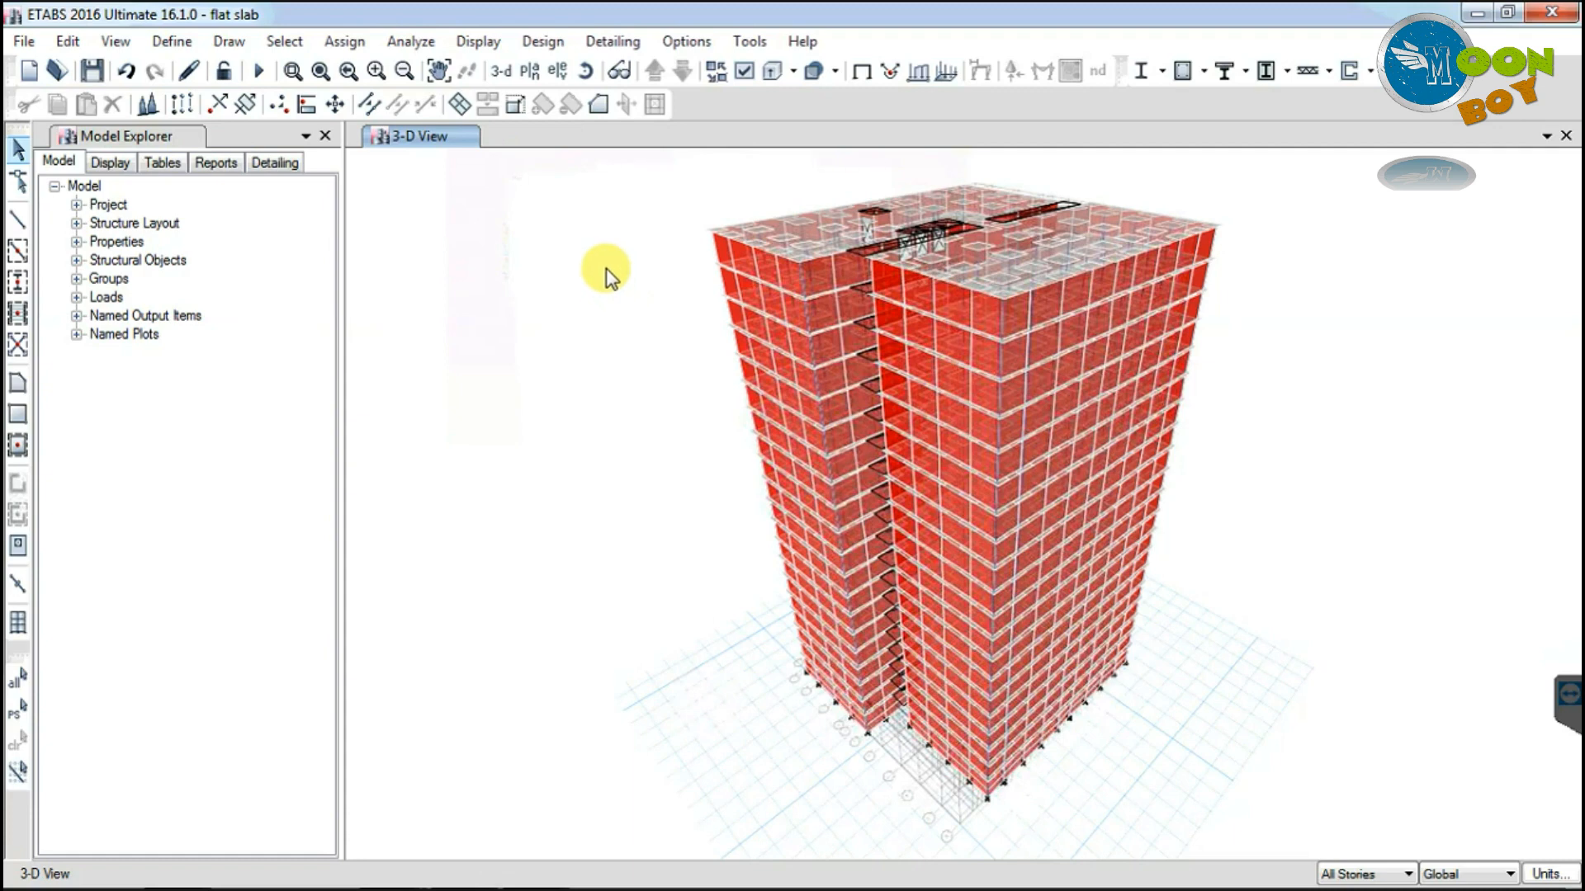
Step: Display the elevation view along grid 1
{"action": "left_click", "coordinate": [559, 73]}
{"action": "left_click", "coordinate": [878, 705]}
{"action": "left_click", "coordinate": [696, 706]}
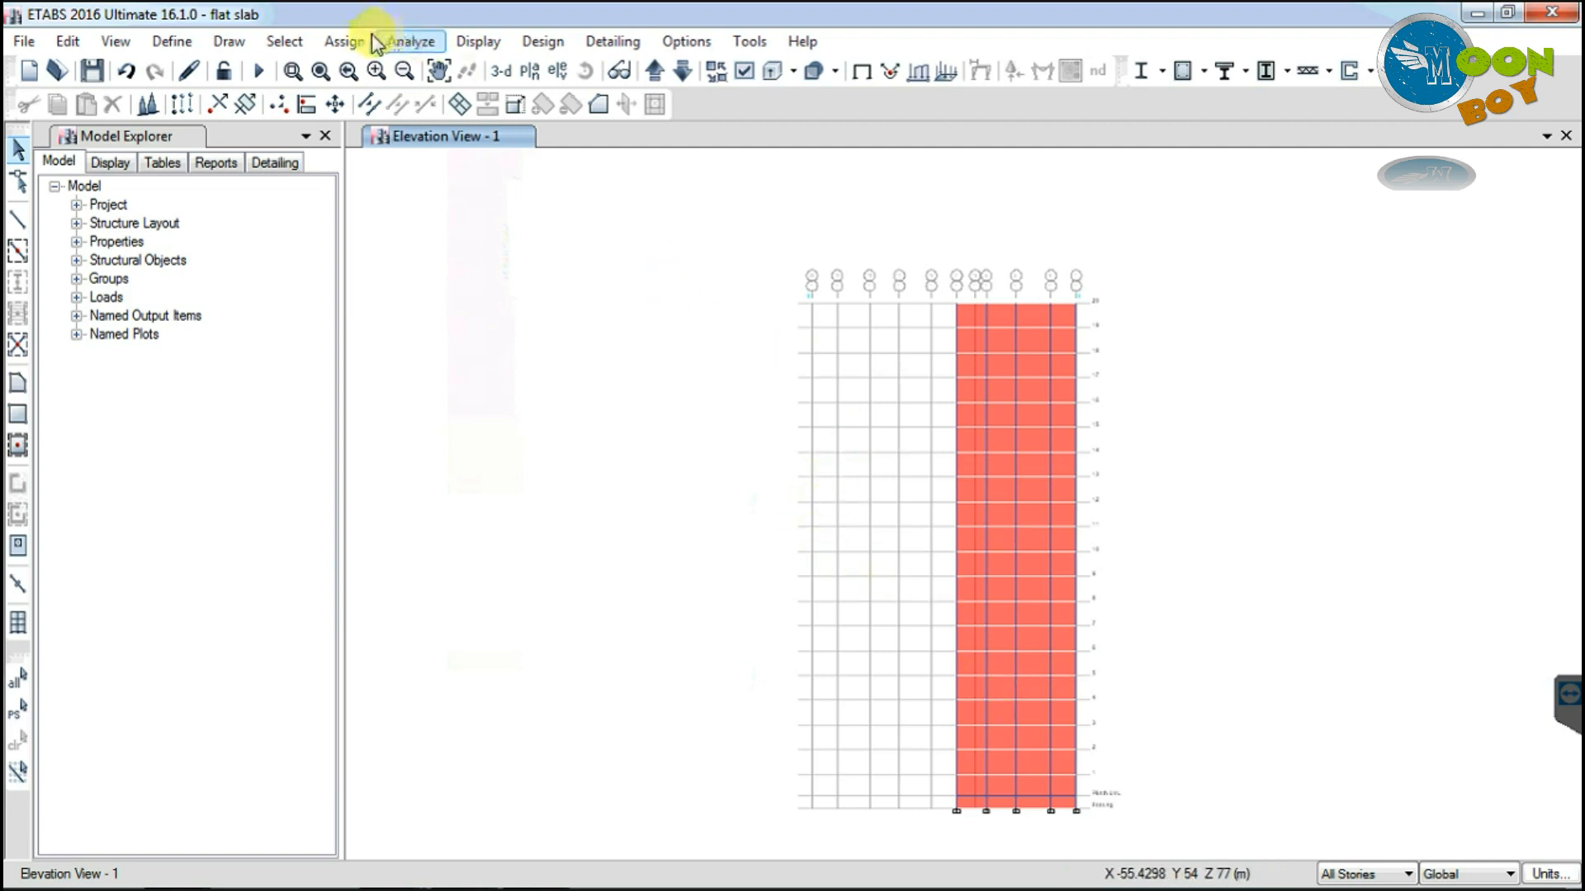
Step: Review the load cases set to run for the analysis, then close the list without running them
{"action": "left_click", "coordinate": [398, 39]}
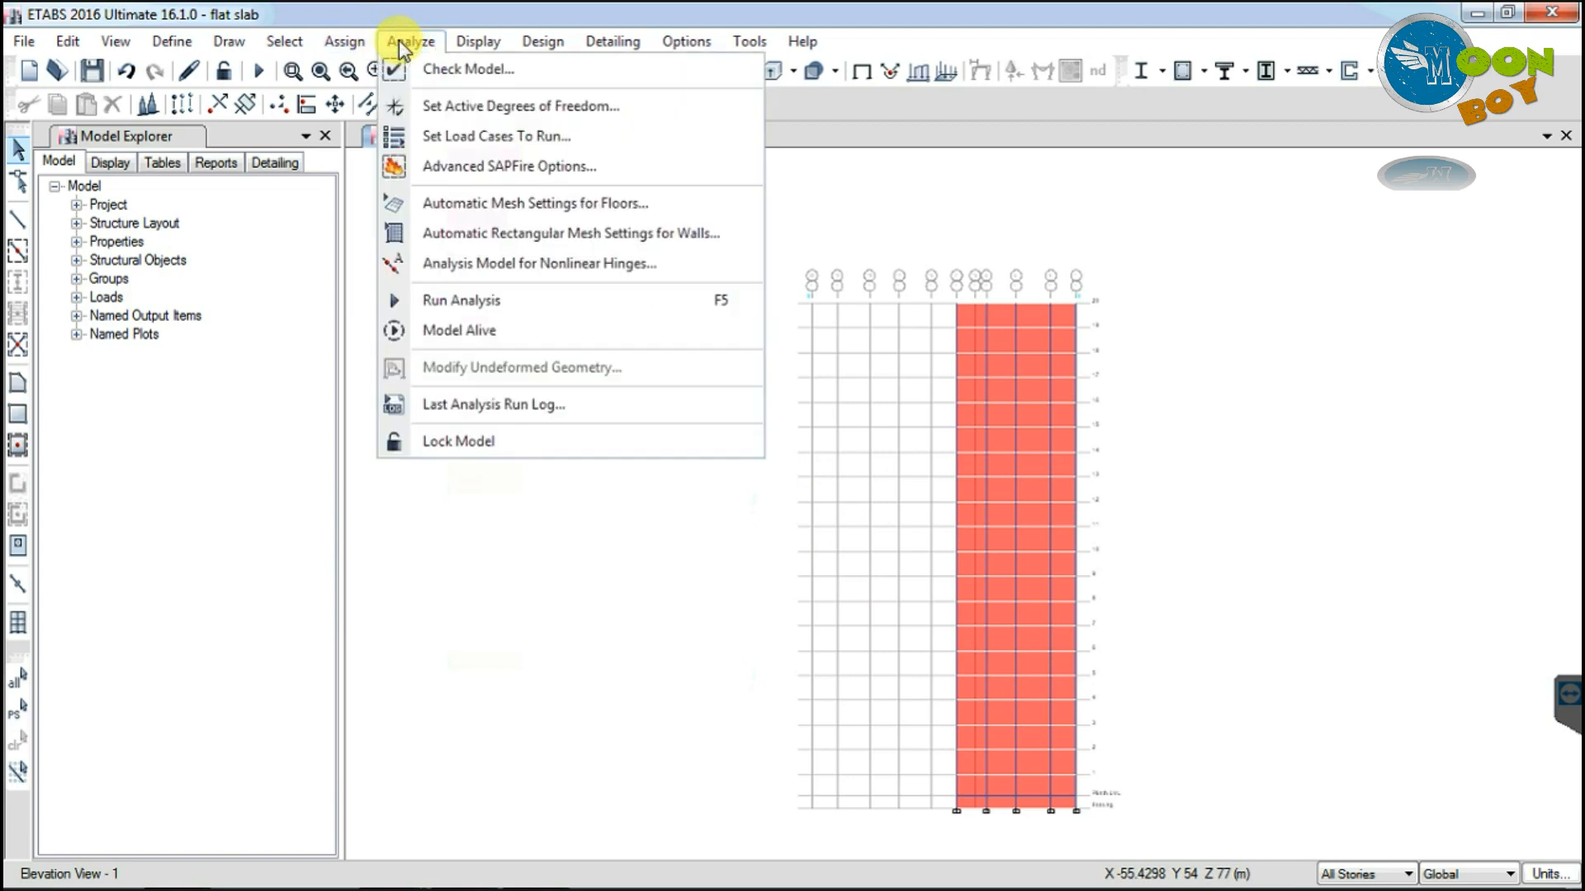
{"action": "left_click", "coordinate": [480, 138]}
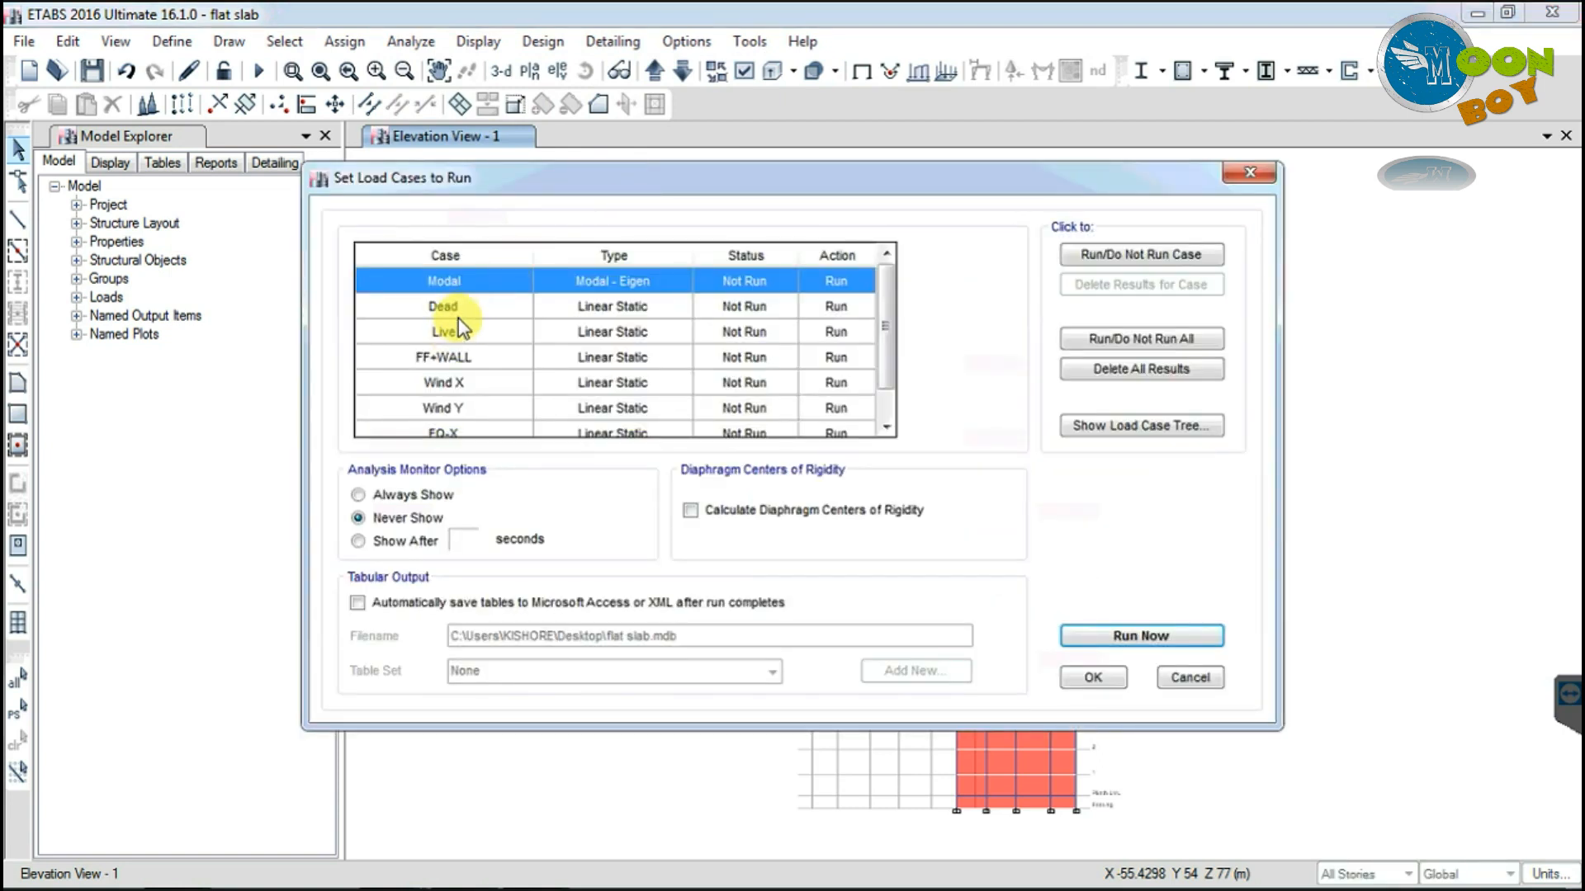
{"action": "left_click", "coordinate": [459, 357]}
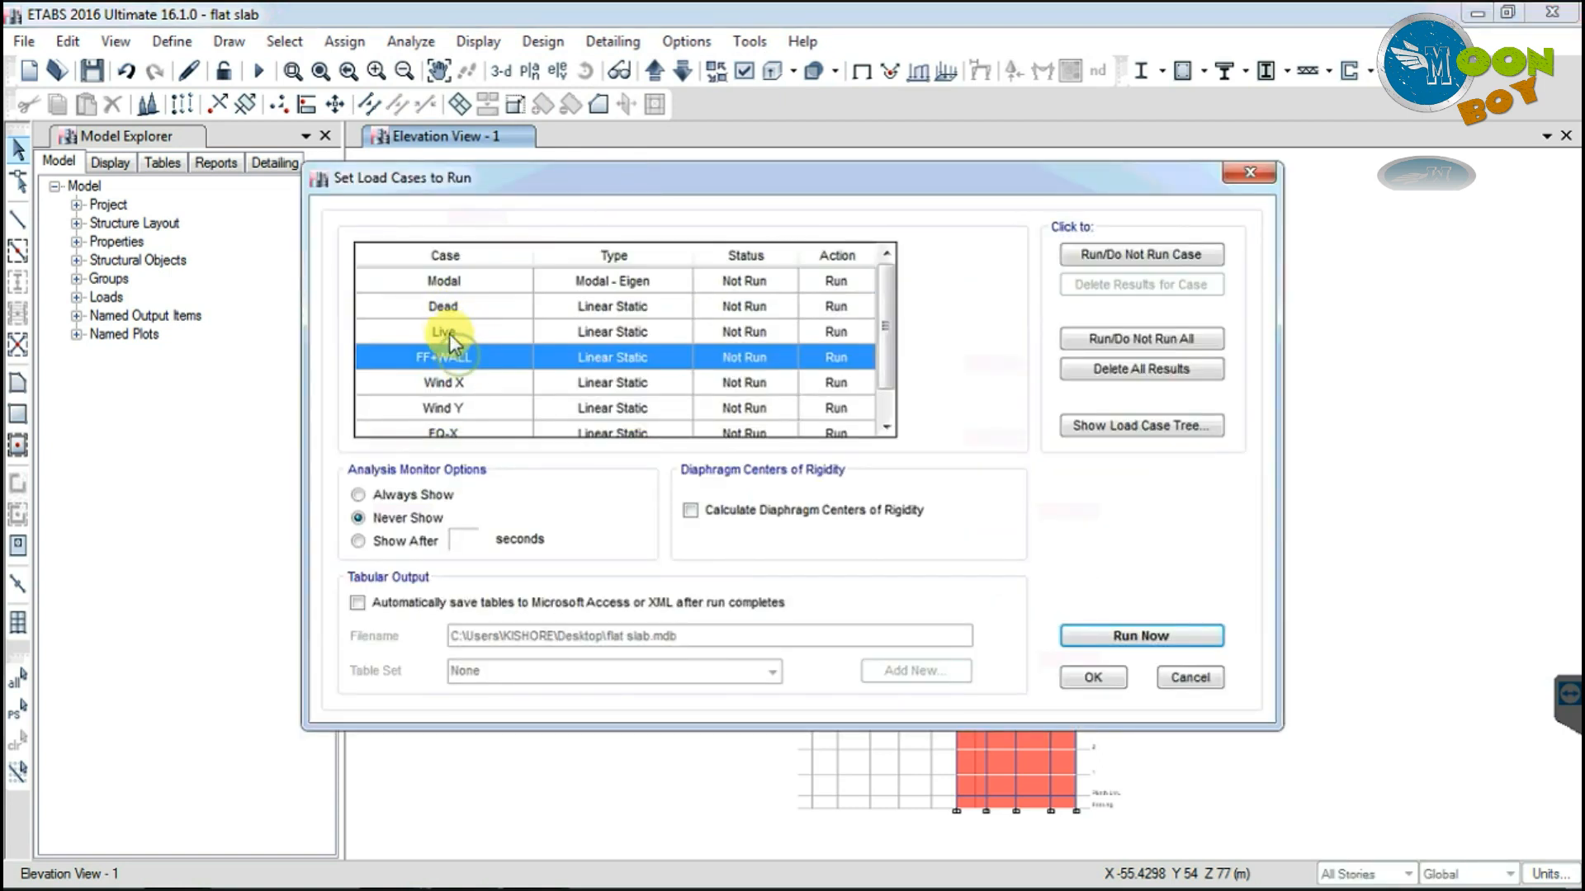
{"action": "left_click", "coordinate": [449, 330]}
{"action": "left_click", "coordinate": [459, 306]}
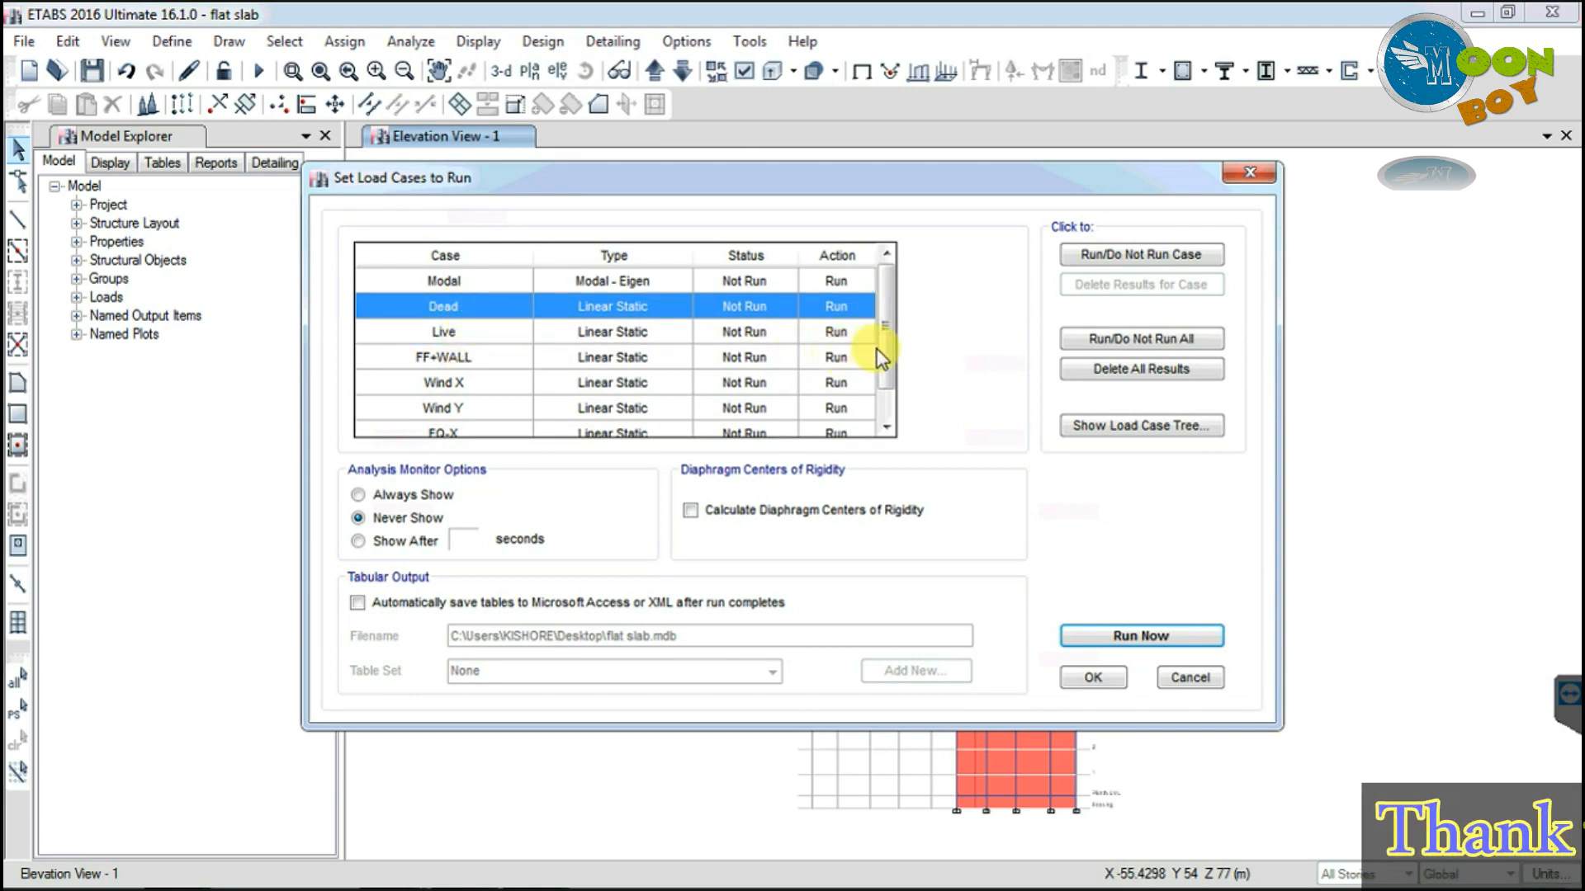
{"action": "left_click_drag", "start_coordinate": [884, 345], "coordinate": [881, 405]}
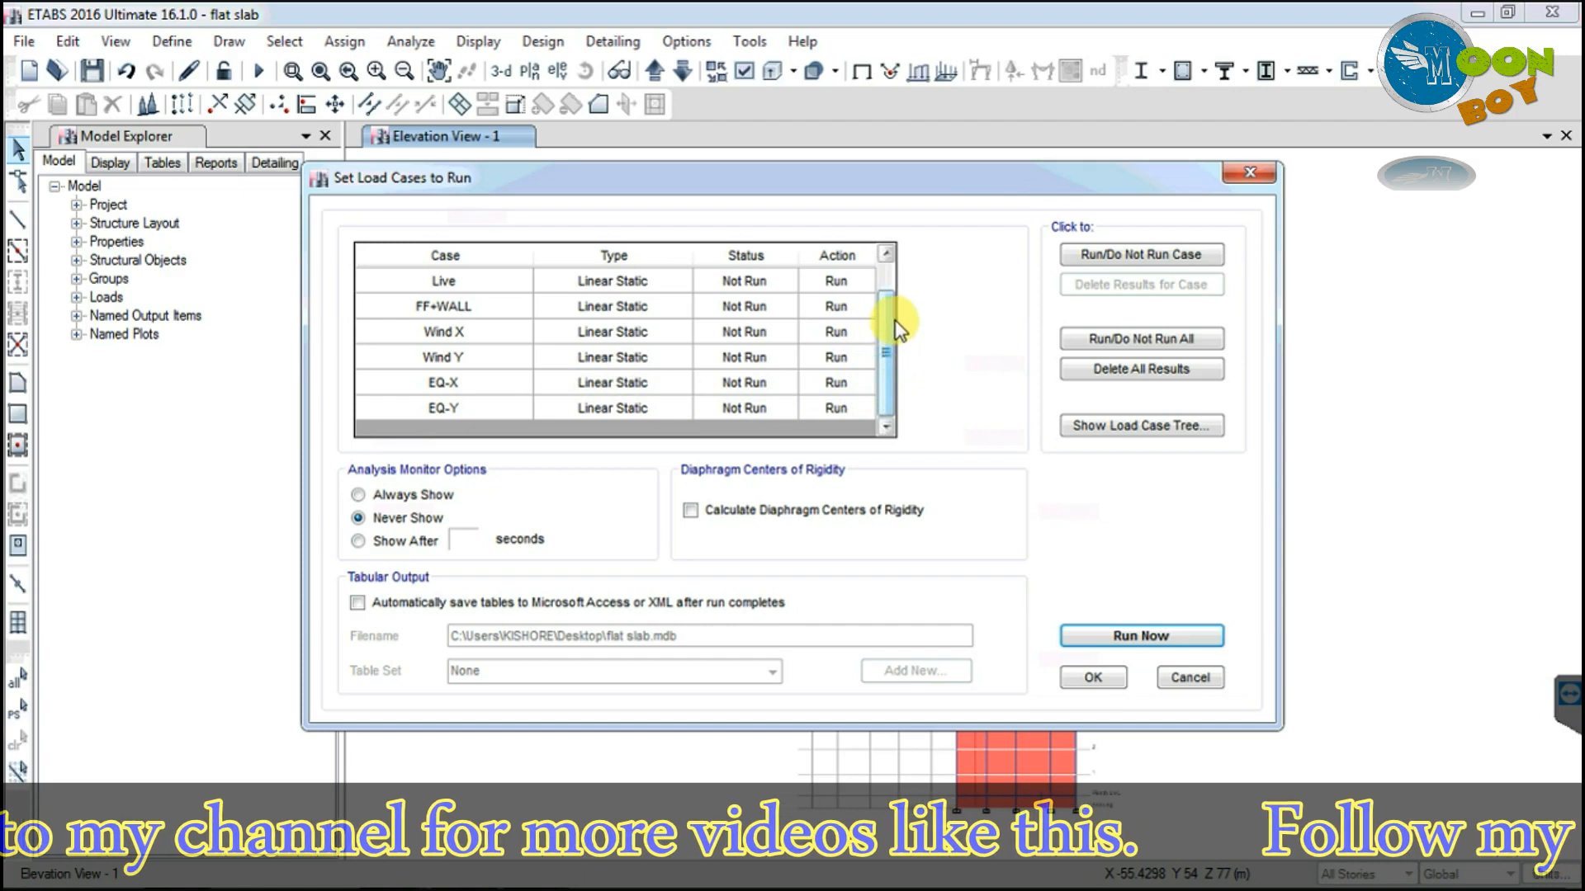
{"action": "scroll", "coordinate": [893, 313], "scroll_direction": "up", "scroll_amount": 1}
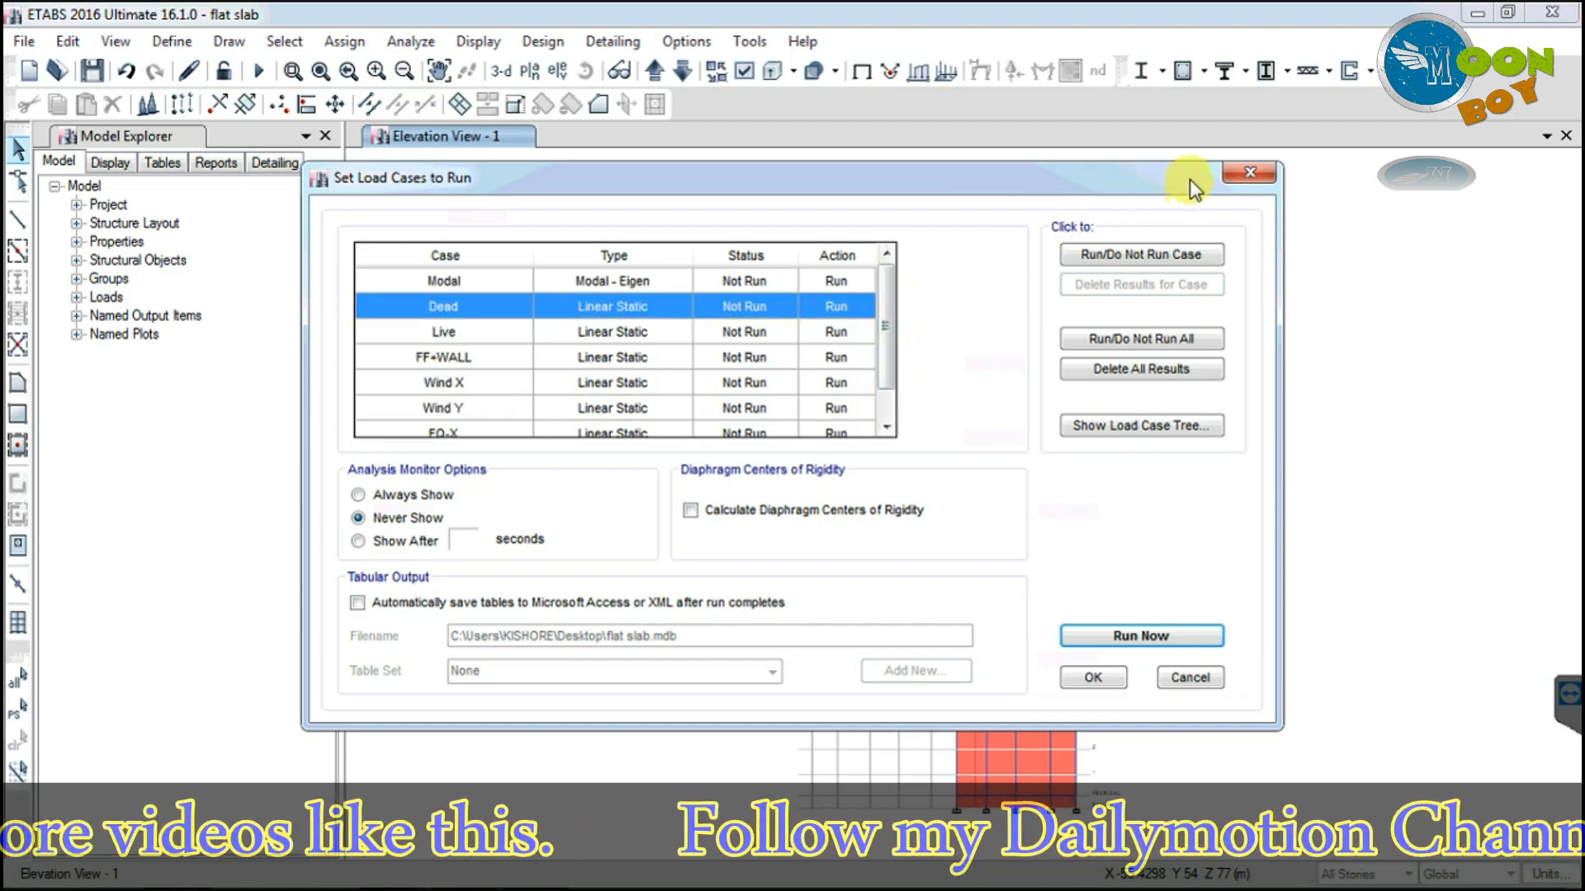
{"action": "left_click", "coordinate": [1250, 172]}
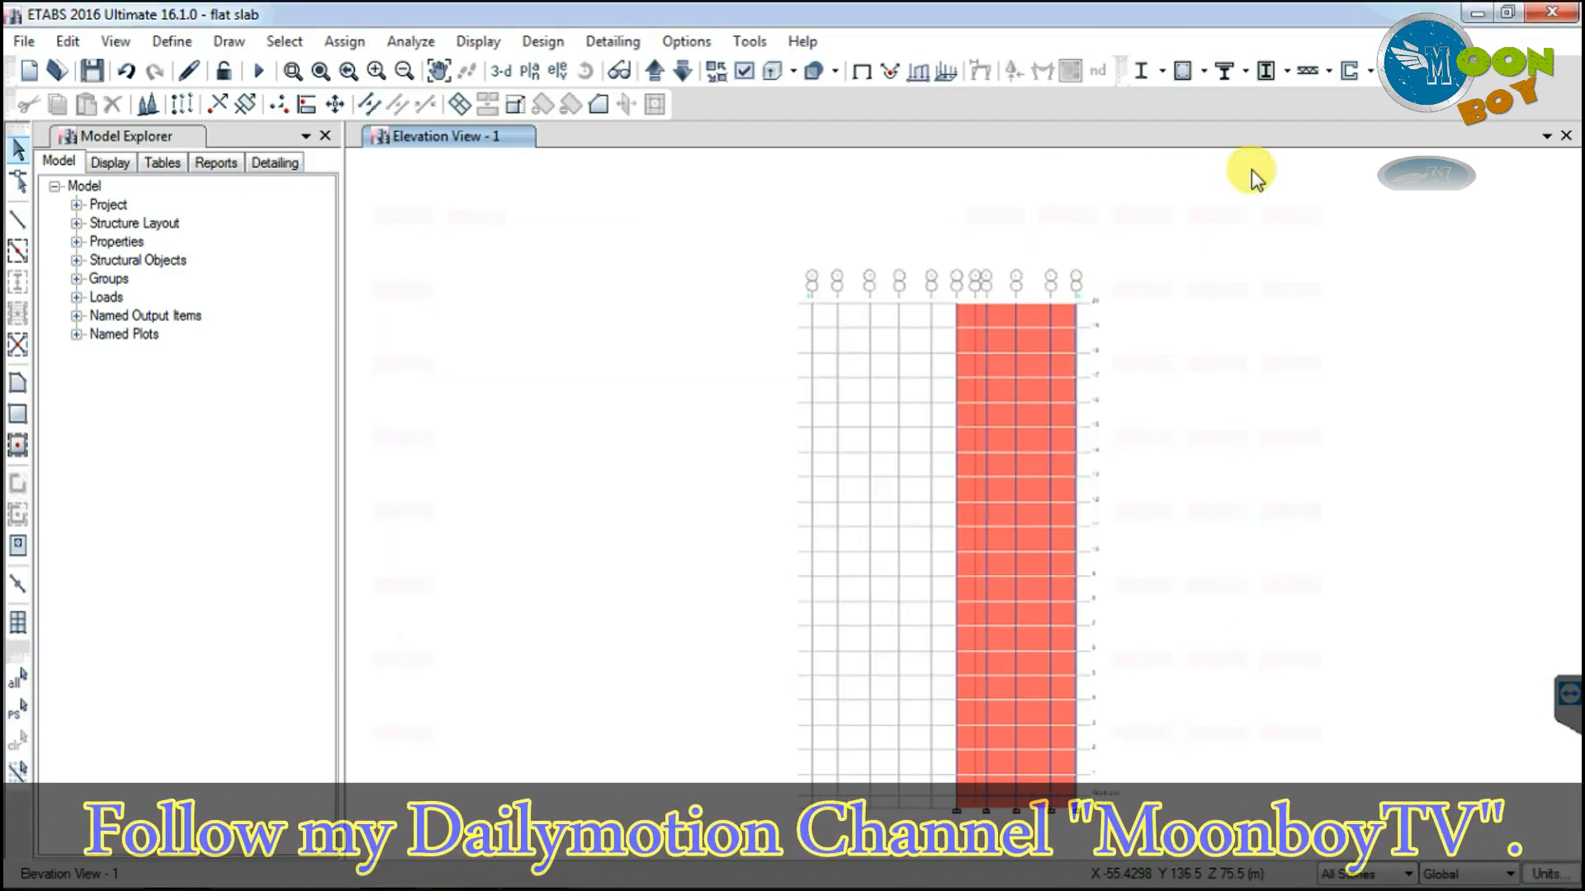